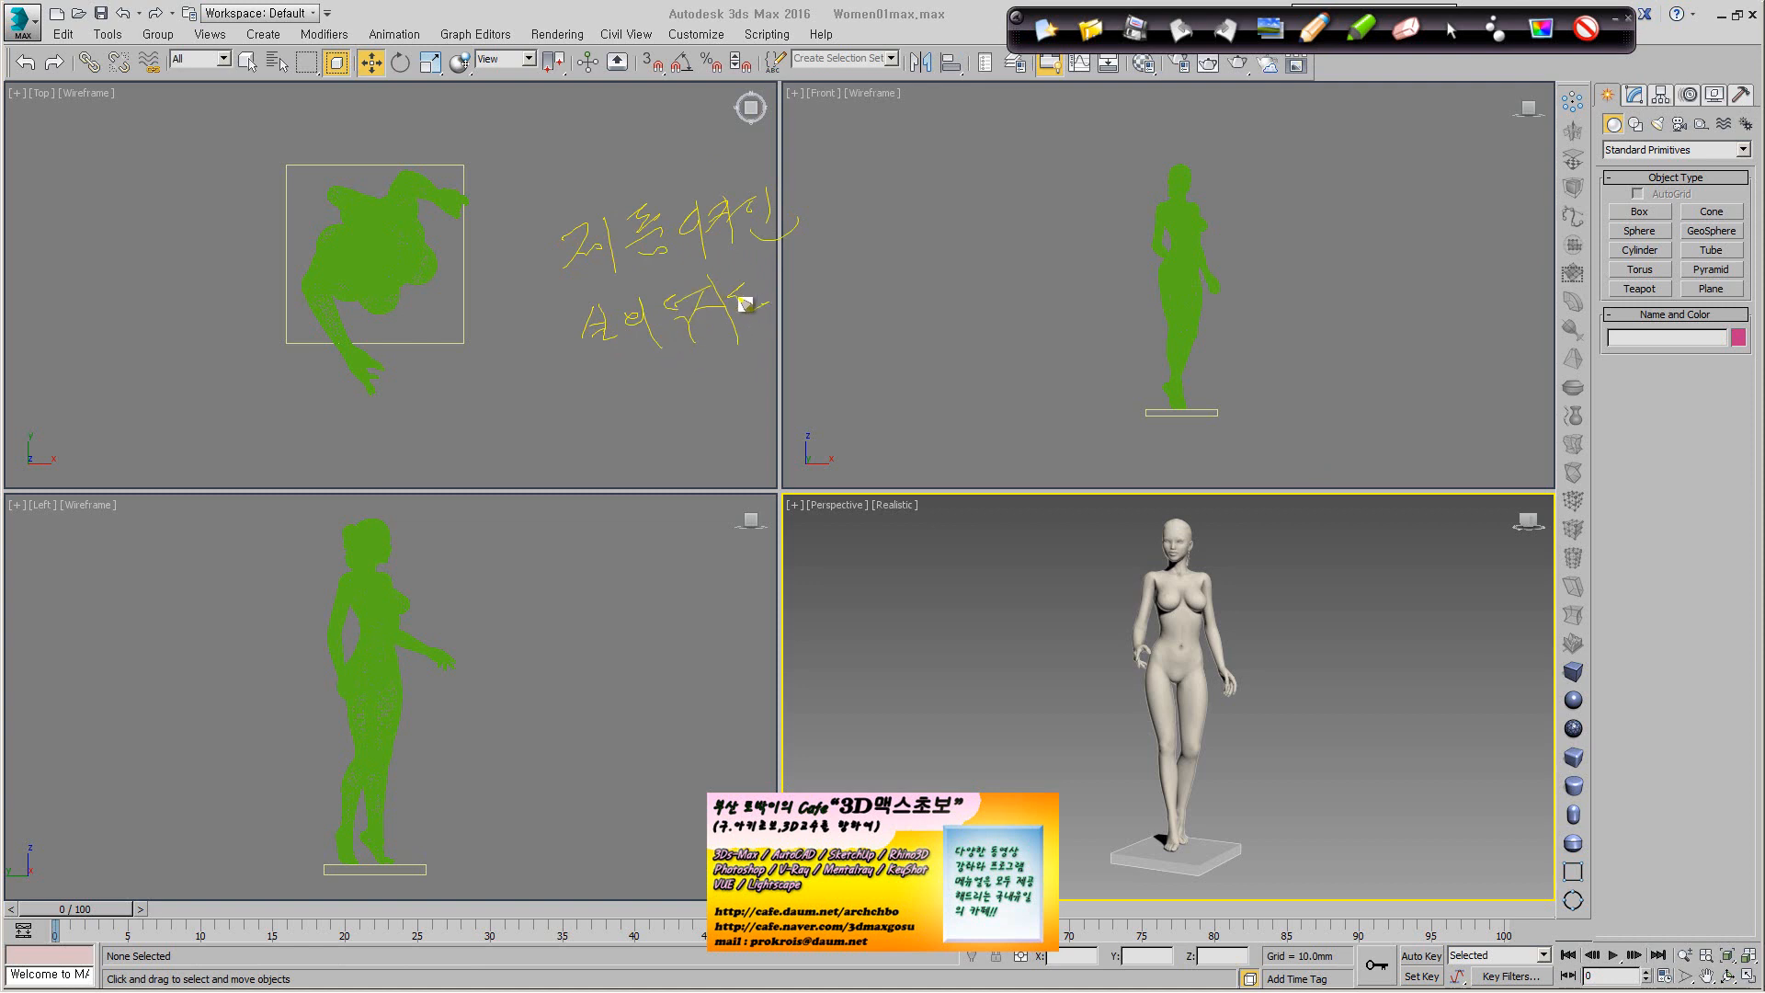
{"action": "mouse_move", "coordinate": [627, 397]}
{"action": "left_mouse_down"}
{"action": "mouse_move", "coordinate": [627, 425]}
{"action": "mouse_move", "coordinate": [670, 381]}
{"action": "mouse_move", "coordinate": [783, 371]}
{"action": "left_mouse_up"}
{"action": "left_click_drag", "start_coordinate": [818, 191], "coordinate": [851, 352]}
{"action": "mouse_move", "coordinate": [910, 221]}
{"action": "left_mouse_down"}
{"action": "mouse_move", "coordinate": [898, 244]}
{"action": "mouse_move", "coordinate": [974, 207]}
{"action": "mouse_move", "coordinate": [970, 241]}
{"action": "left_mouse_up"}
{"action": "left_click_drag", "start_coordinate": [1033, 228], "coordinate": [1001, 201]}
{"action": "left_click_drag", "start_coordinate": [842, 357], "coordinate": [839, 386]}
{"action": "mouse_move", "coordinate": [839, 377]}
{"action": "left_mouse_down"}
{"action": "mouse_move", "coordinate": [949, 346]}
{"action": "mouse_move", "coordinate": [1014, 378]}
{"action": "mouse_move", "coordinate": [754, 363]}
{"action": "mouse_move", "coordinate": [1090, 397]}
{"action": "left_mouse_up"}
{"action": "mouse_move", "coordinate": [939, 294]}
{"action": "left_mouse_down"}
{"action": "mouse_move", "coordinate": [961, 402]}
{"action": "mouse_move", "coordinate": [1011, 364]}
{"action": "left_mouse_up"}
{"action": "left_click", "coordinate": [1038, 344]}
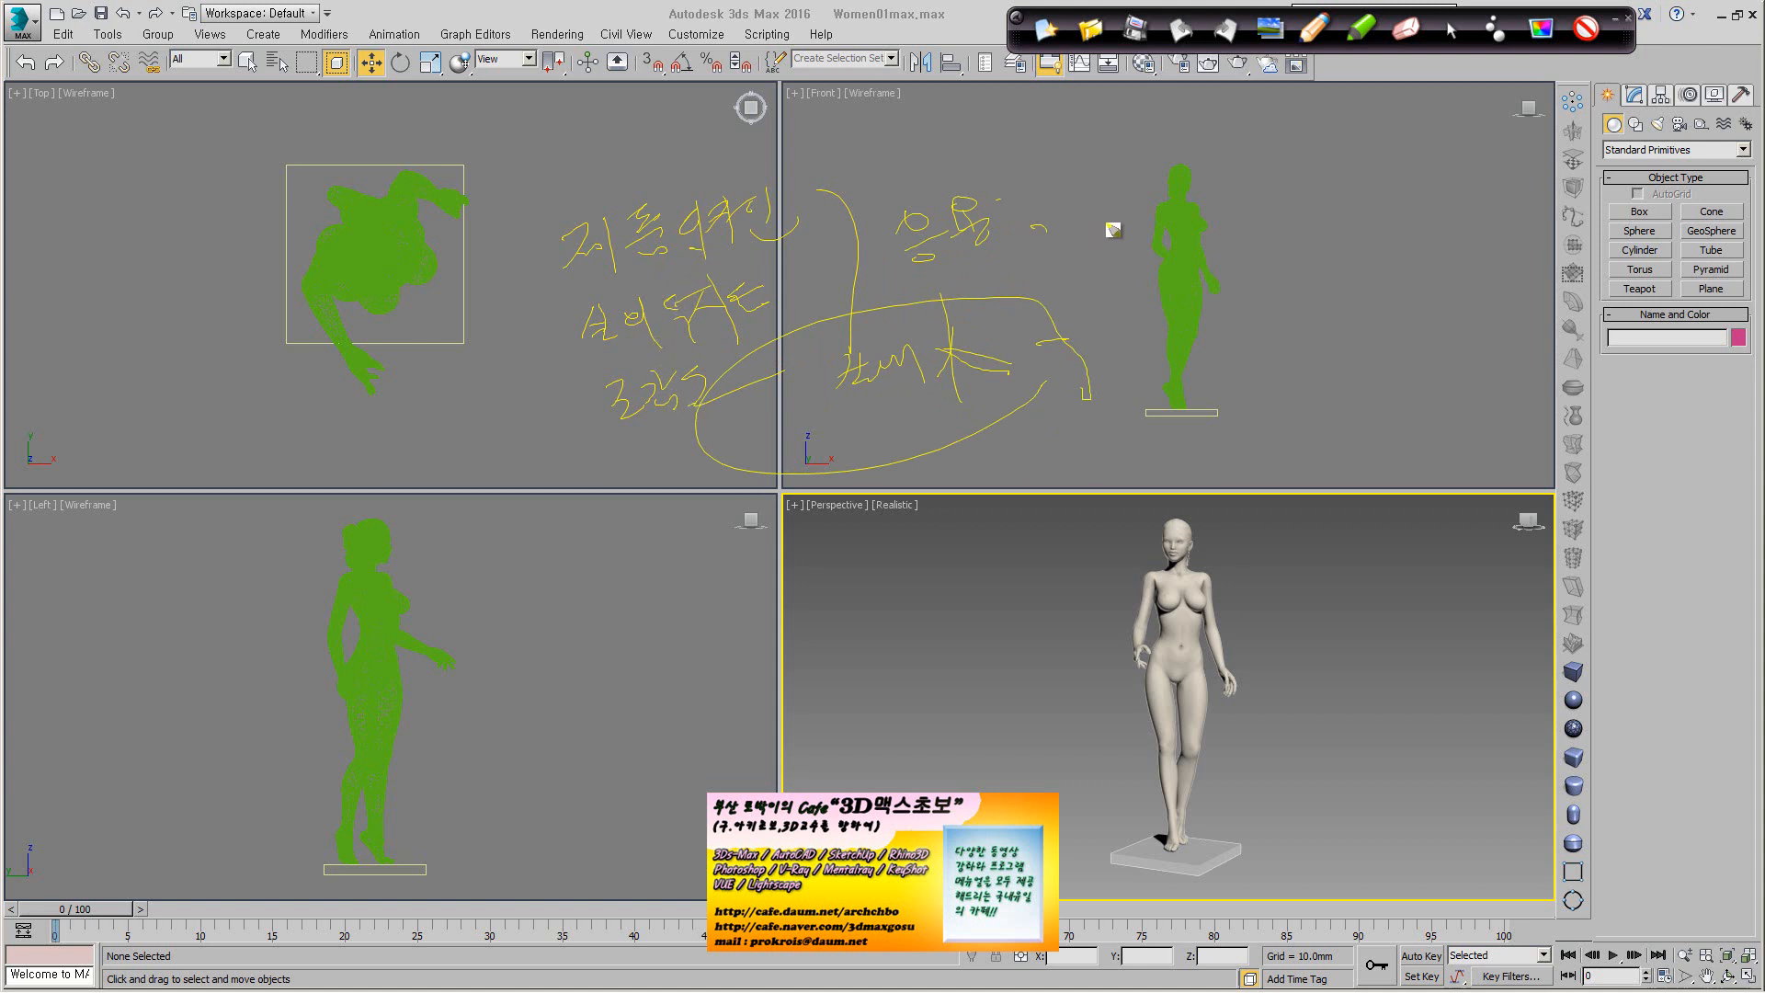
{"action": "left_click", "coordinate": [1045, 30]}
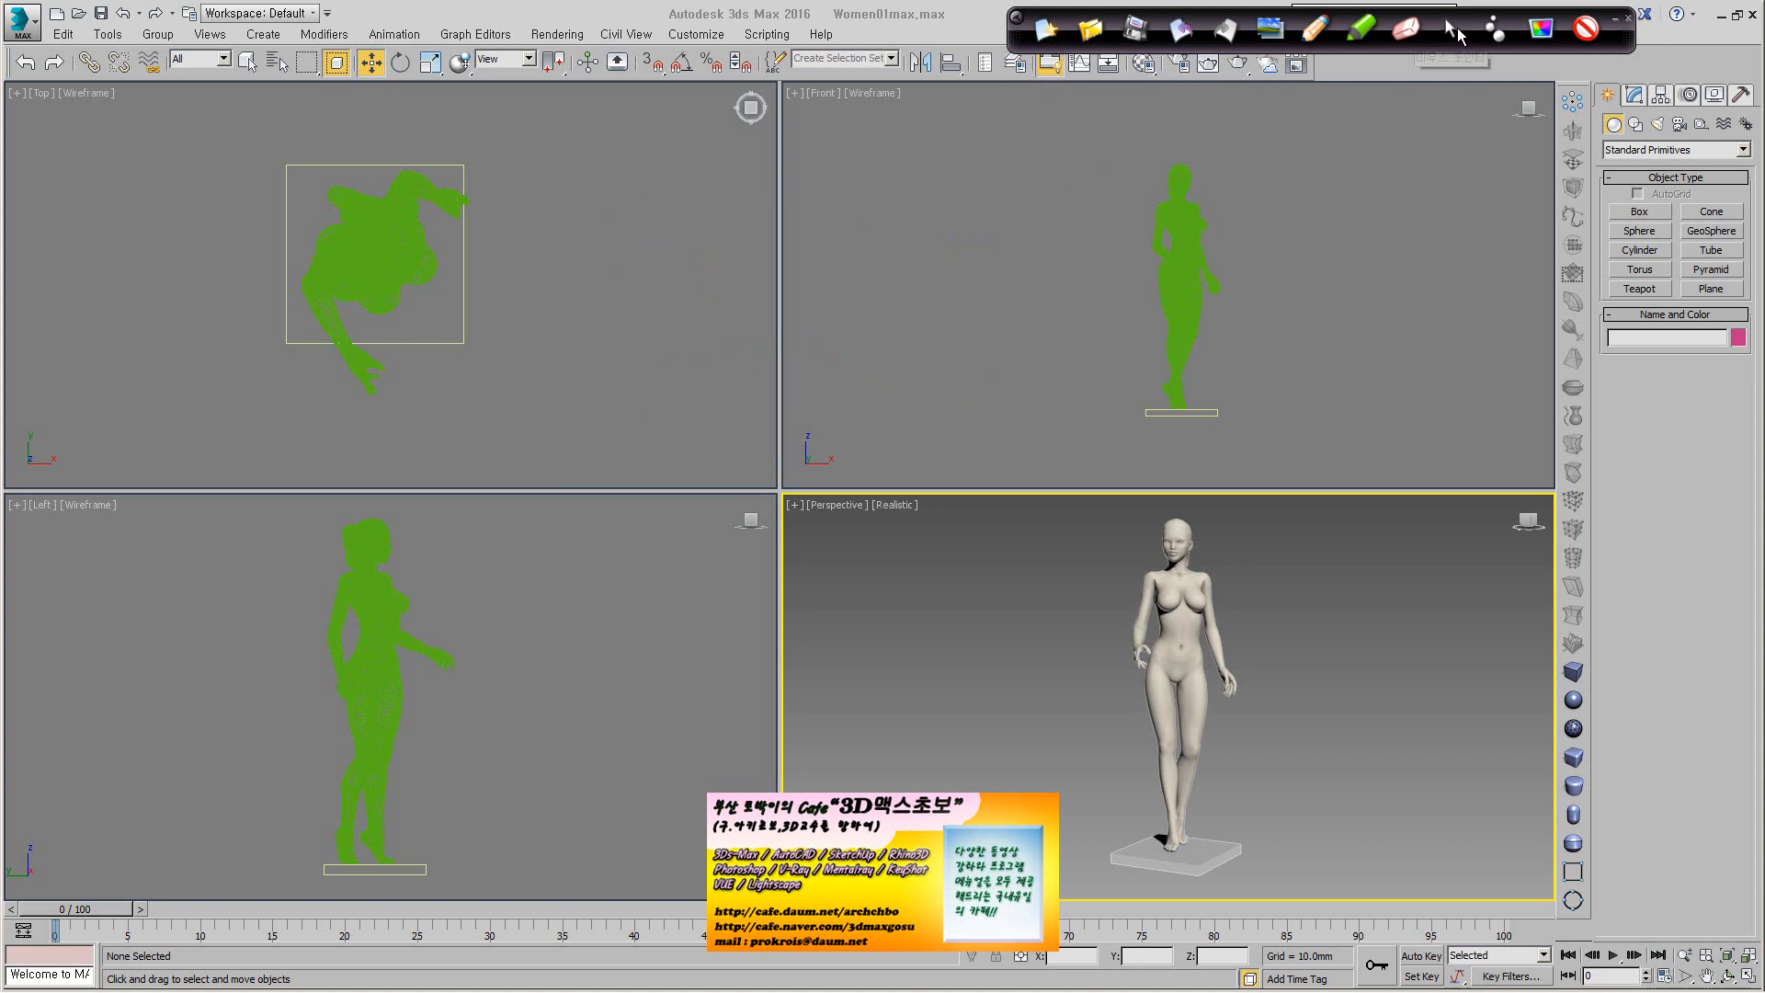
{"action": "left_click", "coordinate": [1456, 34]}
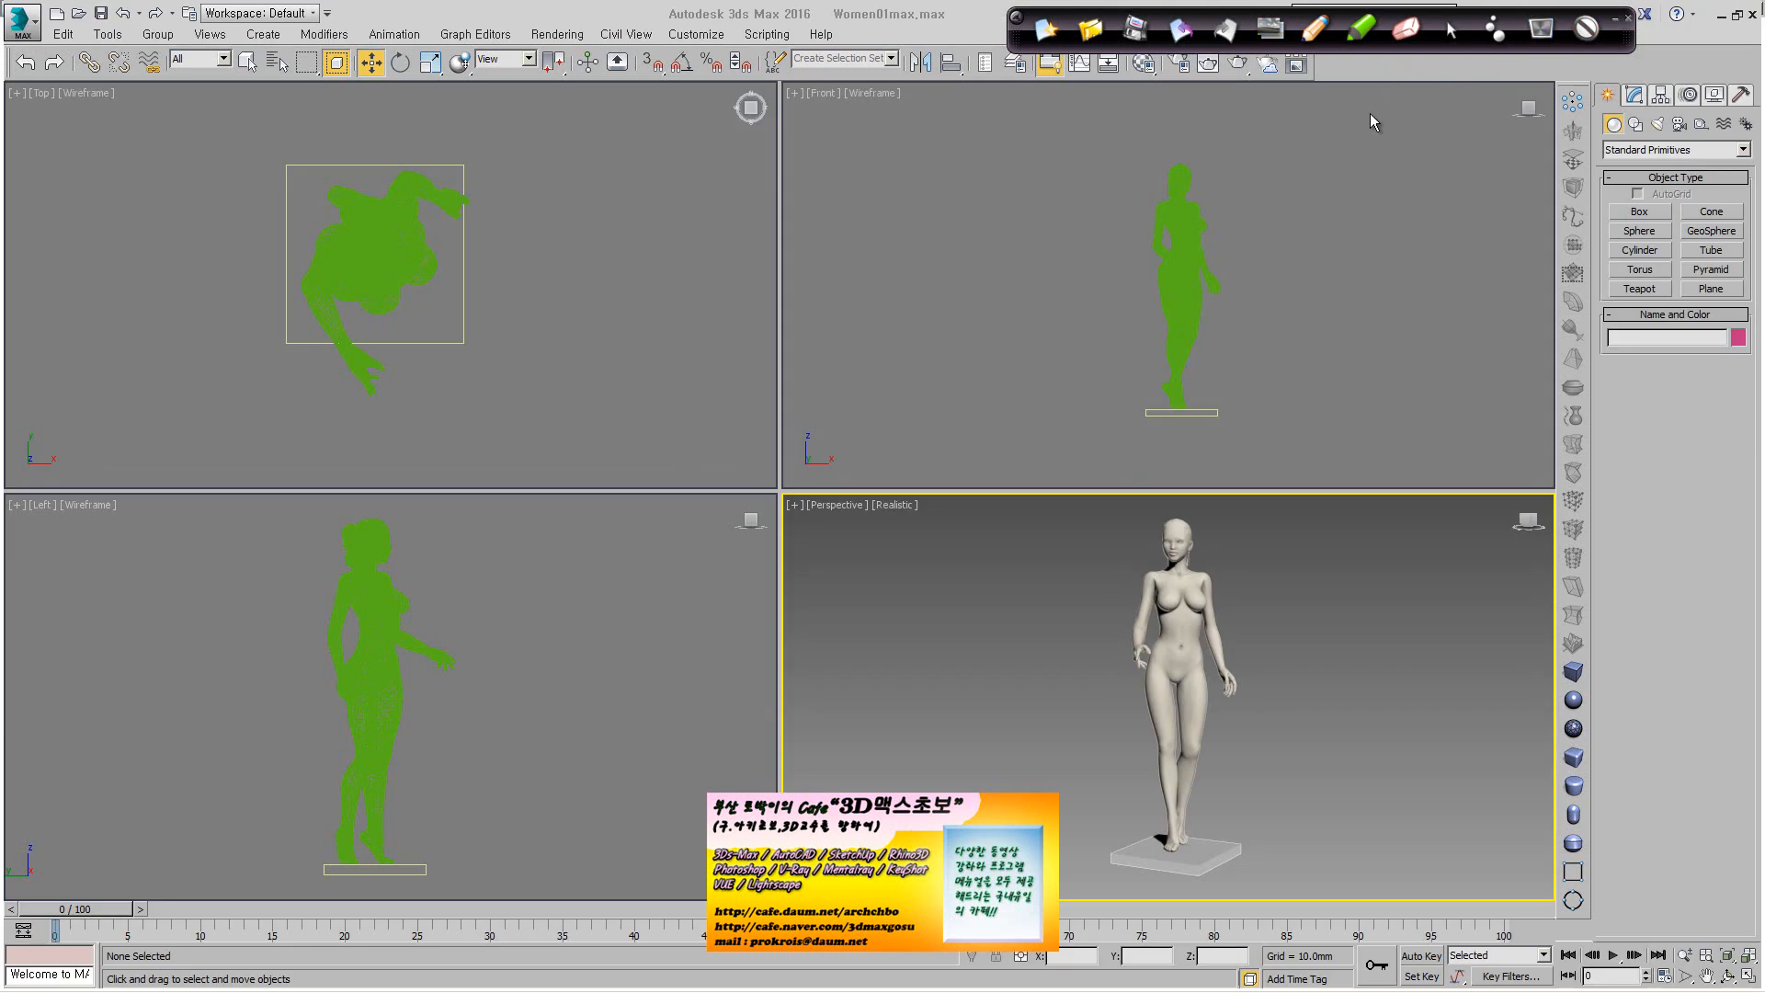
{"action": "middle_click_drag", "start_coordinate": [1252, 615], "coordinate": [1245, 622]}
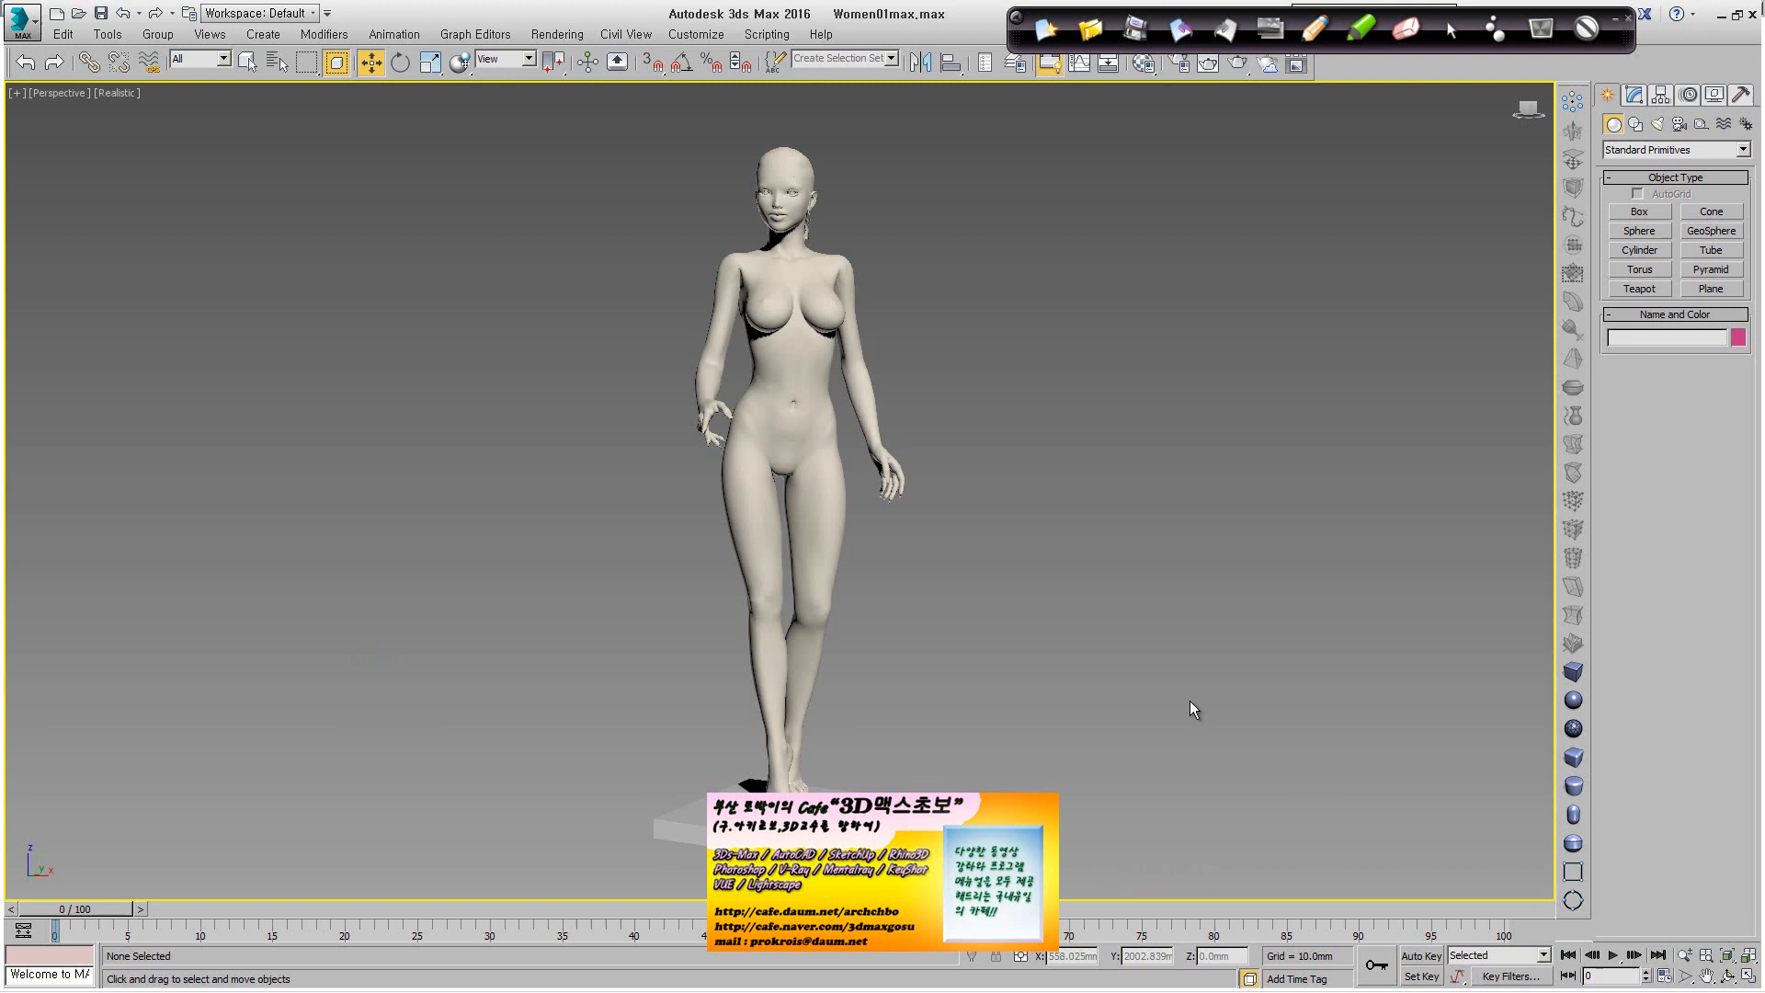
{"action": "left_click", "coordinate": [1747, 976]}
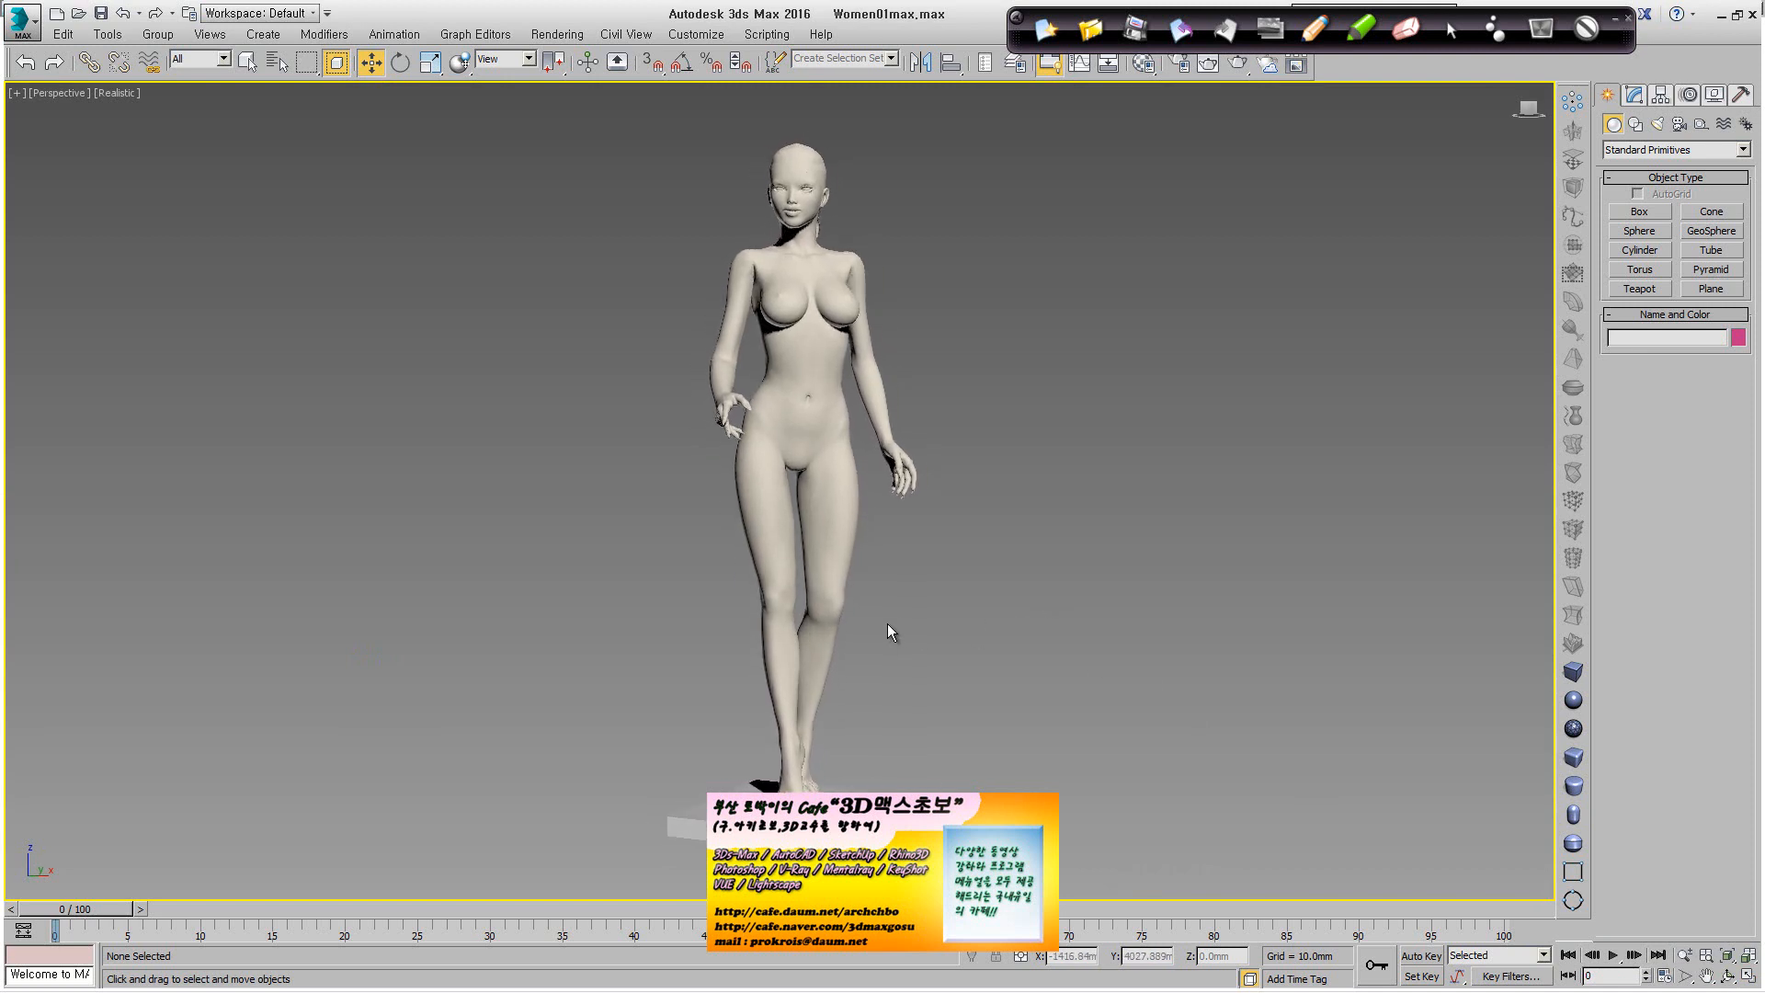
{"action": "scroll", "coordinate": [884, 625], "scroll_direction": "down", "scroll_amount": 4}
{"action": "middle_click_drag", "start_coordinate": [868, 605], "coordinate": [804, 583]}
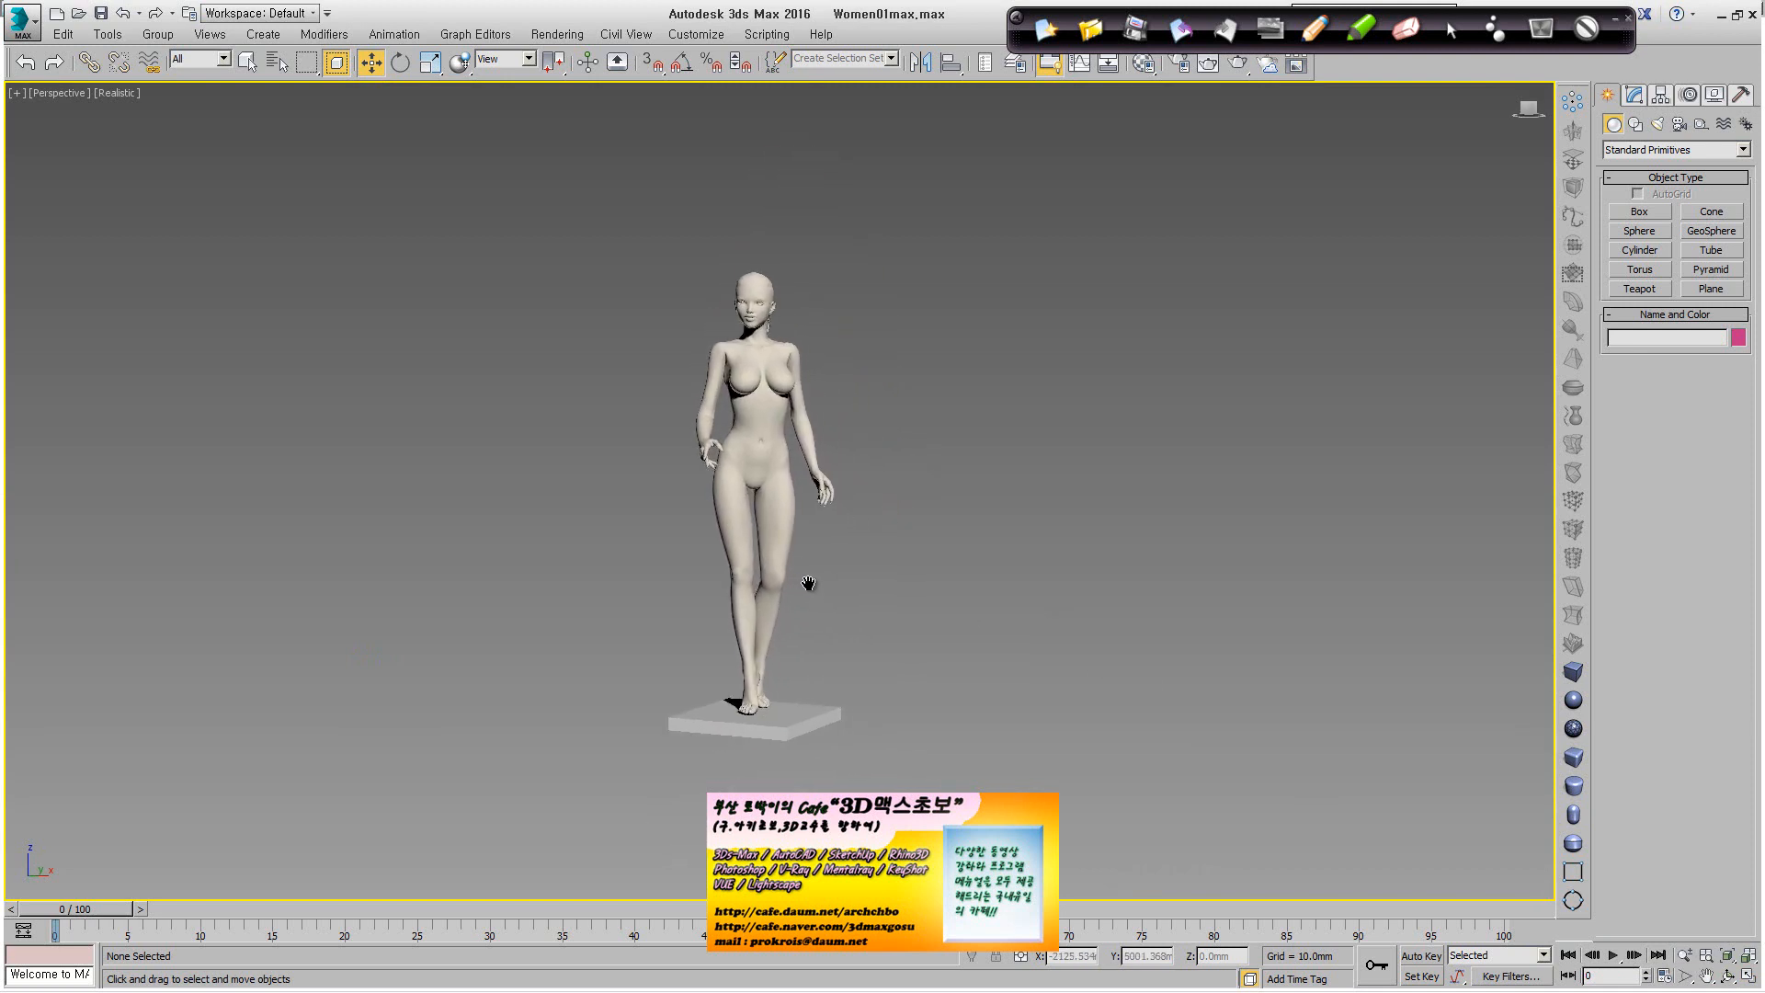
{"action": "left_click", "coordinate": [1746, 978]}
Create a standard target camera in the Top view, placed in front of the figure and aimed at it from about 2807 mm away.
{"action": "left_click", "coordinate": [565, 331]}
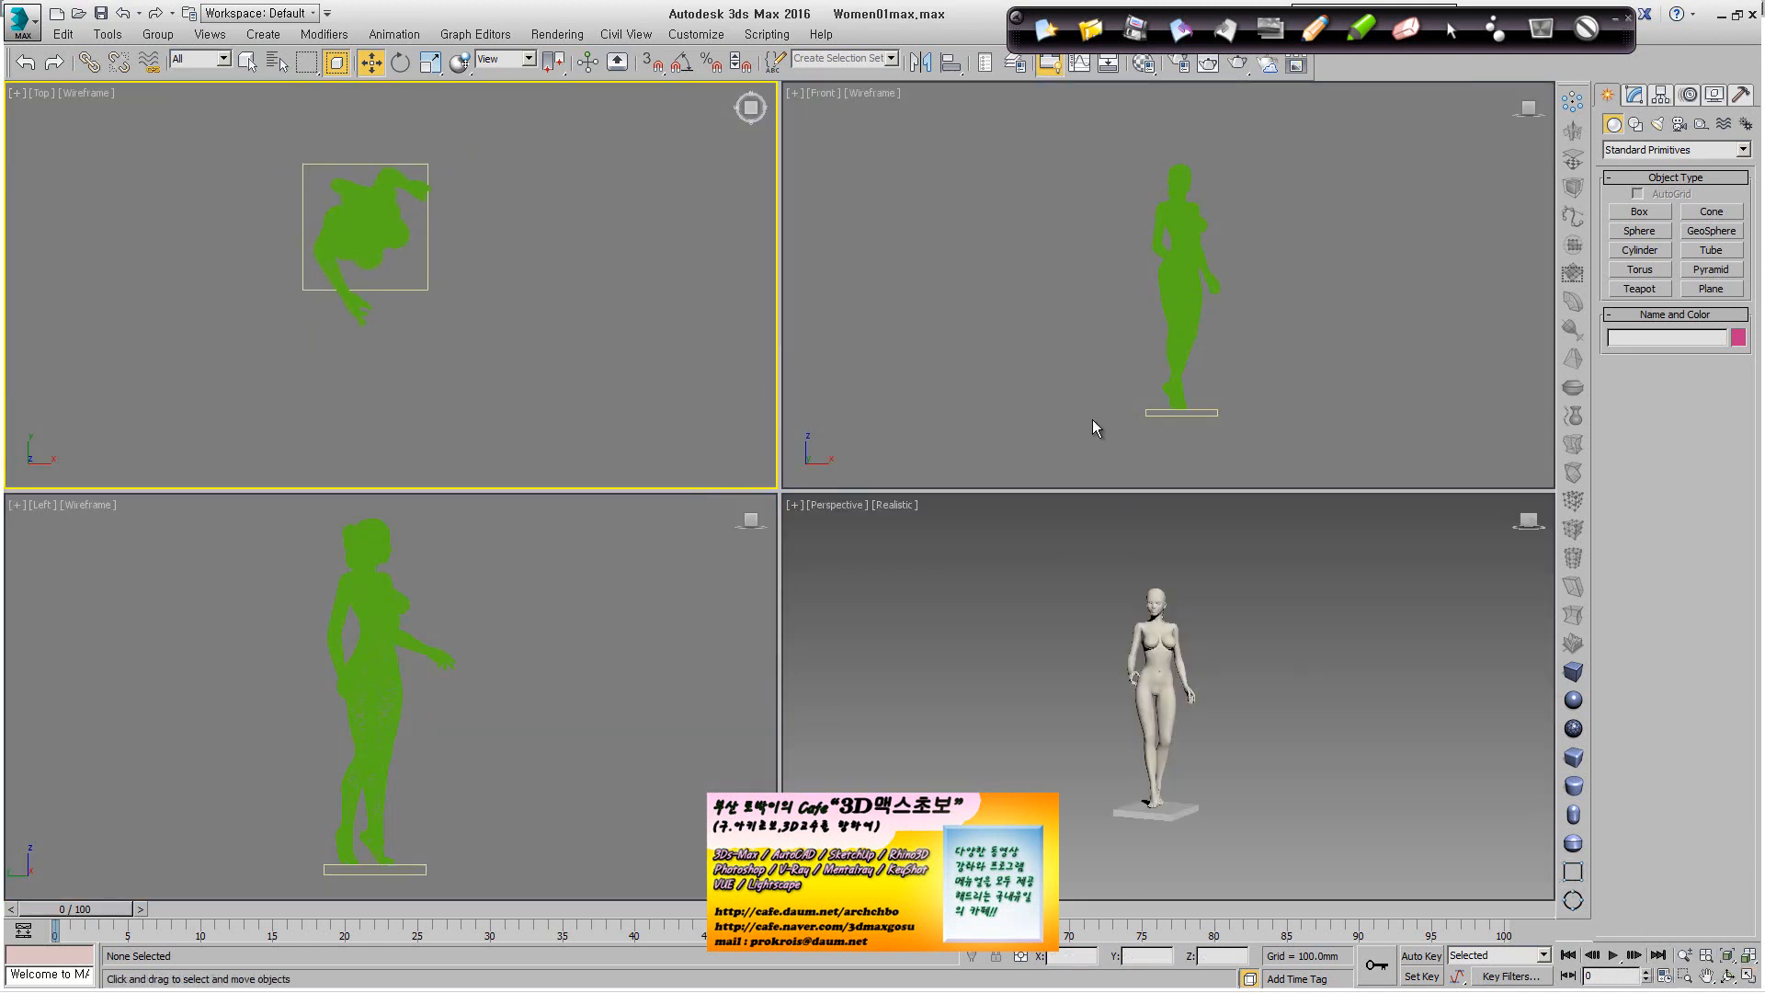
{"action": "left_click", "coordinate": [1634, 95]}
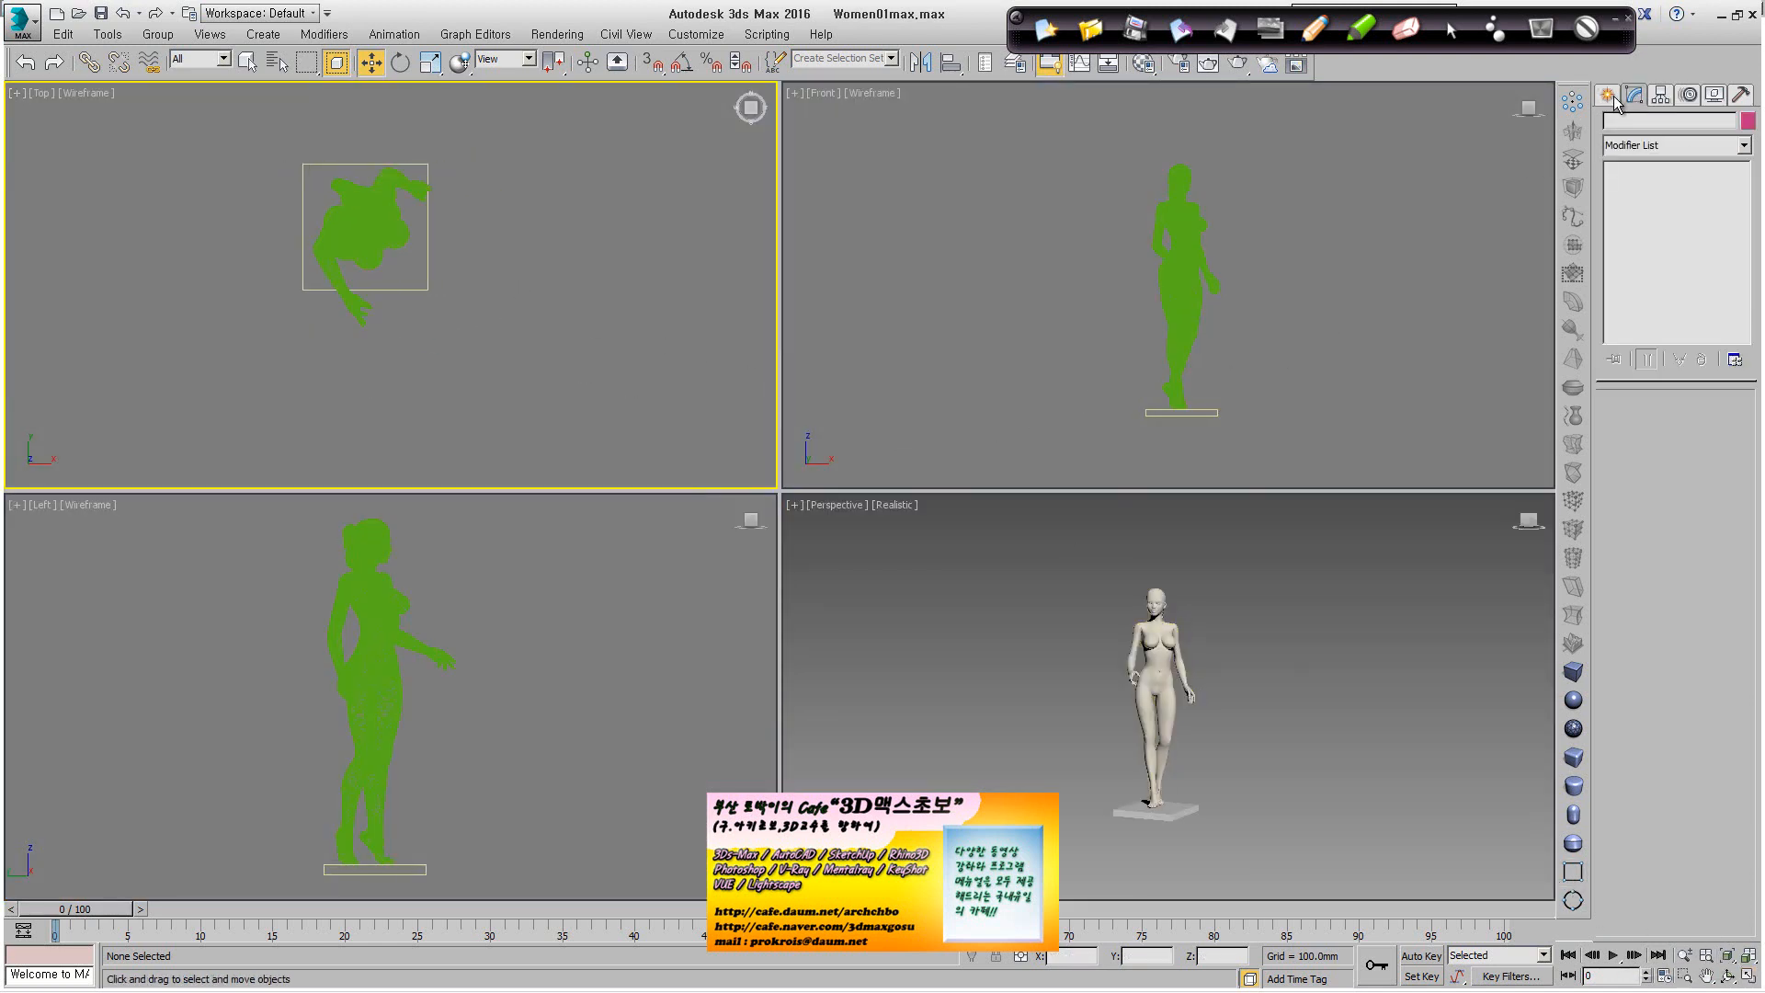
{"action": "left_click", "coordinate": [1614, 98]}
{"action": "left_click", "coordinate": [1679, 123]}
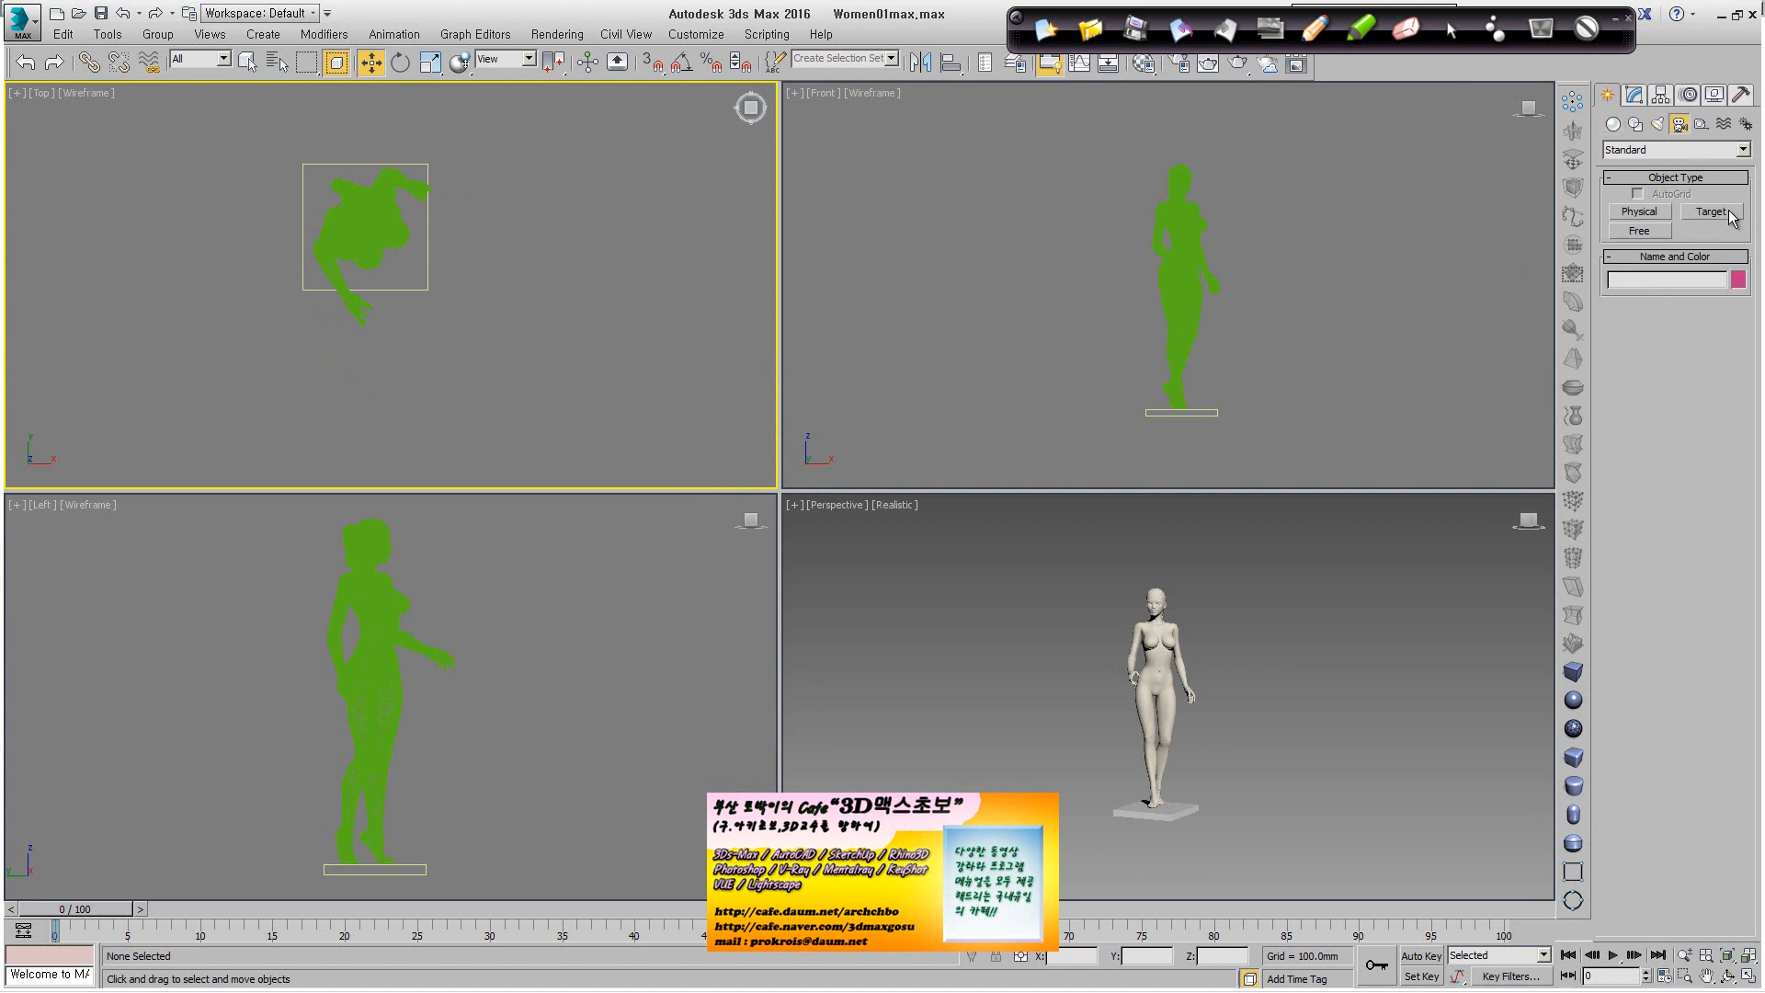
{"action": "left_click", "coordinate": [1730, 214]}
{"action": "scroll", "coordinate": [461, 331], "scroll_direction": "down", "scroll_amount": 3}
{"action": "middle_click_drag", "start_coordinate": [390, 363], "coordinate": [365, 302]}
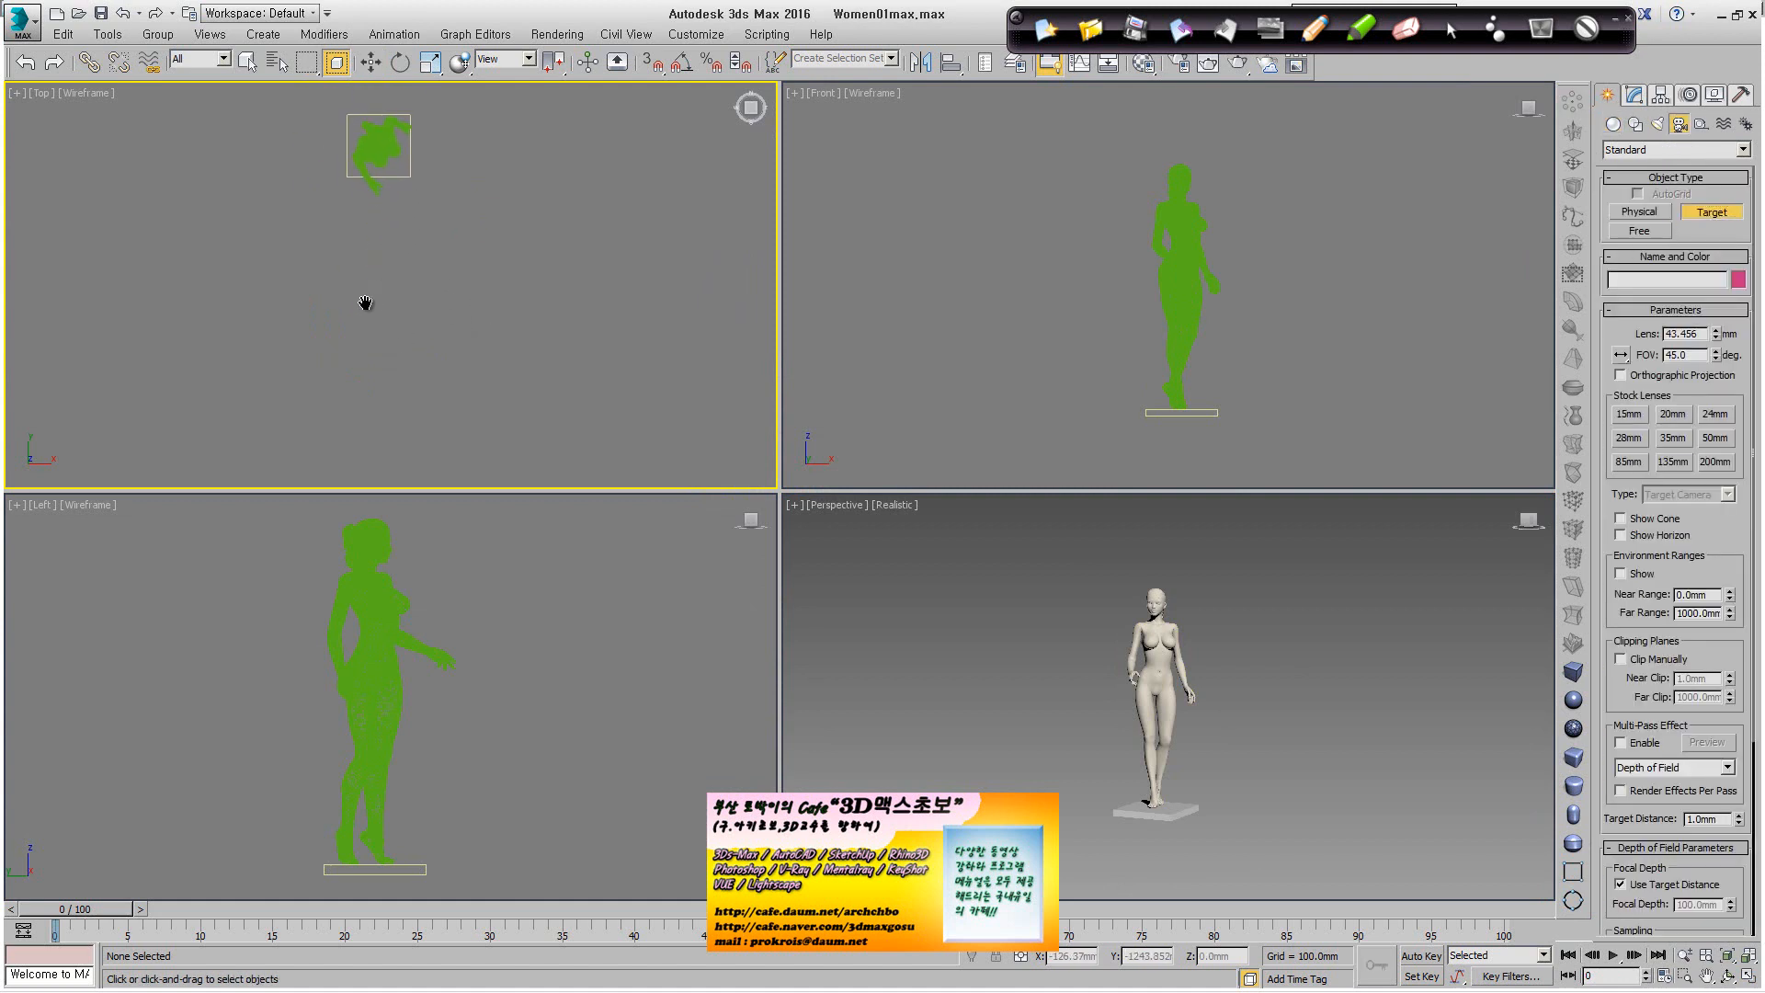
{"action": "scroll", "coordinate": [367, 354], "scroll_direction": "down", "scroll_amount": 2}
{"action": "left_click_drag", "start_coordinate": [370, 455], "coordinate": [369, 209]}
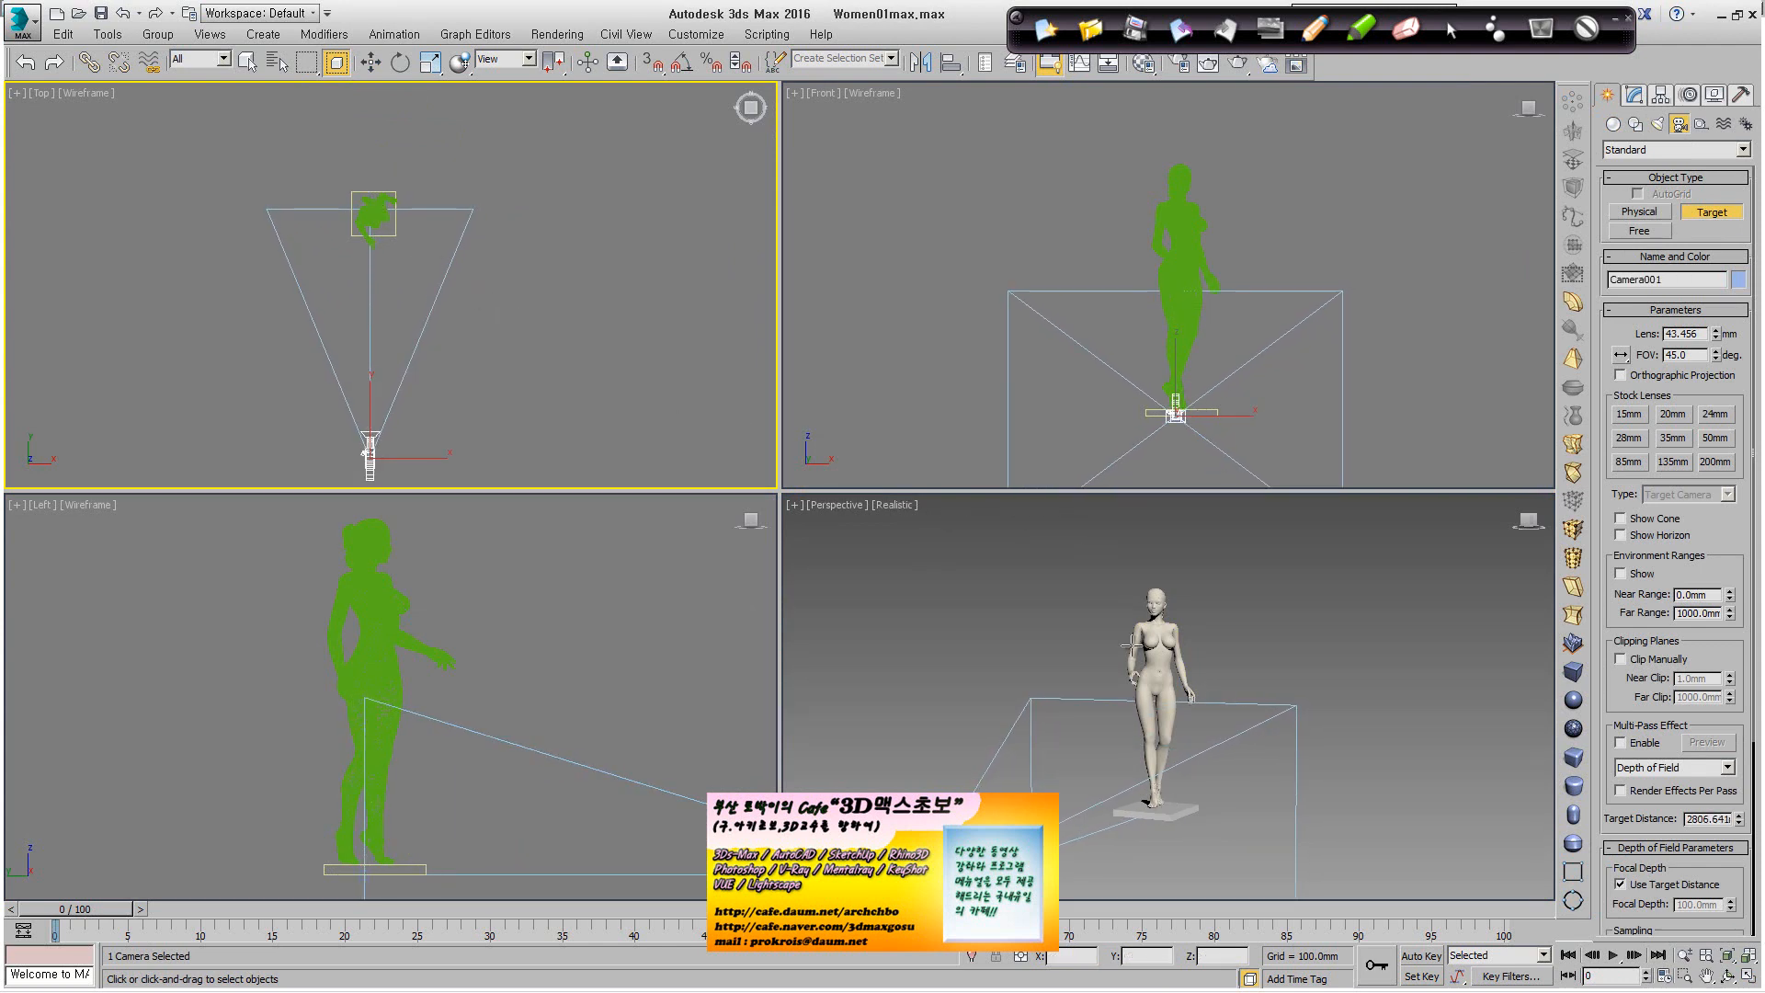
Finish camera creation, switch to the Move tool and make the Perspective viewport look through Camera001.
{"action": "right_click", "coordinate": [1178, 605]}
{"action": "key", "text": "w"}
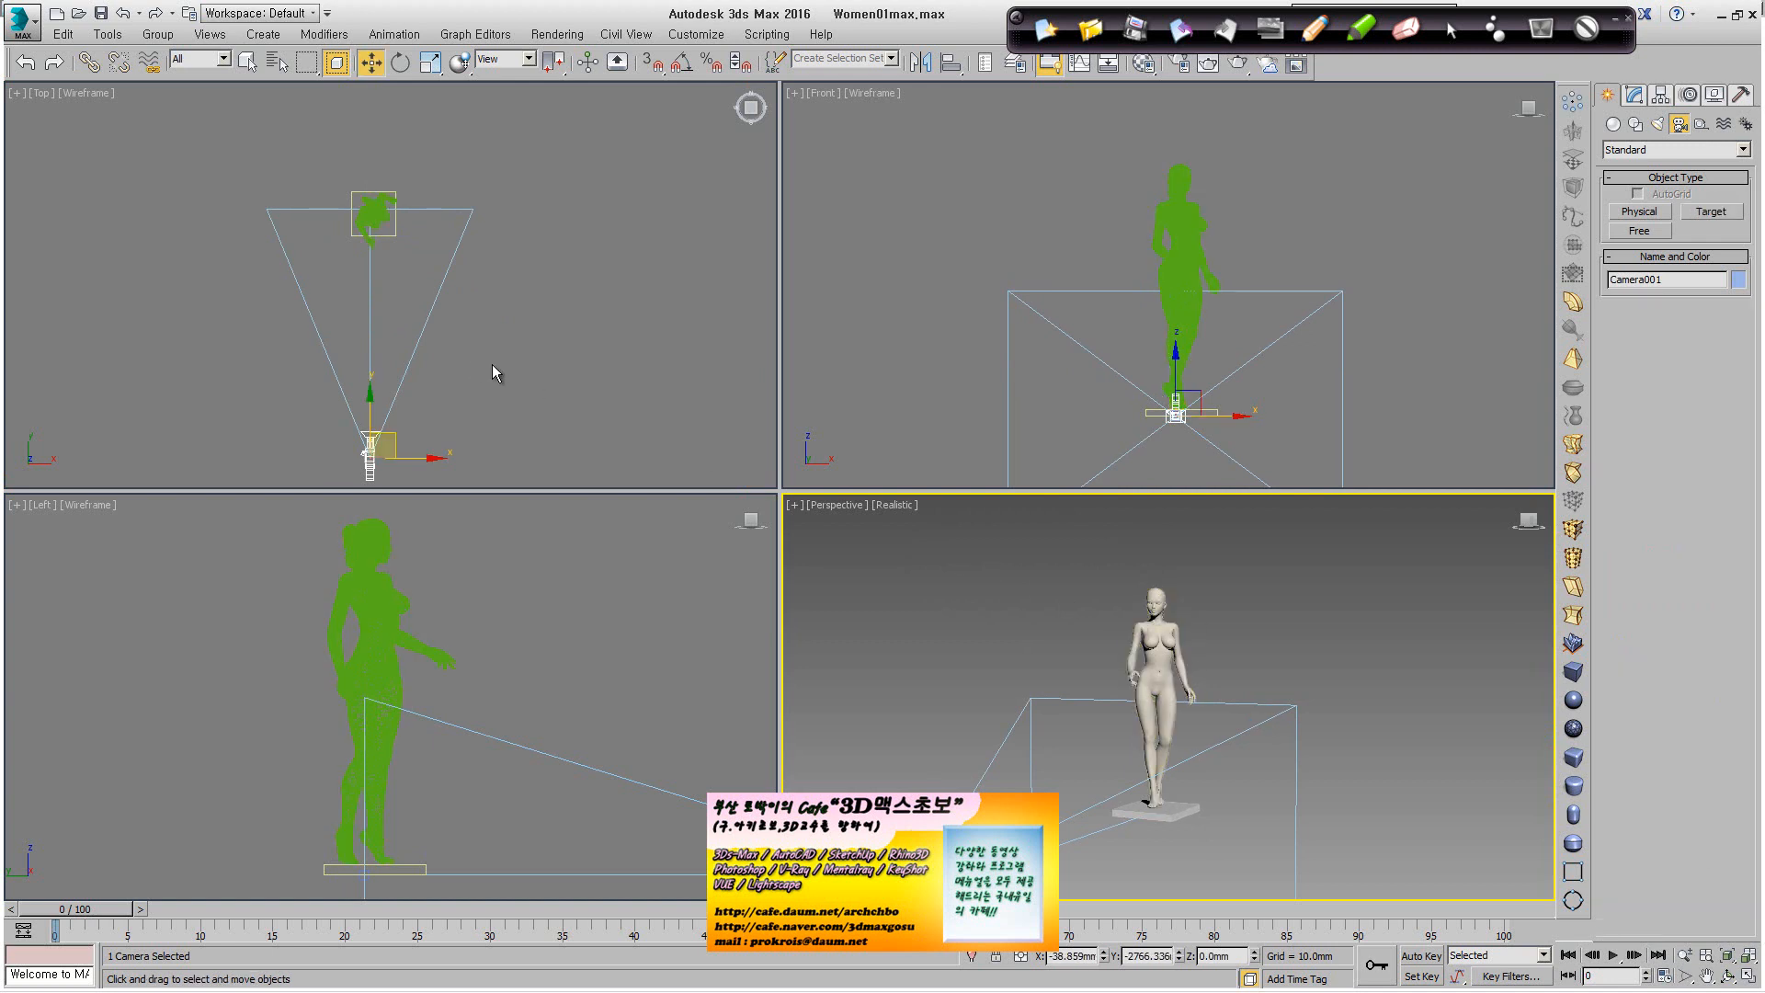
{"action": "left_click", "coordinate": [848, 512]}
{"action": "mouse_move", "coordinate": [1057, 524]}
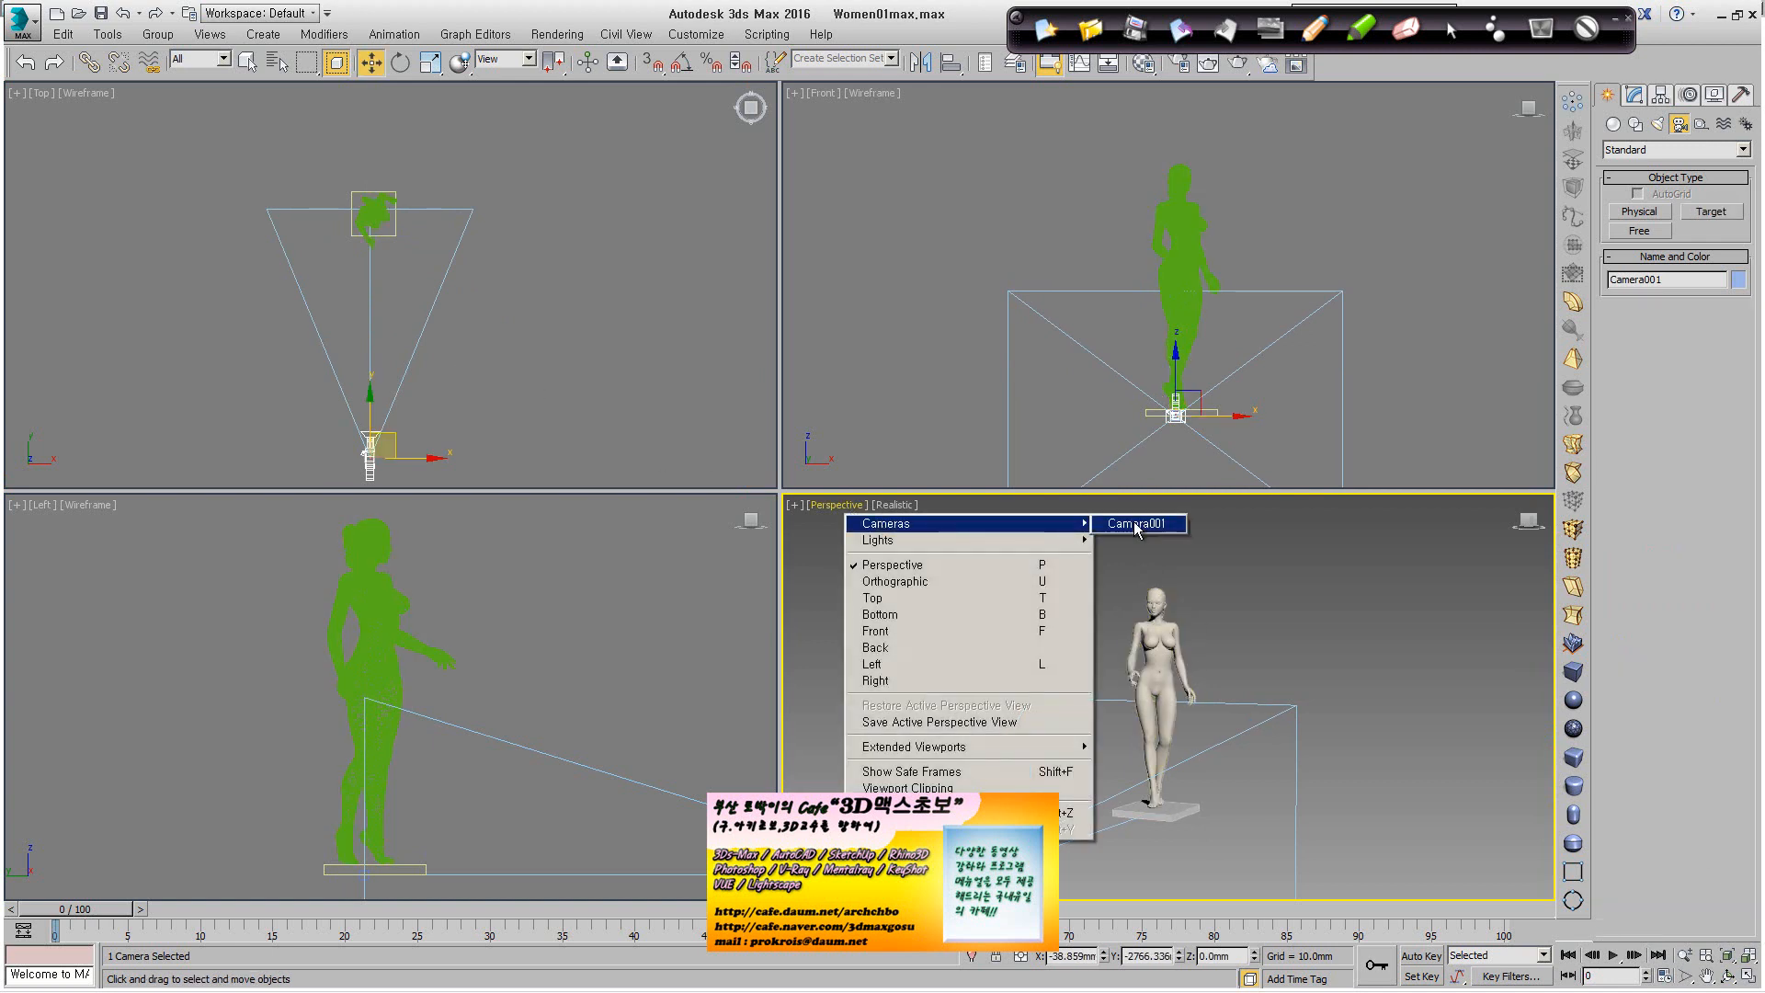
{"action": "left_click", "coordinate": [1124, 527]}
Select the camera together with its target and raise both in the Left view to a height of about 1177 mm.
{"action": "left_click", "coordinate": [369, 351]}
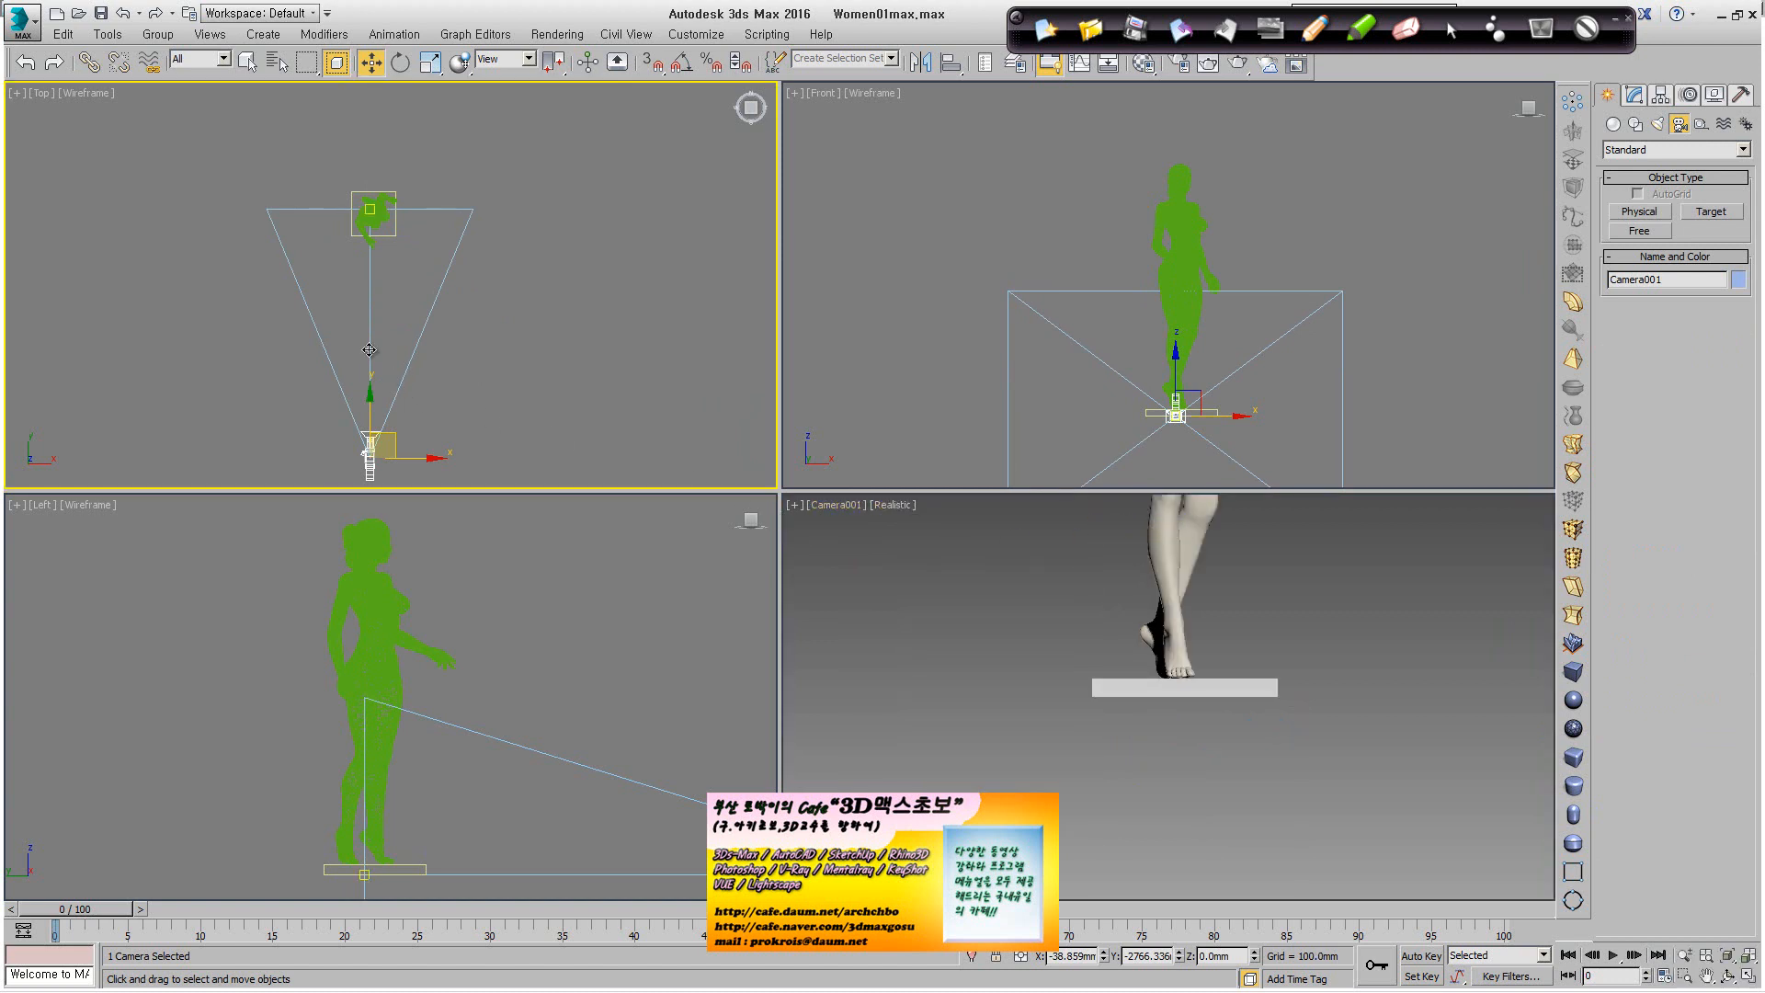
{"action": "scroll", "coordinate": [976, 391], "scroll_direction": "down", "scroll_amount": 3}
{"action": "scroll", "coordinate": [418, 568], "scroll_direction": "down", "scroll_amount": 3}
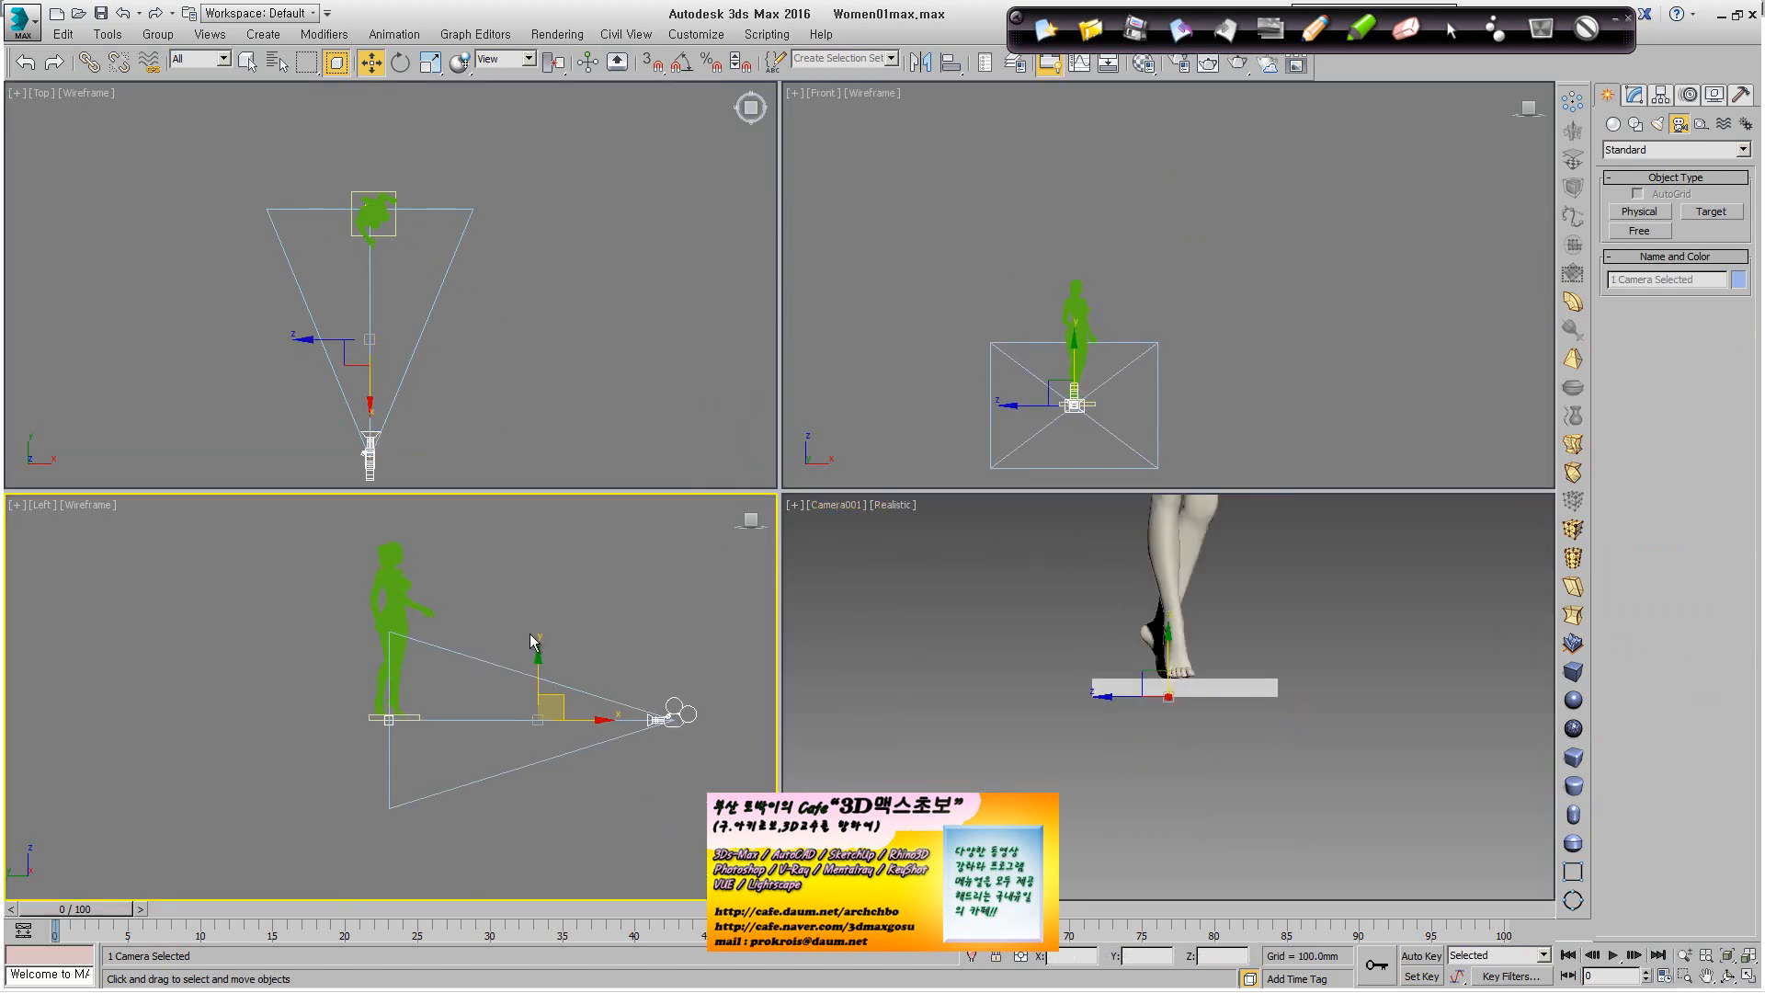
{"action": "left_click", "coordinate": [511, 732]}
{"action": "left_click", "coordinate": [513, 718]}
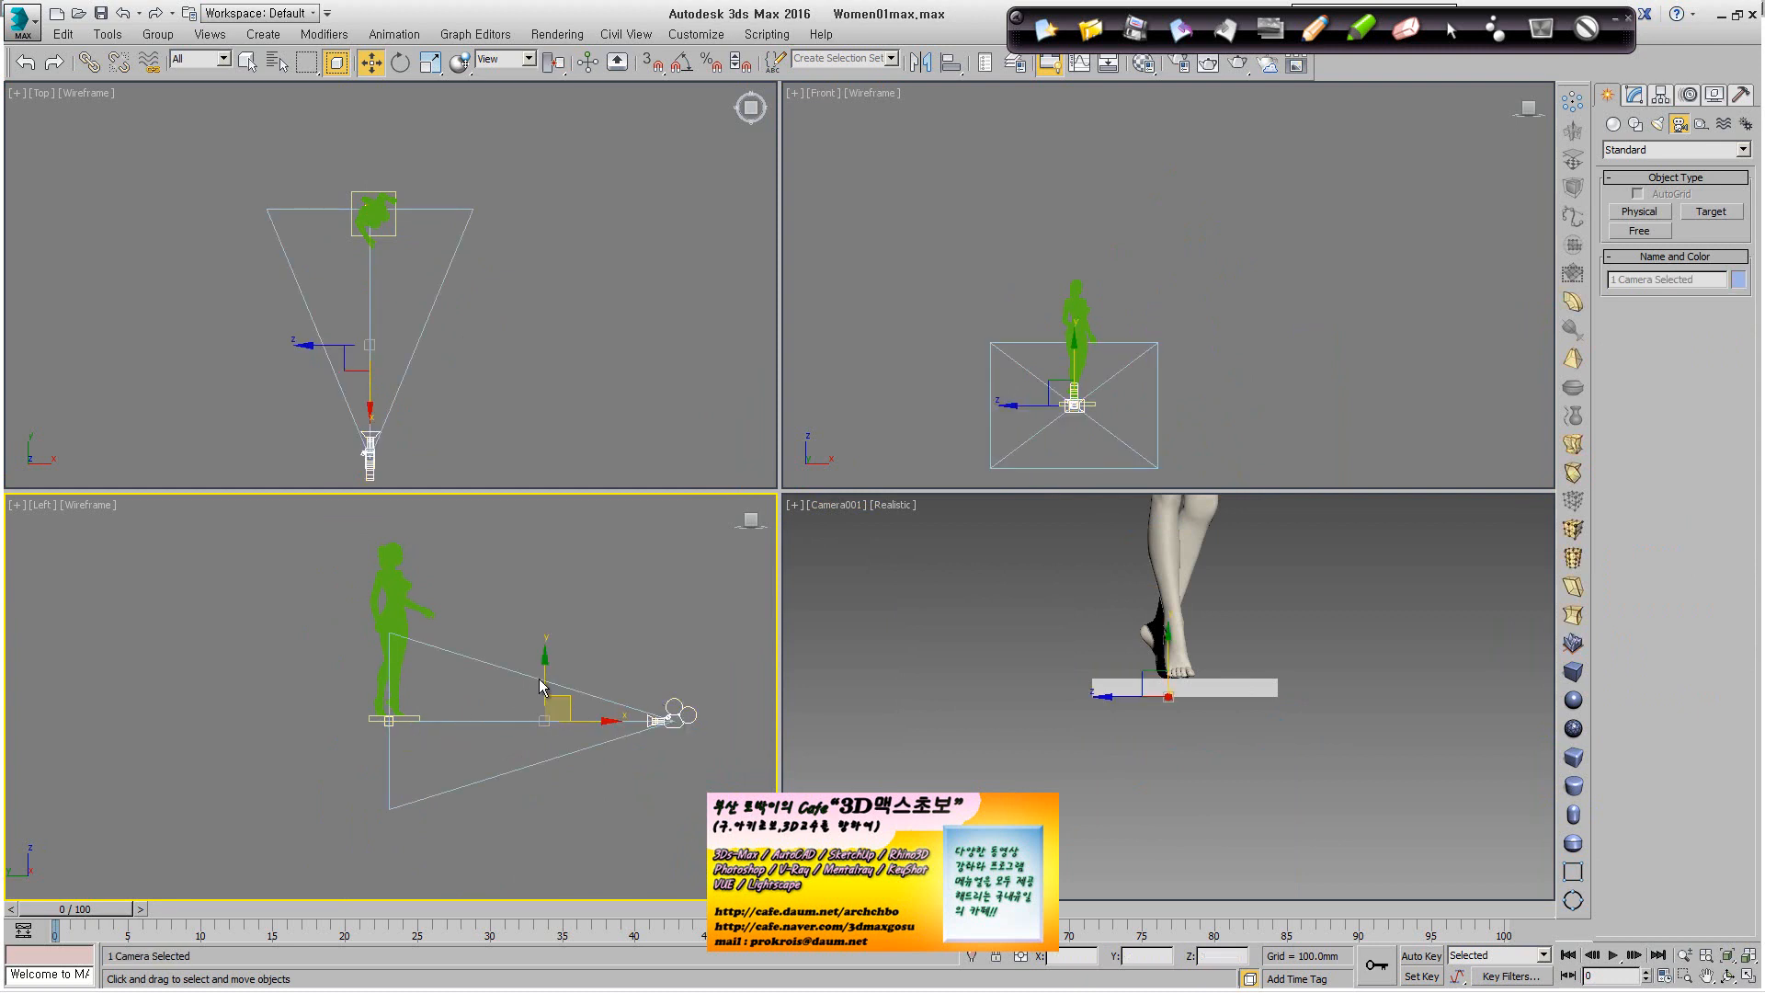
{"action": "left_click_drag", "start_coordinate": [541, 686], "coordinate": [538, 554]}
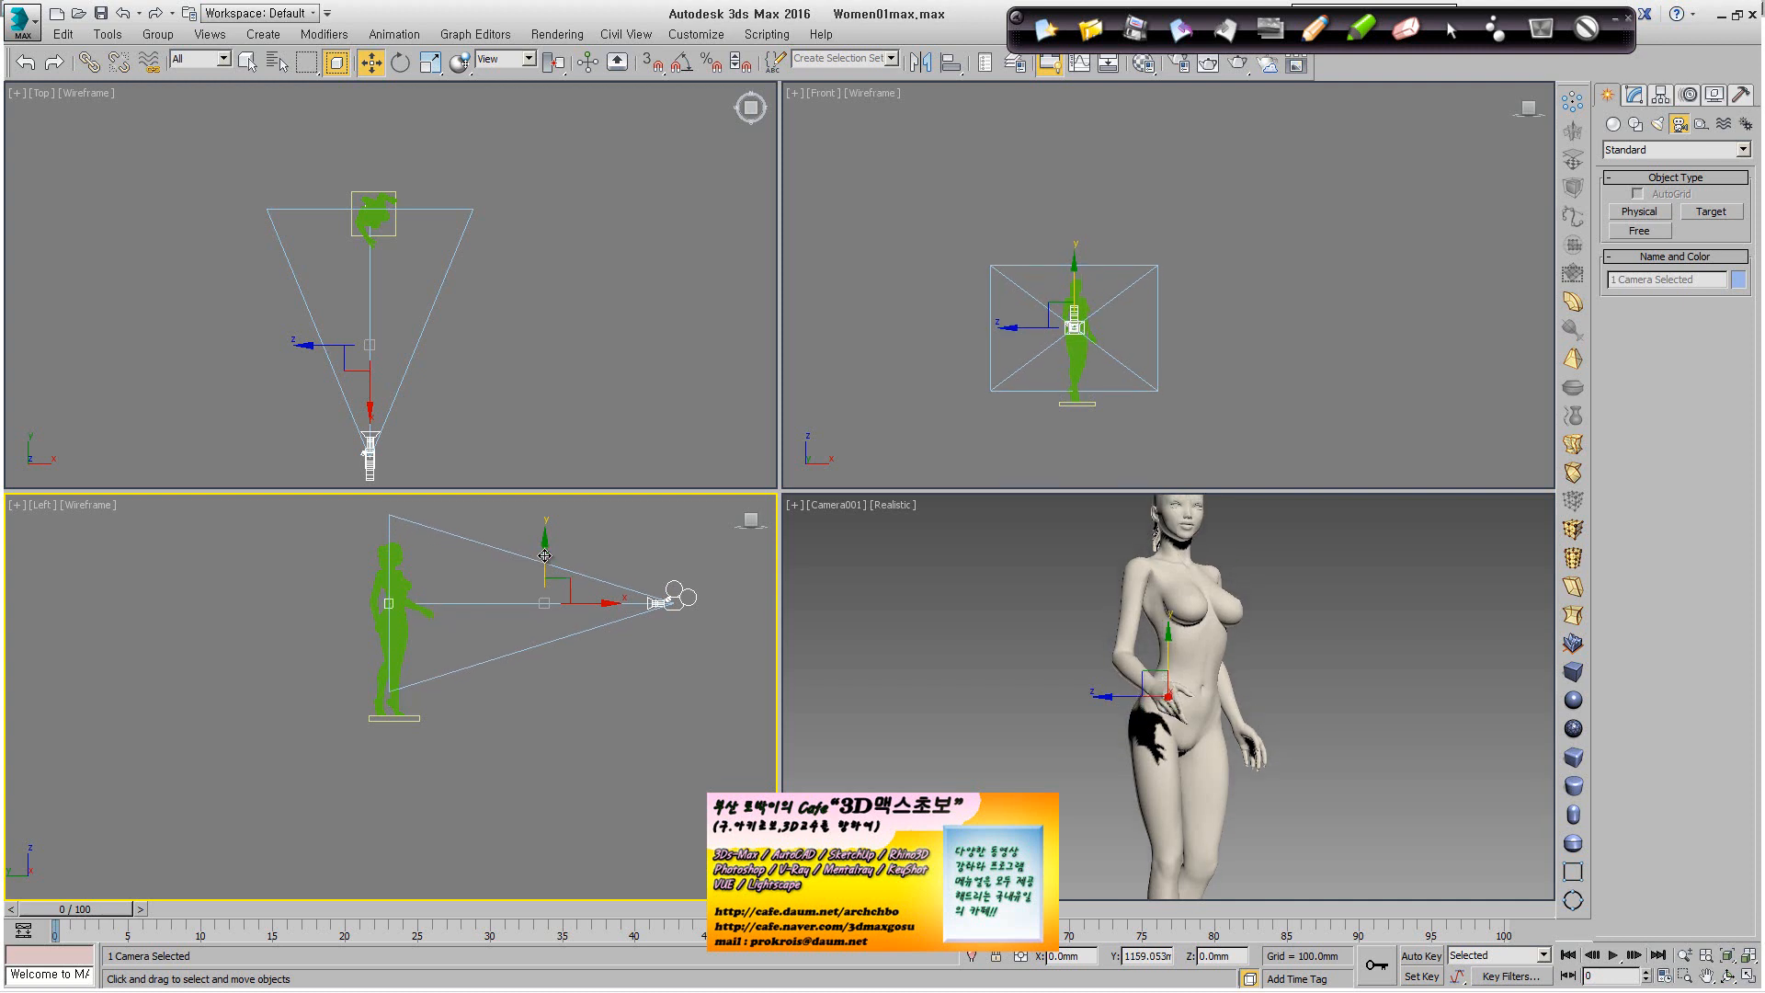
Try the 35 mm and 50 mm stock lenses on the camera, and settle on the 28 mm lens.
{"action": "left_click", "coordinate": [666, 601]}
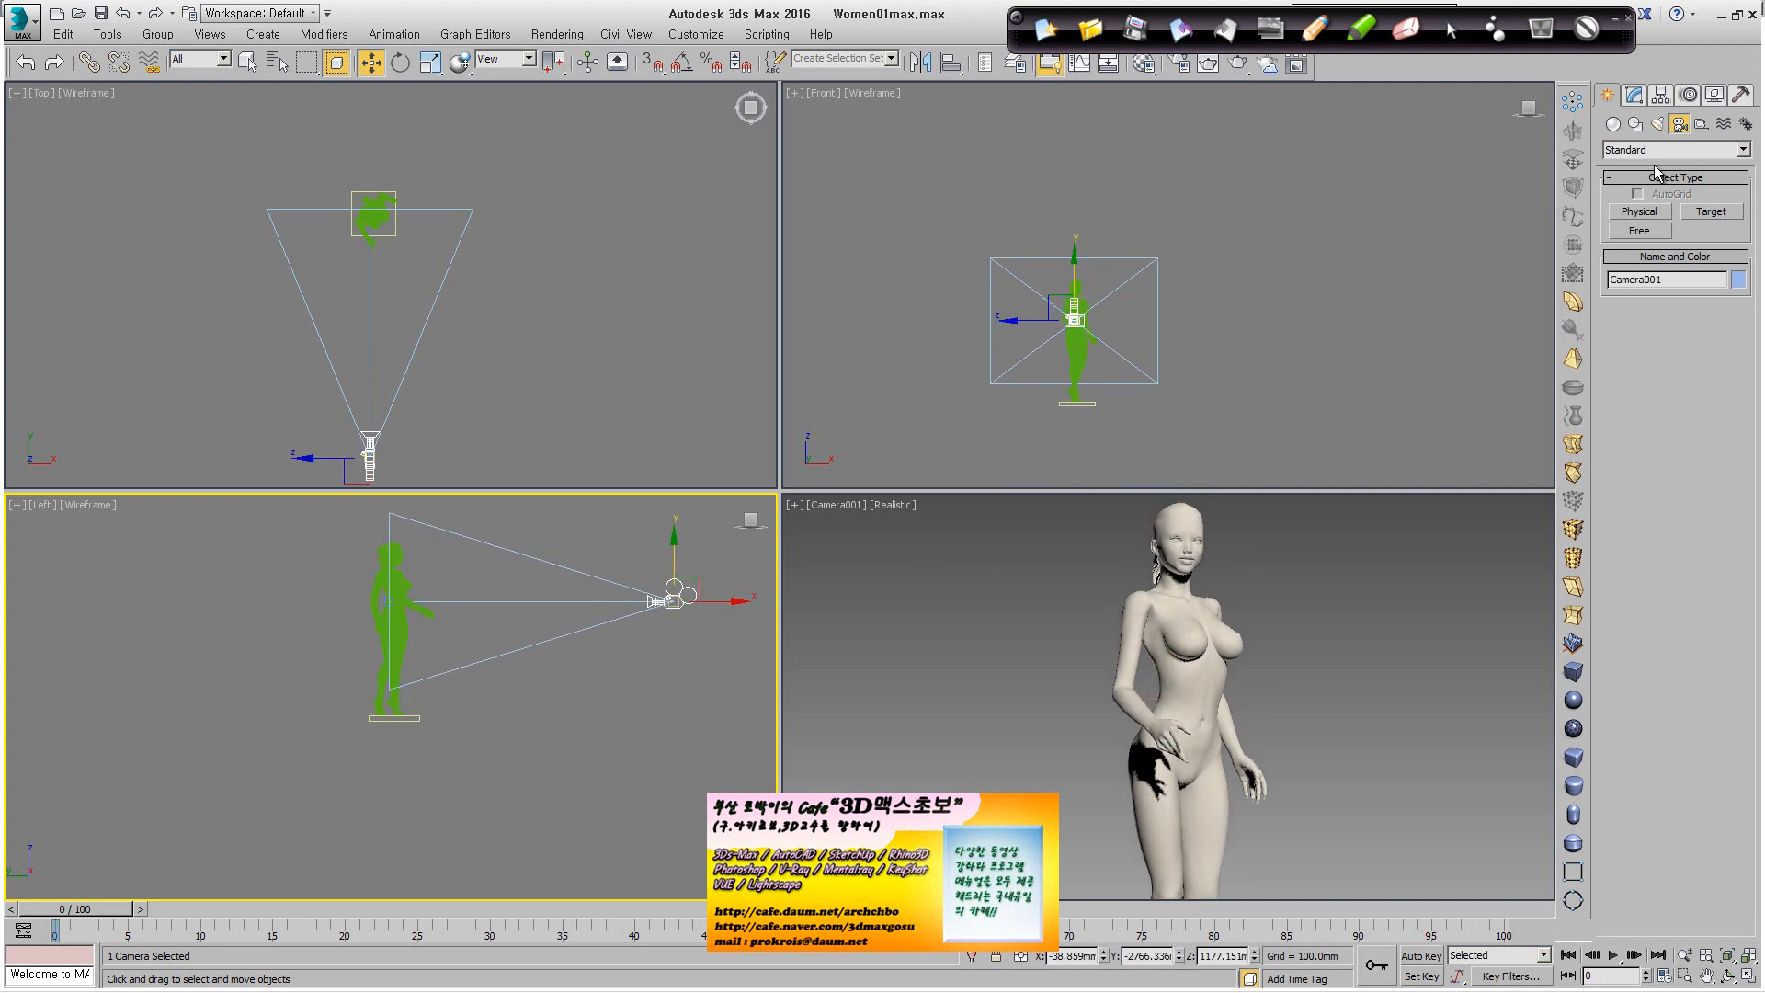
{"action": "left_click", "coordinate": [1634, 95]}
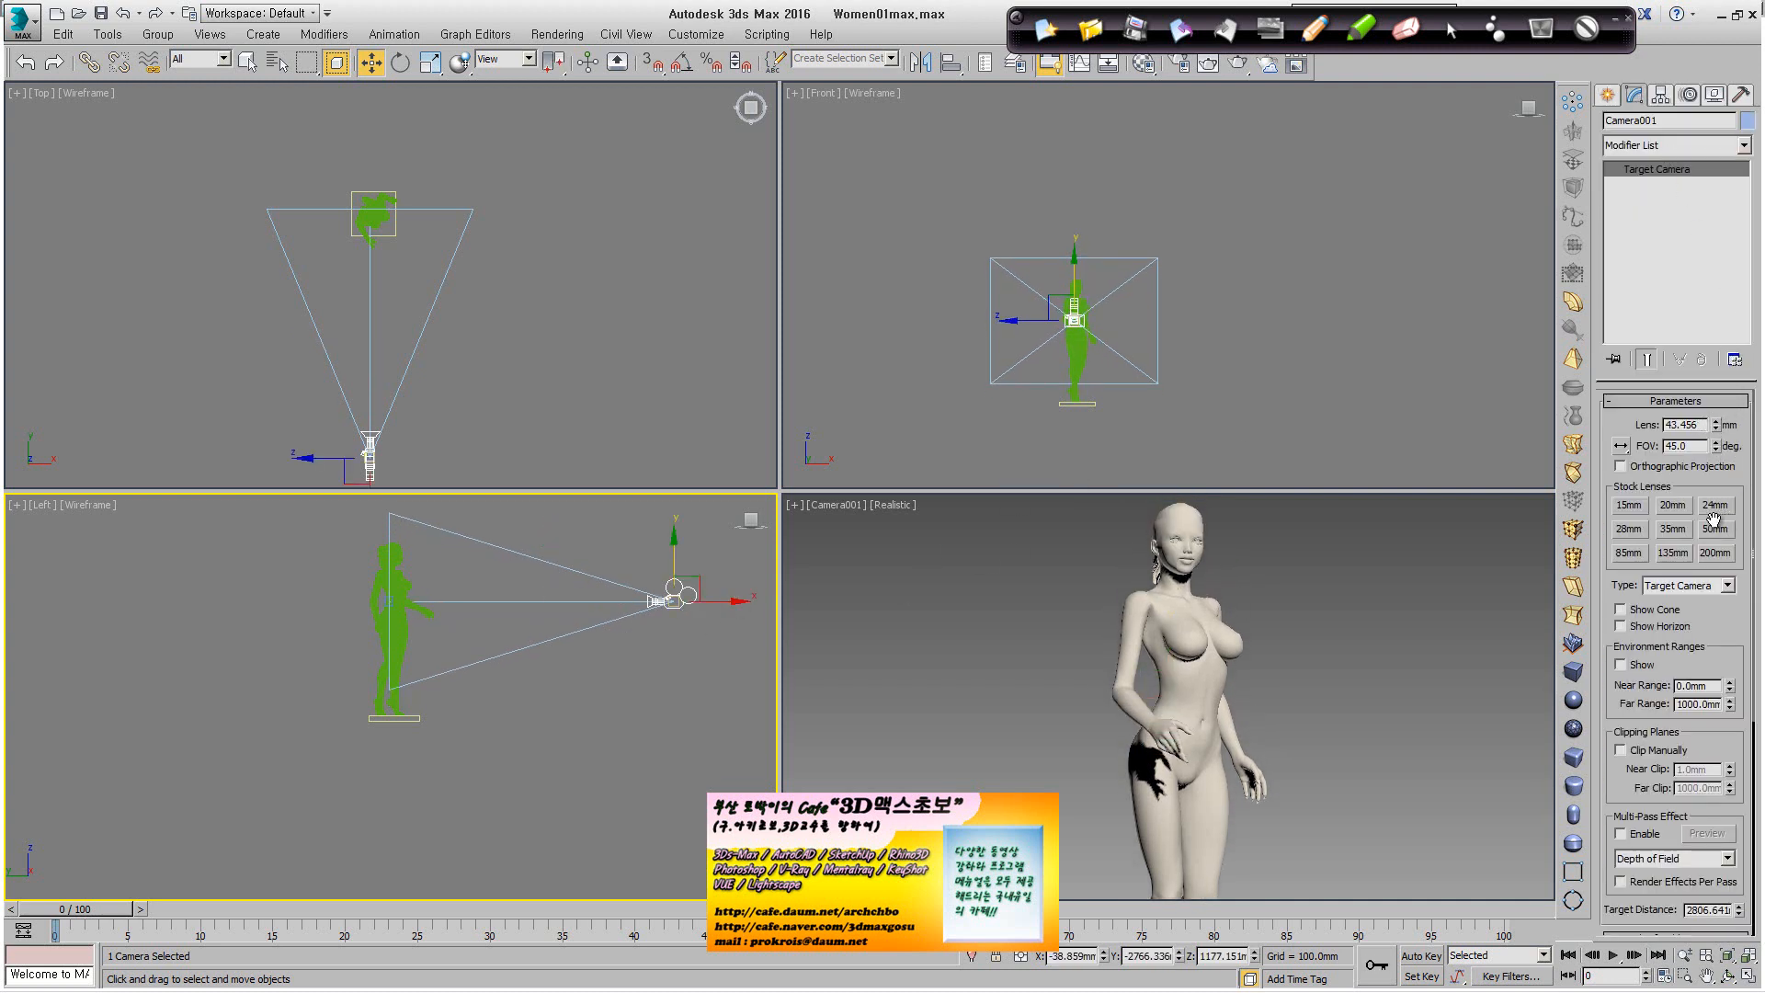
{"action": "left_click", "coordinate": [1673, 530]}
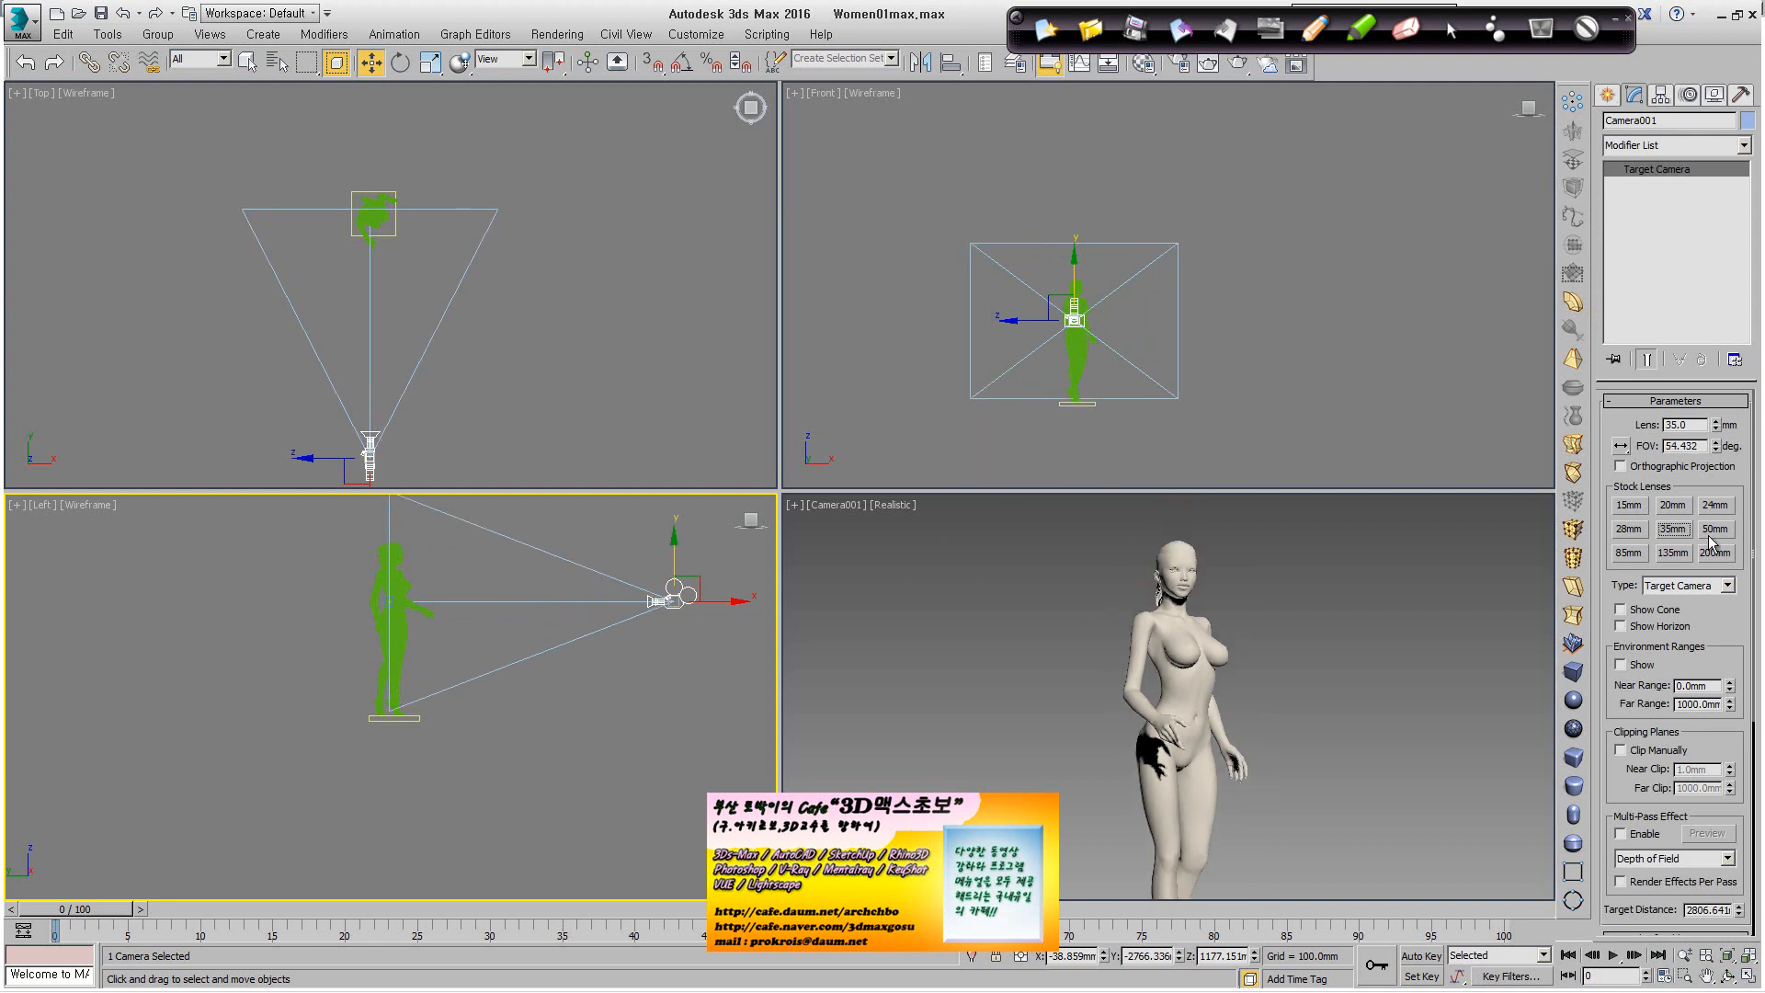
{"action": "left_click", "coordinate": [1719, 532]}
{"action": "left_click", "coordinate": [1625, 528]}
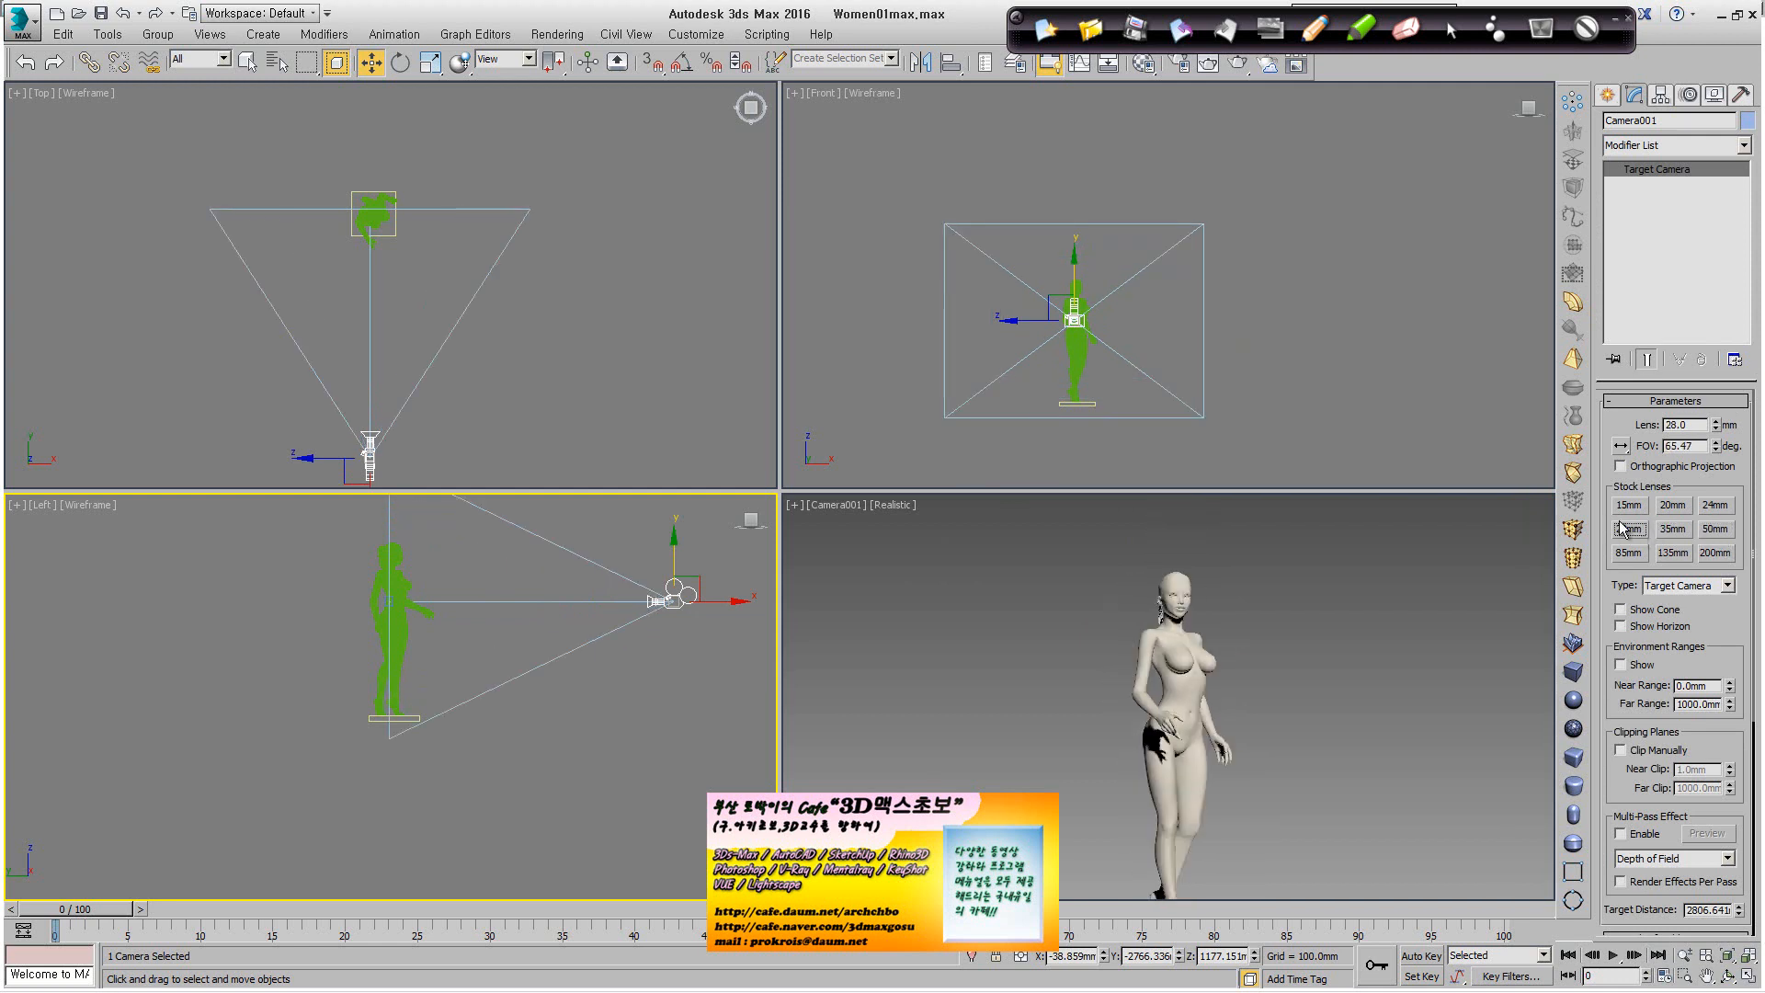
In the Left view, set the camera about 3407 mm from its target and lower both together to about 1050 mm high.
{"action": "middle_click_drag", "start_coordinate": [545, 578], "coordinate": [489, 625]}
{"action": "left_click_drag", "start_coordinate": [678, 647], "coordinate": [775, 645]}
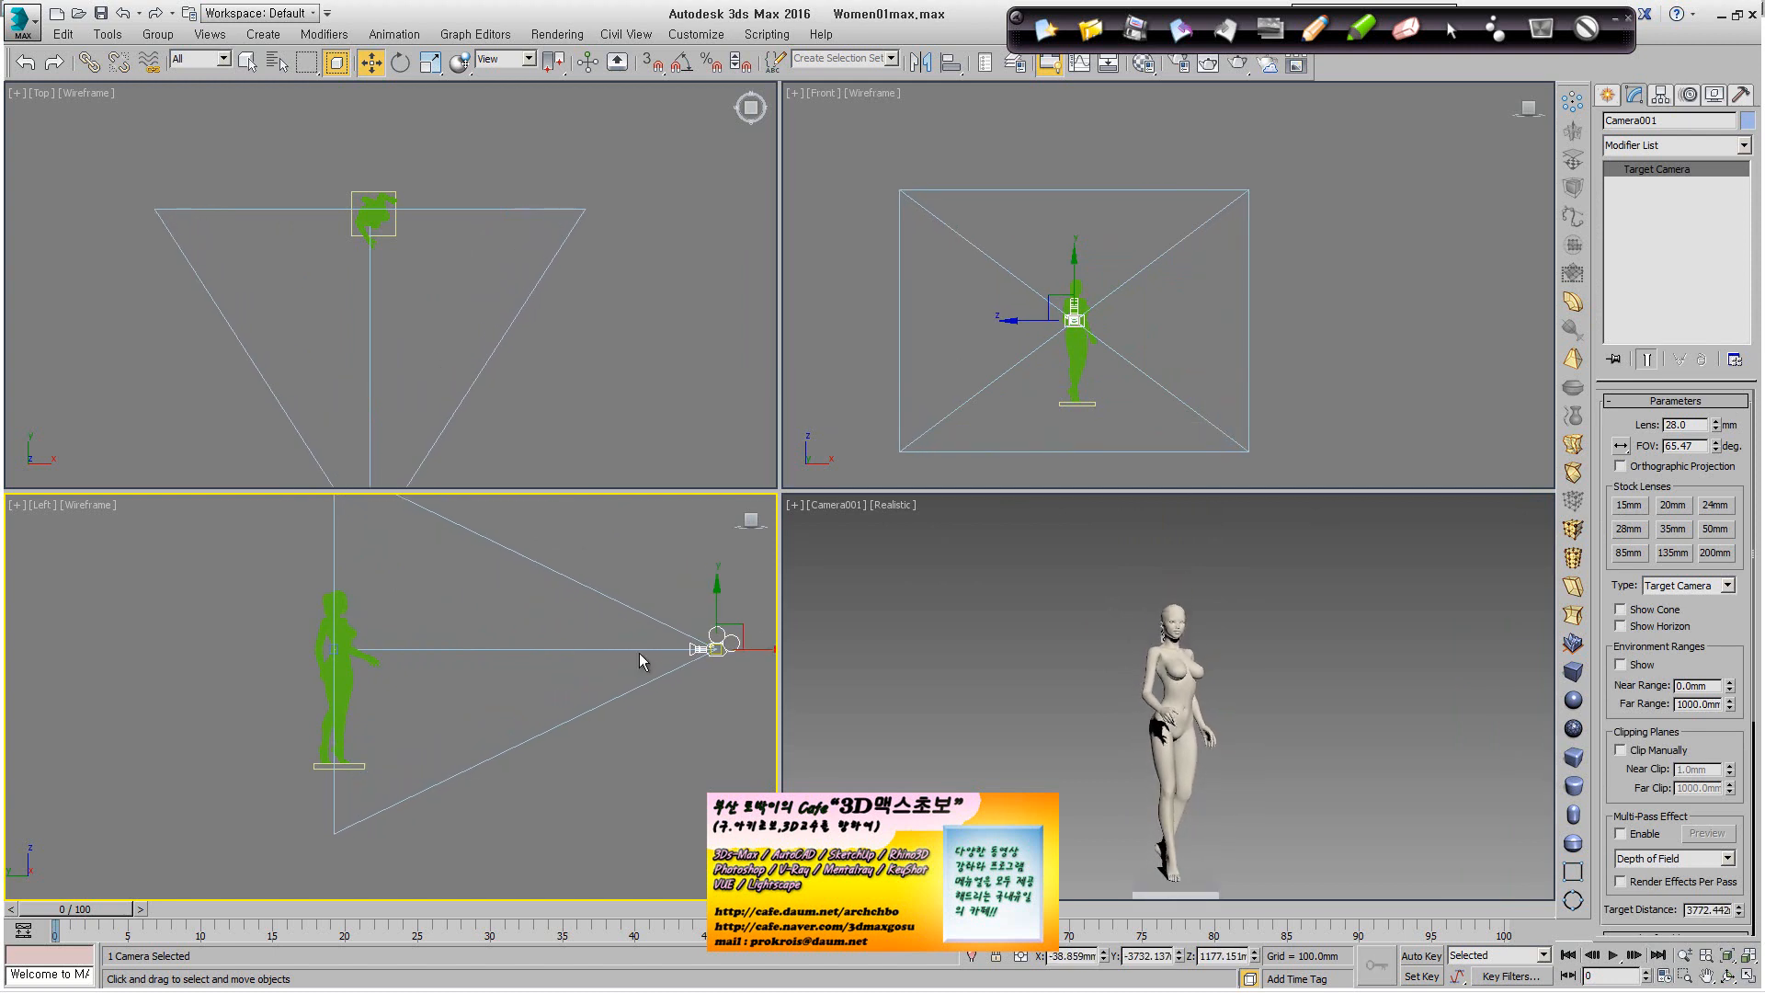
{"action": "left_click", "coordinate": [511, 651]}
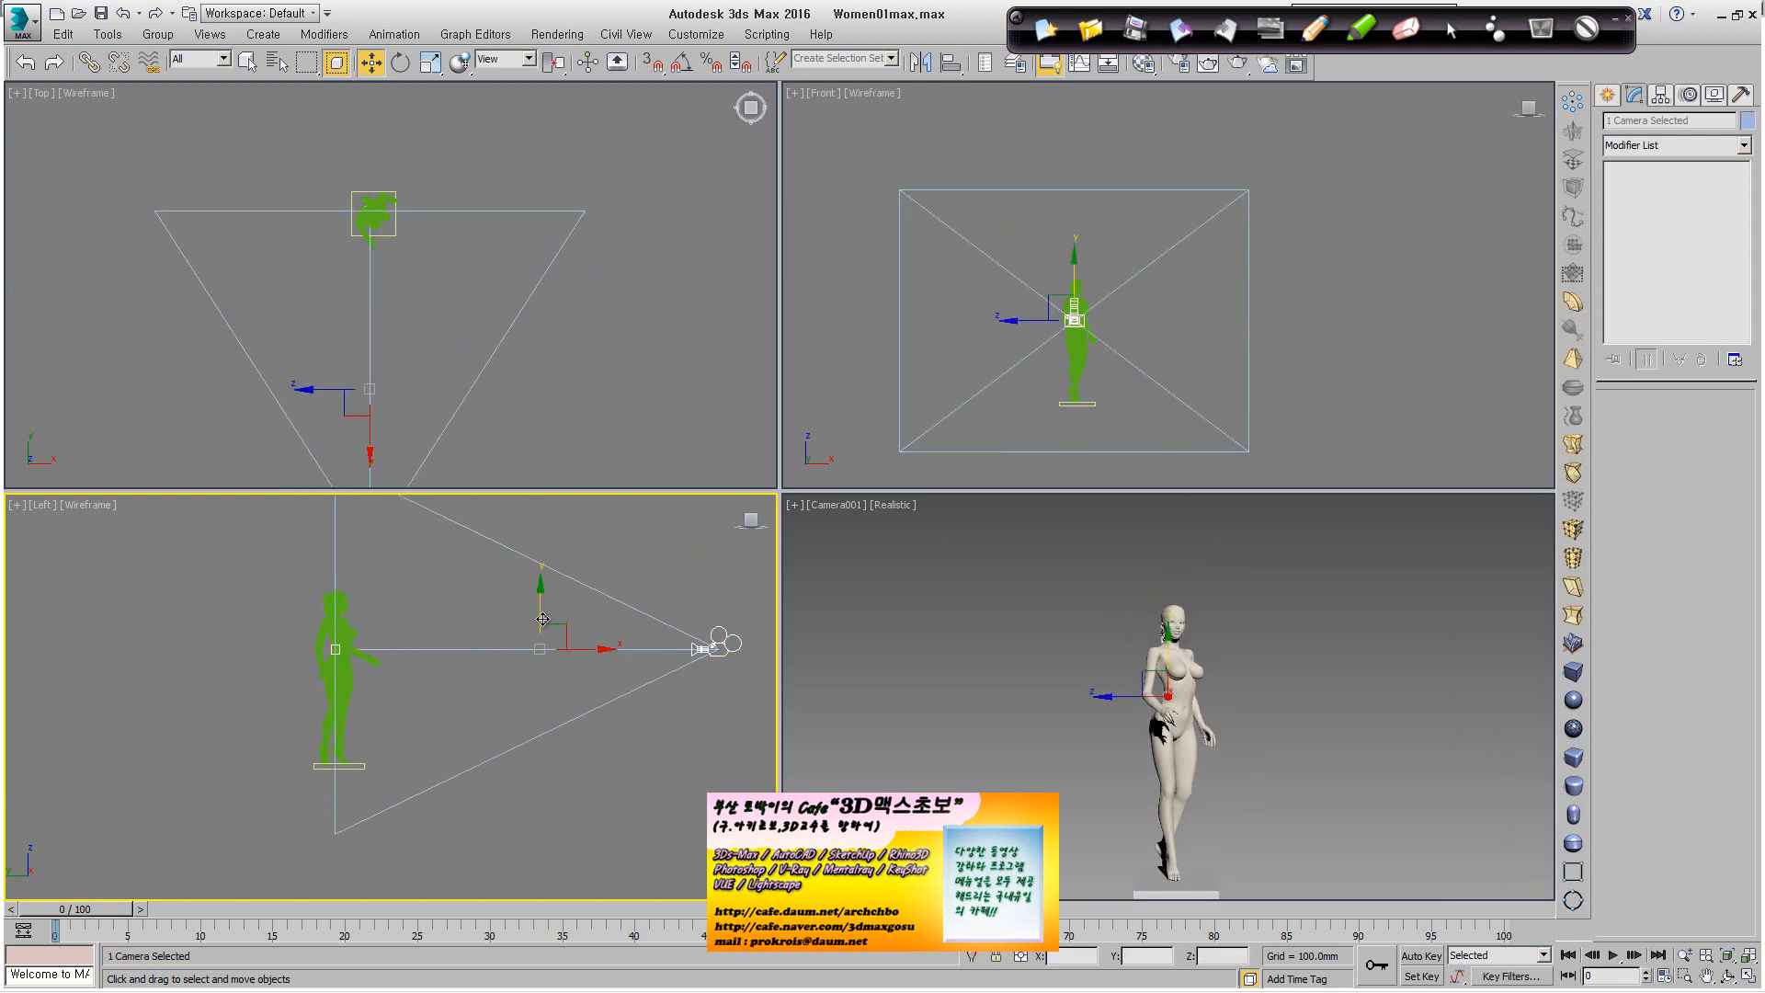
{"action": "left_click_drag", "start_coordinate": [544, 619], "coordinate": [544, 624]}
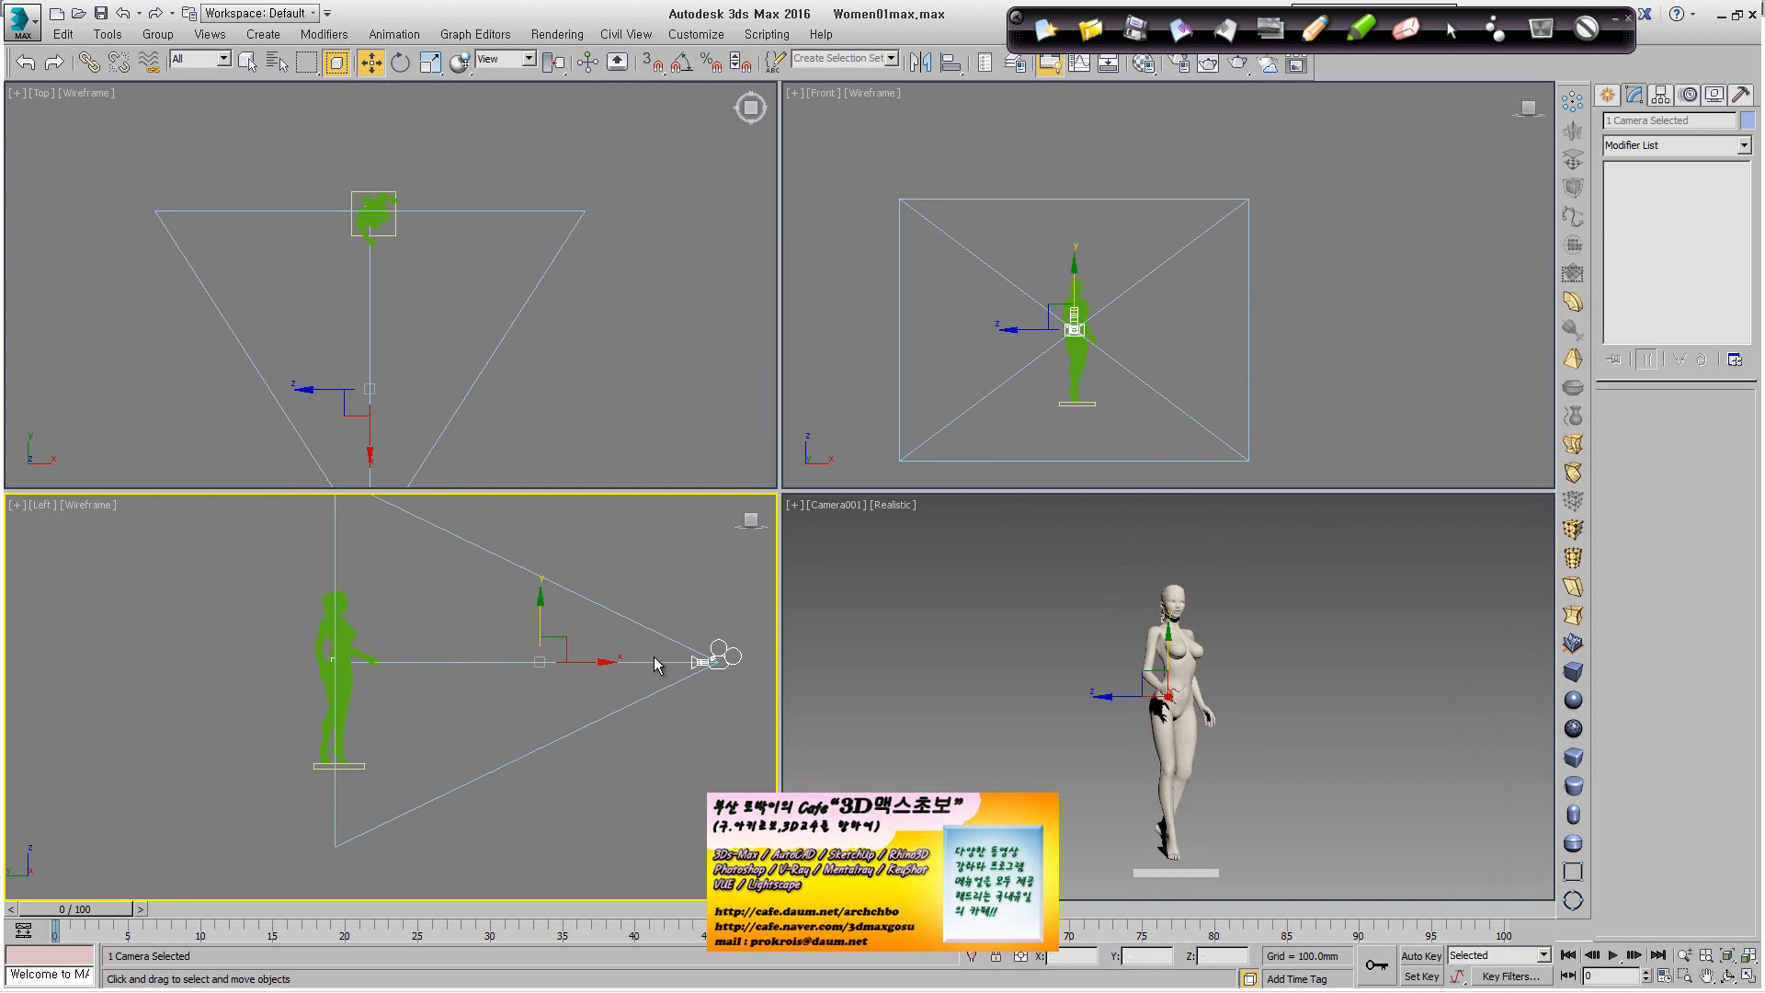
{"action": "left_click", "coordinate": [701, 665]}
{"action": "left_click_drag", "start_coordinate": [746, 662], "coordinate": [708, 662]}
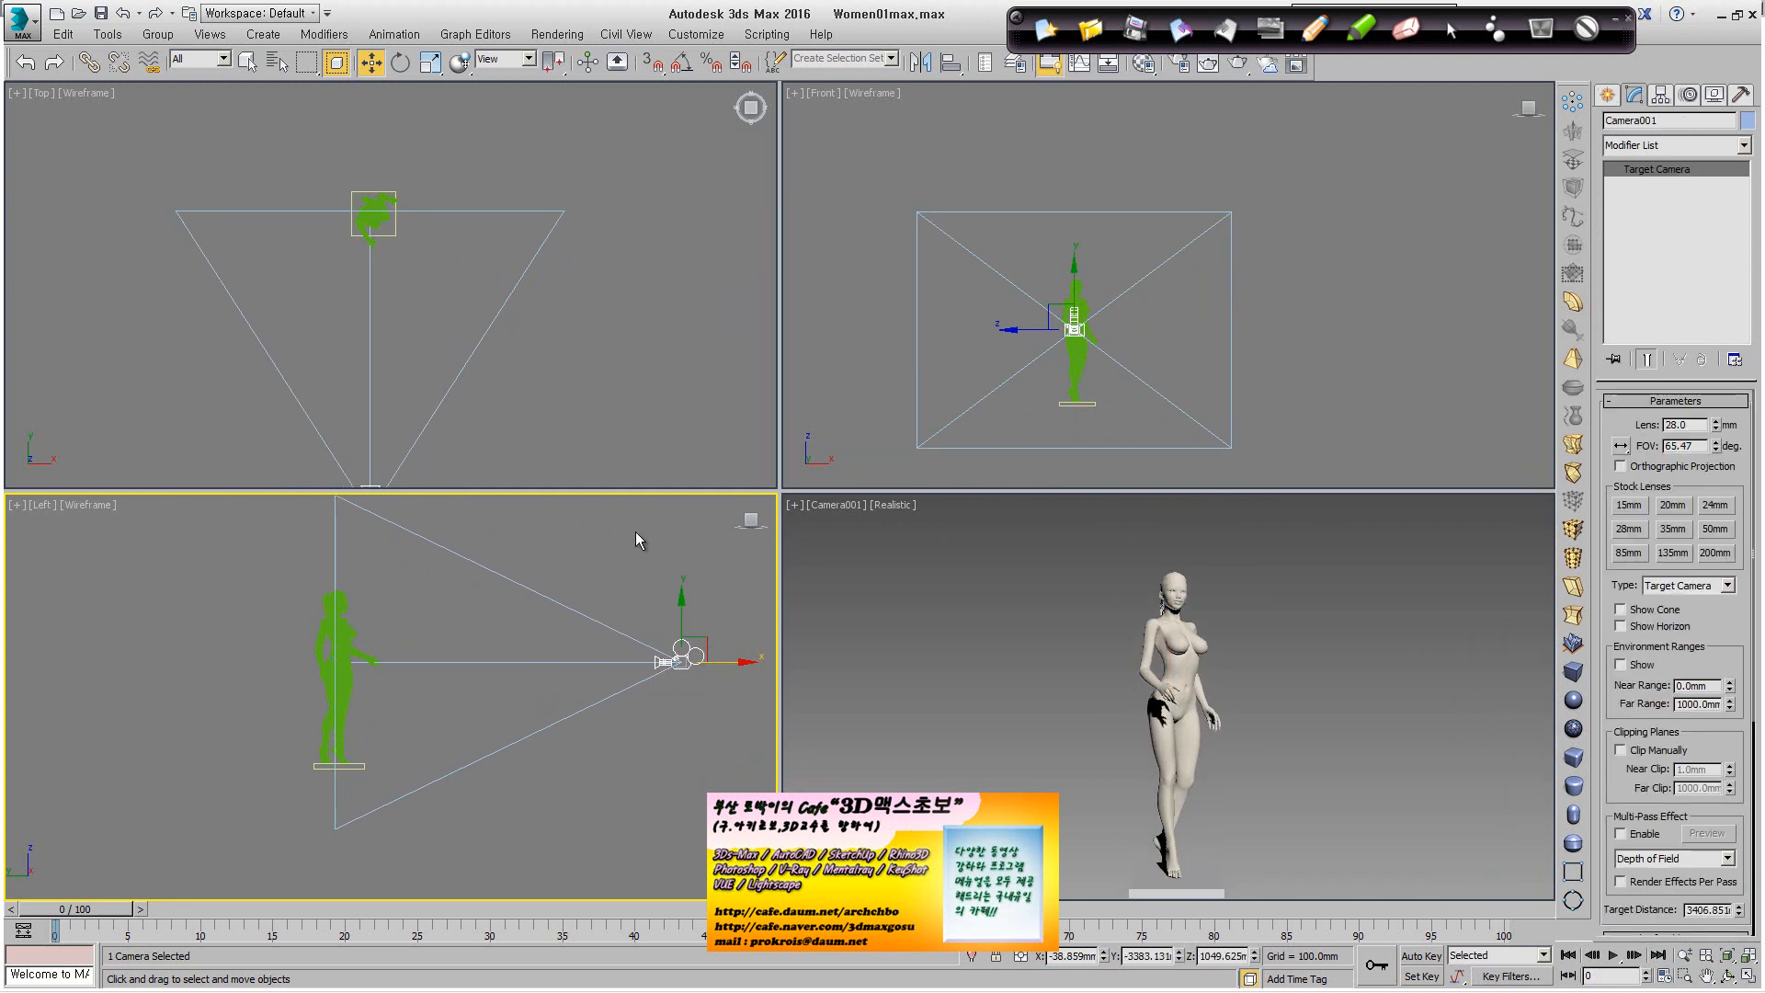
In the Top view, swing the camera around to the figure's side and return it to the front, about 3095 mm from the target.
{"action": "scroll", "coordinate": [453, 383], "scroll_direction": "down", "scroll_amount": 3}
{"action": "middle_click_drag", "start_coordinate": [481, 341], "coordinate": [475, 371]}
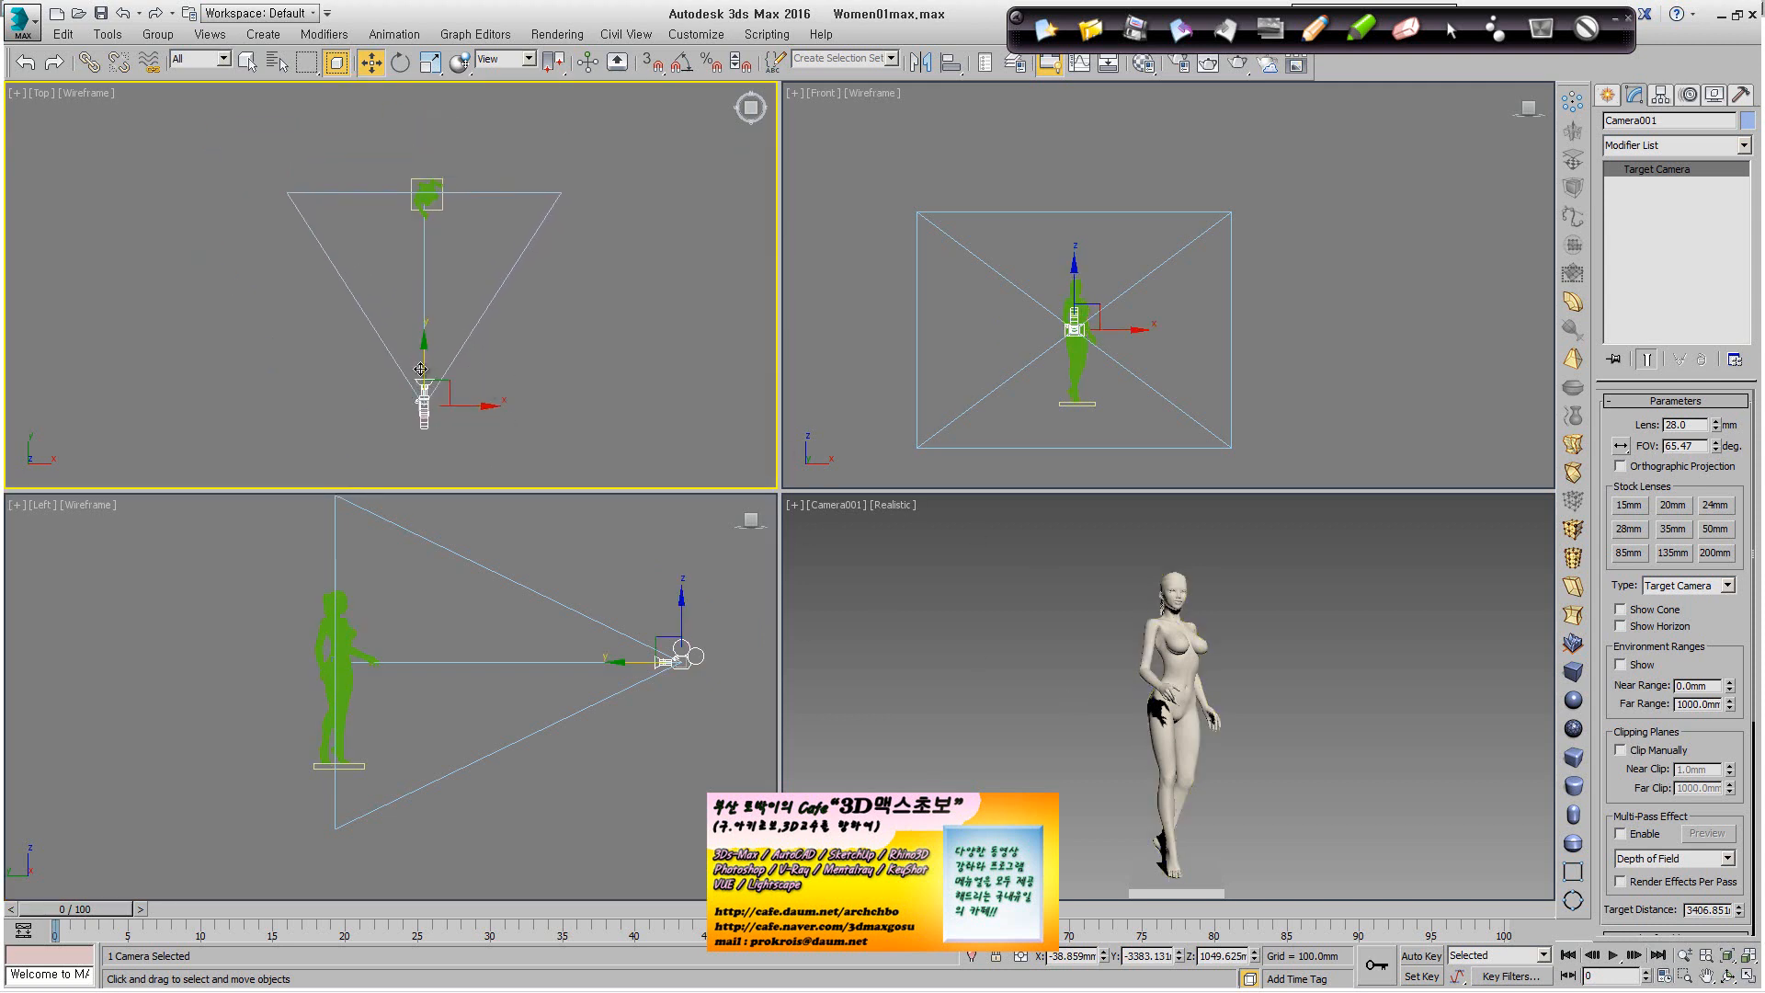
{"action": "left_click_drag", "start_coordinate": [451, 393], "coordinate": [248, 240]}
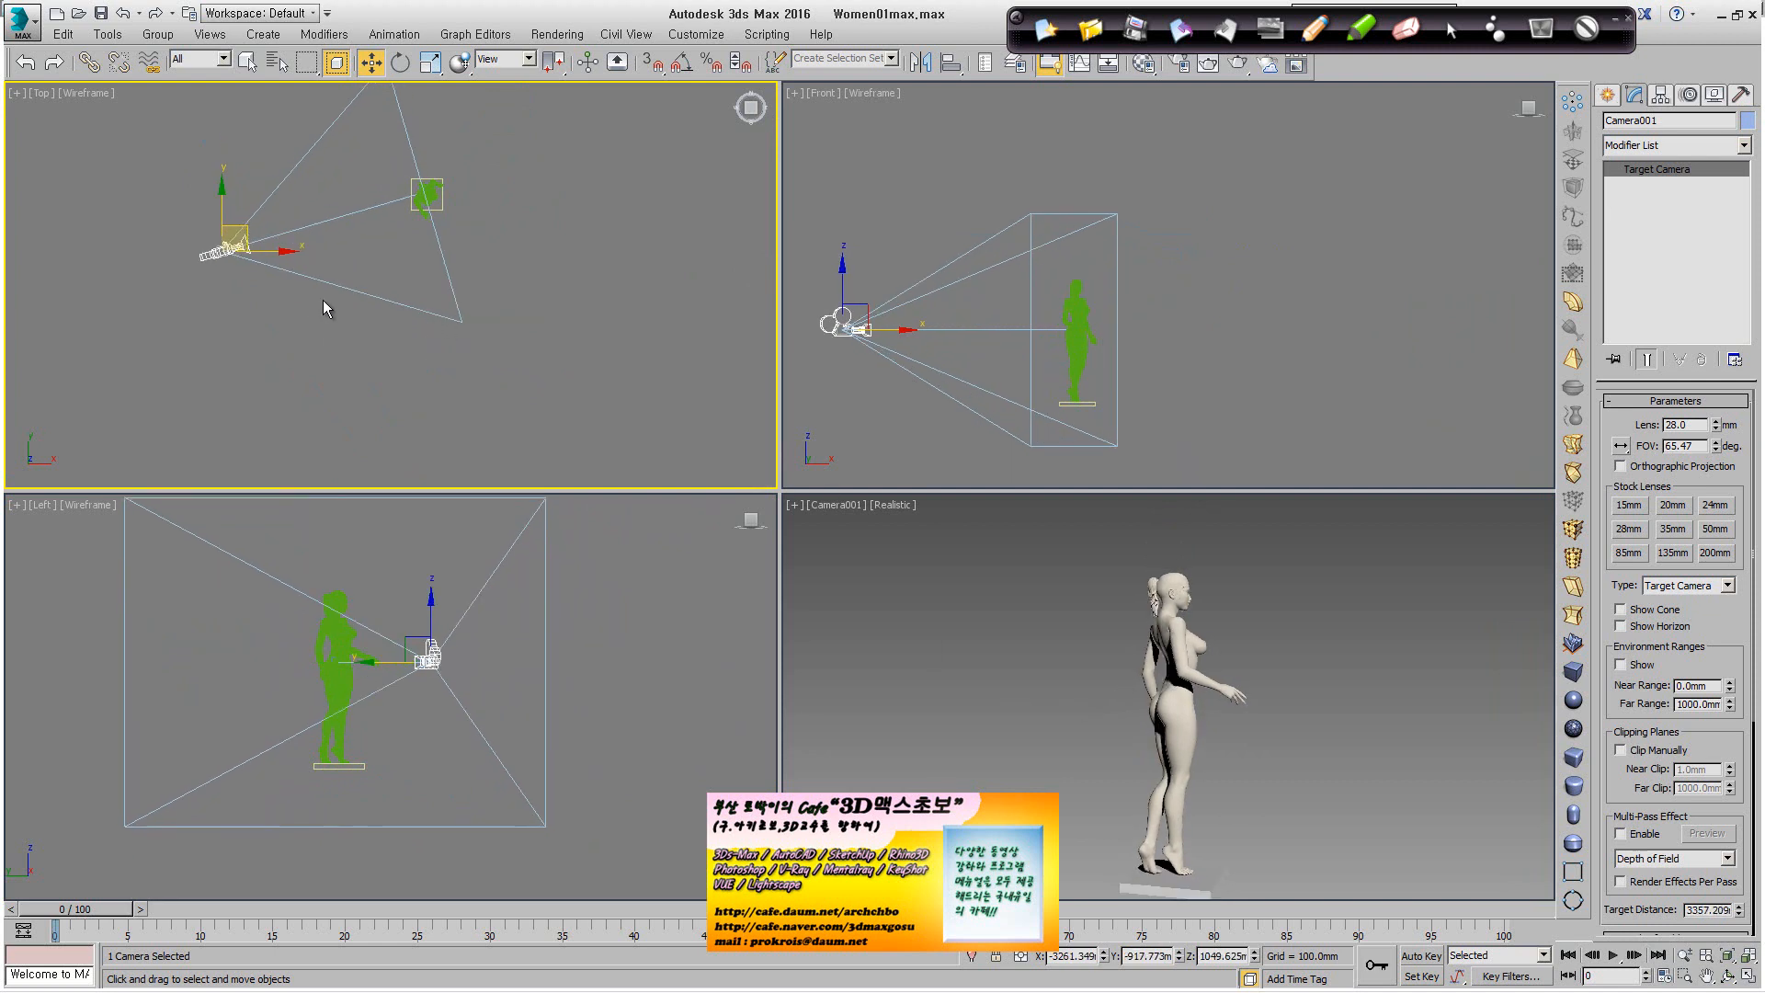
{"action": "left_click_drag", "start_coordinate": [250, 237], "coordinate": [453, 371]}
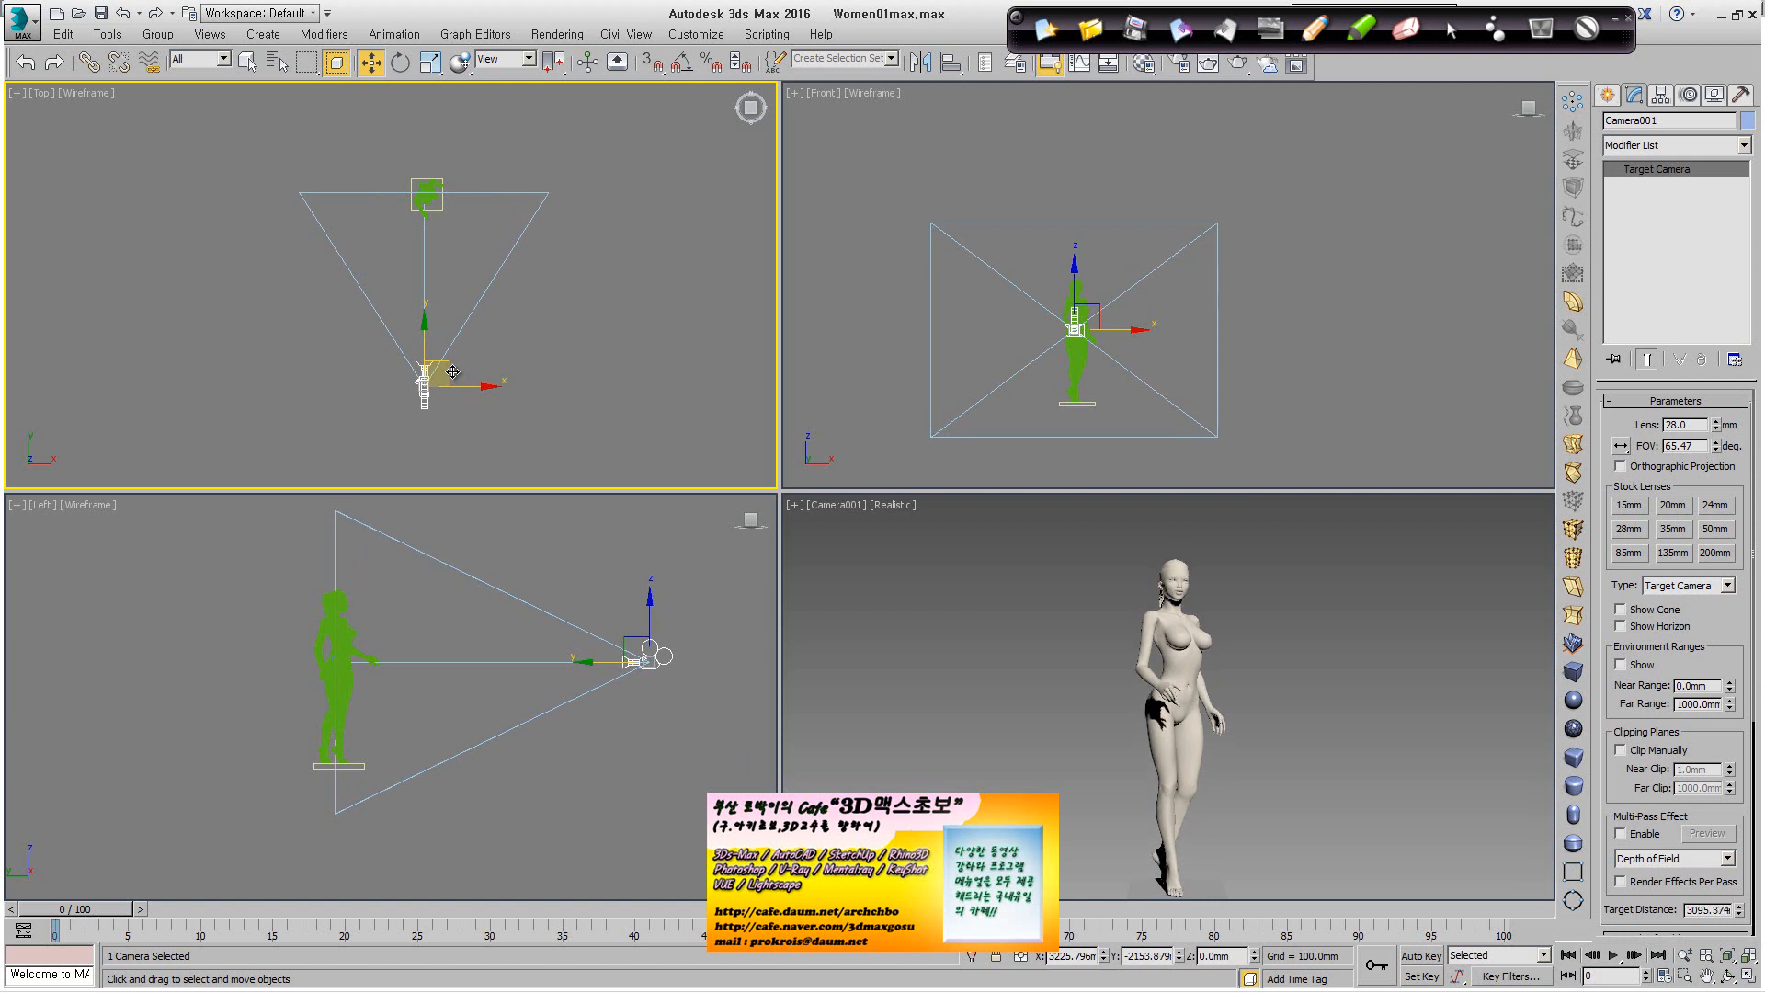
Select the camera and target together and lower both in the Left view to a height of about 922 mm.
{"action": "left_click", "coordinate": [440, 699]}
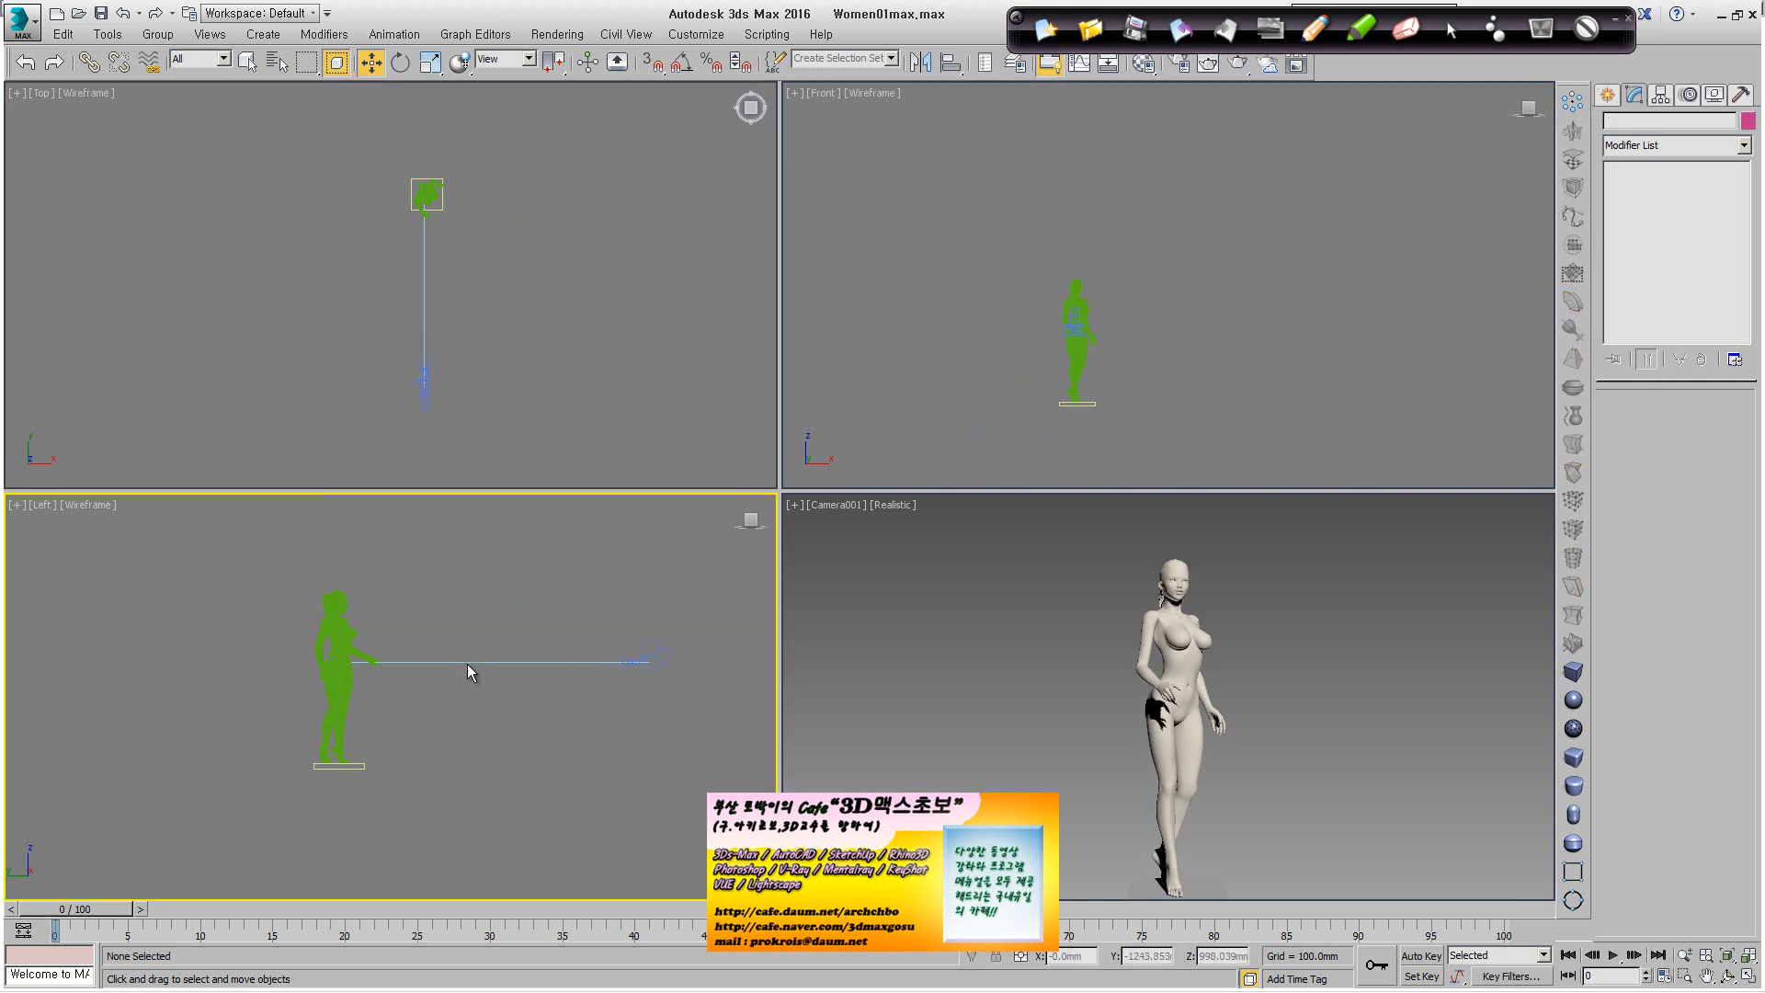
{"action": "left_click", "coordinate": [469, 662]}
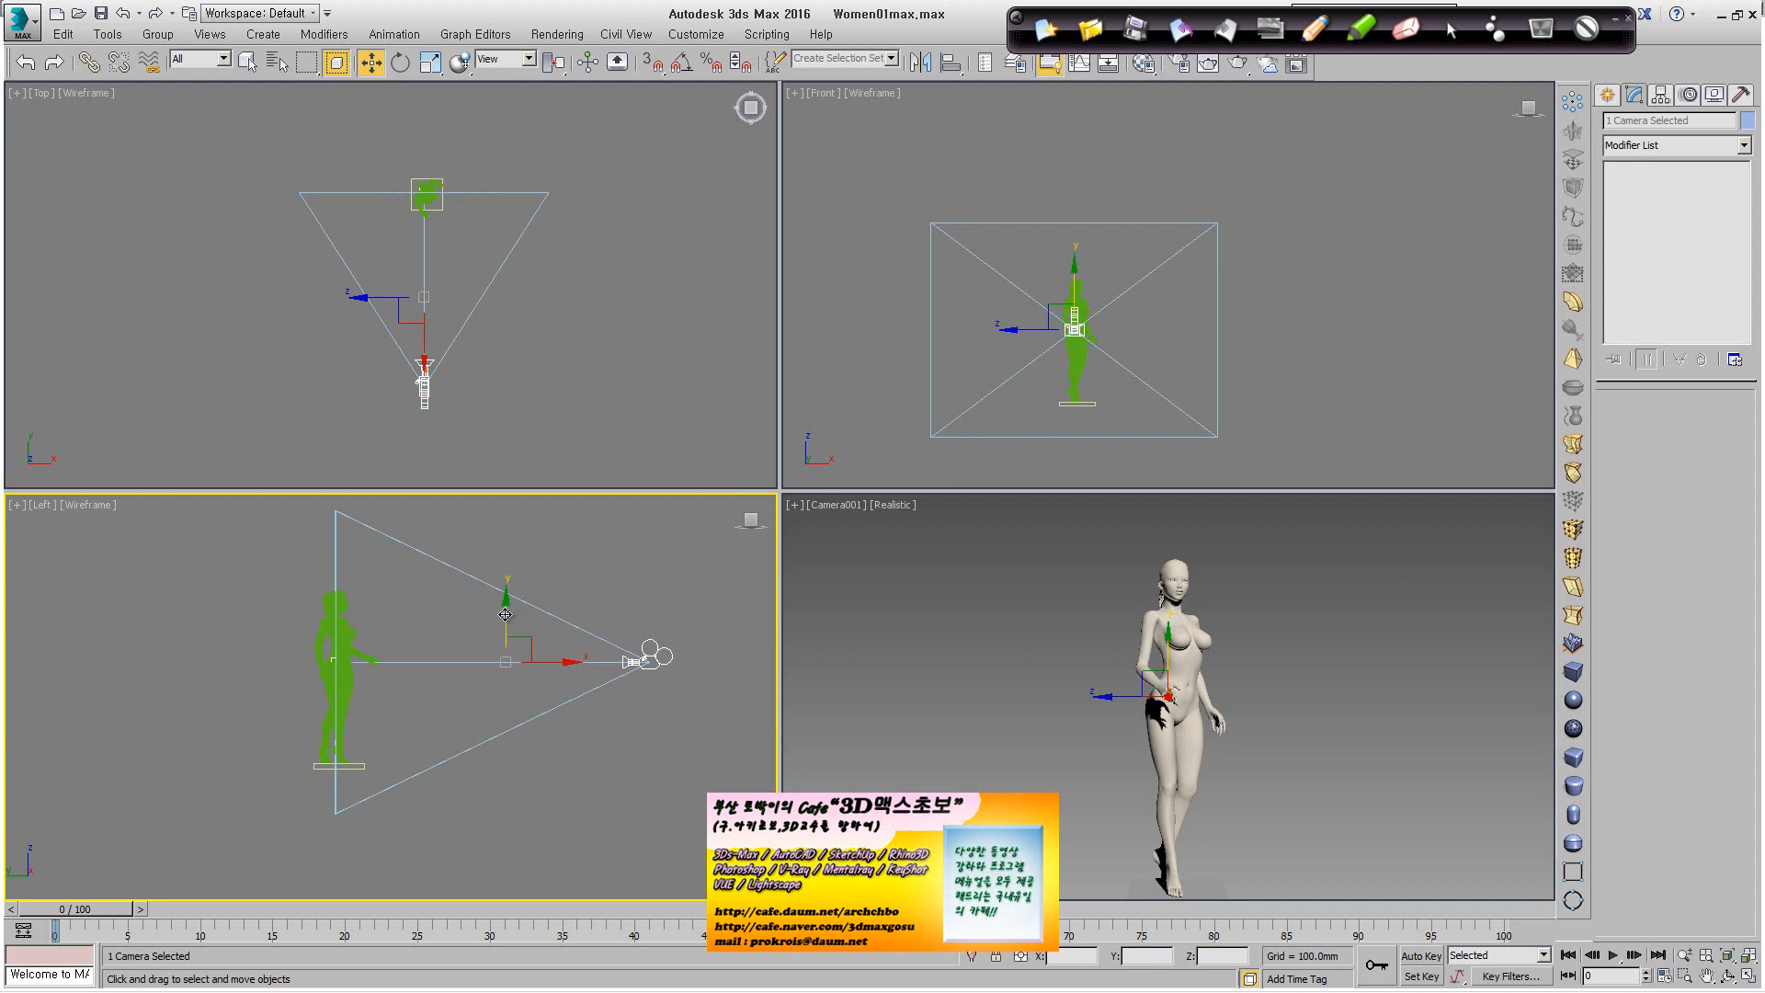
{"action": "left_click_drag", "start_coordinate": [514, 617], "coordinate": [520, 628]}
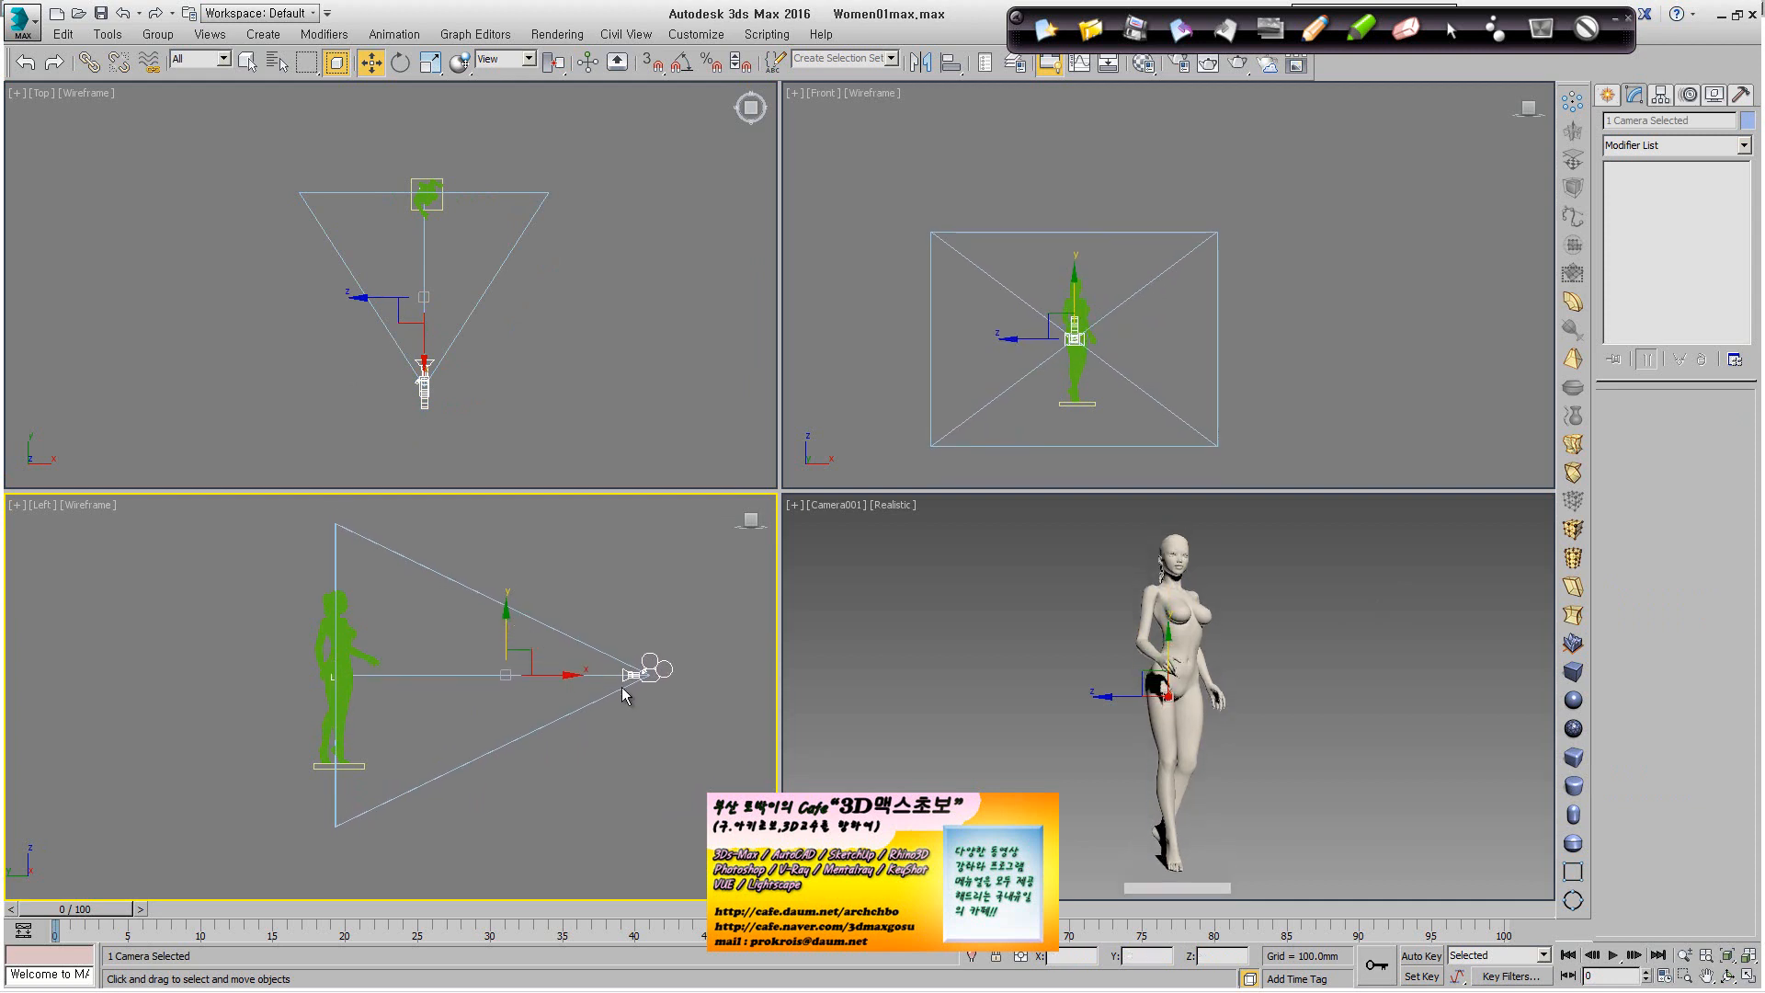
Restrict selection to cameras and raise only the camera's target by about 660 mm to the figure's head.
{"action": "left_click", "coordinate": [210, 59]}
{"action": "left_click", "coordinate": [221, 128]}
{"action": "left_click", "coordinate": [331, 678]}
{"action": "left_click_drag", "start_coordinate": [331, 671], "coordinate": [337, 569]}
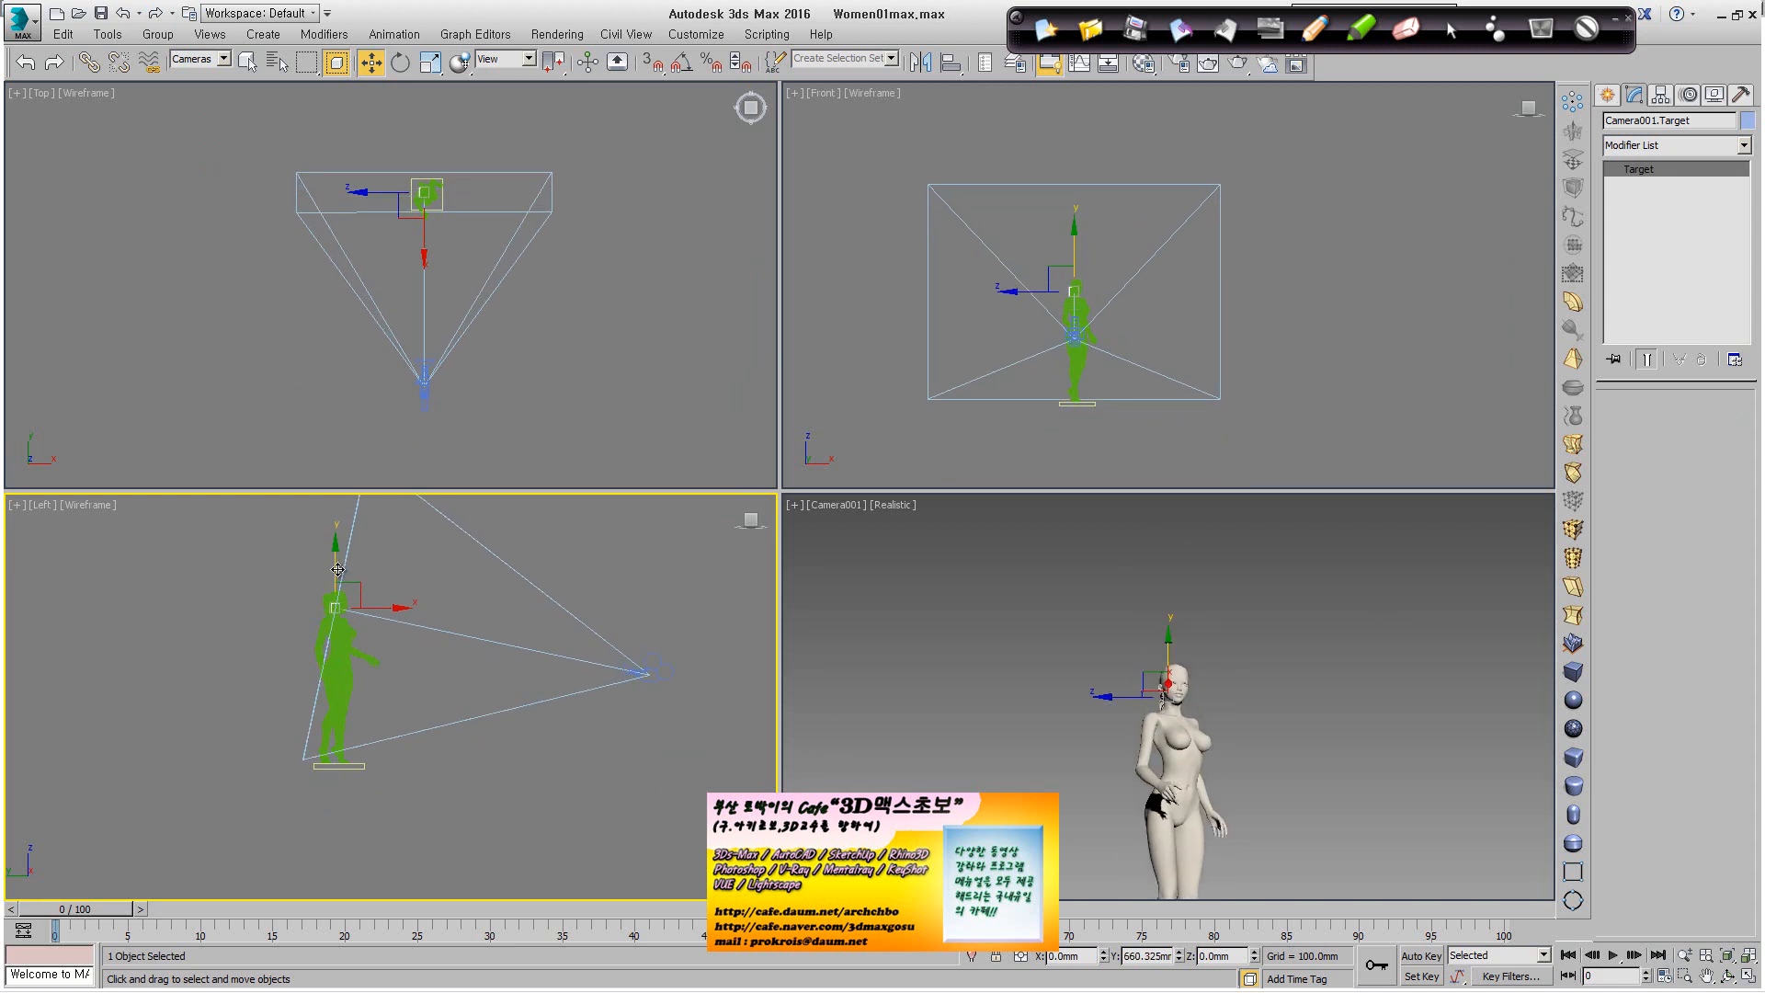
Try lowering only the camera to floor level, about 17 mm high, and undo the move.
{"action": "left_click", "coordinate": [639, 670]}
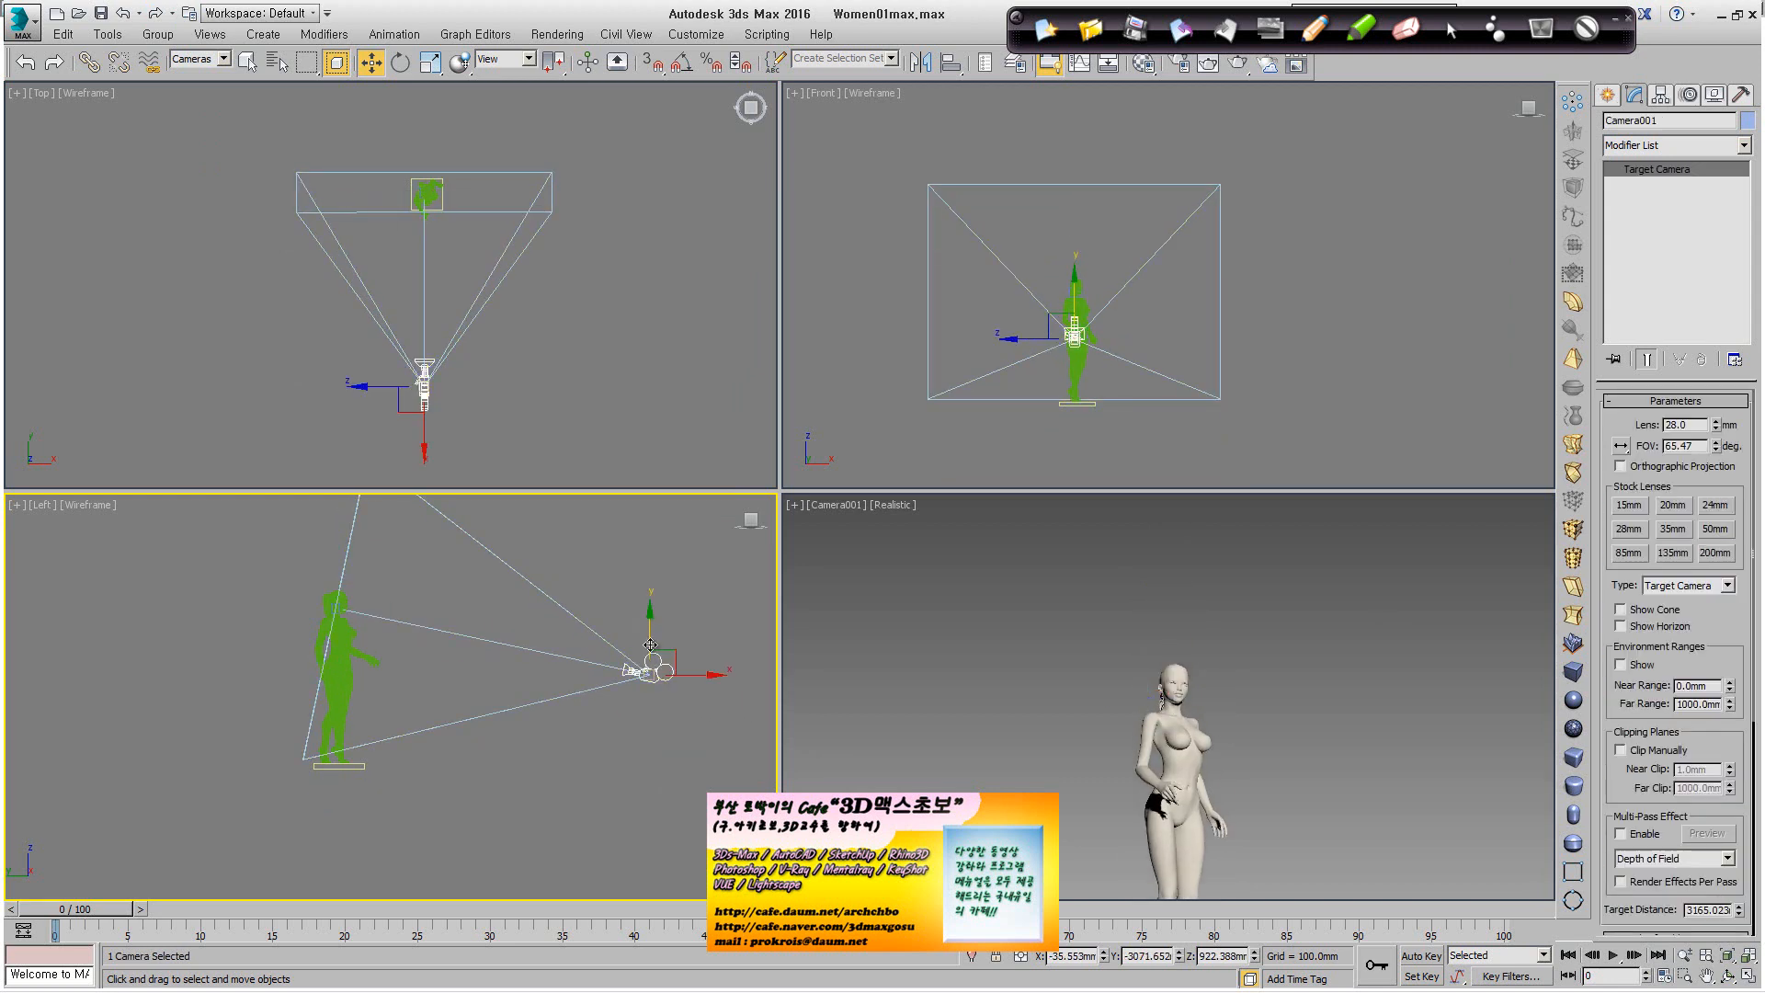
{"action": "left_click_drag", "start_coordinate": [650, 644], "coordinate": [659, 723]}
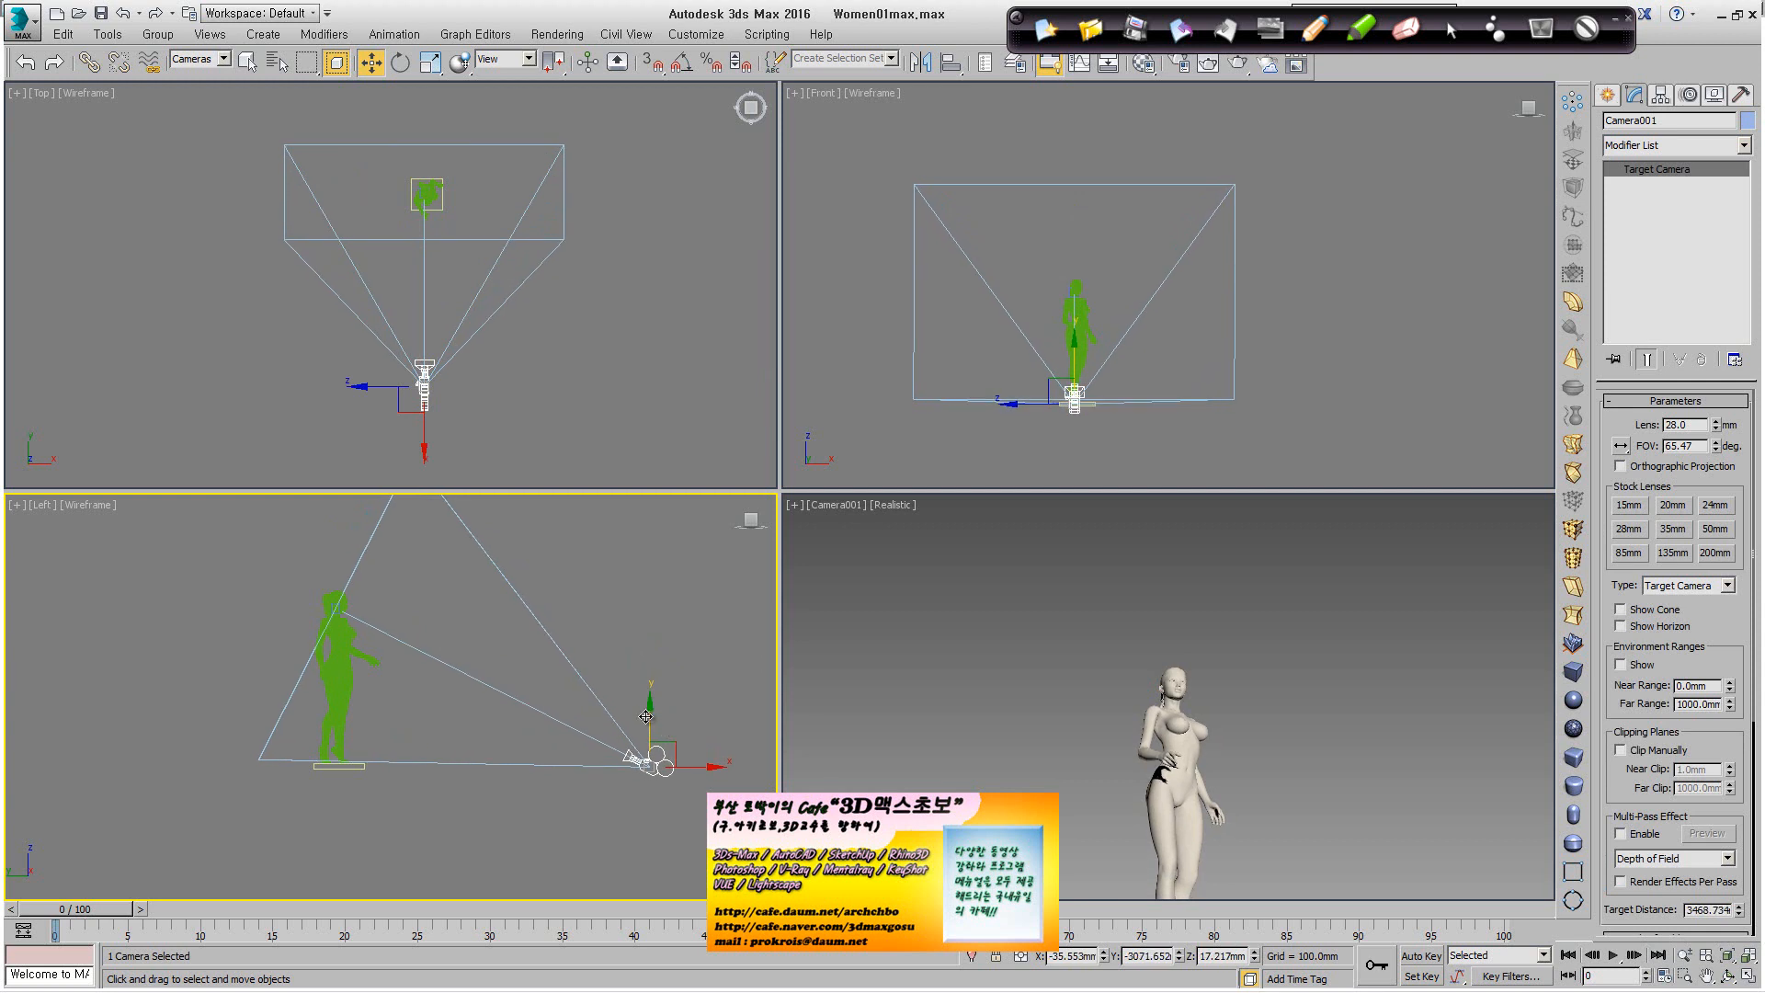
{"action": "key", "text": "ctrl+z"}
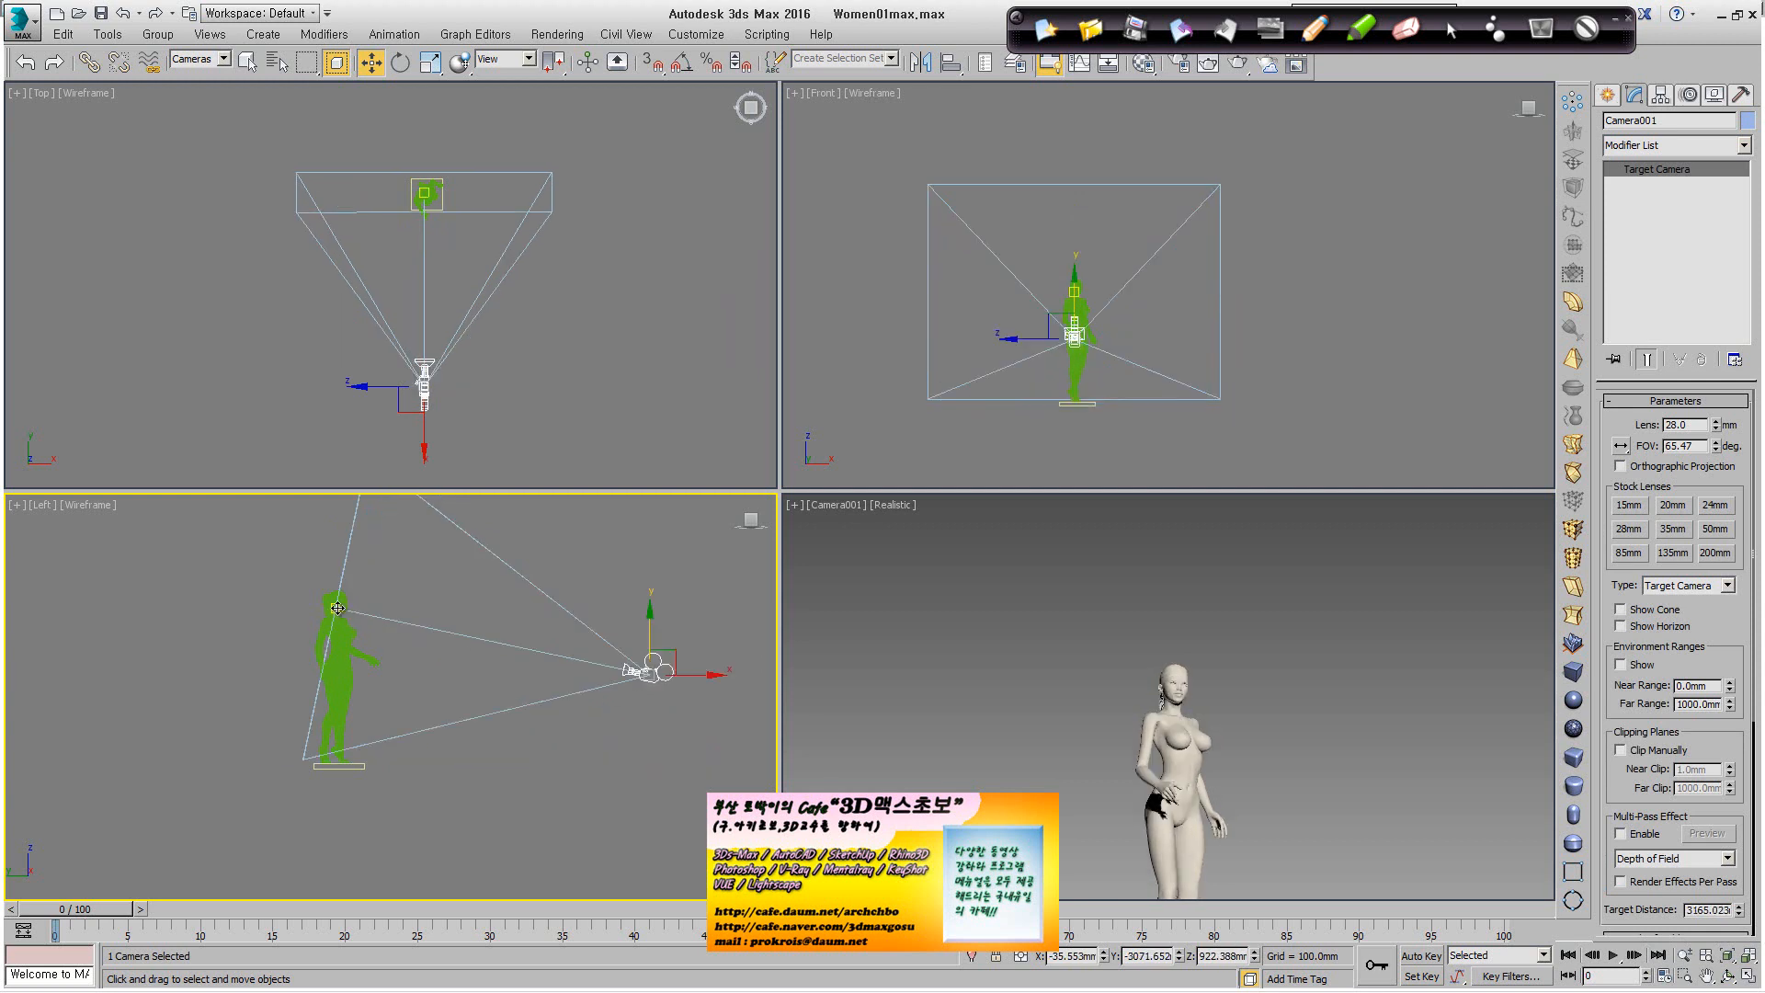
In the Left view, lower the camera's target to about 776 mm, and raise camera and target together by about 335 mm.
{"action": "left_click_drag", "start_coordinate": [337, 608], "coordinate": [330, 654]}
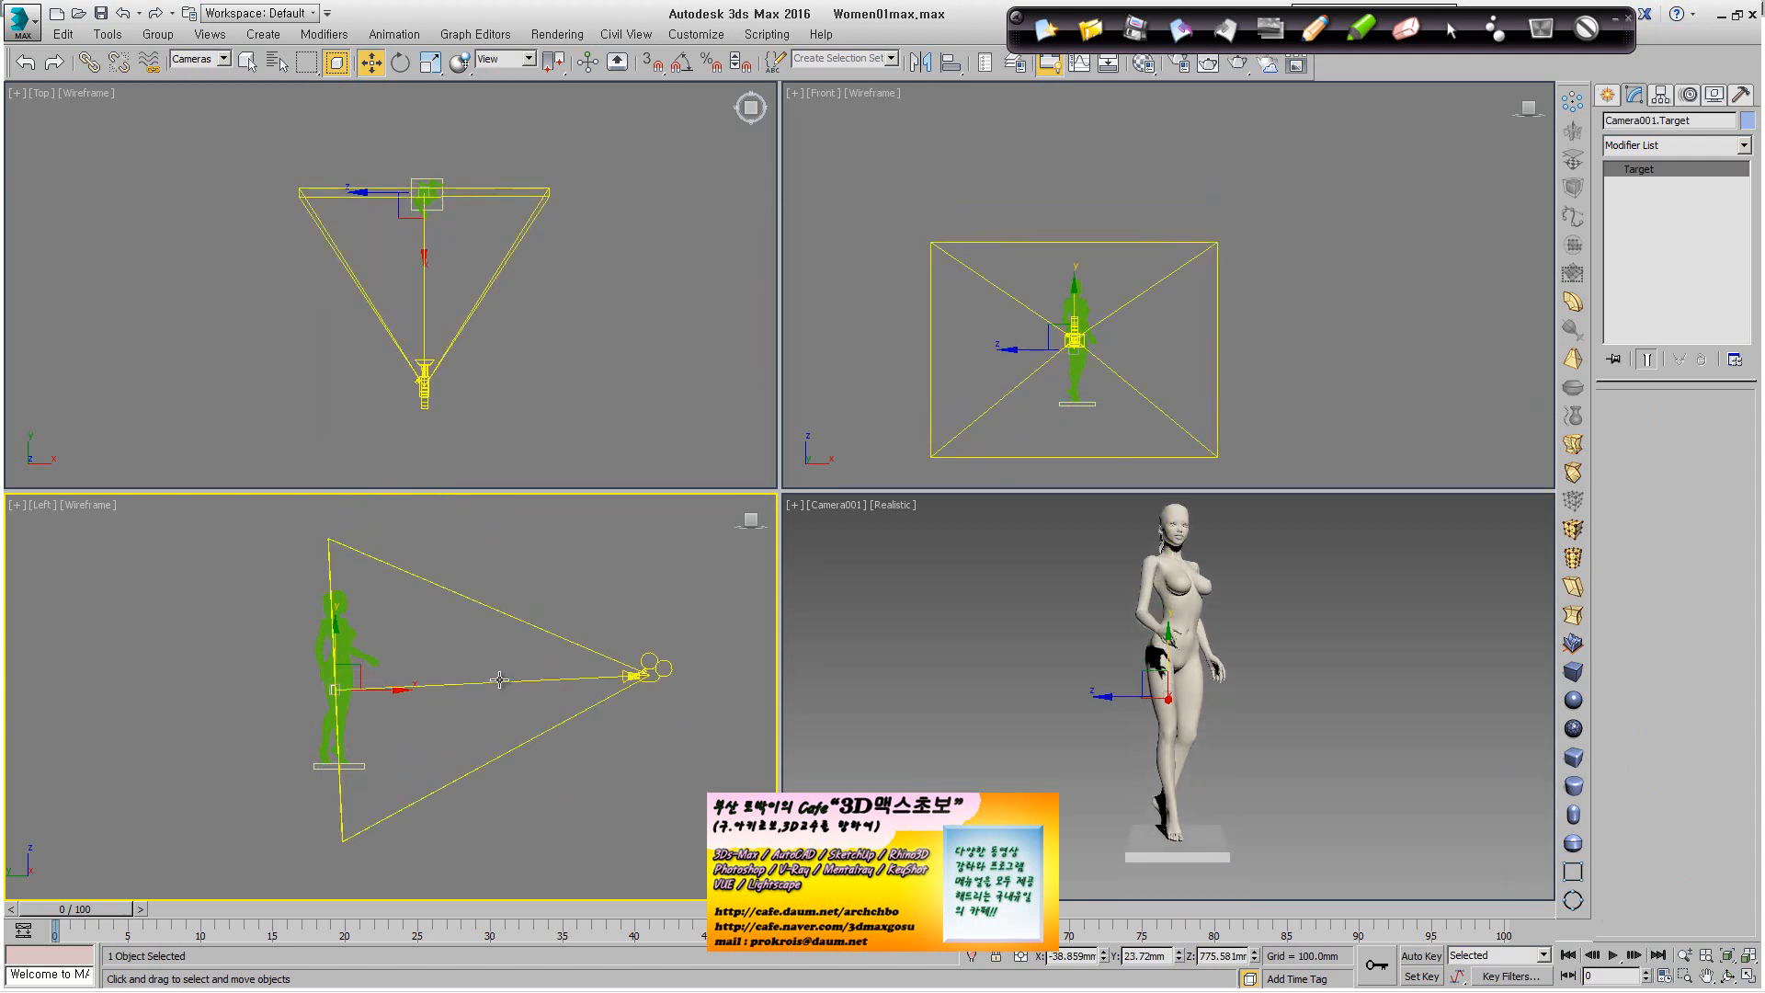
{"action": "left_click_drag", "start_coordinate": [504, 681], "coordinate": [503, 638]}
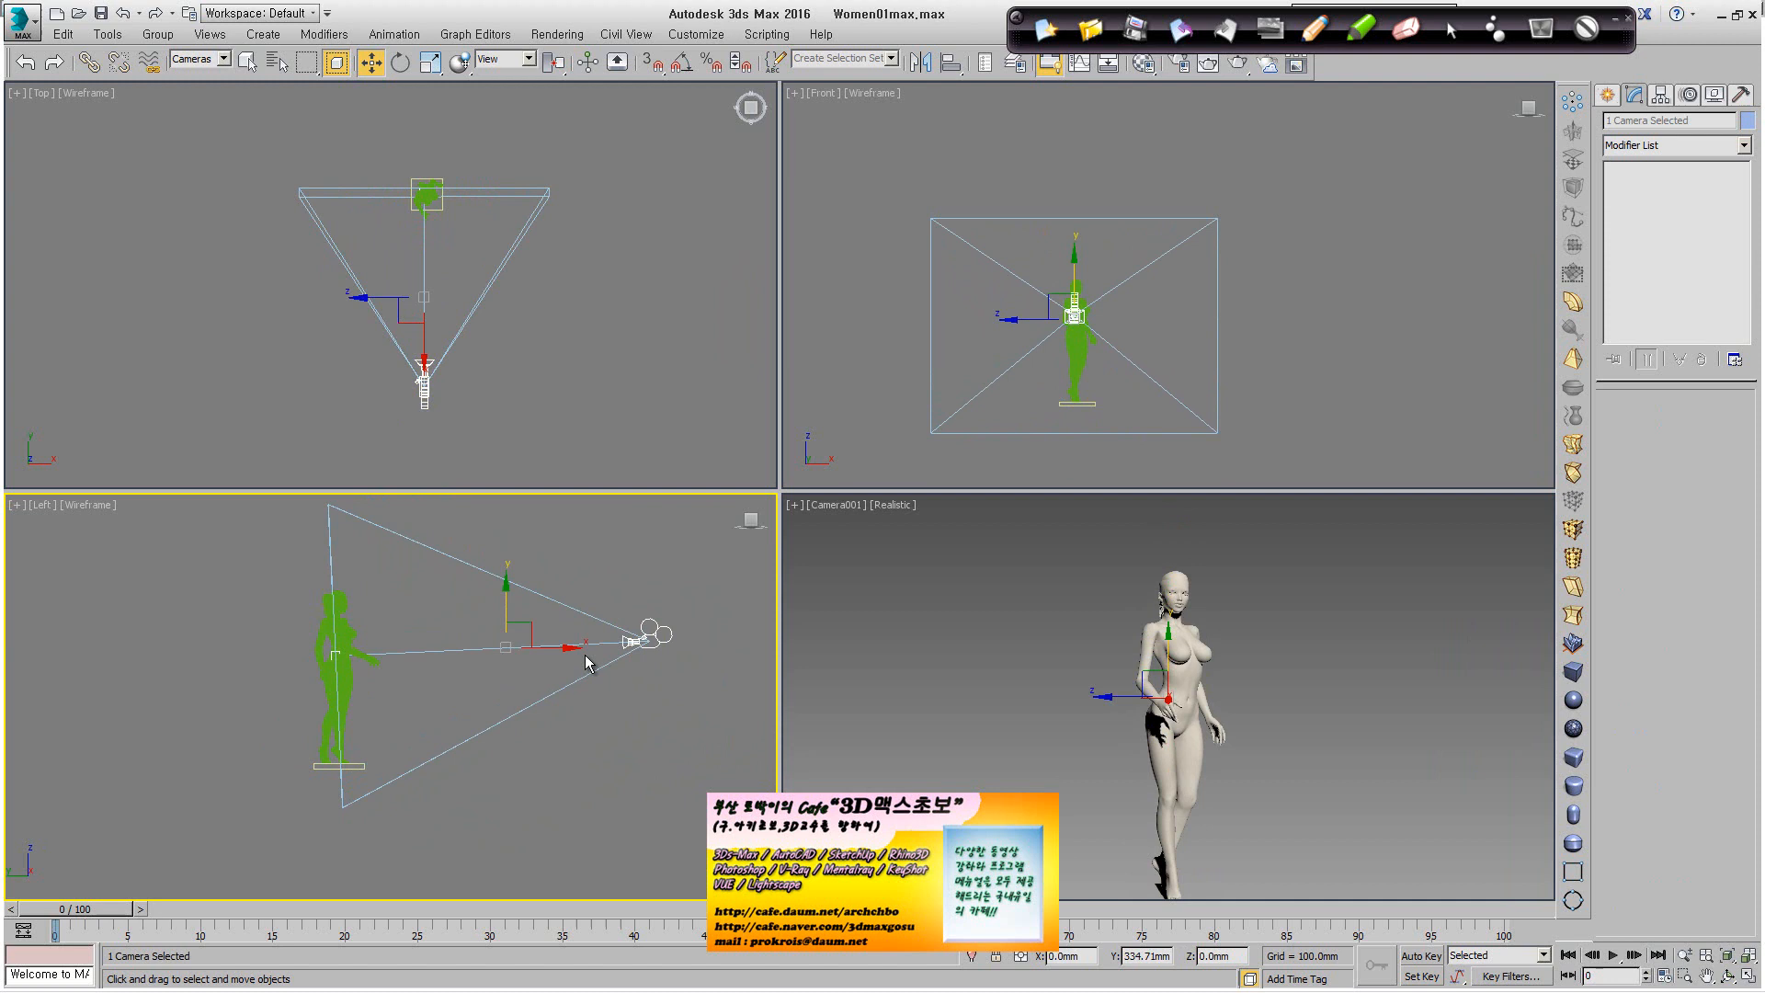
Lower only the camera to about 1111 mm, level with its target, and lower both together so the full figure fits the frame.
{"action": "left_click", "coordinate": [664, 626]}
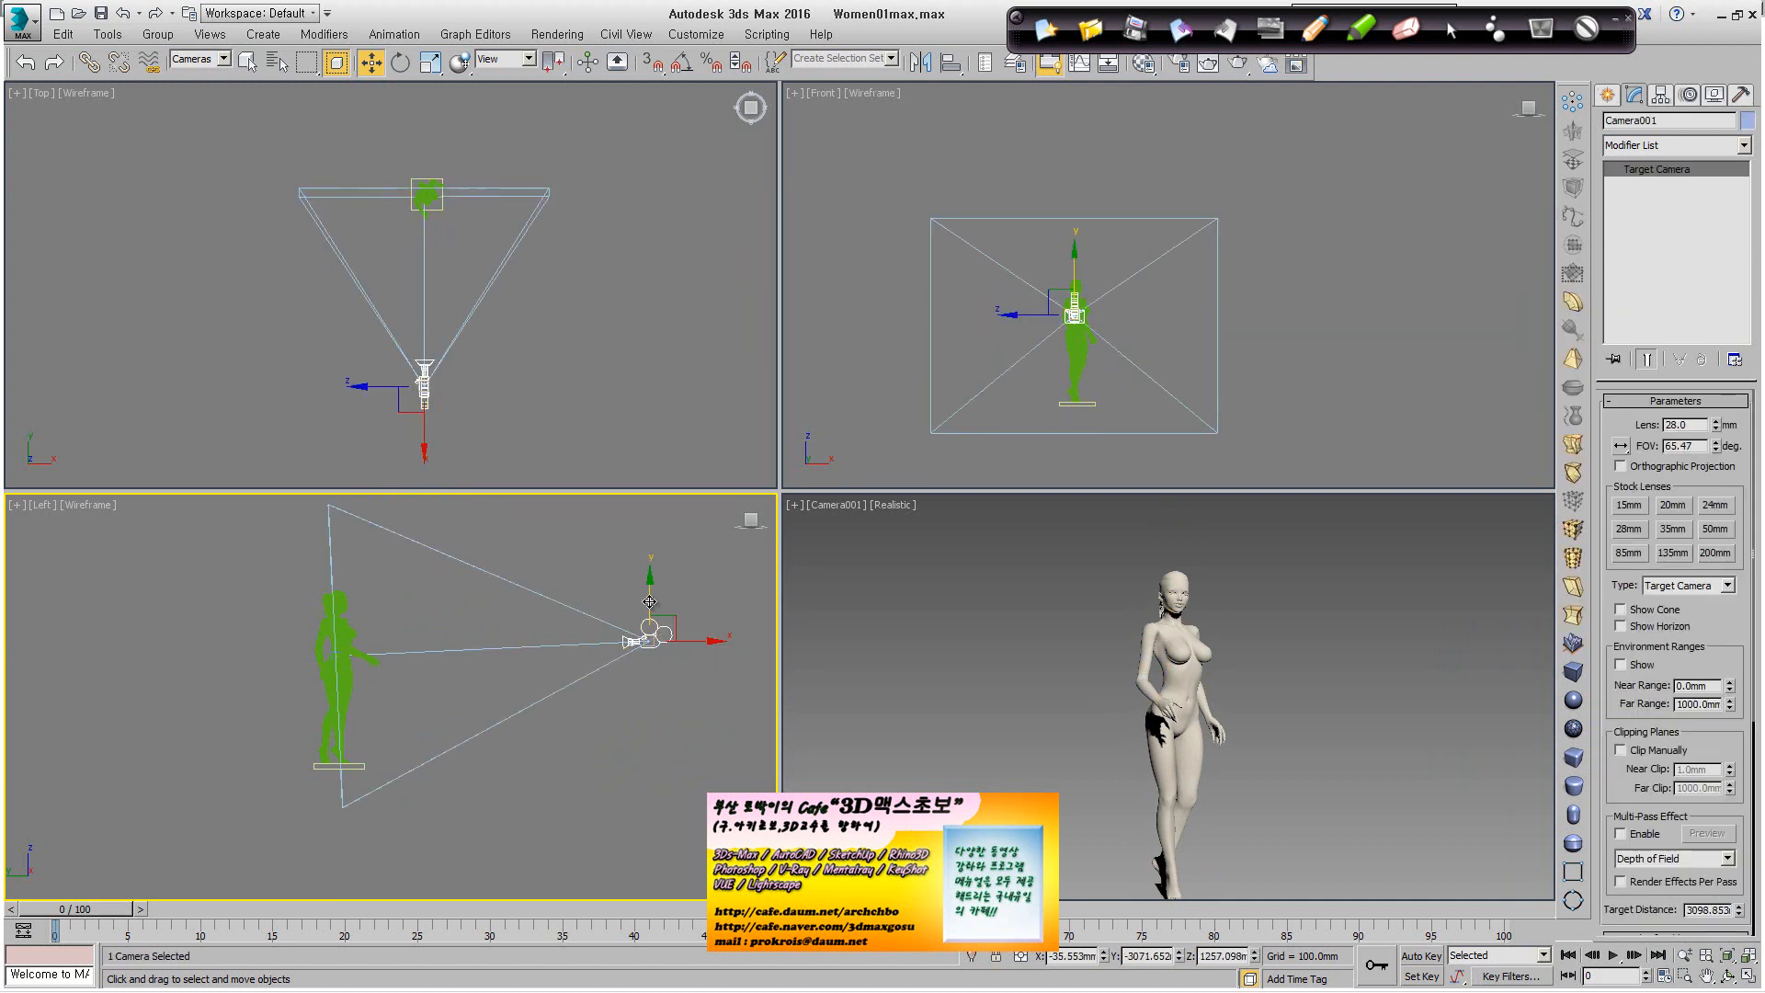
{"action": "mouse_move", "coordinate": [665, 626]}
{"action": "left_mouse_down"}
{"action": "mouse_move", "coordinate": [656, 485]}
{"action": "mouse_move", "coordinate": [669, 589]}
{"action": "mouse_move", "coordinate": [694, 616]}
{"action": "left_mouse_up"}
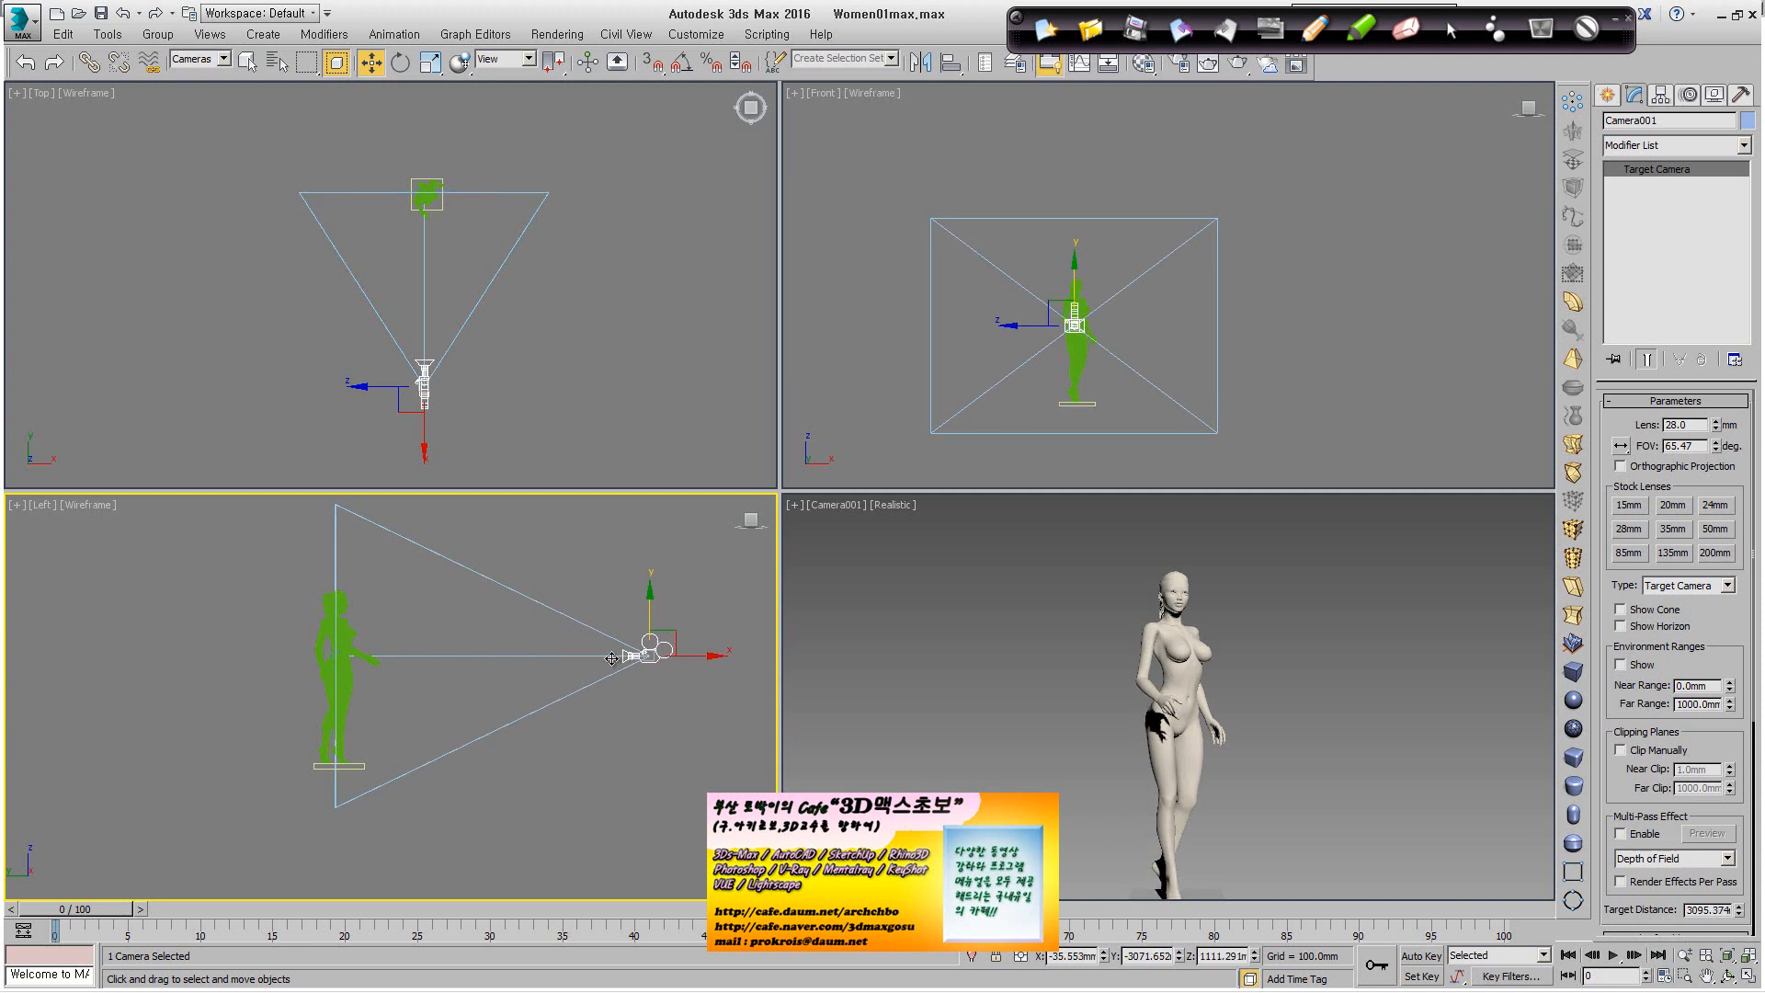
{"action": "left_click", "coordinate": [484, 653]}
{"action": "left_click_drag", "start_coordinate": [505, 607], "coordinate": [508, 629]}
Inspect the framing in the maximized camera view and return to the four-view layout with the Top view active.
{"action": "right_click", "coordinate": [1016, 733]}
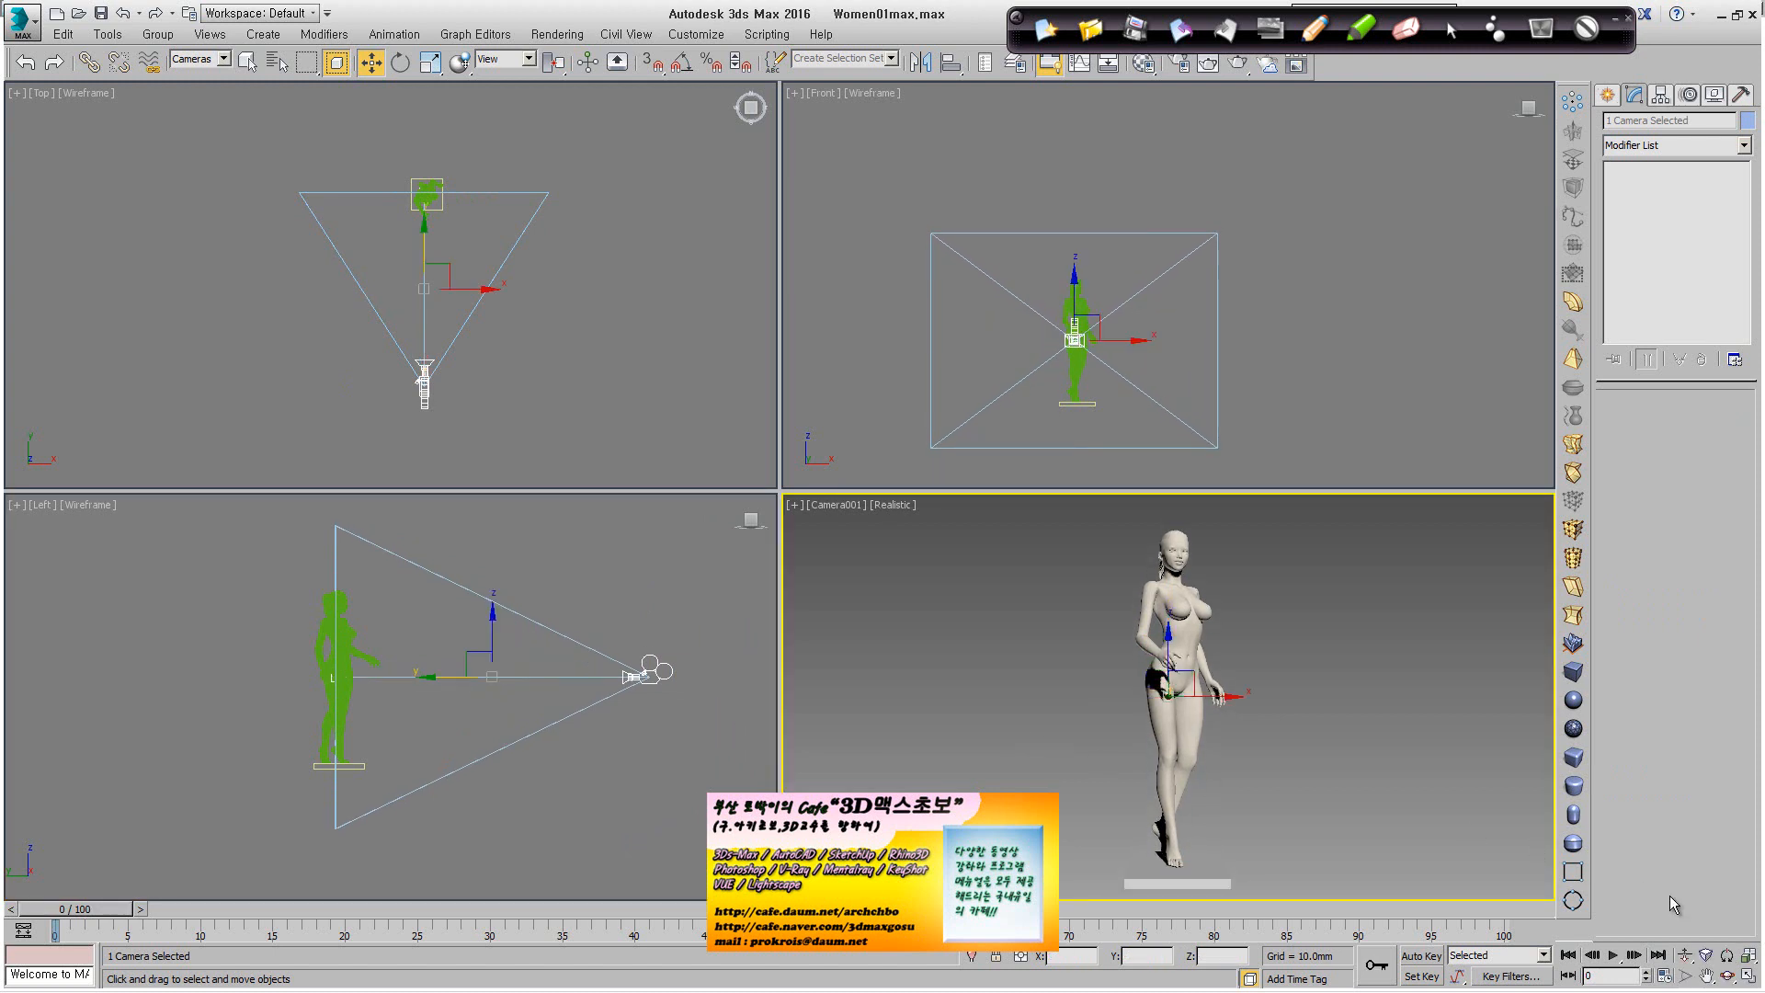
{"action": "left_click", "coordinate": [1749, 977]}
{"action": "mouse_move", "coordinate": [793, 498]}
{"action": "middle_mouse_down"}
{"action": "mouse_move", "coordinate": [782, 518]}
{"action": "mouse_move", "coordinate": [782, 494]}
{"action": "middle_mouse_up"}
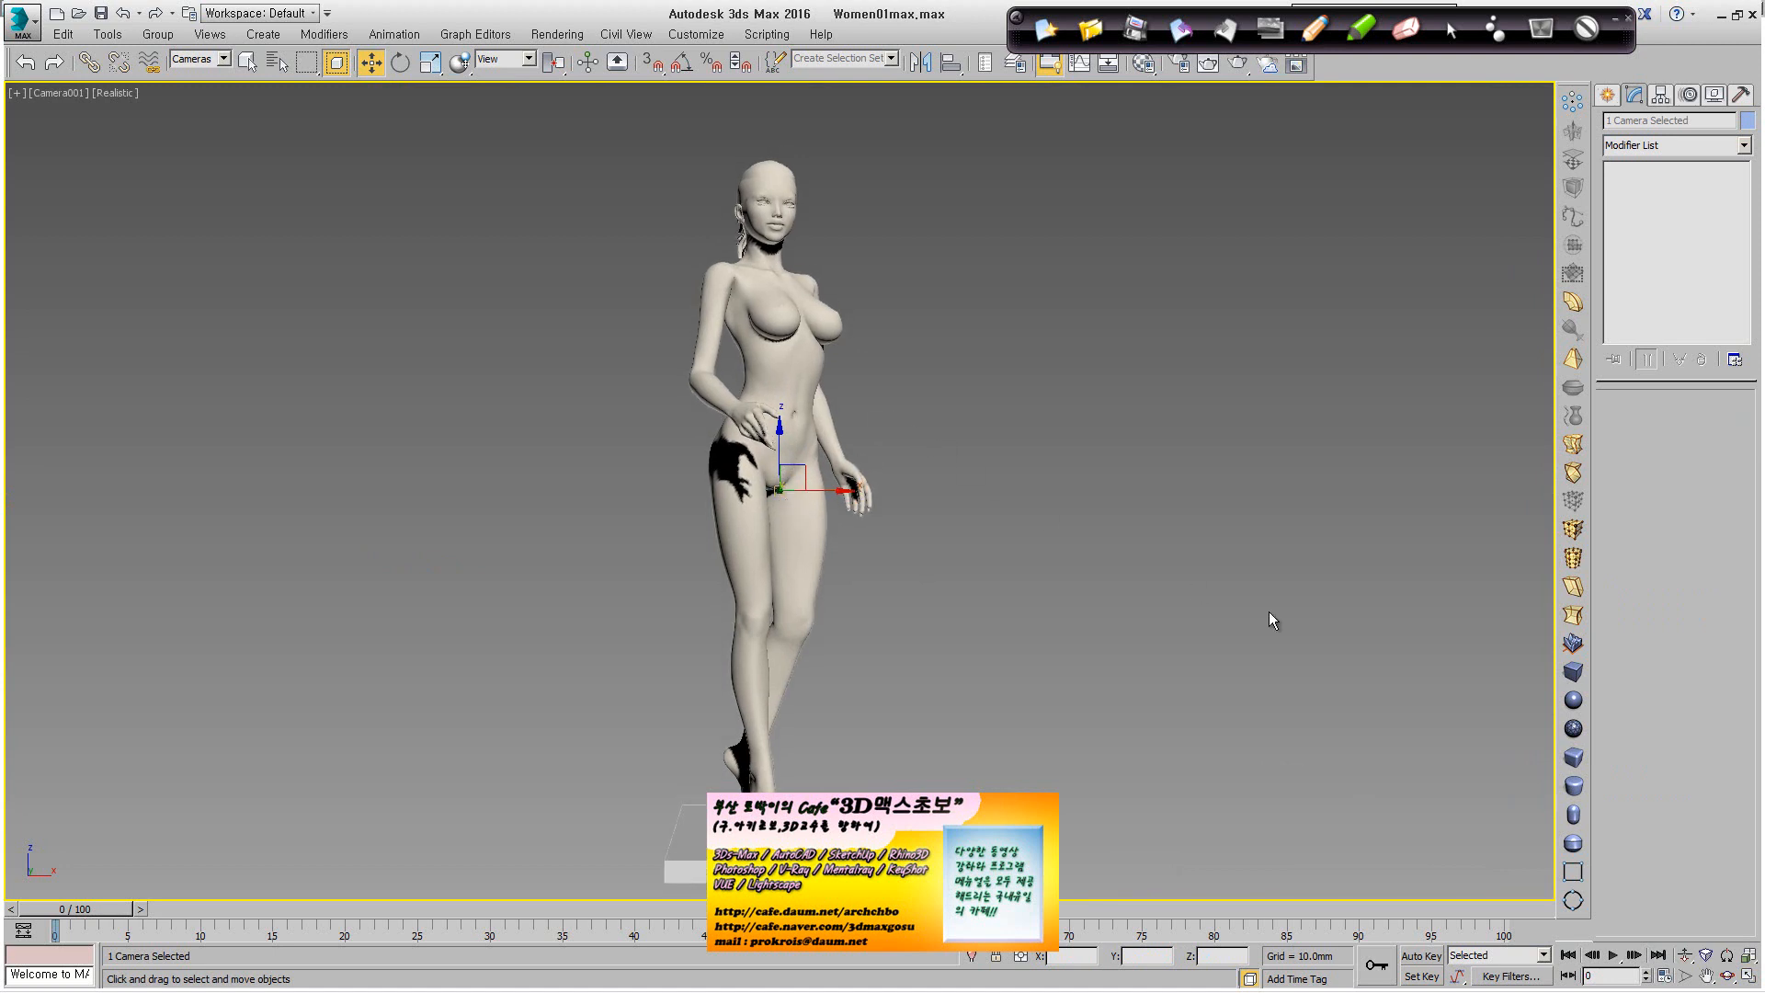
{"action": "left_click", "coordinate": [1746, 977]}
{"action": "right_click", "coordinate": [552, 398]}
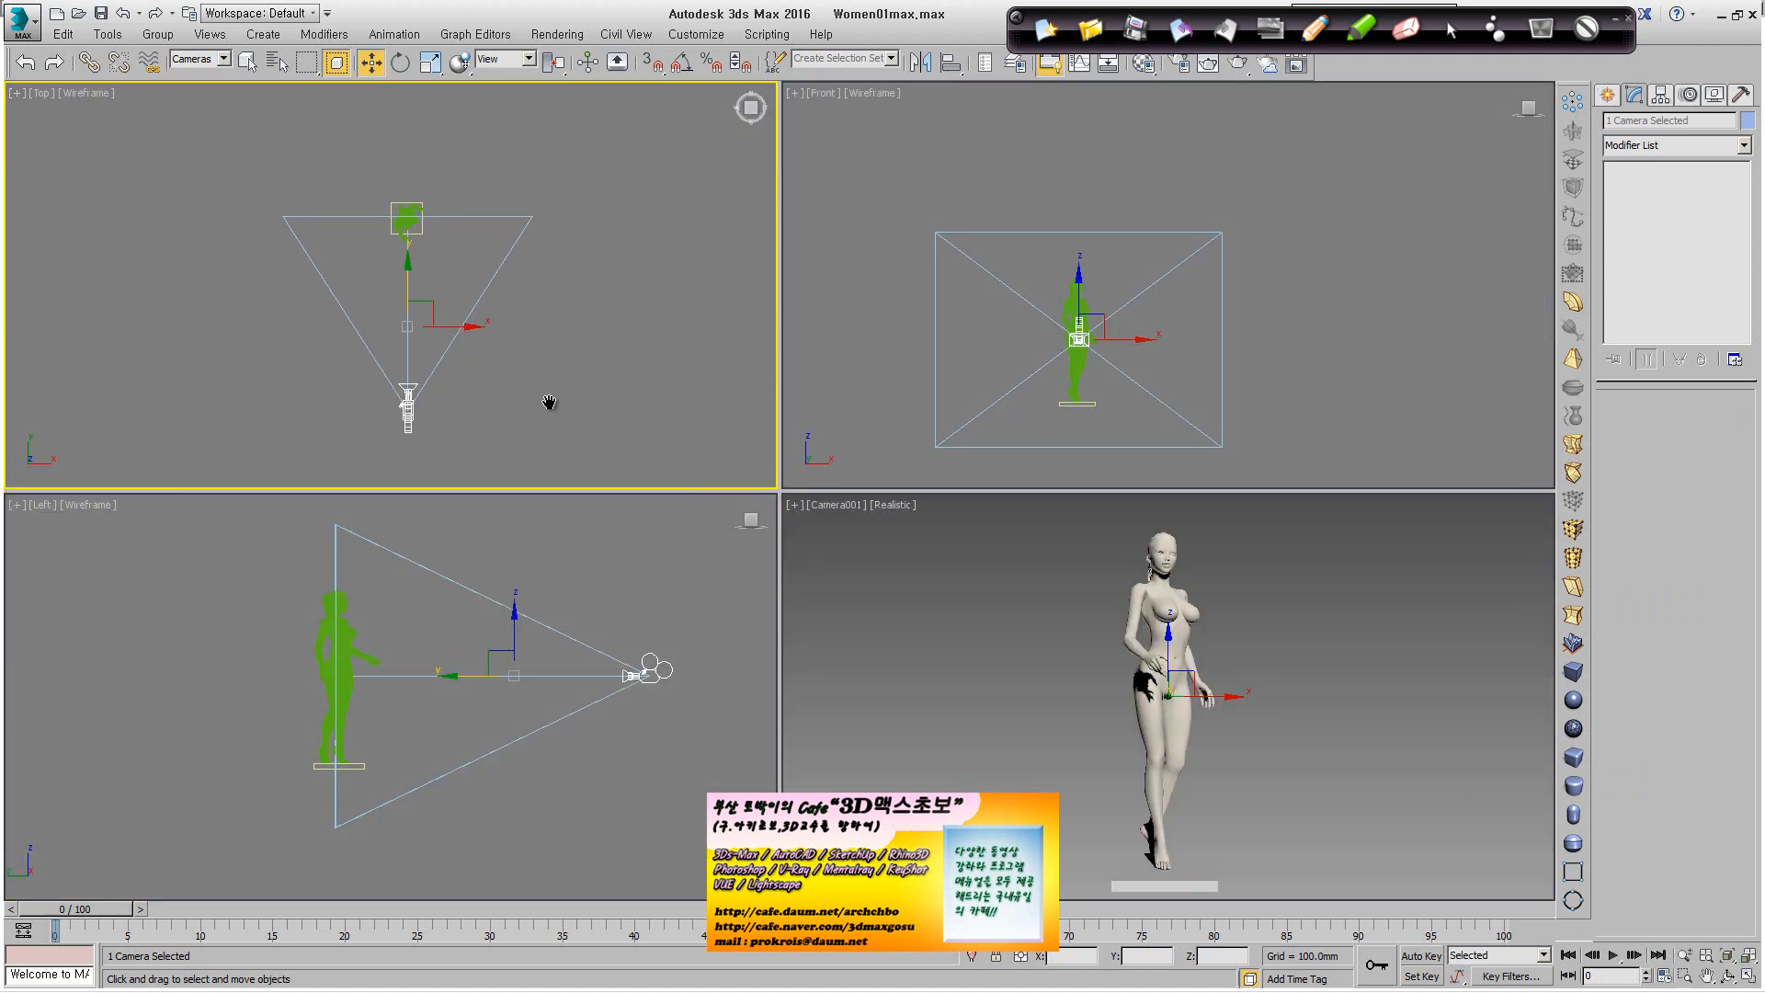
{"action": "scroll", "coordinate": [639, 400], "scroll_direction": "up", "scroll_amount": 2}
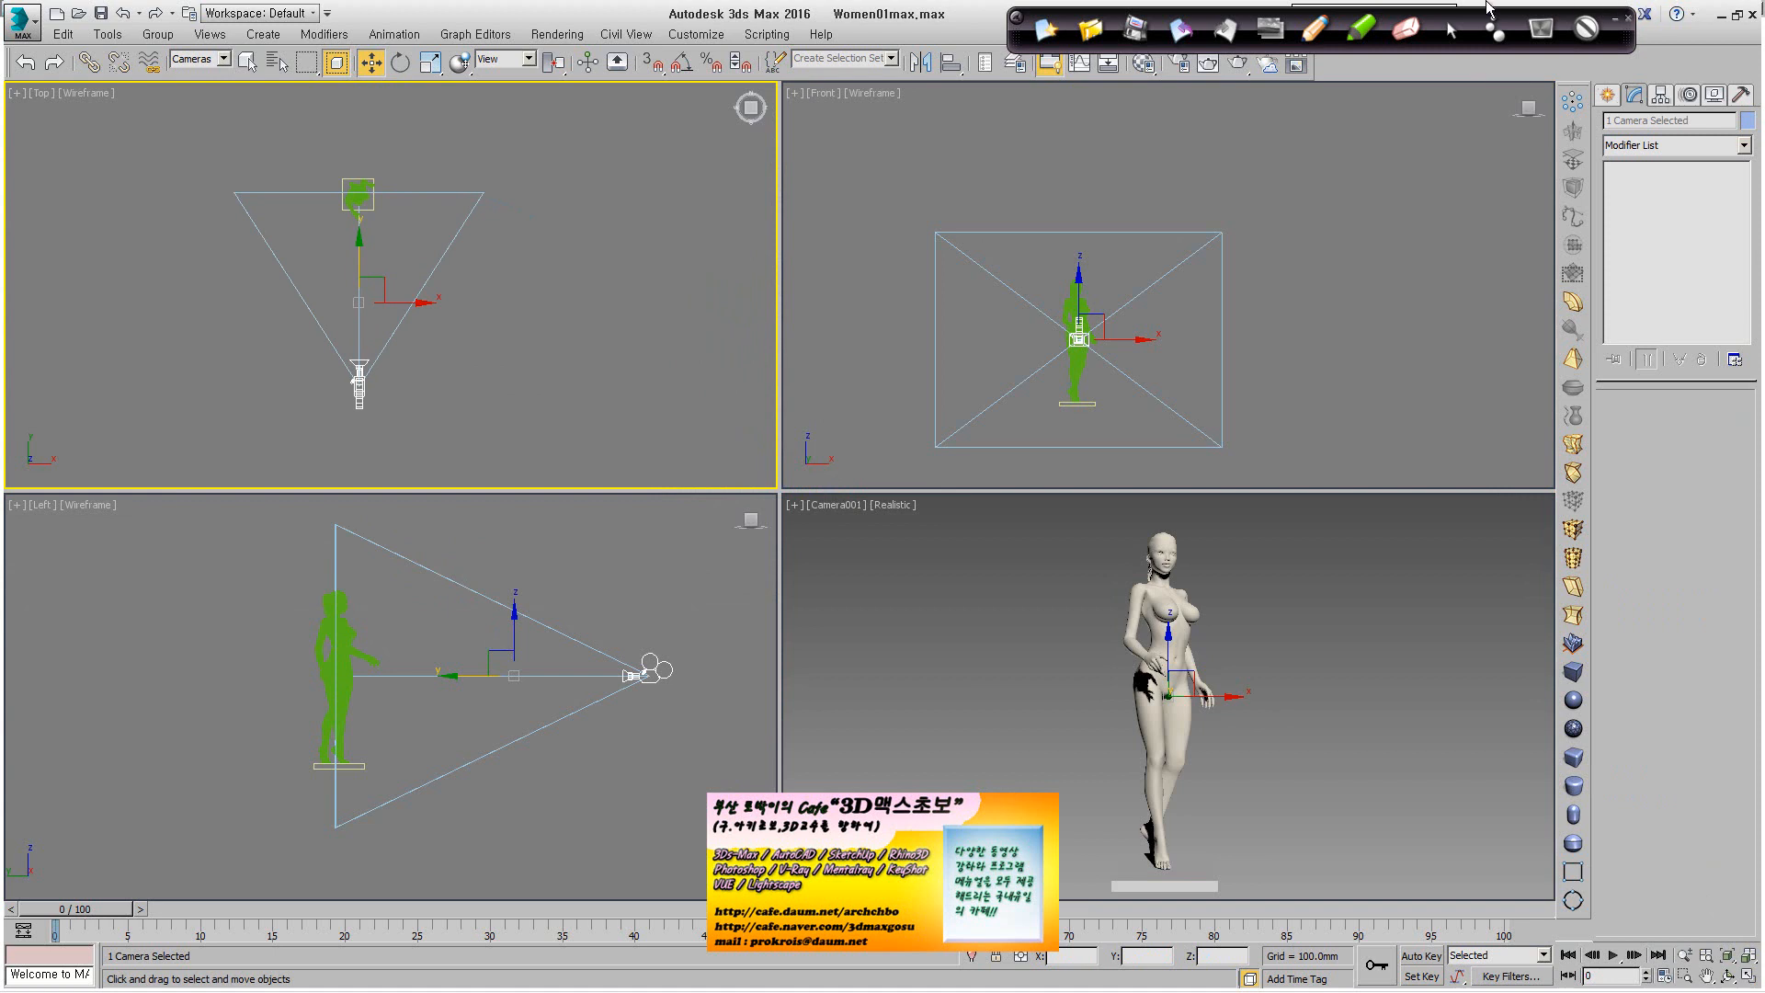
{"action": "left_click", "coordinate": [1311, 36]}
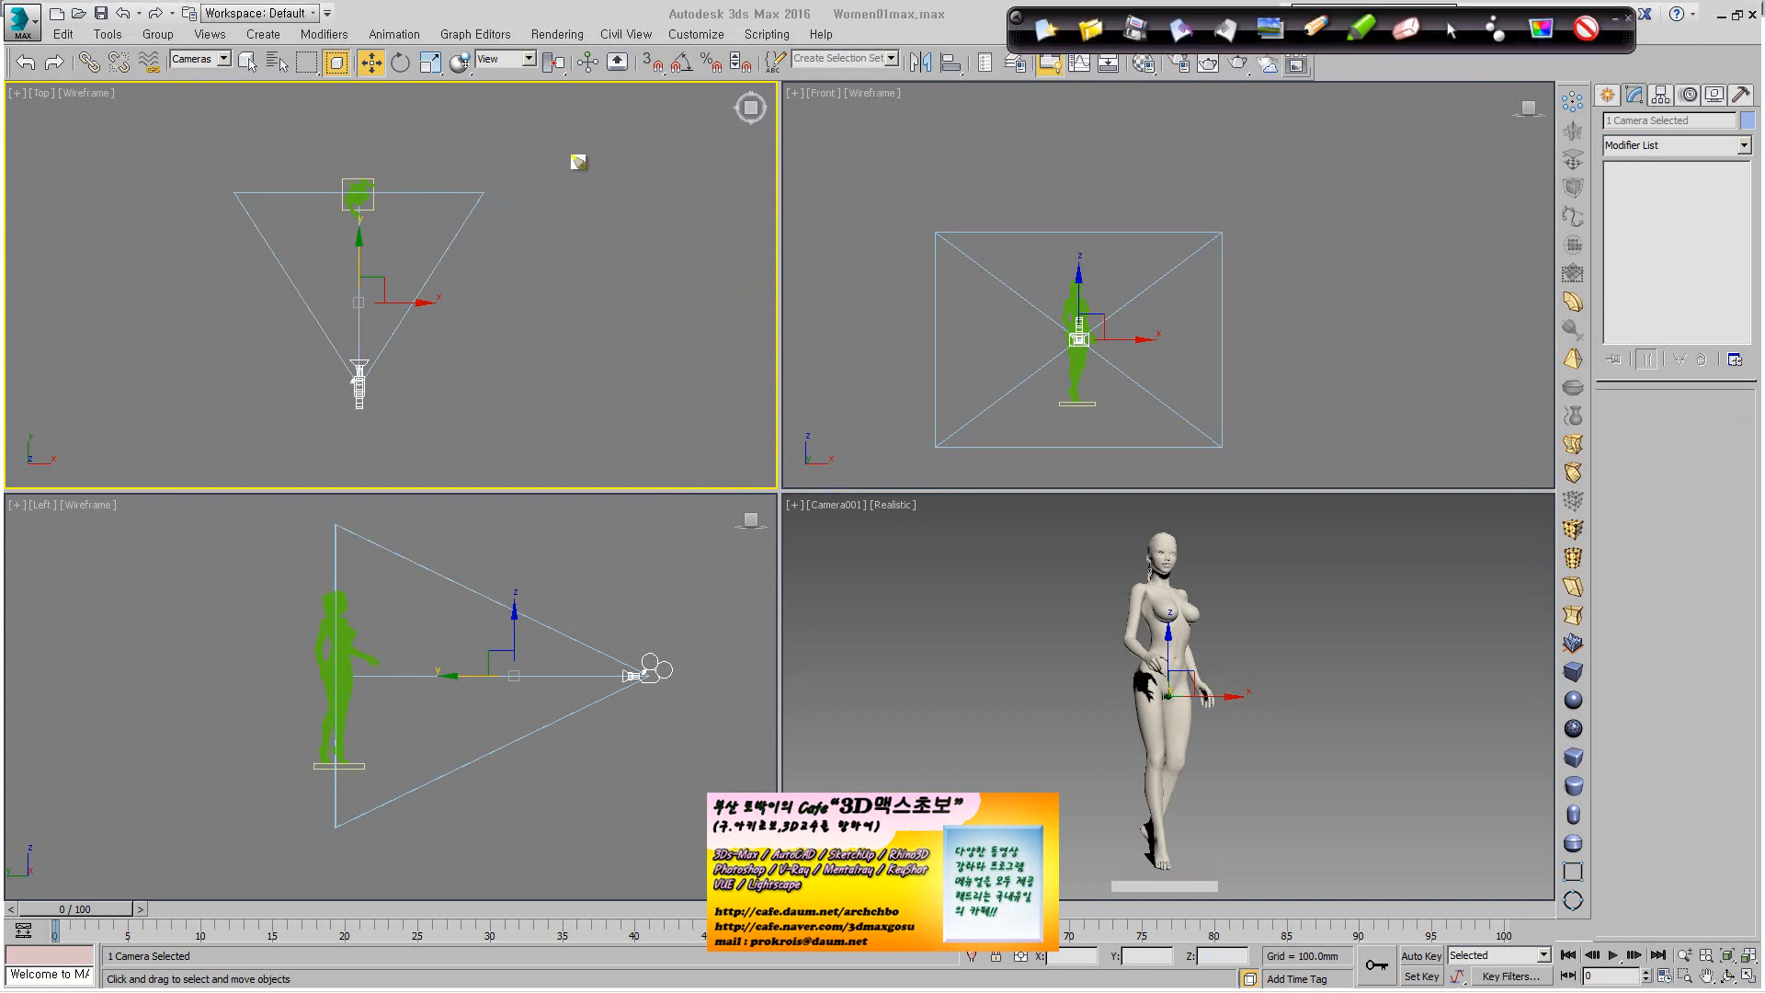
{"action": "mouse_move", "coordinate": [578, 162]}
{"action": "left_mouse_down"}
{"action": "mouse_move", "coordinate": [579, 201]}
{"action": "mouse_move", "coordinate": [728, 180]}
{"action": "left_mouse_up"}
{"action": "mouse_move", "coordinate": [636, 219]}
{"action": "left_mouse_down"}
{"action": "mouse_move", "coordinate": [513, 207]}
{"action": "mouse_move", "coordinate": [614, 228]}
{"action": "left_mouse_up"}
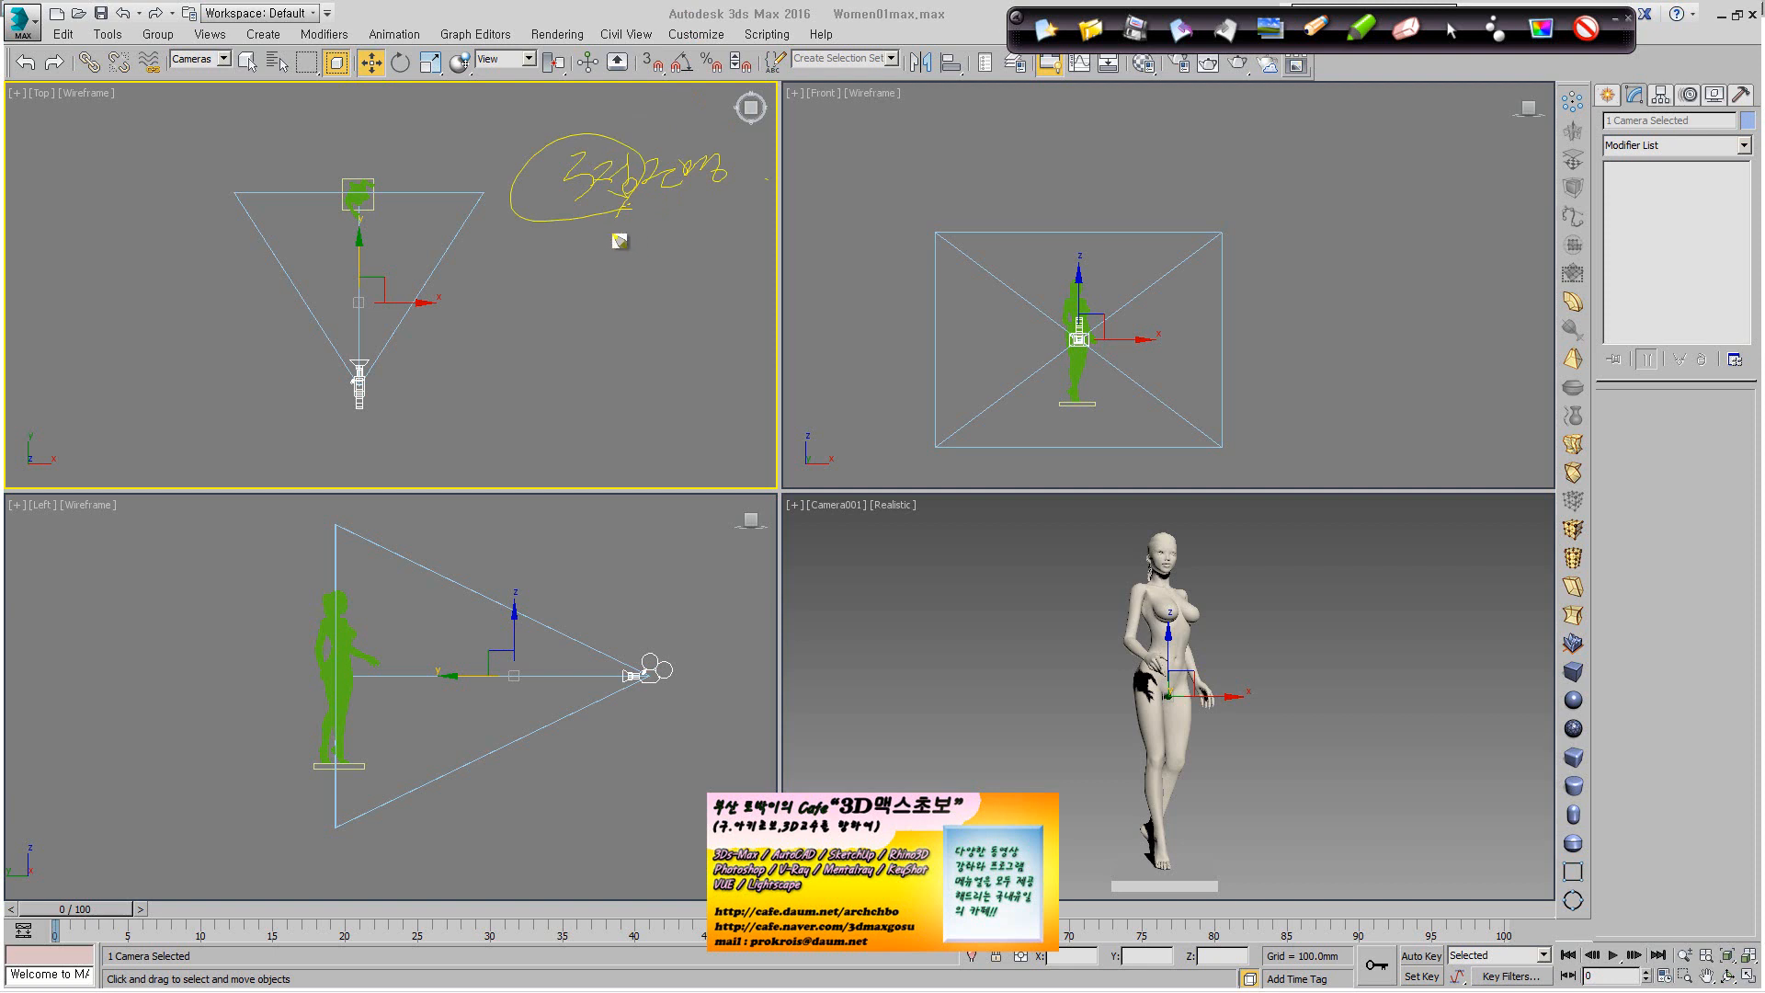
{"action": "mouse_move", "coordinate": [537, 246]}
{"action": "left_mouse_down"}
{"action": "mouse_move", "coordinate": [571, 284]}
{"action": "mouse_move", "coordinate": [772, 230]}
{"action": "mouse_move", "coordinate": [762, 304]}
{"action": "mouse_move", "coordinate": [651, 405]}
{"action": "mouse_move", "coordinate": [746, 374]}
{"action": "mouse_move", "coordinate": [763, 340]}
{"action": "mouse_move", "coordinate": [804, 375]}
{"action": "mouse_move", "coordinate": [840, 367]}
{"action": "left_mouse_up"}
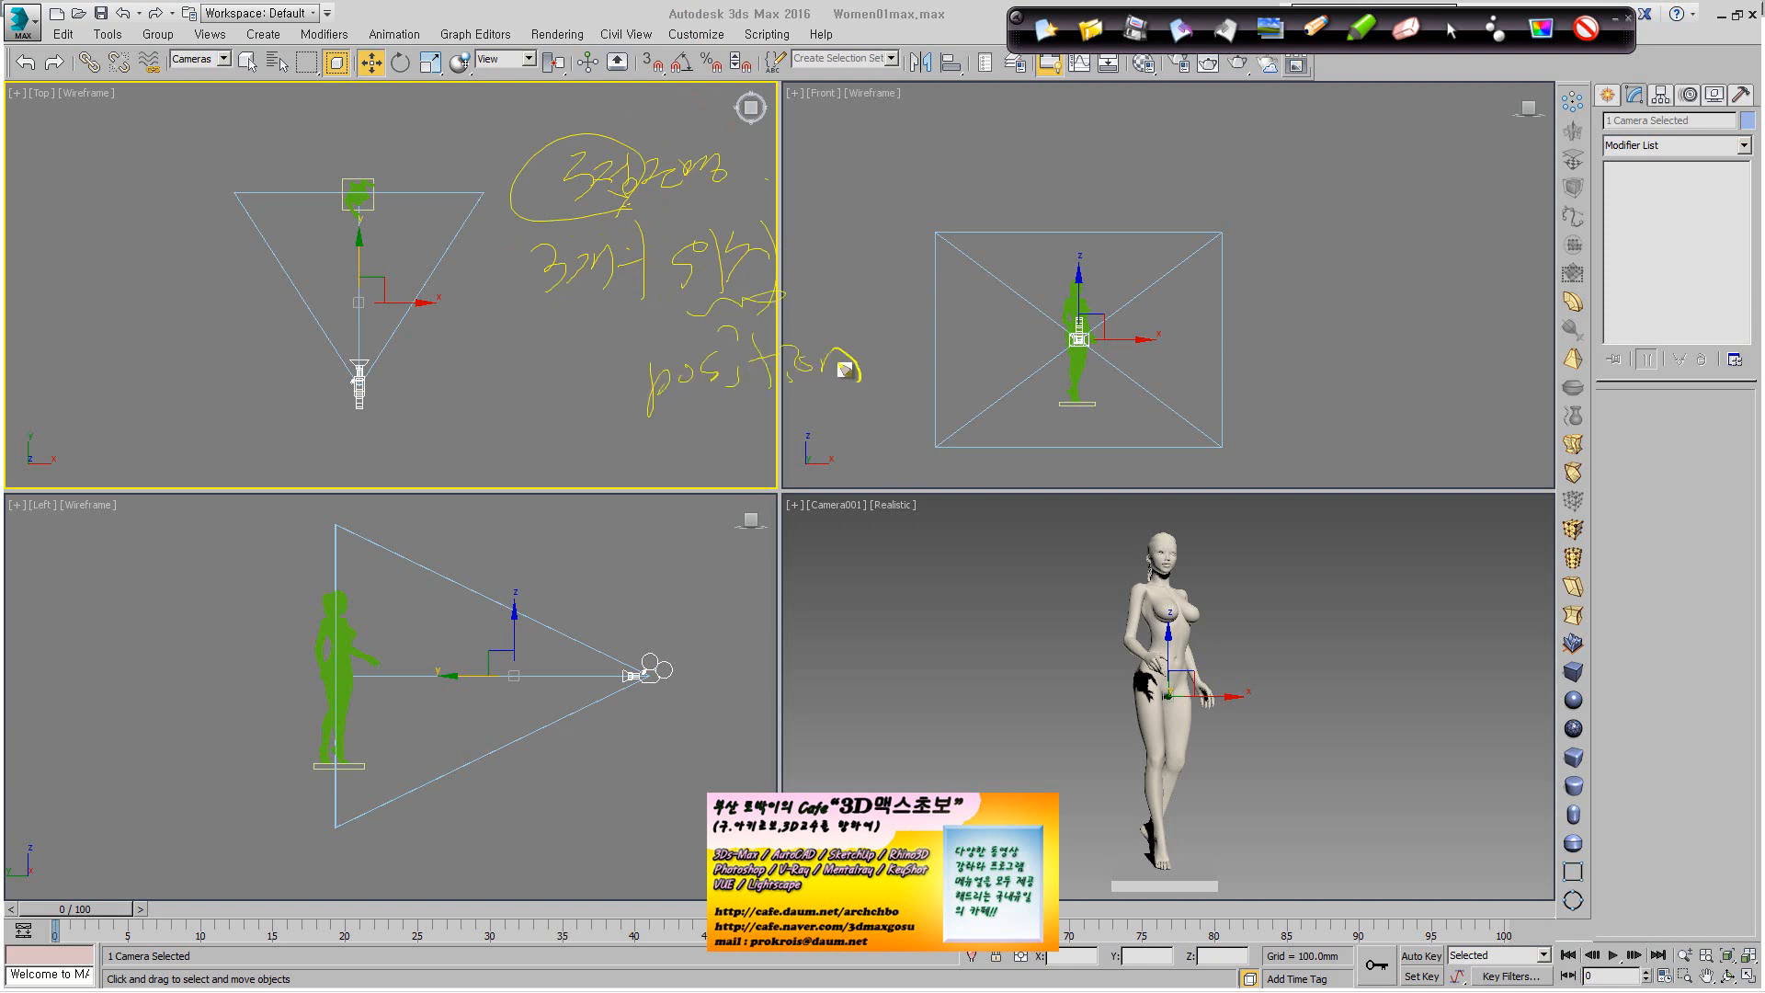
{"action": "mouse_move", "coordinate": [804, 244]}
{"action": "left_mouse_down"}
{"action": "mouse_move", "coordinate": [894, 212]}
{"action": "mouse_move", "coordinate": [1046, 223]}
{"action": "mouse_move", "coordinate": [1101, 194]}
{"action": "mouse_move", "coordinate": [1140, 210]}
{"action": "mouse_move", "coordinate": [1154, 189]}
{"action": "mouse_move", "coordinate": [1293, 165]}
{"action": "mouse_move", "coordinate": [1387, 157]}
{"action": "mouse_move", "coordinate": [1419, 189]}
{"action": "mouse_move", "coordinate": [1447, 171]}
{"action": "left_mouse_up"}
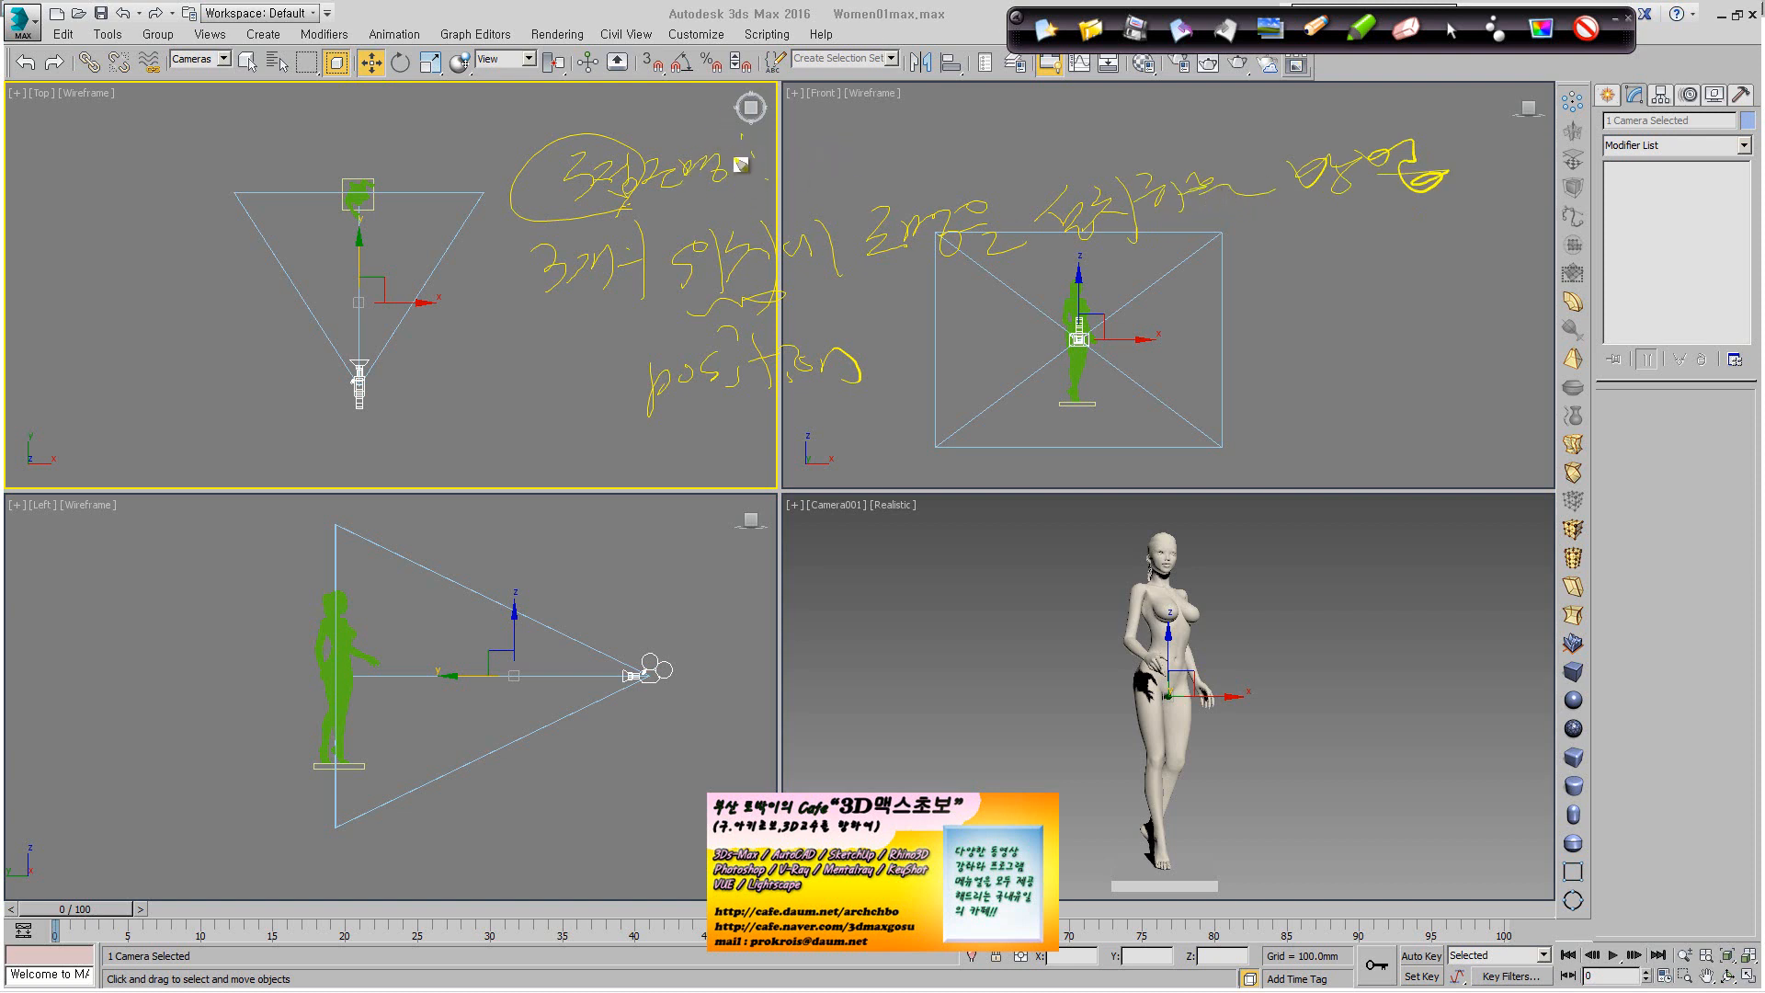
{"action": "left_click_drag", "start_coordinate": [737, 156], "coordinate": [830, 150]}
{"action": "mouse_move", "coordinate": [846, 160]}
{"action": "left_mouse_down"}
{"action": "mouse_move", "coordinate": [910, 164]}
{"action": "mouse_move", "coordinate": [930, 138]}
{"action": "mouse_move", "coordinate": [985, 126]}
{"action": "mouse_move", "coordinate": [1000, 144]}
{"action": "mouse_move", "coordinate": [1048, 138]}
{"action": "mouse_move", "coordinate": [1184, 92]}
{"action": "mouse_move", "coordinate": [1213, 124]}
{"action": "mouse_move", "coordinate": [1291, 103]}
{"action": "left_mouse_up"}
{"action": "mouse_move", "coordinate": [612, 230]}
{"action": "left_mouse_down"}
{"action": "mouse_move", "coordinate": [561, 63]}
{"action": "mouse_move", "coordinate": [437, 455]}
{"action": "mouse_move", "coordinate": [559, 464]}
{"action": "mouse_move", "coordinate": [586, 502]}
{"action": "mouse_move", "coordinate": [662, 466]}
{"action": "mouse_move", "coordinate": [701, 499]}
{"action": "mouse_move", "coordinate": [1019, 398]}
{"action": "left_mouse_up"}
{"action": "mouse_move", "coordinate": [614, 558]}
{"action": "left_mouse_down"}
{"action": "mouse_move", "coordinate": [730, 543]}
{"action": "mouse_move", "coordinate": [798, 509]}
{"action": "mouse_move", "coordinate": [865, 521]}
{"action": "mouse_move", "coordinate": [951, 501]}
{"action": "mouse_move", "coordinate": [947, 527]}
{"action": "mouse_move", "coordinate": [1073, 458]}
{"action": "mouse_move", "coordinate": [1140, 447]}
{"action": "mouse_move", "coordinate": [1166, 378]}
{"action": "mouse_move", "coordinate": [1339, 303]}
{"action": "mouse_move", "coordinate": [1351, 327]}
{"action": "left_mouse_up"}
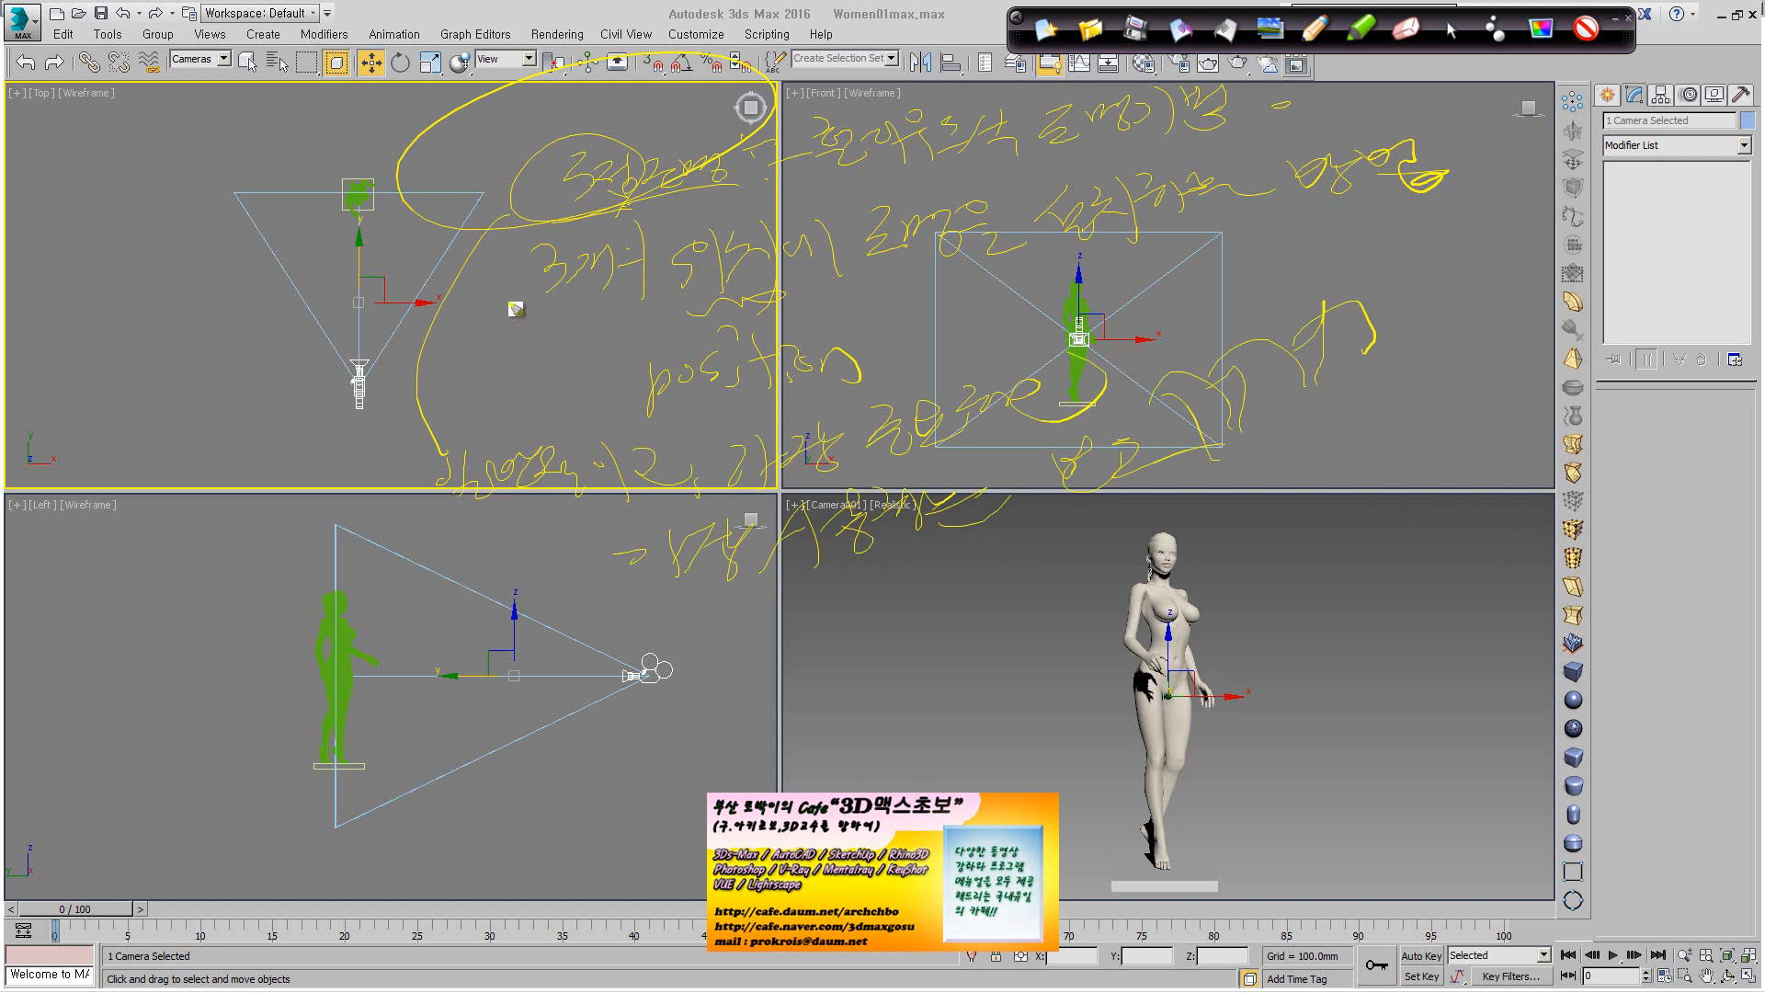
{"action": "mouse_move", "coordinate": [481, 232]}
{"action": "left_mouse_down"}
{"action": "mouse_move", "coordinate": [171, 368]}
{"action": "mouse_move", "coordinate": [123, 414]}
{"action": "mouse_move", "coordinate": [158, 410]}
{"action": "mouse_move", "coordinate": [174, 460]}
{"action": "left_mouse_up"}
{"action": "mouse_move", "coordinate": [55, 532]}
{"action": "left_mouse_down"}
{"action": "mouse_move", "coordinate": [62, 513]}
{"action": "mouse_move", "coordinate": [106, 558]}
{"action": "mouse_move", "coordinate": [152, 522]}
{"action": "mouse_move", "coordinate": [243, 546]}
{"action": "mouse_move", "coordinate": [284, 465]}
{"action": "mouse_move", "coordinate": [312, 528]}
{"action": "left_mouse_up"}
{"action": "mouse_move", "coordinate": [122, 610]}
{"action": "left_mouse_down"}
{"action": "mouse_move", "coordinate": [172, 671]}
{"action": "mouse_move", "coordinate": [194, 637]}
{"action": "mouse_move", "coordinate": [202, 649]}
{"action": "mouse_move", "coordinate": [386, 547]}
{"action": "mouse_move", "coordinate": [465, 556]}
{"action": "mouse_move", "coordinate": [540, 532]}
{"action": "left_mouse_up"}
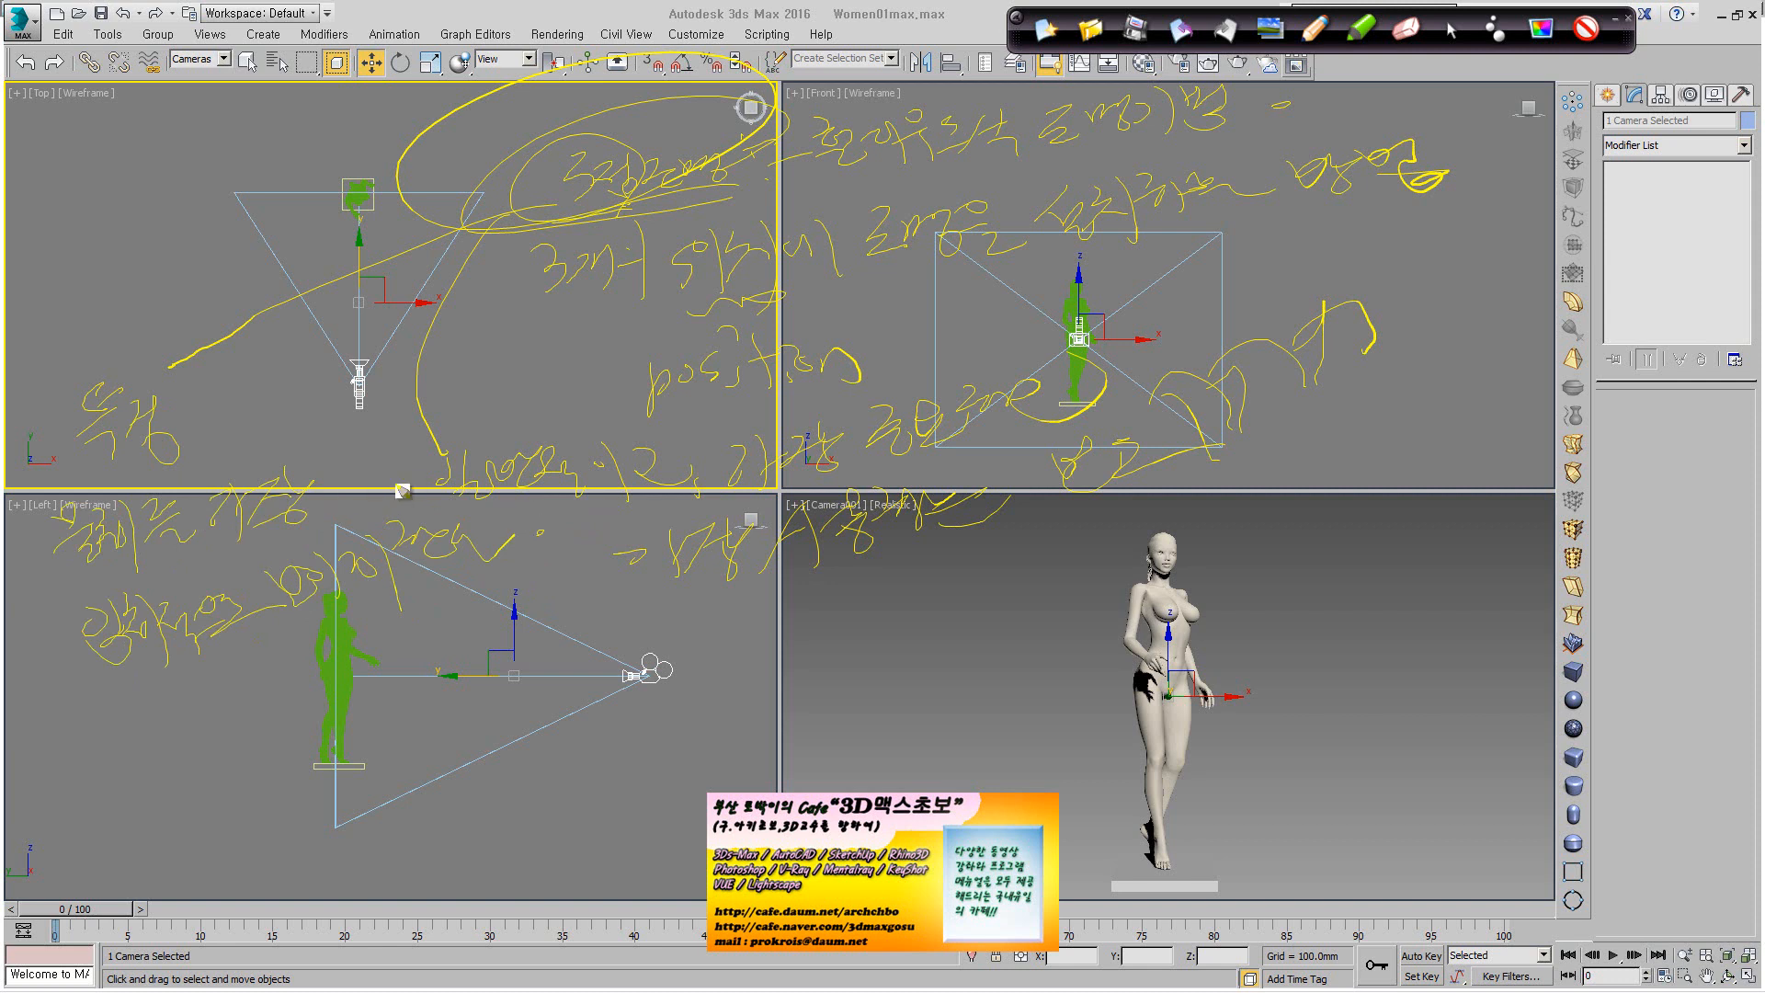
{"action": "left_click", "coordinate": [1047, 31]}
{"action": "left_click", "coordinate": [1452, 31]}
Create a standard Target Spot light in the Top view, from about X 1611, Y -3328 mm beside the camera, aimed at the figure.
{"action": "left_click", "coordinate": [1609, 95]}
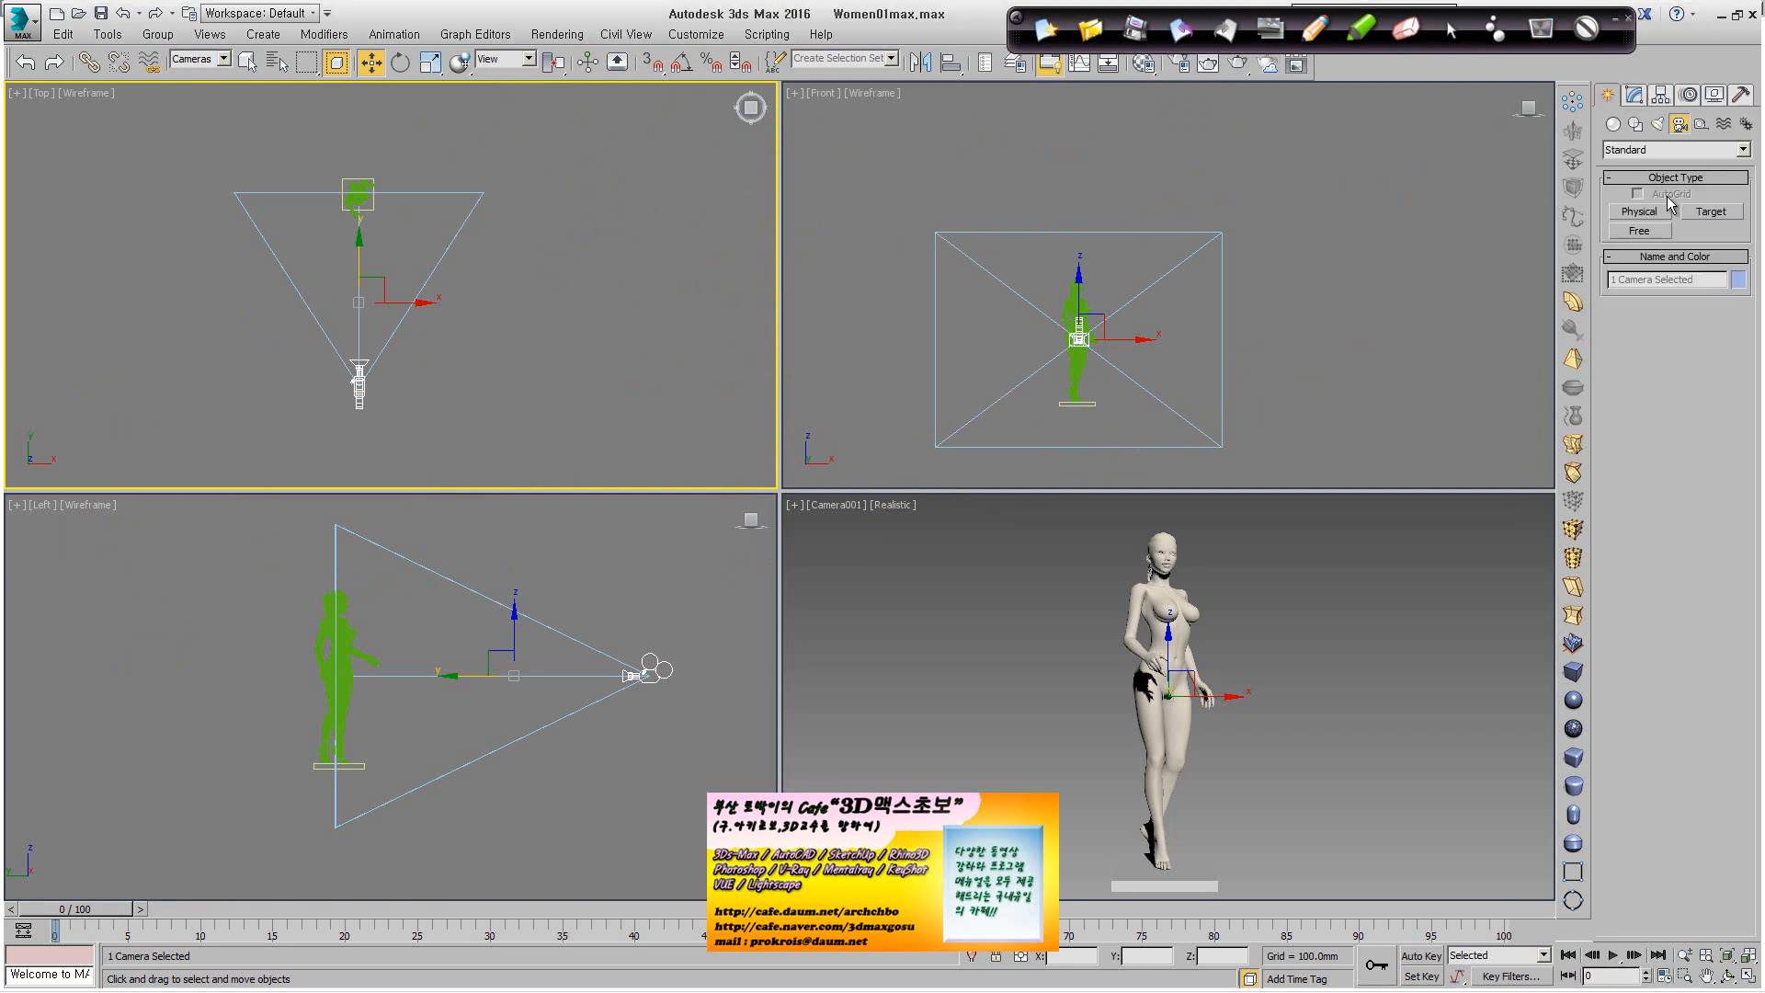
{"action": "left_click", "coordinate": [1658, 125]}
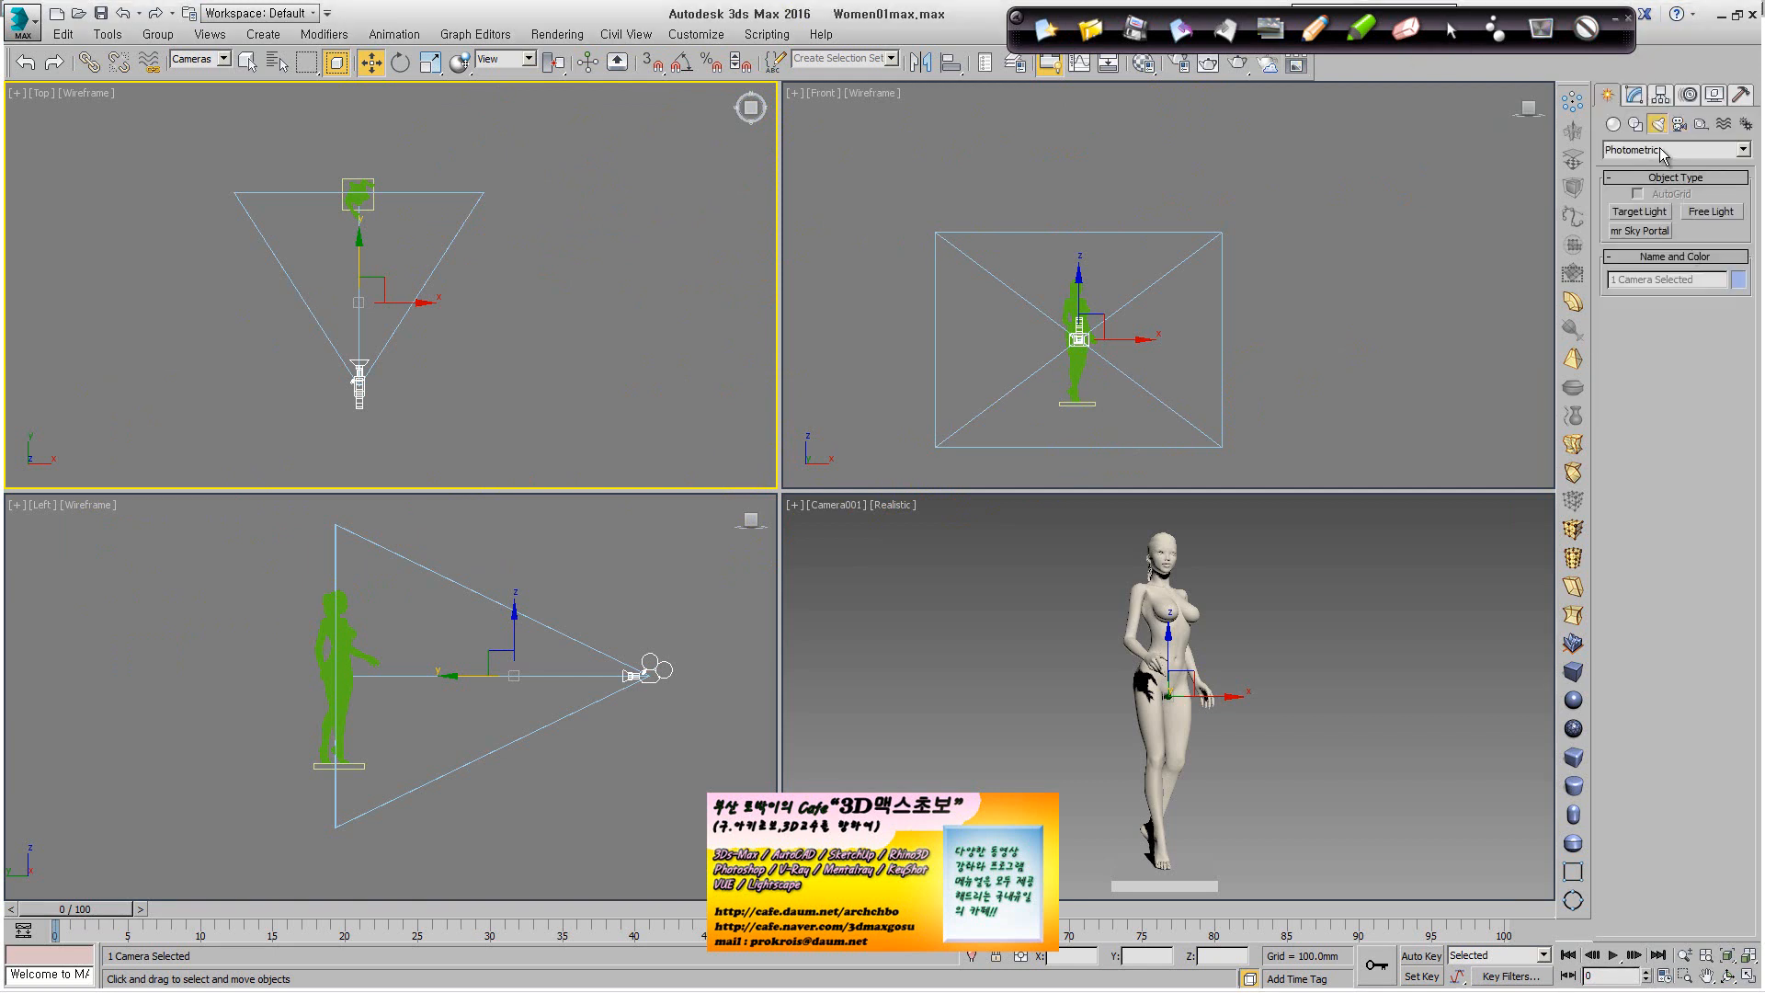
{"action": "left_click", "coordinate": [1664, 151]}
{"action": "left_click", "coordinate": [1680, 184]}
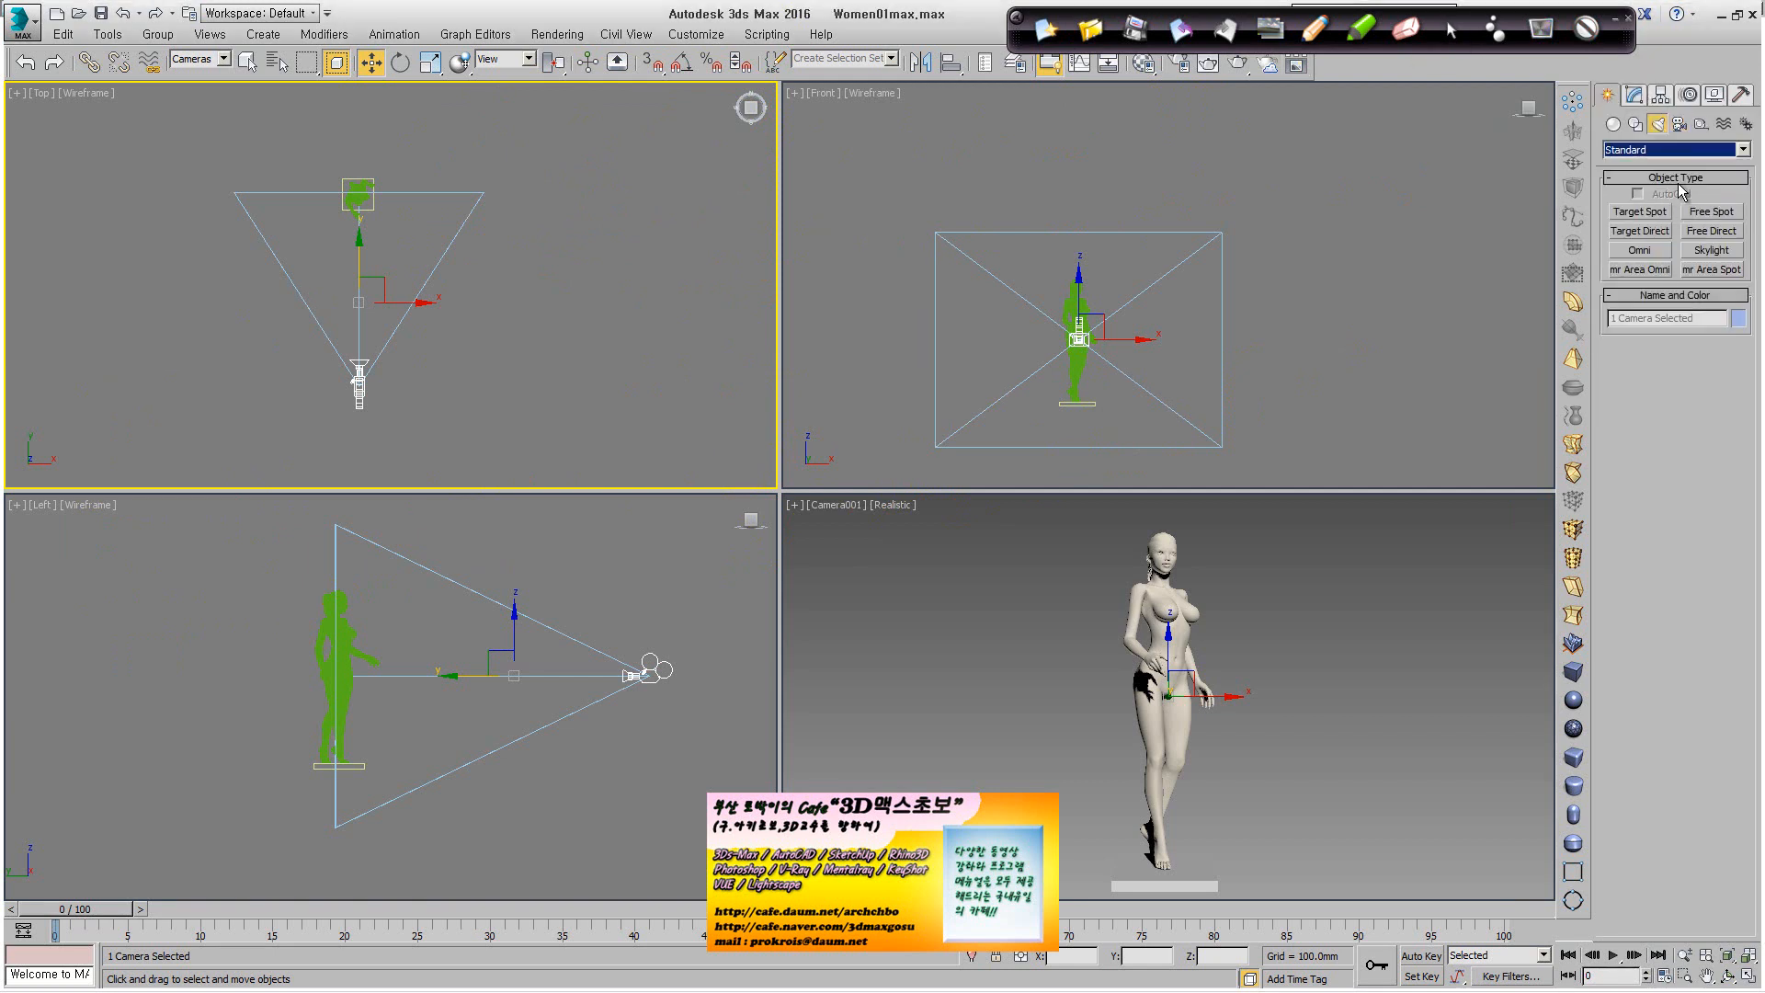
{"action": "left_click", "coordinate": [1640, 211]}
{"action": "scroll", "coordinate": [350, 278], "scroll_direction": "down", "scroll_amount": 4}
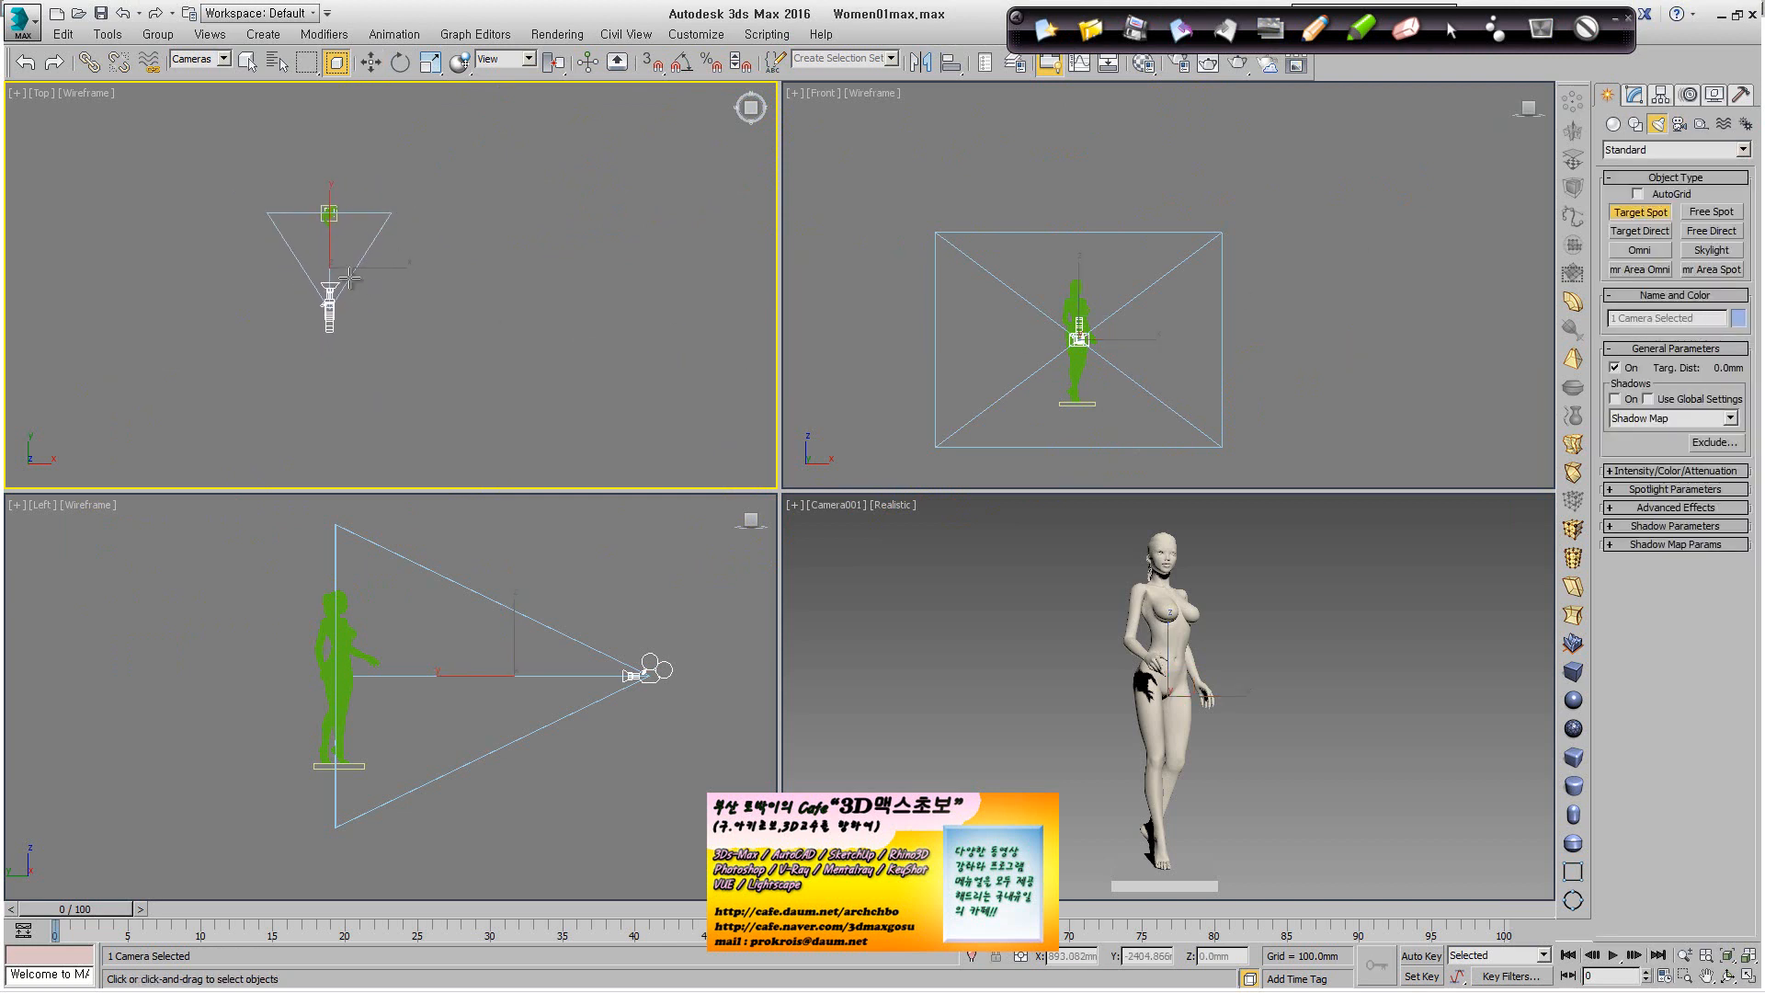
{"action": "middle_click_drag", "start_coordinate": [349, 278], "coordinate": [359, 301]}
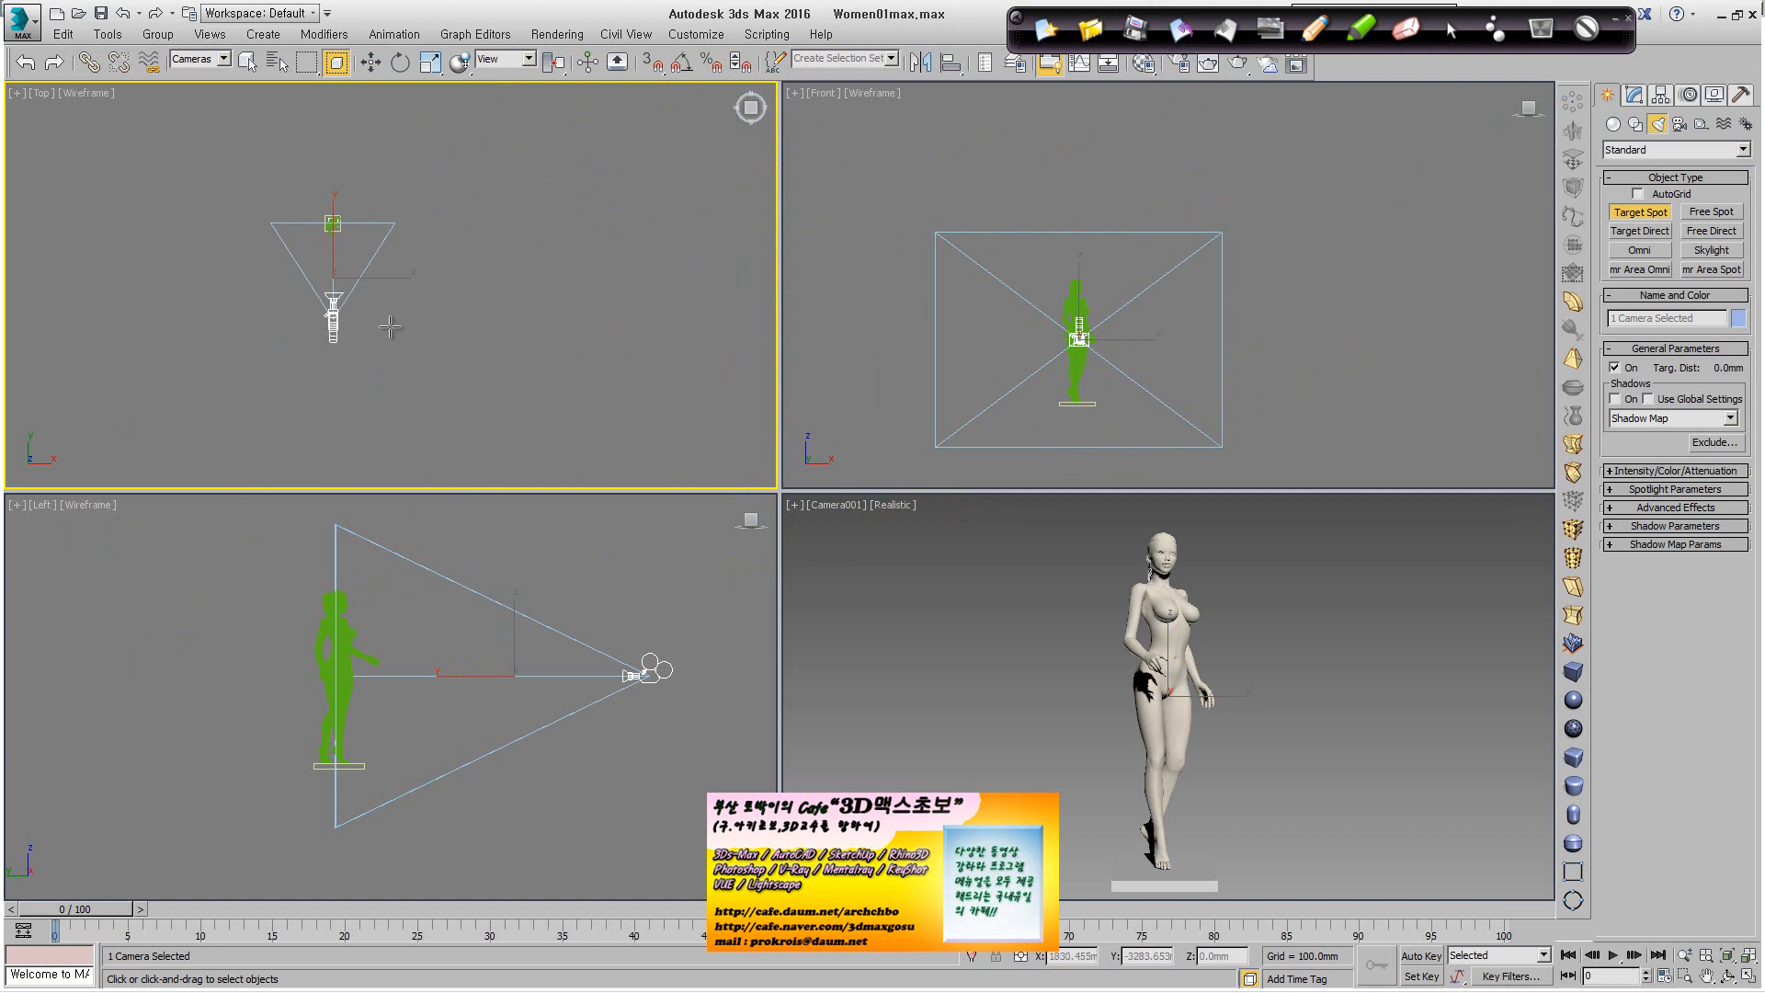
{"action": "left_click_drag", "start_coordinate": [376, 320], "coordinate": [333, 222]}
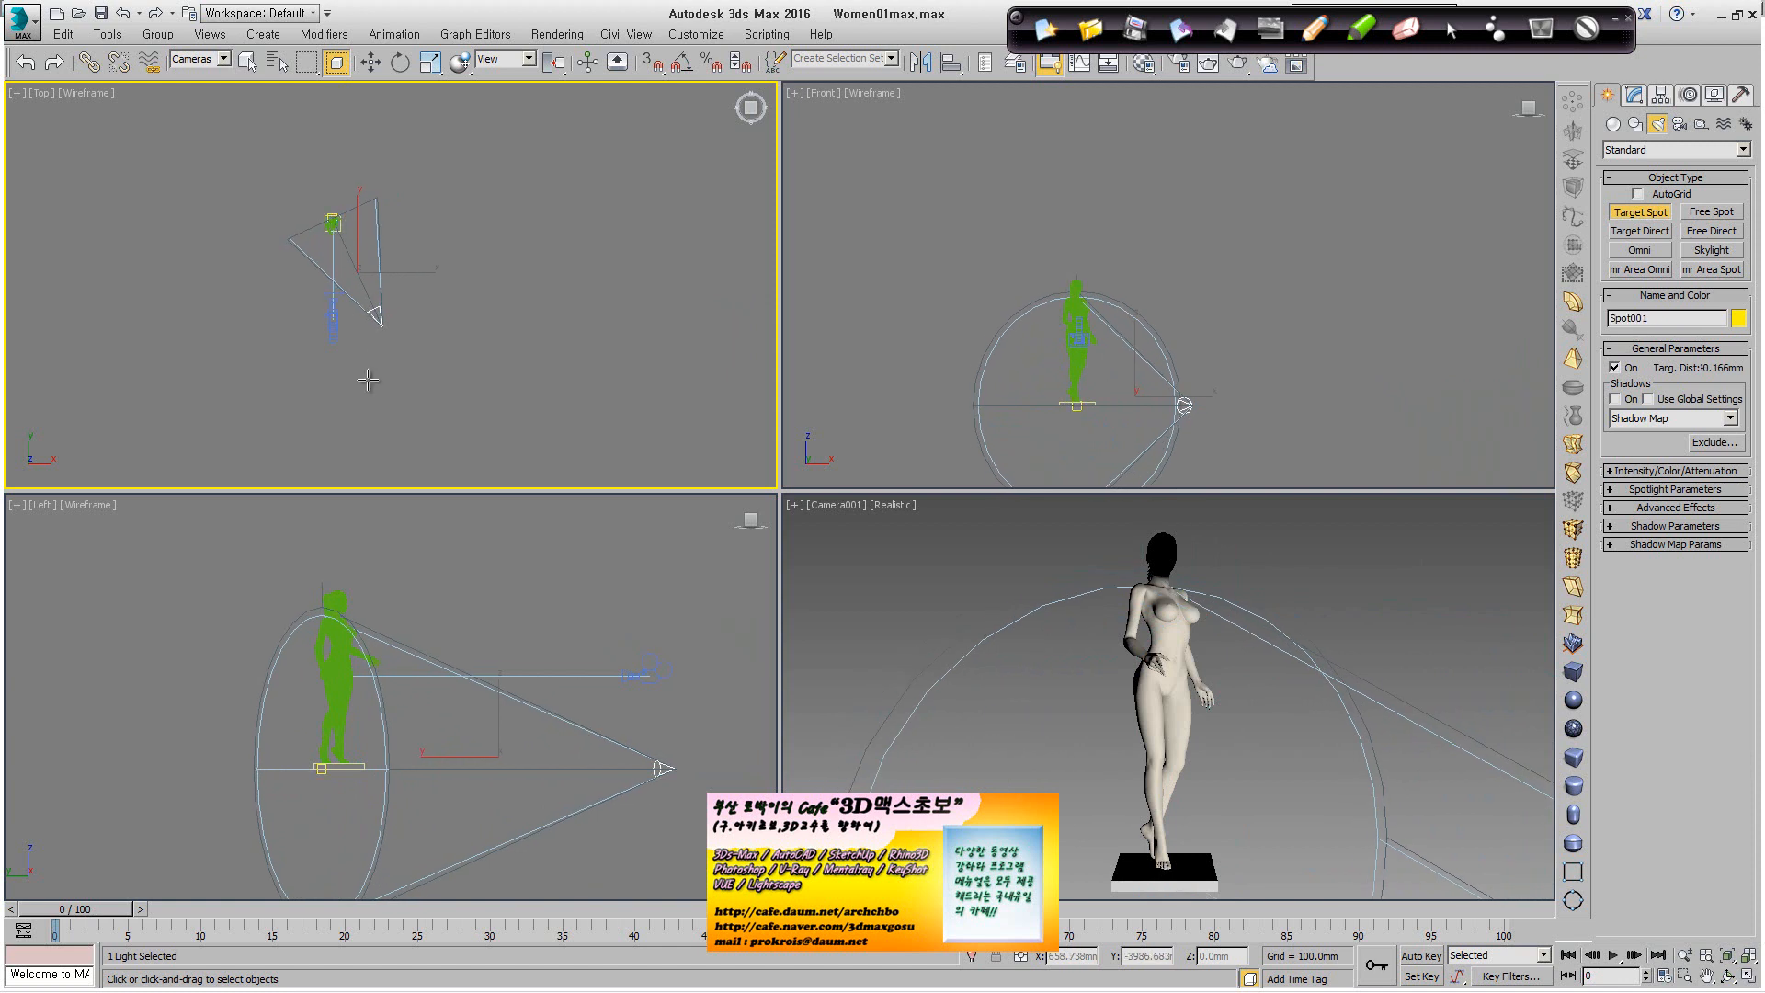
Raise the spotlight to a height of about 2391 mm and move it outward in the Top view to about X 1977, Y -3602 mm.
{"action": "right_click", "coordinate": [1118, 410]}
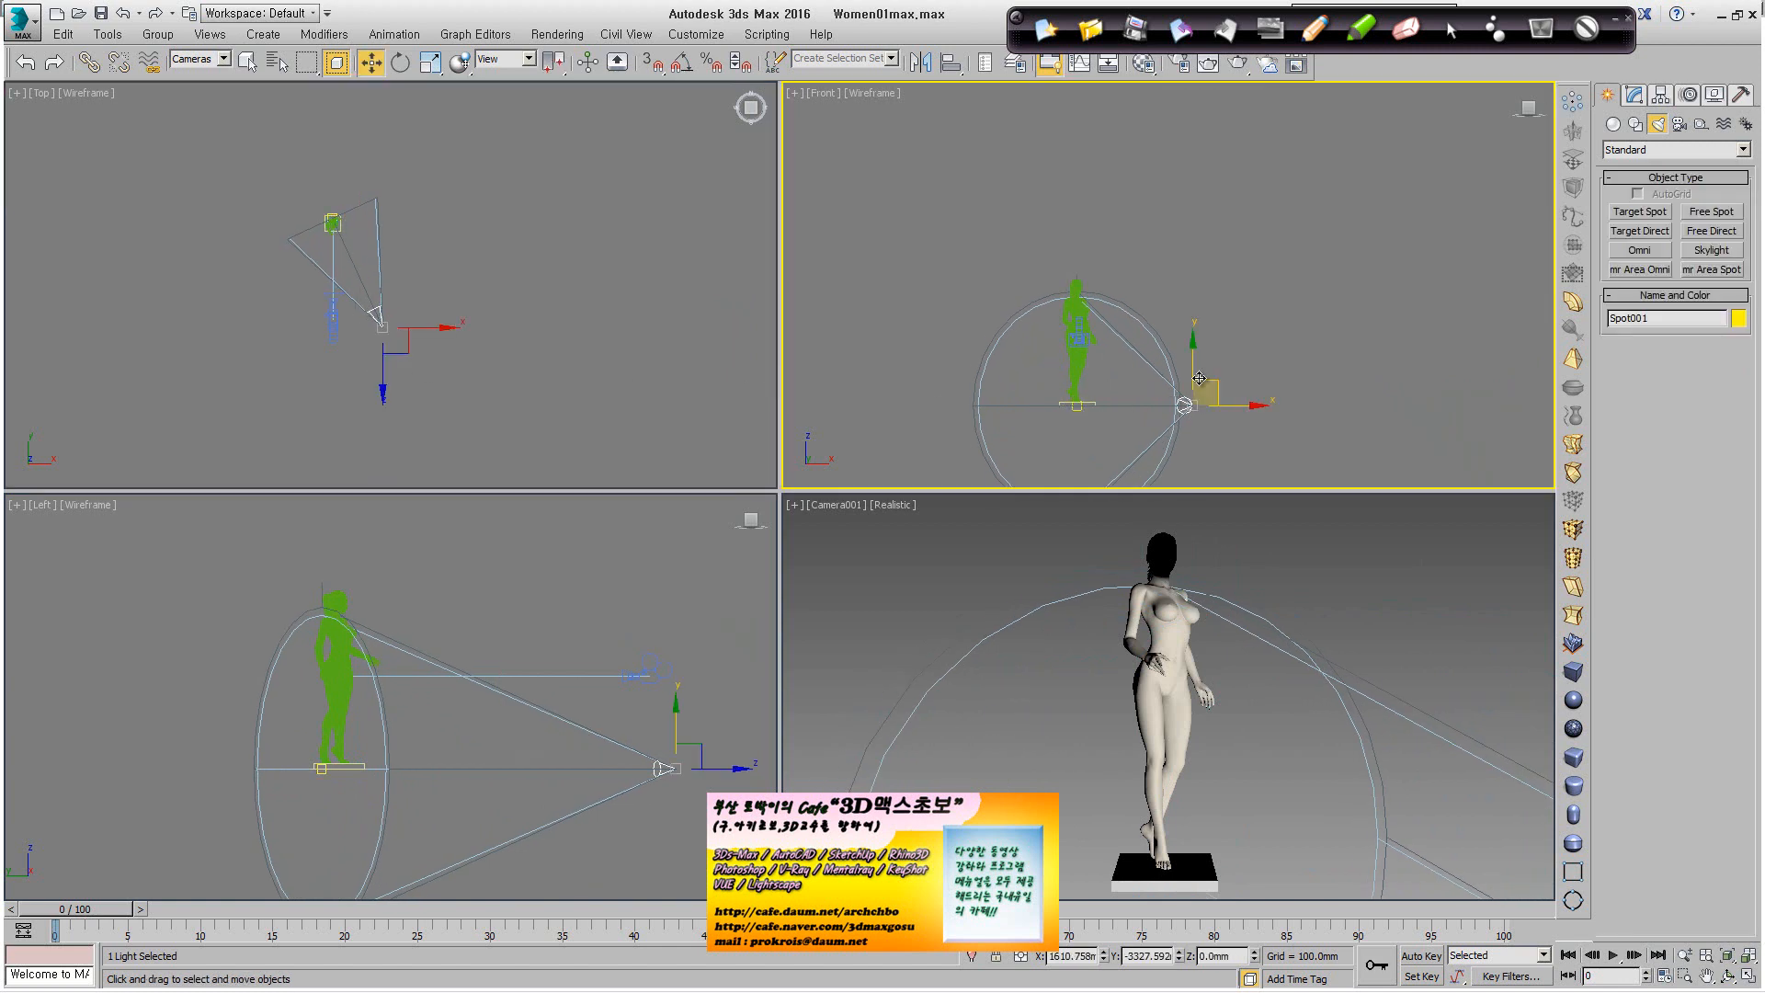
{"action": "scroll", "coordinate": [1184, 372], "scroll_direction": "down", "scroll_amount": 3}
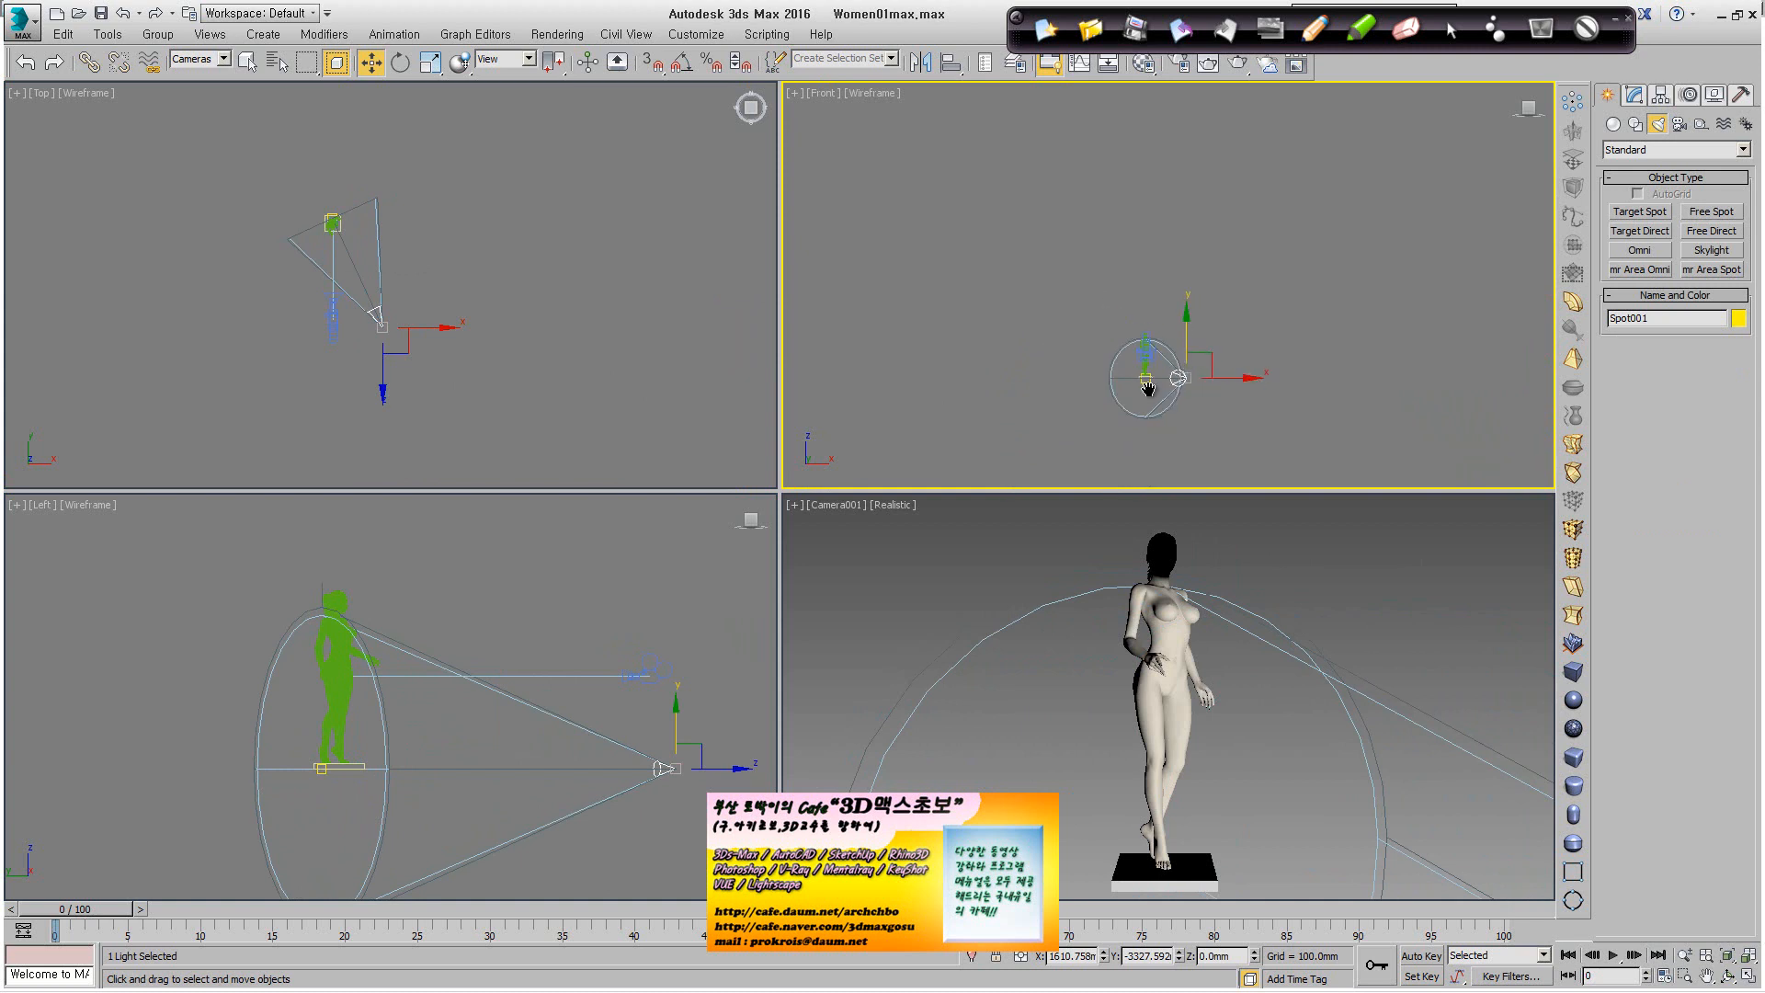
{"action": "left_click_drag", "start_coordinate": [1156, 372], "coordinate": [1153, 244]}
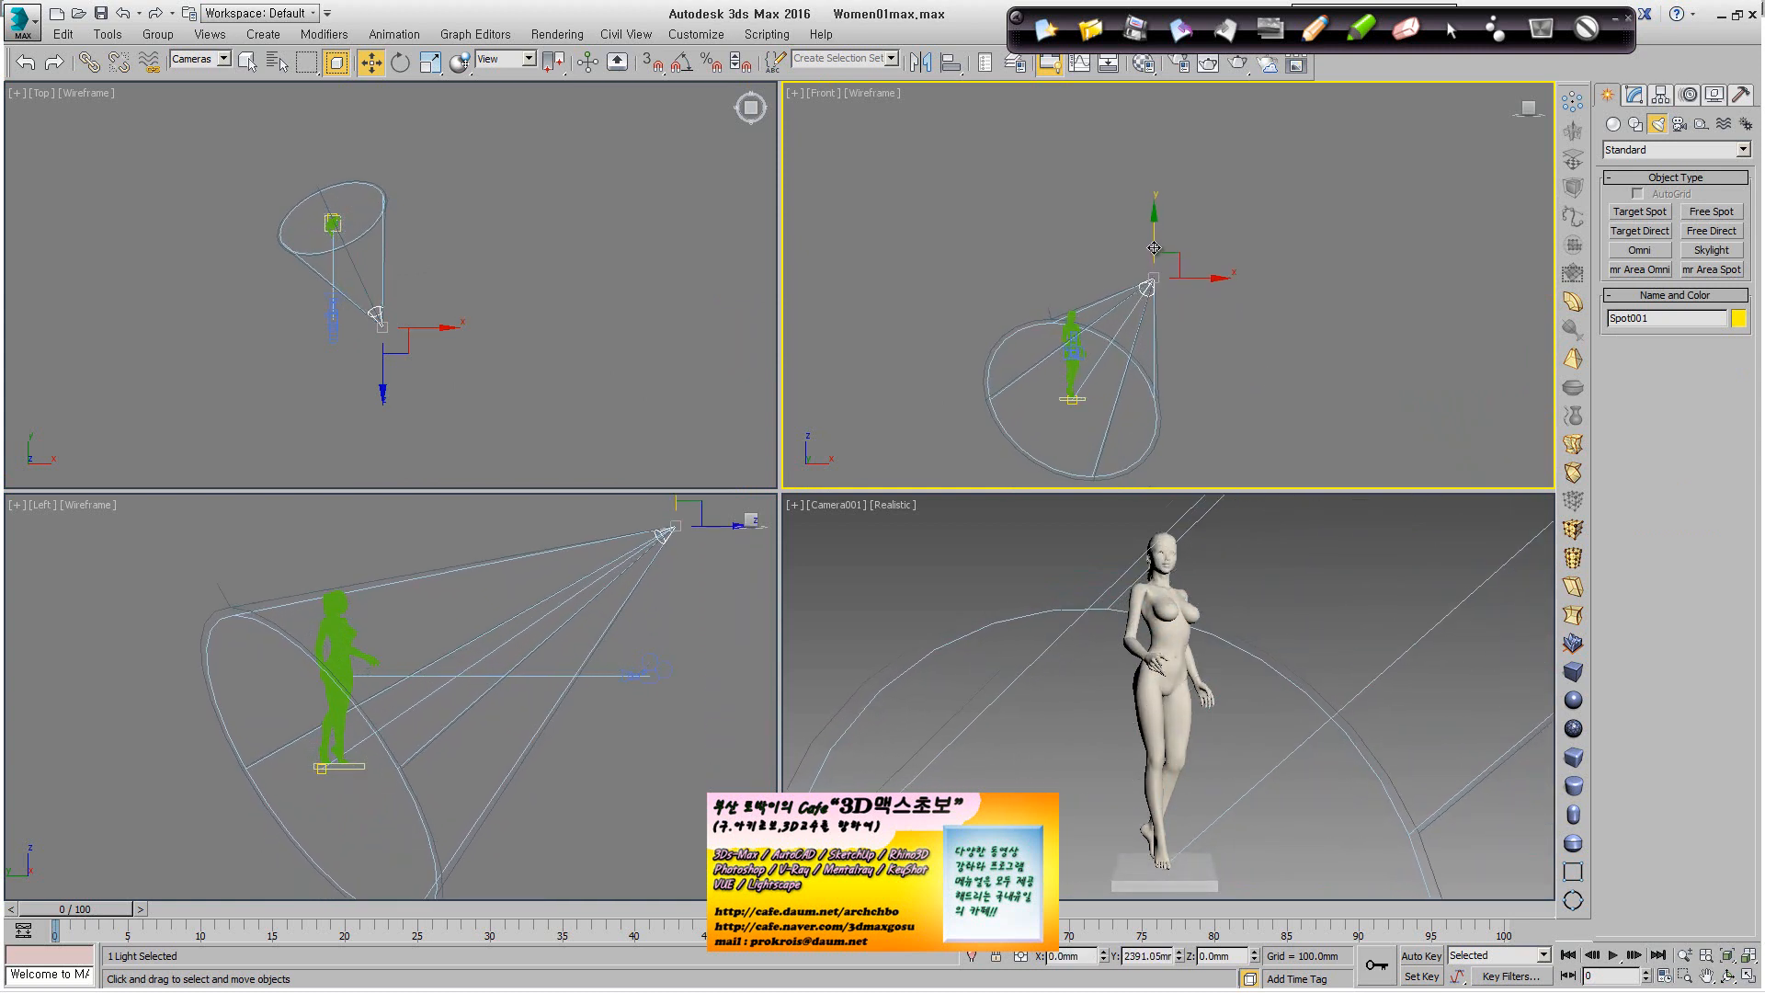
{"action": "left_click", "coordinate": [646, 676]}
{"action": "scroll", "coordinate": [343, 258], "scroll_direction": "up", "scroll_amount": 4}
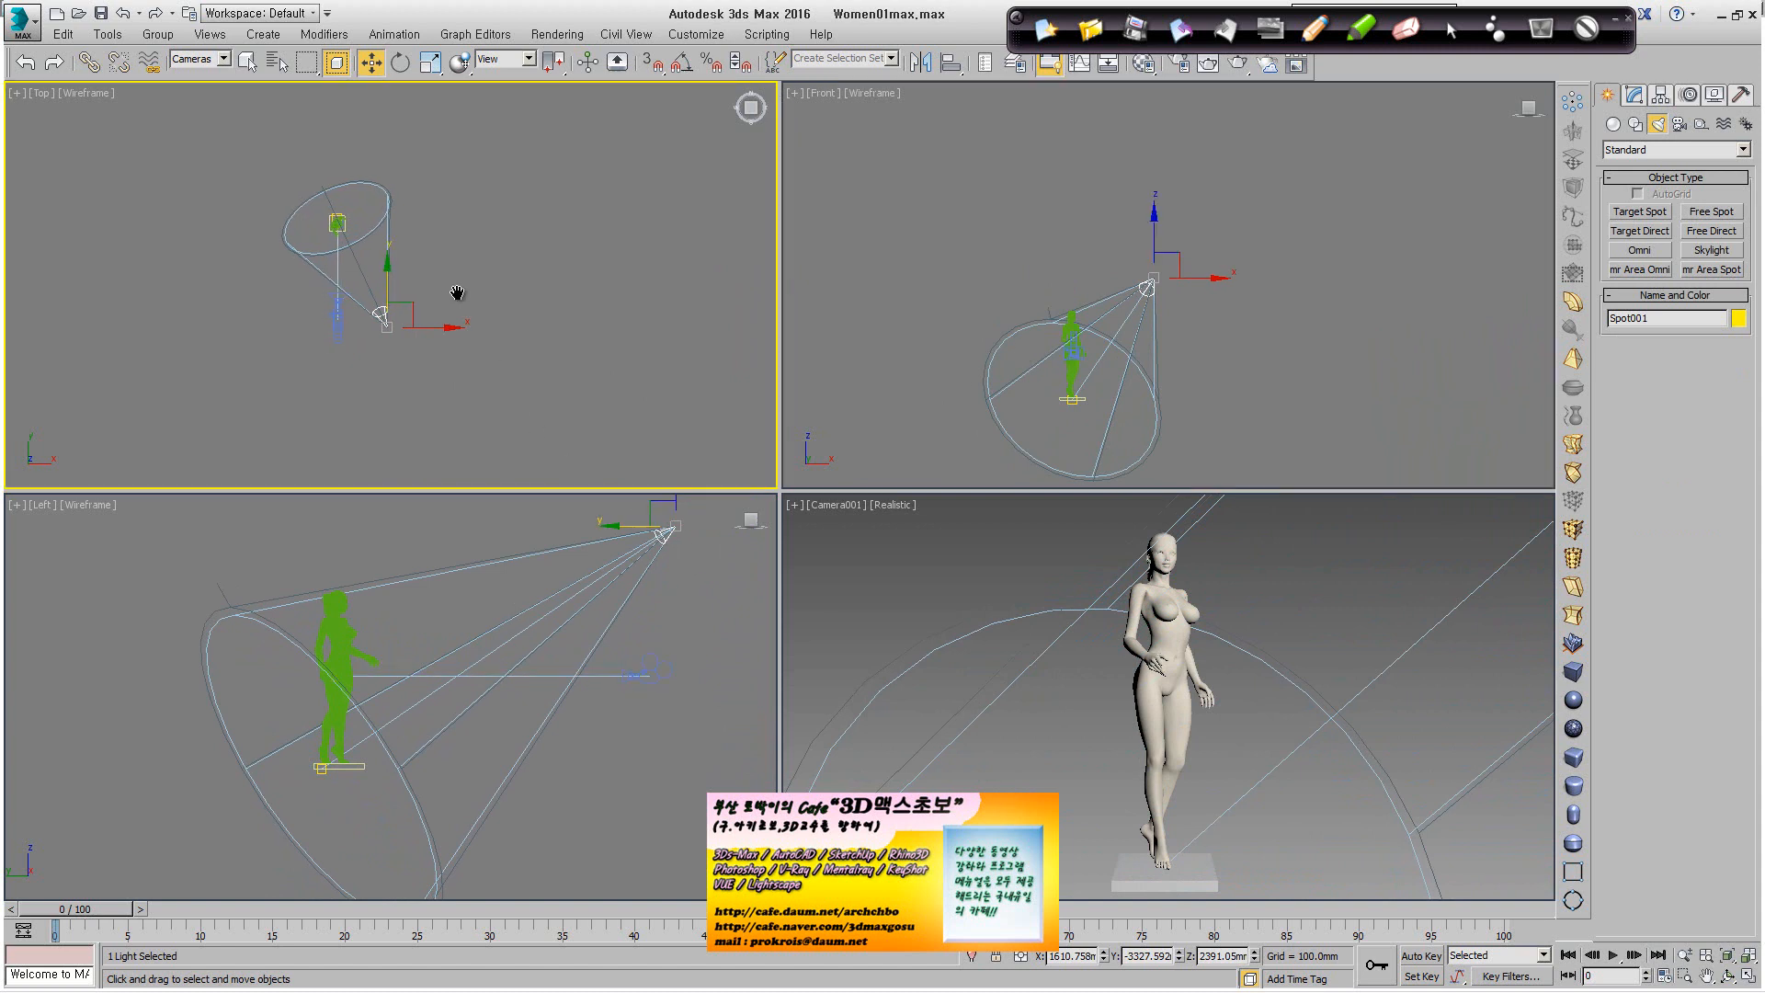
{"action": "left_click_drag", "start_coordinate": [448, 382], "coordinate": [473, 401]}
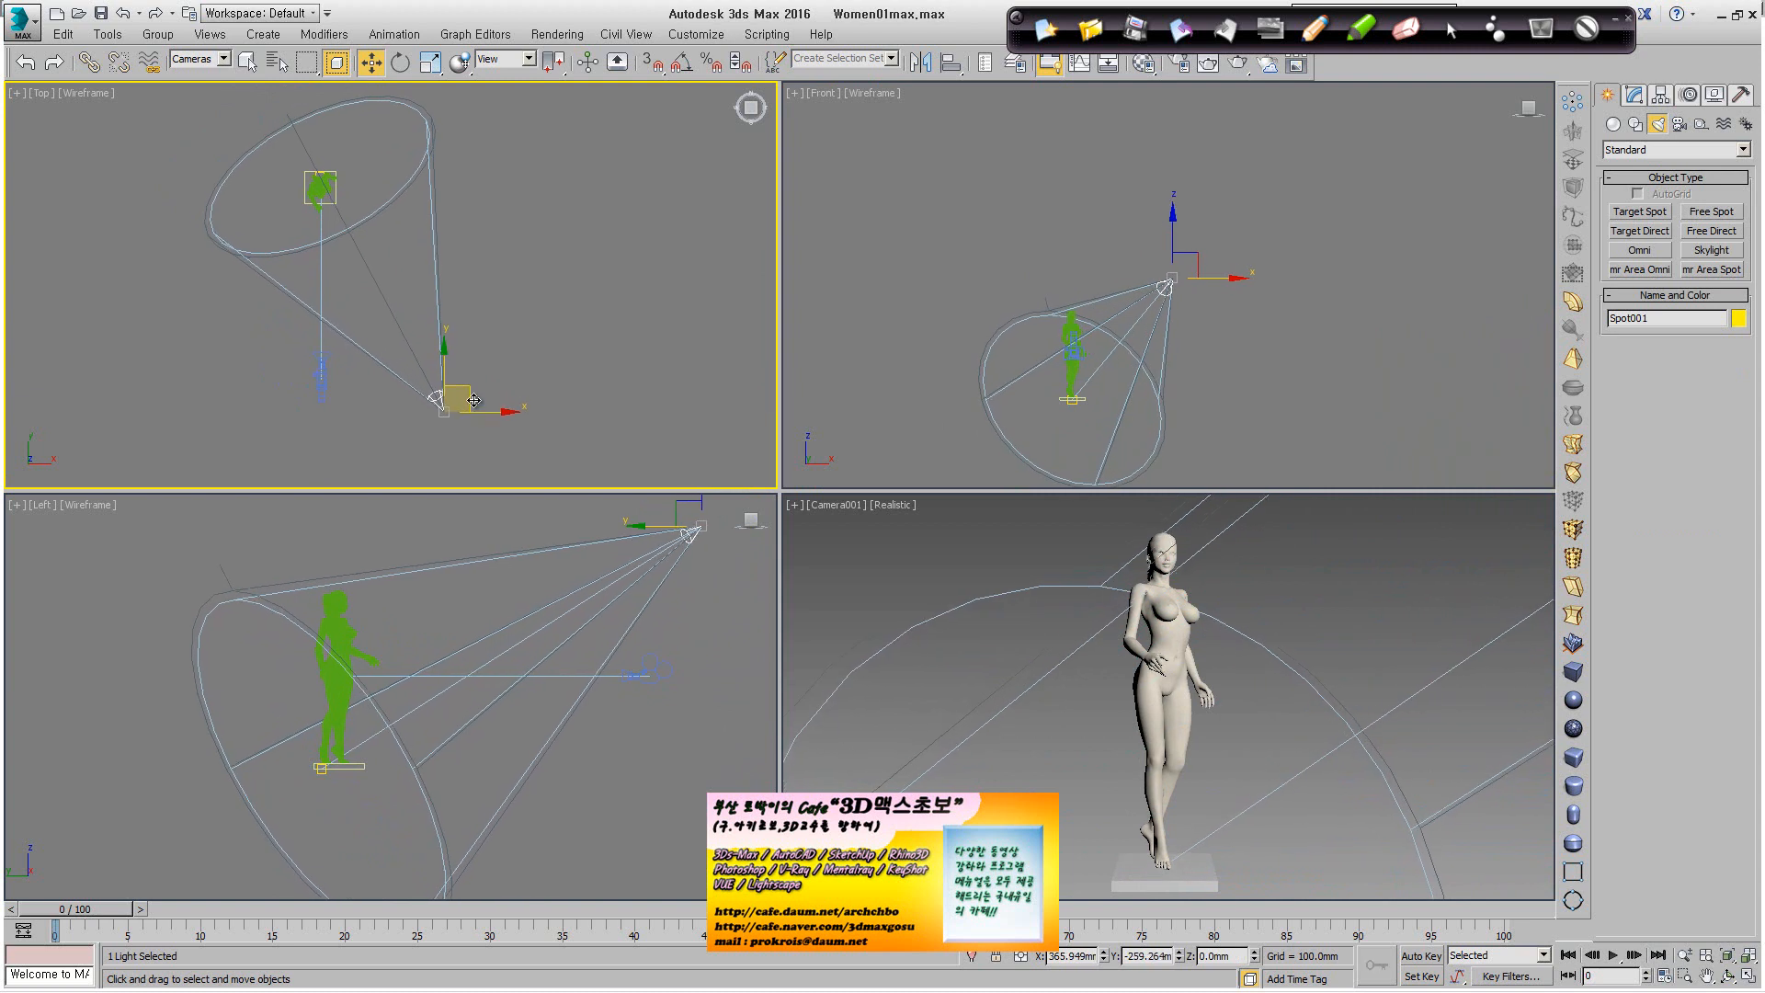
{"action": "left_click", "coordinate": [1312, 48]}
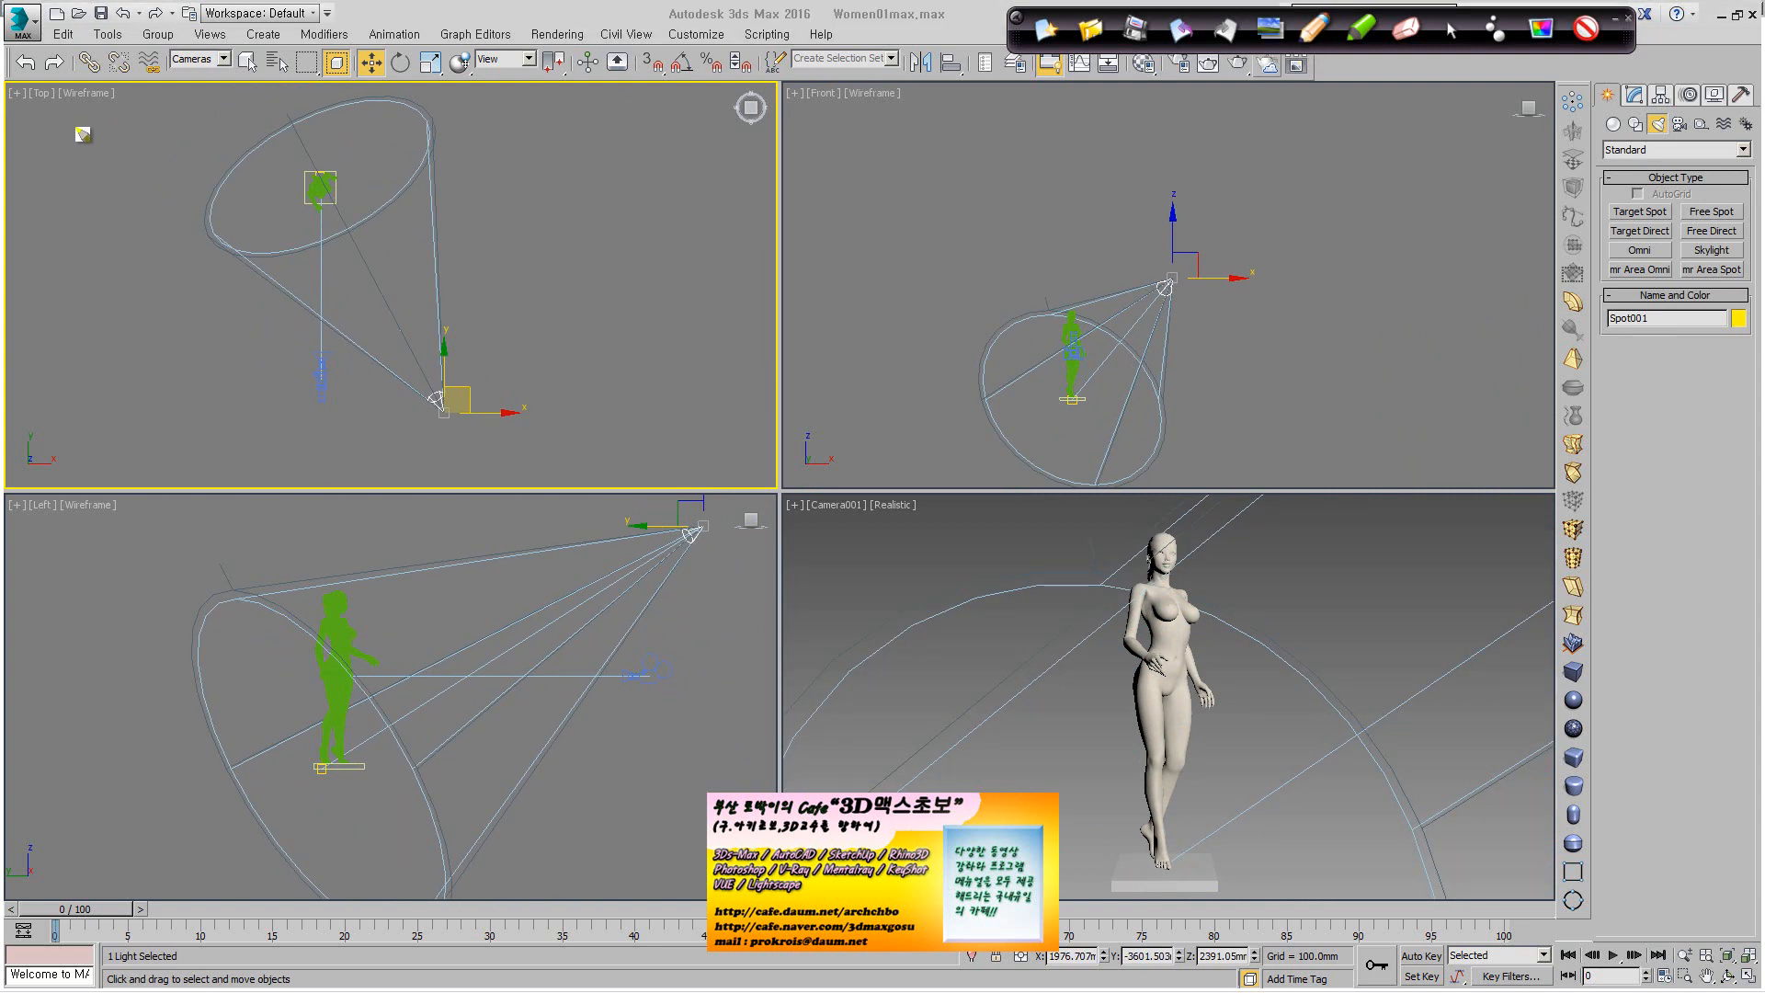
{"action": "mouse_move", "coordinate": [73, 130]}
{"action": "left_mouse_down"}
{"action": "mouse_move", "coordinate": [81, 147]}
{"action": "mouse_move", "coordinate": [125, 127]}
{"action": "mouse_move", "coordinate": [152, 161]}
{"action": "mouse_move", "coordinate": [269, 139]}
{"action": "left_mouse_up"}
{"action": "left_click_drag", "start_coordinate": [102, 206], "coordinate": [108, 386]}
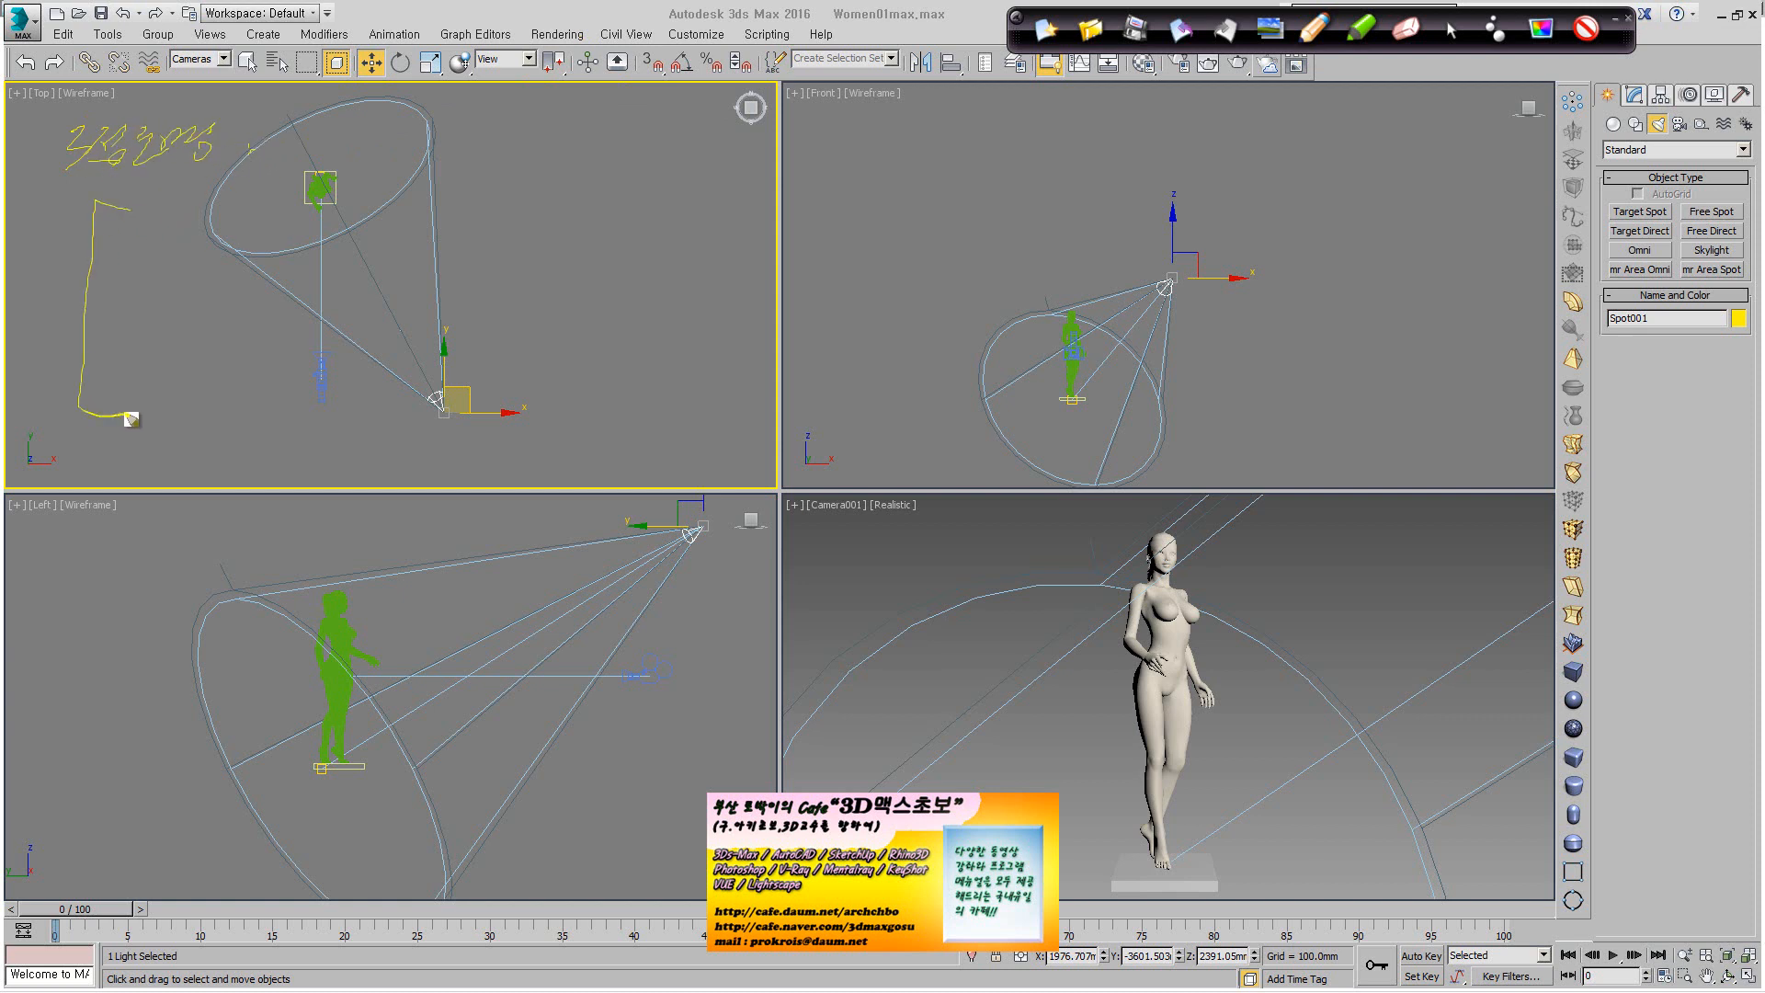
{"action": "left_click_drag", "start_coordinate": [87, 287], "coordinate": [104, 283]}
{"action": "mouse_move", "coordinate": [138, 174]}
{"action": "left_mouse_down"}
{"action": "mouse_move", "coordinate": [158, 221]}
{"action": "mouse_move", "coordinate": [209, 217]}
{"action": "mouse_move", "coordinate": [178, 266]}
{"action": "left_mouse_up"}
{"action": "mouse_move", "coordinate": [247, 170]}
{"action": "left_mouse_down"}
{"action": "mouse_move", "coordinate": [263, 224]}
{"action": "mouse_move", "coordinate": [359, 195]}
{"action": "left_mouse_up"}
{"action": "mouse_move", "coordinate": [168, 310]}
{"action": "left_mouse_down"}
{"action": "mouse_move", "coordinate": [128, 292]}
{"action": "mouse_move", "coordinate": [236, 303]}
{"action": "mouse_move", "coordinate": [362, 276]}
{"action": "mouse_move", "coordinate": [306, 340]}
{"action": "left_mouse_up"}
{"action": "mouse_move", "coordinate": [138, 377]}
{"action": "left_mouse_down"}
{"action": "mouse_move", "coordinate": [131, 427]}
{"action": "mouse_move", "coordinate": [260, 428]}
{"action": "mouse_move", "coordinate": [341, 401]}
{"action": "mouse_move", "coordinate": [357, 427]}
{"action": "mouse_move", "coordinate": [476, 382]}
{"action": "left_mouse_up"}
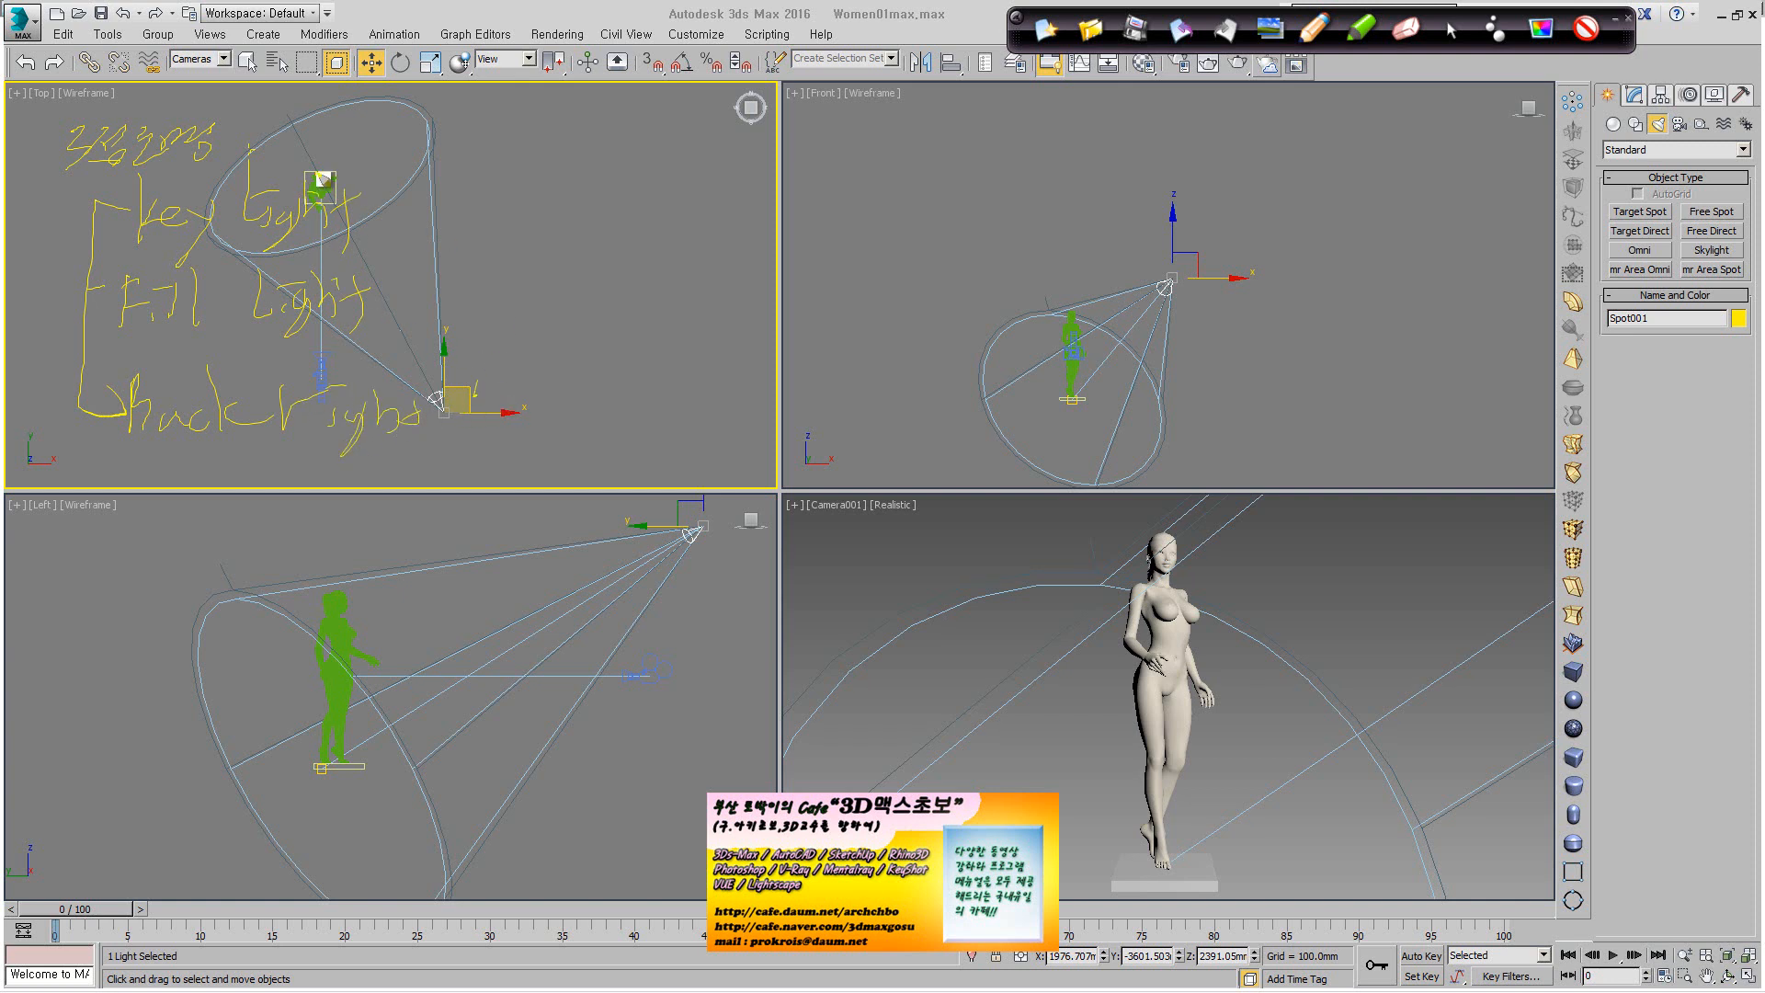
{"action": "left_click_drag", "start_coordinate": [263, 113], "coordinate": [284, 124]}
{"action": "left_click_drag", "start_coordinate": [506, 191], "coordinate": [507, 199]}
{"action": "mouse_move", "coordinate": [155, 133]}
{"action": "left_mouse_down"}
{"action": "mouse_move", "coordinate": [51, 180]}
{"action": "mouse_move", "coordinate": [478, 124]}
{"action": "left_mouse_up"}
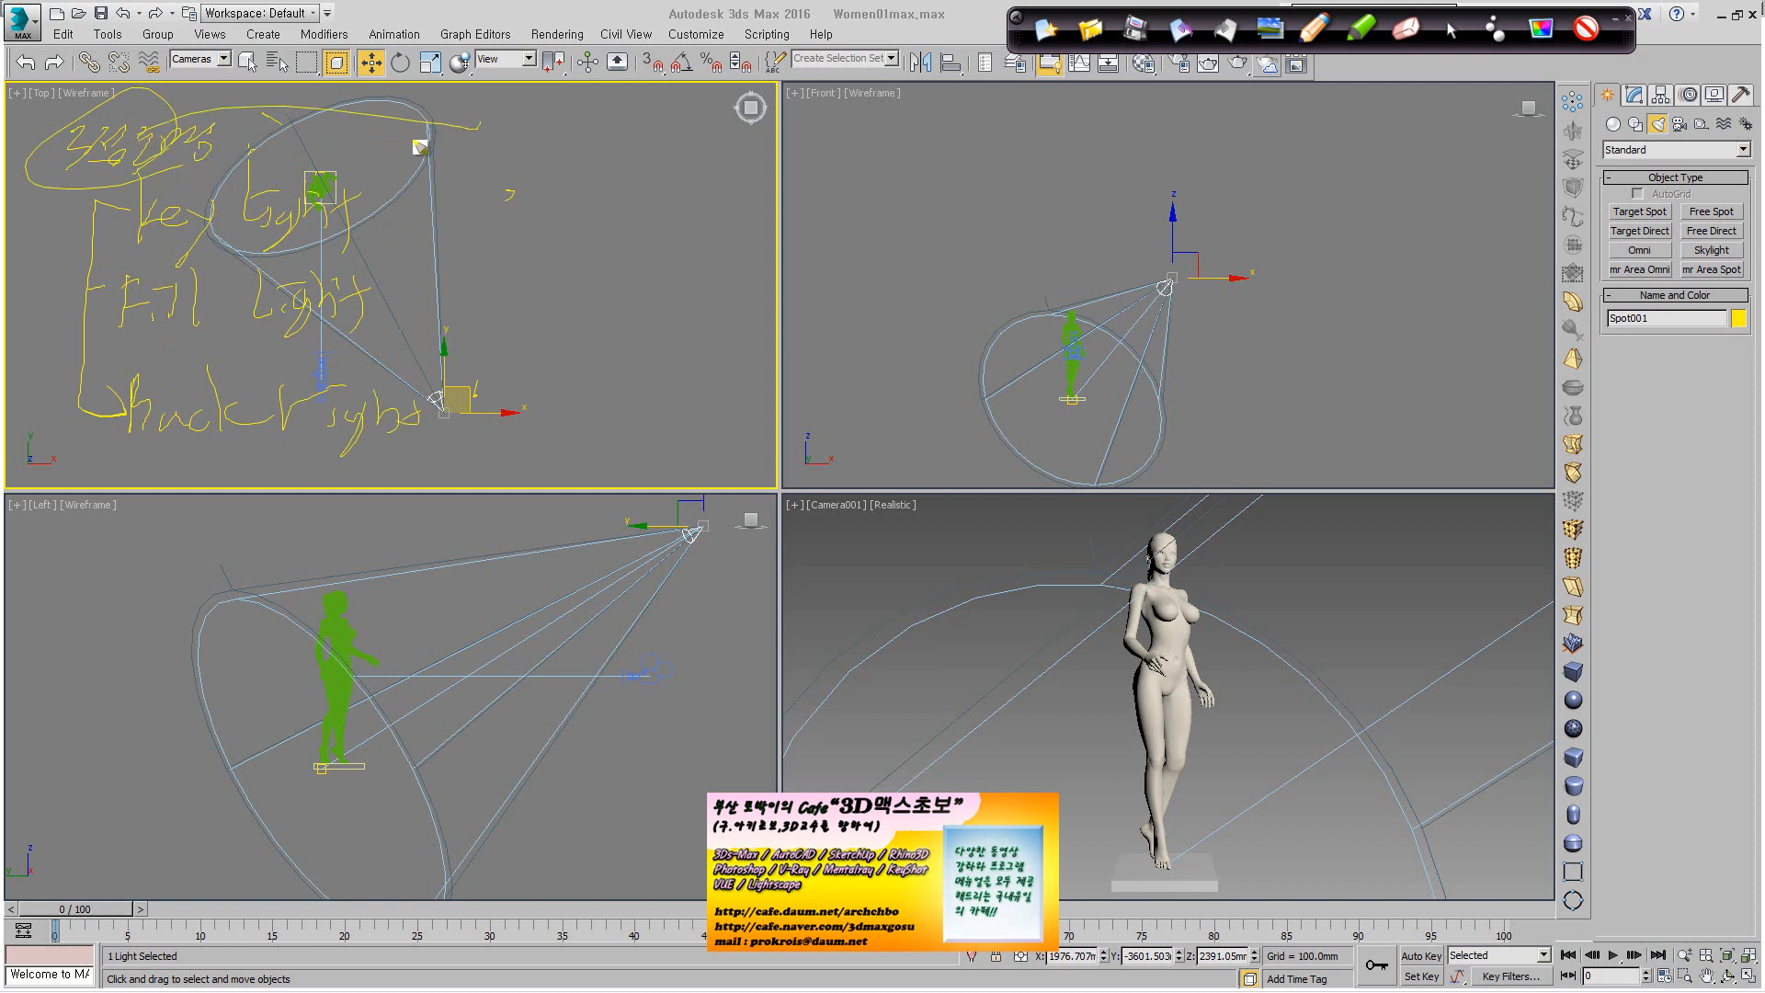
{"action": "left_click_drag", "start_coordinate": [319, 445], "coordinate": [401, 476]}
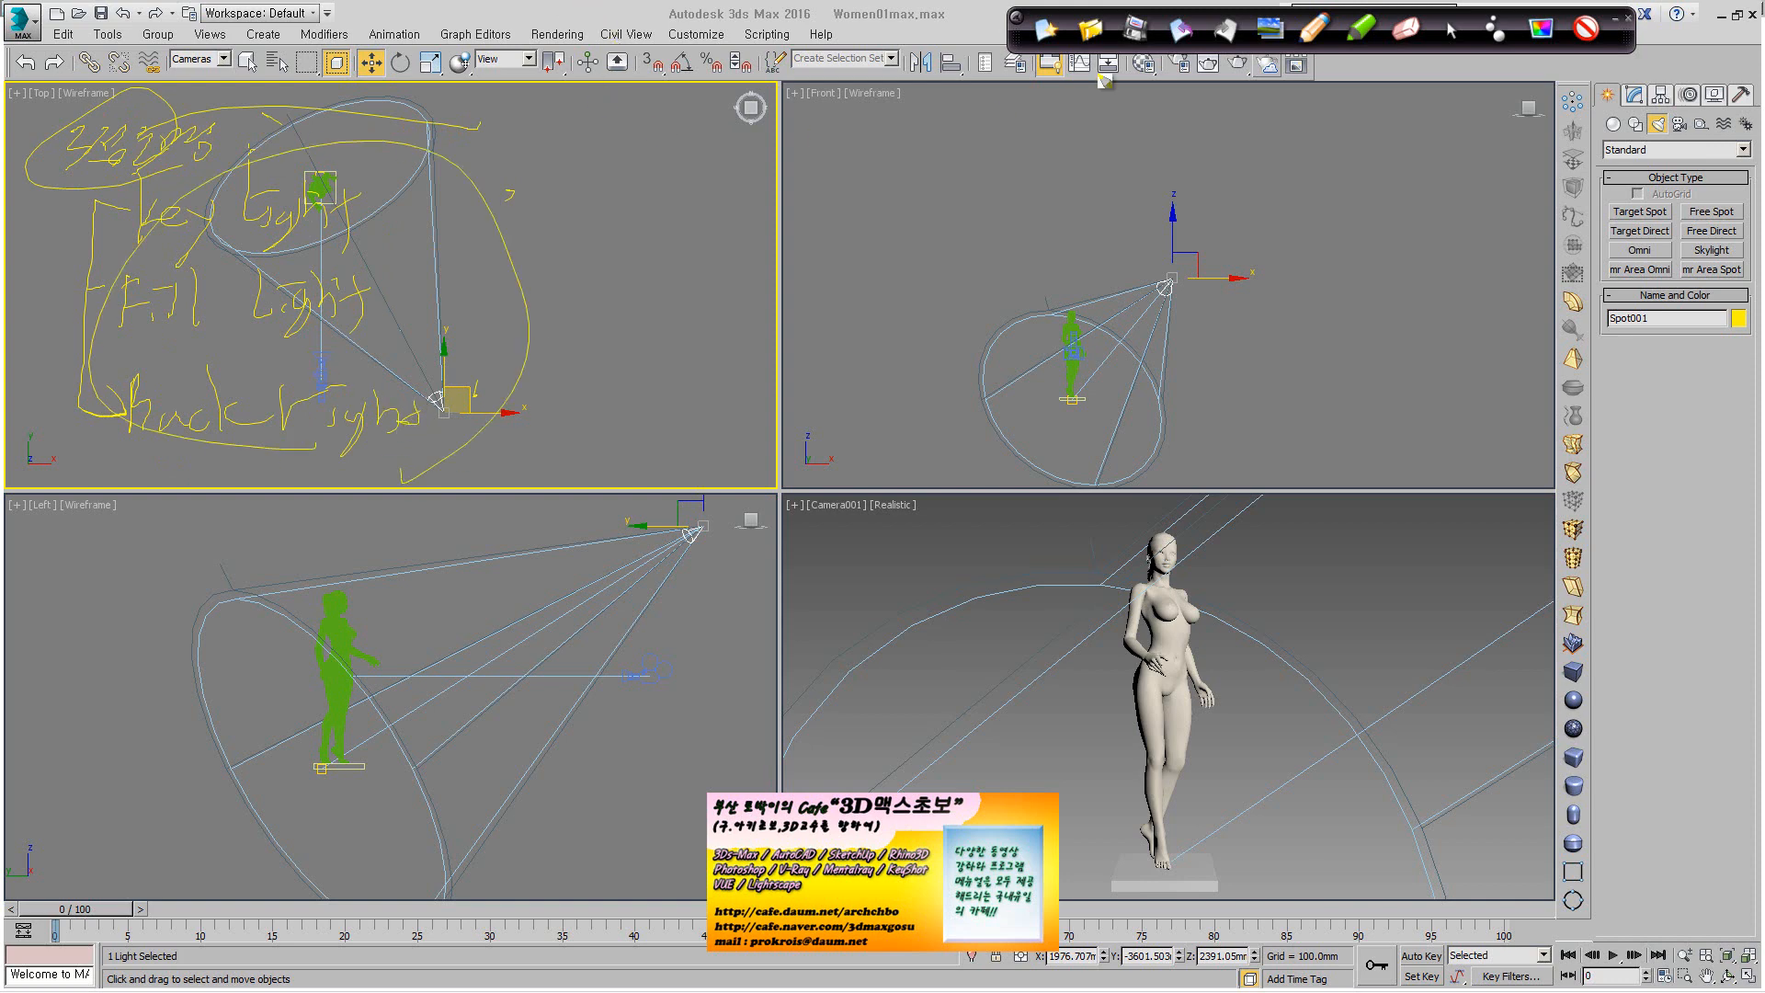
{"action": "left_click", "coordinate": [1449, 33]}
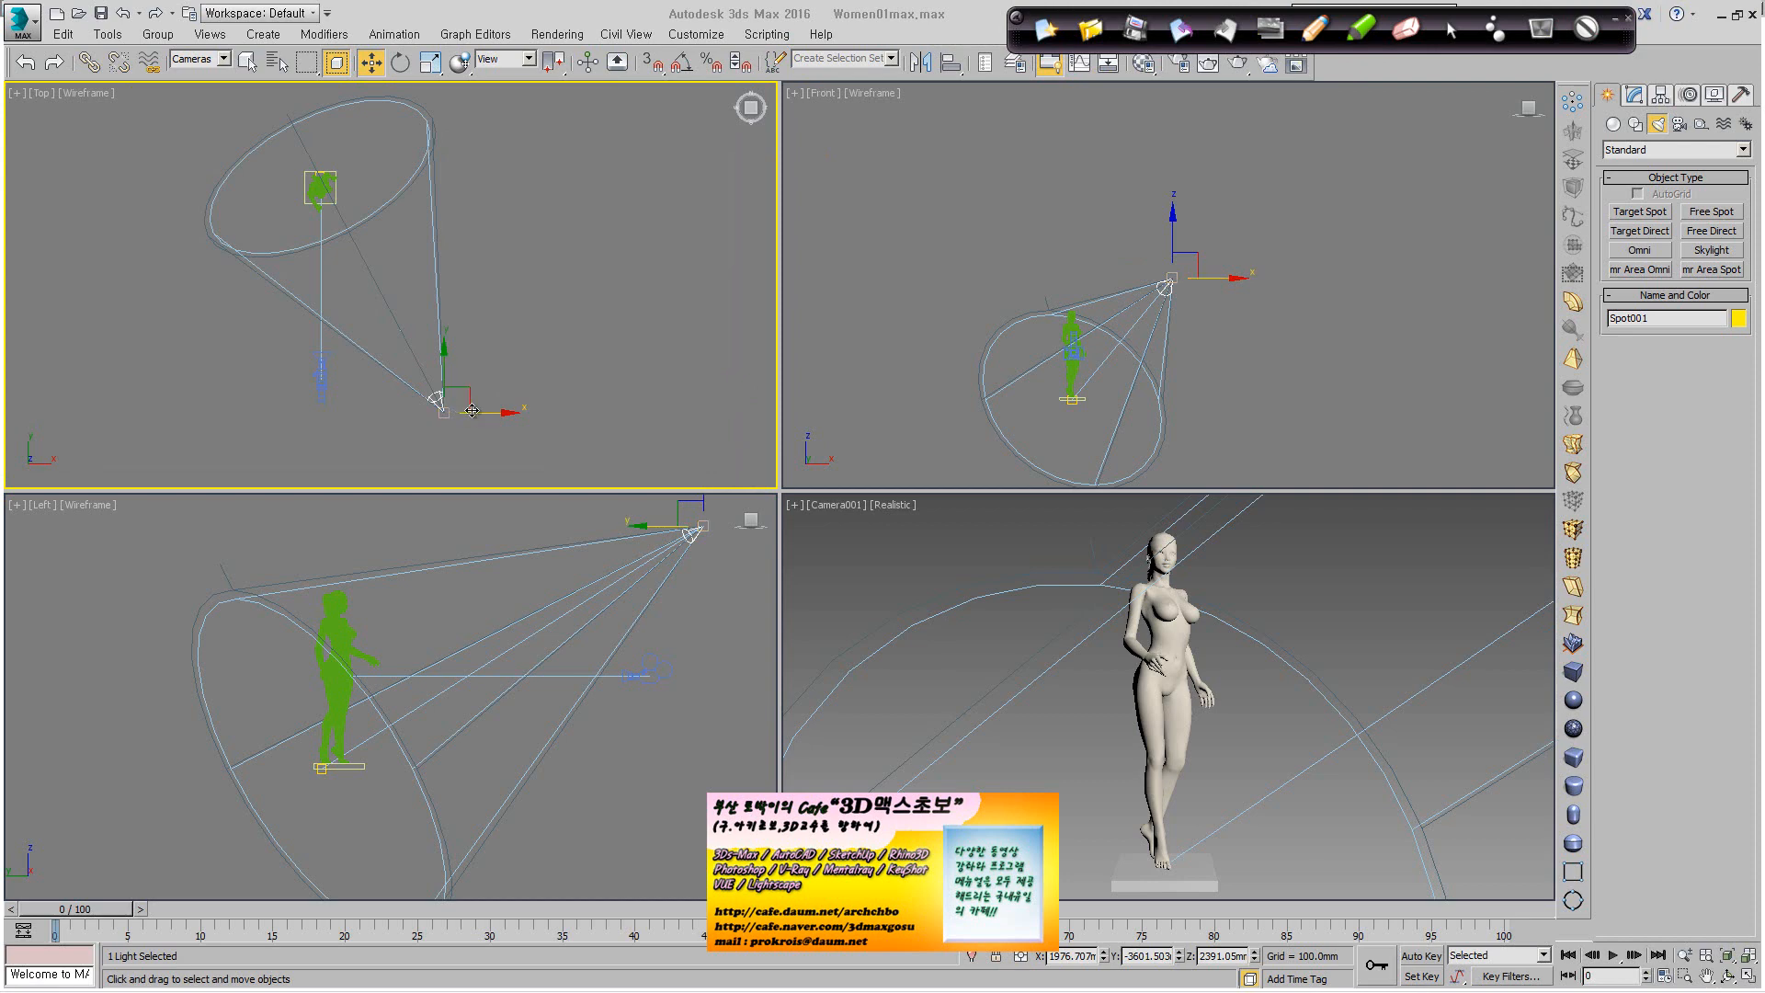
Turn on shadows in the spotlight's general parameters.
{"action": "left_click", "coordinate": [1634, 95]}
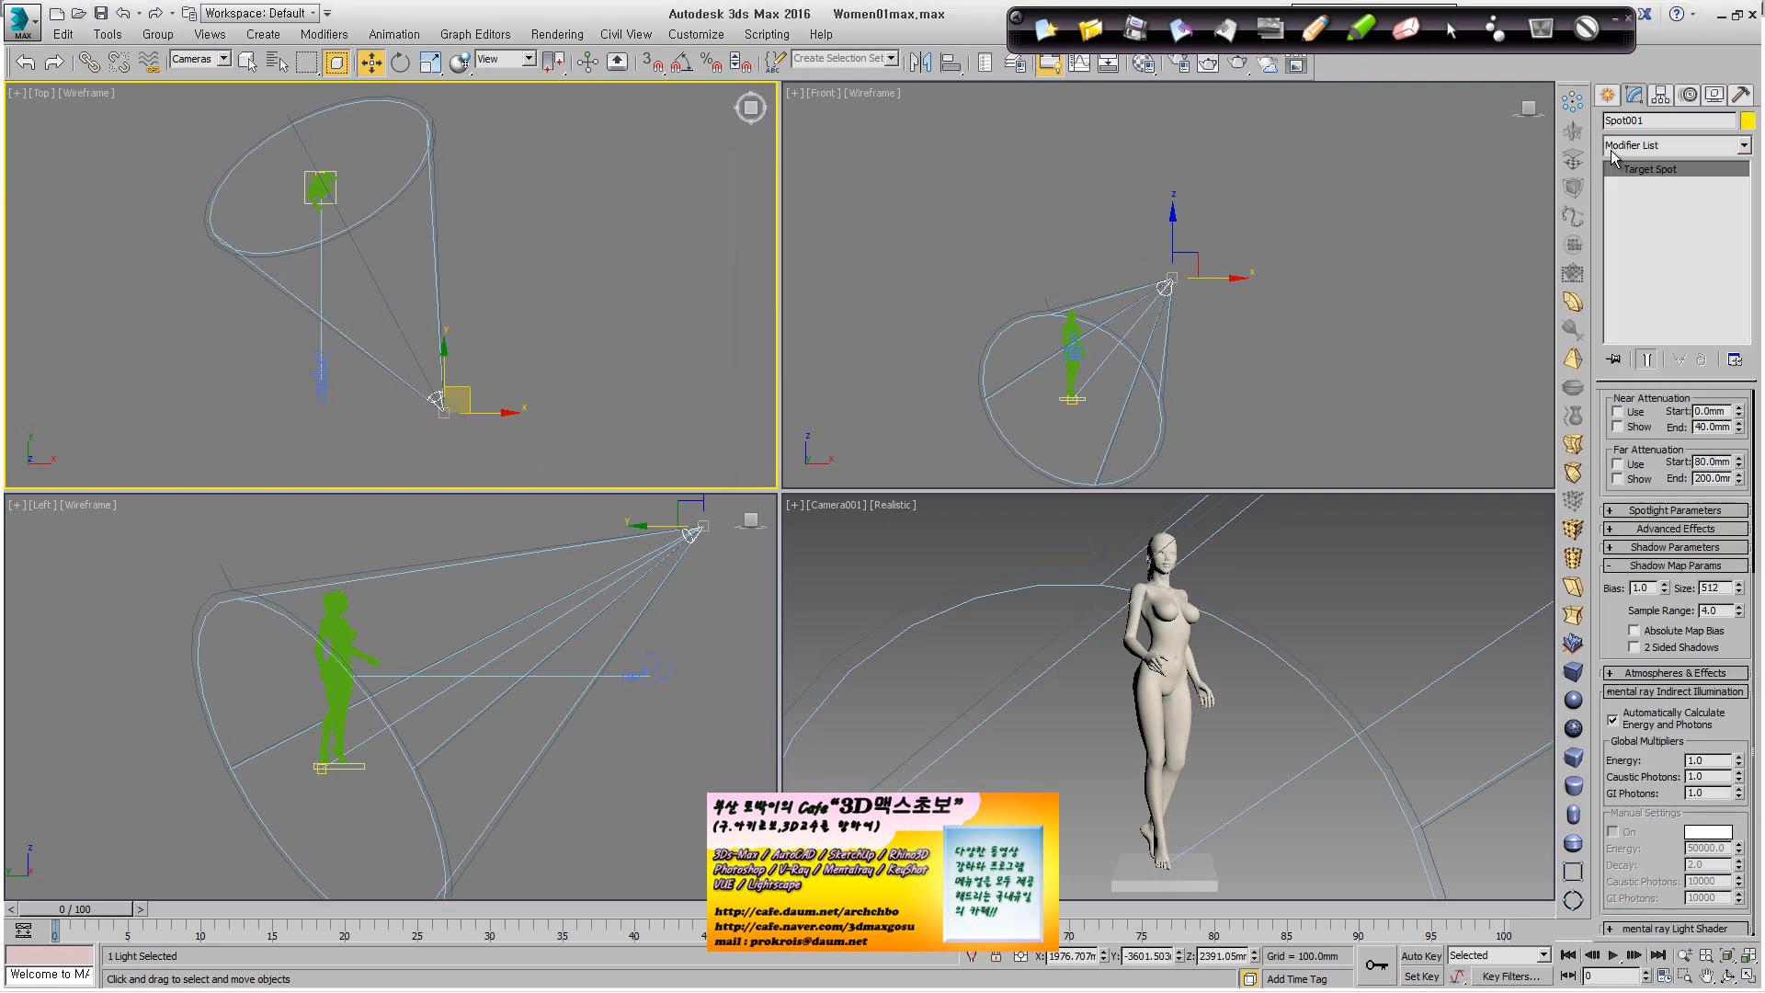
{"action": "scroll", "coordinate": [1643, 434], "scroll_direction": "up", "scroll_amount": 5}
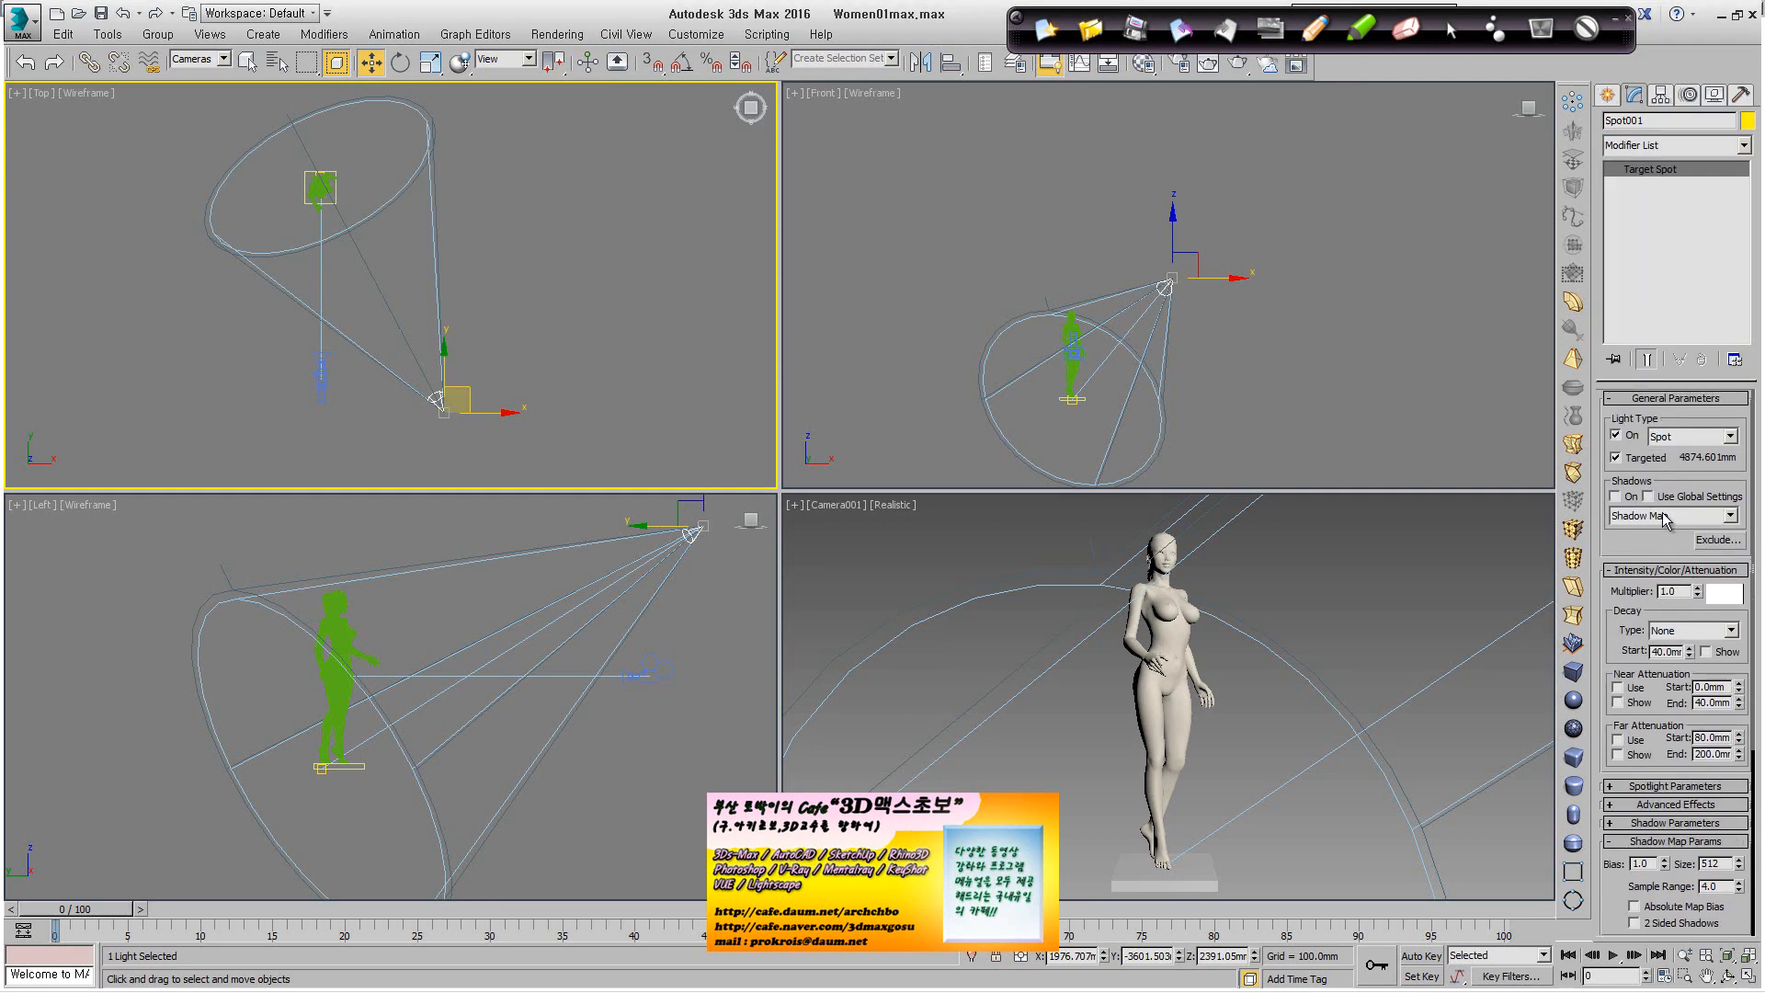
{"action": "left_click", "coordinate": [1617, 497]}
Create a ground plane in the Top view, about 22497 mm long and 29000 mm wide, surrounding the figure, camera and spotlight.
{"action": "left_click", "coordinate": [1607, 95]}
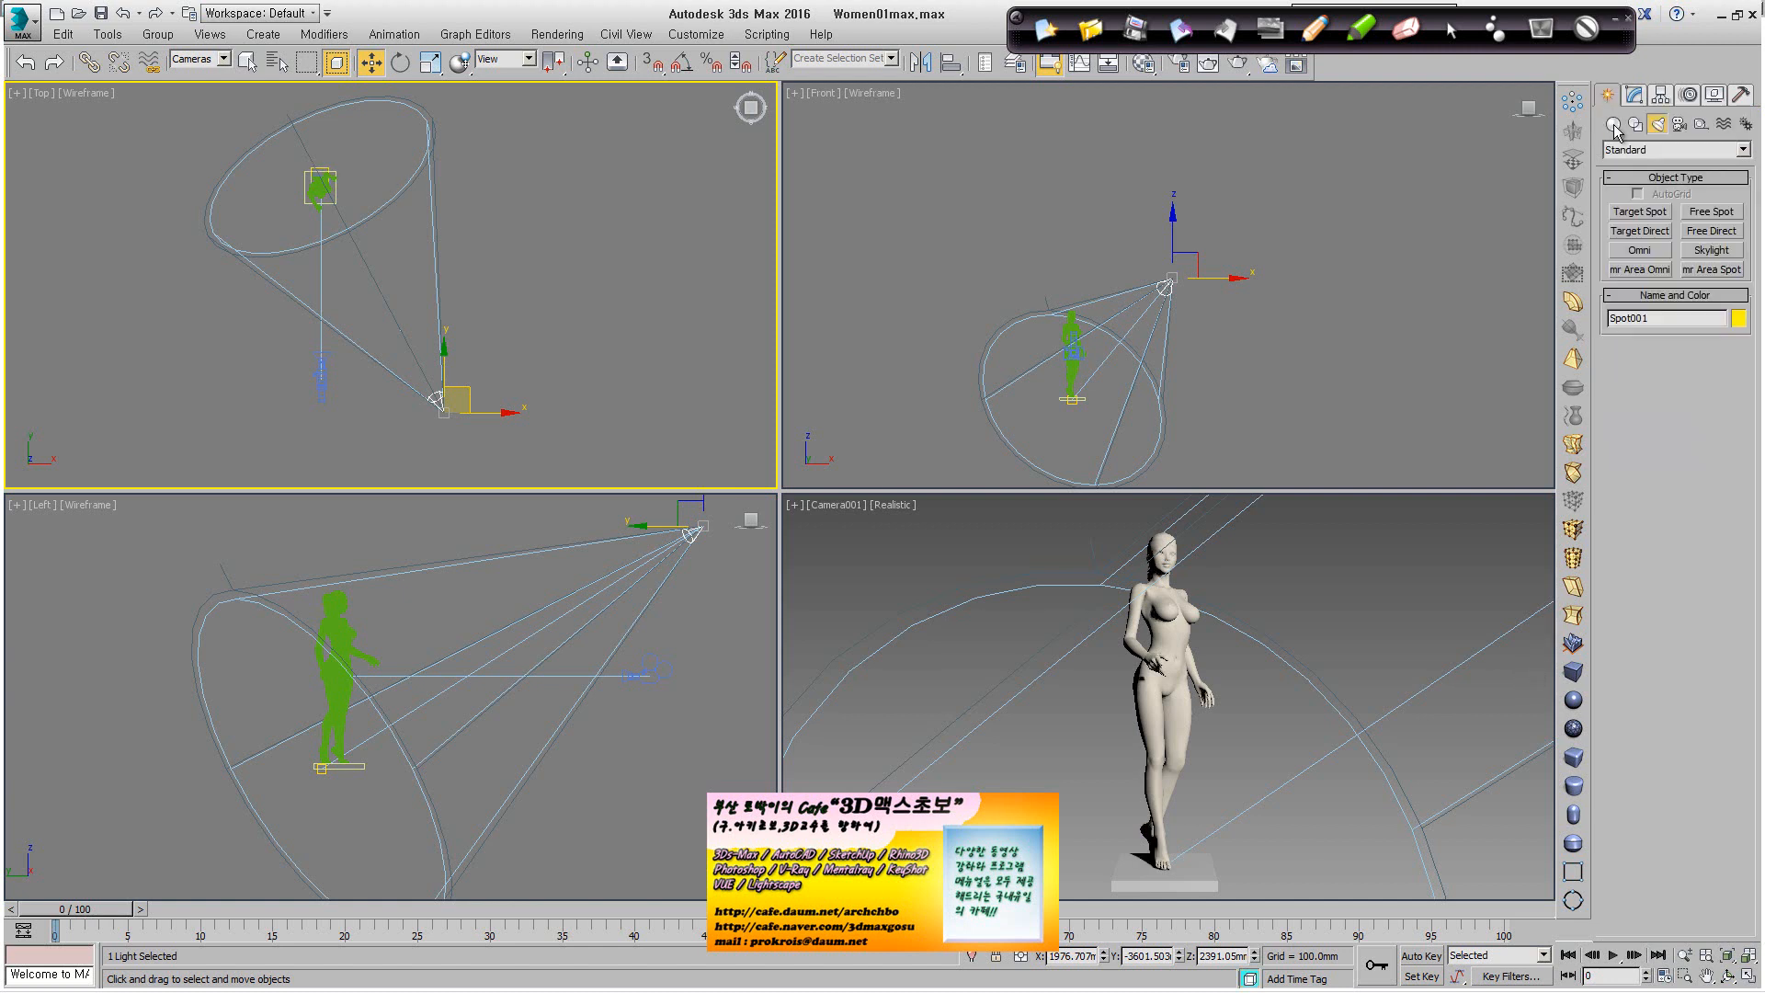
{"action": "left_click", "coordinate": [1614, 124]}
{"action": "left_click", "coordinate": [1711, 288]}
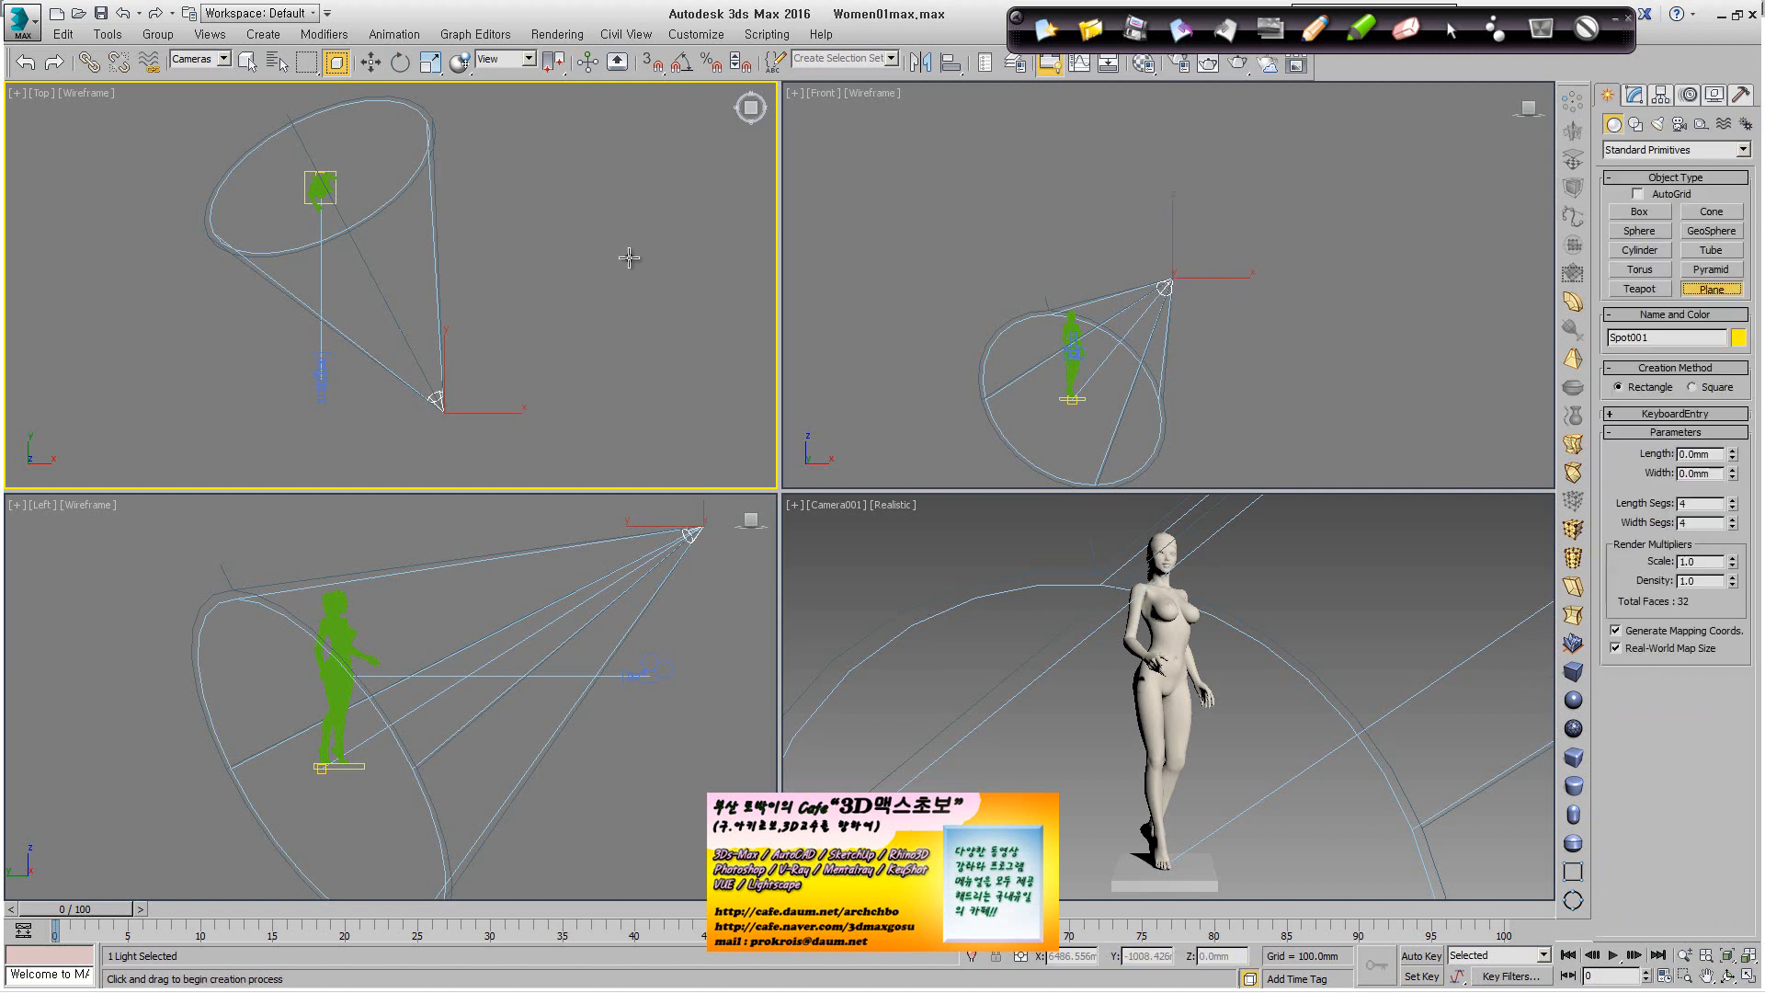
{"action": "scroll", "coordinate": [631, 260], "scroll_direction": "down", "scroll_amount": 3}
{"action": "middle_click_drag", "start_coordinate": [631, 260], "coordinate": [422, 289]}
{"action": "scroll", "coordinate": [556, 391], "scroll_direction": "down", "scroll_amount": 3}
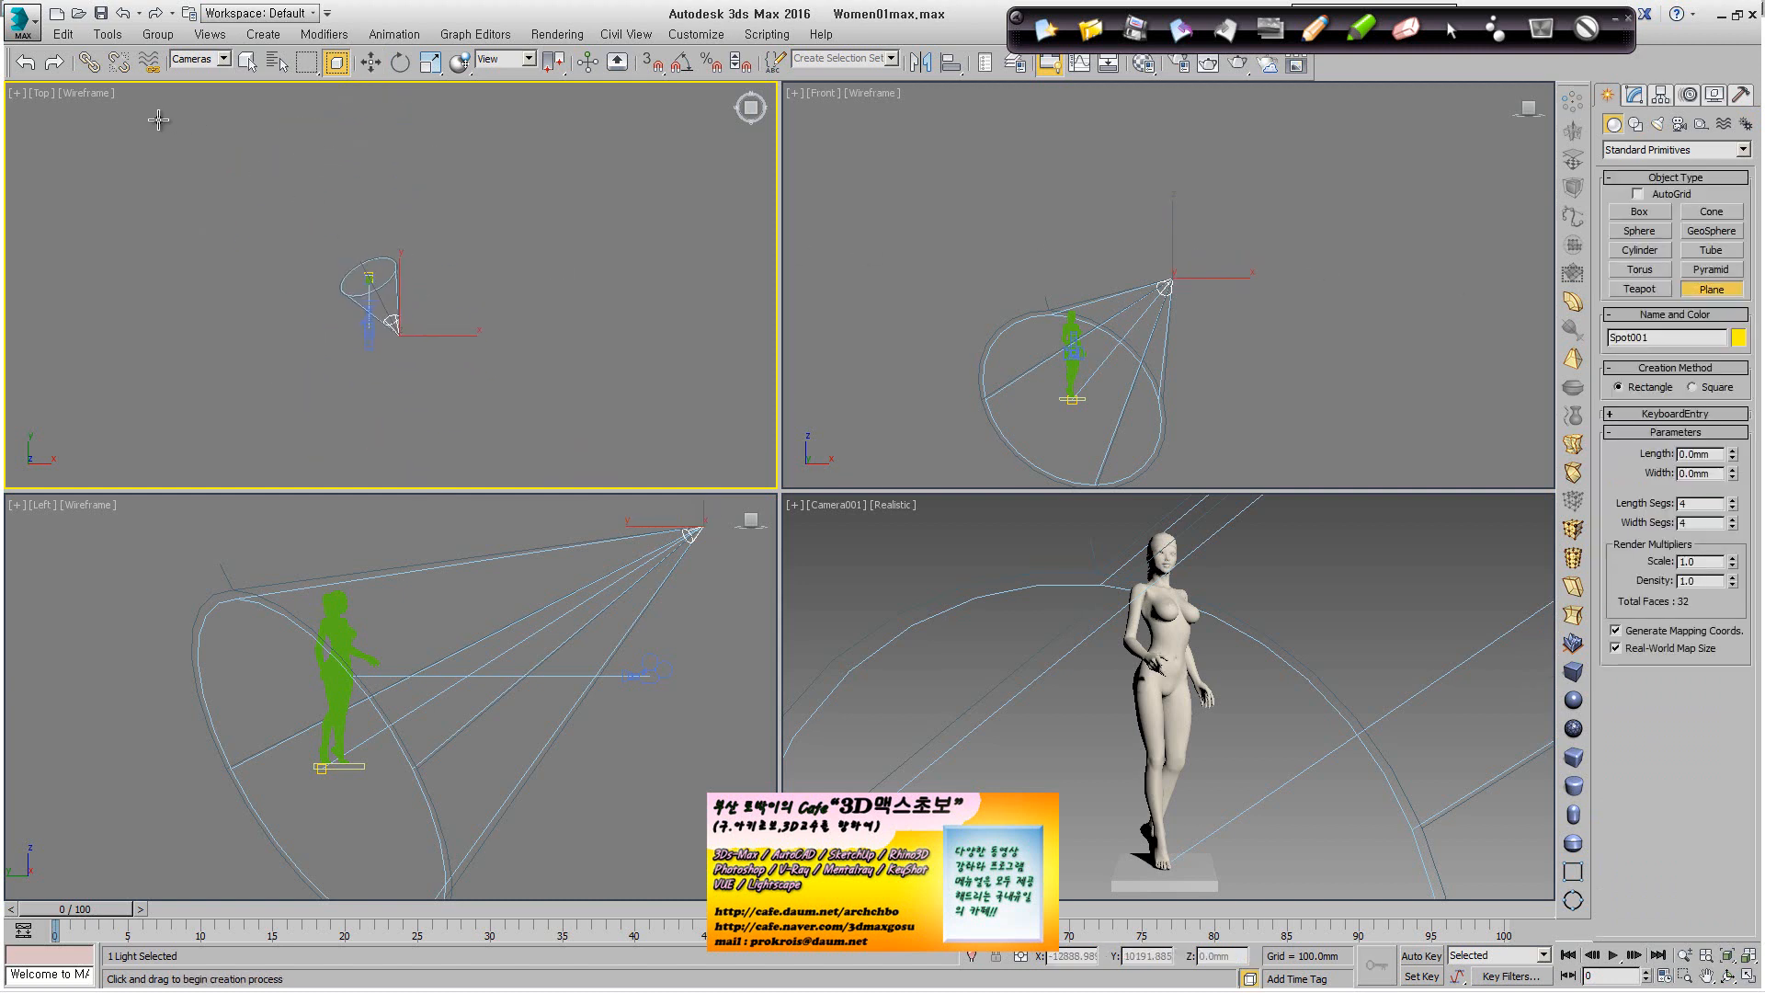
{"action": "left_click_drag", "start_coordinate": [148, 111], "coordinate": [604, 463]}
{"action": "right_click", "coordinate": [1057, 731]}
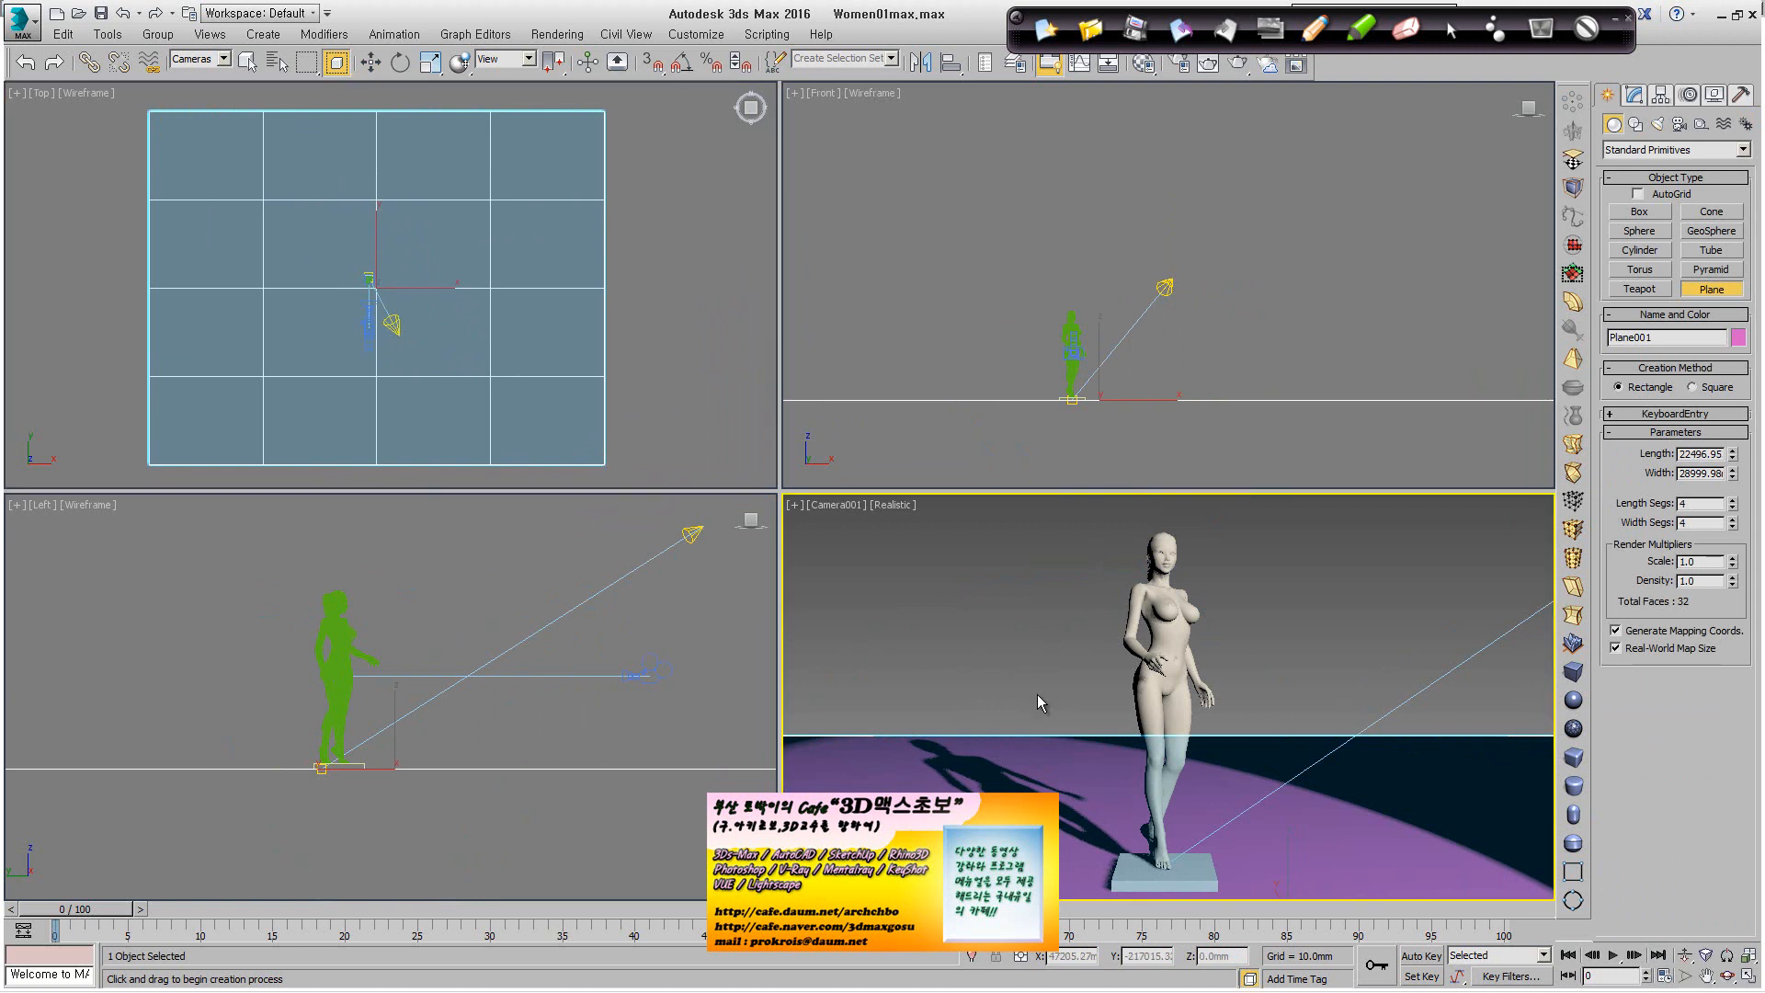
{"action": "left_click", "coordinate": [1052, 764]}
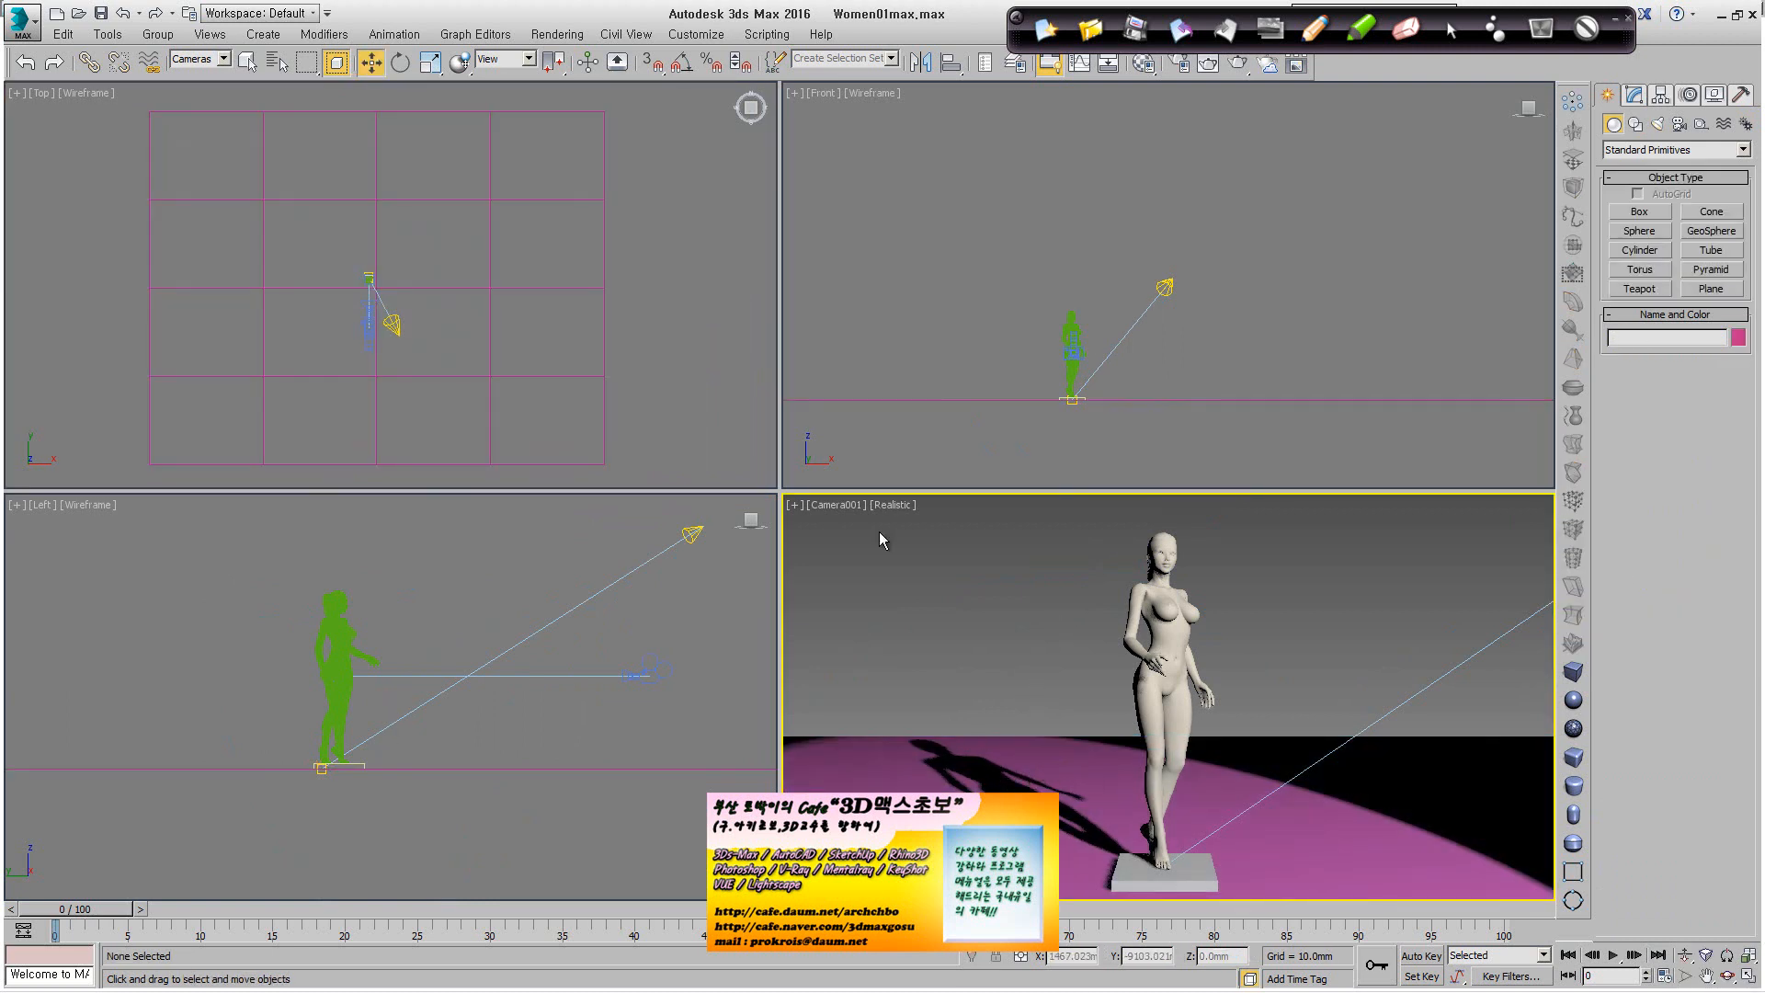
Switch the camera view to Shaded display and set the selection filter to All.
{"action": "left_click", "coordinate": [892, 505]}
{"action": "left_click", "coordinate": [912, 544]}
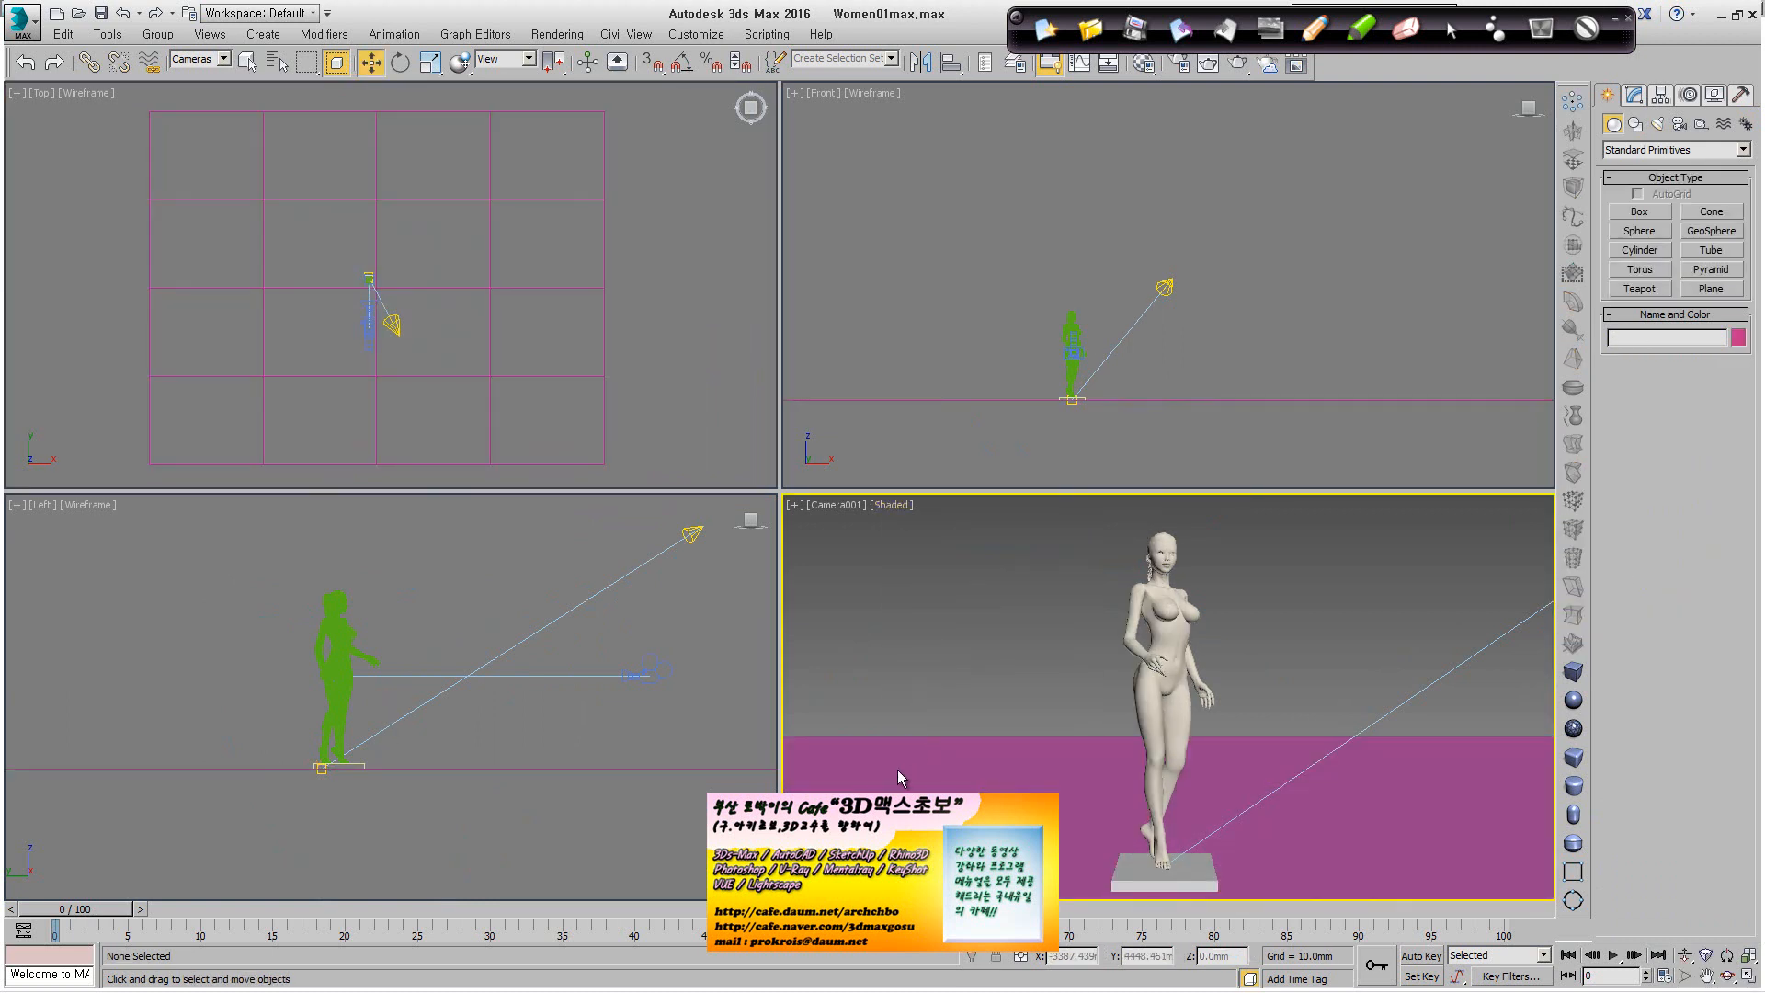
{"action": "left_click", "coordinate": [198, 61]}
{"action": "left_click", "coordinate": [198, 73]}
Assign the plain grey sample material to the ground plane and deselect it.
{"action": "left_click", "coordinate": [890, 760]}
{"action": "left_click", "coordinate": [1144, 64]}
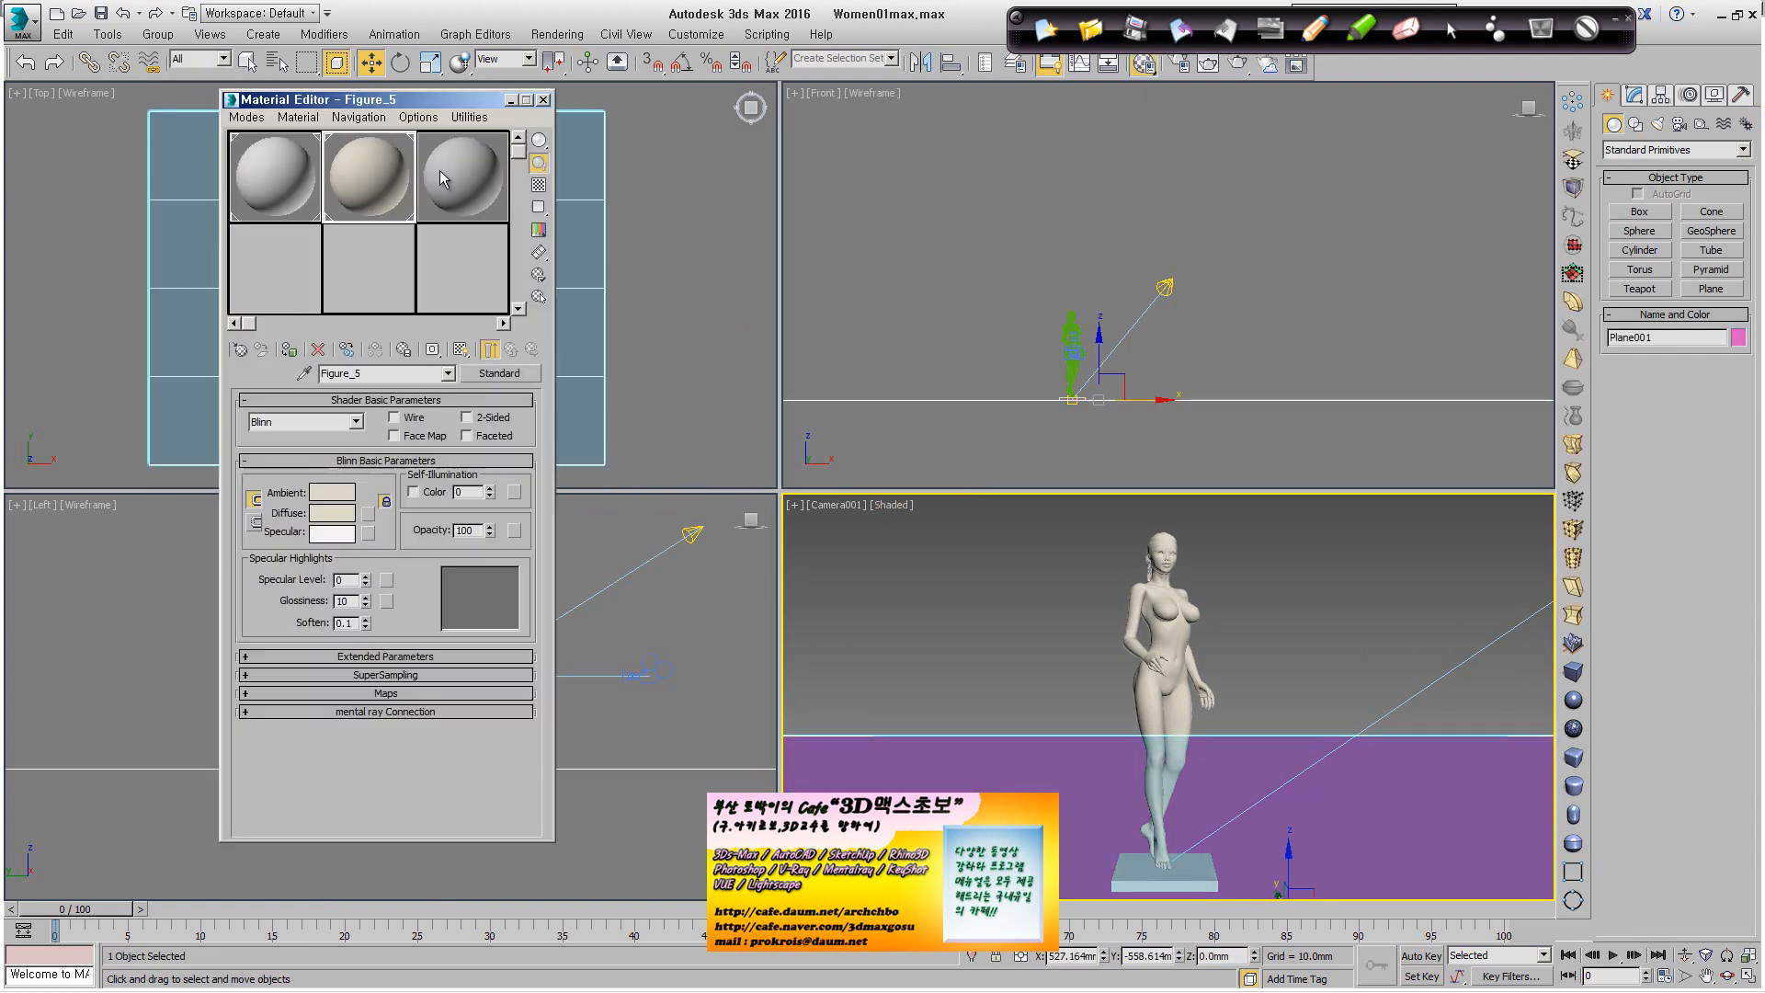
{"action": "left_click", "coordinate": [288, 349]}
{"action": "left_click", "coordinate": [543, 99]}
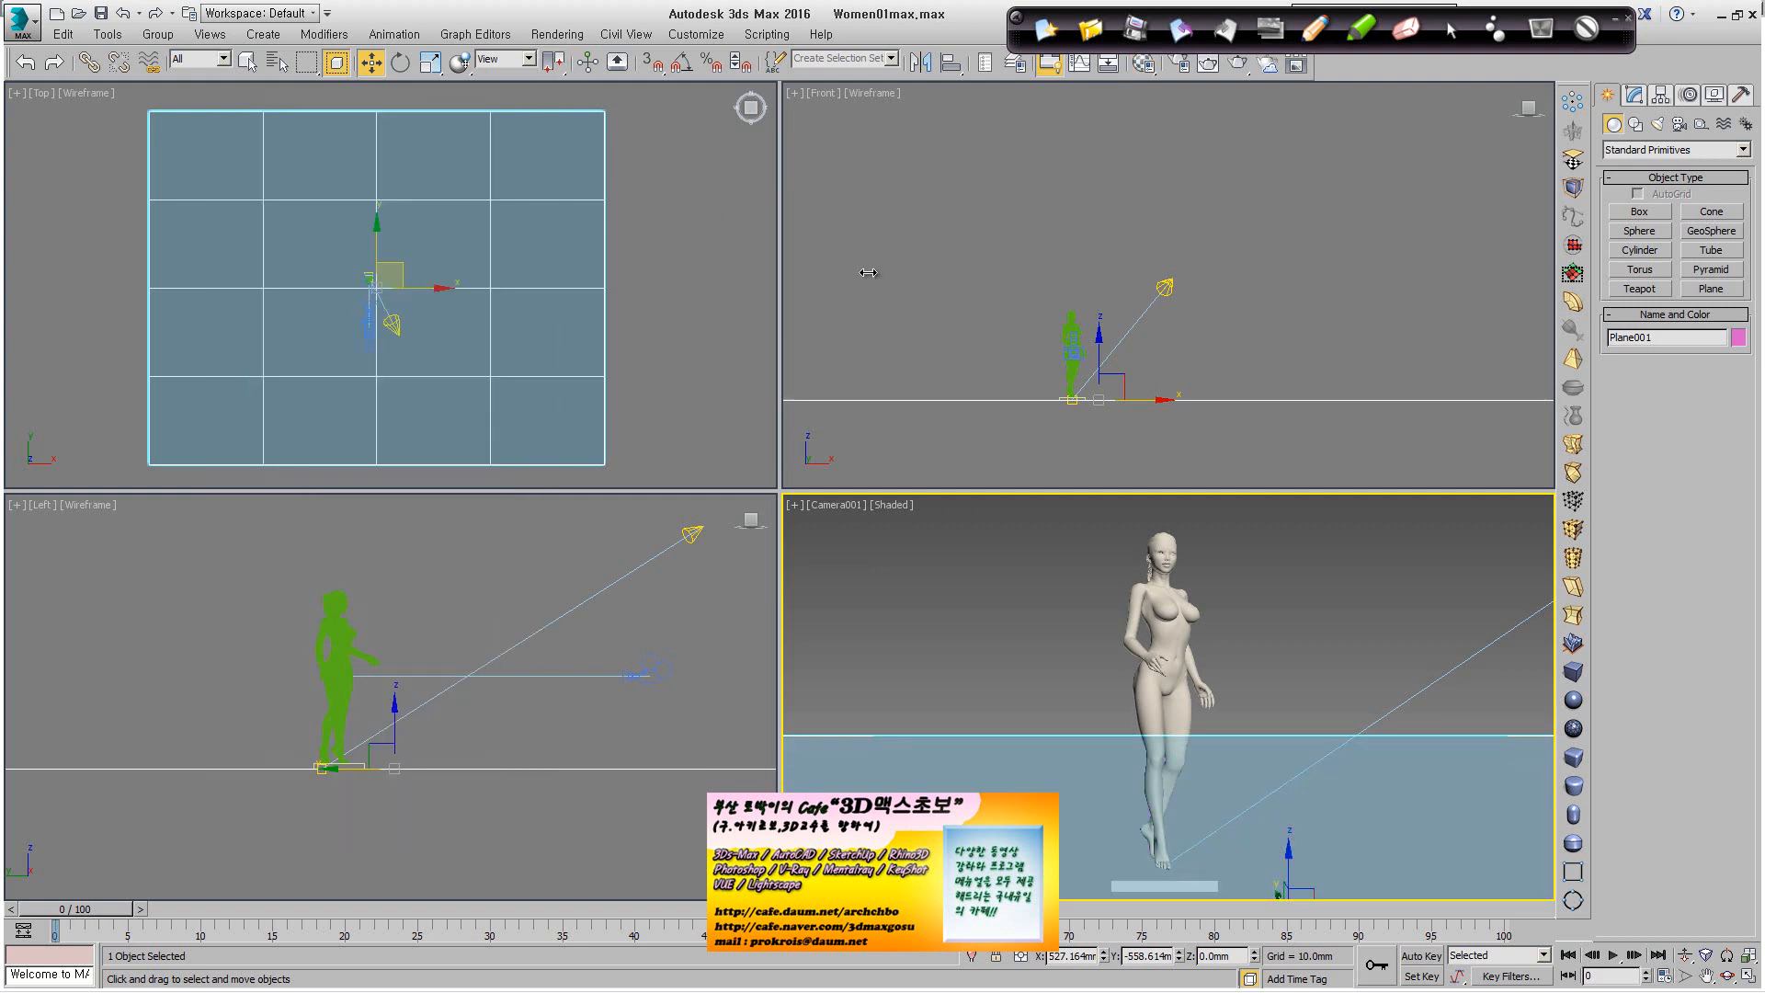
{"action": "left_click", "coordinate": [1026, 419]}
Lighten the diffuse color of the figure's Figure_5 material to RGB 209, 200, 181.
{"action": "left_click", "coordinate": [1179, 637]}
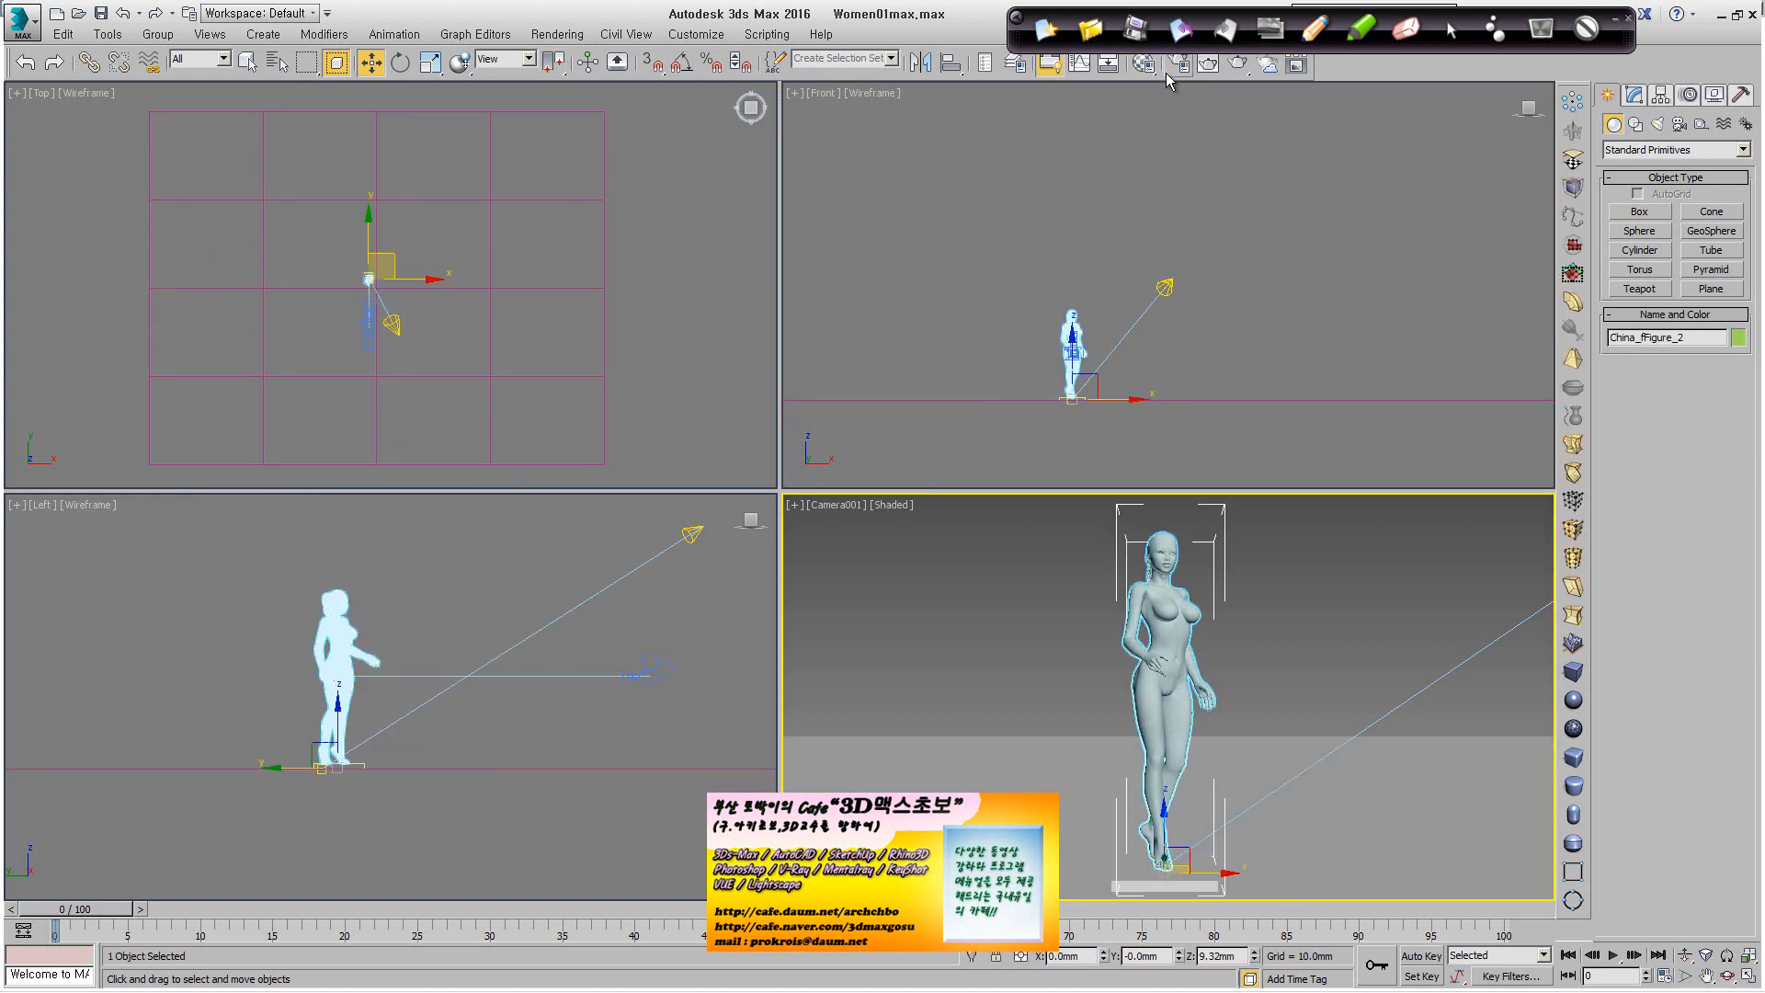
{"action": "left_click", "coordinate": [1144, 64]}
{"action": "left_click", "coordinate": [372, 165]}
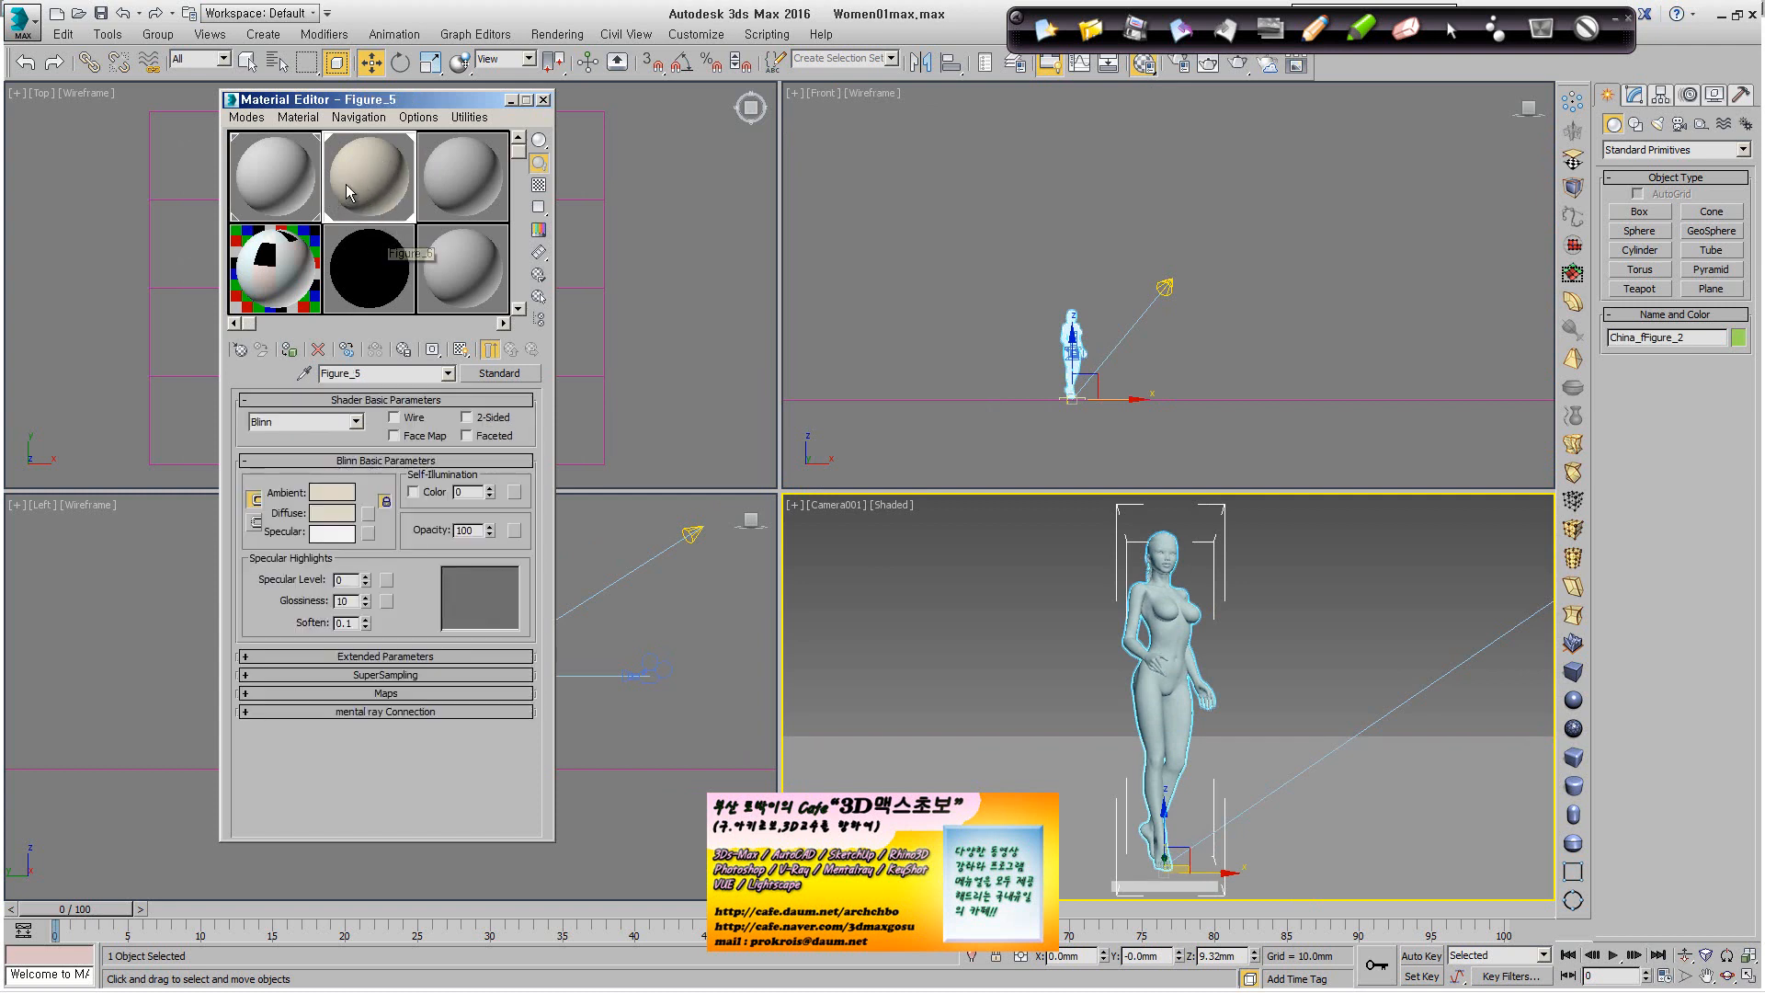
{"action": "left_click", "coordinate": [334, 513]}
{"action": "left_click_drag", "start_coordinate": [543, 214], "coordinate": [543, 214]}
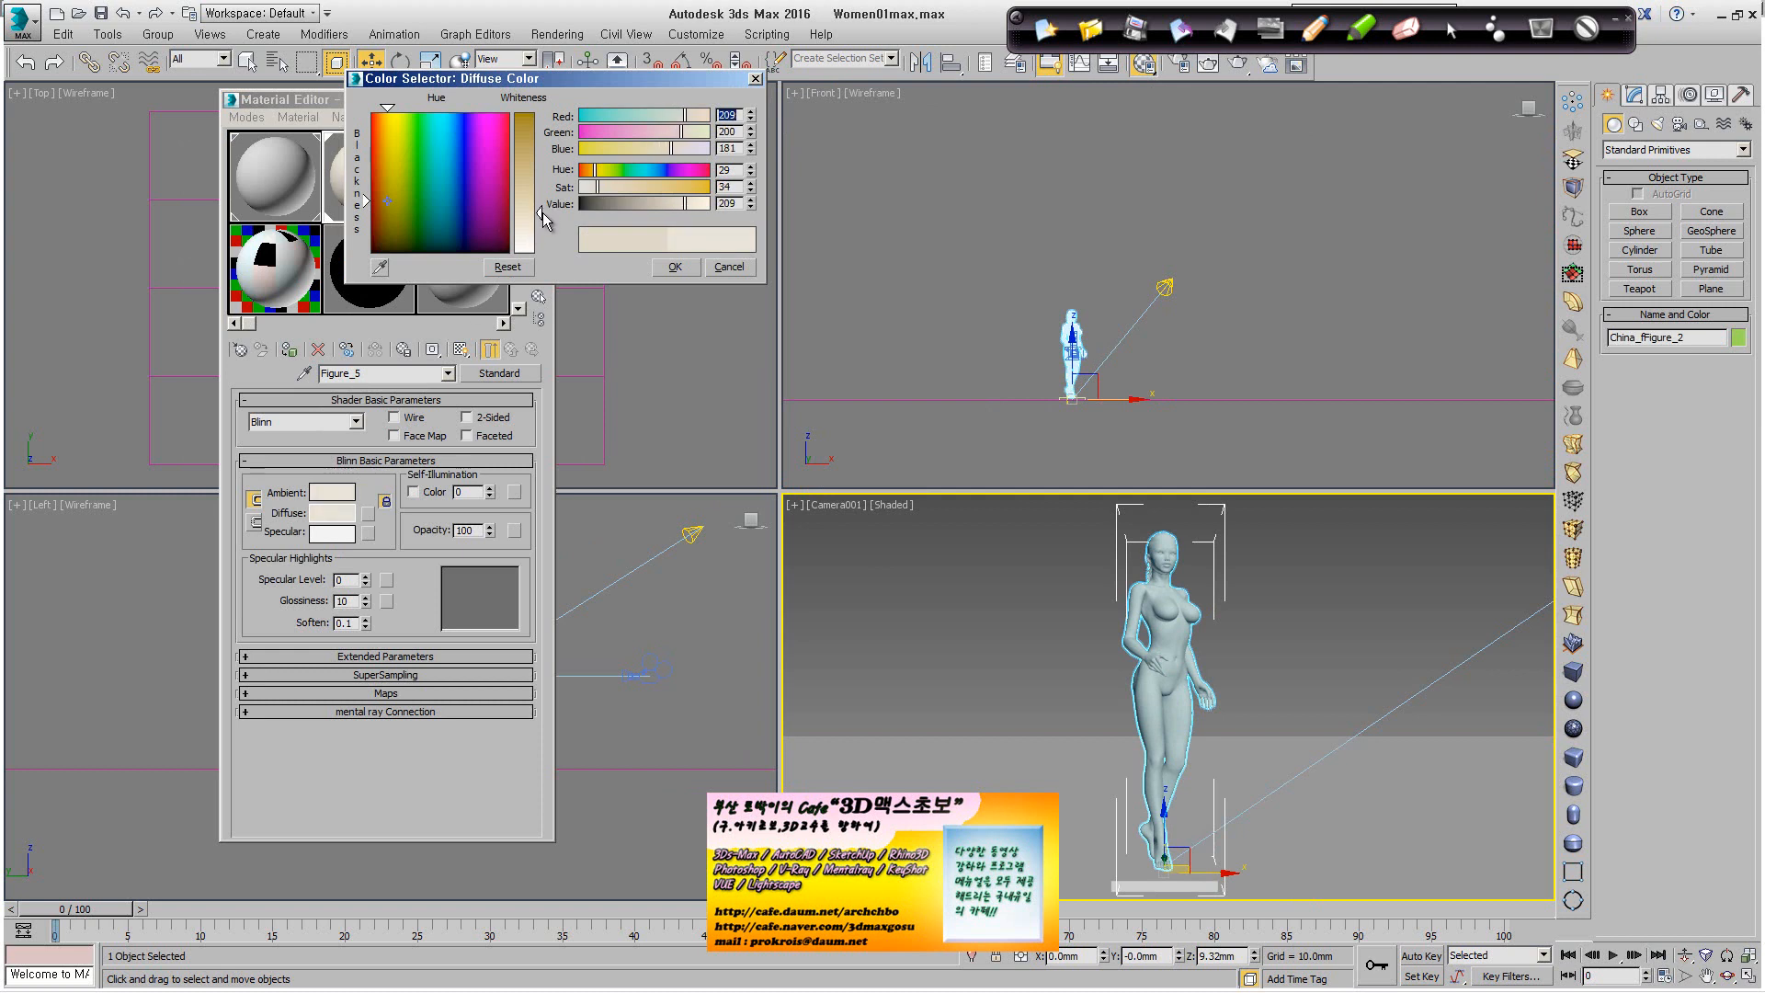
{"action": "left_click", "coordinate": [663, 268]}
{"action": "left_click", "coordinate": [543, 99]}
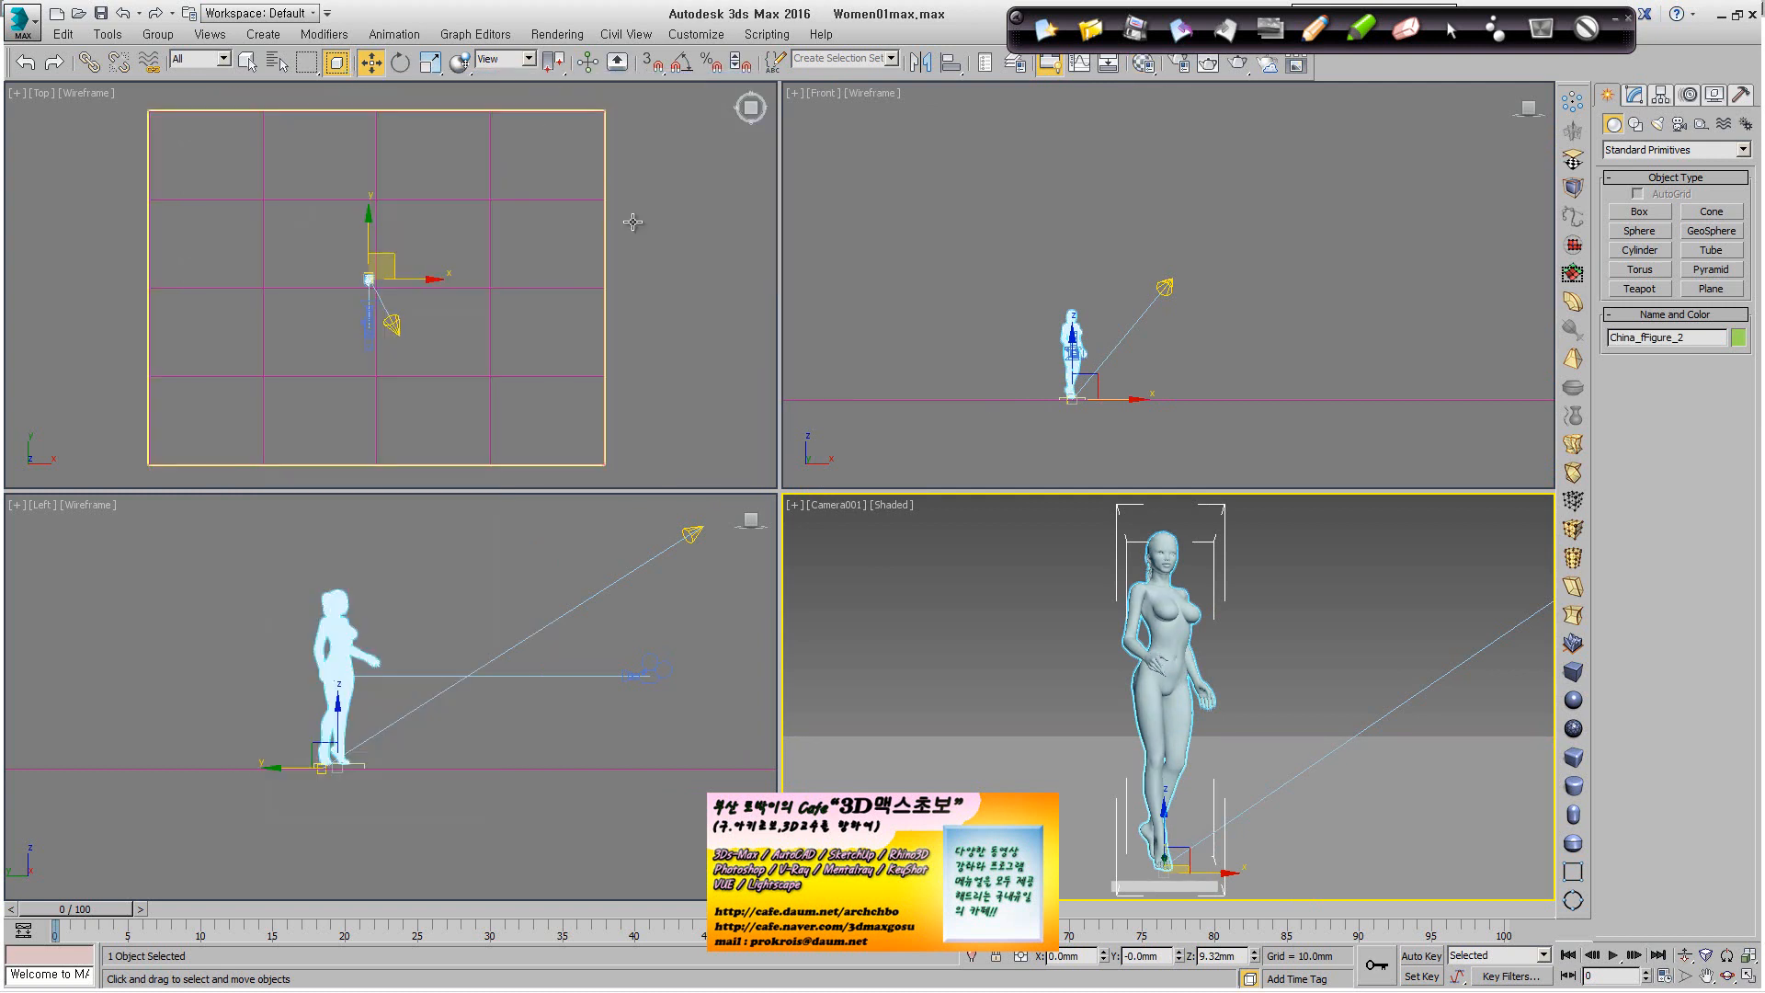
Select the target spotlight in the Front view and show its light parameters.
{"action": "right_click", "coordinate": [1055, 557]}
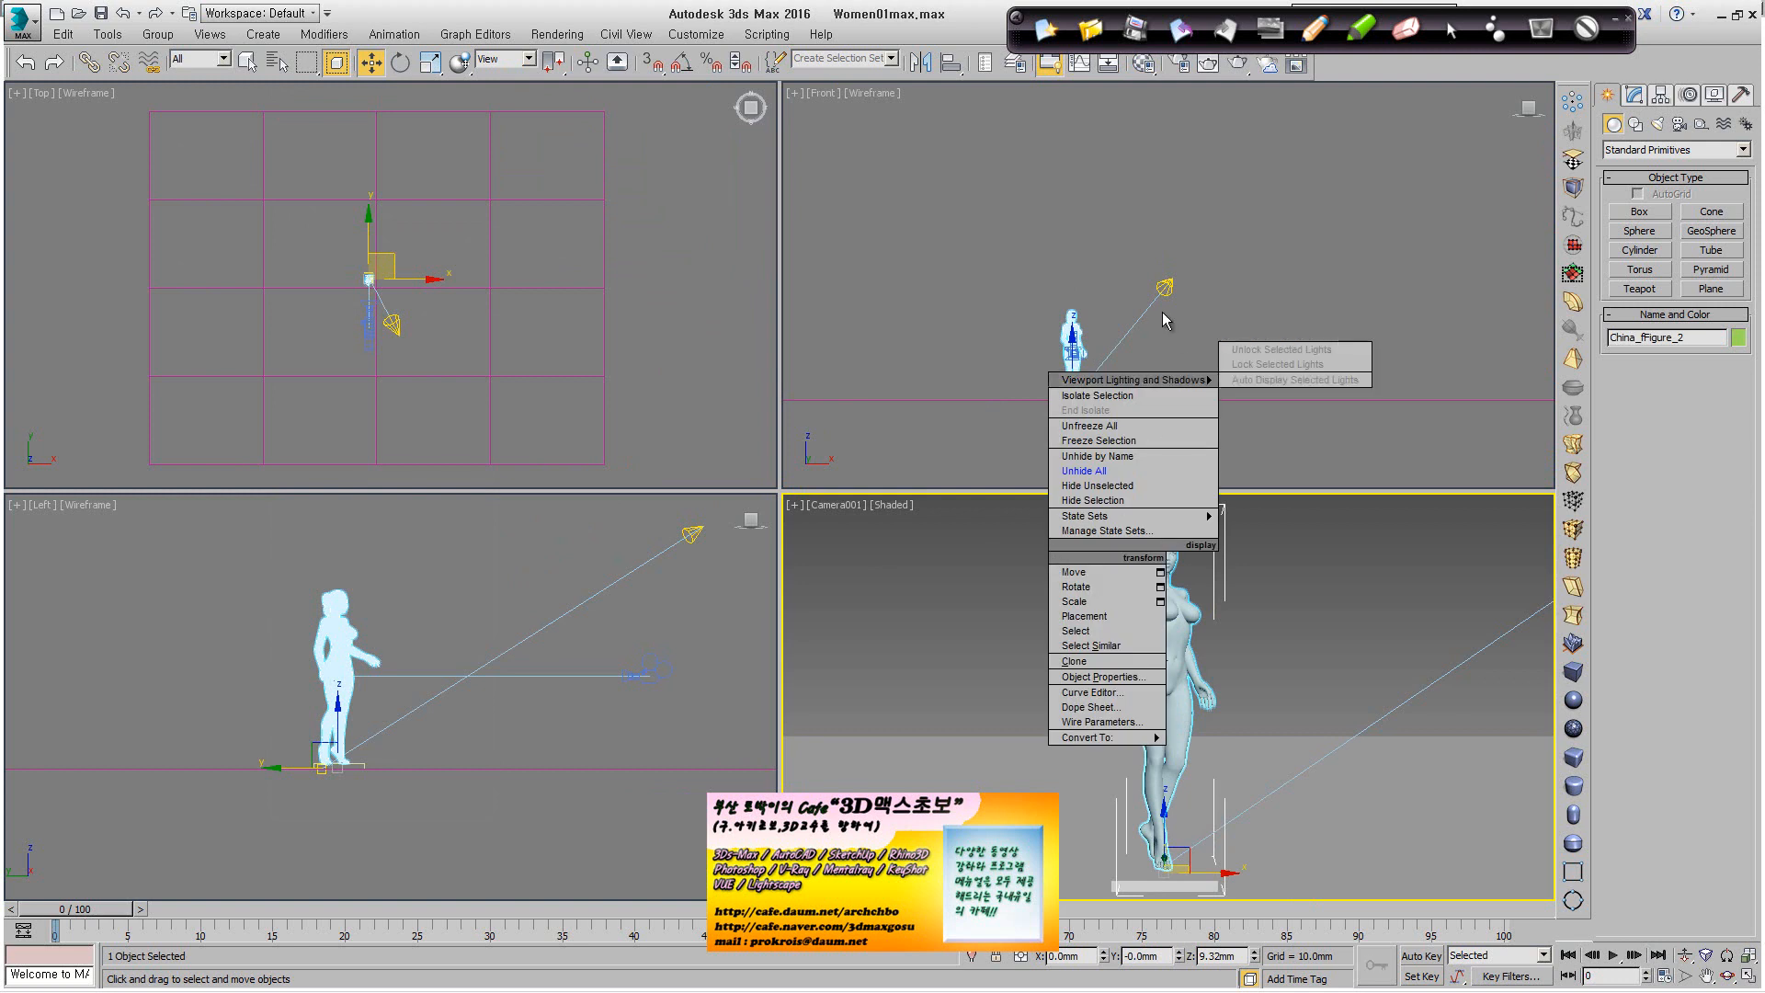
{"action": "left_click", "coordinate": [1162, 311]}
{"action": "left_click", "coordinate": [1165, 287]}
{"action": "left_click", "coordinate": [1632, 95]}
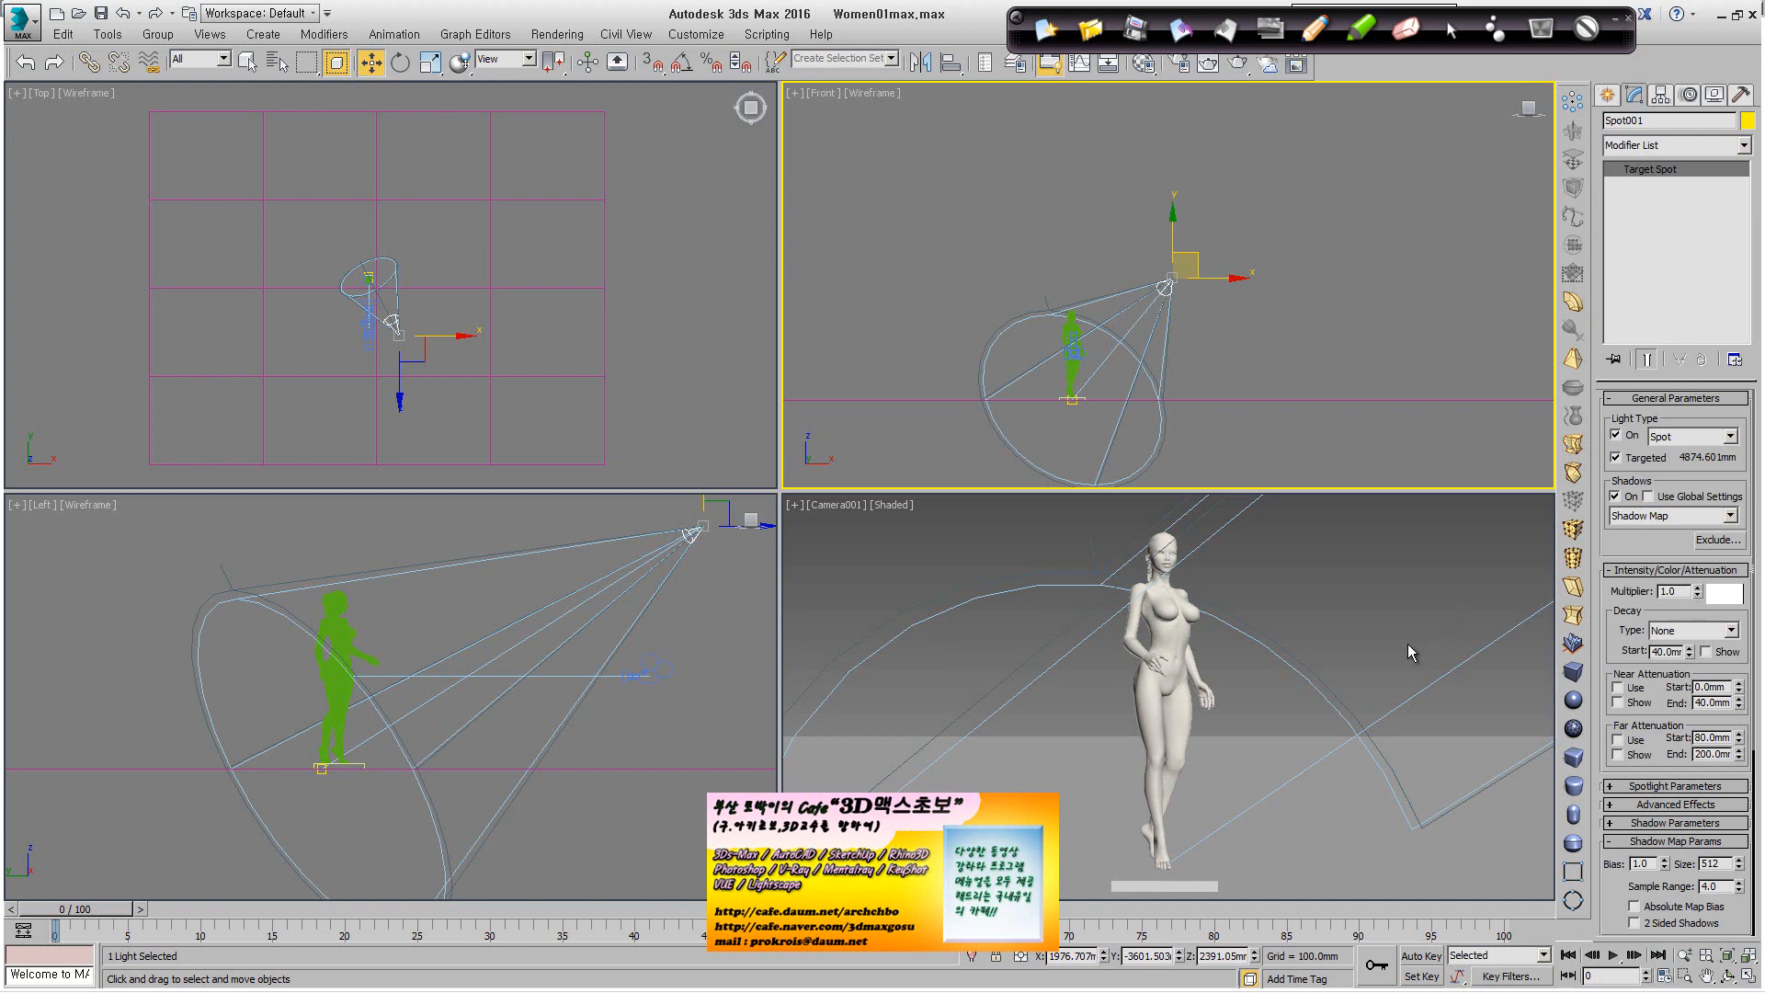
Maximize the camera view and render it to check the spotlight's illumination and shadow.
{"action": "right_click", "coordinate": [1387, 581]}
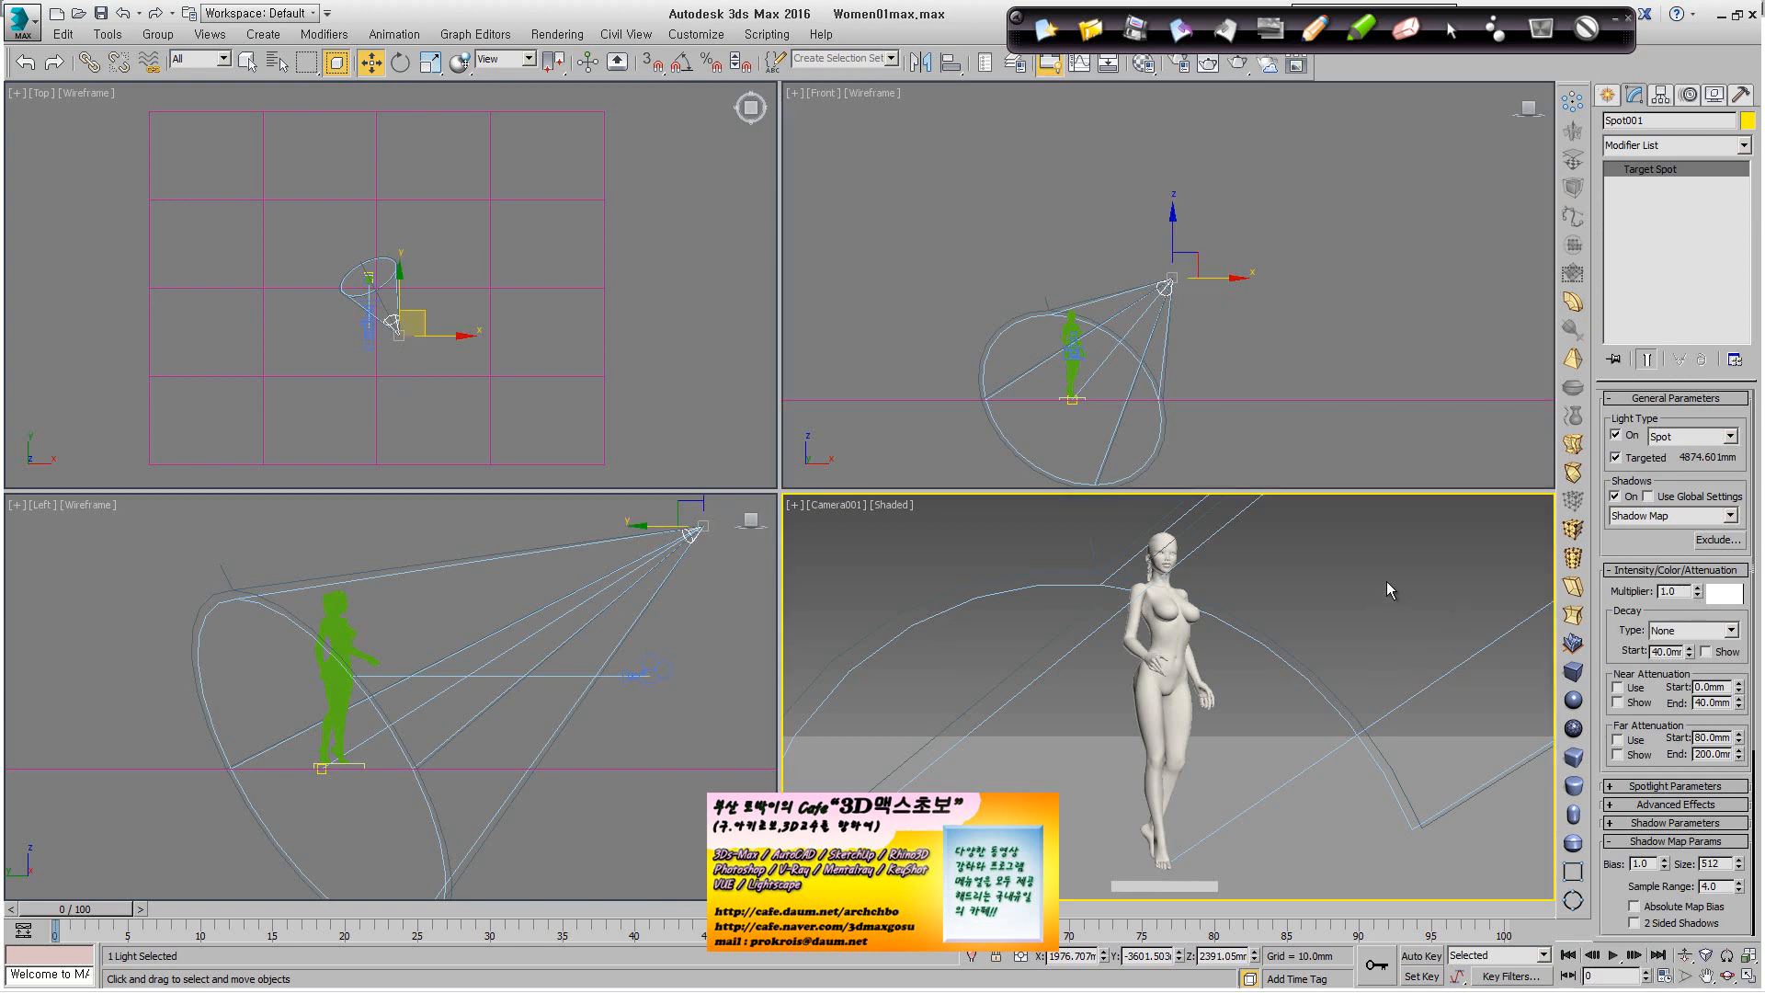
{"action": "left_click", "coordinate": [1750, 977]}
{"action": "left_click", "coordinate": [1238, 63]}
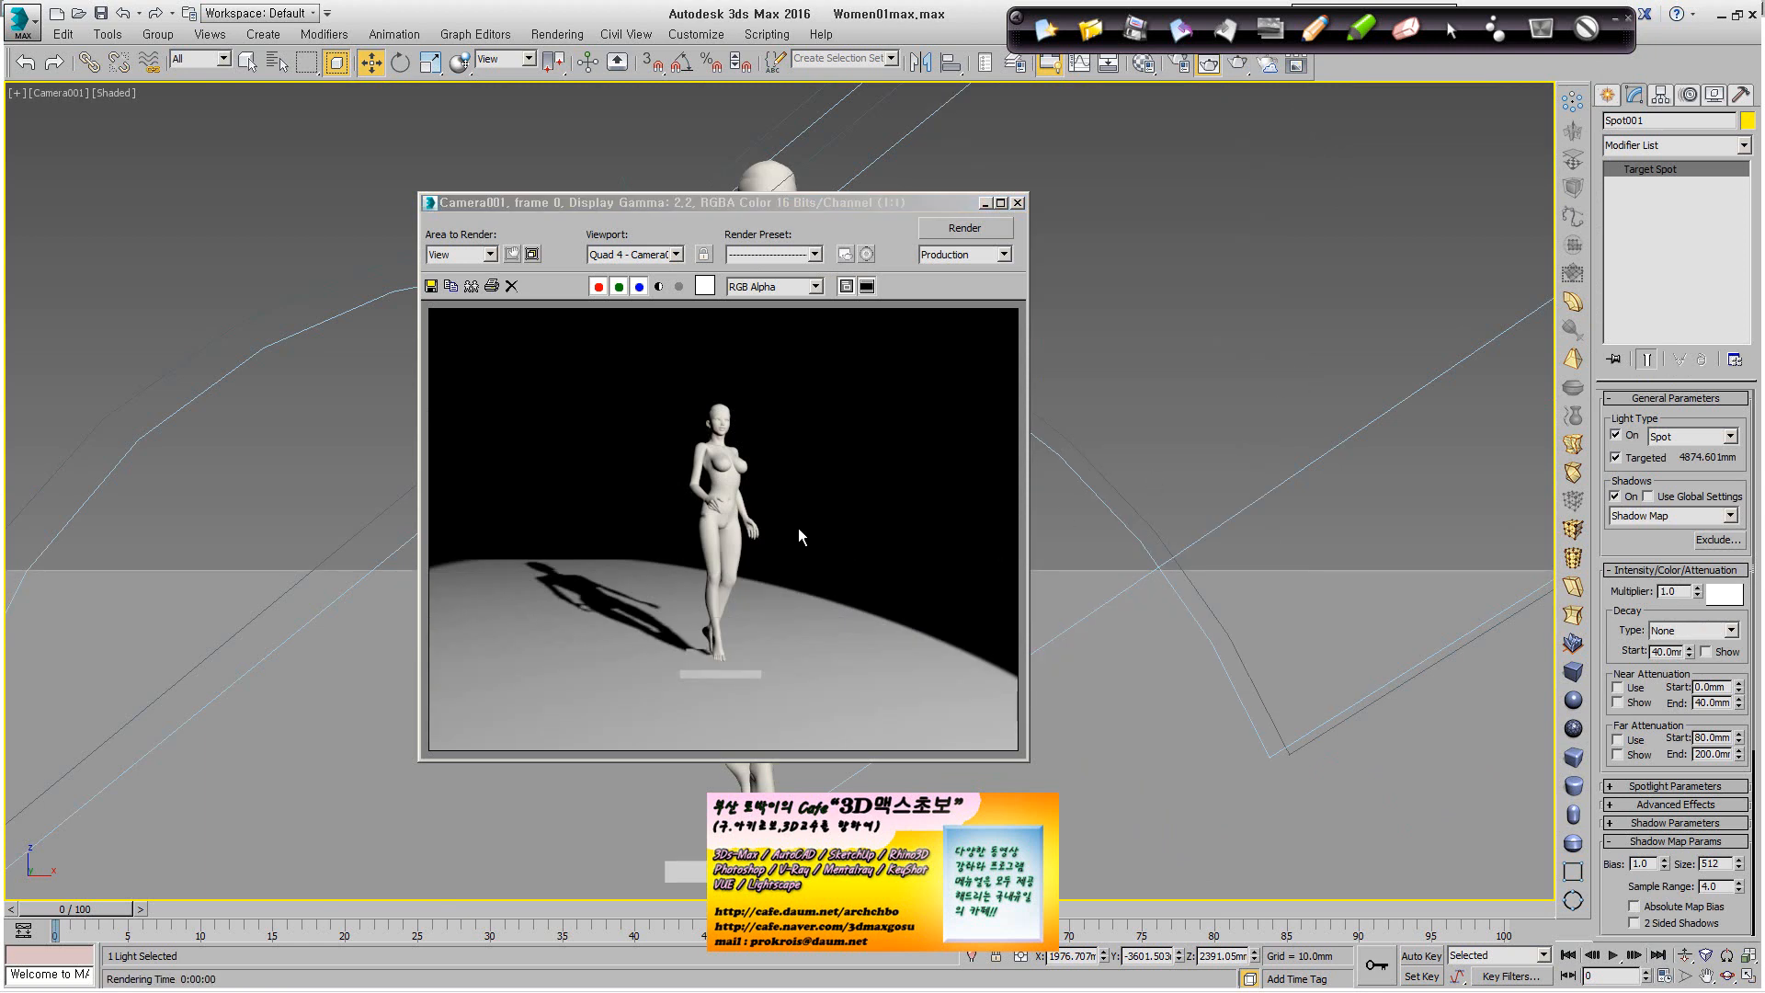
{"action": "left_click", "coordinate": [1314, 32]}
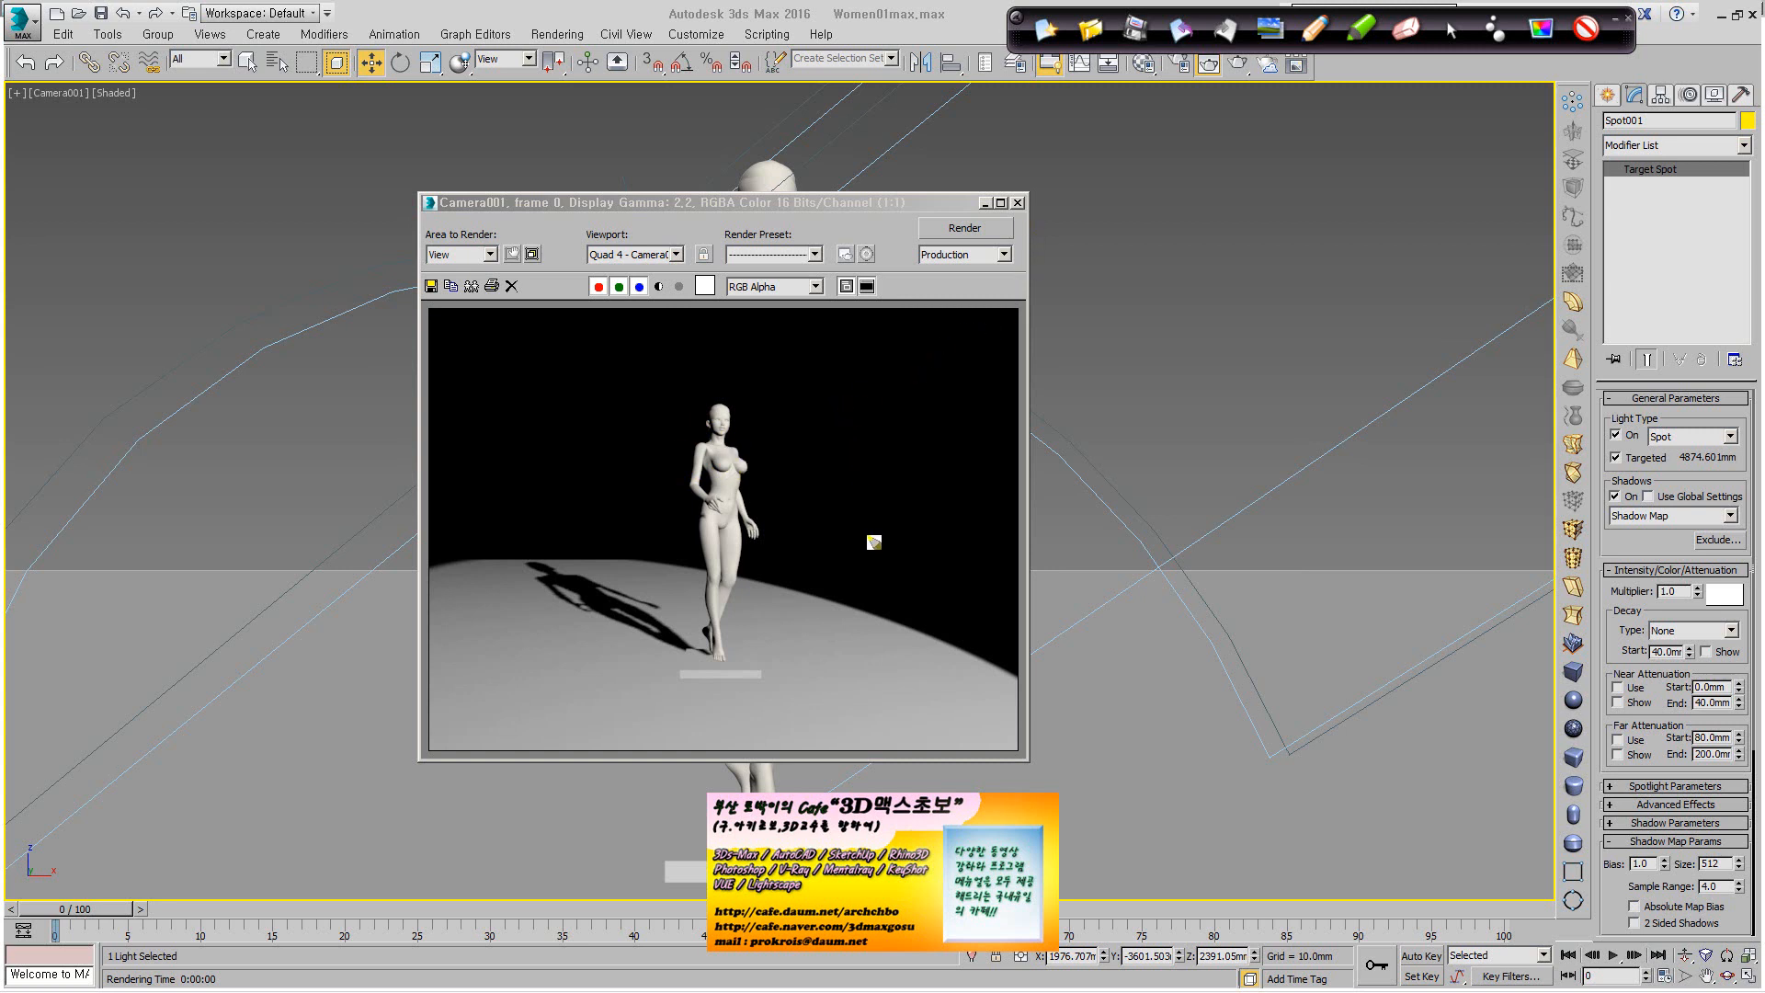
{"action": "left_click_drag", "start_coordinate": [982, 688], "coordinate": [821, 582]}
{"action": "left_click_drag", "start_coordinate": [778, 511], "coordinate": [789, 558]}
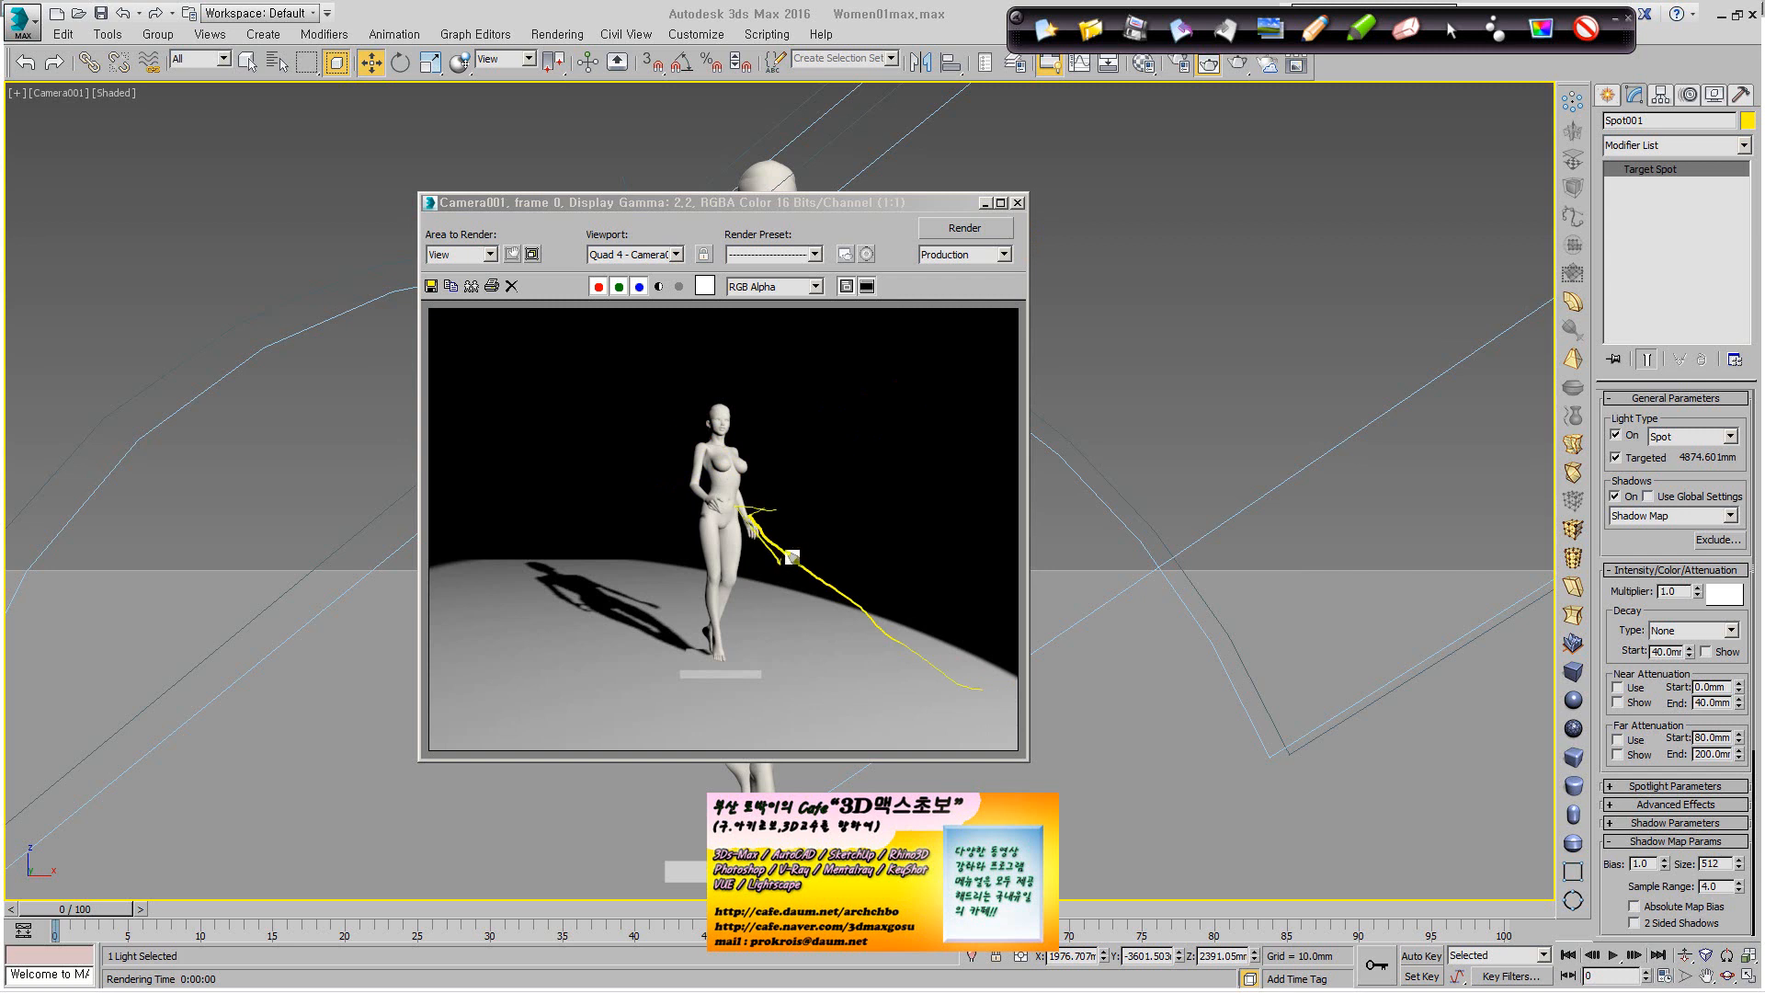
{"action": "mouse_move", "coordinate": [716, 408]}
{"action": "left_mouse_down"}
{"action": "mouse_move", "coordinate": [717, 622]}
{"action": "mouse_move", "coordinate": [743, 545]}
{"action": "left_mouse_up"}
{"action": "mouse_move", "coordinate": [733, 448]}
{"action": "left_mouse_down"}
{"action": "mouse_move", "coordinate": [824, 423]}
{"action": "mouse_move", "coordinate": [857, 381]}
{"action": "mouse_move", "coordinate": [902, 398]}
{"action": "mouse_move", "coordinate": [1044, 366]}
{"action": "left_mouse_up"}
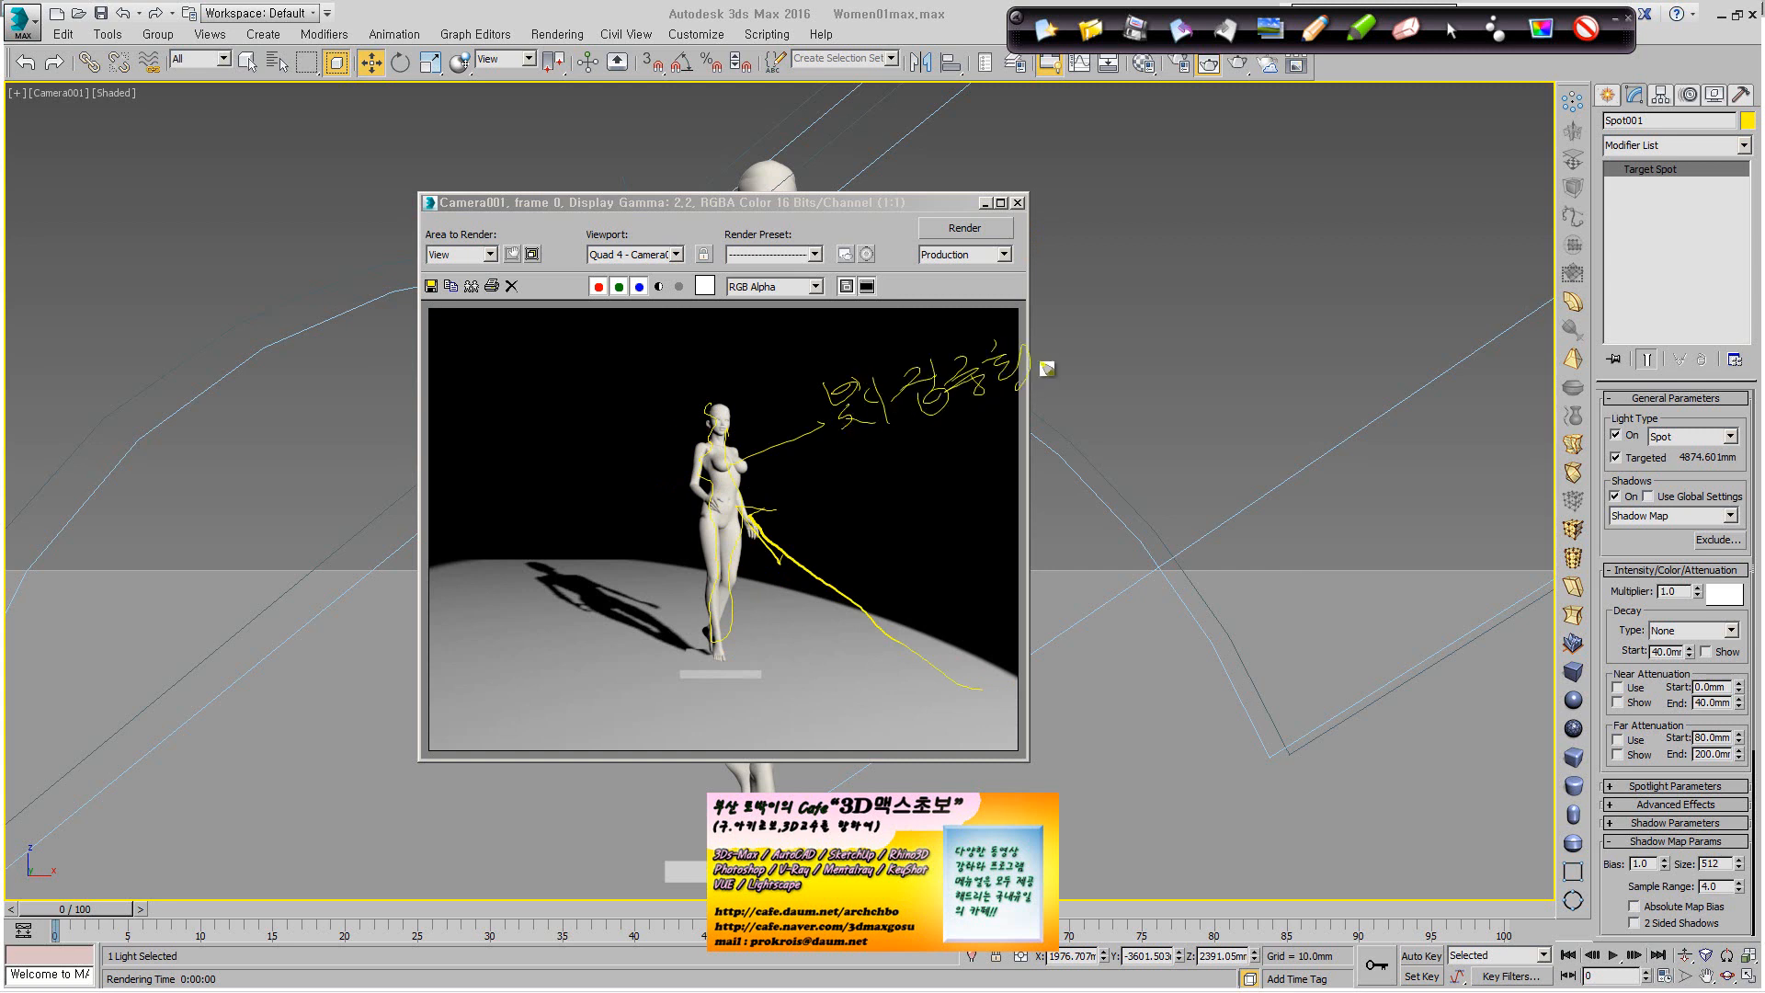
{"action": "left_click_drag", "start_coordinate": [563, 377], "coordinate": [694, 448]}
{"action": "mouse_move", "coordinate": [856, 338]}
{"action": "left_mouse_down"}
{"action": "mouse_move", "coordinate": [778, 399]}
{"action": "mouse_move", "coordinate": [729, 407]}
{"action": "left_mouse_up"}
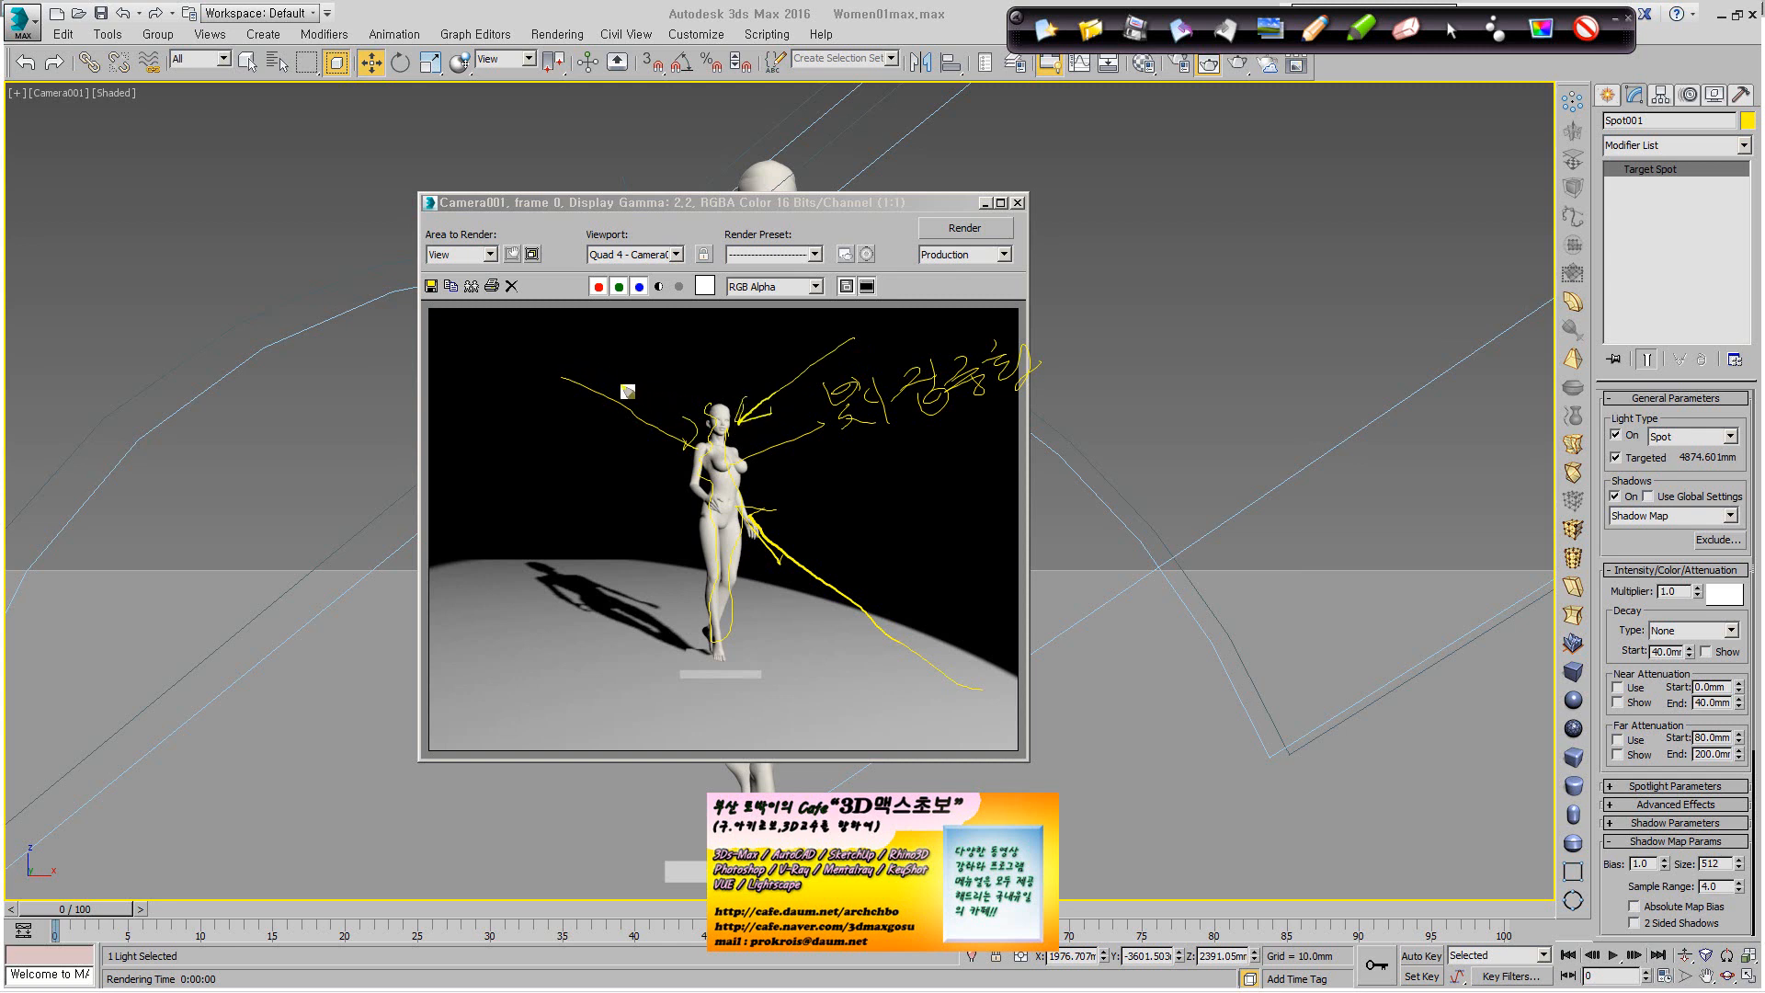
{"action": "left_click_drag", "start_coordinate": [599, 363], "coordinate": [777, 346]}
{"action": "left_click_drag", "start_coordinate": [624, 333], "coordinate": [651, 354]}
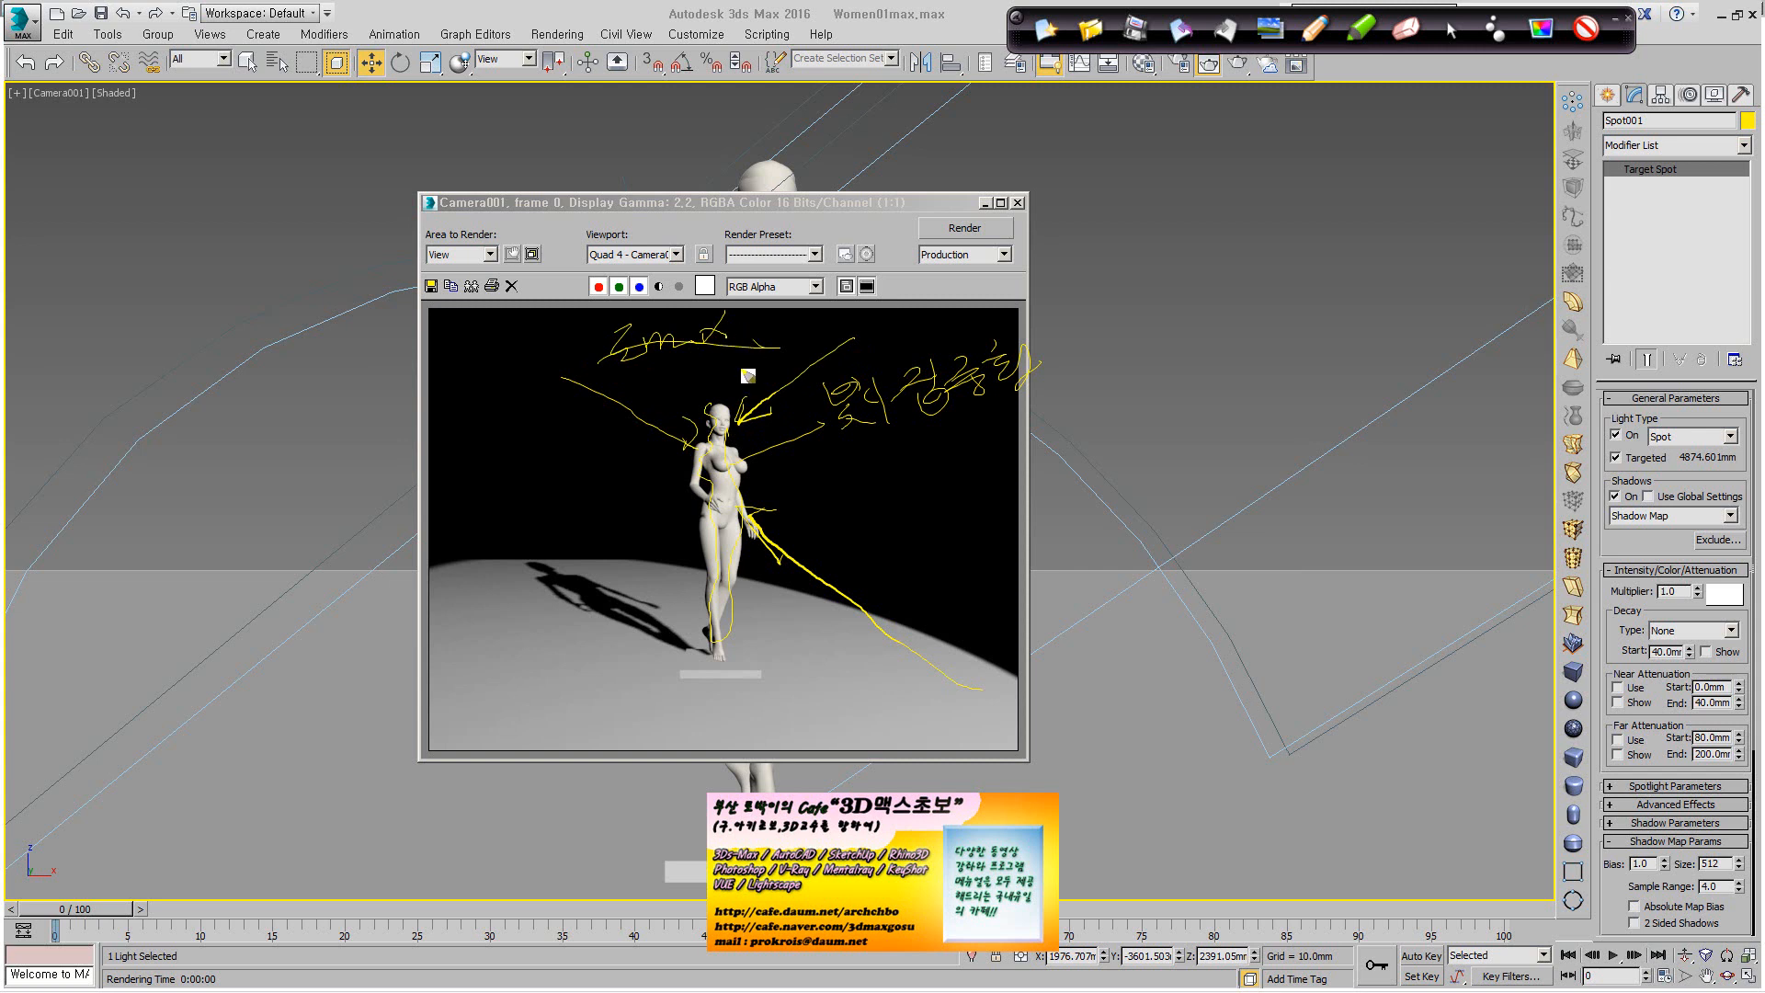
{"action": "mouse_move", "coordinate": [602, 370]}
{"action": "left_mouse_down"}
{"action": "mouse_move", "coordinate": [494, 420]}
{"action": "mouse_move", "coordinate": [544, 464]}
{"action": "left_mouse_up"}
{"action": "left_click_drag", "start_coordinate": [551, 425], "coordinate": [556, 471]}
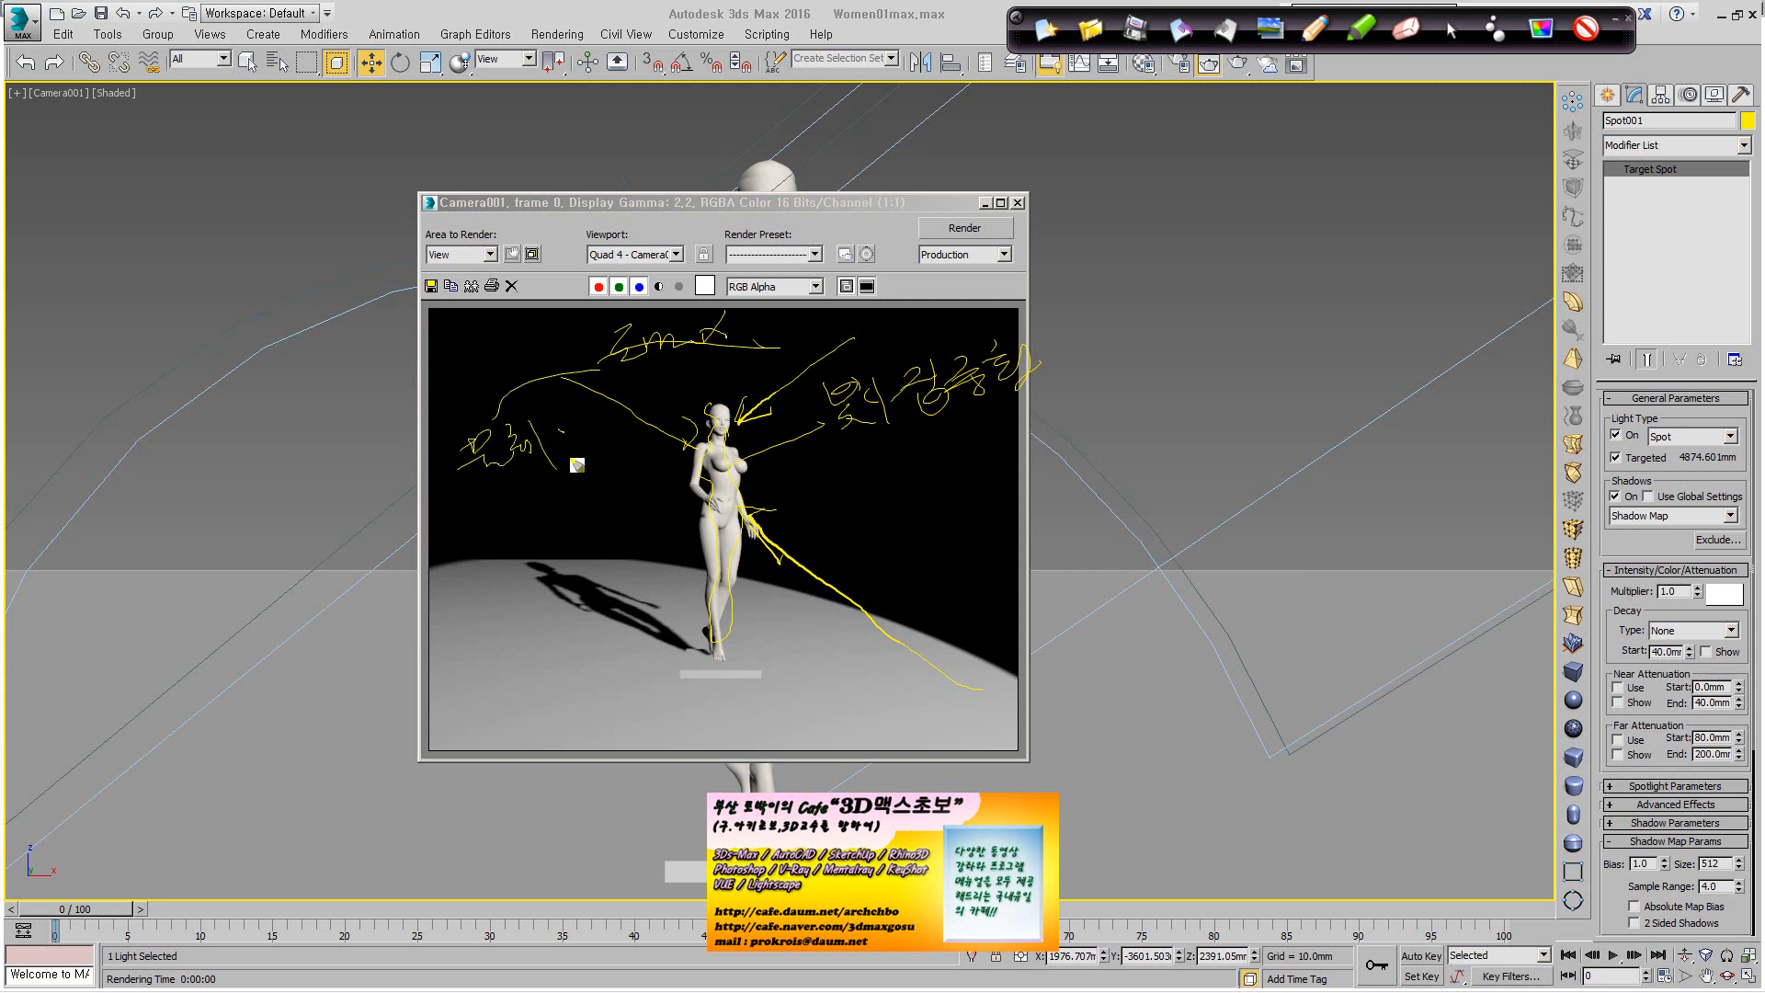
{"action": "left_click_drag", "start_coordinate": [572, 404], "coordinate": [600, 464]}
{"action": "mouse_move", "coordinate": [487, 497]}
{"action": "left_mouse_down"}
{"action": "mouse_move", "coordinate": [533, 521]}
{"action": "mouse_move", "coordinate": [560, 505]}
{"action": "mouse_move", "coordinate": [572, 540]}
{"action": "left_mouse_up"}
{"action": "left_click_drag", "start_coordinate": [580, 504], "coordinate": [588, 519]}
{"action": "left_click_drag", "start_coordinate": [595, 480], "coordinate": [620, 508]}
{"action": "left_click_drag", "start_coordinate": [642, 459], "coordinate": [655, 511]}
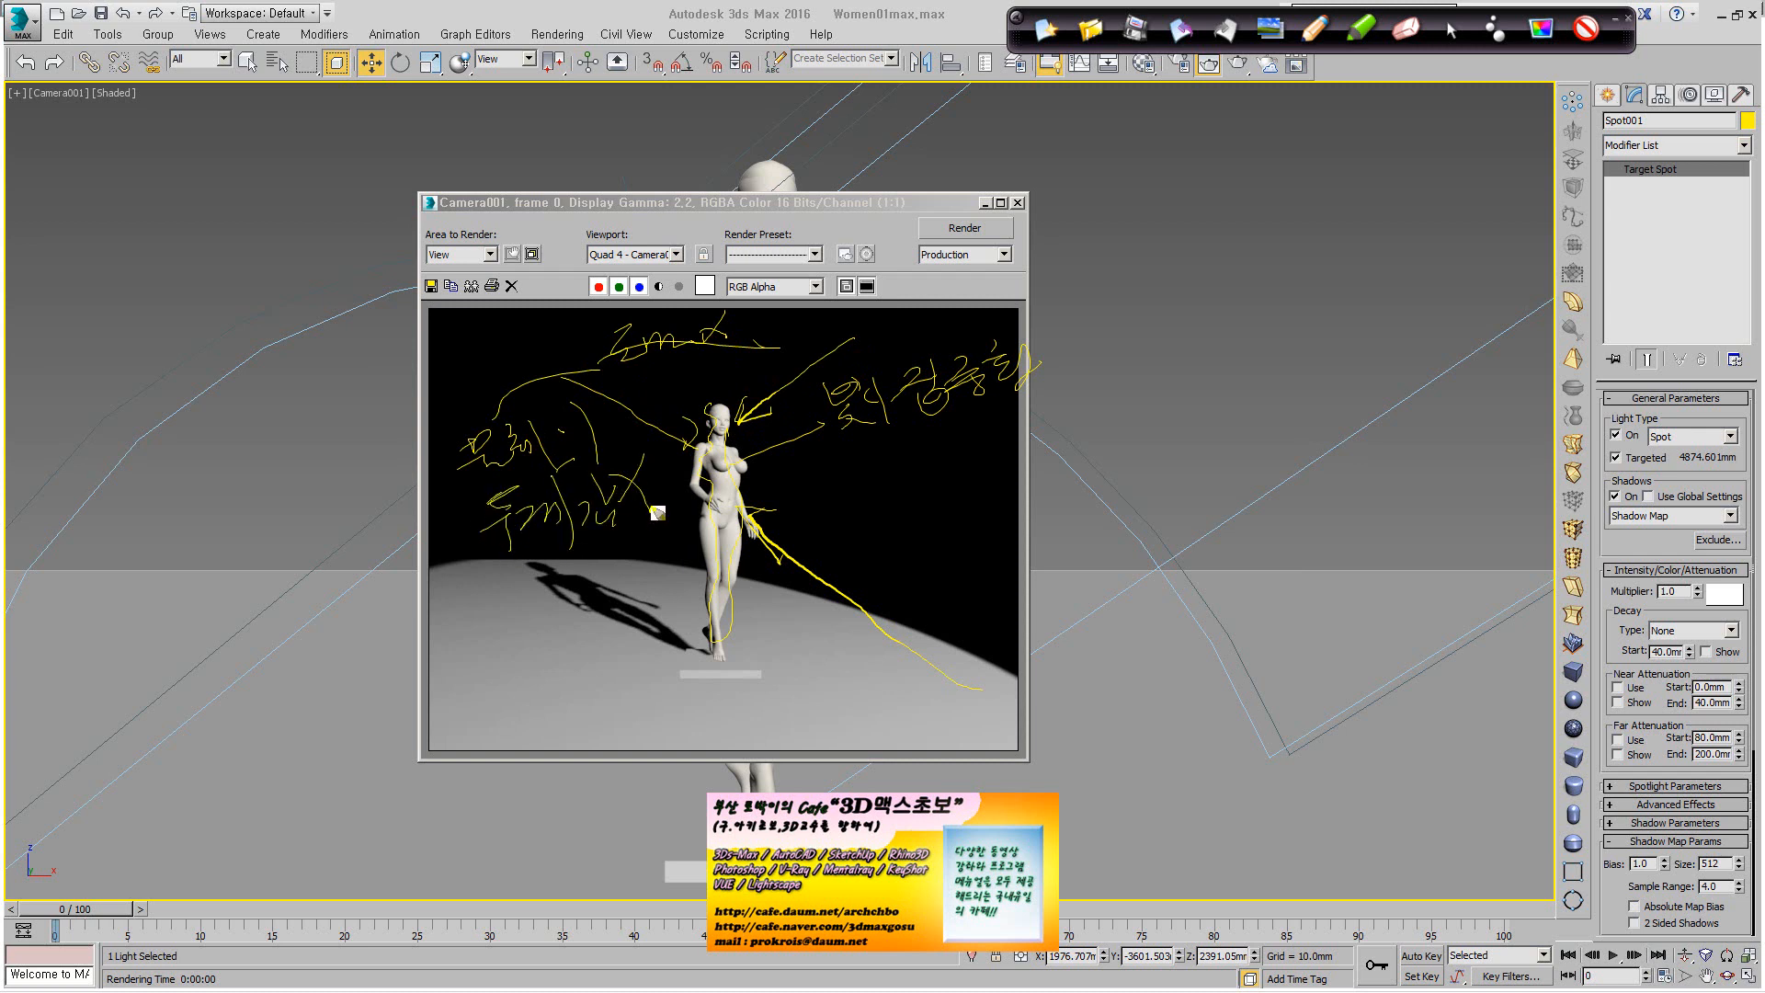
{"action": "left_click_drag", "start_coordinate": [588, 361], "coordinate": [688, 425]}
{"action": "left_click_drag", "start_coordinate": [887, 345], "coordinate": [765, 393]}
{"action": "mouse_move", "coordinate": [814, 480]}
{"action": "left_mouse_down"}
{"action": "mouse_move", "coordinate": [800, 493]}
{"action": "mouse_move", "coordinate": [873, 503]}
{"action": "mouse_move", "coordinate": [892, 540]}
{"action": "mouse_move", "coordinate": [1024, 498]}
{"action": "left_mouse_up"}
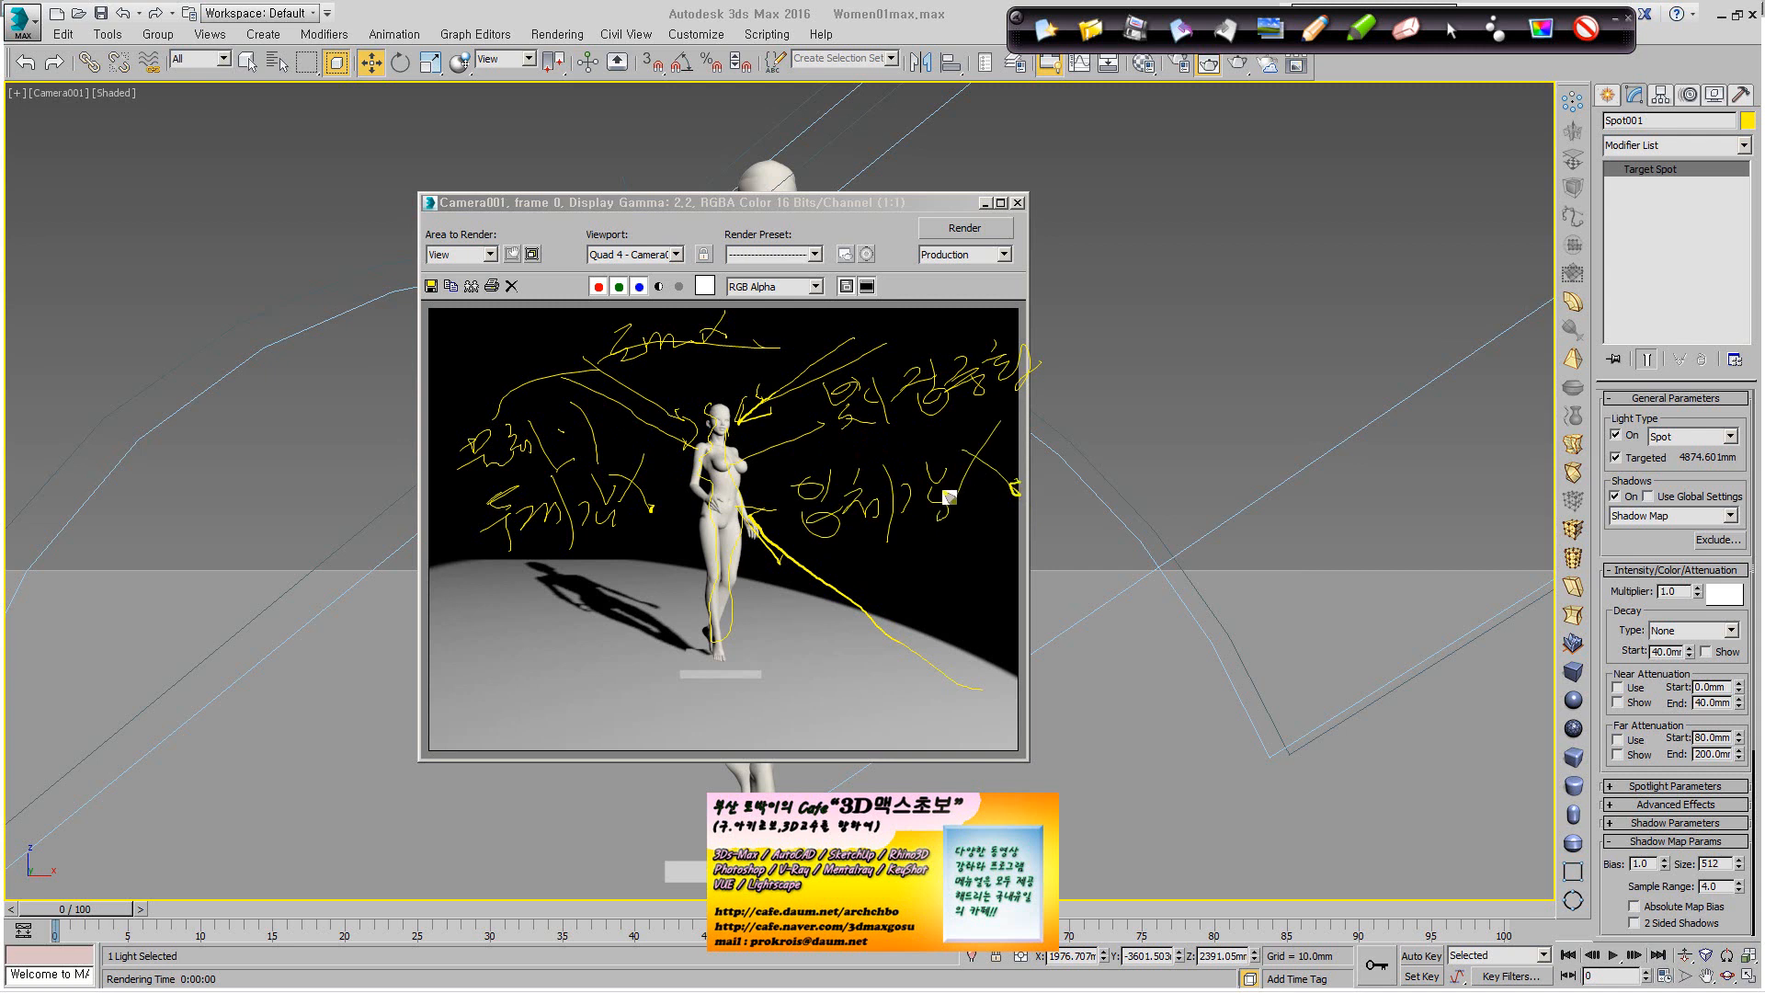
{"action": "left_click_drag", "start_coordinate": [957, 690], "coordinate": [767, 517]}
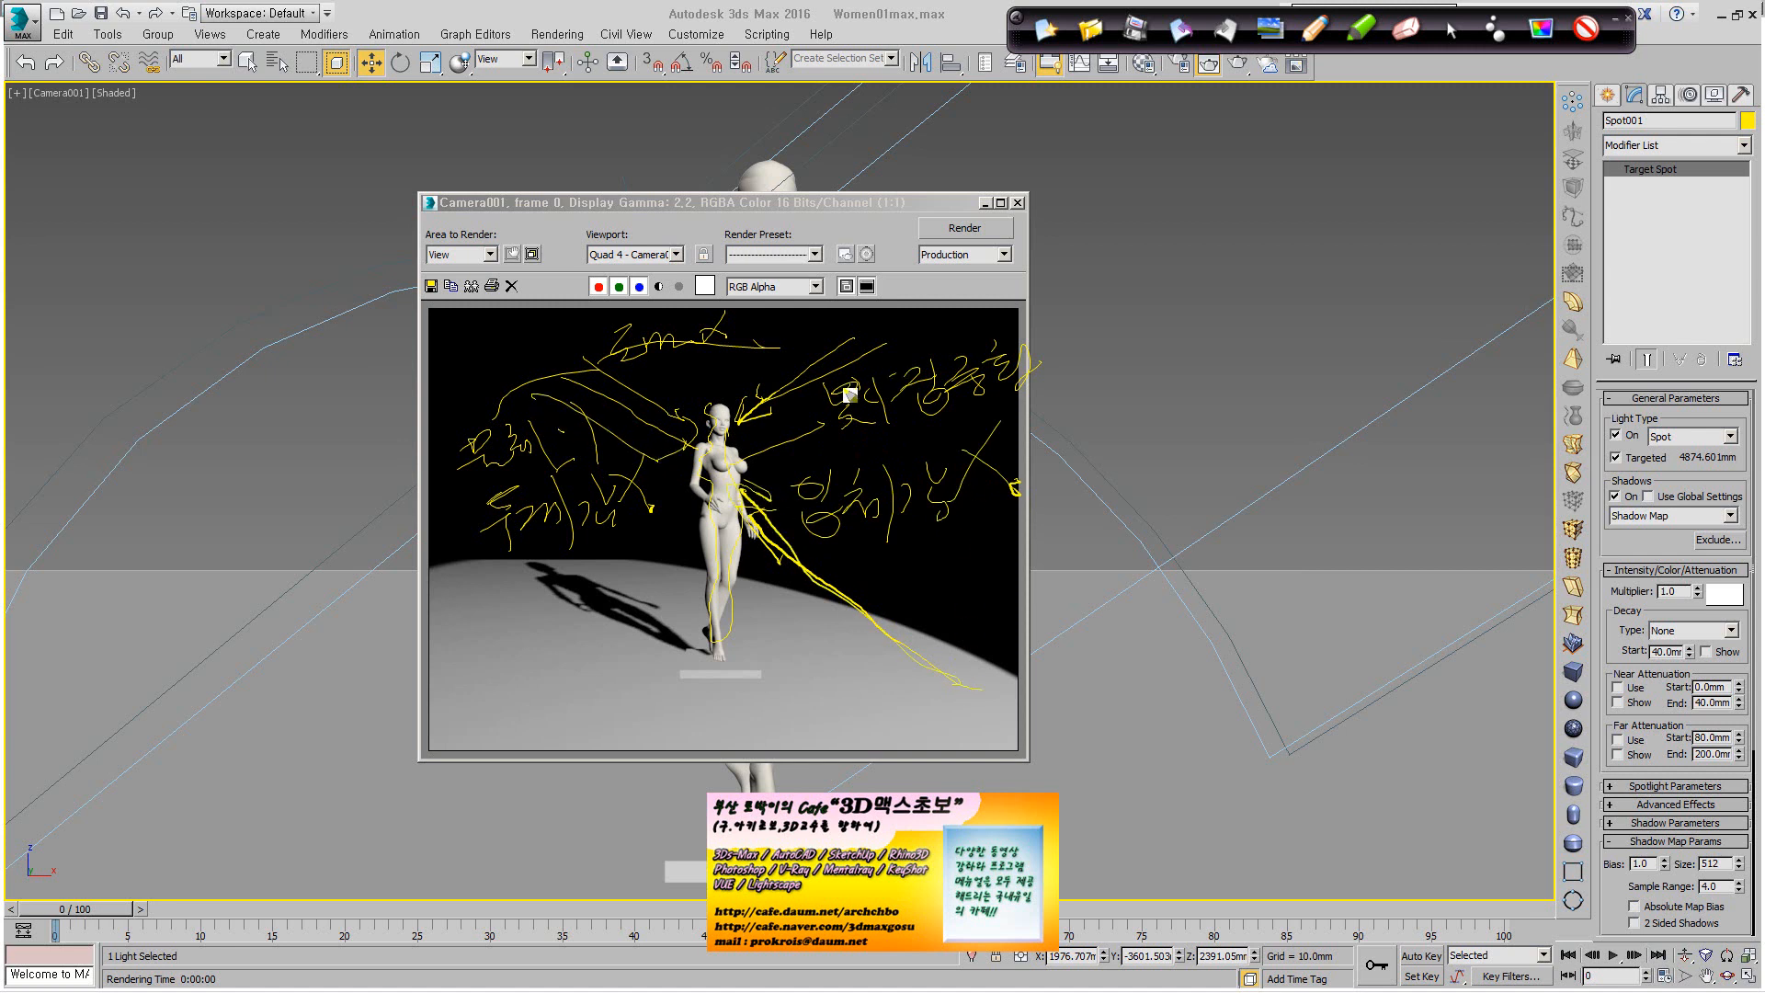
{"action": "mouse_move", "coordinate": [938, 334]}
{"action": "left_mouse_down"}
{"action": "mouse_move", "coordinate": [768, 414]}
{"action": "mouse_move", "coordinate": [779, 436]}
{"action": "left_mouse_up"}
{"action": "mouse_move", "coordinate": [469, 533]}
{"action": "left_mouse_down"}
{"action": "mouse_move", "coordinate": [632, 459]}
{"action": "mouse_move", "coordinate": [661, 502]}
{"action": "left_mouse_up"}
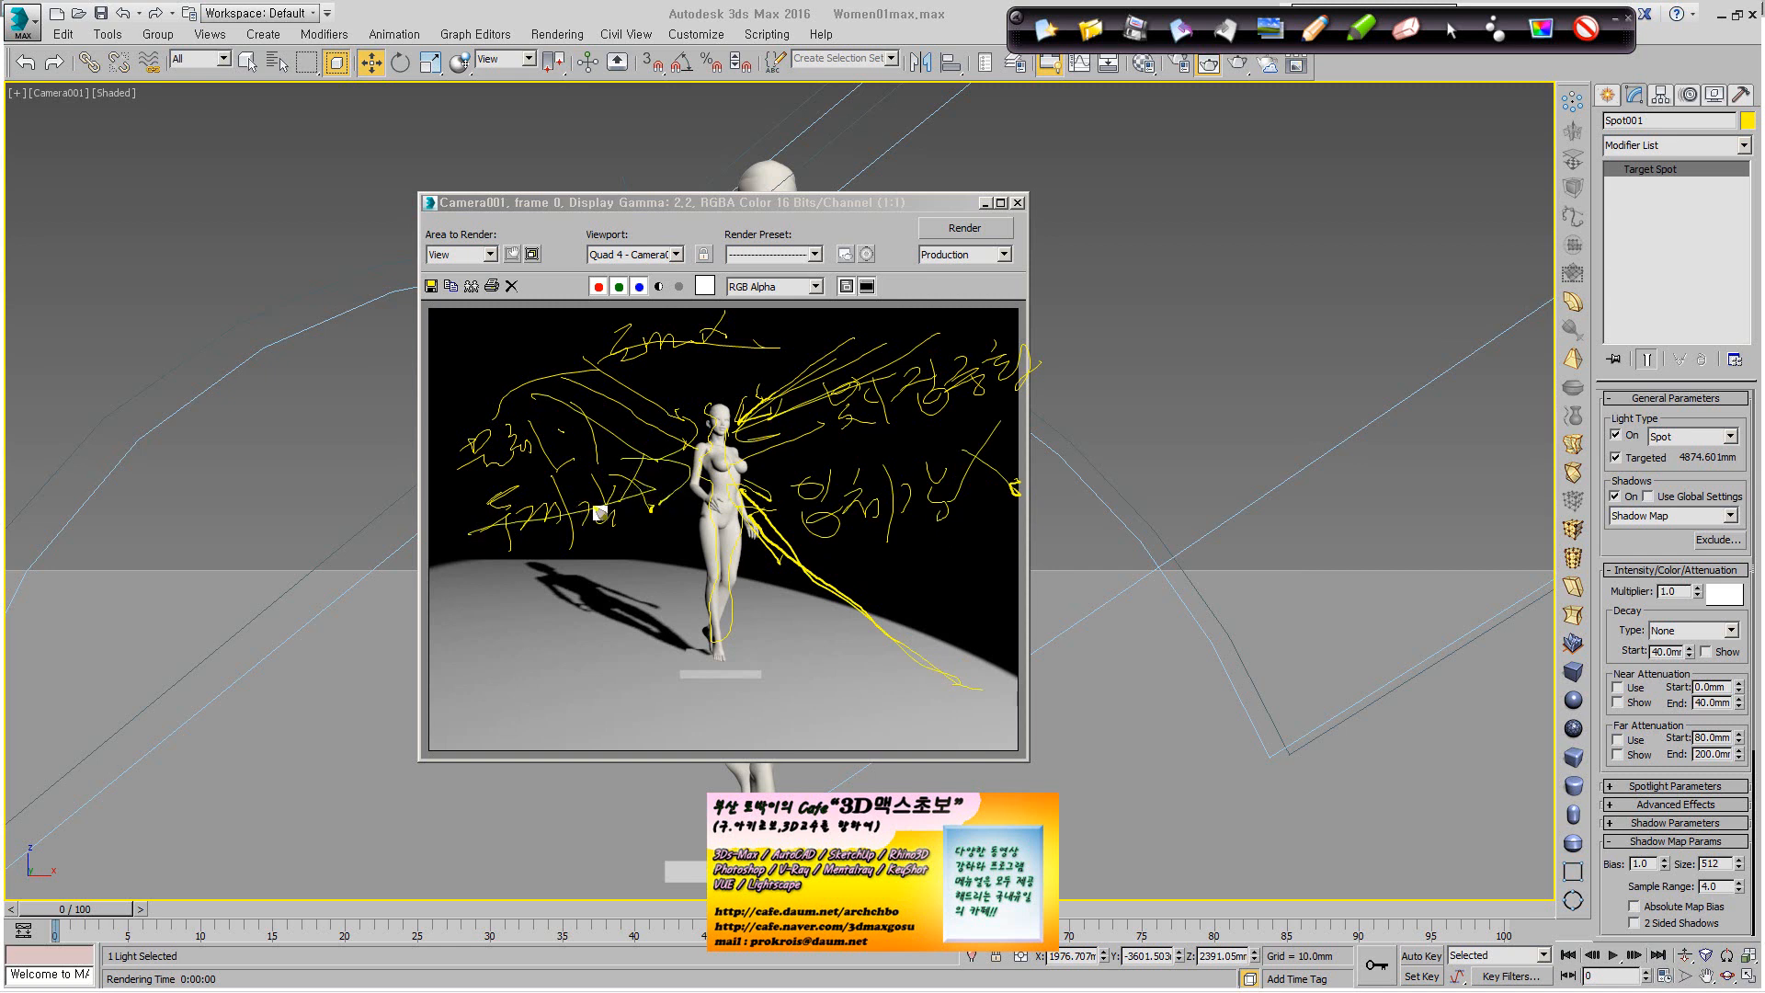
{"action": "mouse_move", "coordinate": [1120, 209]}
{"action": "left_mouse_down"}
{"action": "mouse_move", "coordinate": [1198, 217]}
{"action": "mouse_move", "coordinate": [1261, 267]}
{"action": "left_mouse_up"}
{"action": "left_click", "coordinate": [1143, 327]}
{"action": "mouse_move", "coordinate": [1145, 322]}
{"action": "left_mouse_down"}
{"action": "mouse_move", "coordinate": [1175, 343]}
{"action": "mouse_move", "coordinate": [1229, 284]}
{"action": "mouse_move", "coordinate": [1320, 292]}
{"action": "mouse_move", "coordinate": [1324, 342]}
{"action": "left_mouse_up"}
{"action": "left_click_drag", "start_coordinate": [1320, 186], "coordinate": [1373, 300]}
{"action": "left_click_drag", "start_coordinate": [1395, 208], "coordinate": [1436, 208]}
{"action": "mouse_move", "coordinate": [1426, 216]}
{"action": "left_mouse_down"}
{"action": "mouse_move", "coordinate": [1479, 200]}
{"action": "mouse_move", "coordinate": [1424, 227]}
{"action": "left_mouse_up"}
{"action": "mouse_move", "coordinate": [1331, 188]}
{"action": "left_mouse_down"}
{"action": "mouse_move", "coordinate": [1315, 272]}
{"action": "mouse_move", "coordinate": [1368, 242]}
{"action": "mouse_move", "coordinate": [1445, 291]}
{"action": "left_mouse_up"}
{"action": "left_click_drag", "start_coordinate": [1452, 255], "coordinate": [1462, 300]}
{"action": "mouse_move", "coordinate": [1425, 317]}
{"action": "left_mouse_down"}
{"action": "mouse_move", "coordinate": [1453, 317]}
{"action": "mouse_move", "coordinate": [1480, 269]}
{"action": "left_mouse_up"}
{"action": "left_click_drag", "start_coordinate": [1463, 286], "coordinate": [1495, 313]}
{"action": "mouse_move", "coordinate": [1497, 276]}
{"action": "left_mouse_down"}
{"action": "mouse_move", "coordinate": [1509, 341]}
{"action": "mouse_move", "coordinate": [1644, 237]}
{"action": "mouse_move", "coordinate": [1678, 317]}
{"action": "mouse_move", "coordinate": [1688, 290]}
{"action": "left_mouse_up"}
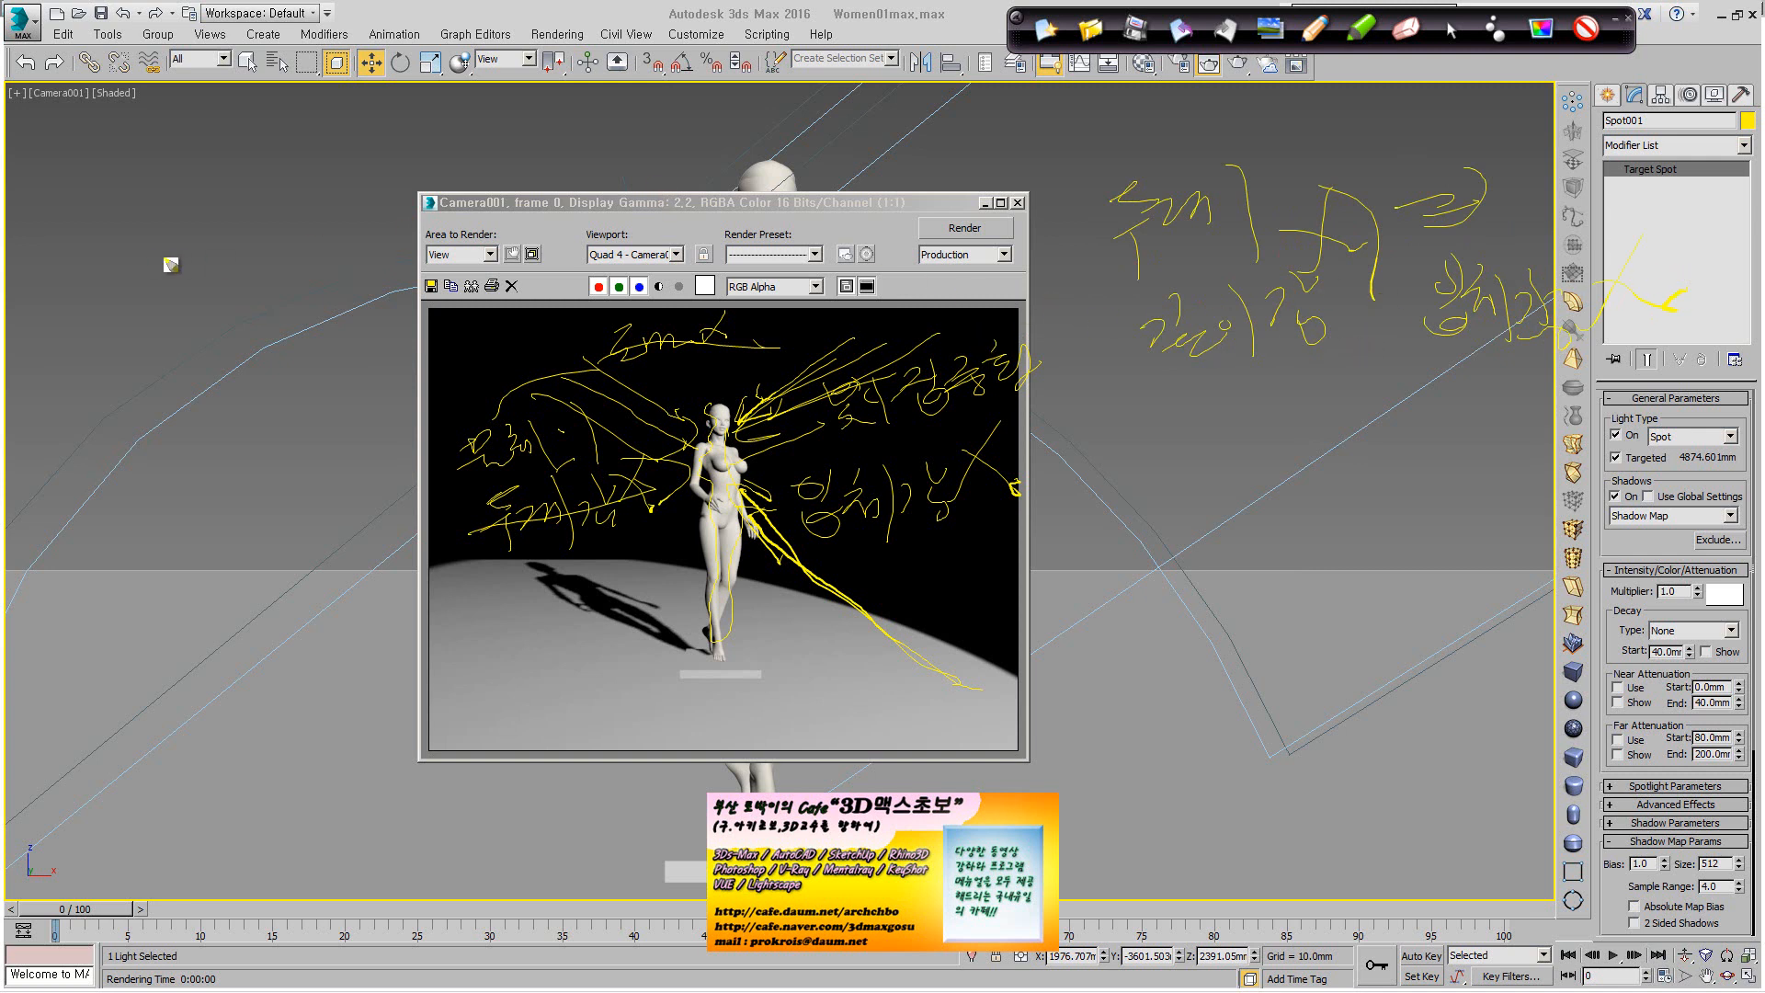
{"action": "left_click_drag", "start_coordinate": [111, 220], "coordinate": [136, 303]}
{"action": "left_click_drag", "start_coordinate": [112, 221], "coordinate": [138, 224]}
{"action": "mouse_move", "coordinate": [122, 258]}
{"action": "left_mouse_down"}
{"action": "mouse_move", "coordinate": [189, 240]}
{"action": "mouse_move", "coordinate": [175, 286]}
{"action": "left_mouse_up"}
{"action": "mouse_move", "coordinate": [195, 258]}
{"action": "left_mouse_down"}
{"action": "mouse_move", "coordinate": [193, 209]}
{"action": "mouse_move", "coordinate": [232, 282]}
{"action": "left_mouse_up"}
{"action": "mouse_move", "coordinate": [243, 177]}
{"action": "left_mouse_down"}
{"action": "mouse_move", "coordinate": [305, 221]}
{"action": "mouse_move", "coordinate": [340, 212]}
{"action": "mouse_move", "coordinate": [321, 260]}
{"action": "left_mouse_up"}
{"action": "mouse_move", "coordinate": [324, 154]}
{"action": "left_mouse_down"}
{"action": "mouse_move", "coordinate": [357, 200]}
{"action": "mouse_move", "coordinate": [387, 150]}
{"action": "left_mouse_up"}
{"action": "left_click_drag", "start_coordinate": [370, 151], "coordinate": [383, 269]}
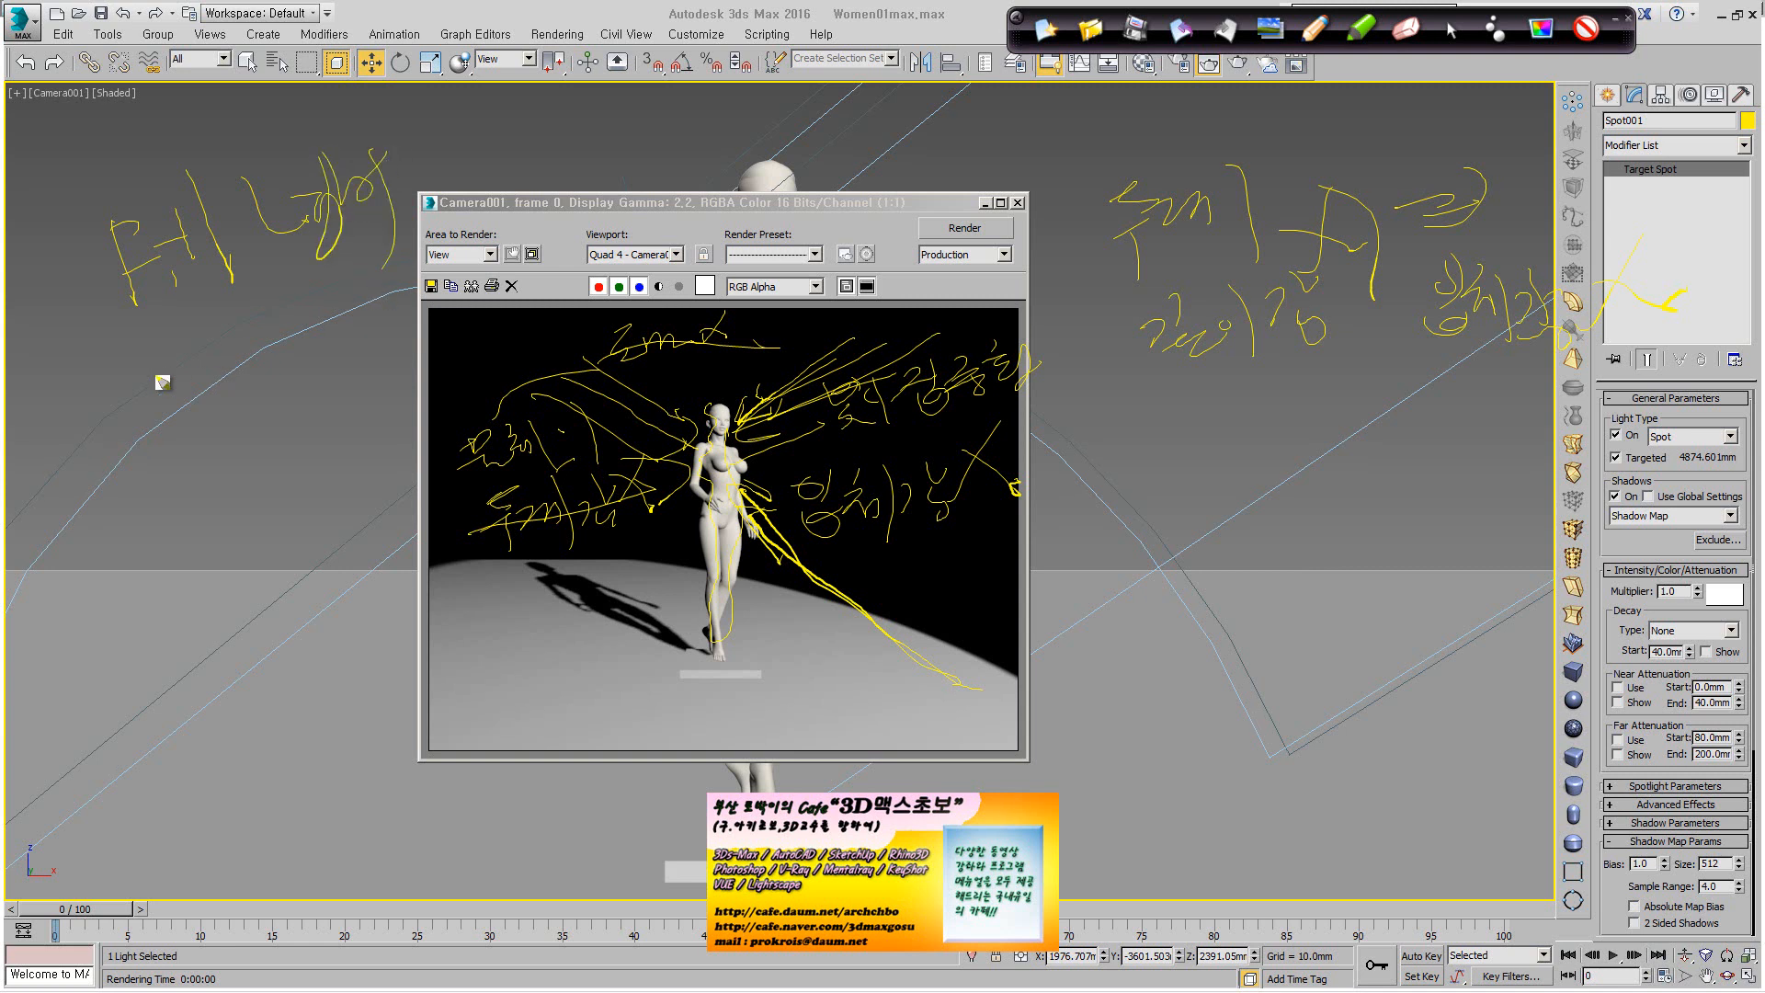
{"action": "mouse_move", "coordinate": [128, 368]}
{"action": "left_mouse_down"}
{"action": "mouse_move", "coordinate": [165, 386]}
{"action": "mouse_move", "coordinate": [359, 354]}
{"action": "mouse_move", "coordinate": [393, 371]}
{"action": "mouse_move", "coordinate": [447, 294]}
{"action": "mouse_move", "coordinate": [274, 71]}
{"action": "mouse_move", "coordinate": [409, 418]}
{"action": "mouse_move", "coordinate": [368, 411]}
{"action": "left_mouse_up"}
{"action": "left_click", "coordinate": [369, 353]}
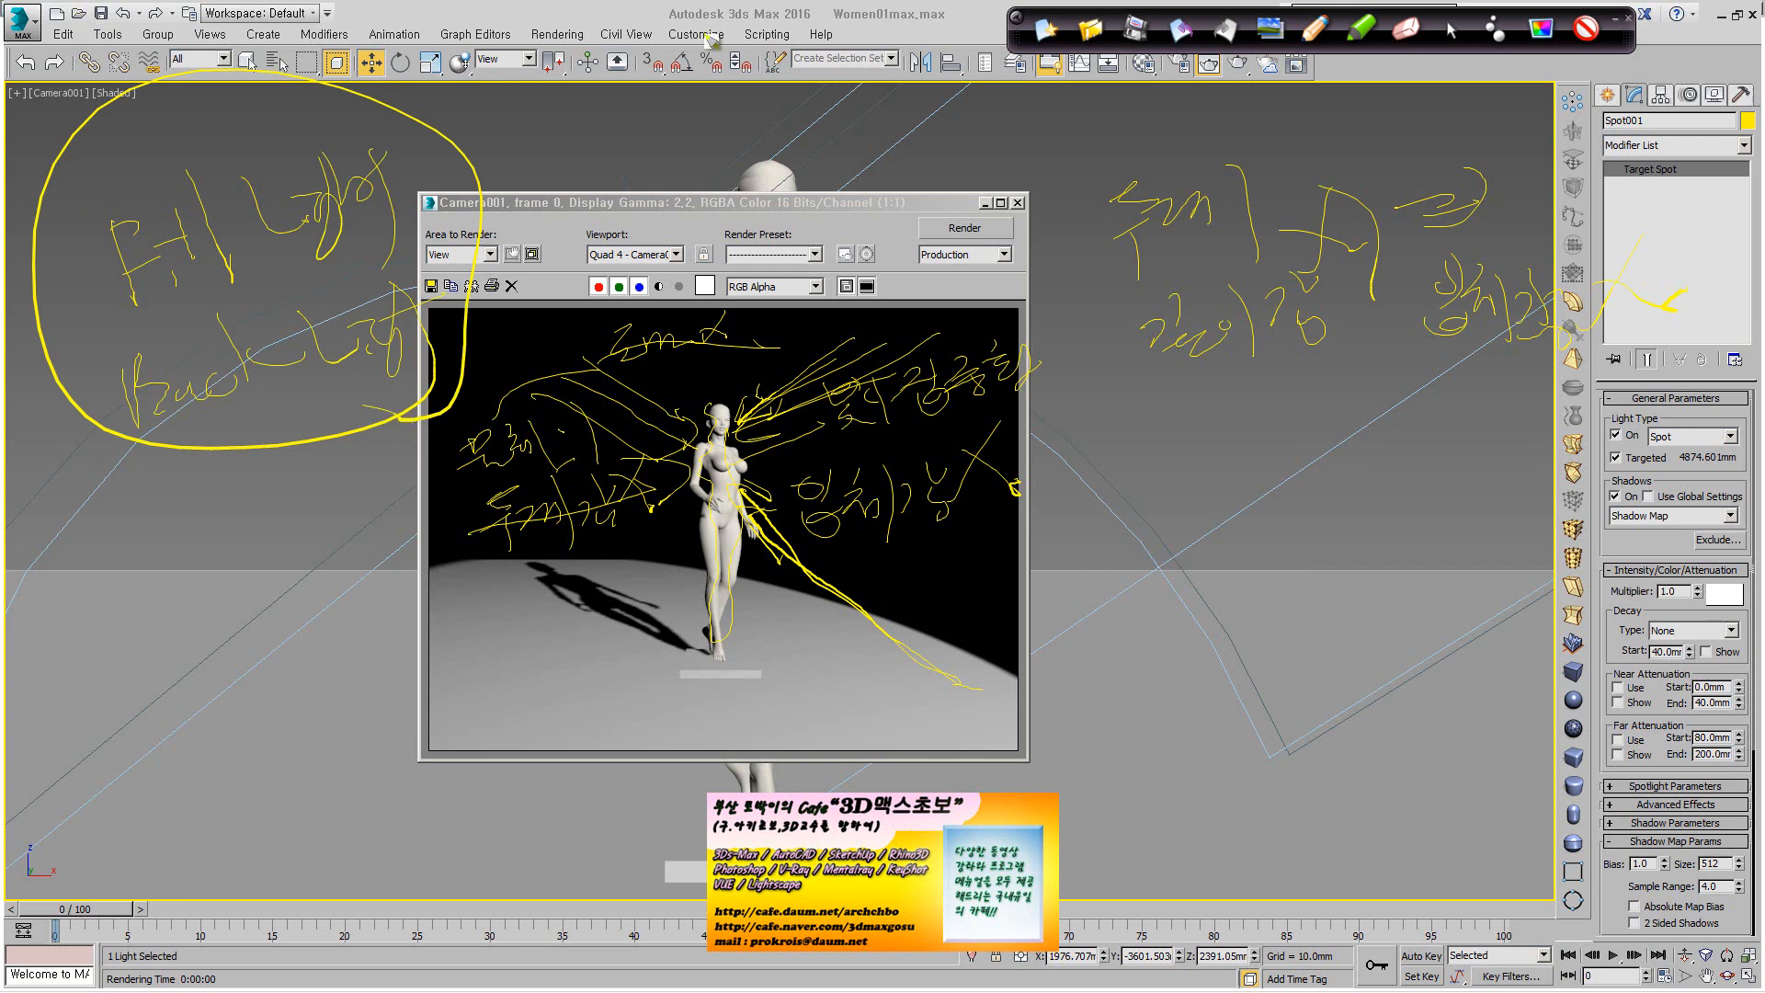
{"action": "left_click", "coordinate": [1046, 30]}
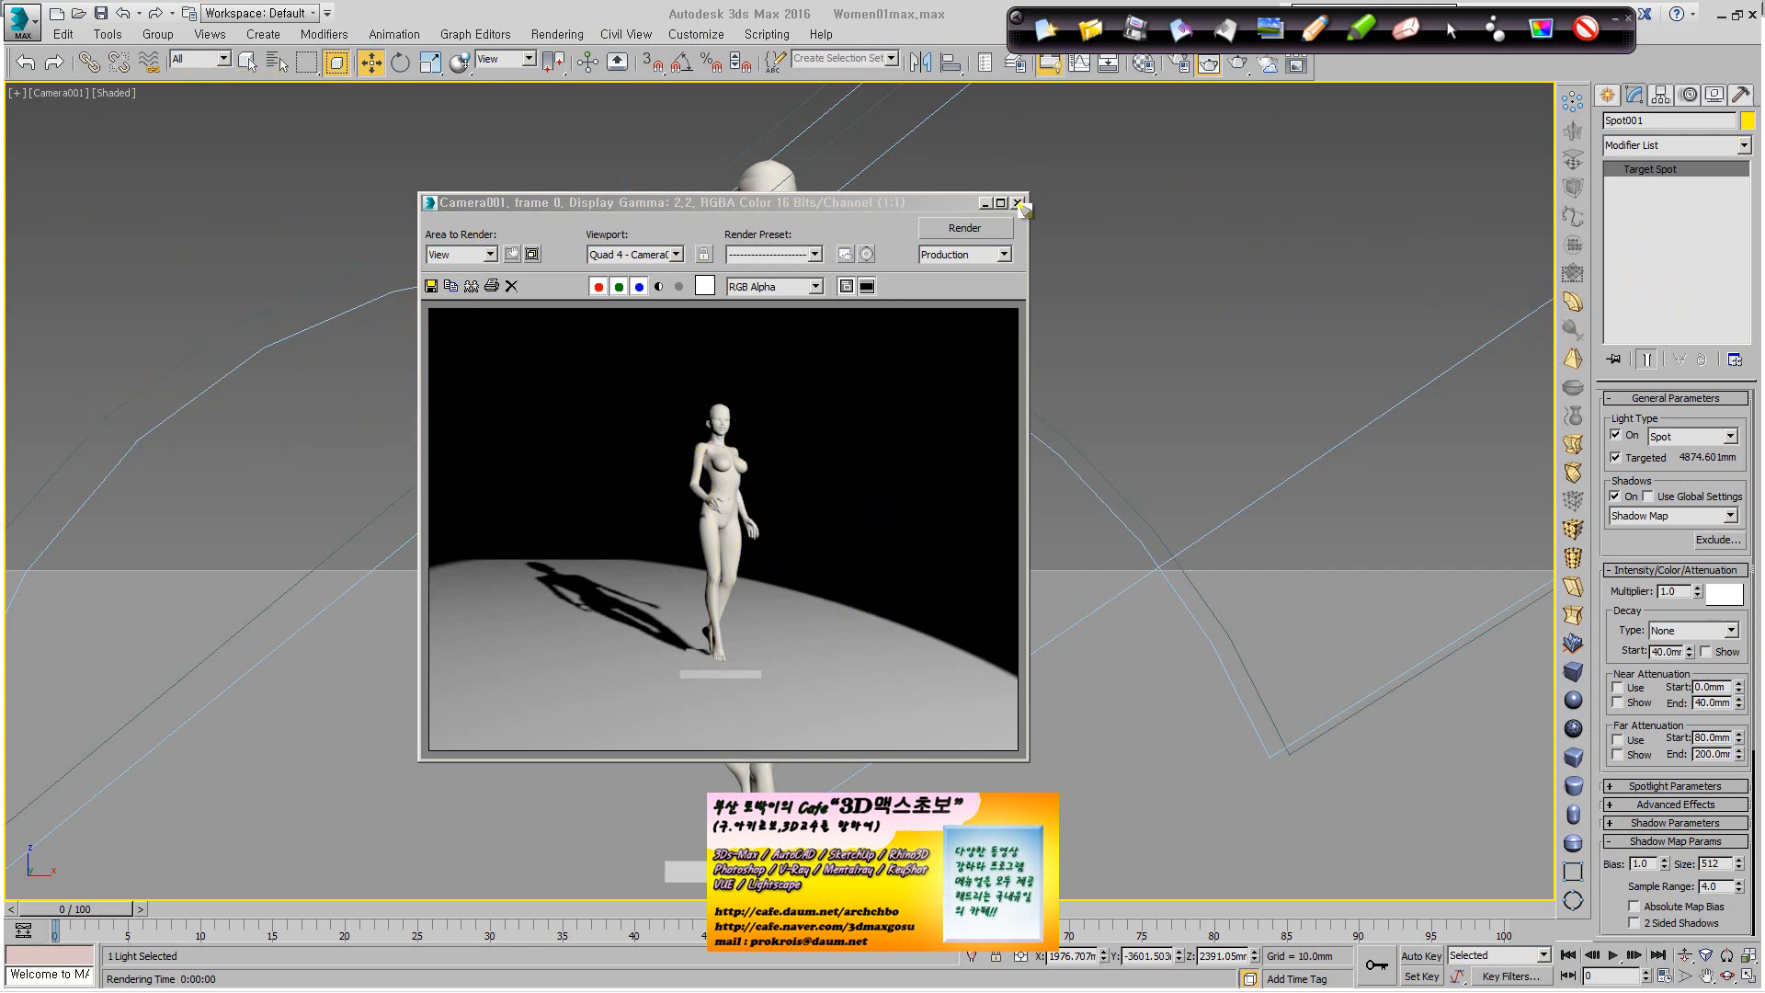
Close the rendered image window and return to the maximized camera view.
{"action": "left_click", "coordinate": [1447, 29]}
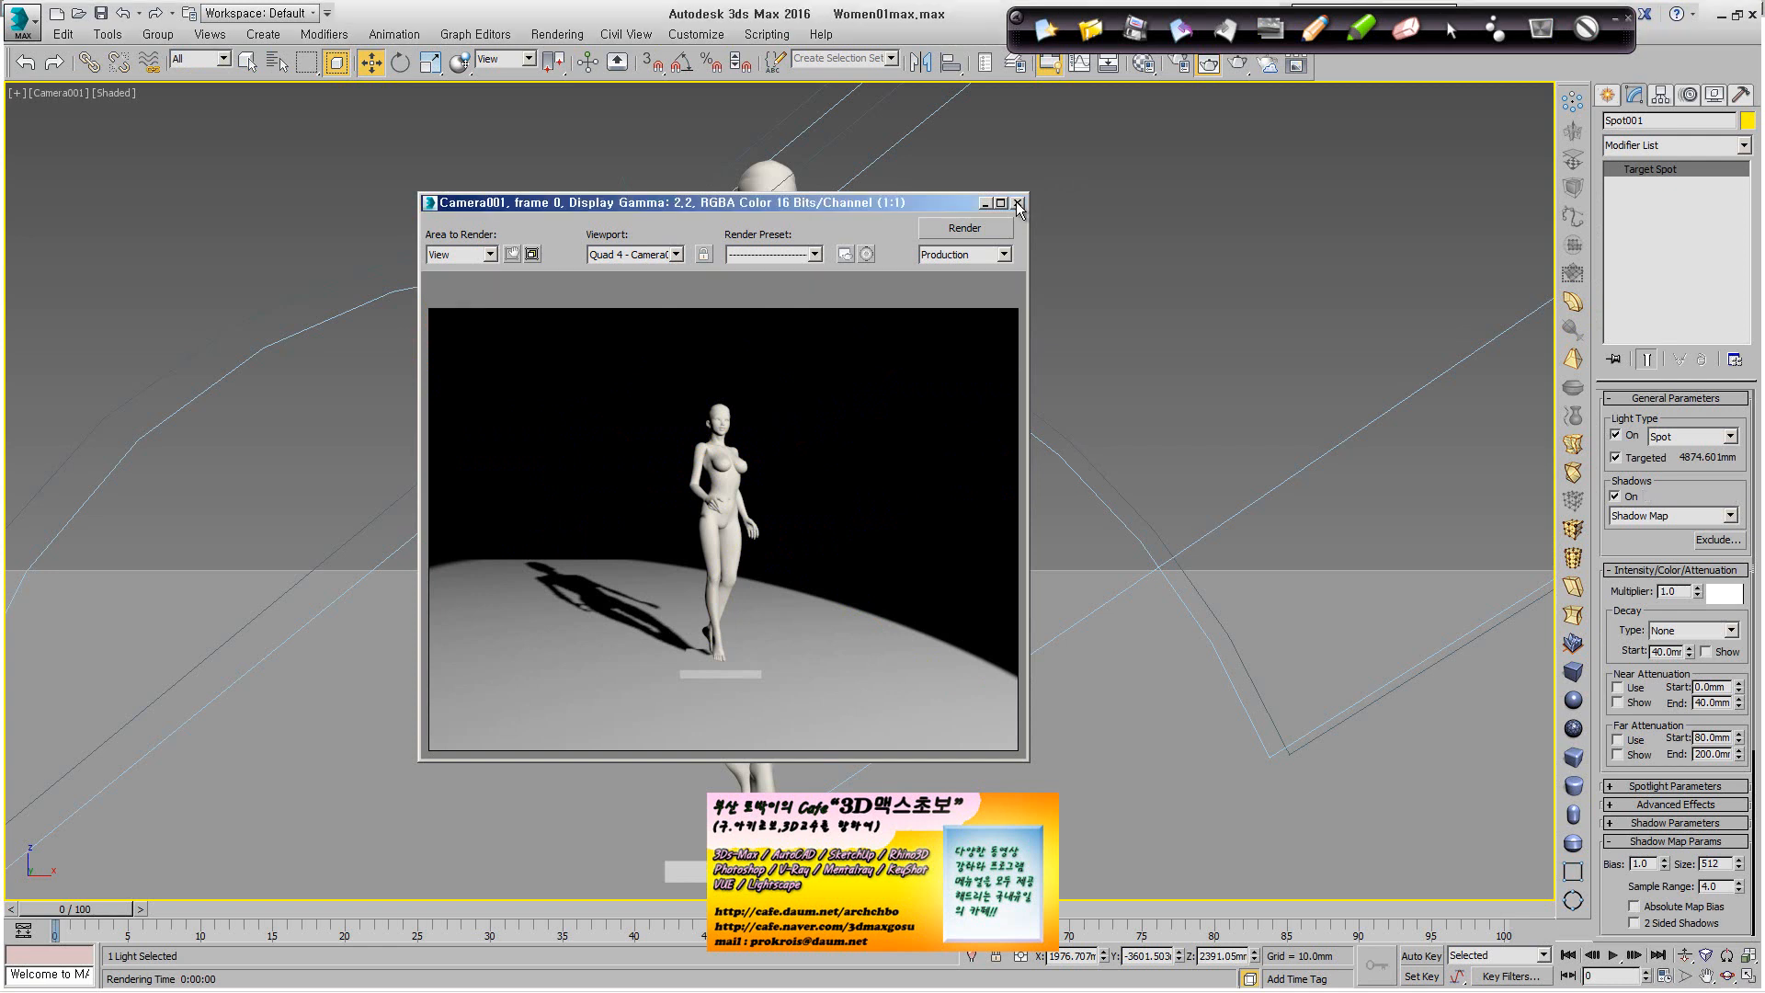
{"action": "left_click", "coordinate": [1018, 202]}
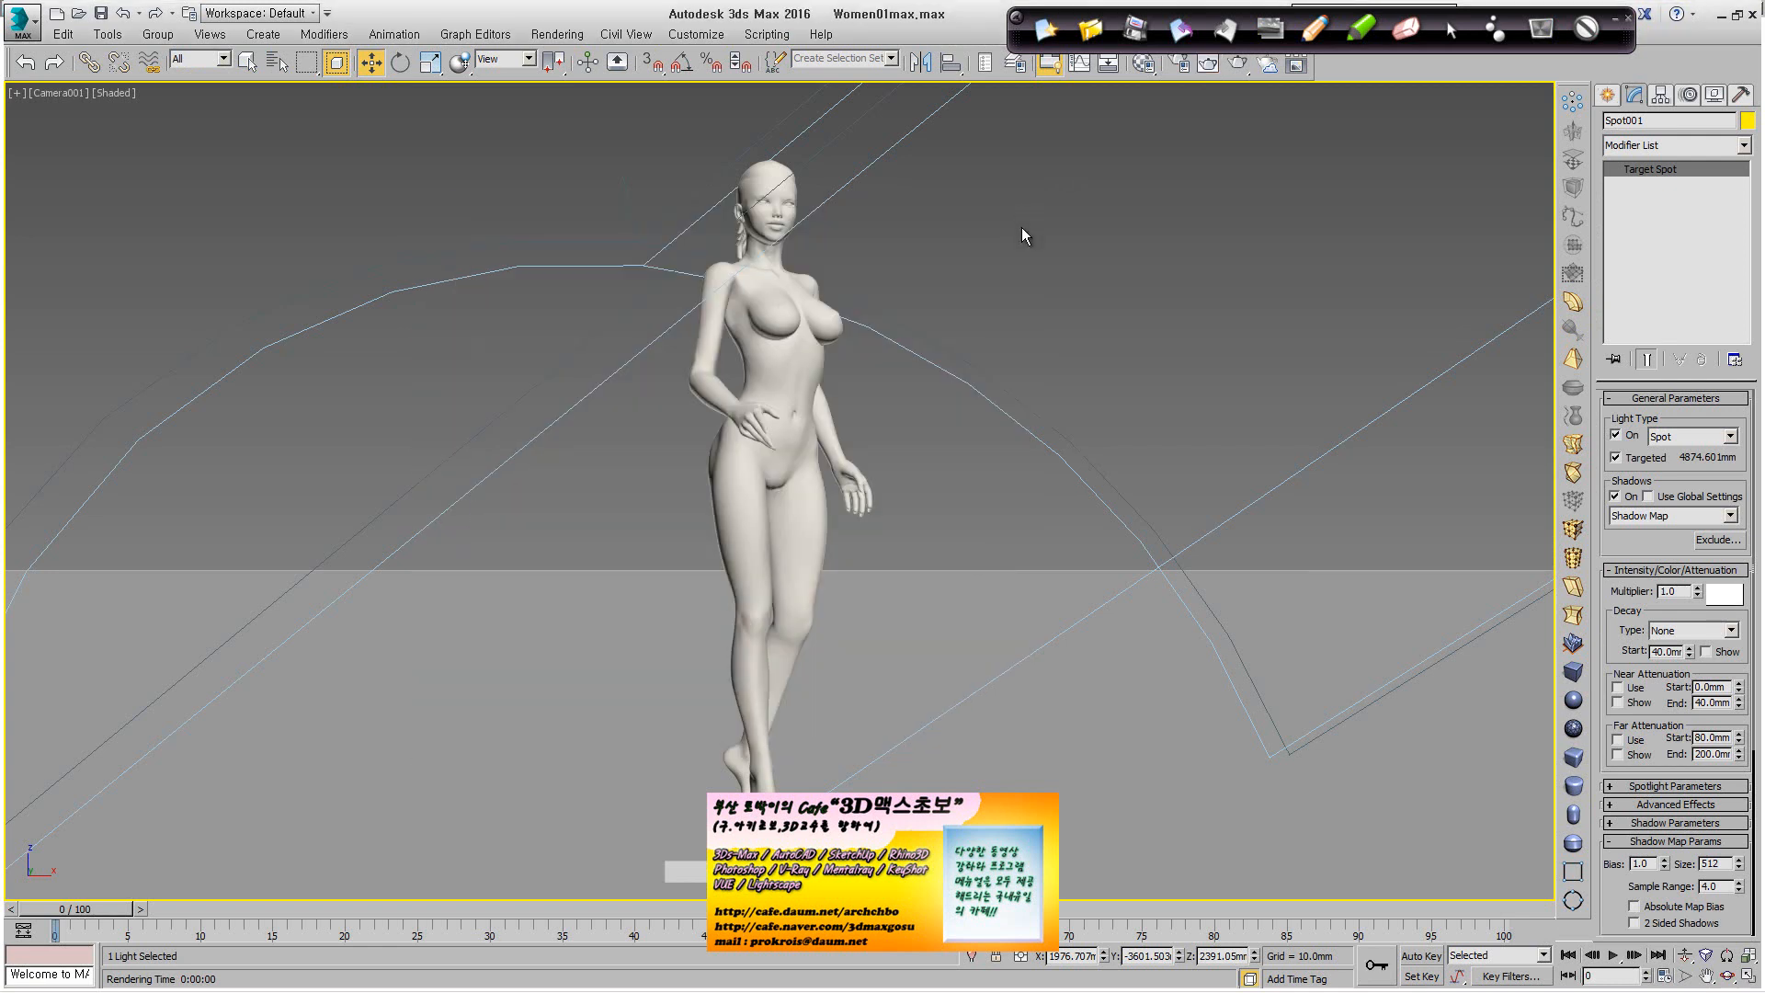
{"action": "left_click", "coordinate": [1315, 28]}
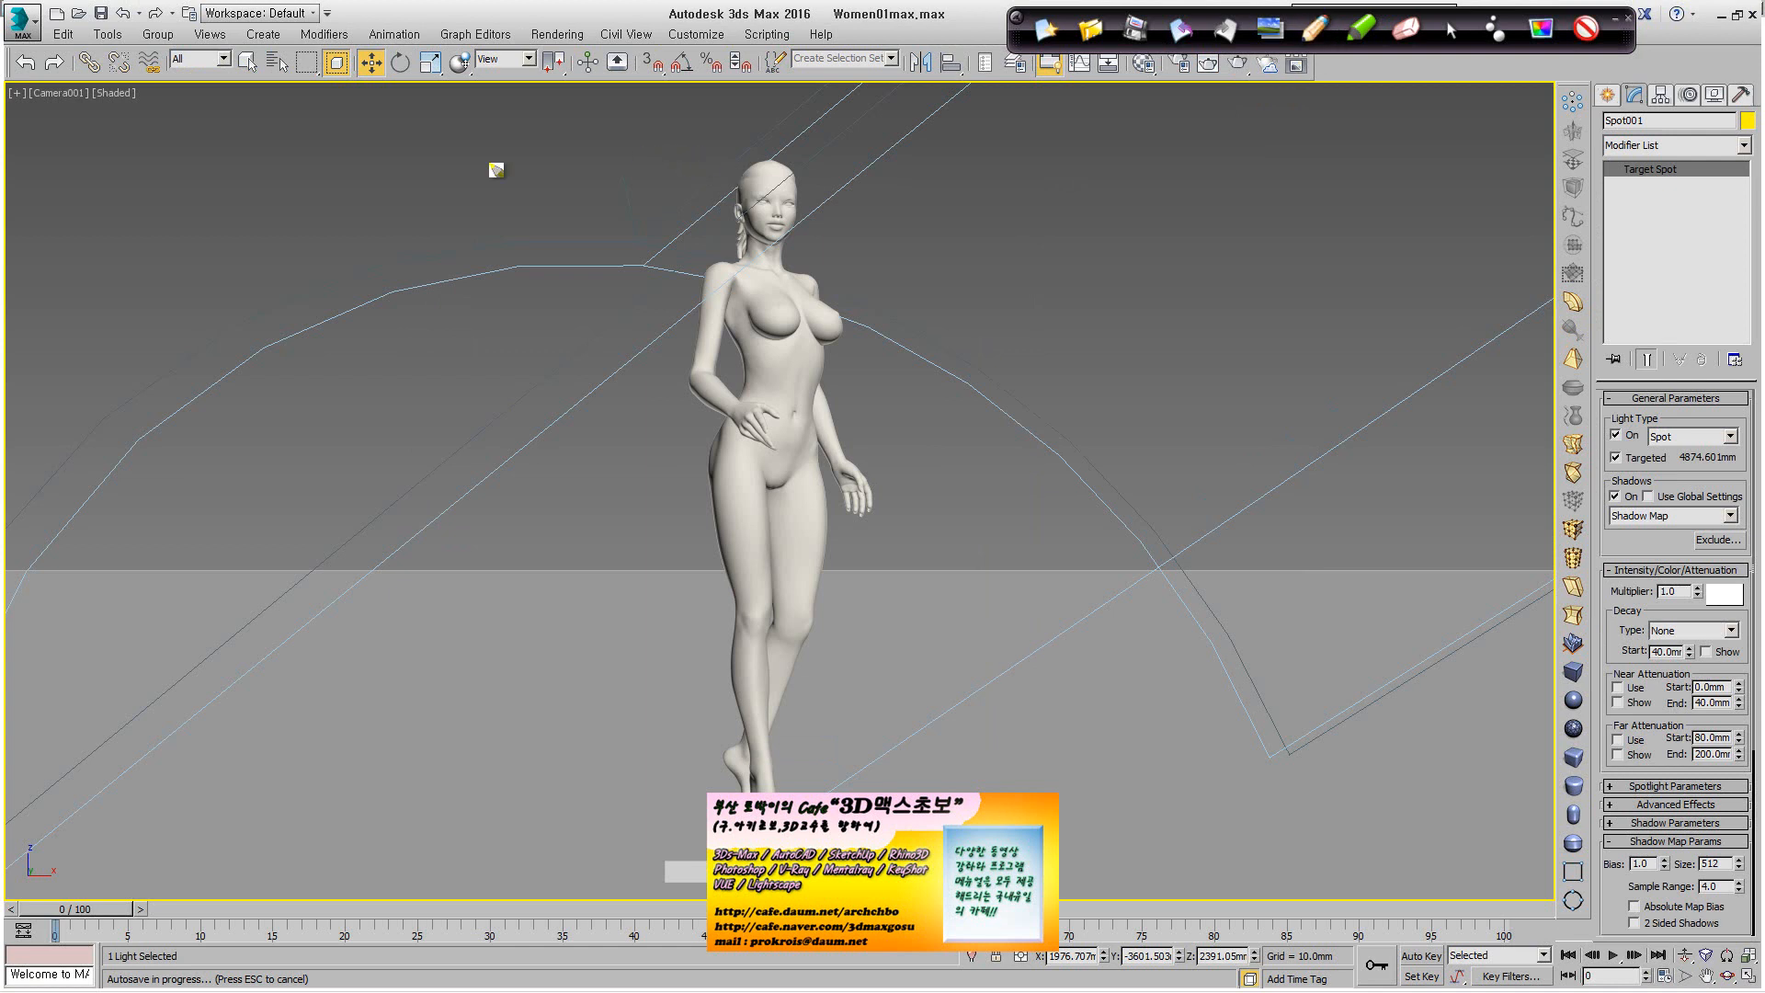
{"action": "mouse_move", "coordinate": [242, 150]}
{"action": "left_mouse_down"}
{"action": "mouse_move", "coordinate": [301, 180]}
{"action": "mouse_move", "coordinate": [315, 213]}
{"action": "mouse_move", "coordinate": [341, 195]}
{"action": "left_mouse_up"}
{"action": "mouse_move", "coordinate": [280, 284]}
{"action": "left_mouse_down"}
{"action": "mouse_move", "coordinate": [322, 261]}
{"action": "mouse_move", "coordinate": [331, 322]}
{"action": "mouse_move", "coordinate": [358, 268]}
{"action": "mouse_move", "coordinate": [355, 304]}
{"action": "mouse_move", "coordinate": [295, 331]}
{"action": "left_mouse_up"}
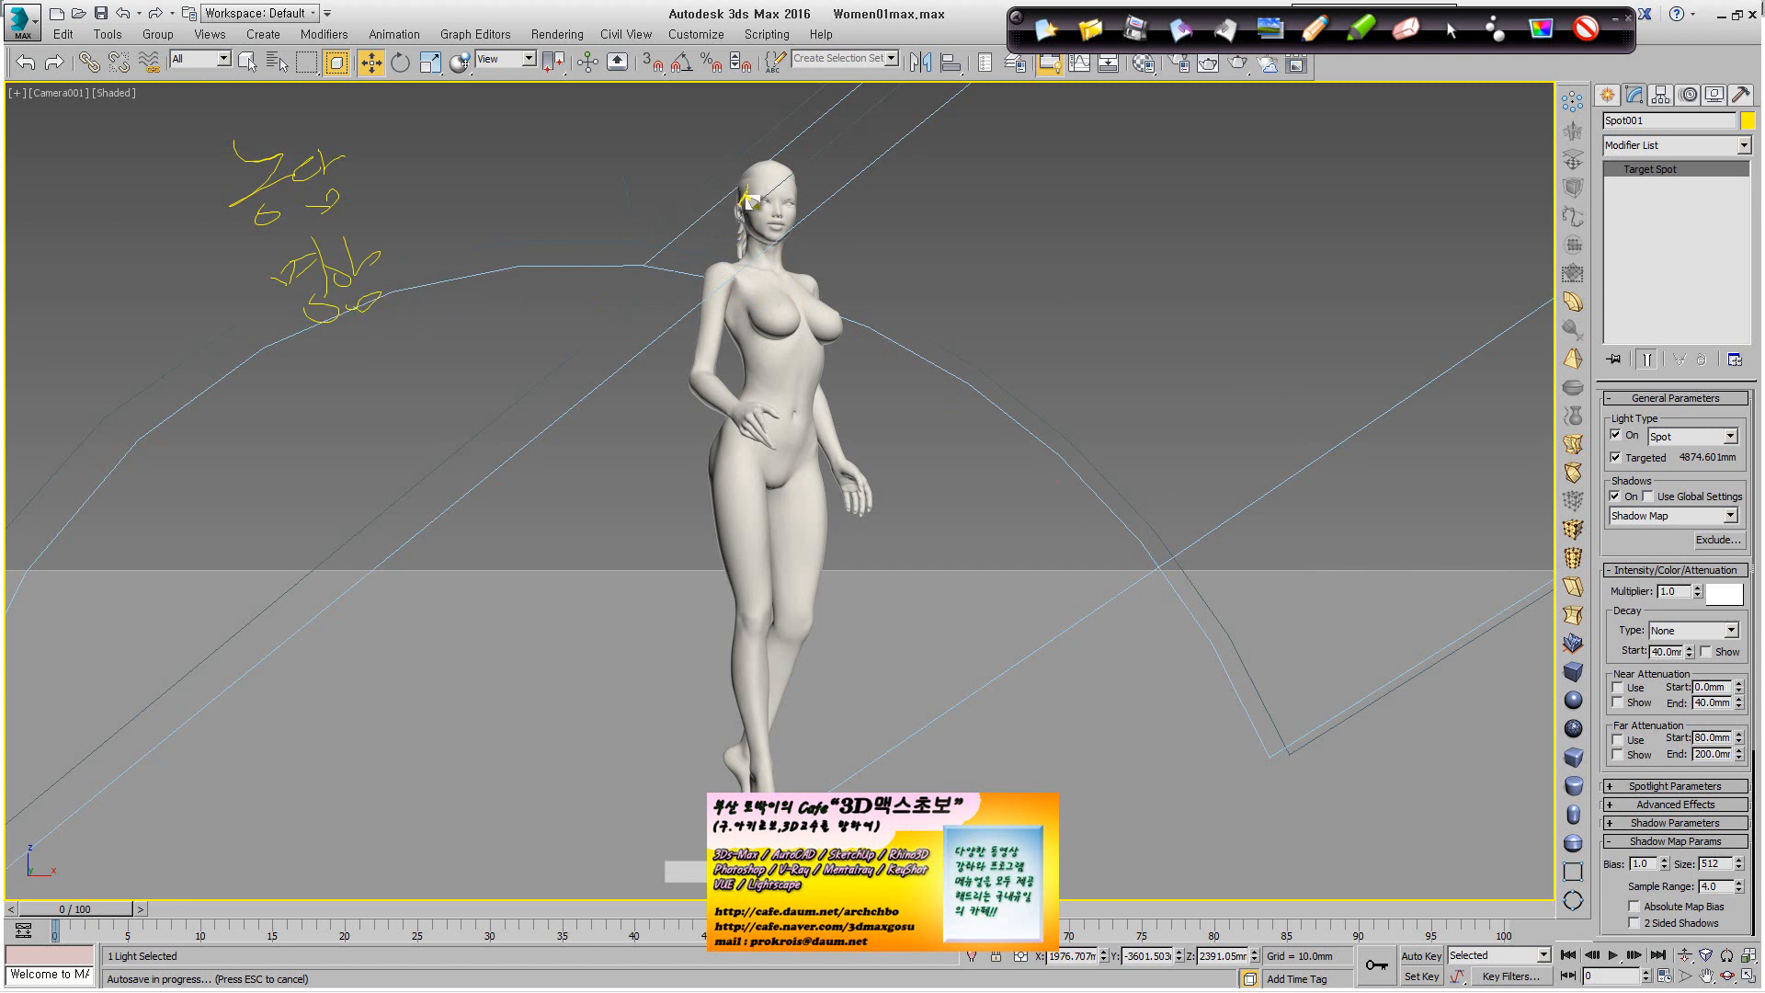
{"action": "left_click_drag", "start_coordinate": [747, 195], "coordinate": [747, 207]}
{"action": "mouse_move", "coordinate": [736, 222]}
{"action": "left_mouse_down"}
{"action": "mouse_move", "coordinate": [349, 232]}
{"action": "mouse_move", "coordinate": [434, 218]}
{"action": "left_mouse_up"}
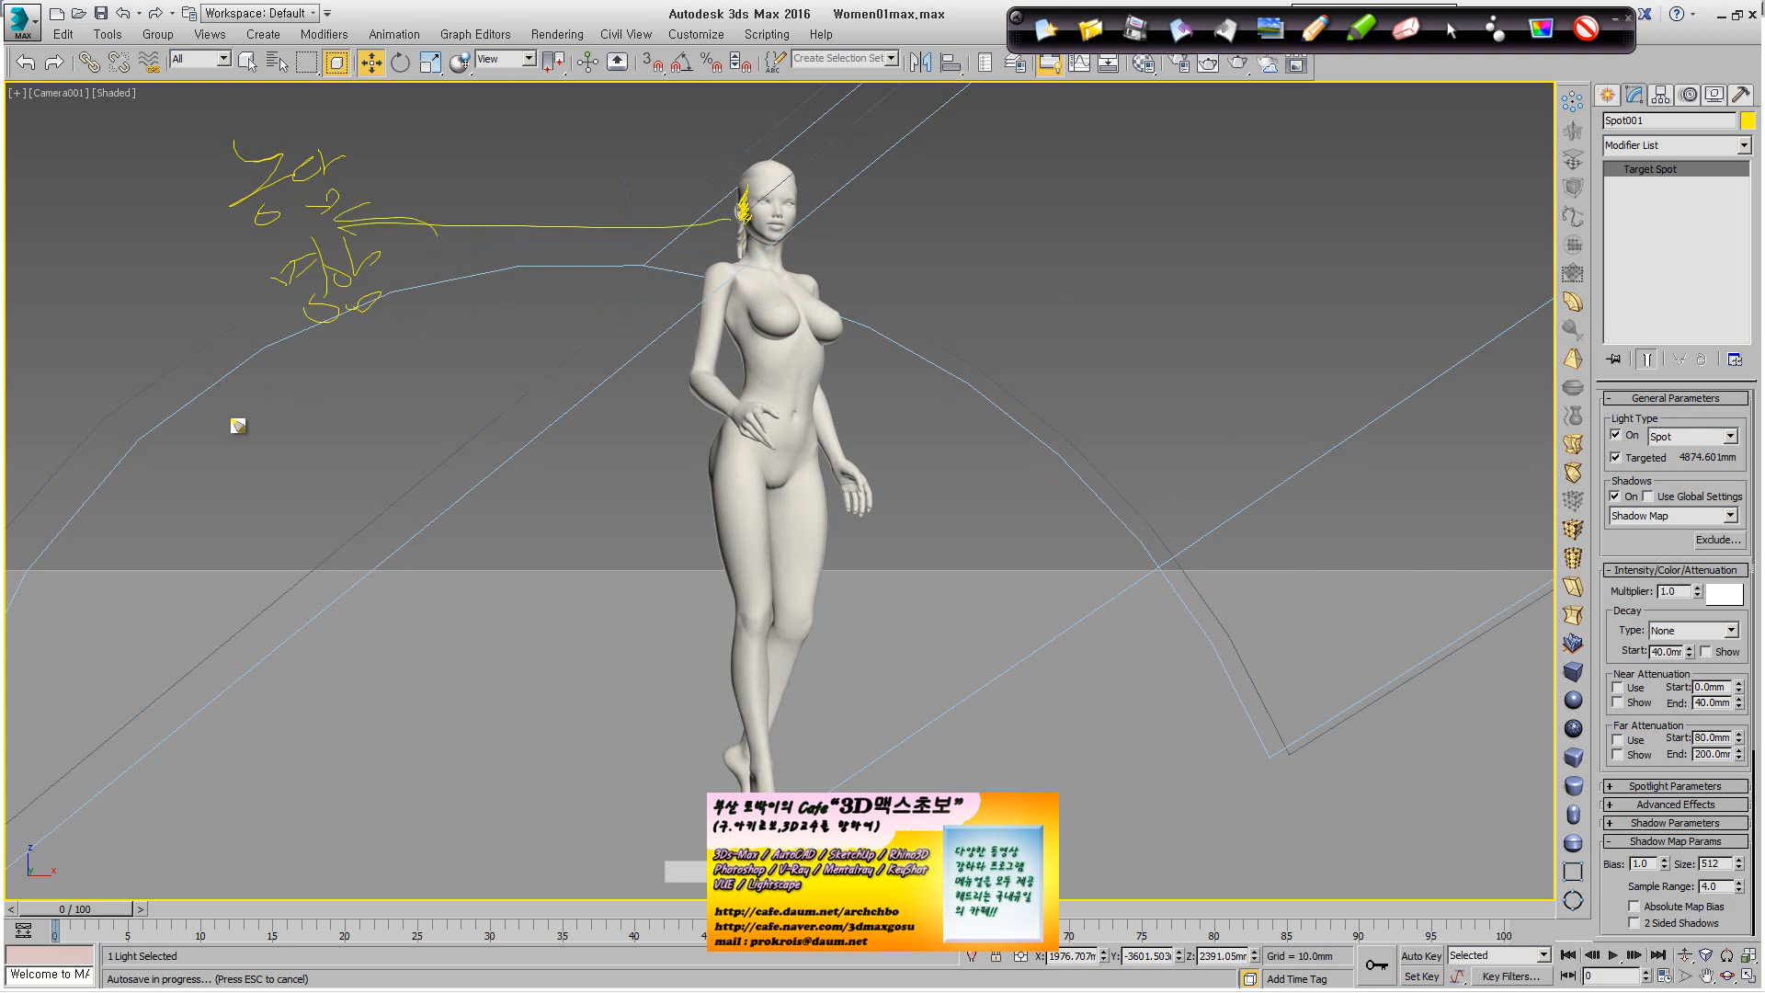
{"action": "mouse_move", "coordinate": [186, 420]}
{"action": "left_mouse_down"}
{"action": "mouse_move", "coordinate": [238, 460]}
{"action": "mouse_move", "coordinate": [347, 394]}
{"action": "mouse_move", "coordinate": [420, 390]}
{"action": "left_mouse_up"}
{"action": "mouse_move", "coordinate": [536, 354]}
{"action": "left_mouse_down"}
{"action": "mouse_move", "coordinate": [74, 279]}
{"action": "mouse_move", "coordinate": [419, 451]}
{"action": "left_mouse_up"}
{"action": "left_click_drag", "start_coordinate": [279, 464], "coordinate": [294, 554]}
{"action": "left_click_drag", "start_coordinate": [366, 501], "coordinate": [320, 556]}
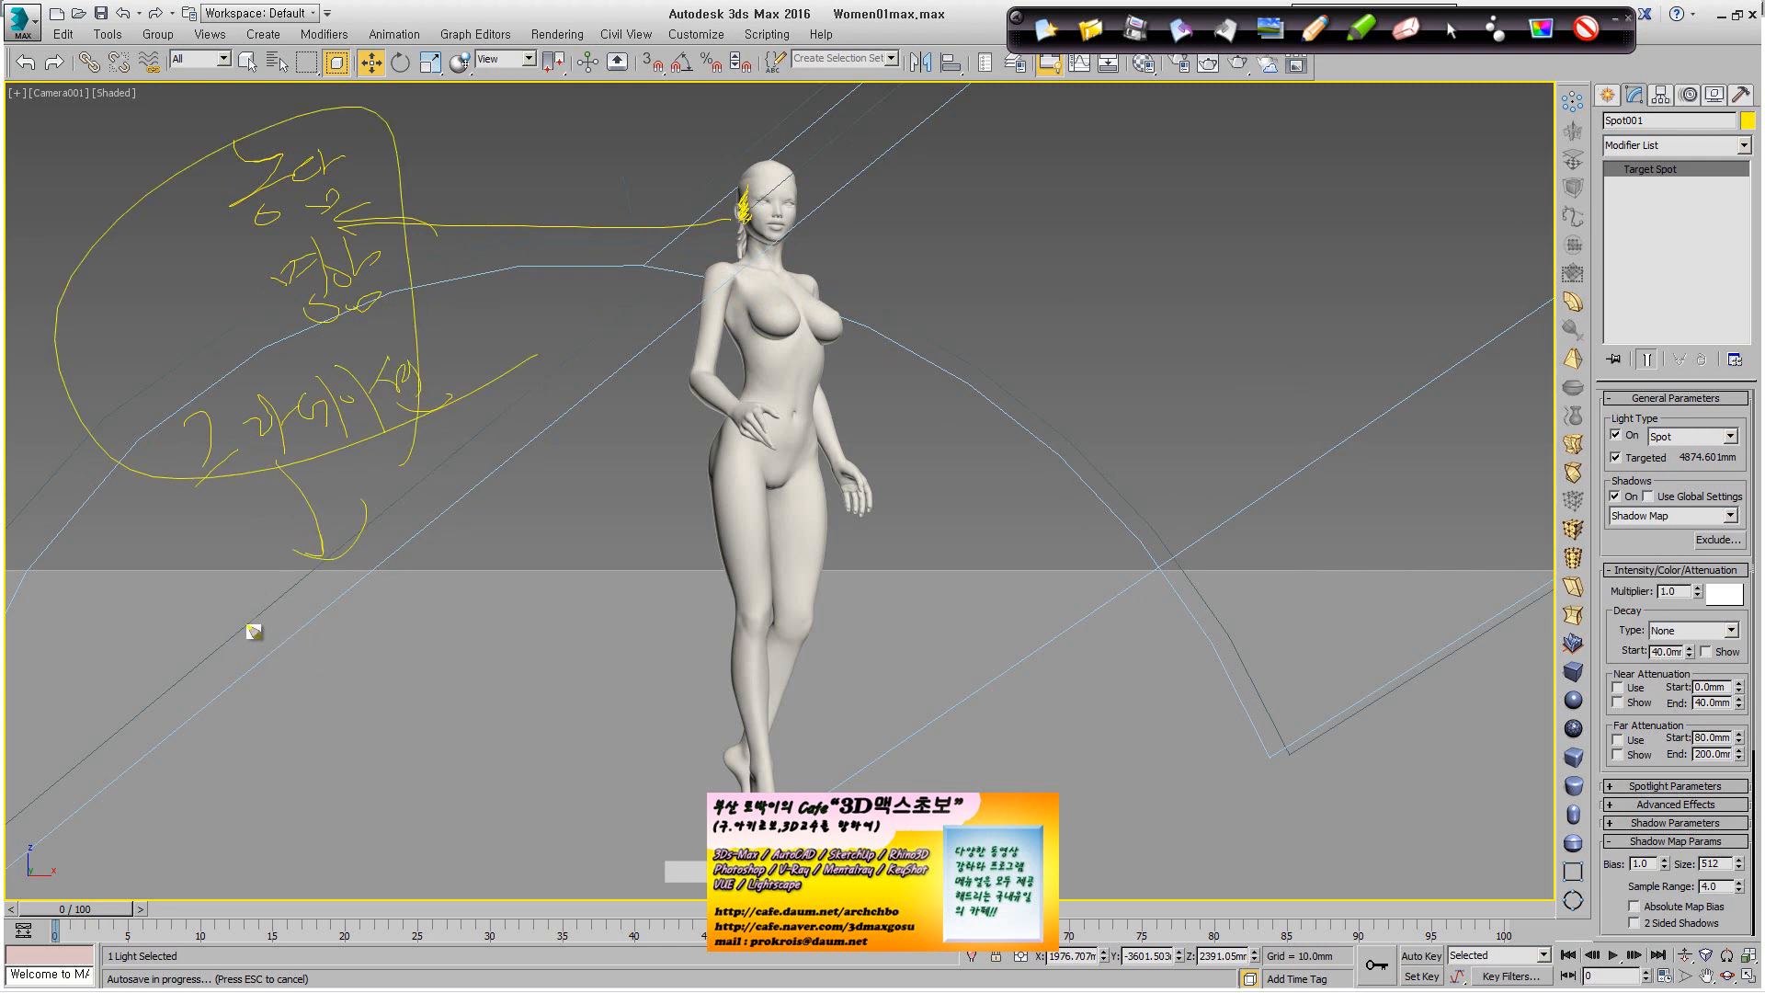
{"action": "mouse_move", "coordinate": [239, 627]}
{"action": "left_mouse_down"}
{"action": "mouse_move", "coordinate": [307, 623]}
{"action": "mouse_move", "coordinate": [328, 551]}
{"action": "mouse_move", "coordinate": [367, 618]}
{"action": "left_mouse_up"}
{"action": "mouse_move", "coordinate": [327, 713]}
{"action": "left_mouse_down"}
{"action": "mouse_move", "coordinate": [366, 661]}
{"action": "mouse_move", "coordinate": [386, 693]}
{"action": "mouse_move", "coordinate": [402, 642]}
{"action": "mouse_move", "coordinate": [503, 625]}
{"action": "mouse_move", "coordinate": [532, 569]}
{"action": "mouse_move", "coordinate": [594, 586]}
{"action": "left_mouse_up"}
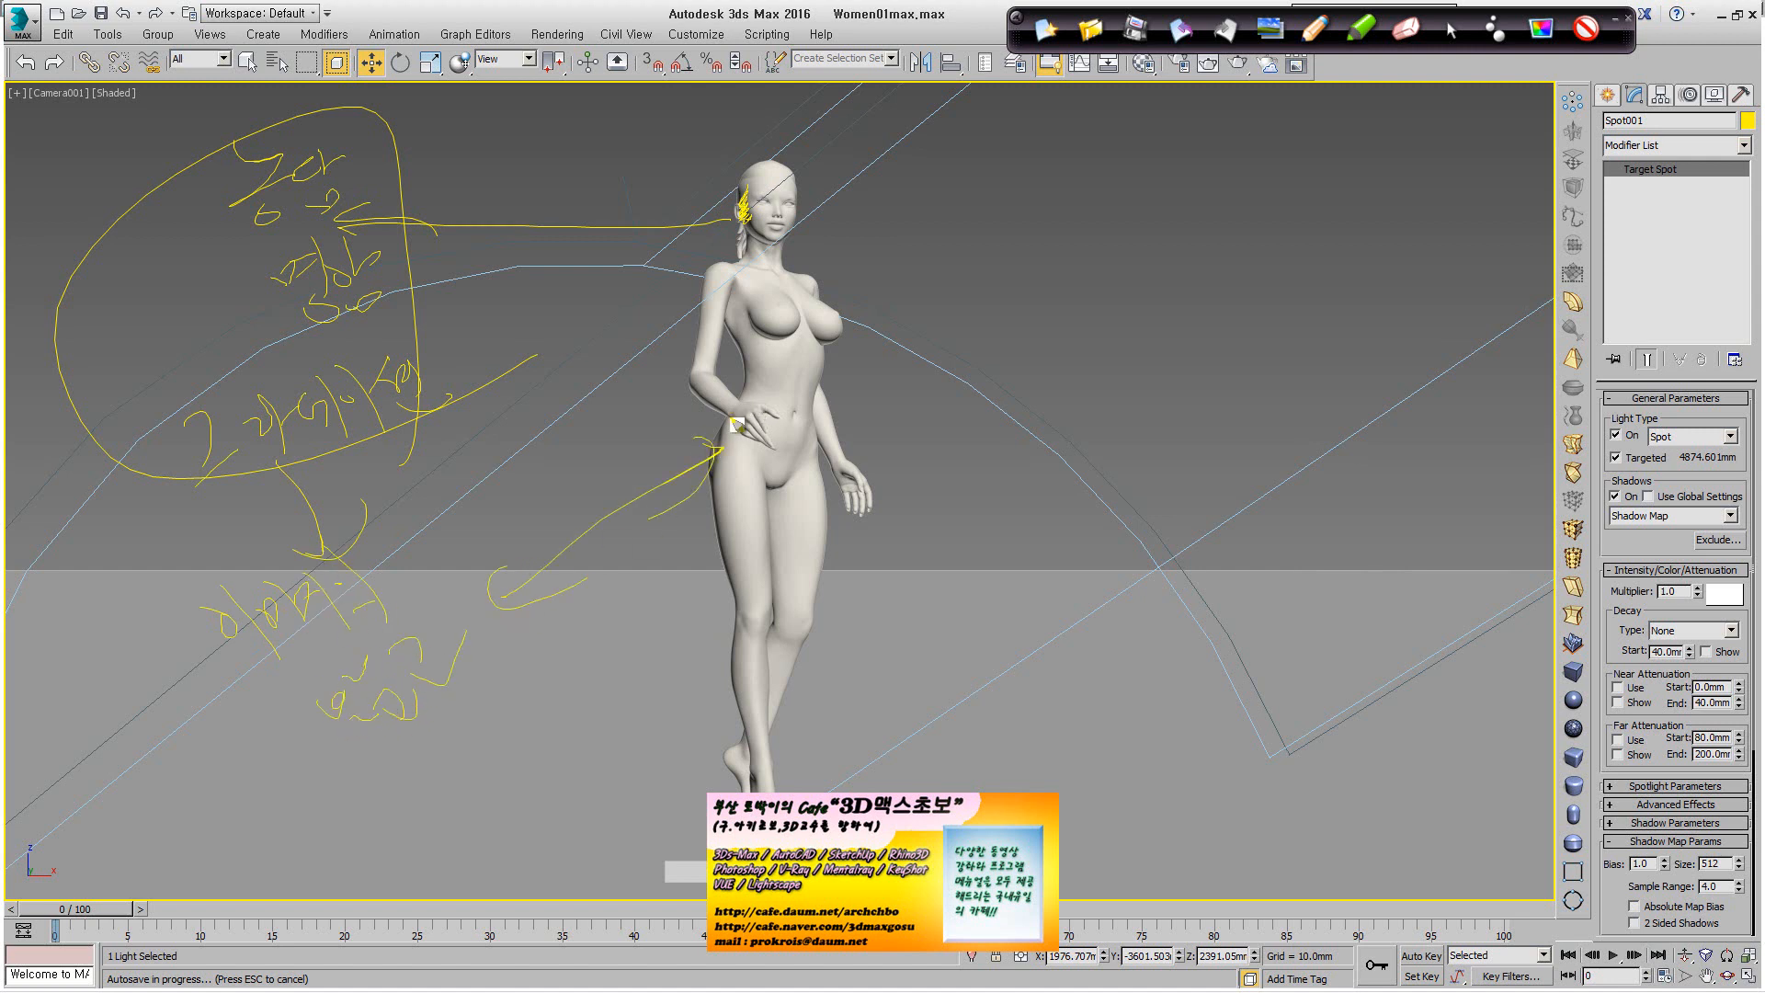
{"action": "mouse_move", "coordinate": [740, 426]}
{"action": "left_mouse_down"}
{"action": "mouse_move", "coordinate": [825, 395]}
{"action": "mouse_move", "coordinate": [875, 428]}
{"action": "left_mouse_up"}
{"action": "left_click_drag", "start_coordinate": [896, 349], "coordinate": [920, 377]}
{"action": "mouse_move", "coordinate": [529, 483]}
{"action": "left_mouse_down"}
{"action": "mouse_move", "coordinate": [575, 509]}
{"action": "mouse_move", "coordinate": [694, 462]}
{"action": "left_mouse_up"}
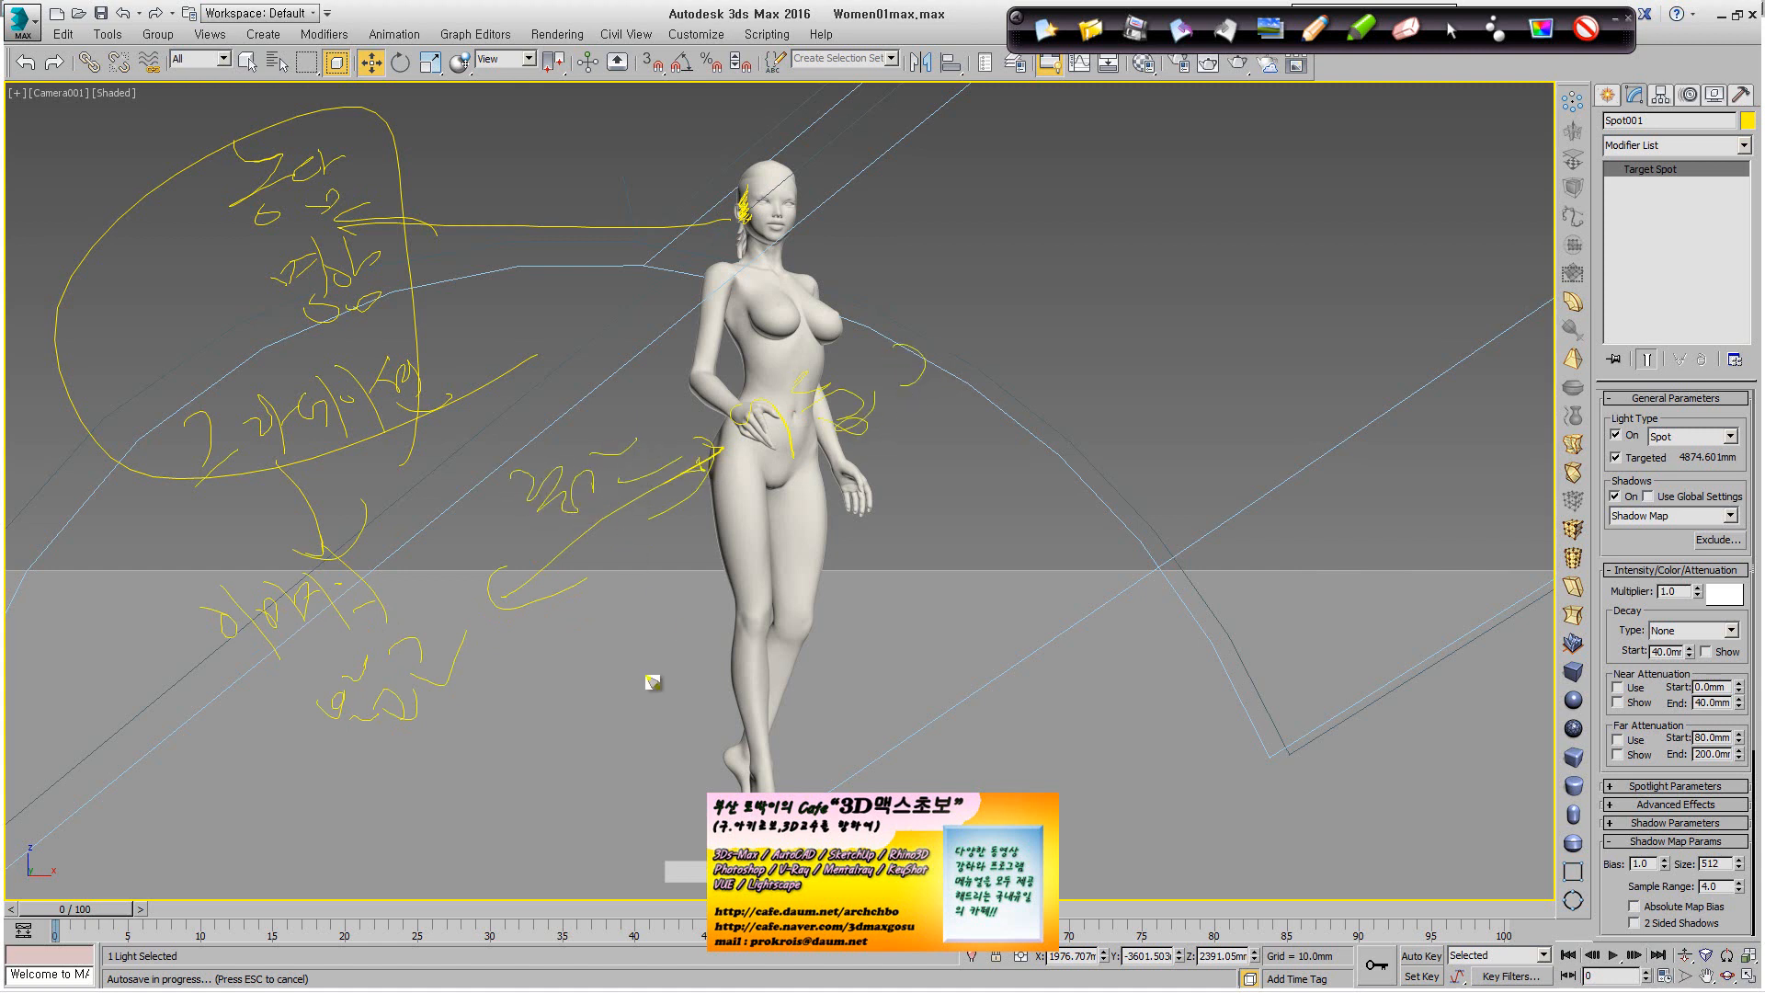
{"action": "mouse_move", "coordinate": [651, 678]}
{"action": "left_mouse_down"}
{"action": "mouse_move", "coordinate": [708, 680]}
{"action": "mouse_move", "coordinate": [754, 602]}
{"action": "left_mouse_up"}
{"action": "mouse_move", "coordinate": [401, 733]}
{"action": "left_mouse_down"}
{"action": "mouse_move", "coordinate": [879, 430]}
{"action": "mouse_move", "coordinate": [870, 475]}
{"action": "mouse_move", "coordinate": [782, 322]}
{"action": "mouse_move", "coordinate": [856, 407]}
{"action": "mouse_move", "coordinate": [512, 709]}
{"action": "mouse_move", "coordinate": [437, 730]}
{"action": "mouse_move", "coordinate": [544, 733]}
{"action": "left_mouse_up"}
{"action": "mouse_move", "coordinate": [450, 413]}
{"action": "left_mouse_down"}
{"action": "mouse_move", "coordinate": [129, 473]}
{"action": "mouse_move", "coordinate": [409, 563]}
{"action": "mouse_move", "coordinate": [454, 511]}
{"action": "left_mouse_up"}
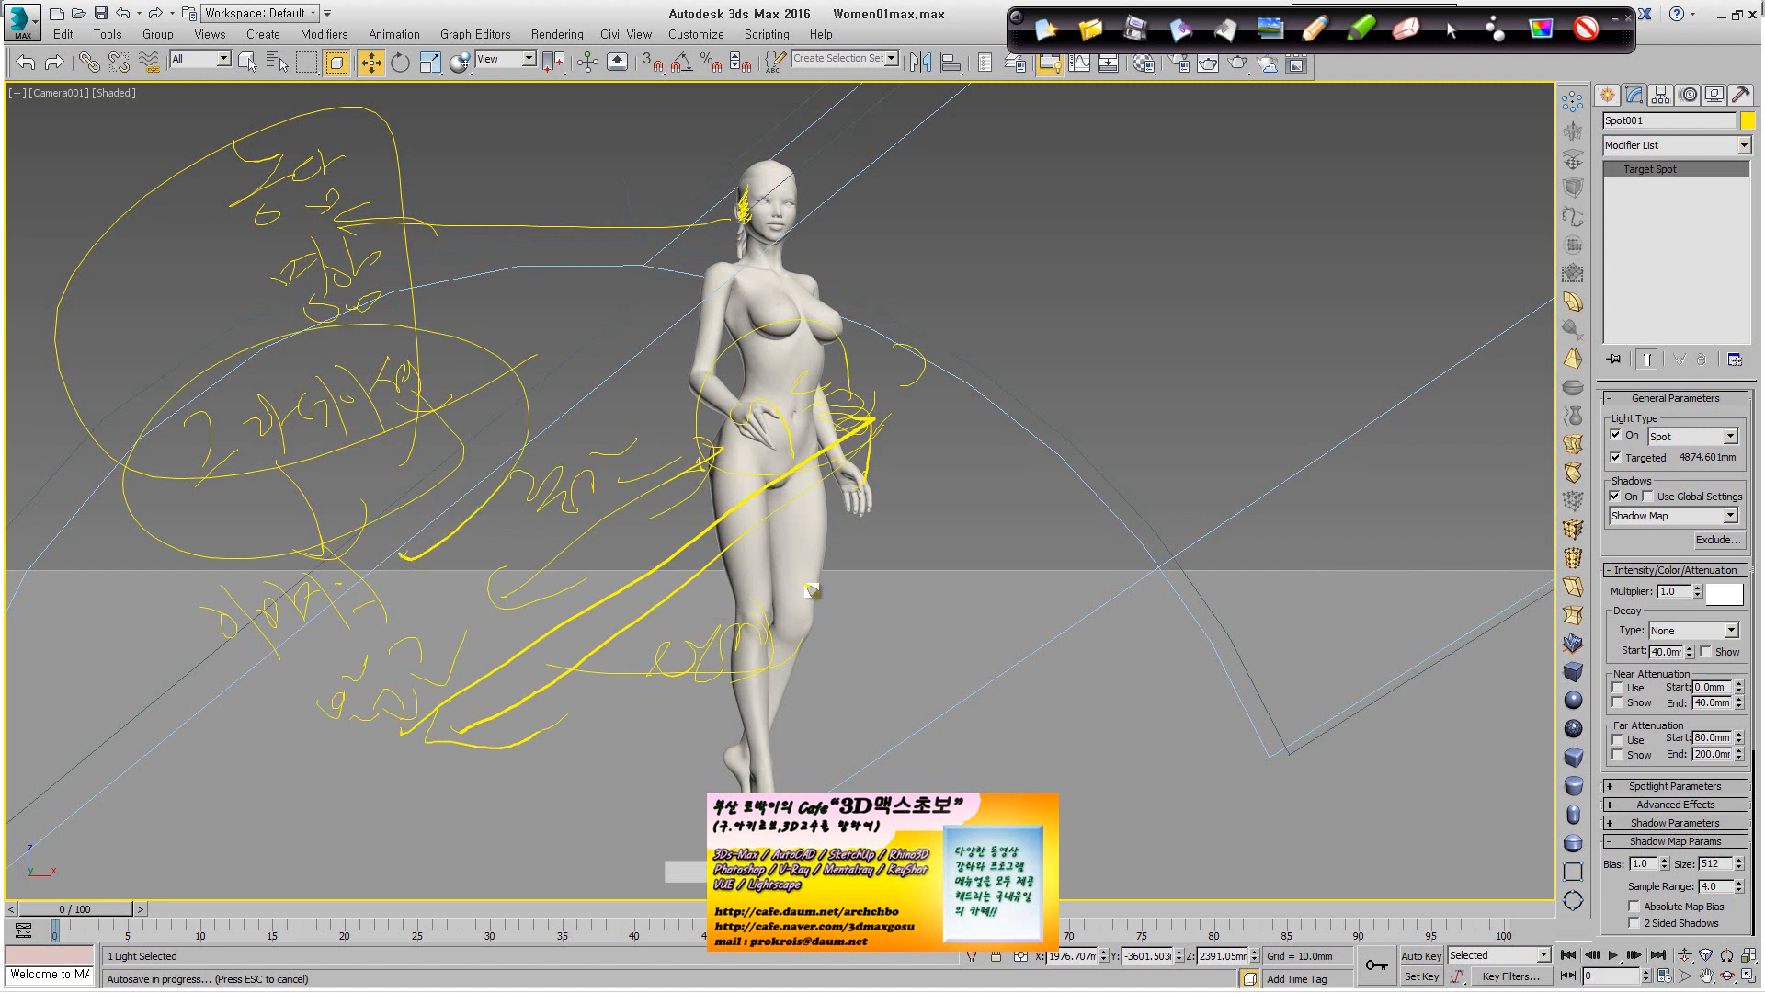
{"action": "mouse_move", "coordinate": [997, 633]}
{"action": "left_mouse_down"}
{"action": "mouse_move", "coordinate": [515, 822]}
{"action": "mouse_move", "coordinate": [1094, 474]}
{"action": "left_mouse_up"}
{"action": "left_click_drag", "start_coordinate": [1107, 558], "coordinate": [921, 747]}
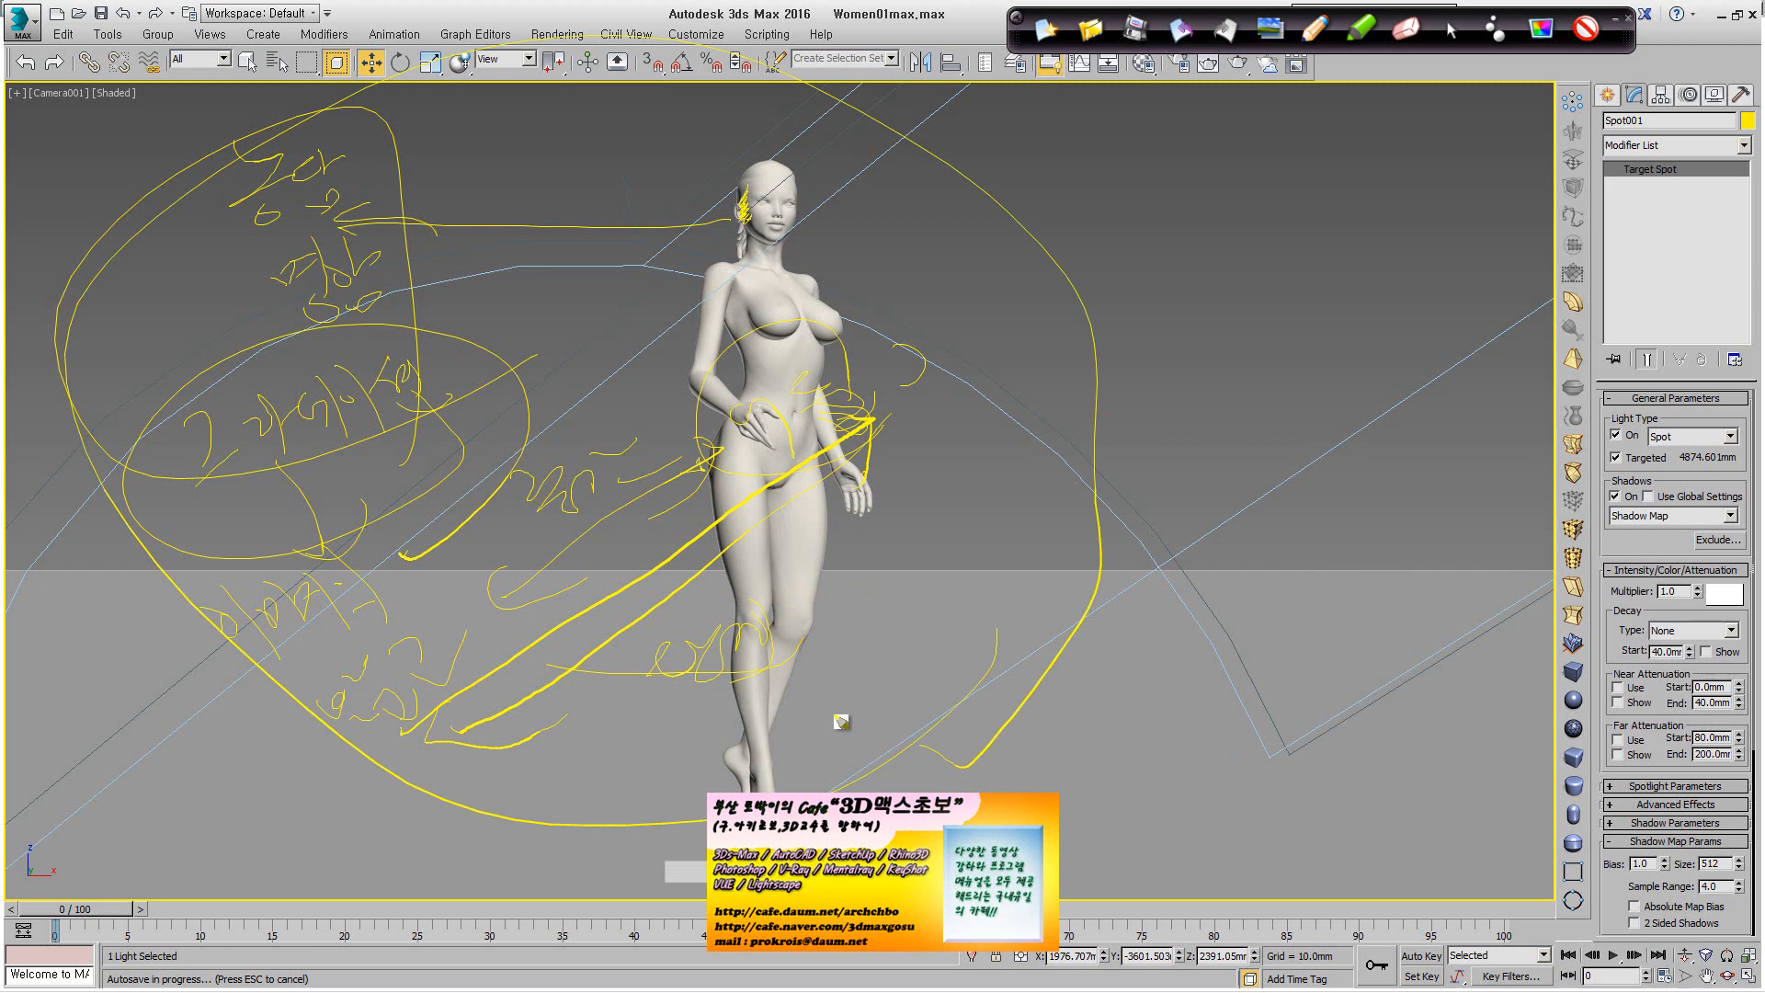
{"action": "left_click", "coordinate": [1045, 41]}
{"action": "left_click_drag", "start_coordinate": [1140, 167], "coordinate": [1157, 225]}
{"action": "mouse_move", "coordinate": [1186, 166]}
{"action": "left_mouse_down"}
{"action": "mouse_move", "coordinate": [1213, 221]}
{"action": "mouse_move", "coordinate": [1351, 164]}
{"action": "mouse_move", "coordinate": [1404, 230]}
{"action": "mouse_move", "coordinate": [1404, 260]}
{"action": "left_mouse_up"}
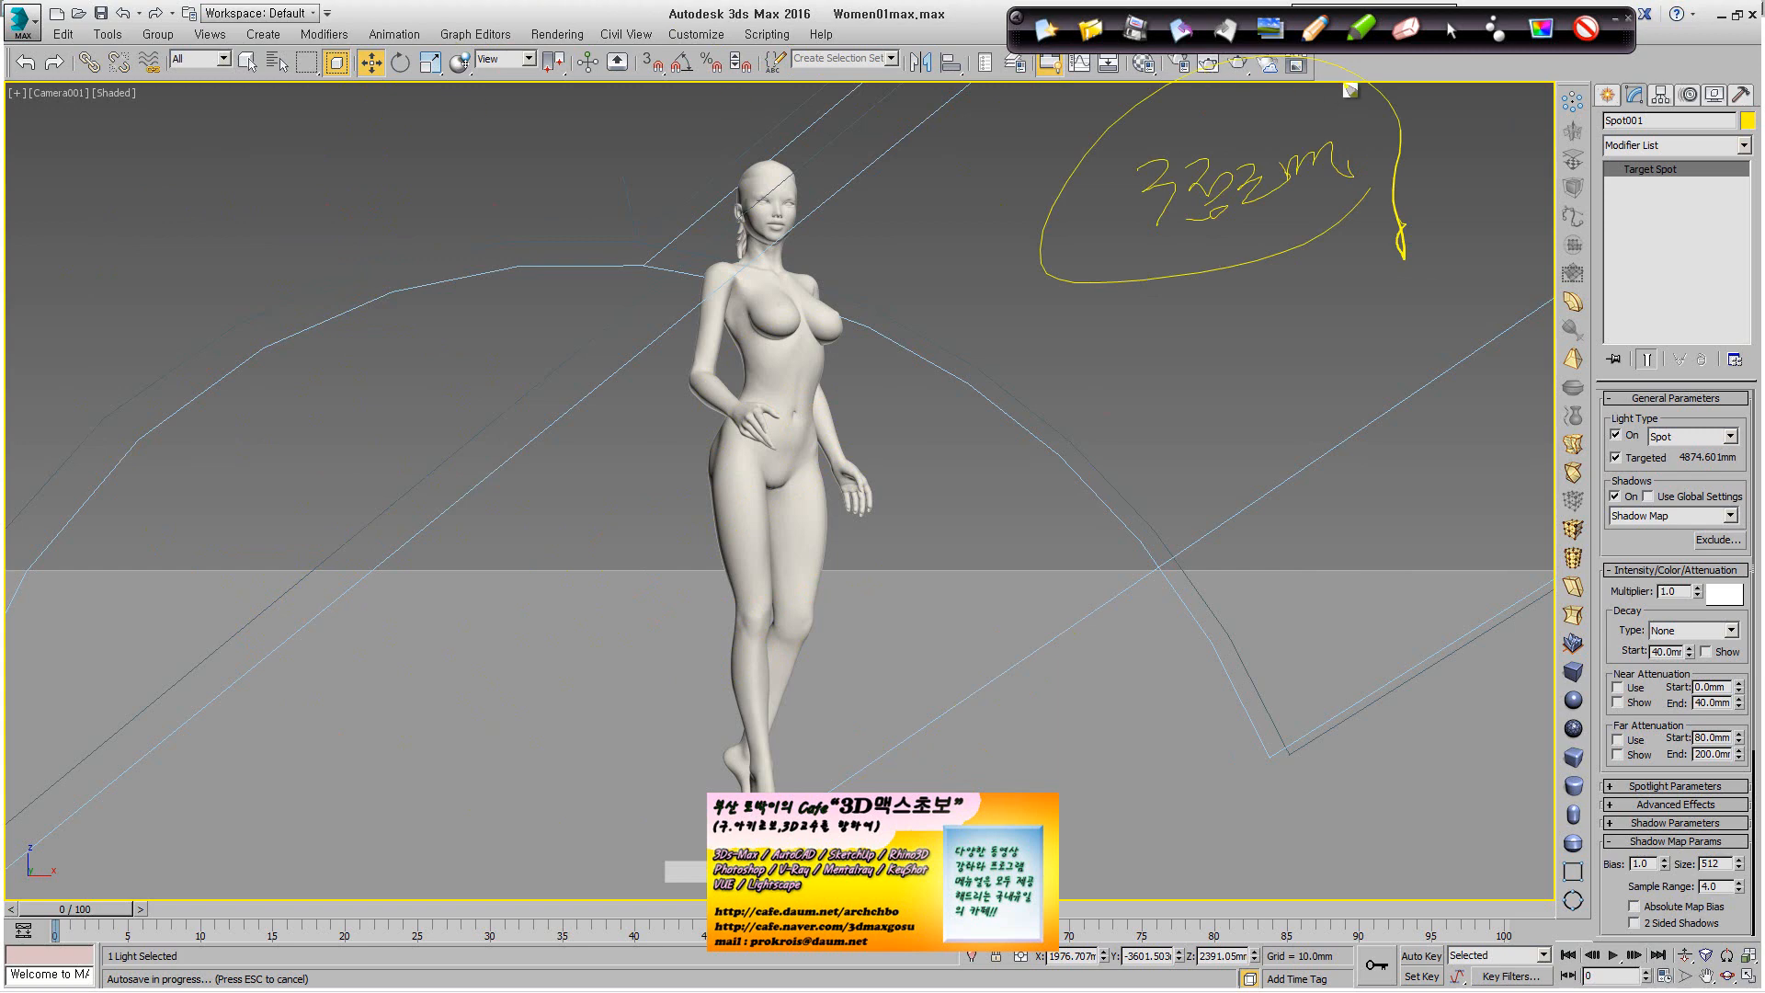
{"action": "left_click", "coordinate": [1450, 30]}
Restore the four-viewport layout and move the key spotlight farther from the figure in the Top view, to about X 2676, Y -3960 mm.
{"action": "left_click", "coordinate": [1749, 977]}
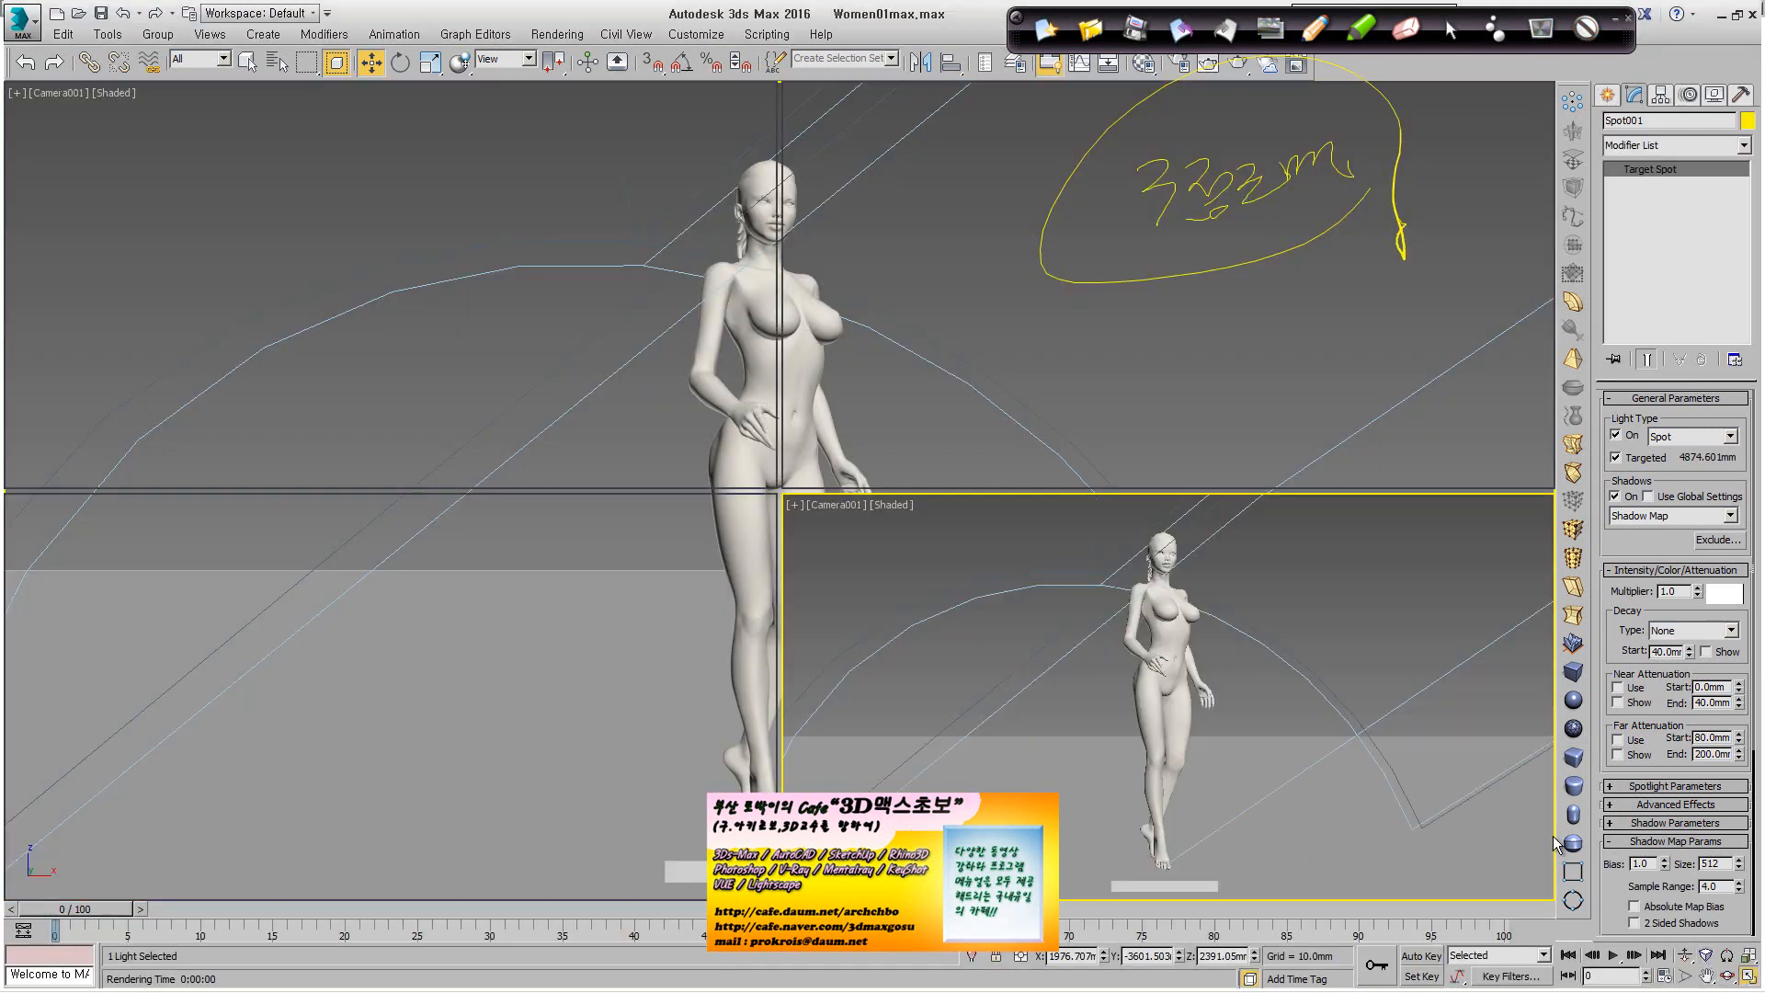
{"action": "middle_click_drag", "start_coordinate": [588, 358], "coordinate": [682, 407]}
{"action": "scroll", "coordinate": [511, 350], "scroll_direction": "up", "scroll_amount": 5}
{"action": "middle_click_drag", "start_coordinate": [492, 355], "coordinate": [535, 372]}
{"action": "left_click", "coordinate": [1450, 35]}
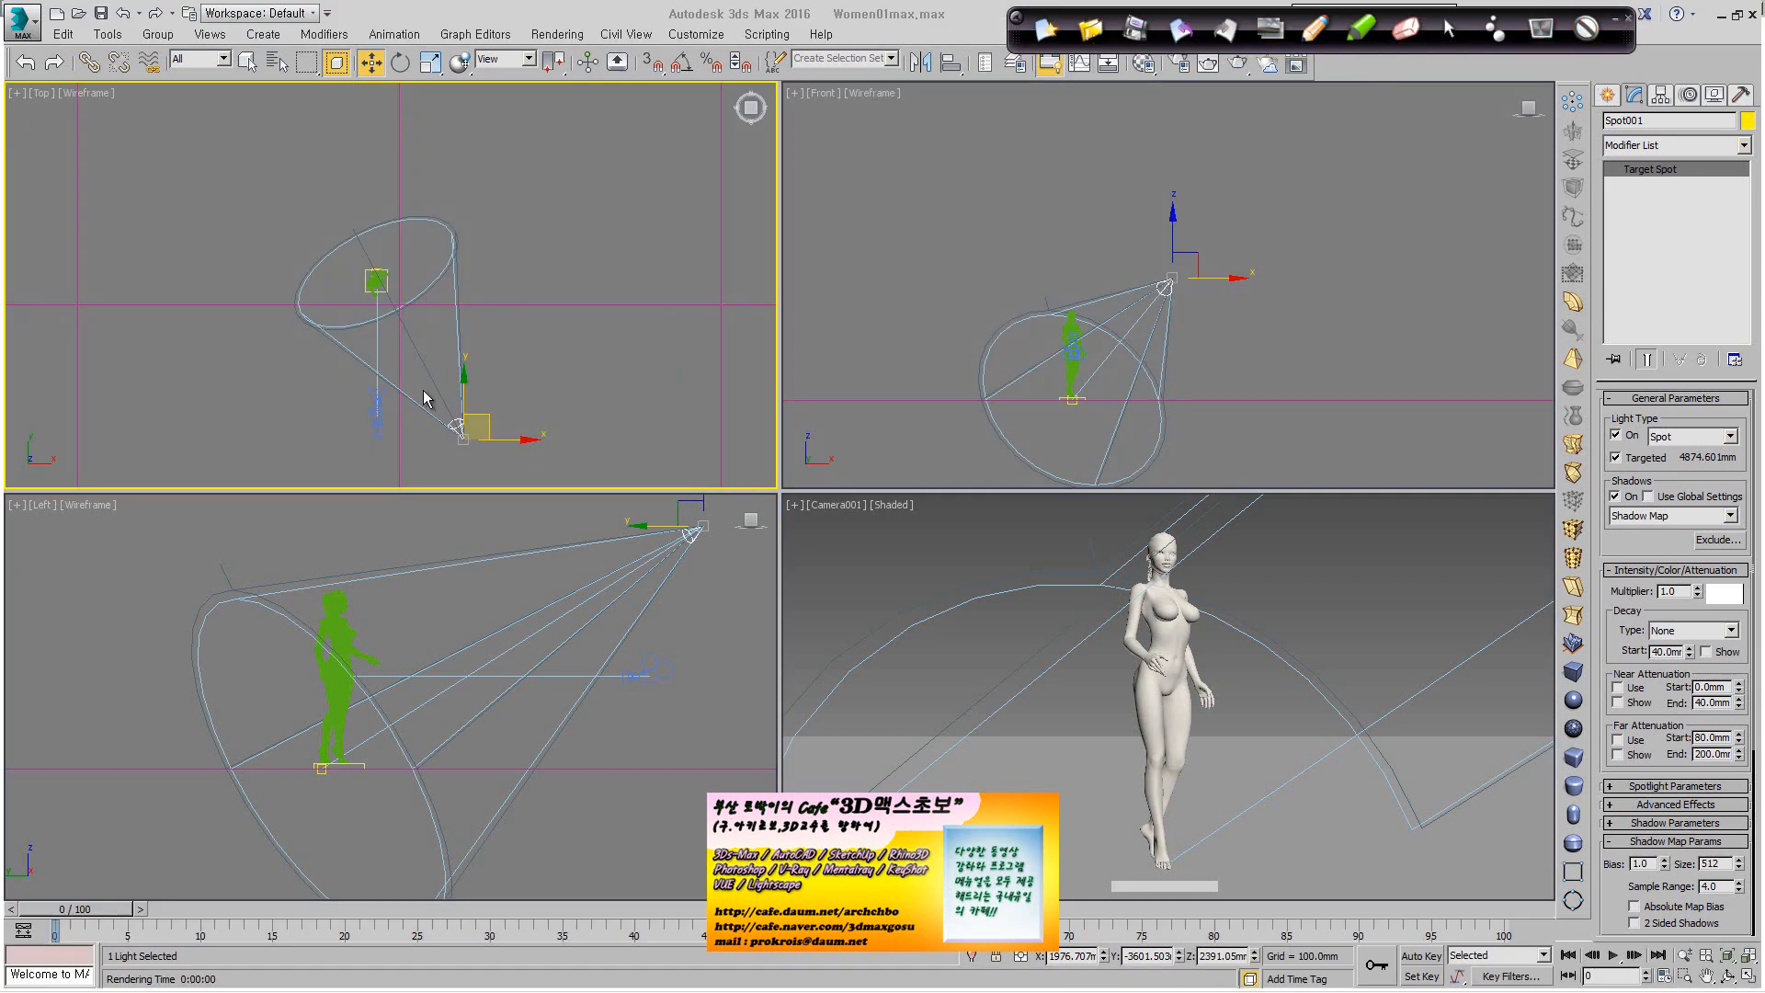
{"action": "middle_click_drag", "start_coordinate": [491, 445], "coordinate": [520, 442]}
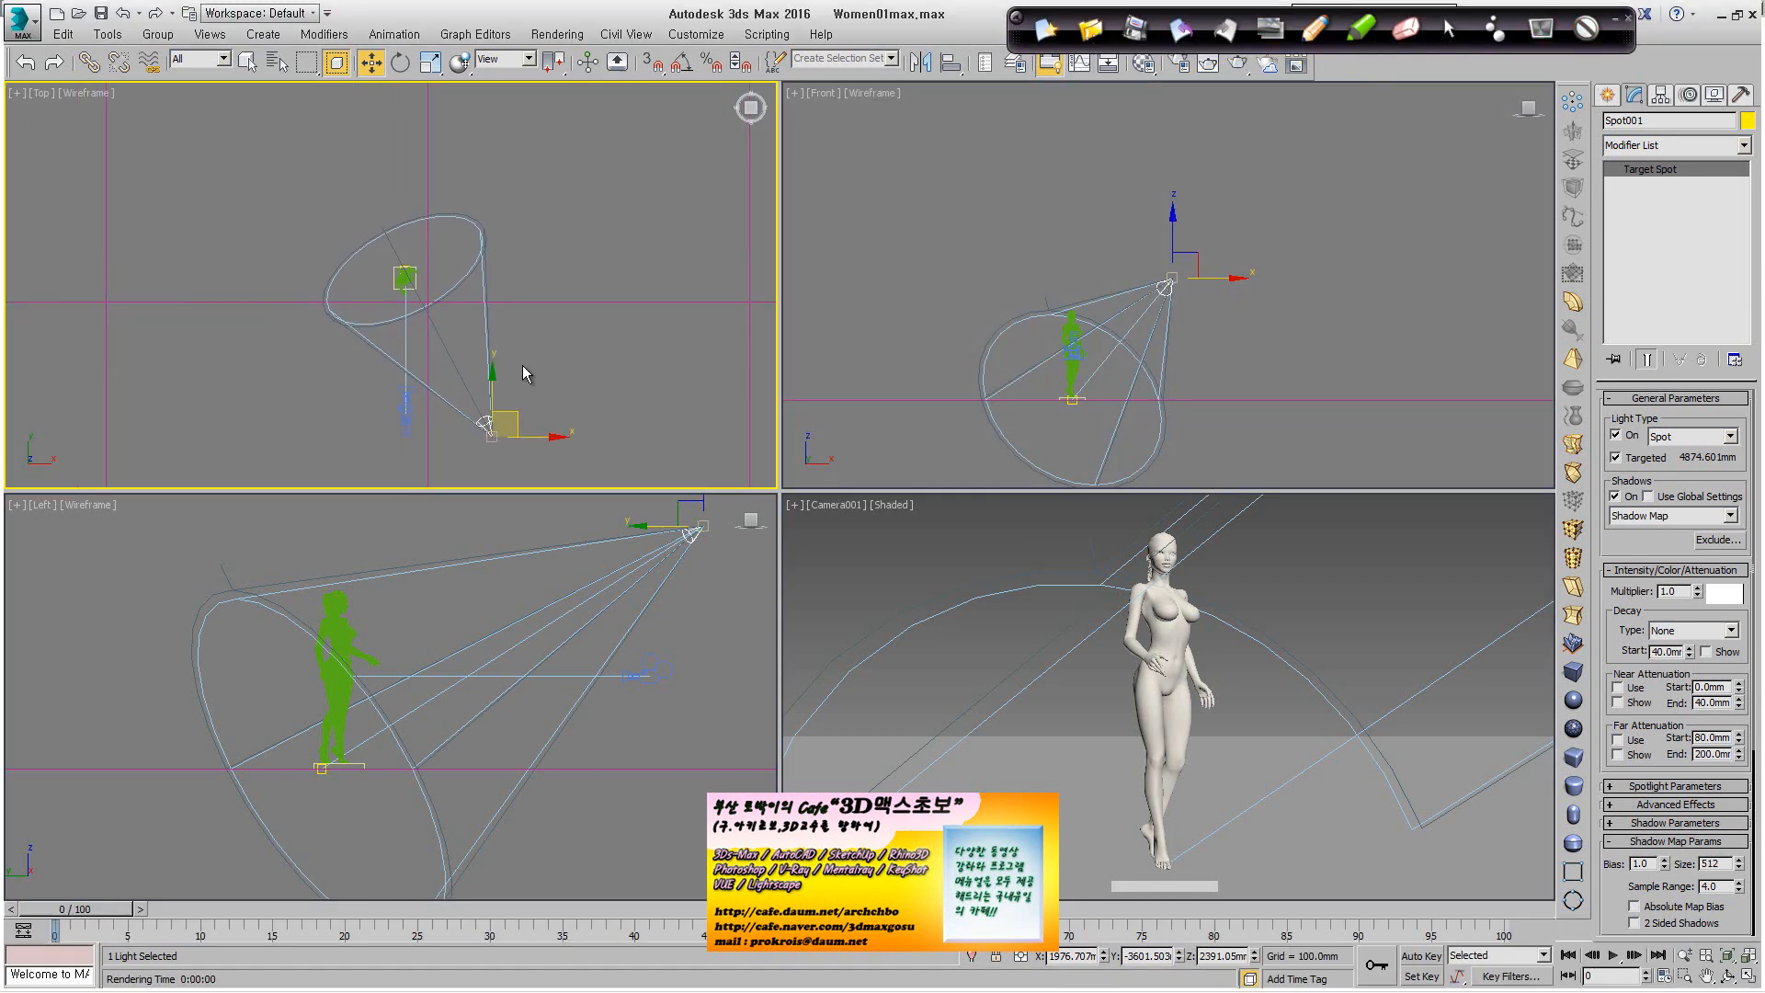
{"action": "middle_click_drag", "start_coordinate": [522, 366], "coordinate": [525, 374]}
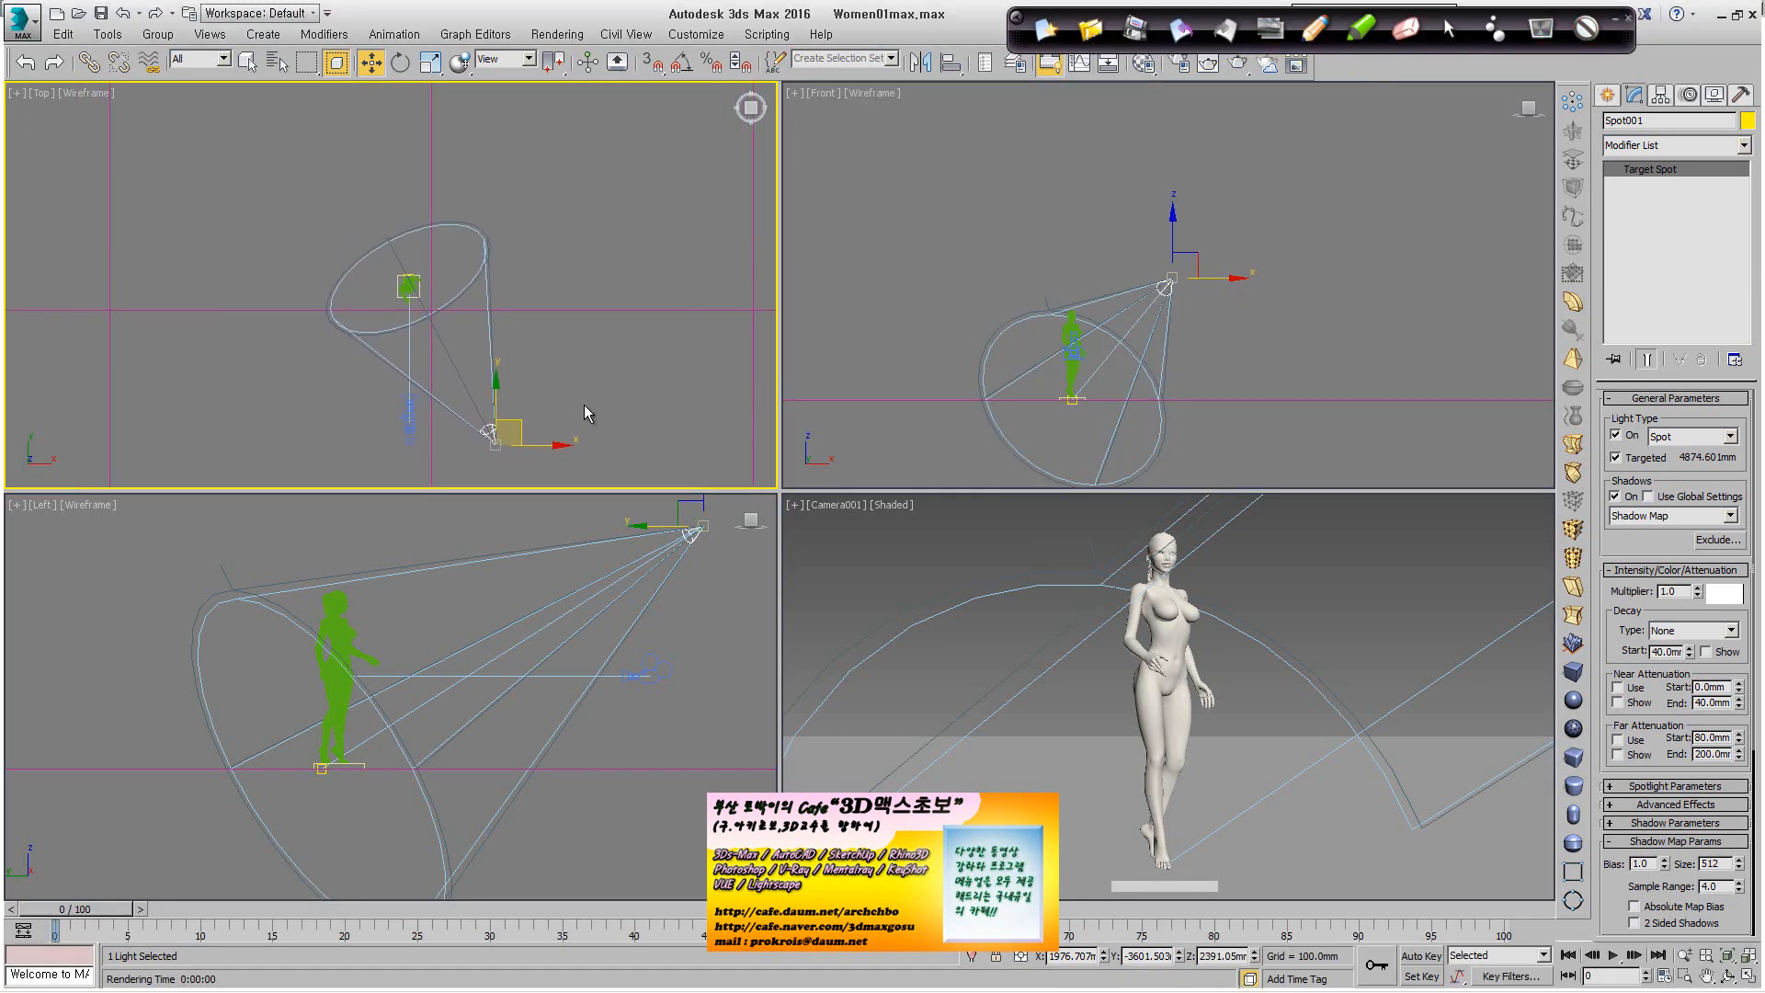
{"action": "mouse_move", "coordinate": [521, 426]}
{"action": "left_mouse_down"}
{"action": "mouse_move", "coordinate": [593, 391]}
{"action": "mouse_move", "coordinate": [611, 204]}
{"action": "mouse_move", "coordinate": [525, 369]}
{"action": "mouse_move", "coordinate": [517, 439]}
{"action": "left_mouse_up"}
Copy the key spotlight to the opposite front side of the figure as a fill light with shadows off and multiplier 0.6.
{"action": "middle_click_drag", "start_coordinate": [531, 405], "coordinate": [498, 390]}
{"action": "mouse_move", "coordinate": [520, 427]}
{"action": "left_mouse_down"}
{"action": "mouse_move", "coordinate": [592, 189]}
{"action": "mouse_move", "coordinate": [583, 126]}
{"action": "mouse_move", "coordinate": [566, 124]}
{"action": "mouse_move", "coordinate": [579, 154]}
{"action": "mouse_move", "coordinate": [564, 167]}
{"action": "mouse_move", "coordinate": [360, 307]}
{"action": "mouse_move", "coordinate": [265, 422]}
{"action": "mouse_move", "coordinate": [290, 432]}
{"action": "mouse_move", "coordinate": [303, 386]}
{"action": "mouse_move", "coordinate": [575, 127]}
{"action": "mouse_move", "coordinate": [331, 303]}
{"action": "mouse_move", "coordinate": [373, 221]}
{"action": "mouse_move", "coordinate": [287, 430]}
{"action": "mouse_move", "coordinate": [303, 426]}
{"action": "left_mouse_up"}
{"action": "left_click", "coordinate": [802, 448]}
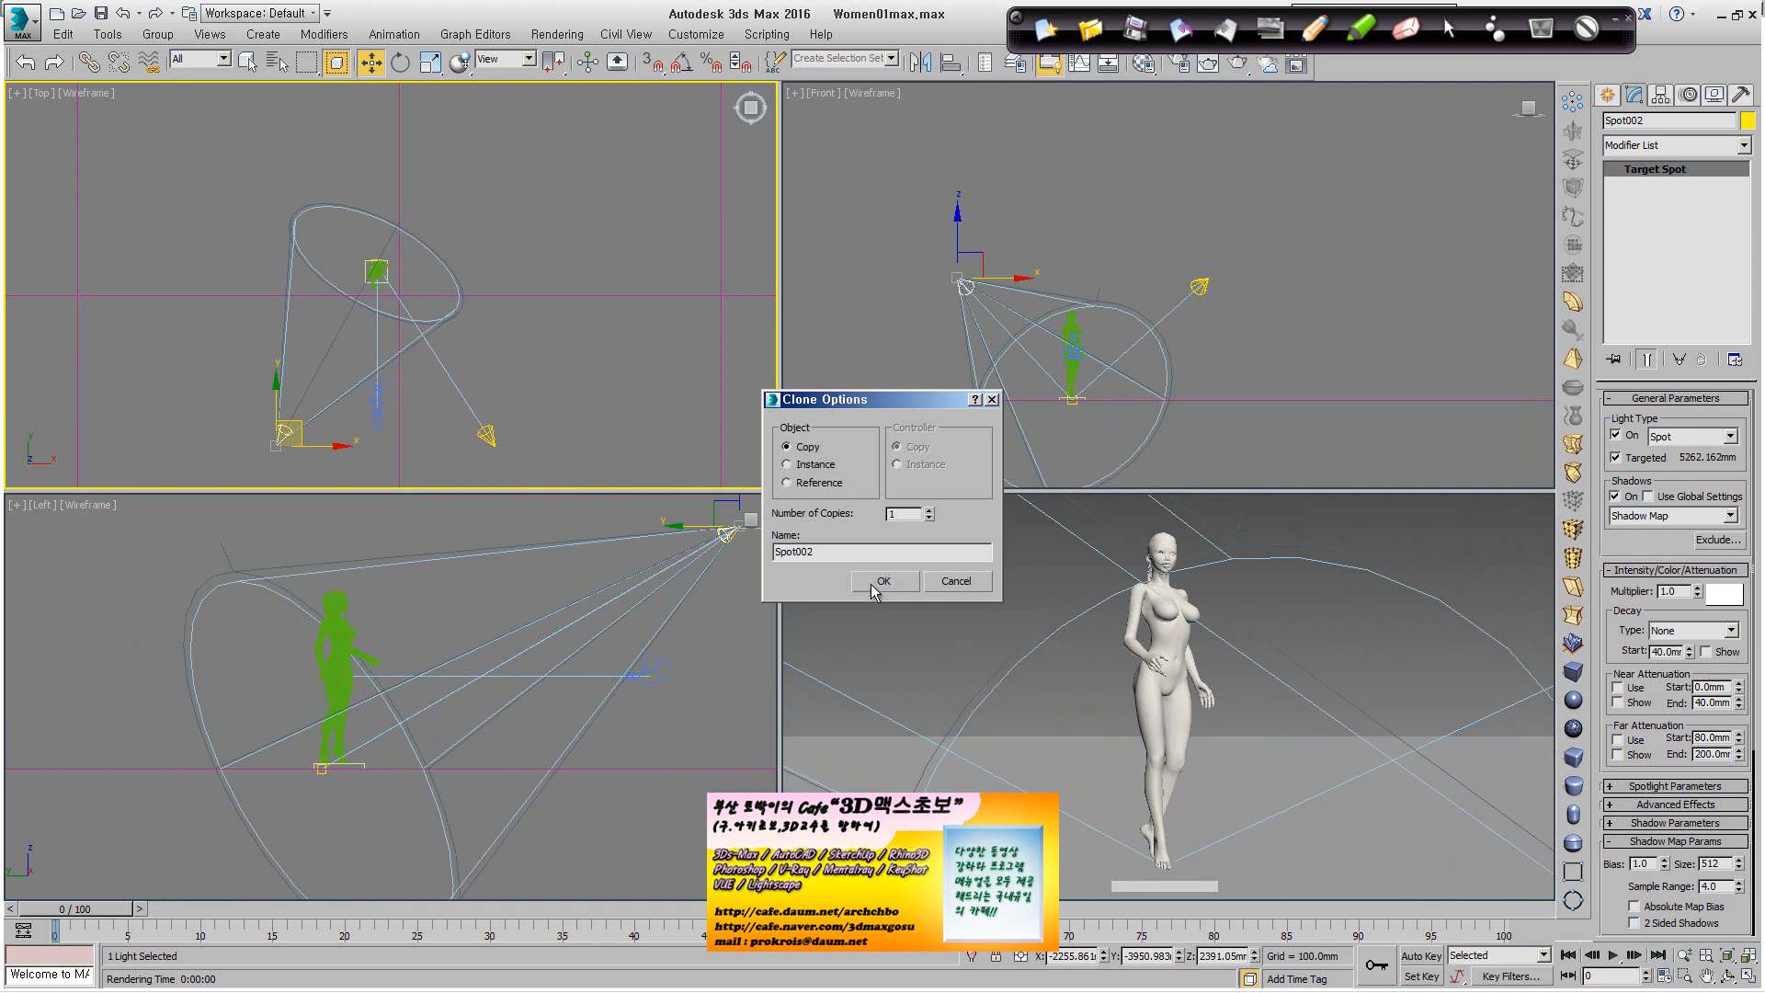
{"action": "left_click", "coordinate": [884, 582]}
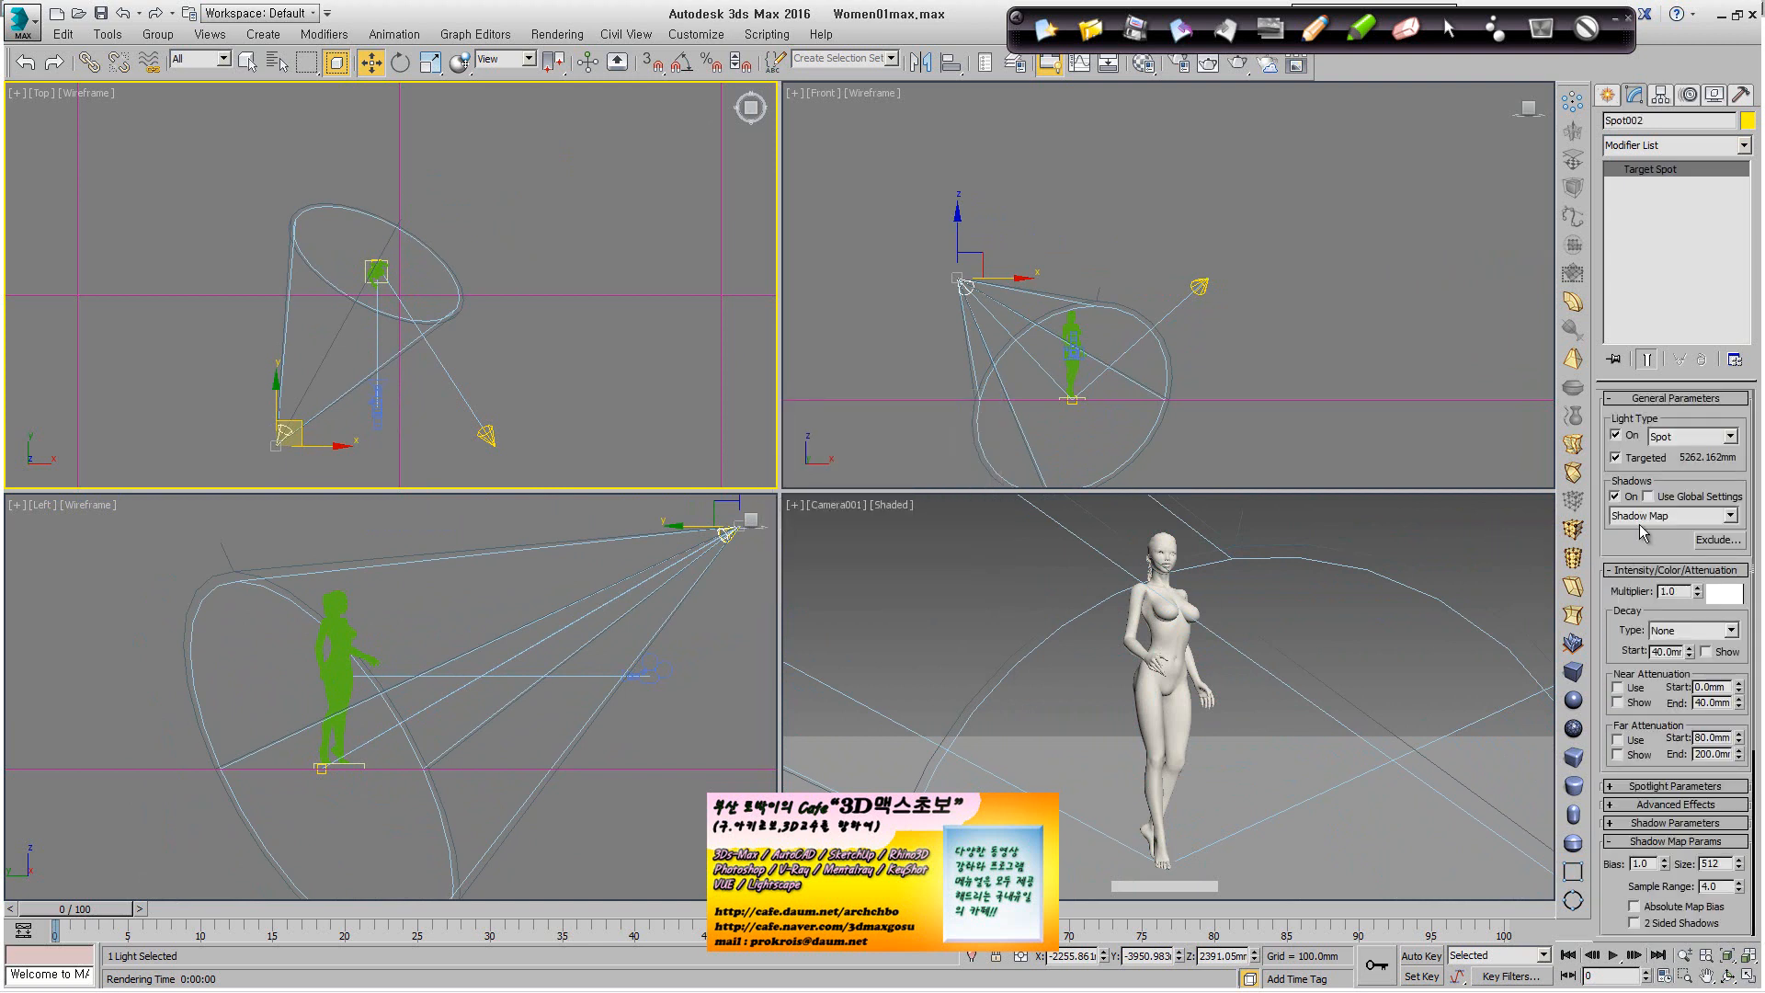
{"action": "left_click", "coordinate": [1615, 496]}
{"action": "type", "text": "0.6"}
Copy the fill light to behind the figure in the Top view as a back light with multiplier 0.3.
{"action": "middle_click_drag", "start_coordinate": [291, 393], "coordinate": [347, 388]}
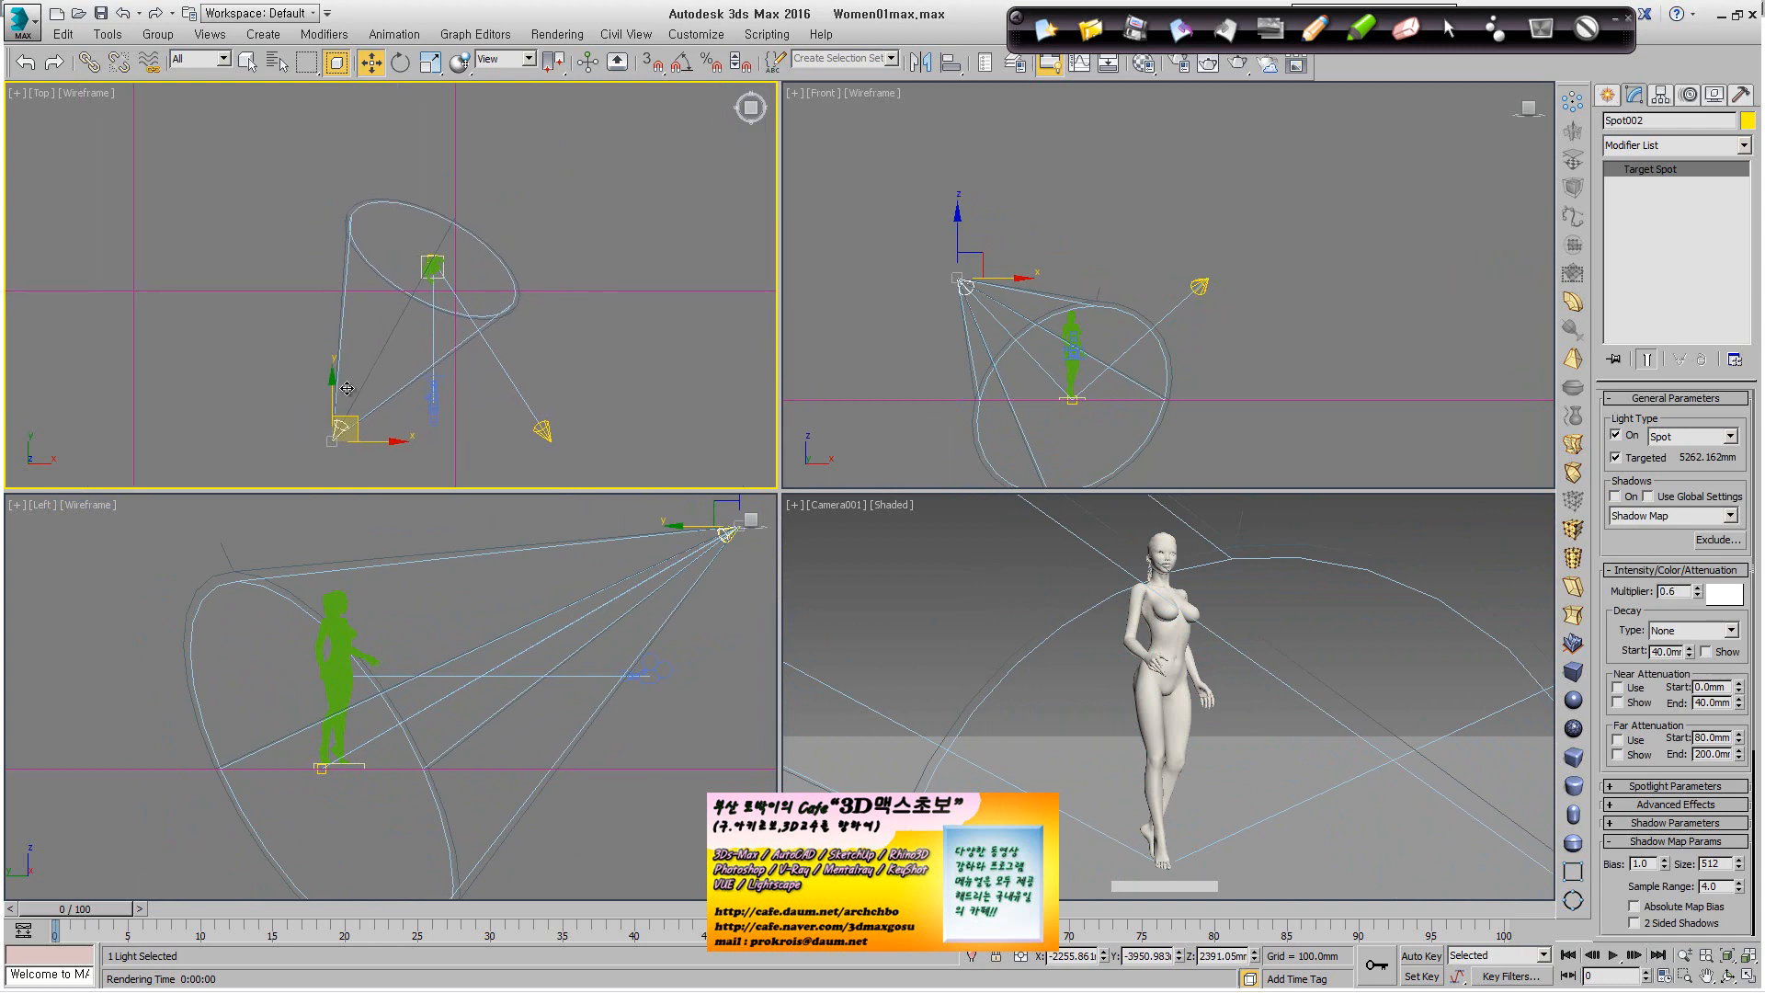
{"action": "mouse_move", "coordinate": [357, 422]}
{"action": "left_mouse_down", "text": "shift"}
{"action": "mouse_move", "coordinate": [366, 317]}
{"action": "mouse_move", "coordinate": [335, 166]}
{"action": "mouse_move", "coordinate": [359, 94]}
{"action": "left_mouse_up", "text": "shift"}
{"action": "left_click", "coordinate": [901, 577]}
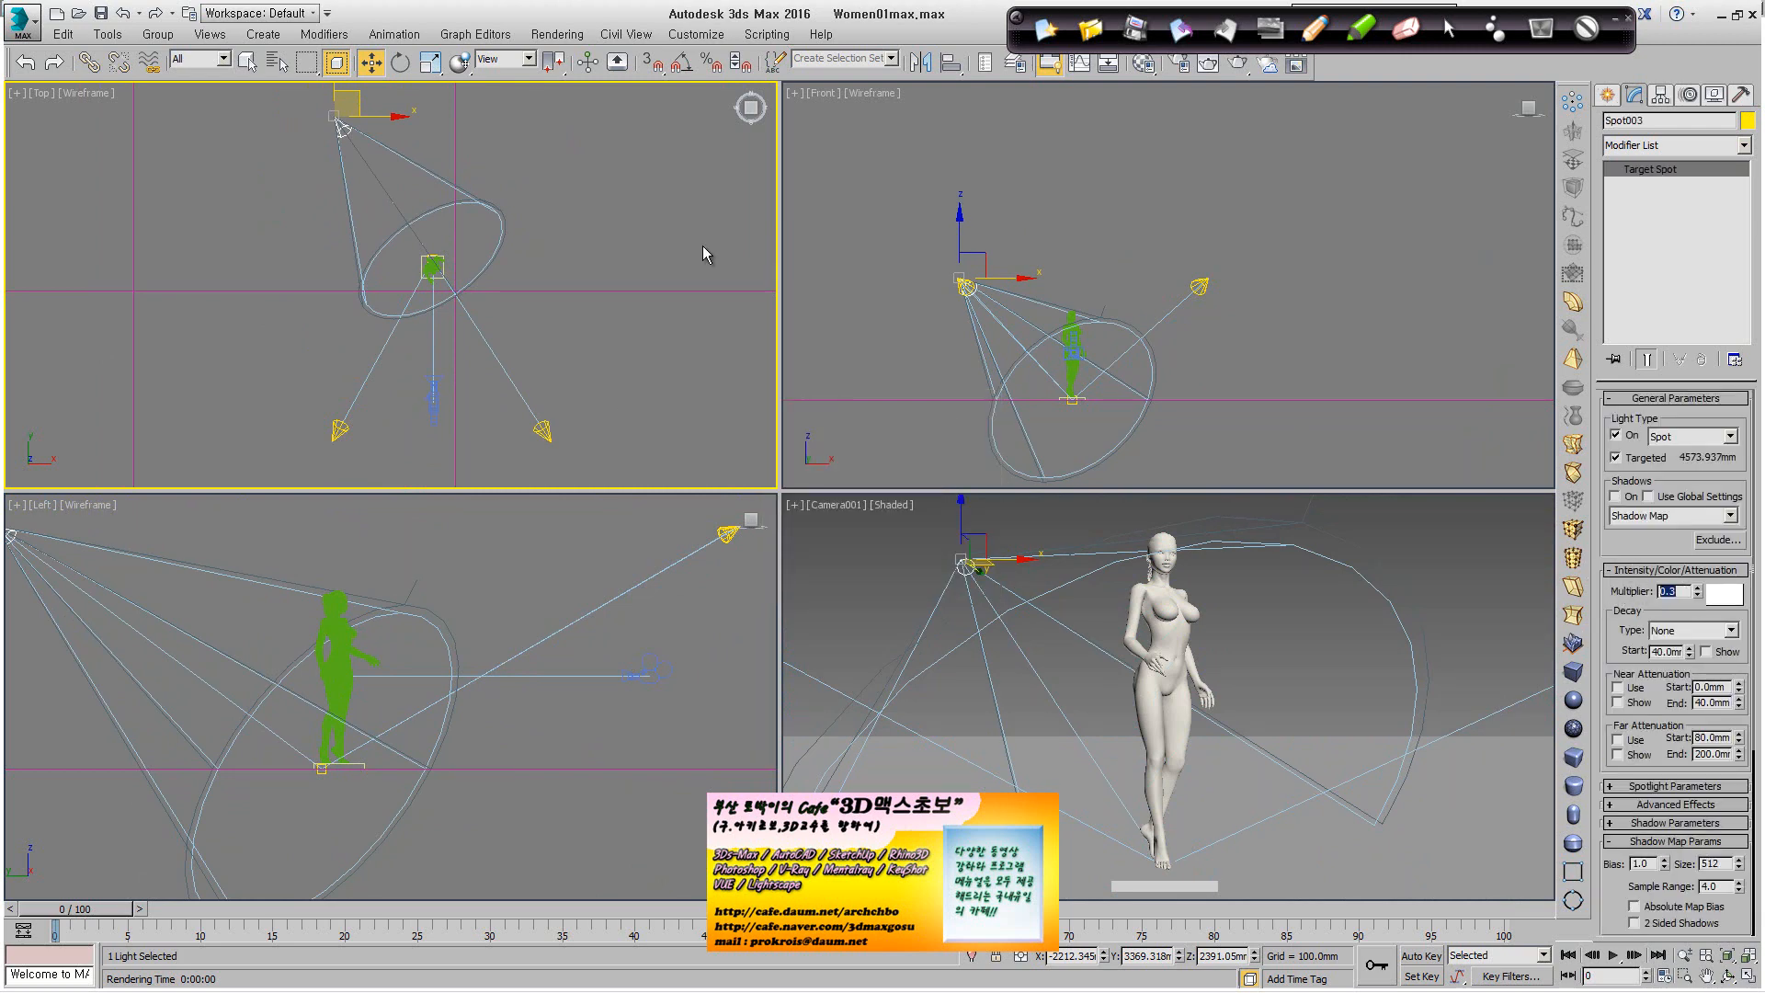
Lower the back light in the Left view to a height of about 967 mm.
{"action": "scroll", "coordinate": [388, 631], "scroll_direction": "down", "scroll_amount": 2}
{"action": "middle_click_drag", "start_coordinate": [375, 640], "coordinate": [554, 668]}
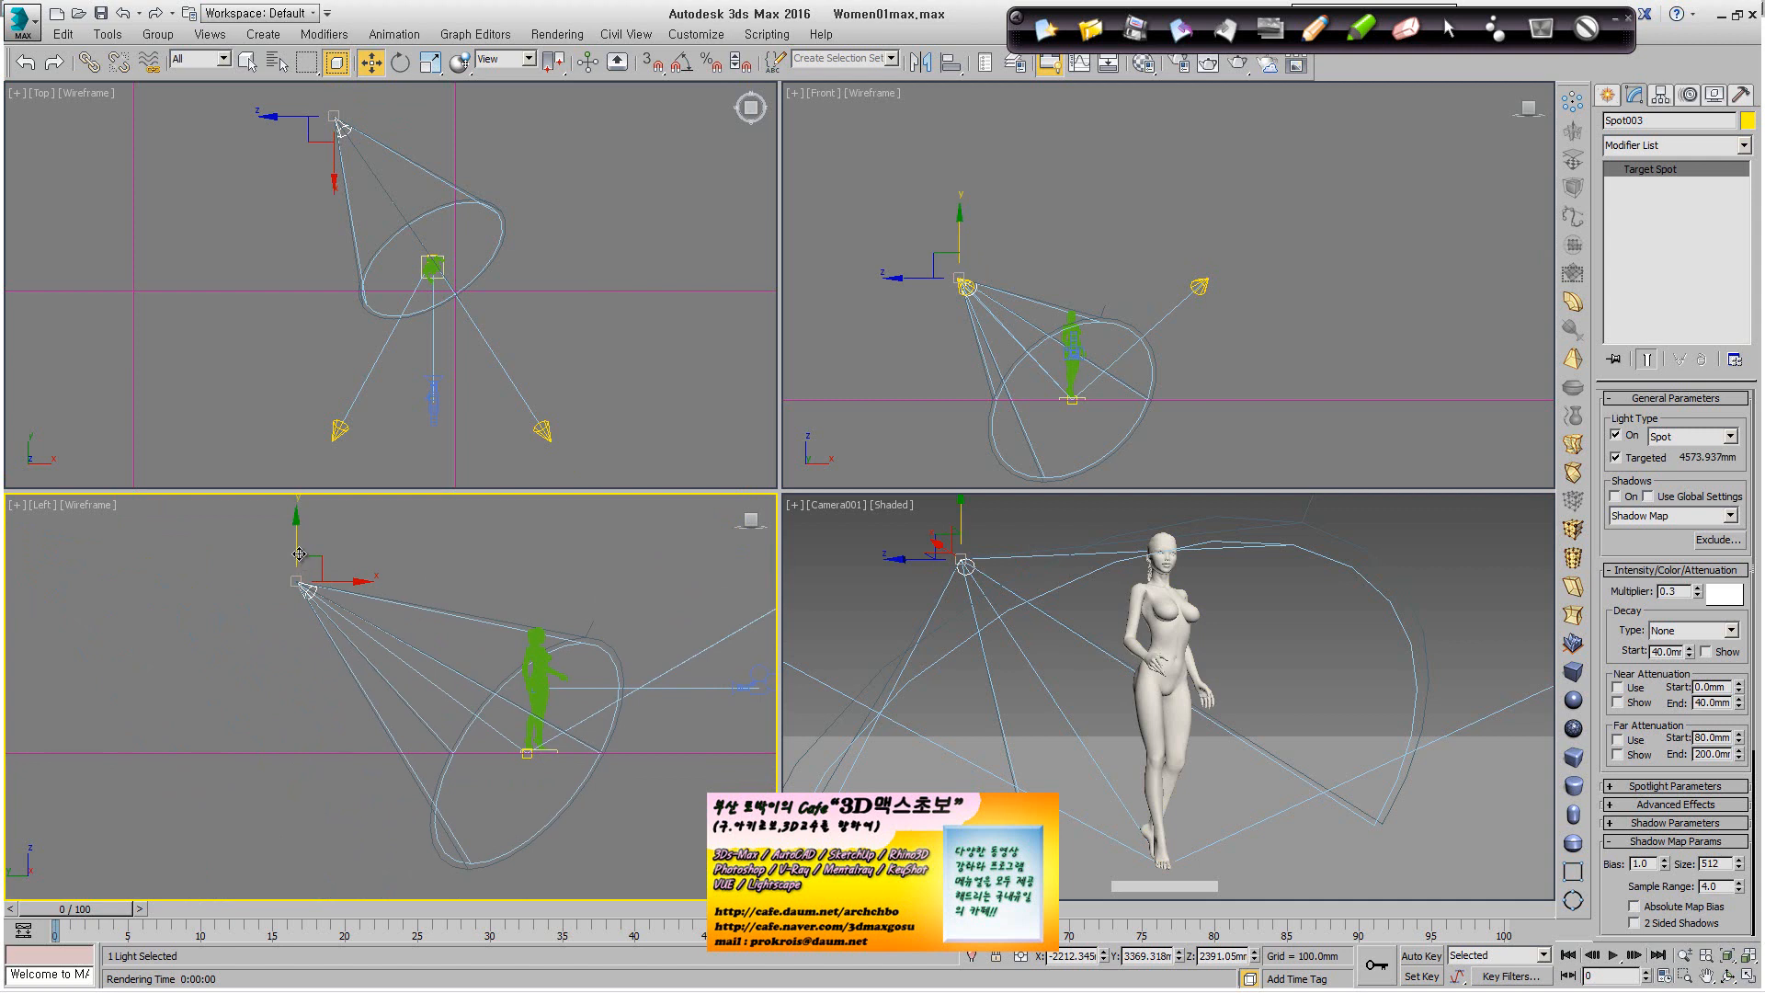
{"action": "left_click_drag", "start_coordinate": [291, 555], "coordinate": [290, 654]}
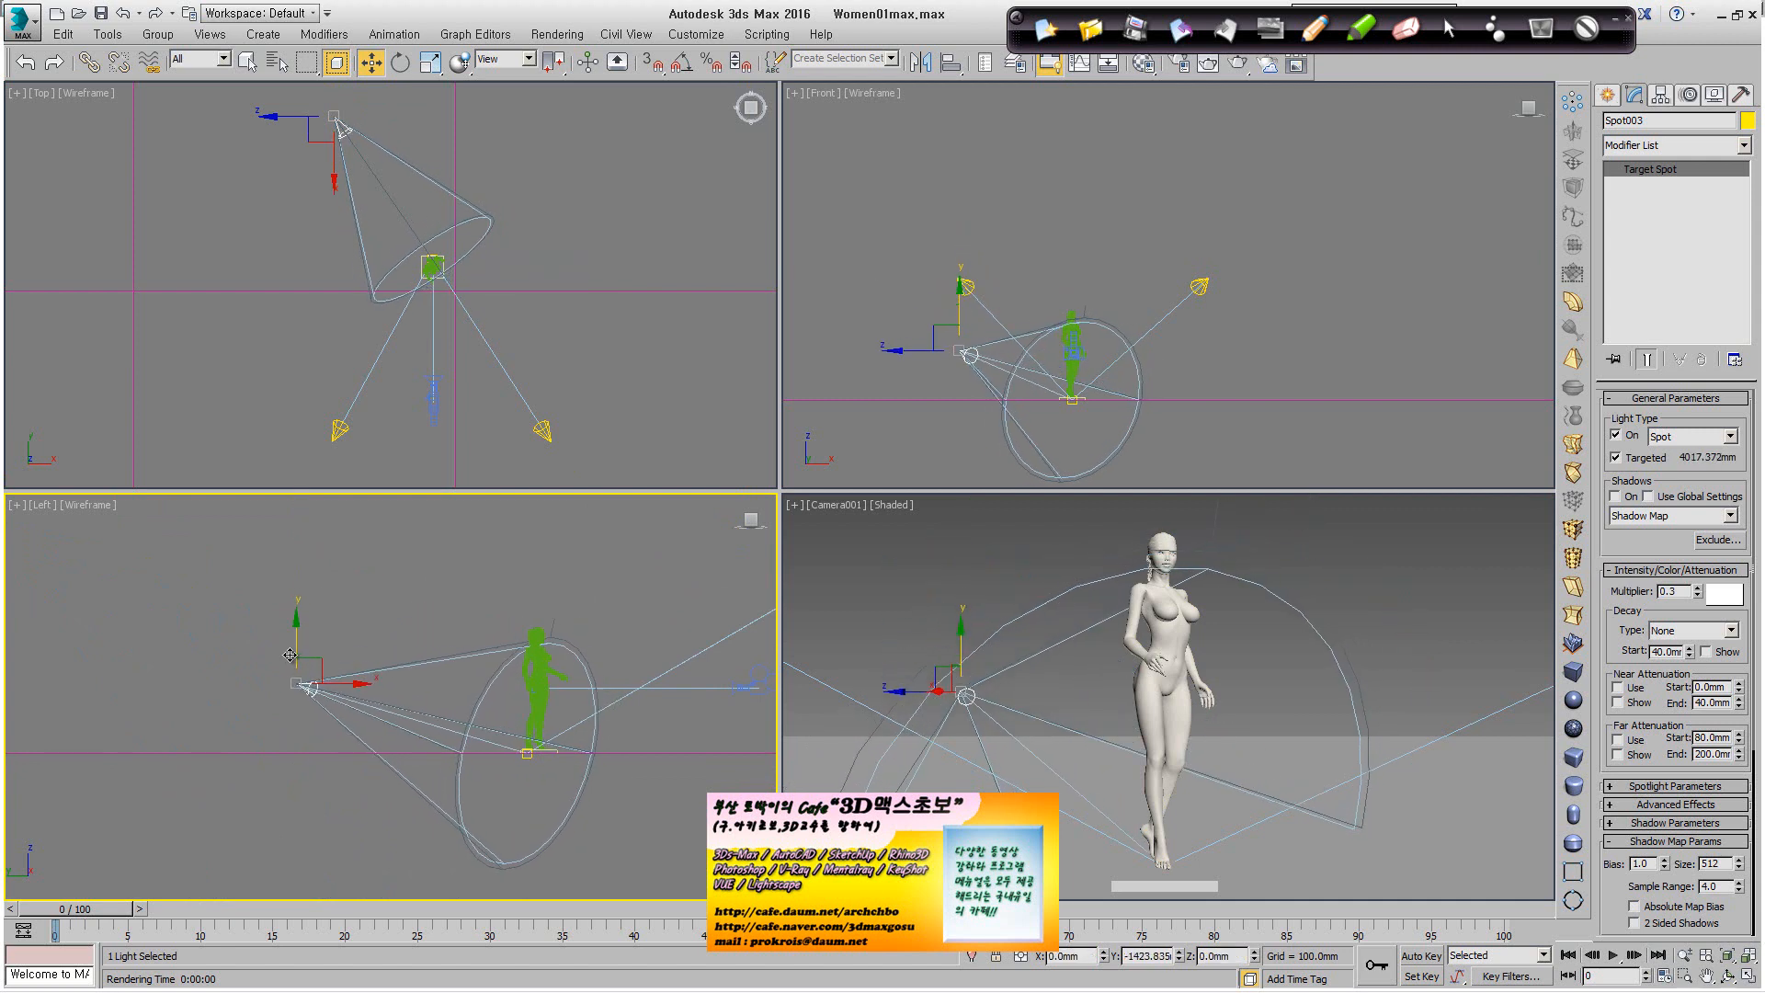
Limit selection to lights and raise the back light's target to about 488 mm in the Left view.
{"action": "left_click", "coordinate": [527, 753]}
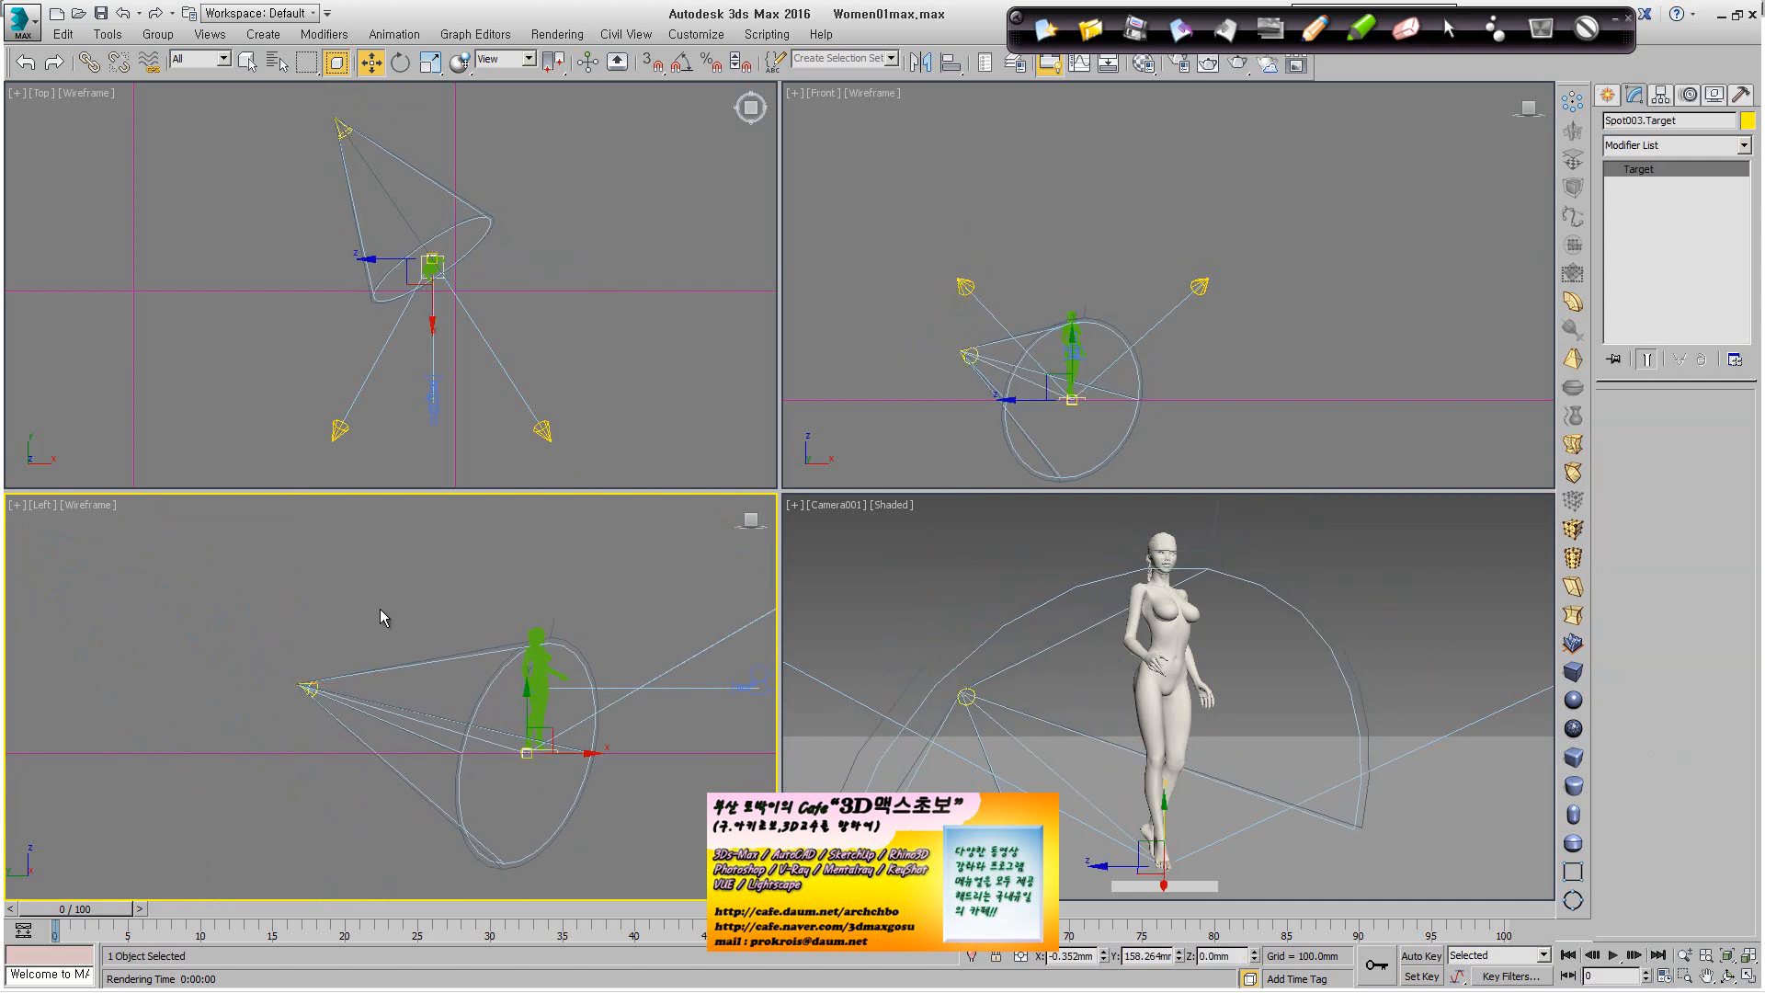
{"action": "left_click", "coordinate": [213, 58]}
{"action": "left_click", "coordinate": [197, 122]}
{"action": "left_click_drag", "start_coordinate": [531, 678], "coordinate": [531, 675]}
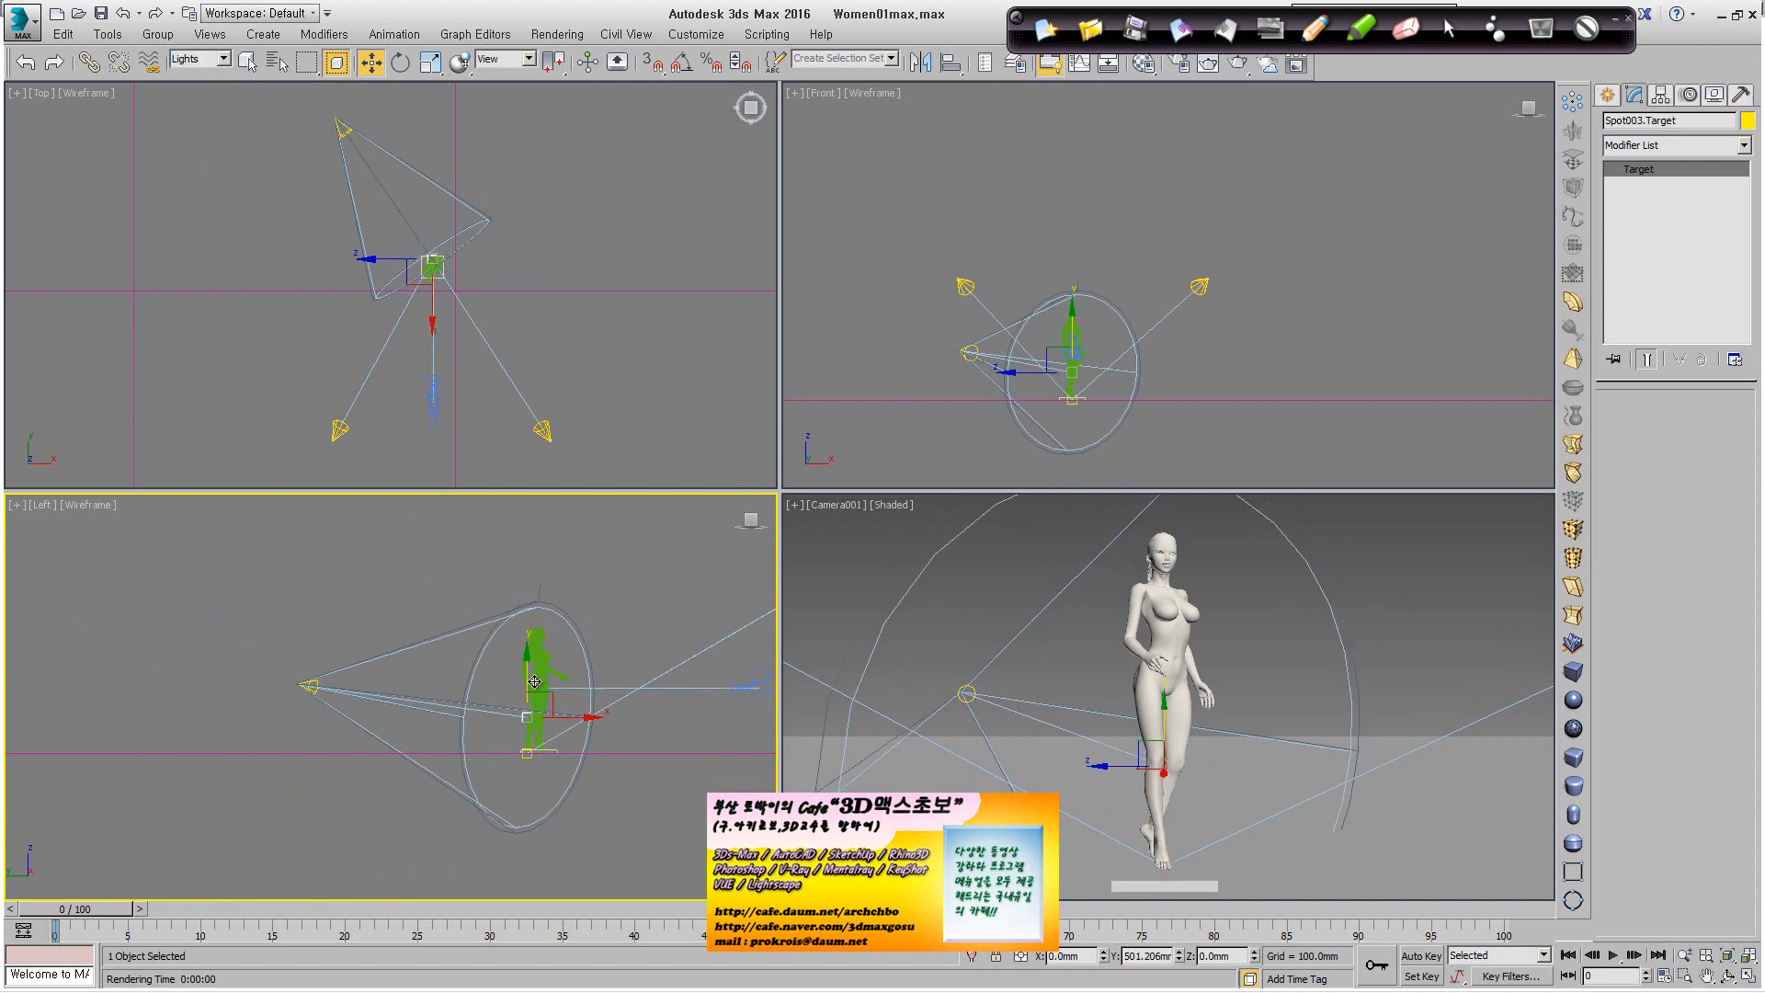
{"action": "middle_click_drag", "start_coordinate": [721, 628], "coordinate": [523, 659]}
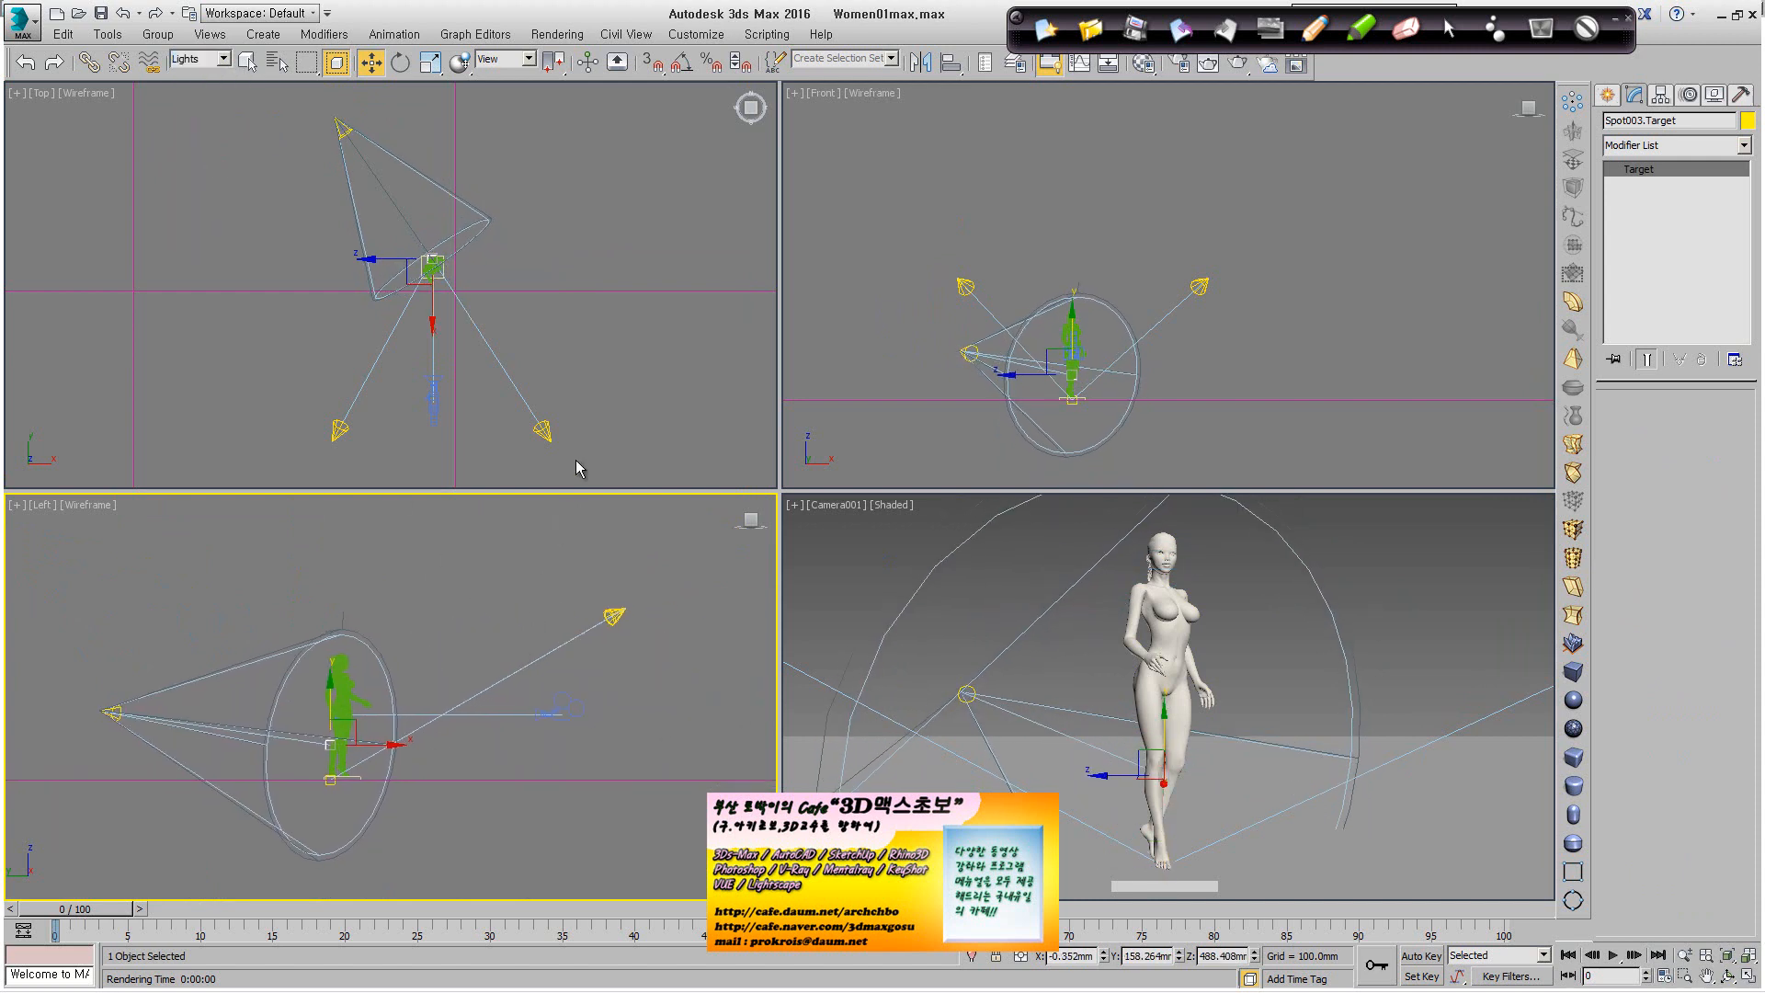
Raise the fill light's target in the Left view to a height of about 438 mm.
{"action": "left_click", "coordinate": [544, 431]}
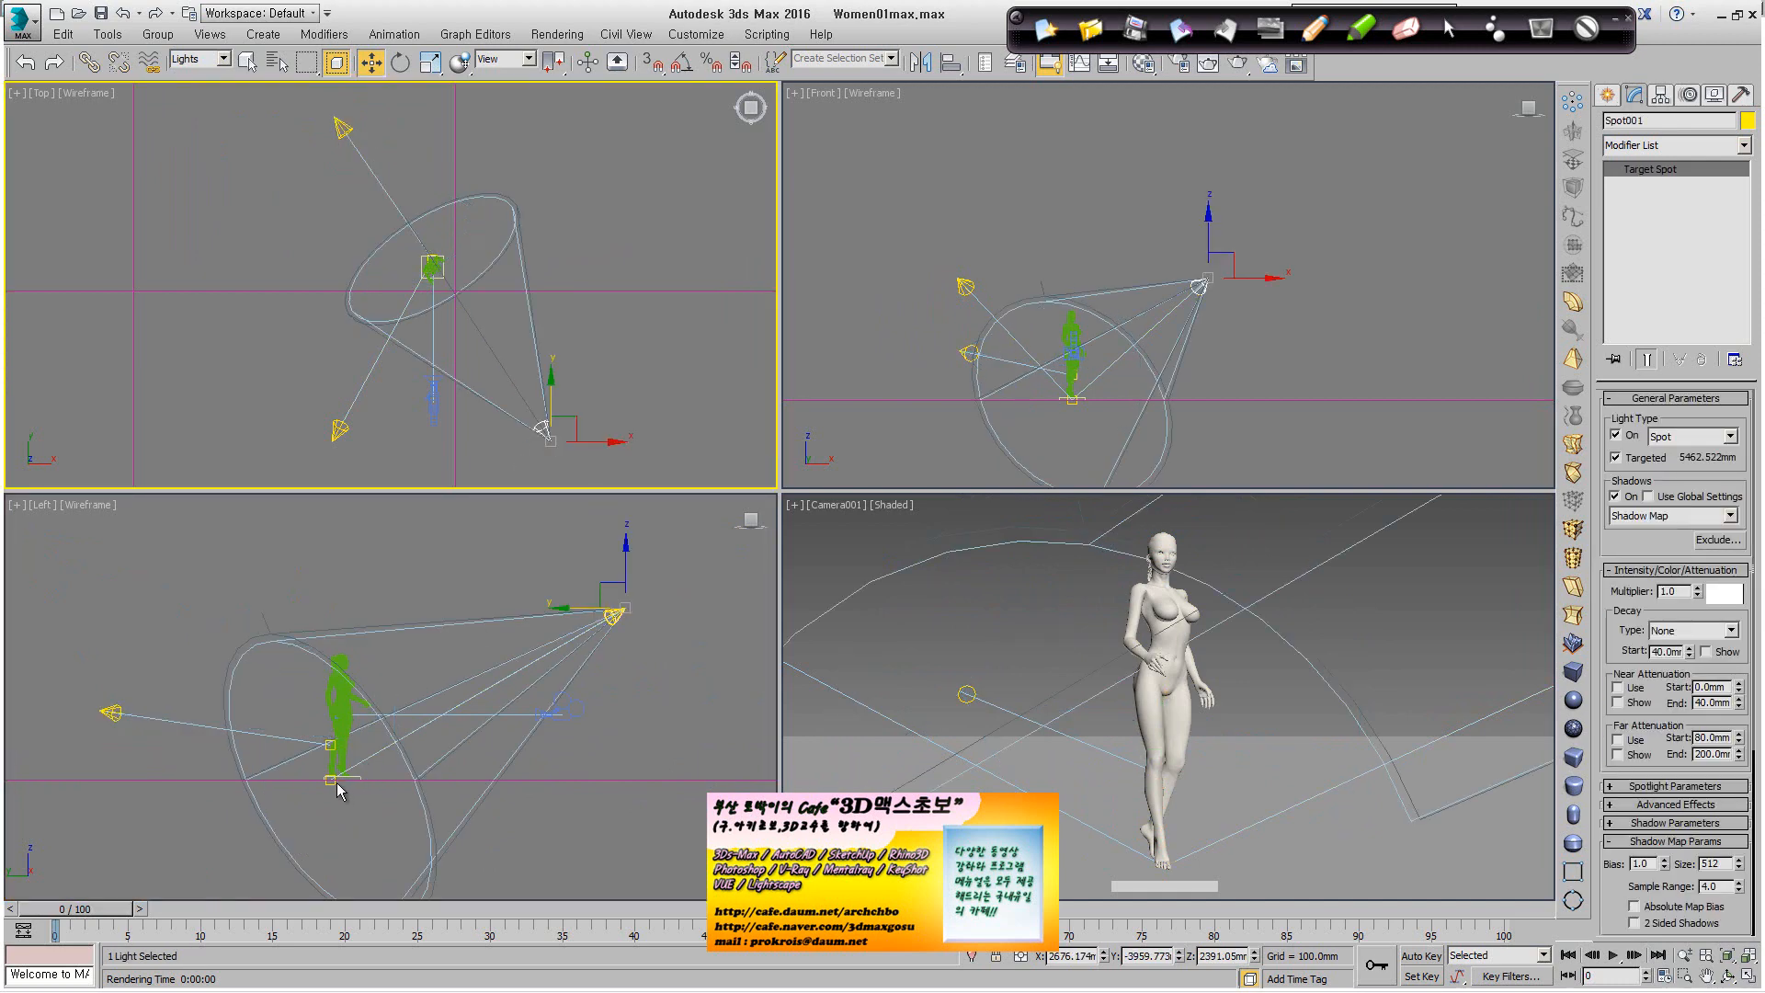
{"action": "left_click", "coordinate": [335, 743]}
{"action": "left_click_drag", "start_coordinate": [329, 727], "coordinate": [308, 706]}
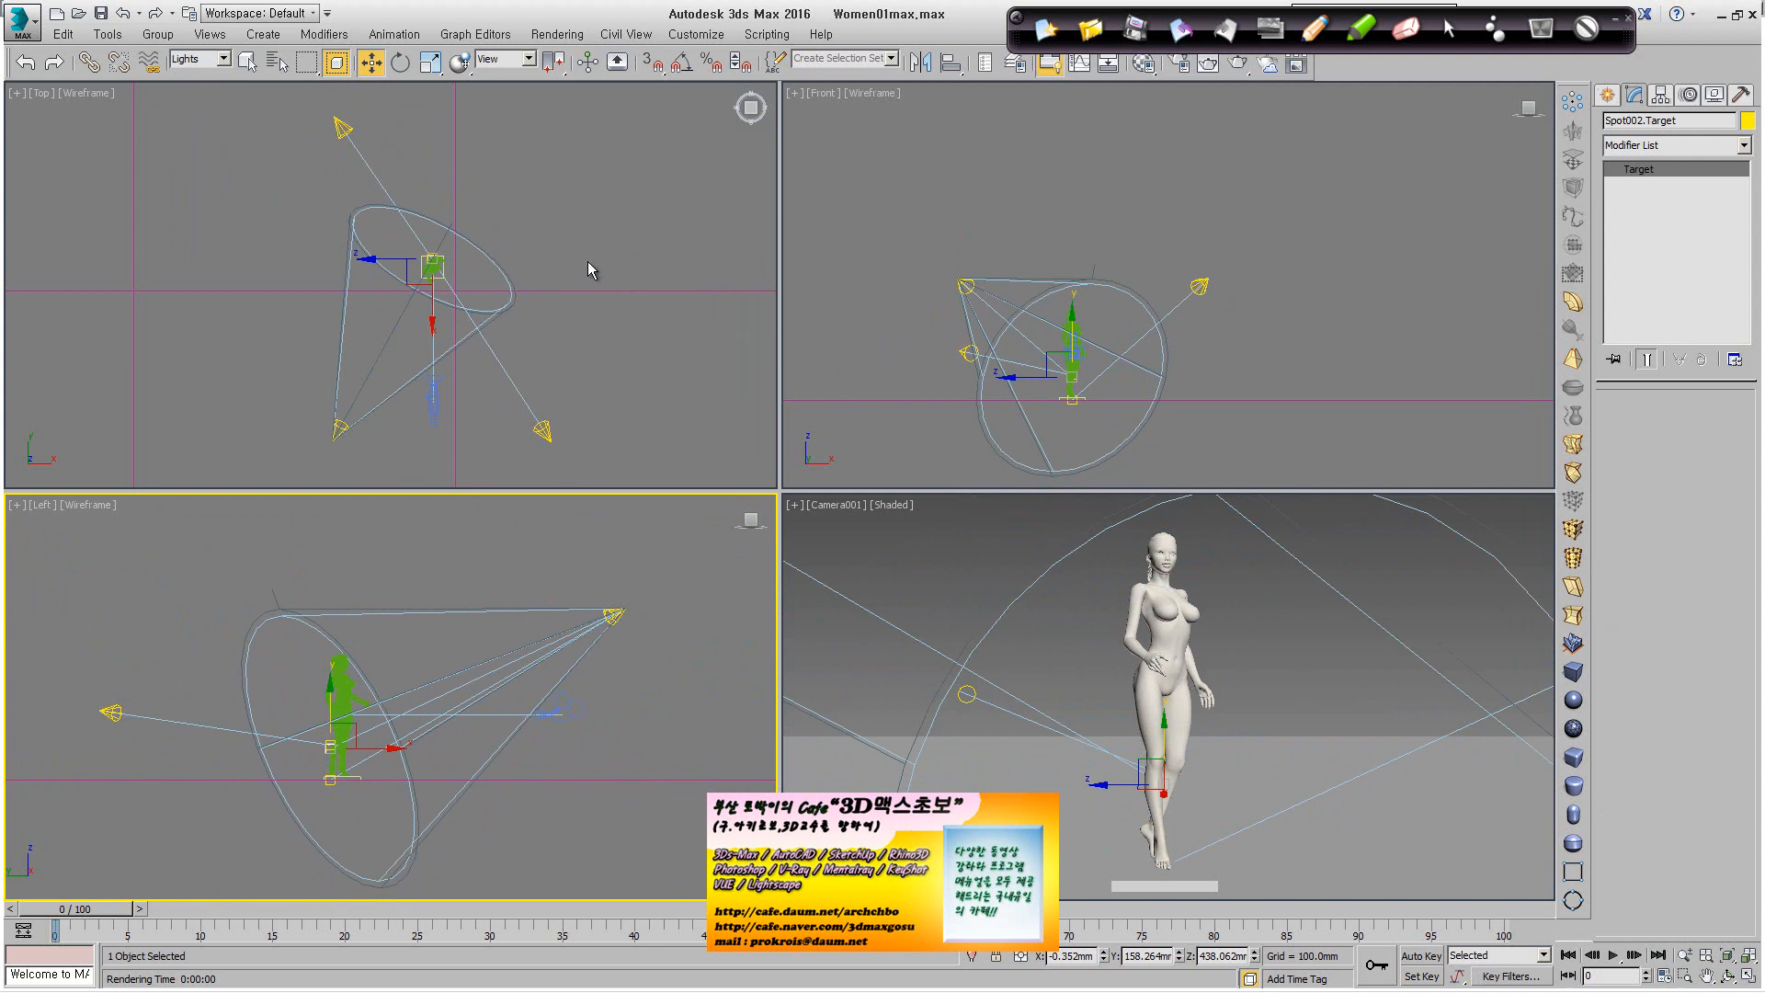
Review the three spotlights in the Top view, select the back light, and render the maximized camera view.
{"action": "middle_click_drag", "start_coordinate": [589, 284], "coordinate": [598, 256]}
{"action": "left_click", "coordinate": [610, 373]}
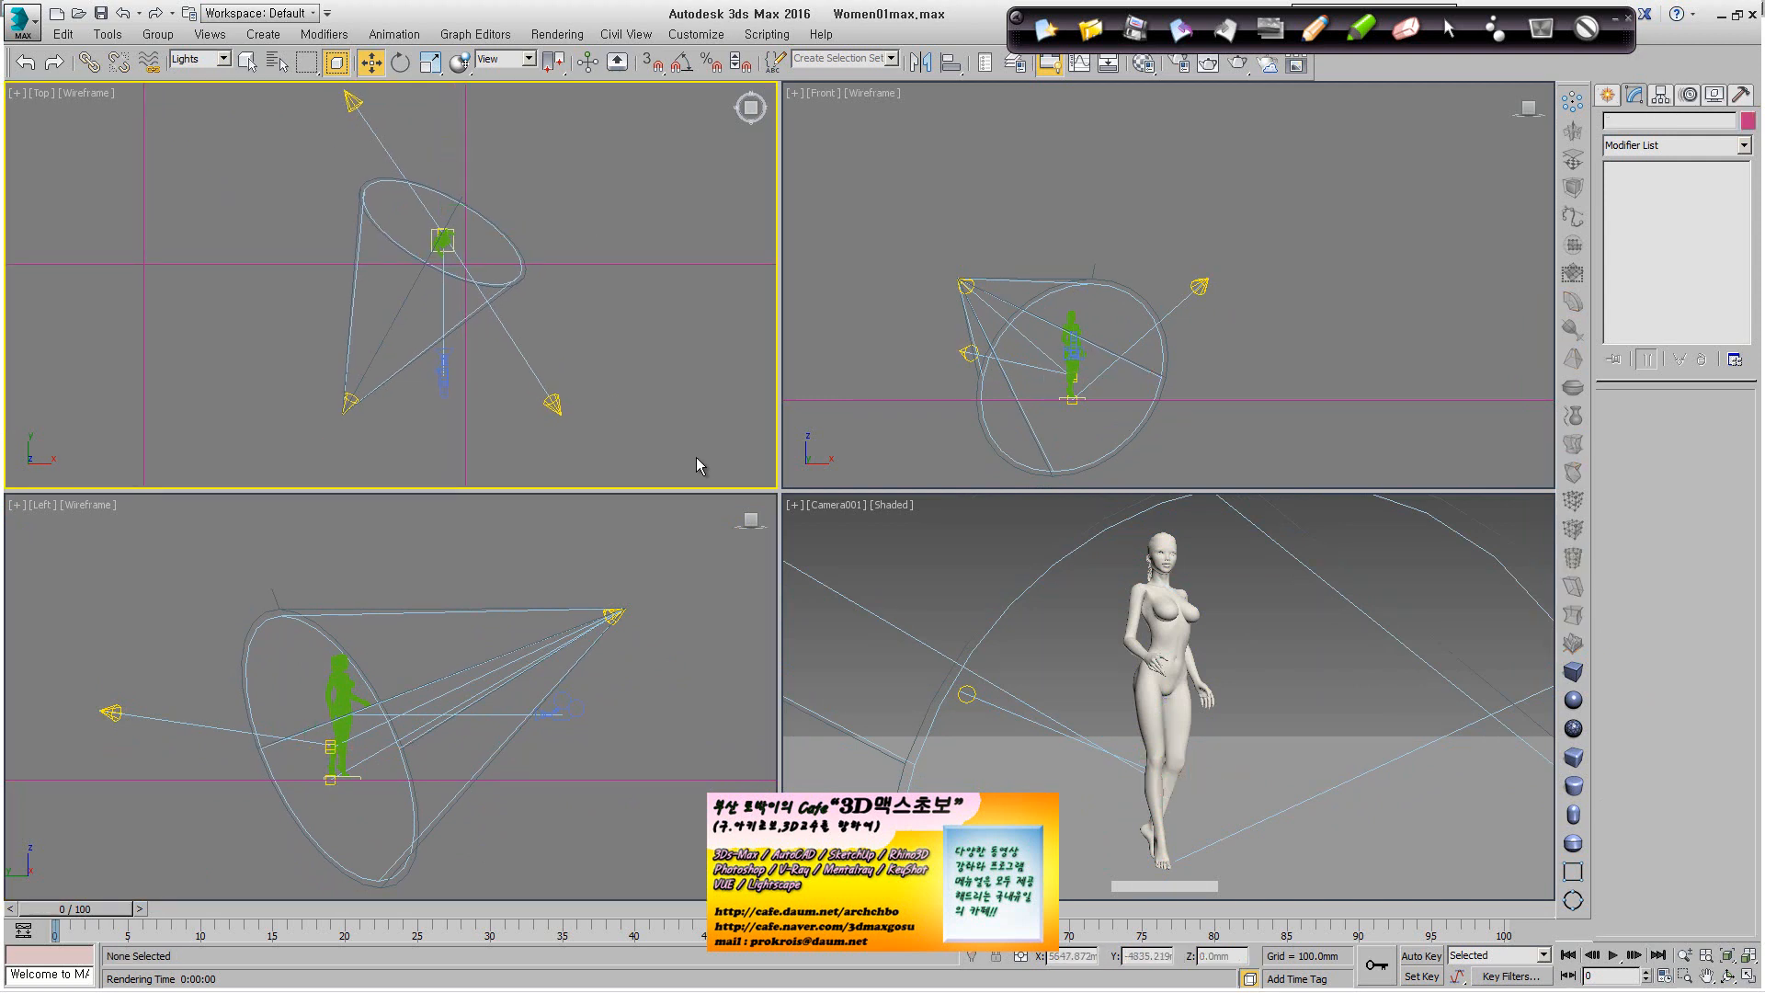
{"action": "middle_click_drag", "start_coordinate": [393, 251], "coordinate": [386, 254]}
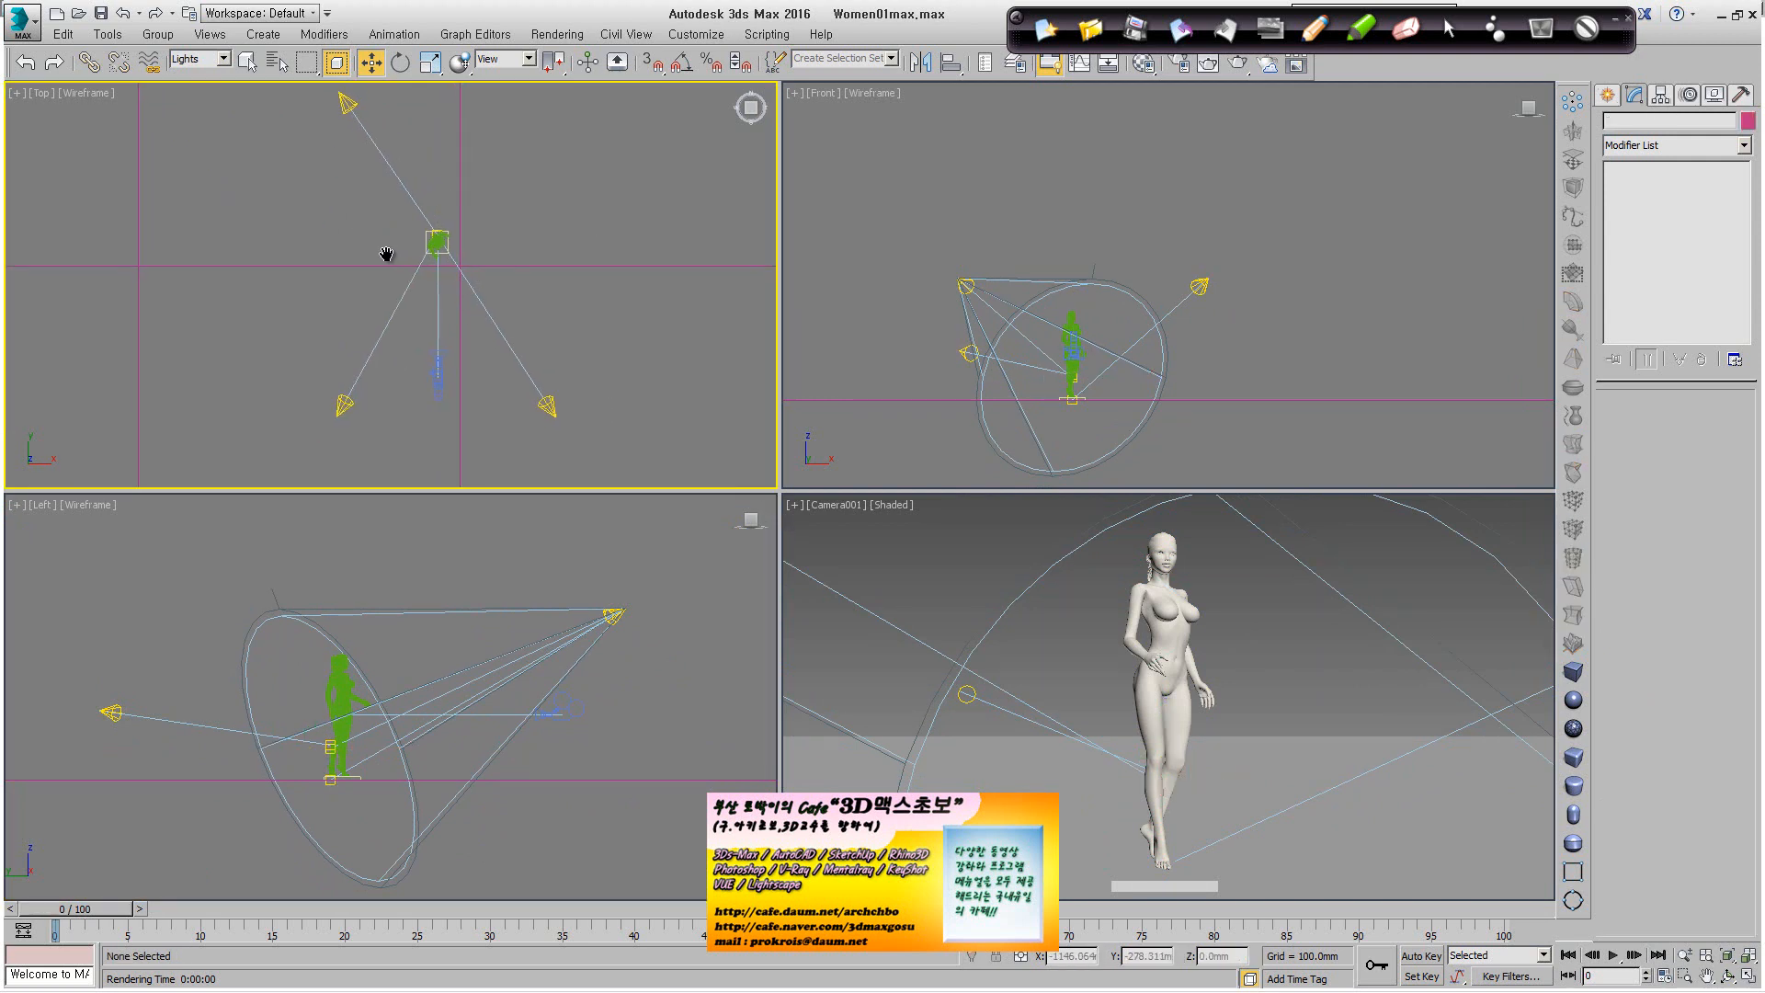
{"action": "left_click", "coordinate": [549, 405]}
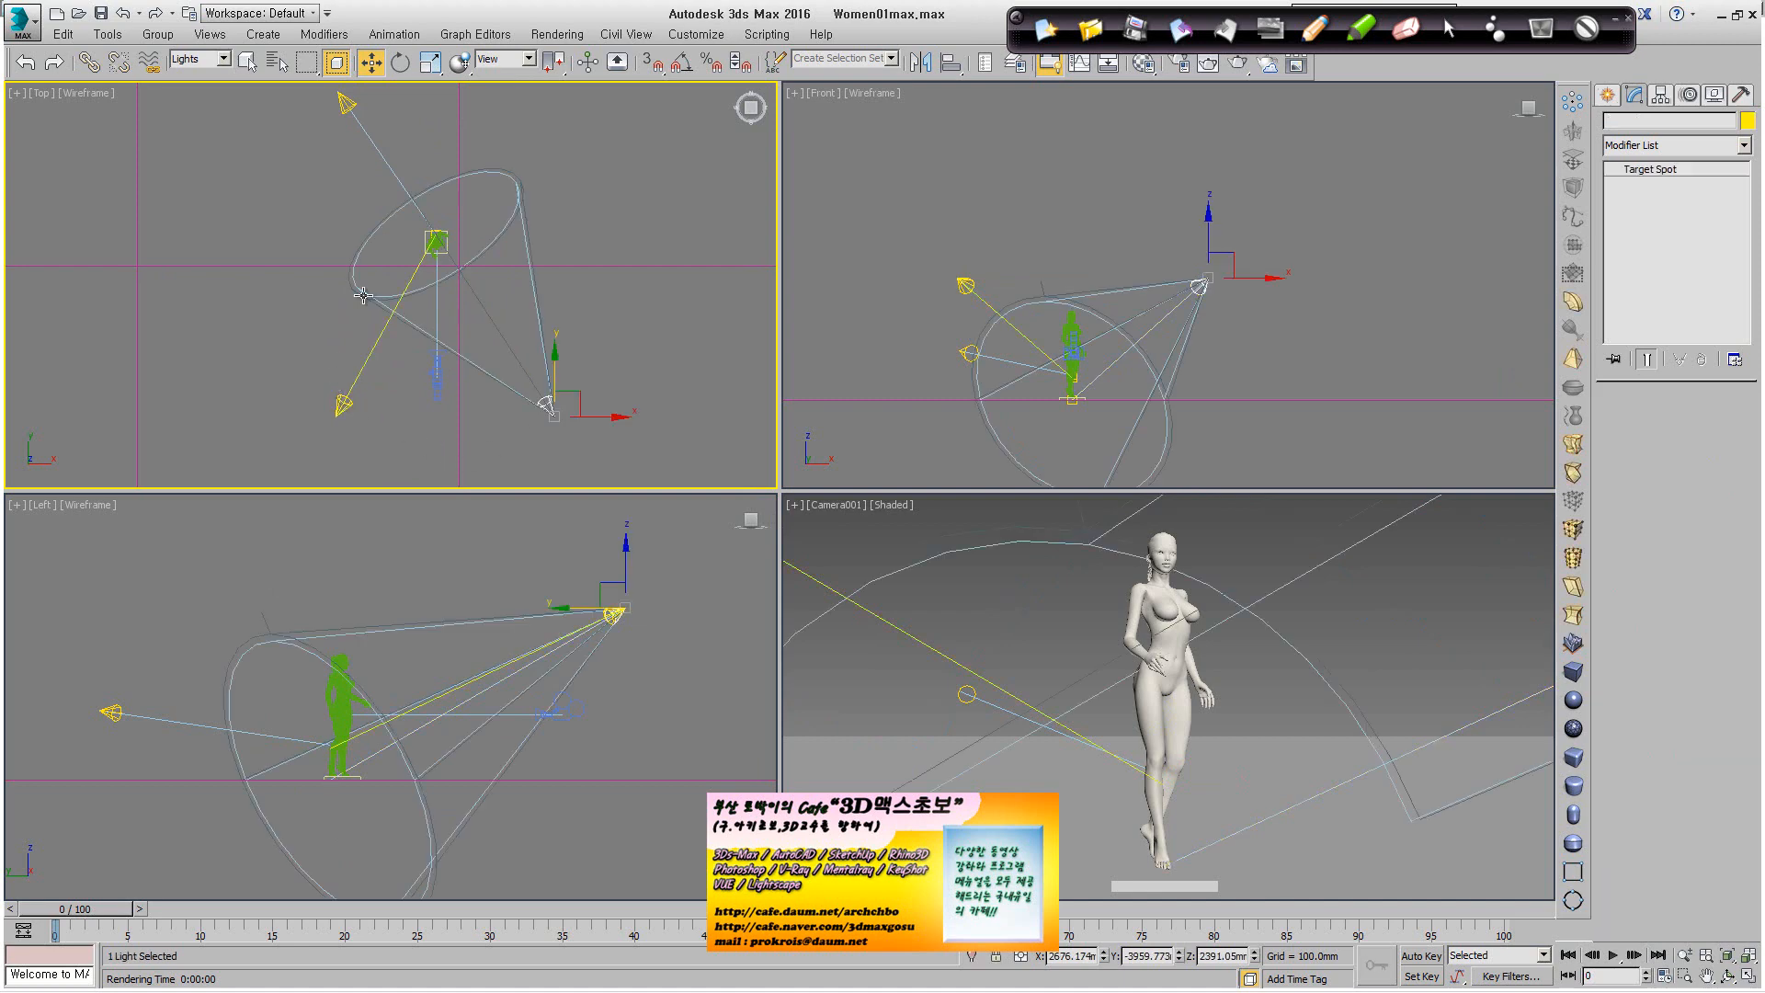
{"action": "left_click", "coordinate": [348, 103]}
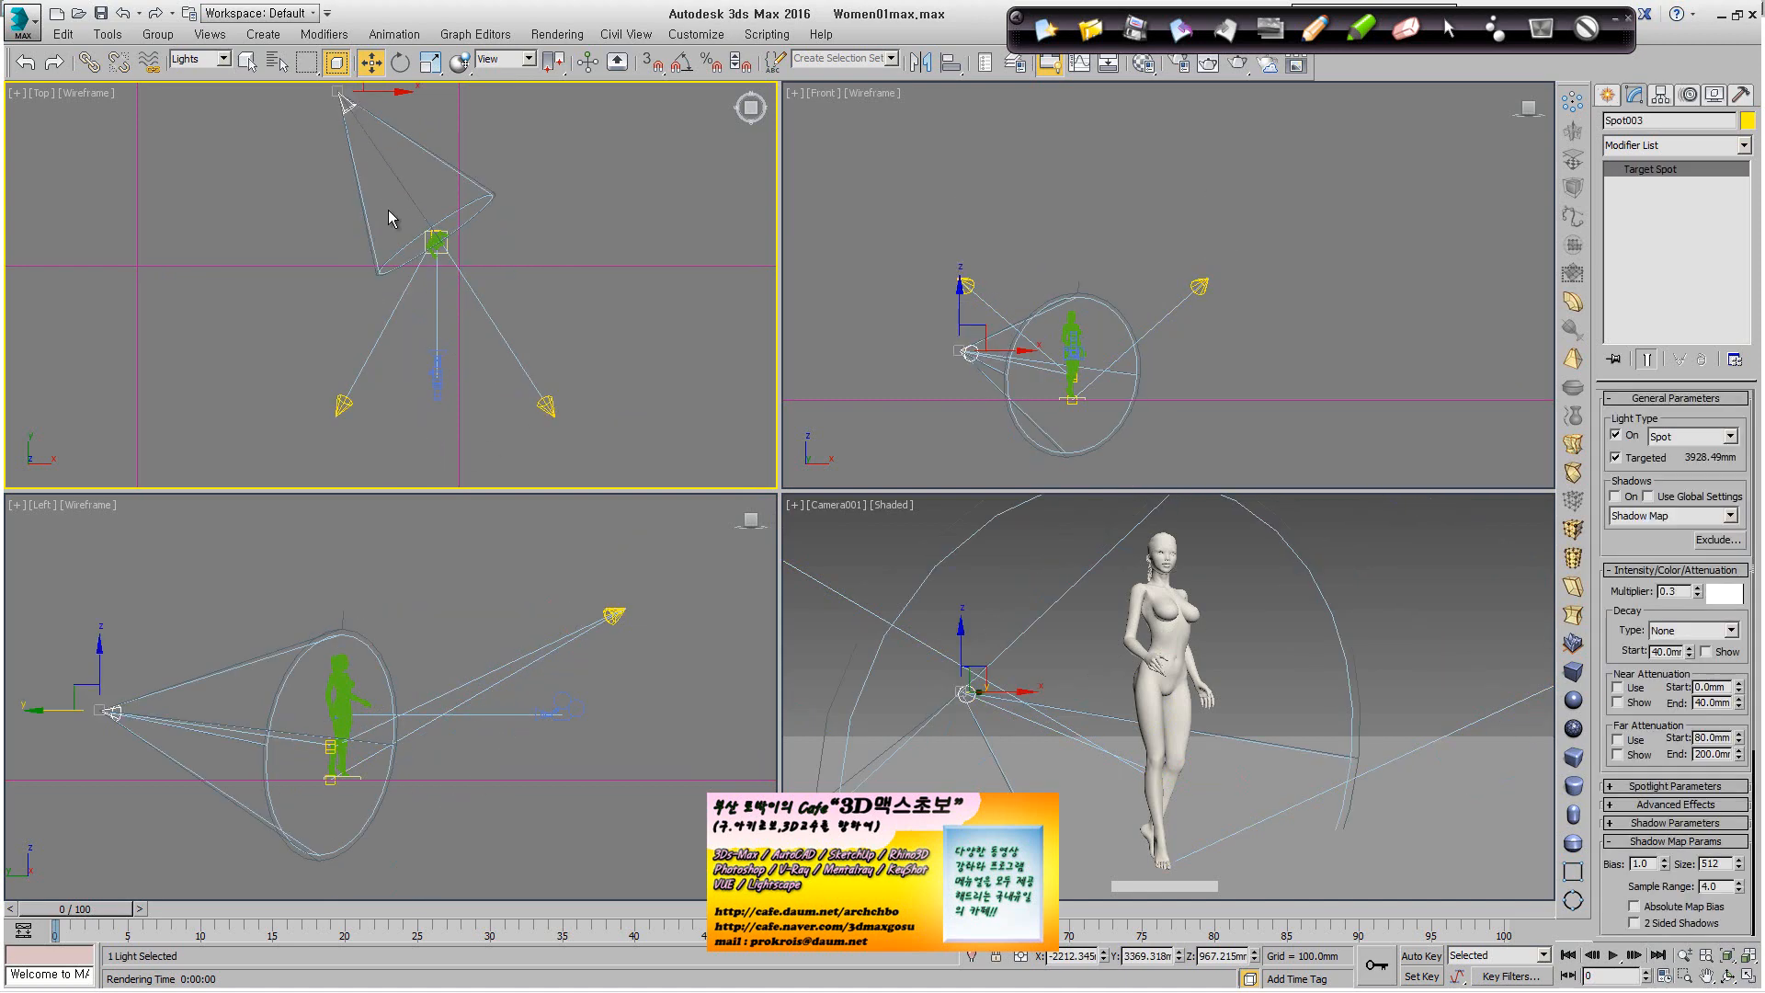
{"action": "right_click", "coordinate": [1202, 670]}
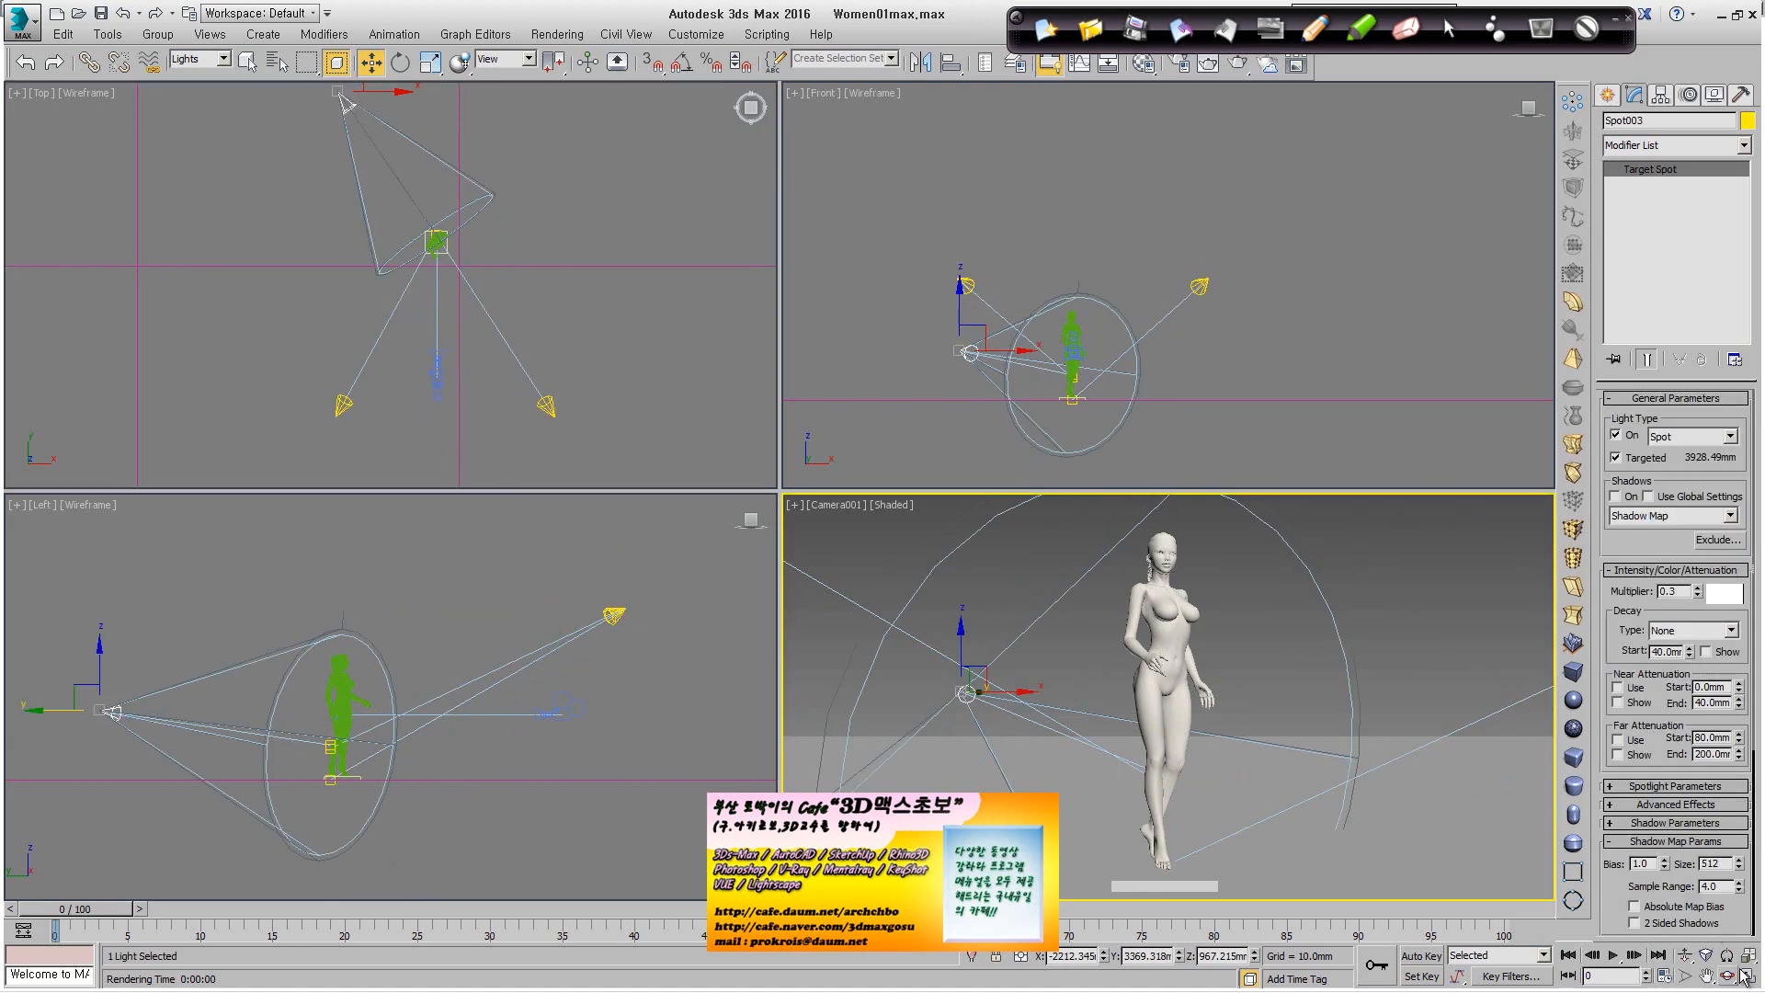
{"action": "left_click", "coordinate": [1744, 976]}
{"action": "left_click", "coordinate": [1237, 66]}
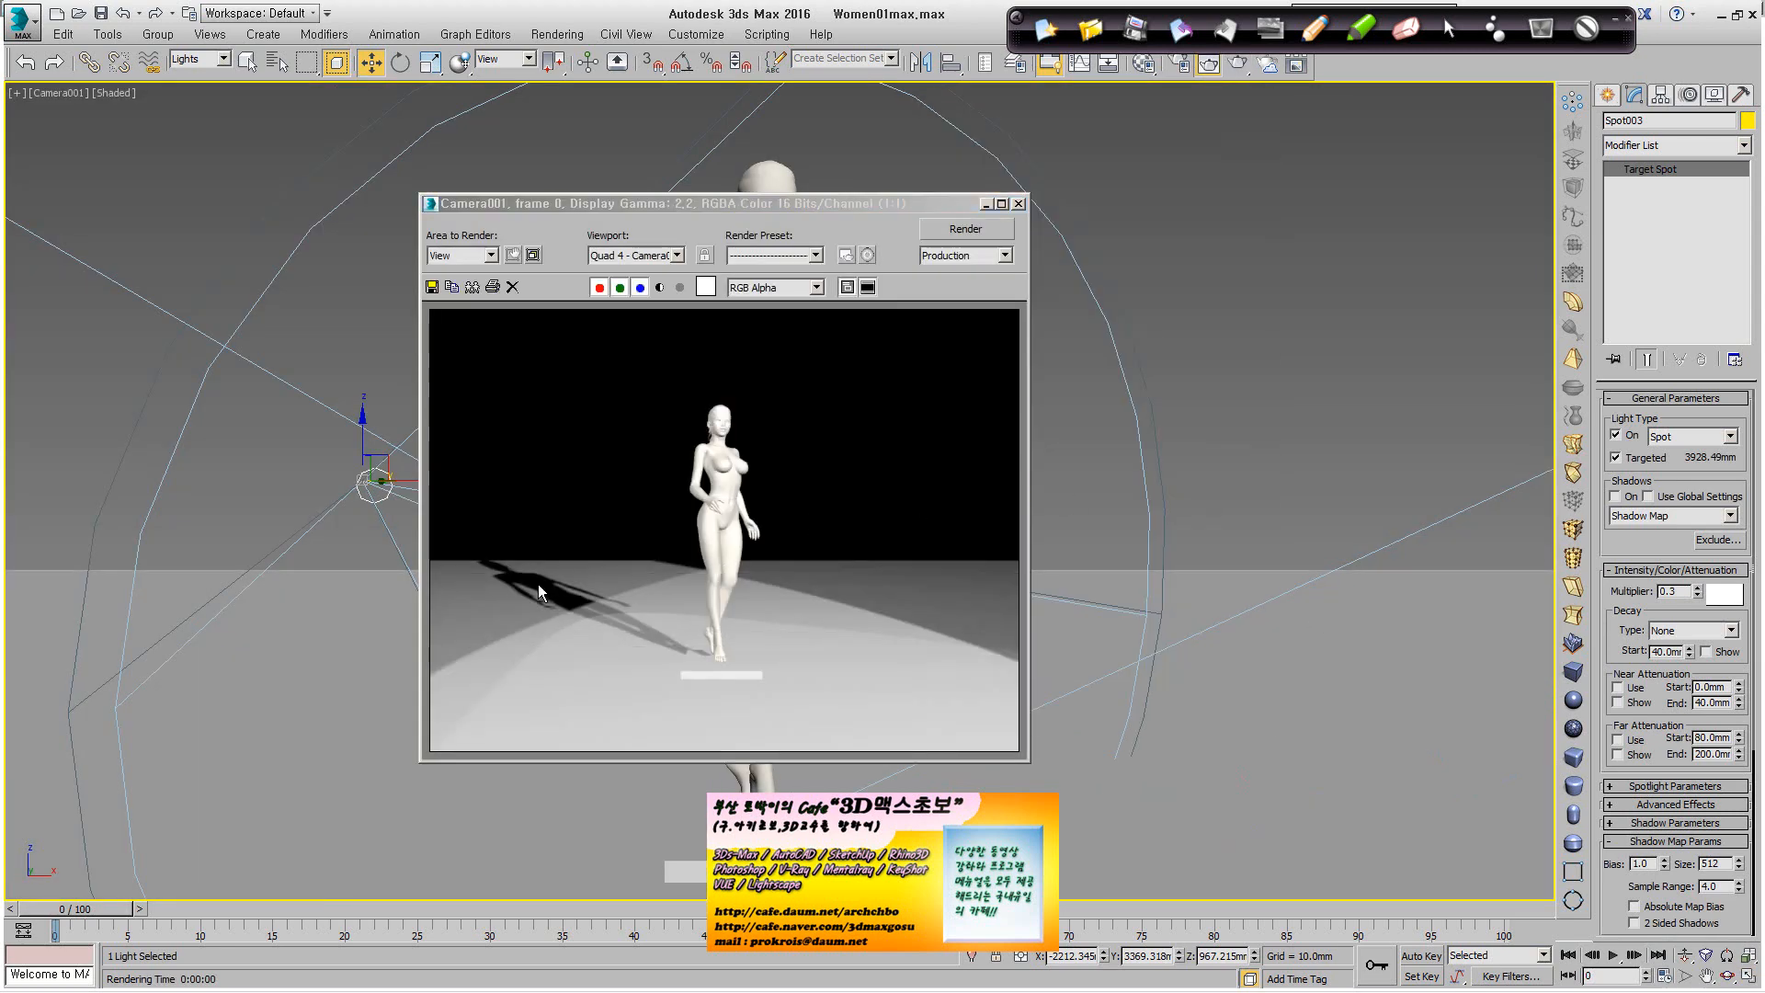
Examine the lighting on the figure and its ground shadow in the rendered image, close up and at full frame.
{"action": "left_click", "coordinate": [727, 572]}
{"action": "scroll", "coordinate": [729, 568], "scroll_direction": "up", "scroll_amount": 1}
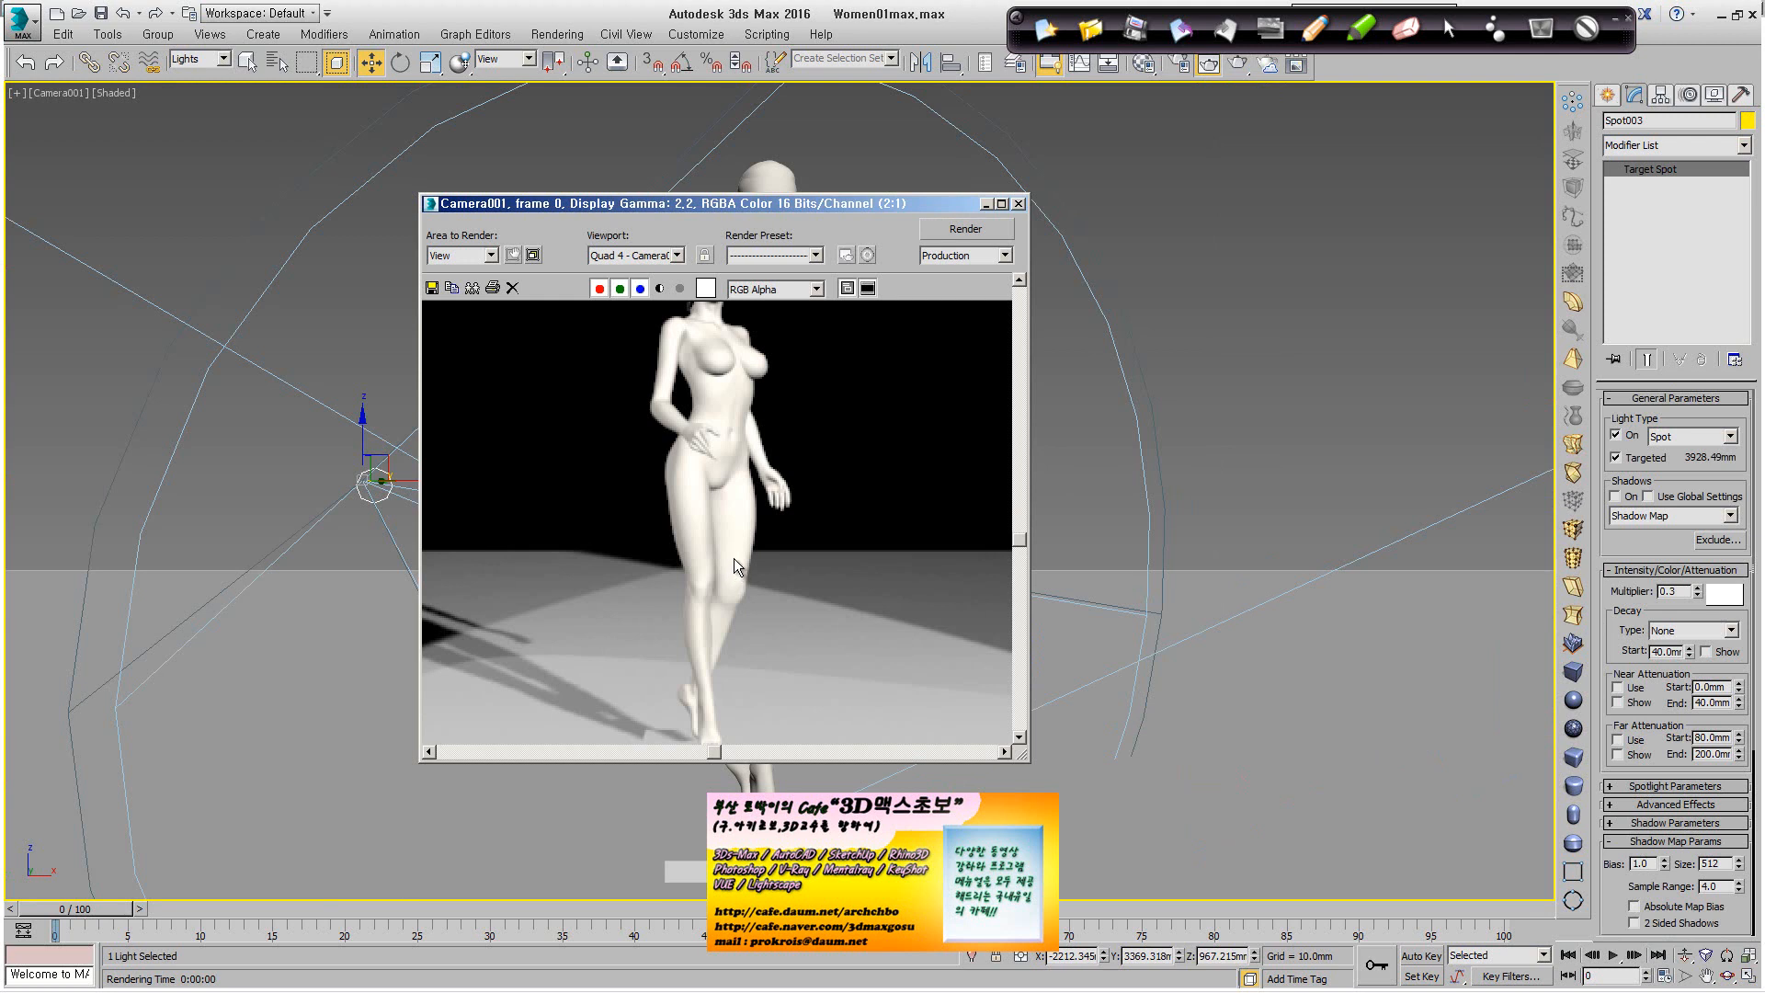
{"action": "scroll", "coordinate": [732, 559], "scroll_direction": "down", "scroll_amount": 1}
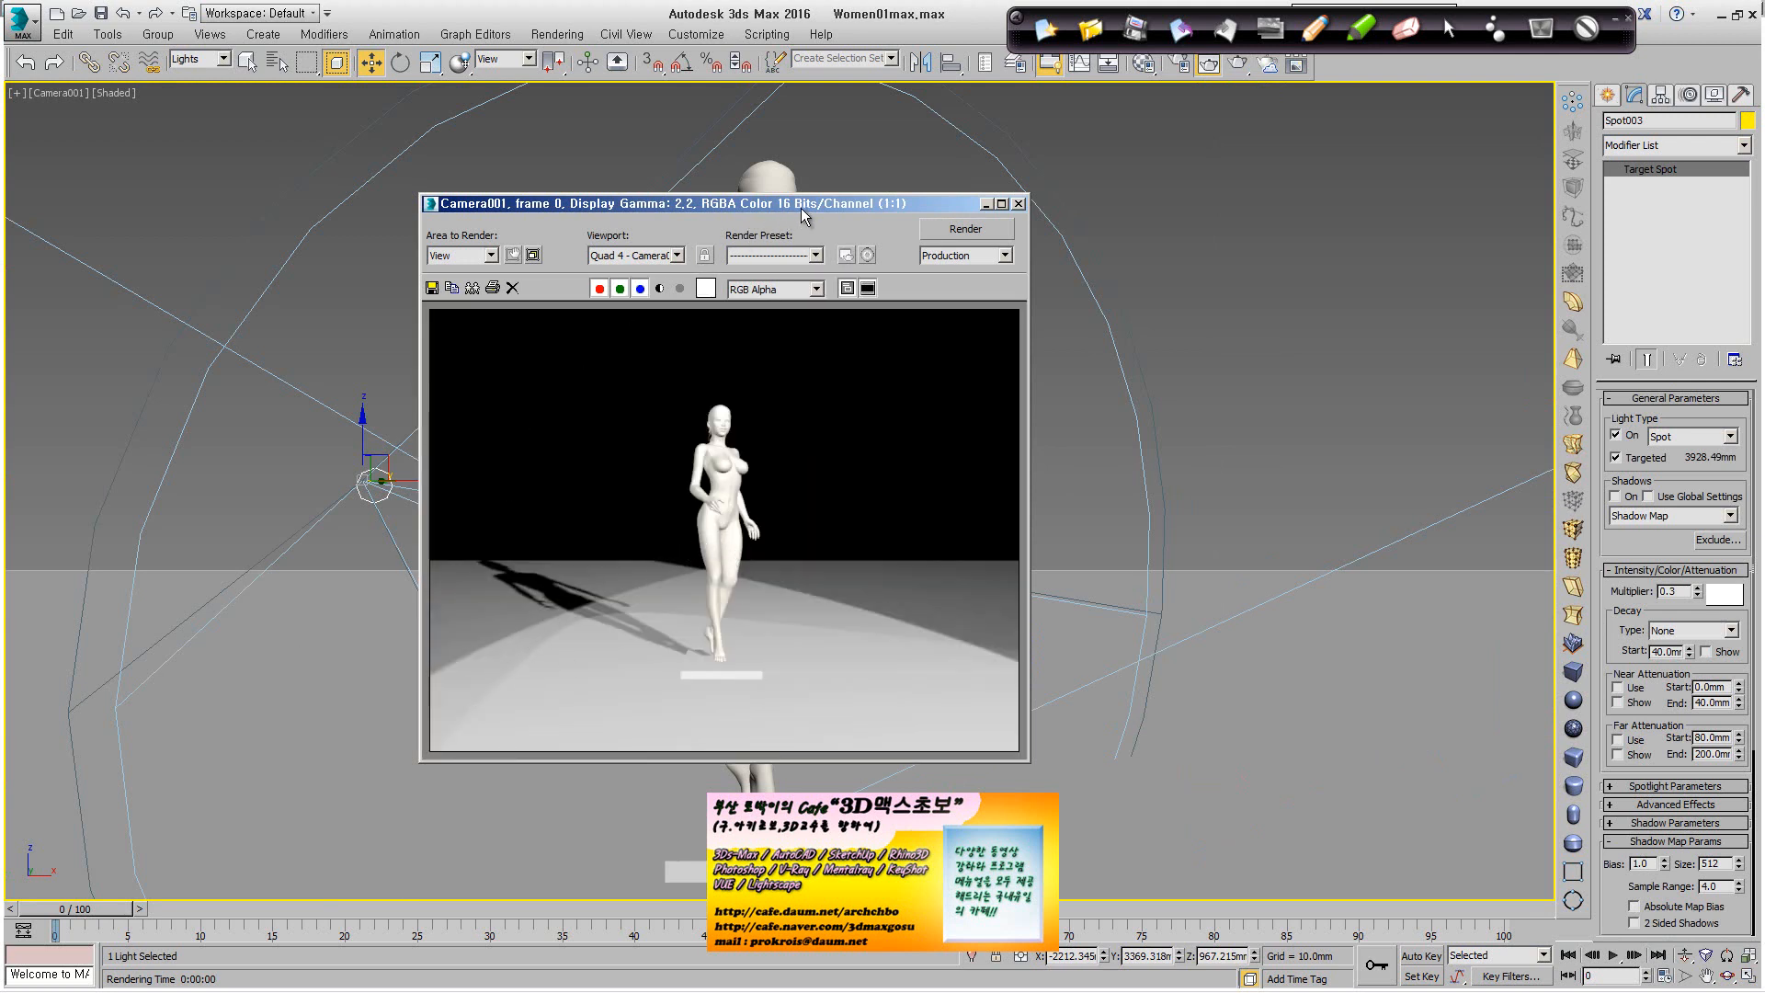
{"action": "left_click_drag", "start_coordinate": [802, 208], "coordinate": [1079, 176]}
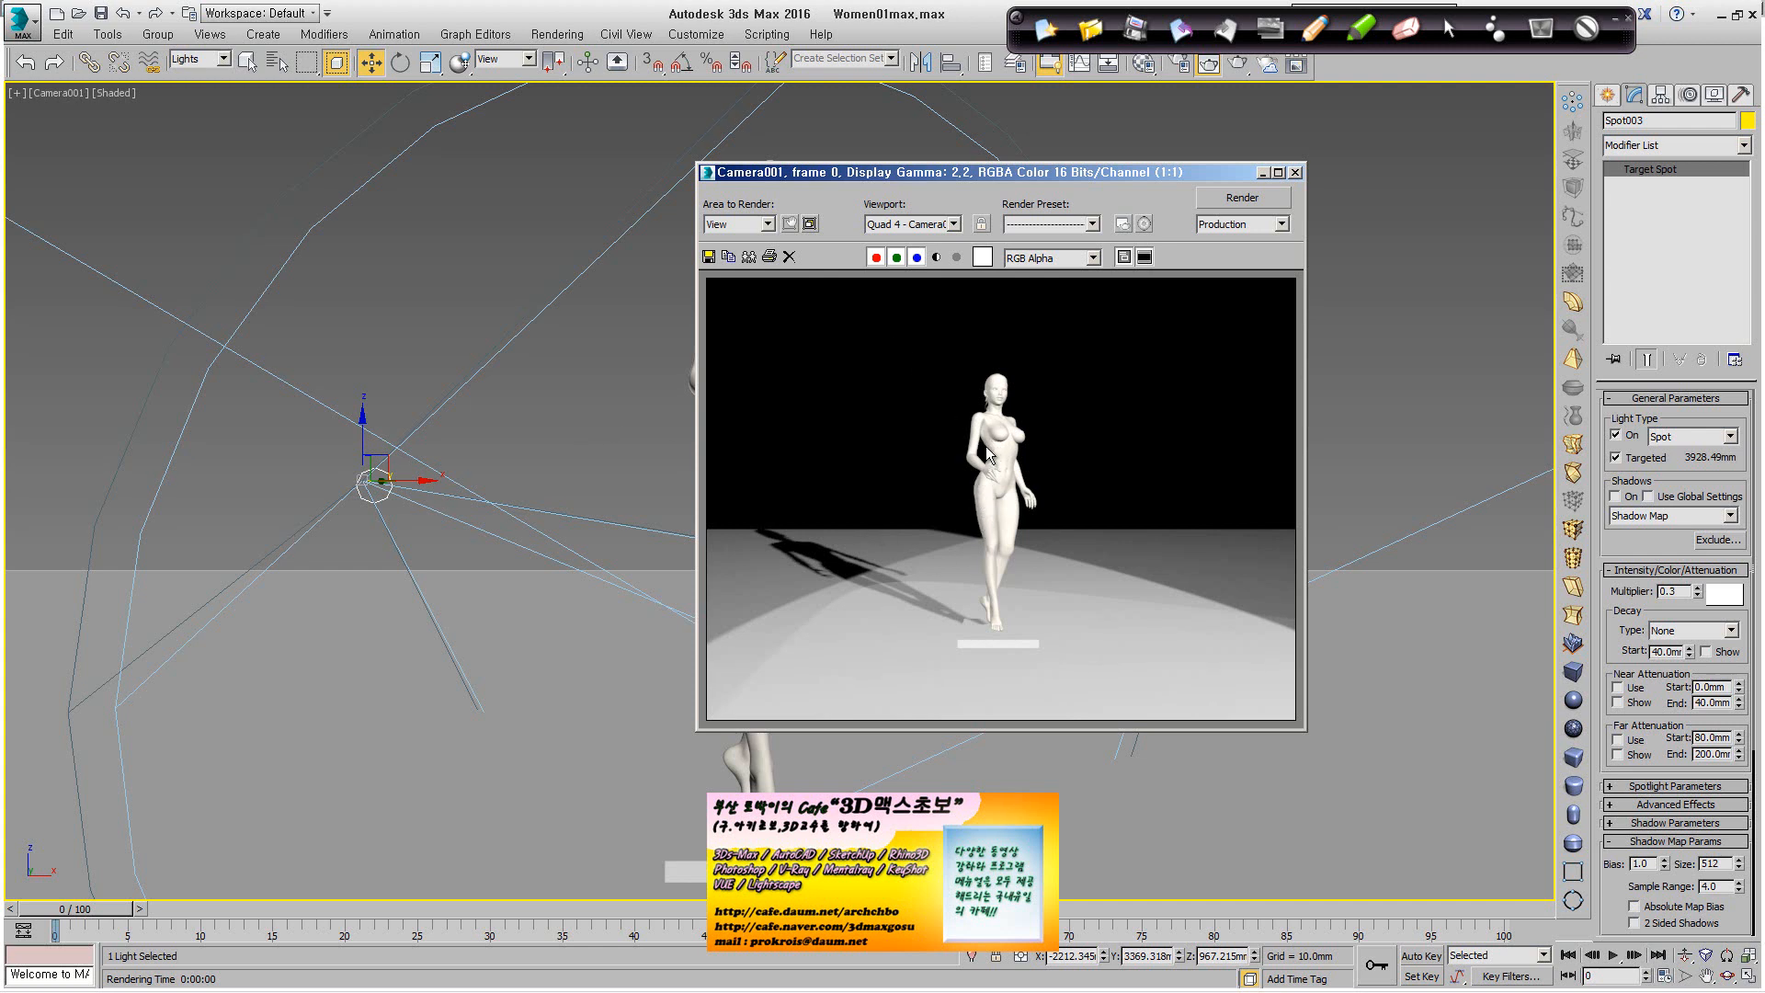
{"action": "scroll", "coordinate": [981, 445], "scroll_direction": "up", "scroll_amount": 1}
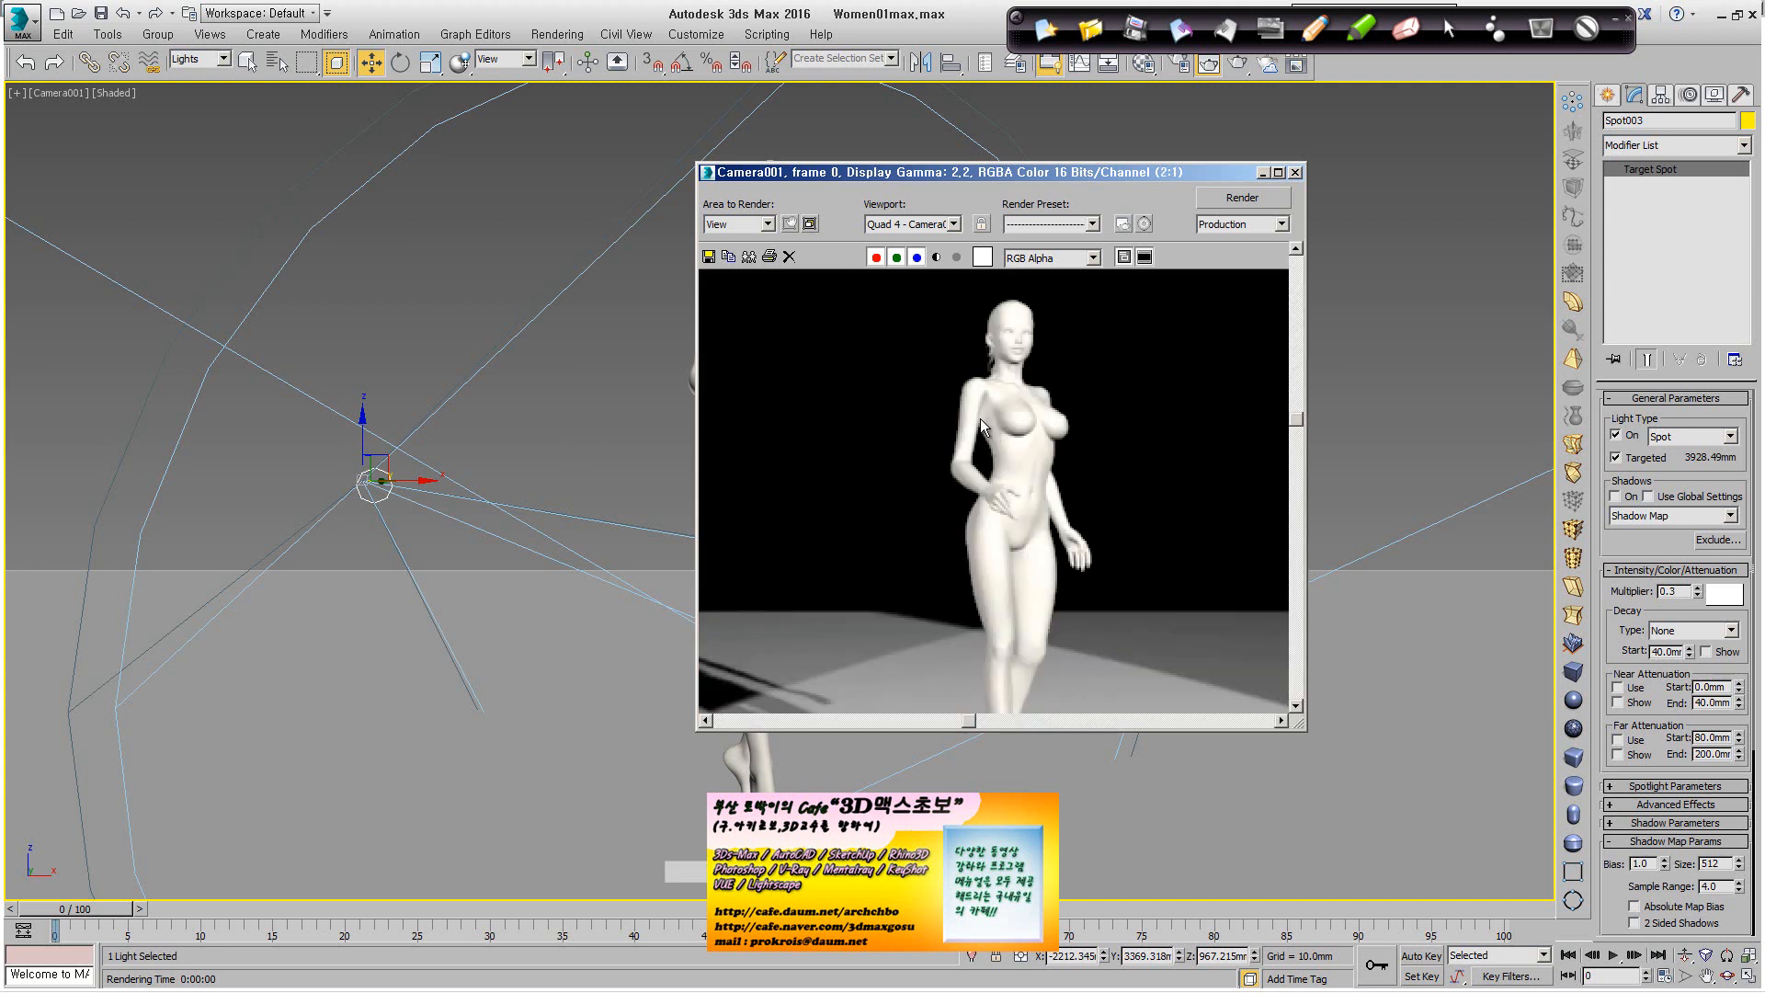
{"action": "scroll", "coordinate": [964, 497], "scroll_direction": "down", "scroll_amount": 1}
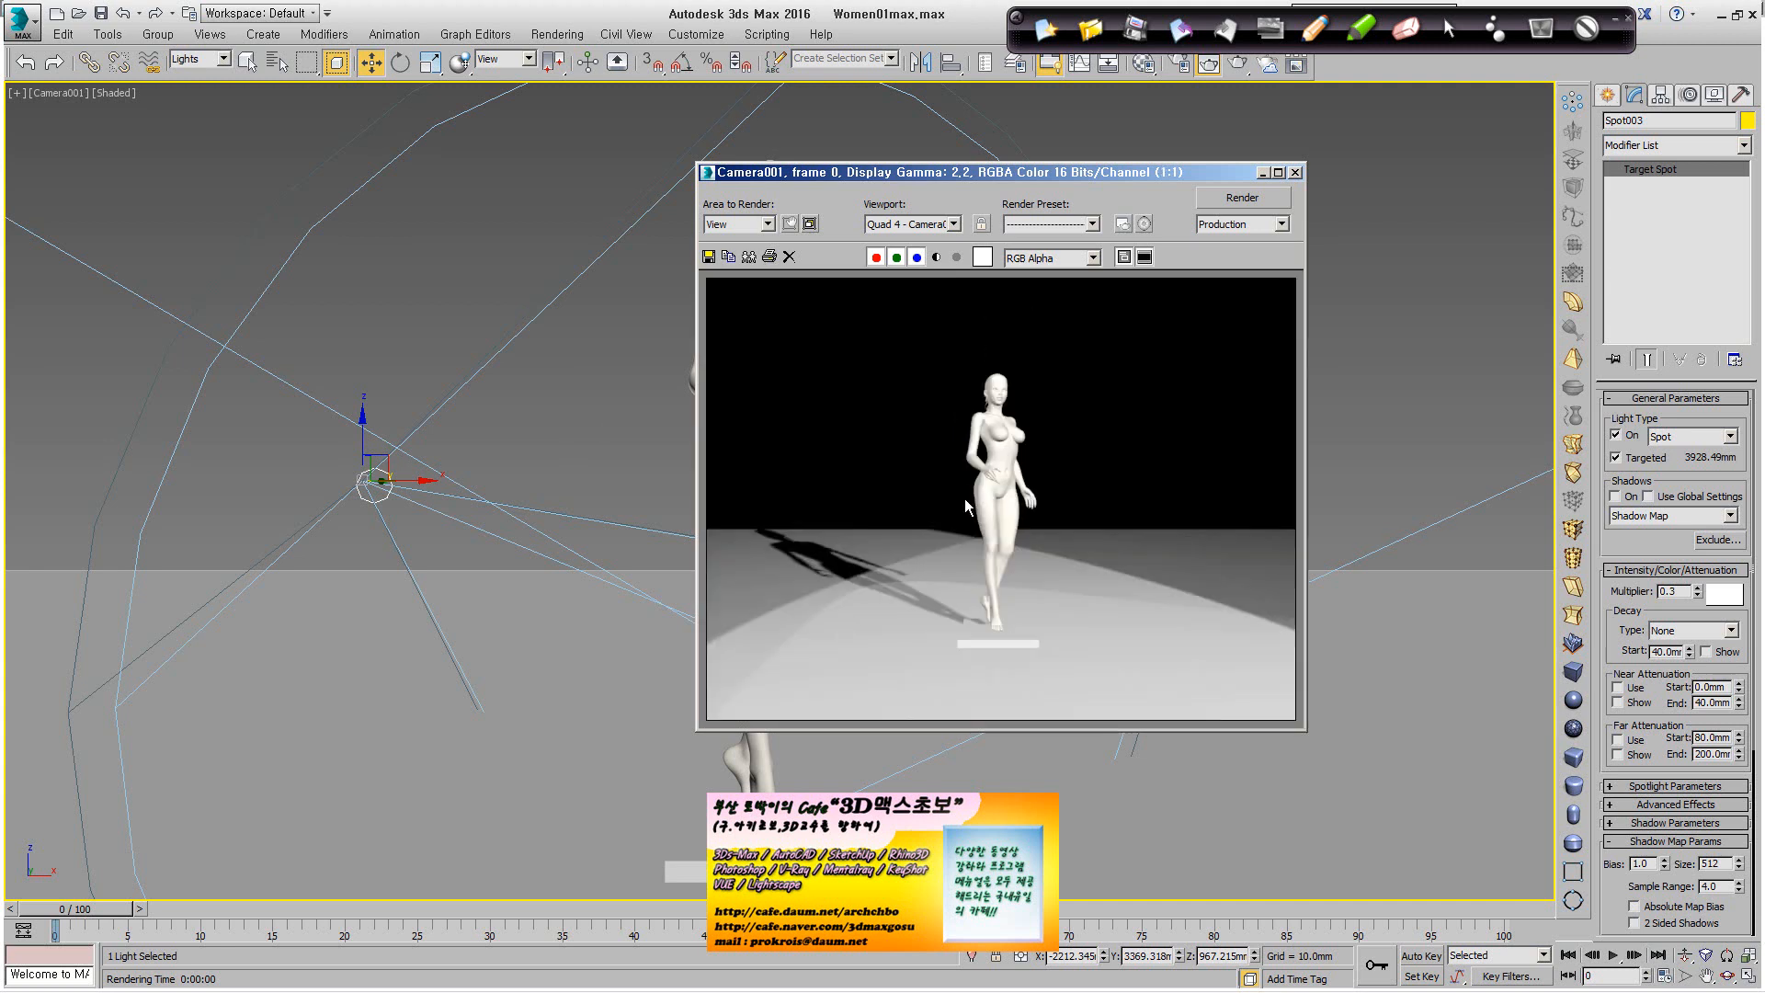
Restore the four-viewport layout and place the render window beside the Top view so both are visible.
{"action": "left_click", "coordinate": [1747, 956]}
{"action": "left_click_drag", "start_coordinate": [1107, 179], "coordinate": [1392, 161]}
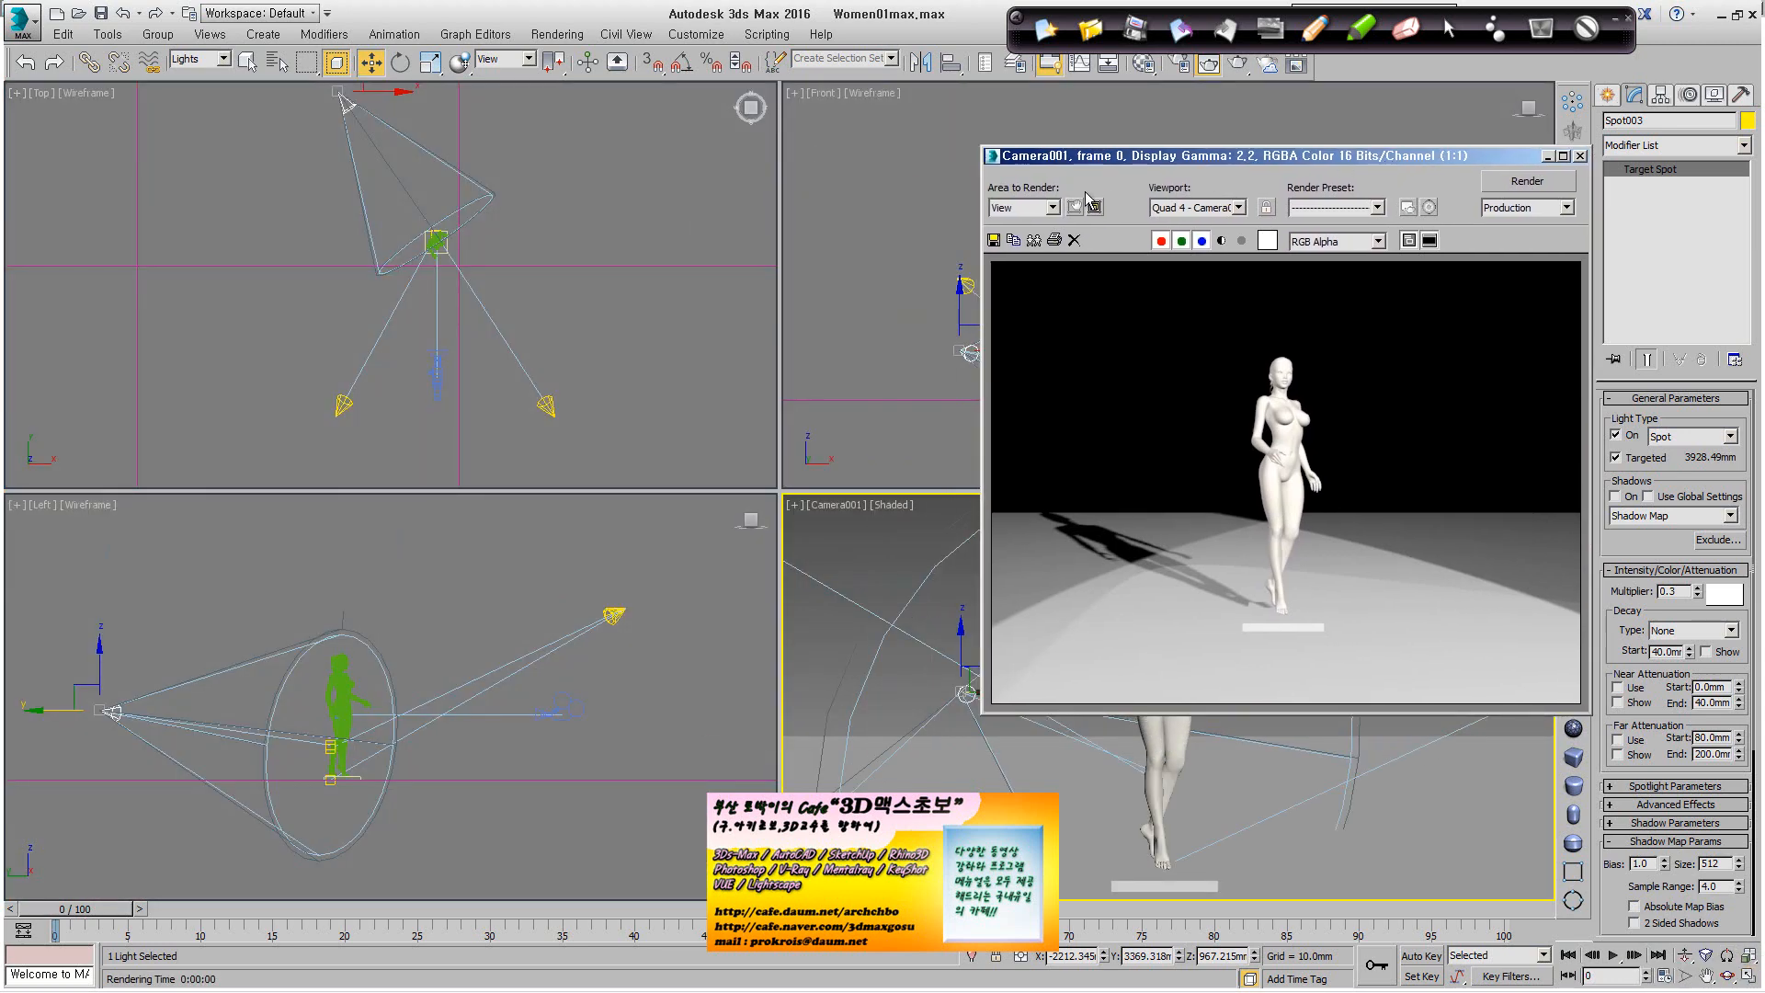
{"action": "middle_click_drag", "start_coordinate": [511, 242], "coordinate": [468, 251]}
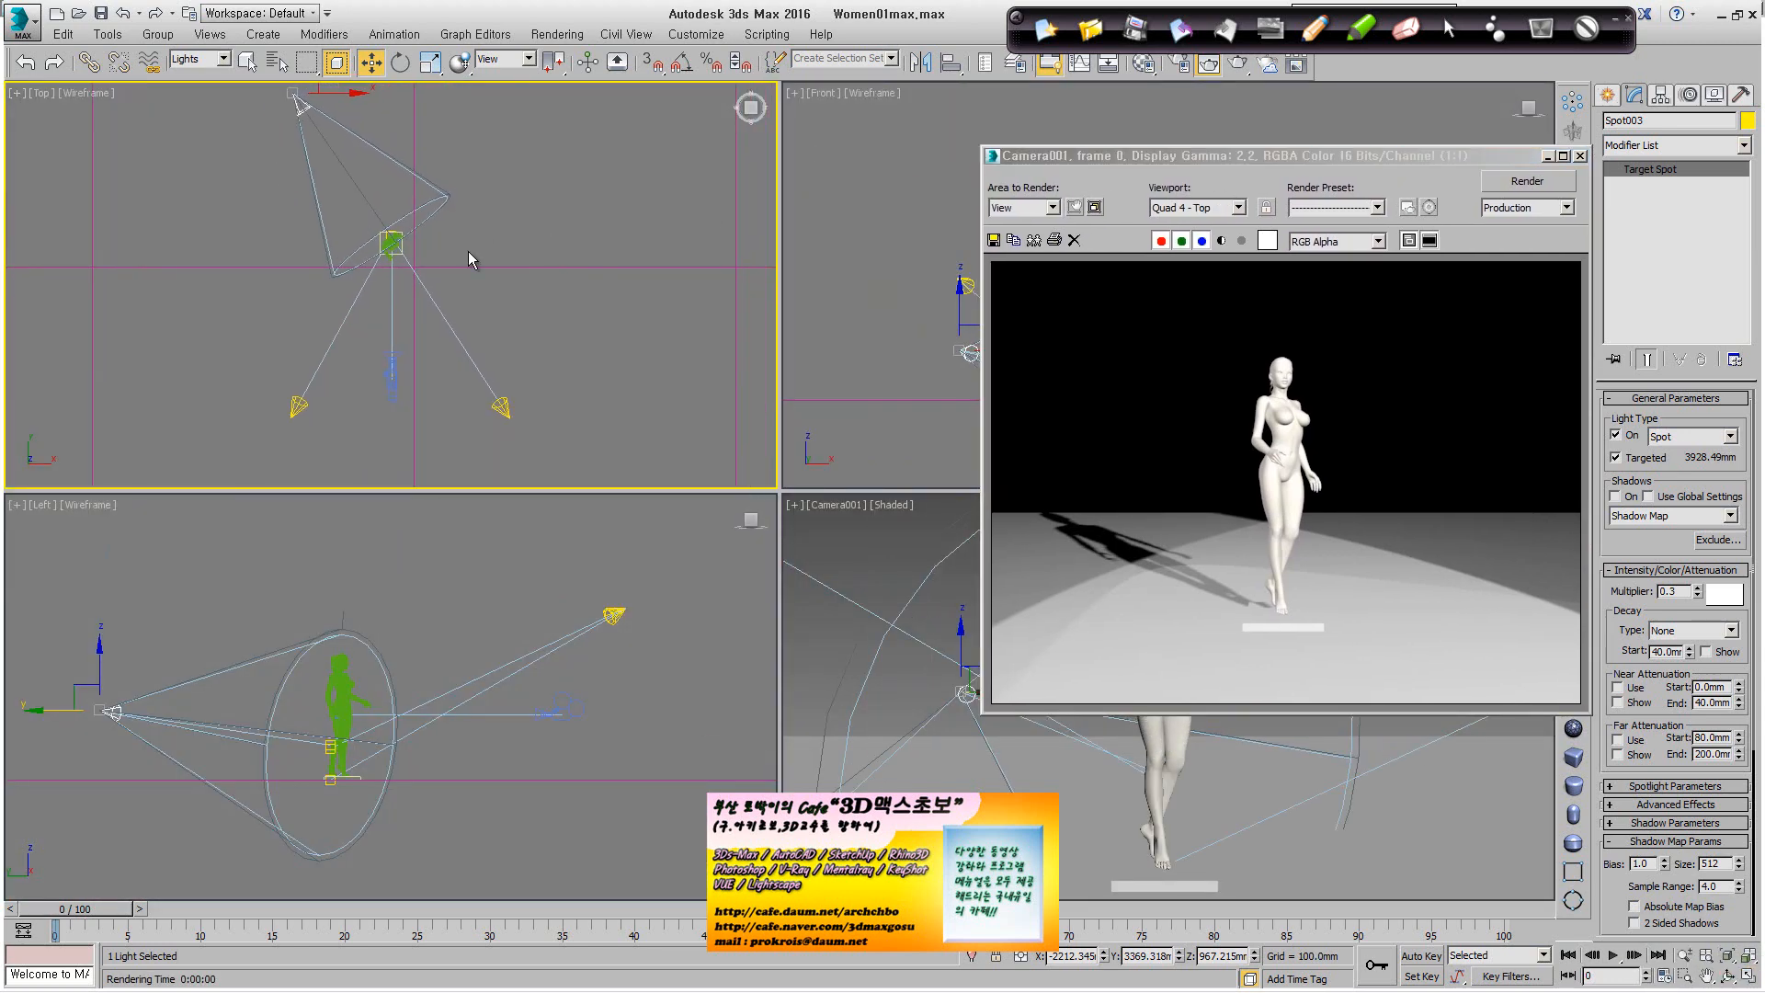
{"action": "left_click", "coordinate": [1317, 28]}
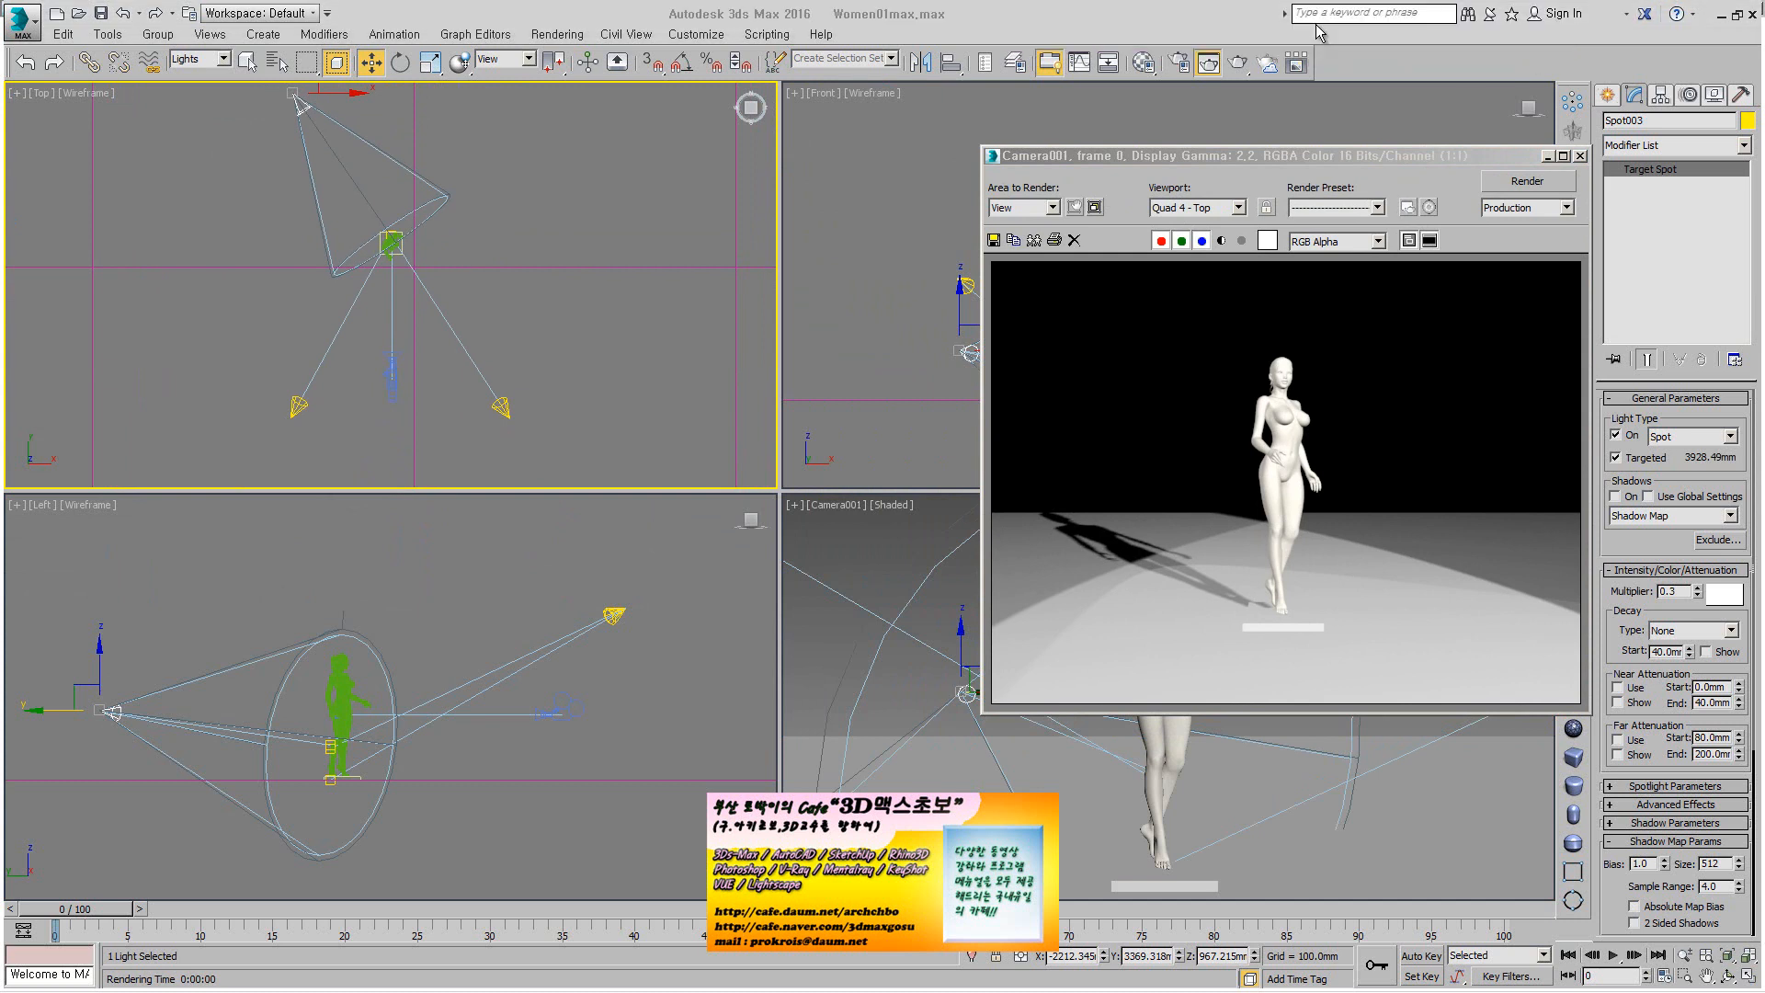
Circle the key light in the Top view and label the two front lights Key and Fill with handwritten annotations.
{"action": "mouse_move", "coordinate": [545, 421]}
{"action": "left_mouse_down"}
{"action": "mouse_move", "coordinate": [466, 400]}
{"action": "mouse_move", "coordinate": [521, 429]}
{"action": "mouse_move", "coordinate": [583, 429]}
{"action": "left_mouse_up"}
{"action": "left_click_drag", "start_coordinate": [606, 395], "coordinate": [629, 414]}
{"action": "mouse_move", "coordinate": [628, 402]}
{"action": "left_mouse_down"}
{"action": "mouse_move", "coordinate": [633, 473]}
{"action": "mouse_move", "coordinate": [622, 461]}
{"action": "left_mouse_up"}
{"action": "left_click", "coordinate": [203, 441]}
{"action": "left_click_drag", "start_coordinate": [236, 439], "coordinate": [247, 485]}
{"action": "left_click_drag", "start_coordinate": [234, 448], "coordinate": [264, 439]}
{"action": "left_click_drag", "start_coordinate": [241, 467], "coordinate": [278, 481]}
{"action": "left_click_drag", "start_coordinate": [296, 442], "coordinate": [309, 473]}
{"action": "left_click_drag", "start_coordinate": [304, 432], "coordinate": [330, 483]}
Circle the rear spotlight in the Top view and label it as the back light.
{"action": "left_click_drag", "start_coordinate": [319, 123], "coordinate": [304, 119]}
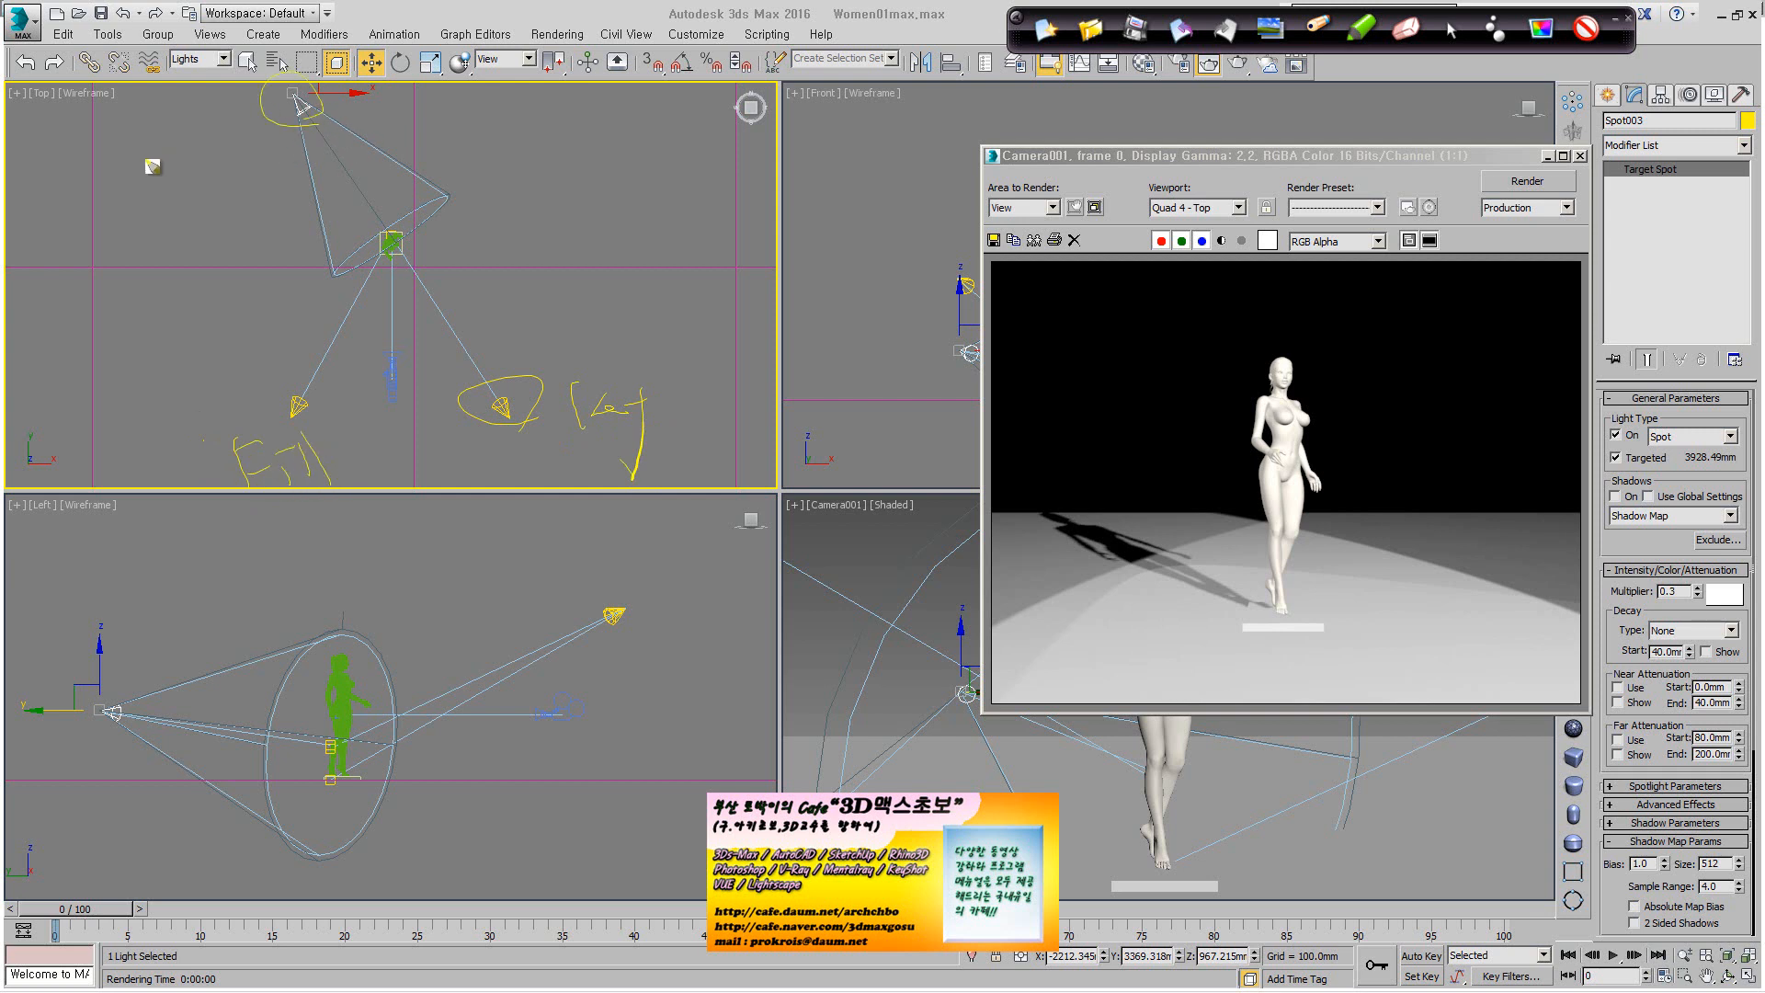
{"action": "left_click_drag", "start_coordinate": [138, 155], "coordinate": [129, 198]}
{"action": "mouse_move", "coordinate": [130, 173]}
{"action": "left_mouse_down"}
{"action": "mouse_move", "coordinate": [163, 193]}
{"action": "mouse_move", "coordinate": [243, 169]}
{"action": "left_mouse_up"}
{"action": "left_click_drag", "start_coordinate": [274, 138], "coordinate": [307, 147]}
Write a Key heading above the lighting plan in the Top view and close the render window.
{"action": "mouse_move", "coordinate": [637, 104]}
{"action": "left_mouse_down"}
{"action": "mouse_move", "coordinate": [639, 165]}
{"action": "mouse_move", "coordinate": [696, 155]}
{"action": "mouse_move", "coordinate": [709, 210]}
{"action": "left_mouse_up"}
{"action": "mouse_move", "coordinate": [765, 155]}
{"action": "left_mouse_down"}
{"action": "mouse_move", "coordinate": [839, 127]}
{"action": "mouse_move", "coordinate": [827, 140]}
{"action": "left_mouse_up"}
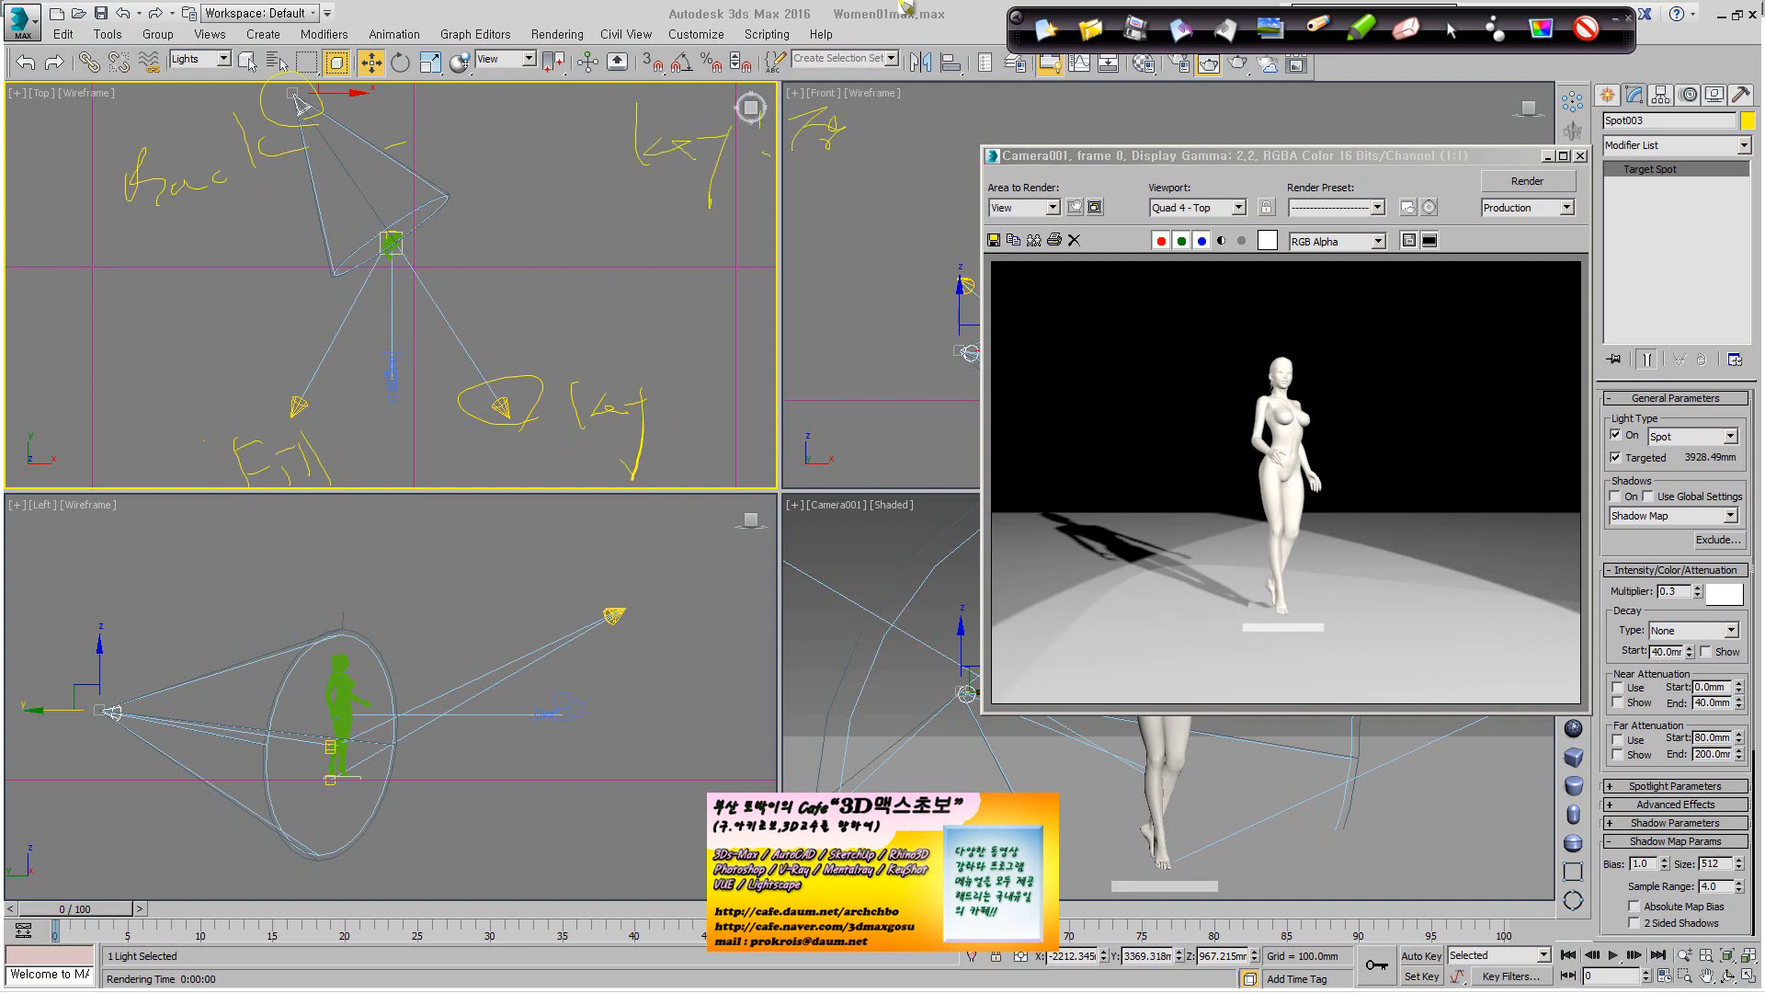
{"action": "left_click", "coordinate": [1451, 30]}
{"action": "left_click", "coordinate": [1586, 155]}
{"action": "left_click", "coordinate": [1583, 157]}
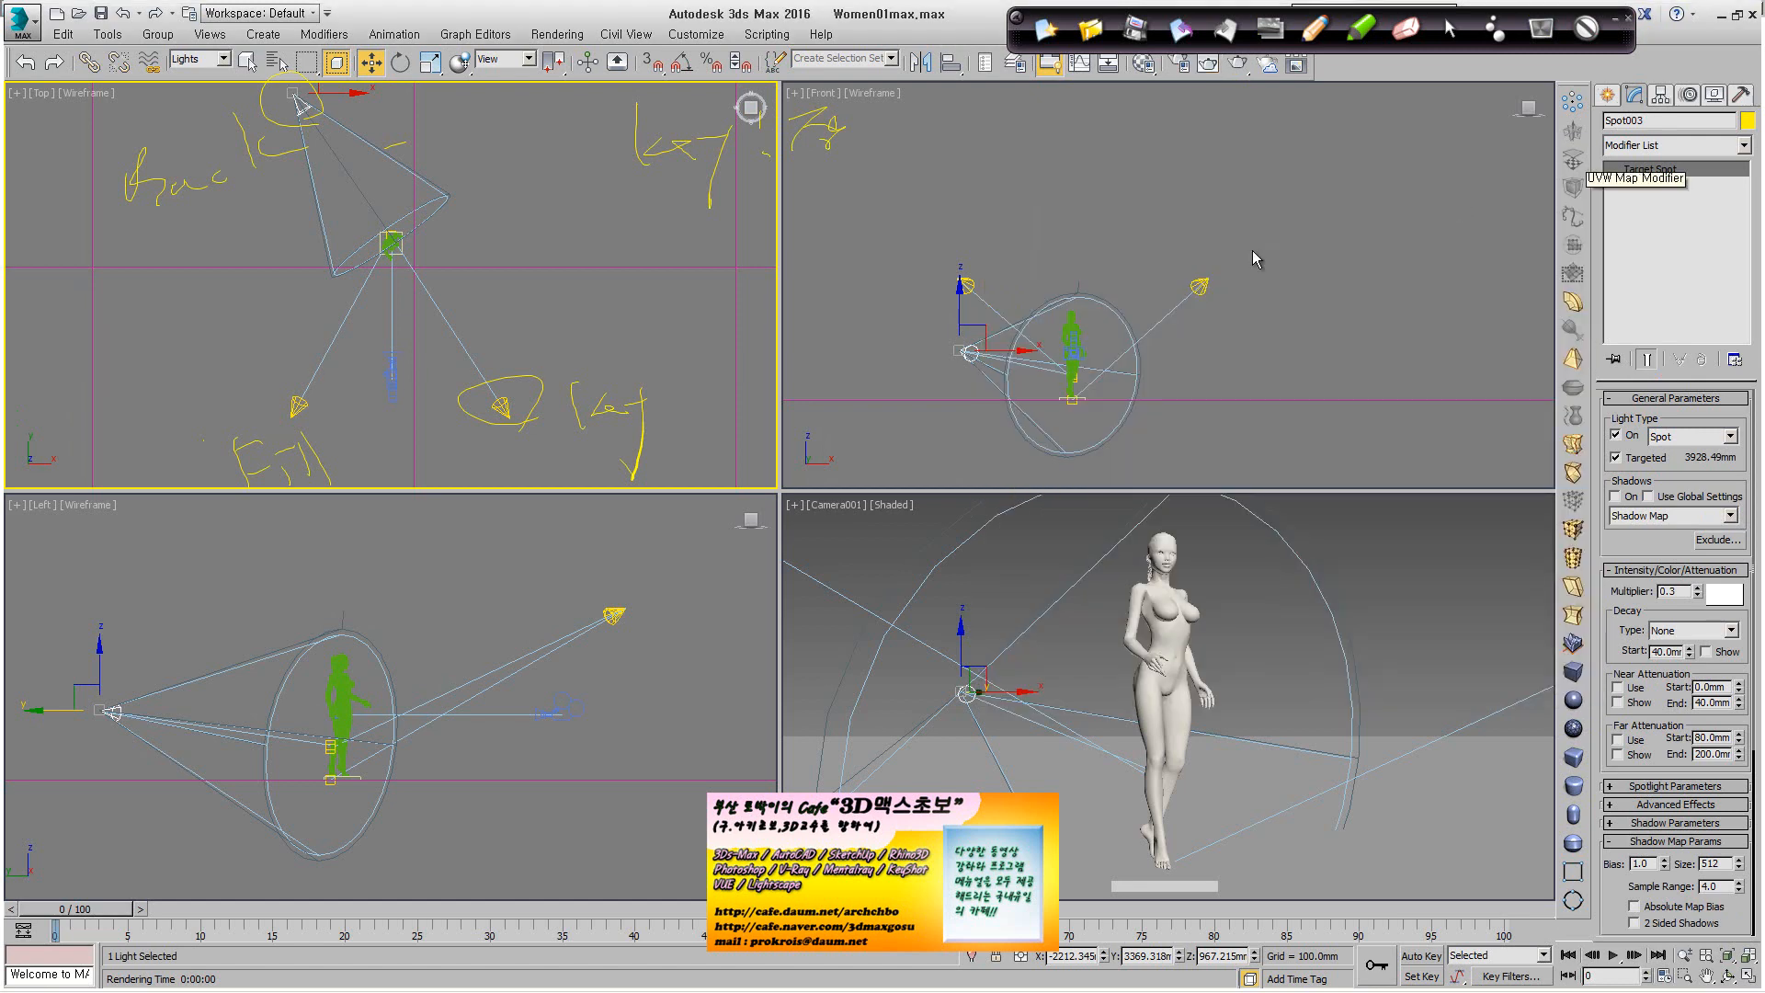
Handwrite notes in the Front view on the key light's importance, its single use and its 15 to 45 degree angle from the camera.
{"action": "left_click", "coordinate": [1450, 29]}
{"action": "left_click_drag", "start_coordinate": [852, 122], "coordinate": [850, 129]}
{"action": "mouse_move", "coordinate": [859, 134]}
{"action": "left_mouse_down"}
{"action": "mouse_move", "coordinate": [874, 114]}
{"action": "mouse_move", "coordinate": [911, 140]}
{"action": "left_mouse_up"}
{"action": "mouse_move", "coordinate": [932, 98]}
{"action": "left_mouse_down"}
{"action": "mouse_move", "coordinate": [939, 131]}
{"action": "mouse_move", "coordinate": [1439, 121]}
{"action": "left_mouse_up"}
{"action": "mouse_move", "coordinate": [770, 178]}
{"action": "left_mouse_down"}
{"action": "mouse_move", "coordinate": [809, 207]}
{"action": "mouse_move", "coordinate": [1025, 180]}
{"action": "mouse_move", "coordinate": [1176, 217]}
{"action": "left_mouse_up"}
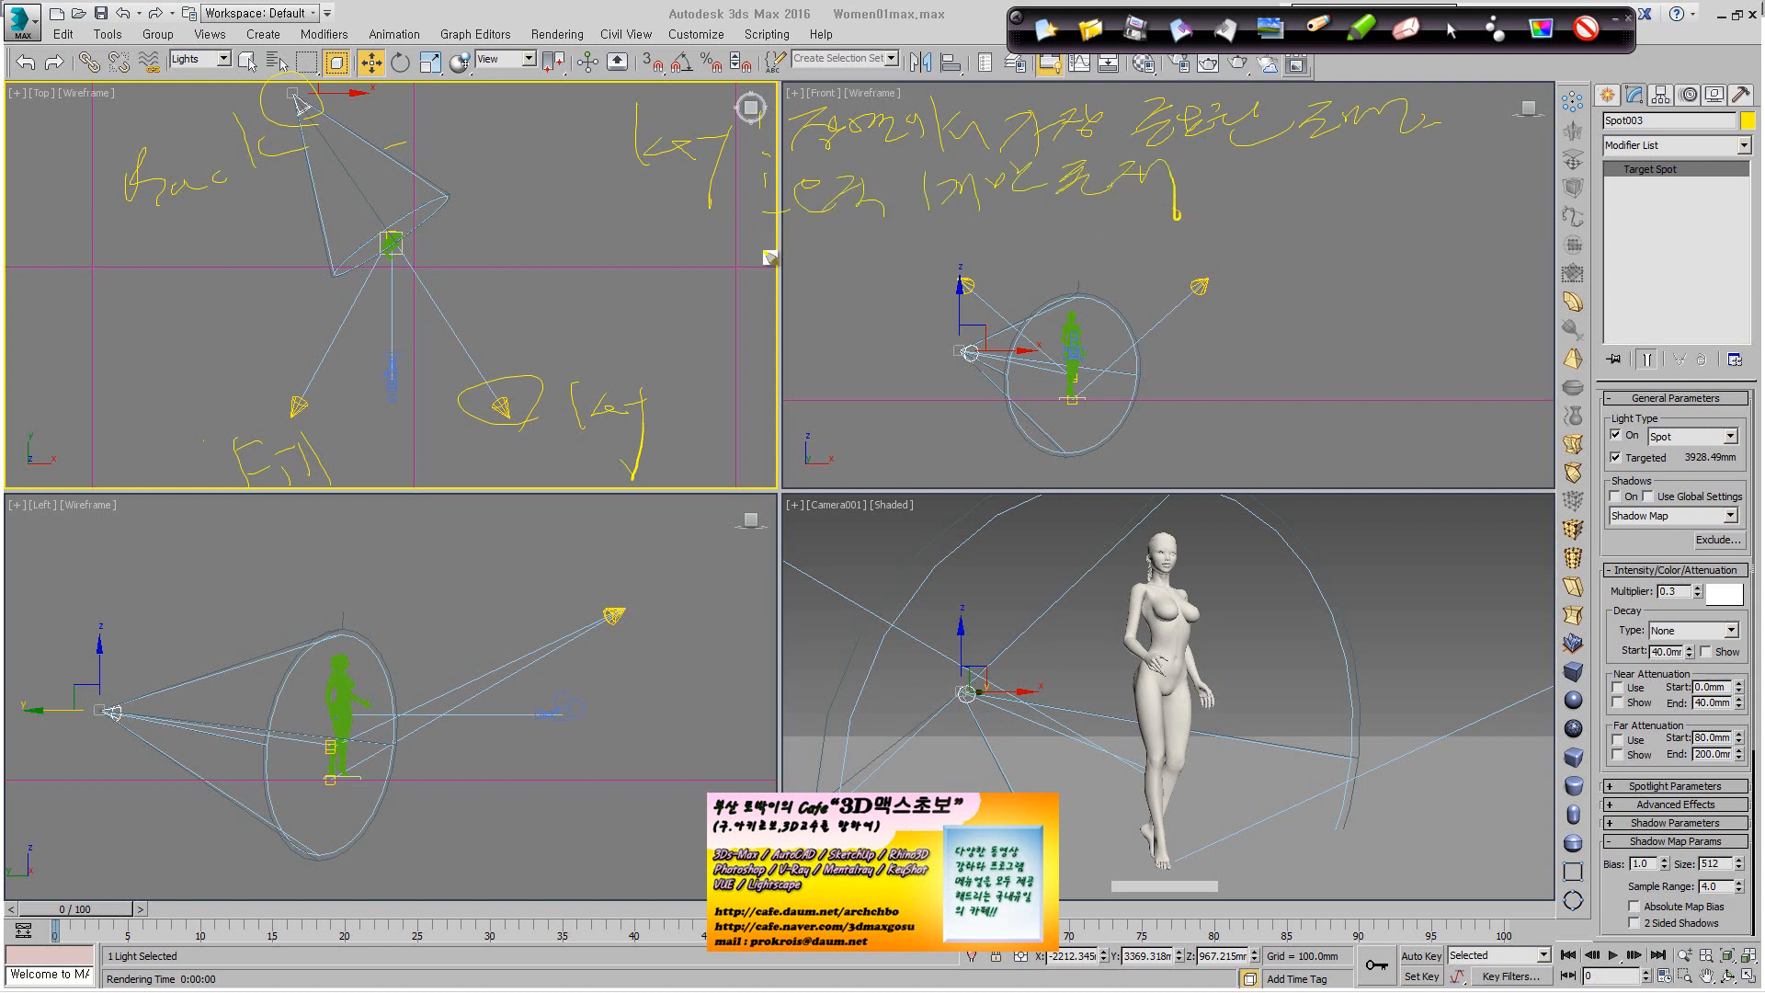
{"action": "mouse_move", "coordinate": [826, 251]}
{"action": "left_mouse_down"}
{"action": "mouse_move", "coordinate": [832, 265]}
{"action": "mouse_move", "coordinate": [981, 229]}
{"action": "mouse_move", "coordinate": [1004, 275]}
{"action": "mouse_move", "coordinate": [1052, 236]}
{"action": "mouse_move", "coordinate": [1086, 250]}
{"action": "mouse_move", "coordinate": [1131, 225]}
{"action": "mouse_move", "coordinate": [1206, 248]}
{"action": "mouse_move", "coordinate": [1450, 208]}
{"action": "mouse_move", "coordinate": [1526, 219]}
{"action": "mouse_move", "coordinate": [1583, 175]}
{"action": "mouse_move", "coordinate": [1680, 184]}
{"action": "left_mouse_up"}
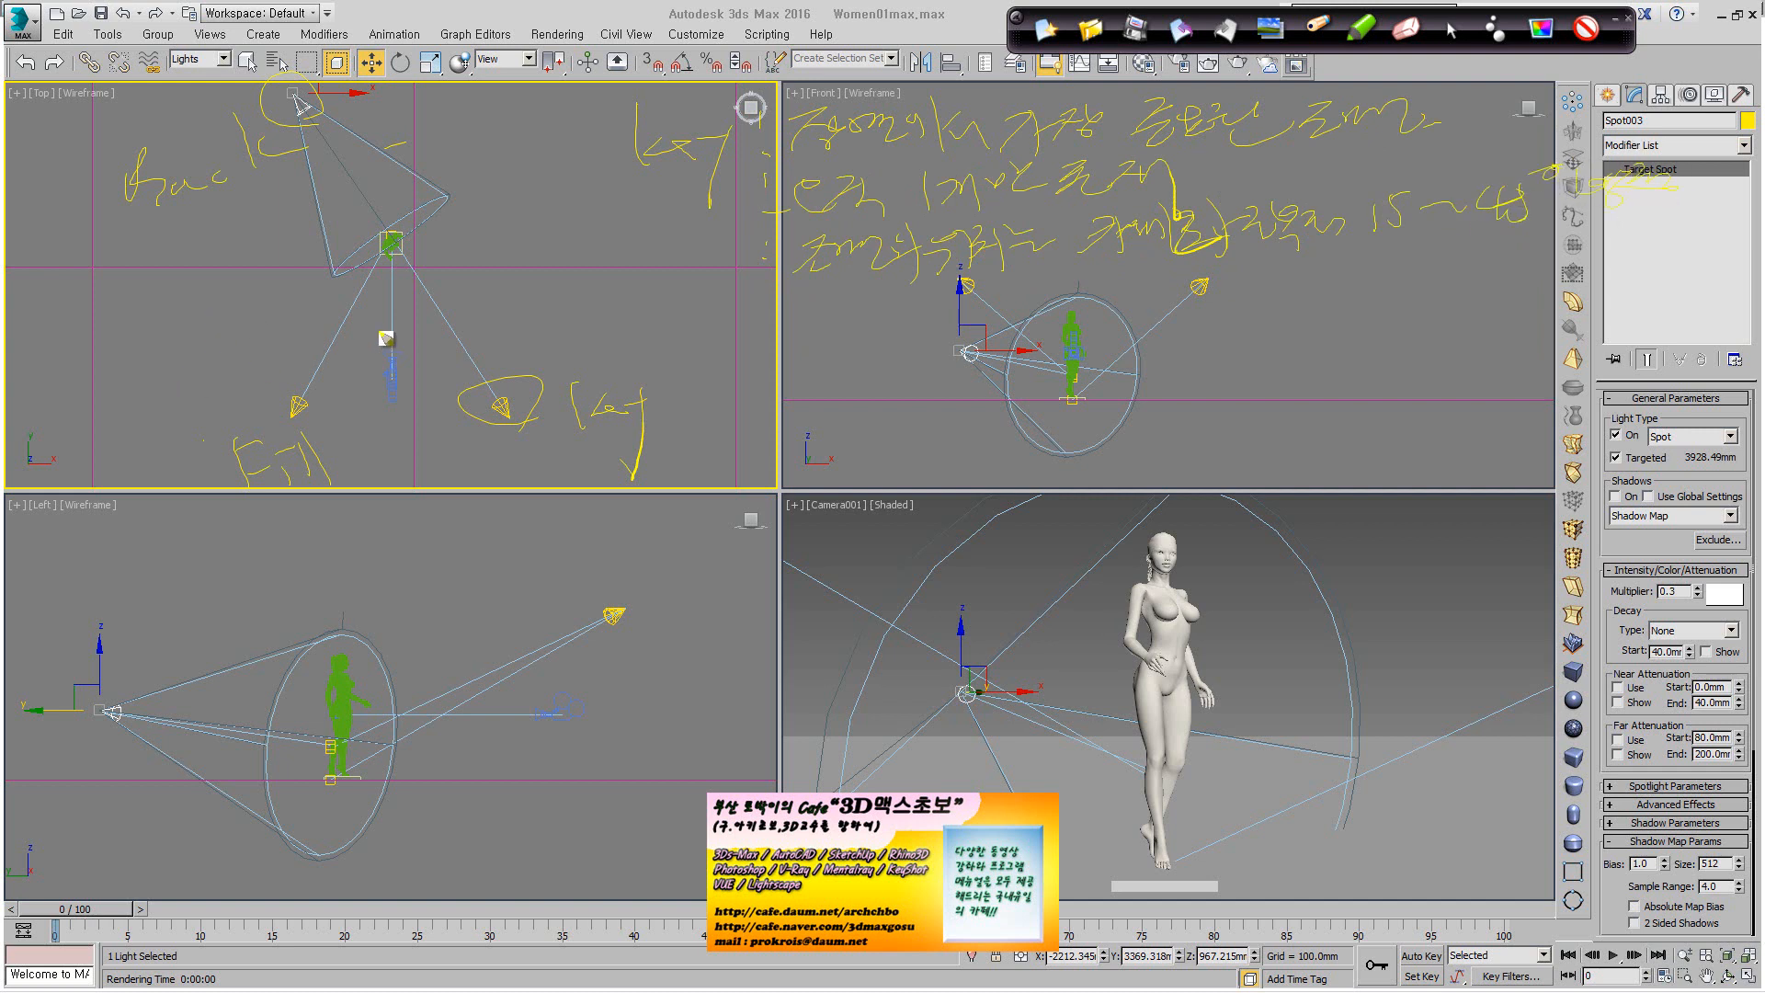
Mark the 15 to 45 degree key light angle in the Top view and the key light's elevation angle in the Front view.
{"action": "mouse_move", "coordinate": [401, 364]}
{"action": "left_mouse_down"}
{"action": "mouse_move", "coordinate": [465, 335]}
{"action": "mouse_move", "coordinate": [410, 346]}
{"action": "mouse_move", "coordinate": [421, 378]}
{"action": "mouse_move", "coordinate": [474, 373]}
{"action": "mouse_move", "coordinate": [493, 347]}
{"action": "mouse_move", "coordinate": [601, 310]}
{"action": "left_mouse_up"}
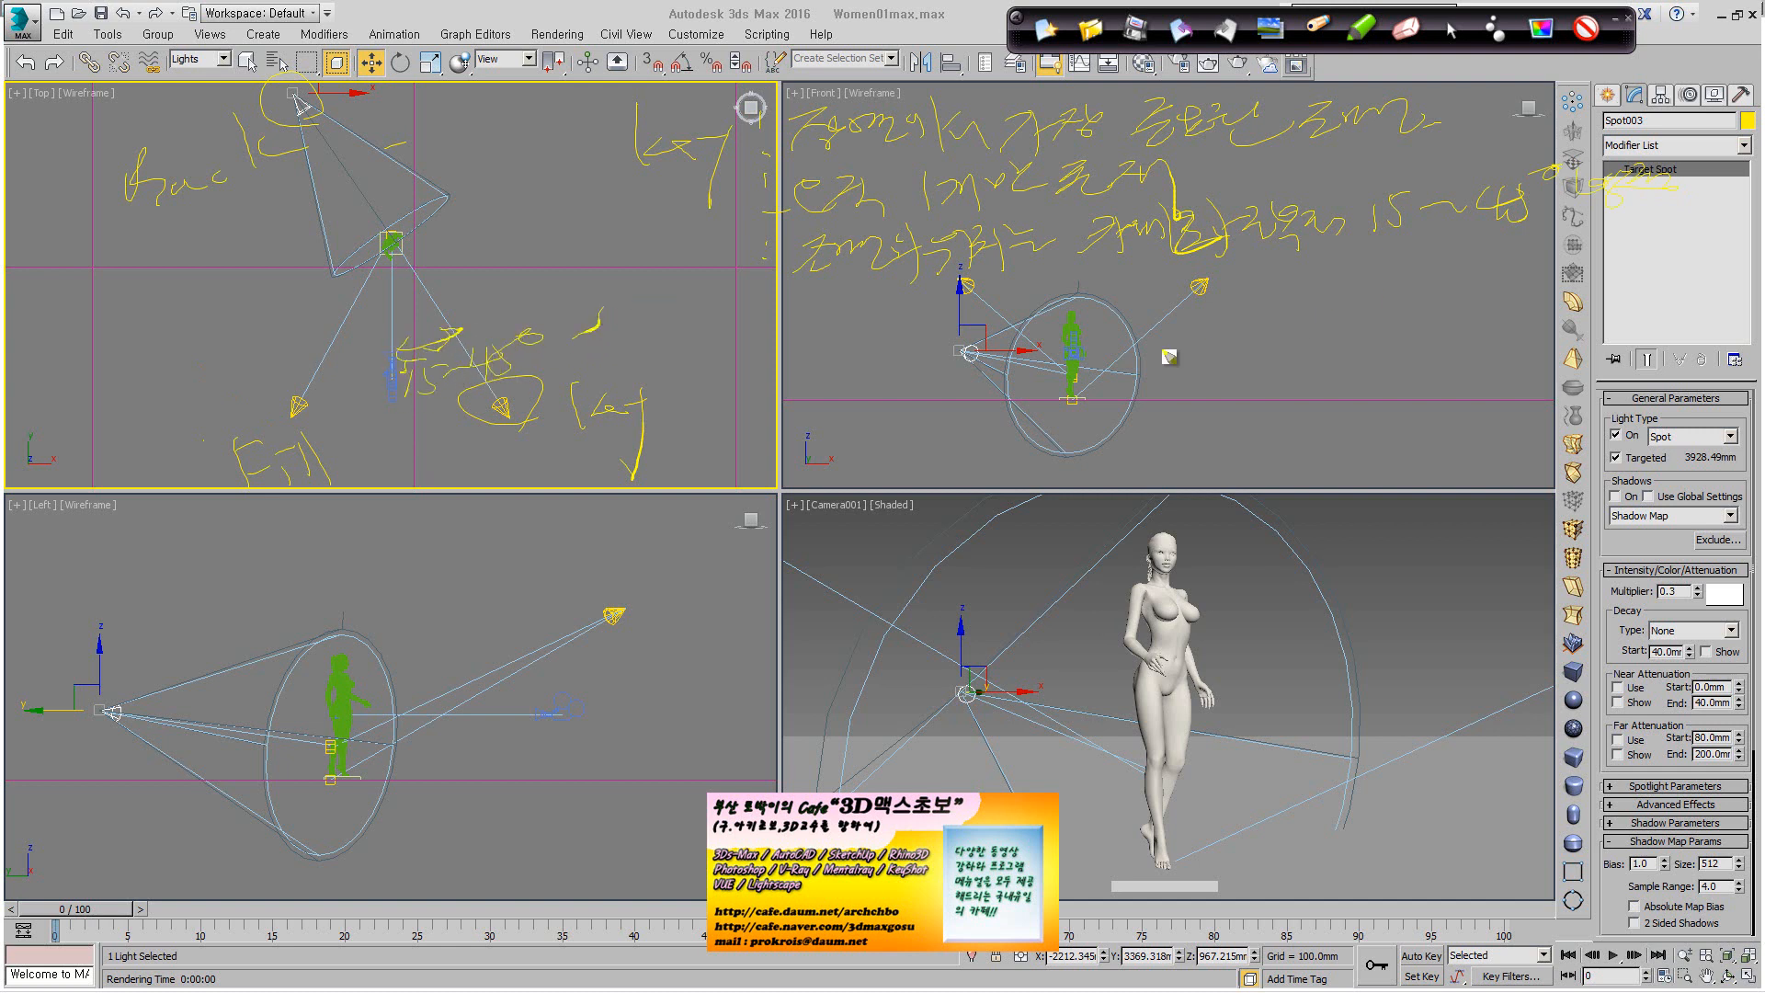
{"action": "left_click_drag", "start_coordinate": [1083, 353], "coordinate": [1298, 331]}
{"action": "mouse_move", "coordinate": [1184, 307]}
{"action": "left_mouse_down"}
{"action": "mouse_move", "coordinate": [1186, 346]}
{"action": "mouse_move", "coordinate": [1247, 316]}
{"action": "mouse_move", "coordinate": [1219, 350]}
{"action": "mouse_move", "coordinate": [1239, 329]}
{"action": "left_mouse_up"}
{"action": "left_click_drag", "start_coordinate": [1245, 300], "coordinate": [1344, 292]}
{"action": "mouse_move", "coordinate": [1352, 296]}
{"action": "left_mouse_down"}
{"action": "mouse_move", "coordinate": [1372, 282]}
{"action": "mouse_move", "coordinate": [1397, 300]}
{"action": "mouse_move", "coordinate": [1426, 267]}
{"action": "left_mouse_up"}
{"action": "left_click_drag", "start_coordinate": [1466, 285], "coordinate": [1485, 276]}
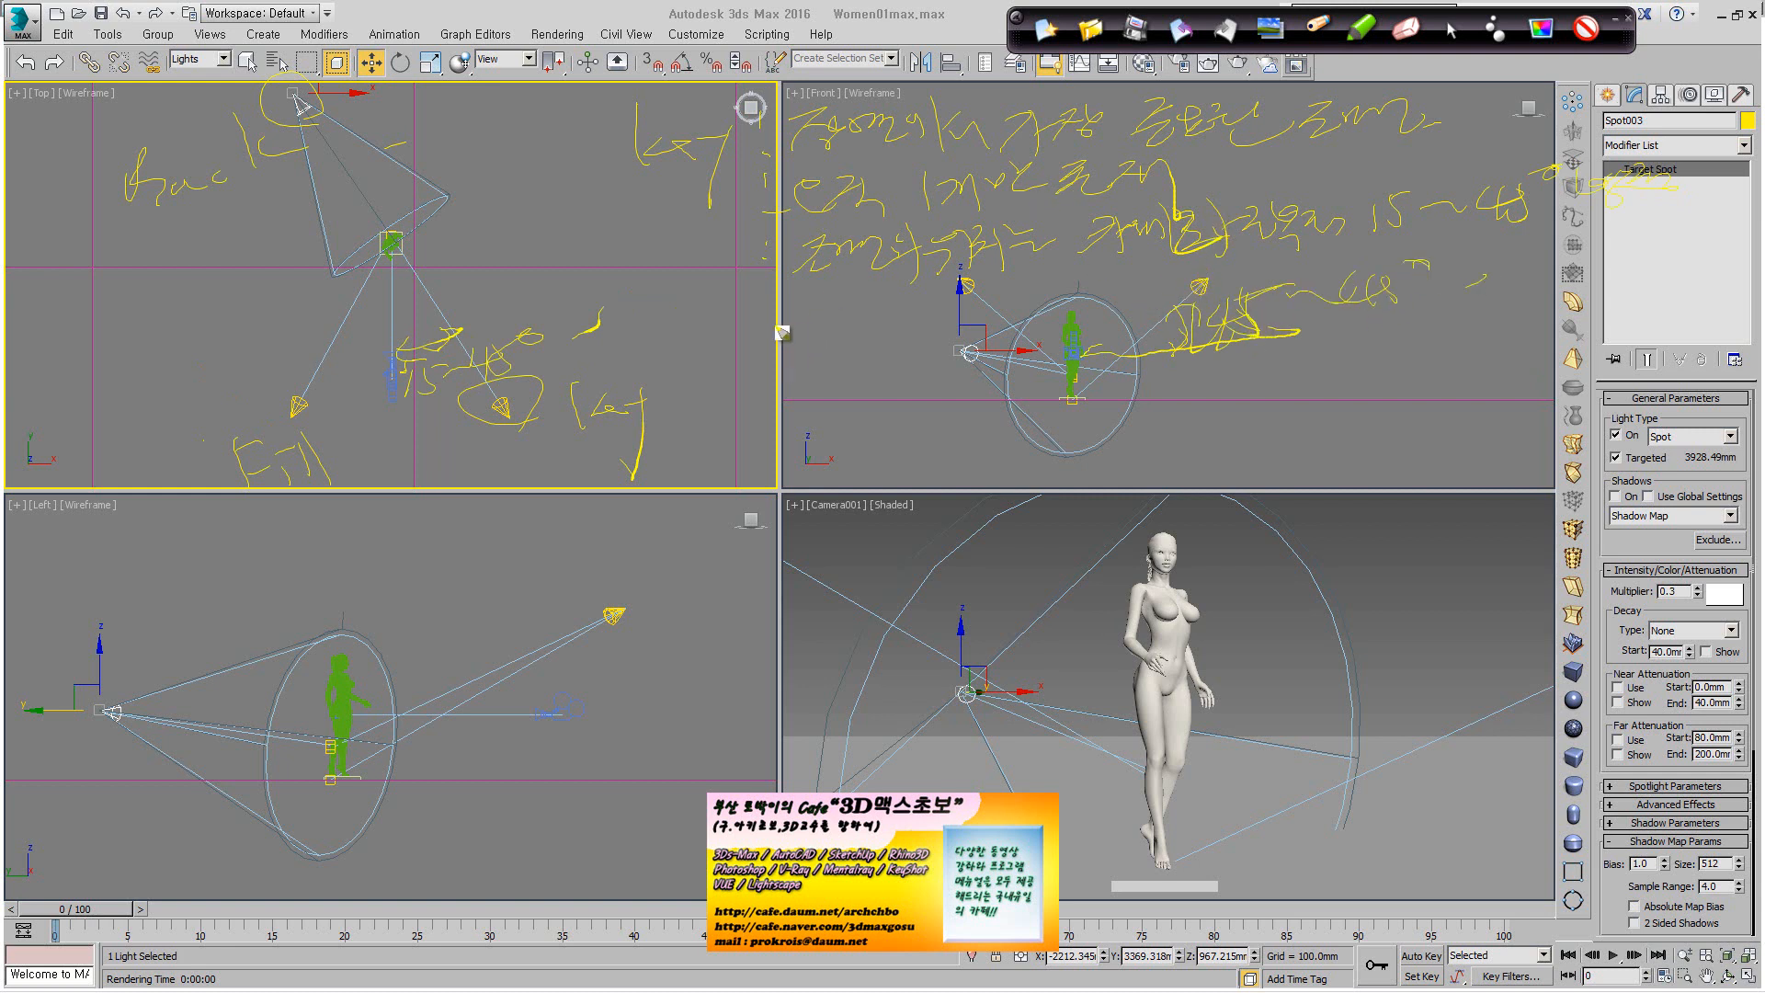
Add Front view notes on the key light's shadow and its intensity from 1.0 upward, mark the multiplier and circle the Key heading.
{"action": "mouse_move", "coordinate": [792, 339]}
{"action": "left_mouse_down"}
{"action": "mouse_move", "coordinate": [819, 328]}
{"action": "mouse_move", "coordinate": [800, 366]}
{"action": "mouse_move", "coordinate": [846, 333]}
{"action": "mouse_move", "coordinate": [860, 367]}
{"action": "mouse_move", "coordinate": [879, 356]}
{"action": "left_mouse_up"}
{"action": "mouse_move", "coordinate": [887, 318]}
{"action": "left_mouse_down"}
{"action": "mouse_move", "coordinate": [889, 360]}
{"action": "mouse_move", "coordinate": [924, 332]}
{"action": "mouse_move", "coordinate": [971, 352]}
{"action": "left_mouse_up"}
{"action": "mouse_move", "coordinate": [813, 381]}
{"action": "left_mouse_down"}
{"action": "mouse_move", "coordinate": [796, 425]}
{"action": "mouse_move", "coordinate": [957, 394]}
{"action": "mouse_move", "coordinate": [1001, 428]}
{"action": "mouse_move", "coordinate": [1079, 418]}
{"action": "mouse_move", "coordinate": [1115, 390]}
{"action": "mouse_move", "coordinate": [1232, 417]}
{"action": "mouse_move", "coordinate": [1291, 388]}
{"action": "left_mouse_up"}
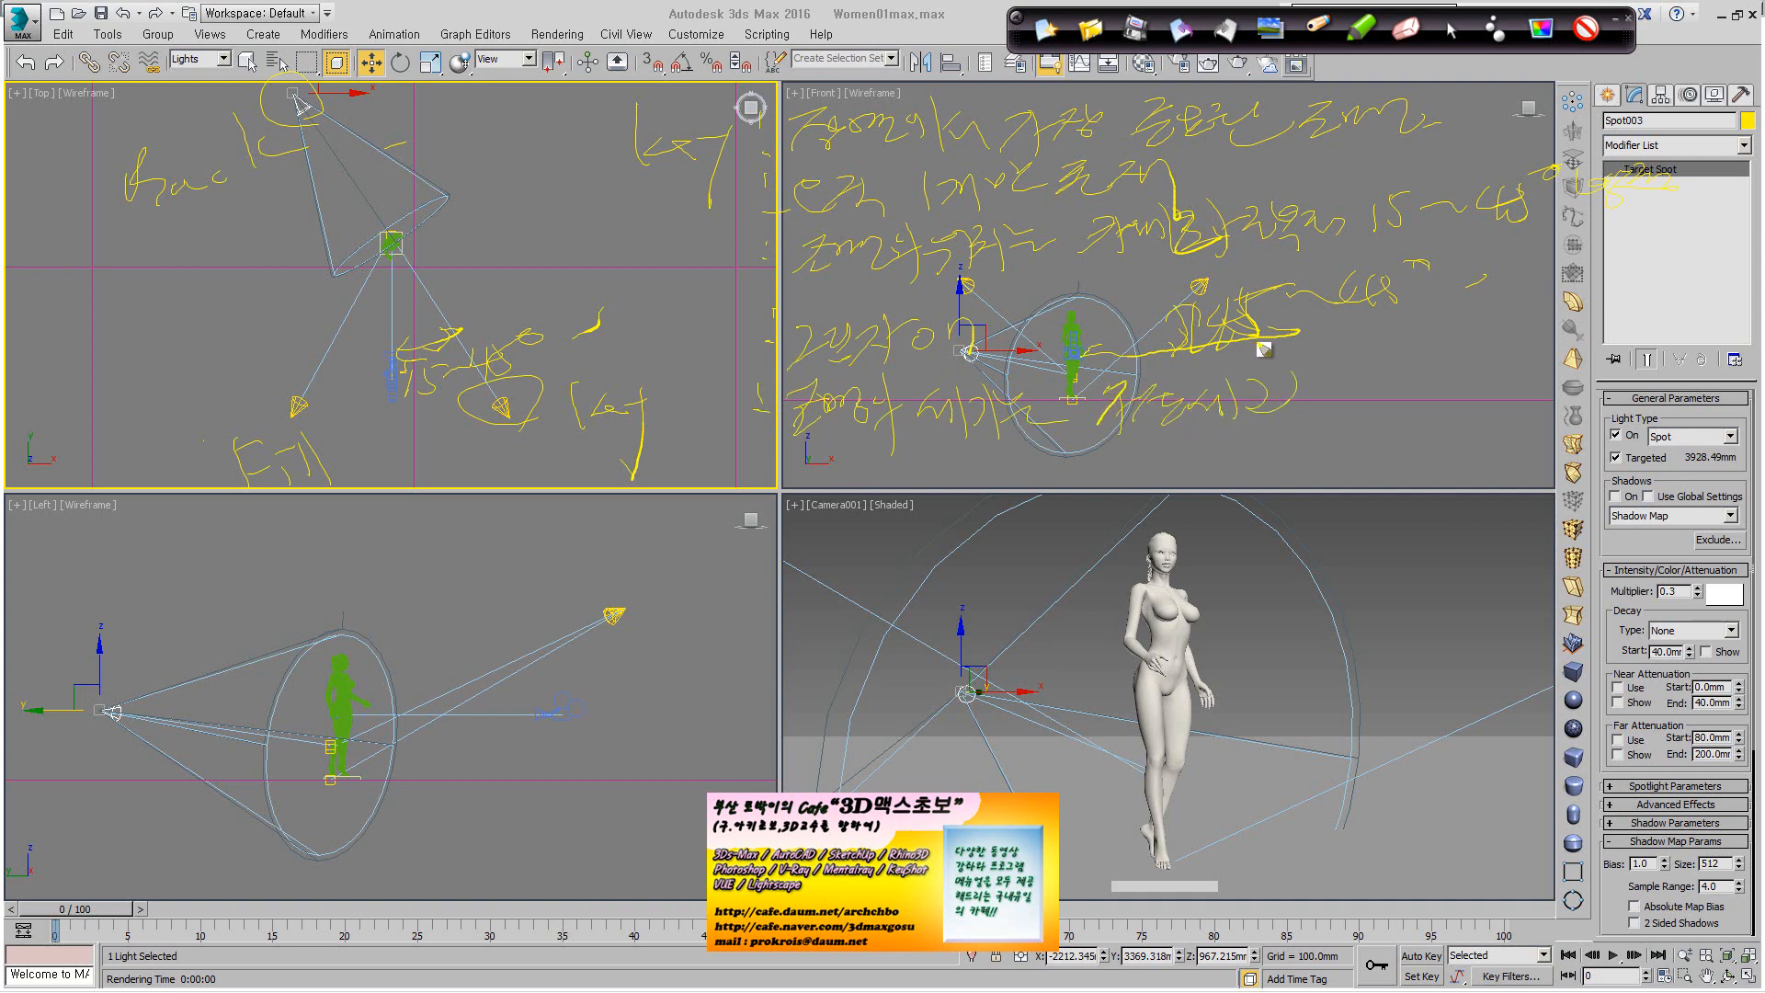
{"action": "left_click_drag", "start_coordinate": [1741, 610], "coordinate": [1666, 549]}
{"action": "mouse_move", "coordinate": [1340, 380]}
{"action": "left_mouse_down"}
{"action": "mouse_move", "coordinate": [1451, 383]}
{"action": "mouse_move", "coordinate": [1554, 354]}
{"action": "mouse_move", "coordinate": [1583, 372]}
{"action": "left_mouse_up"}
{"action": "mouse_move", "coordinate": [749, 145]}
{"action": "left_mouse_down"}
{"action": "mouse_move", "coordinate": [554, 191]}
{"action": "mouse_move", "coordinate": [723, 184]}
{"action": "mouse_move", "coordinate": [654, 209]}
{"action": "left_mouse_up"}
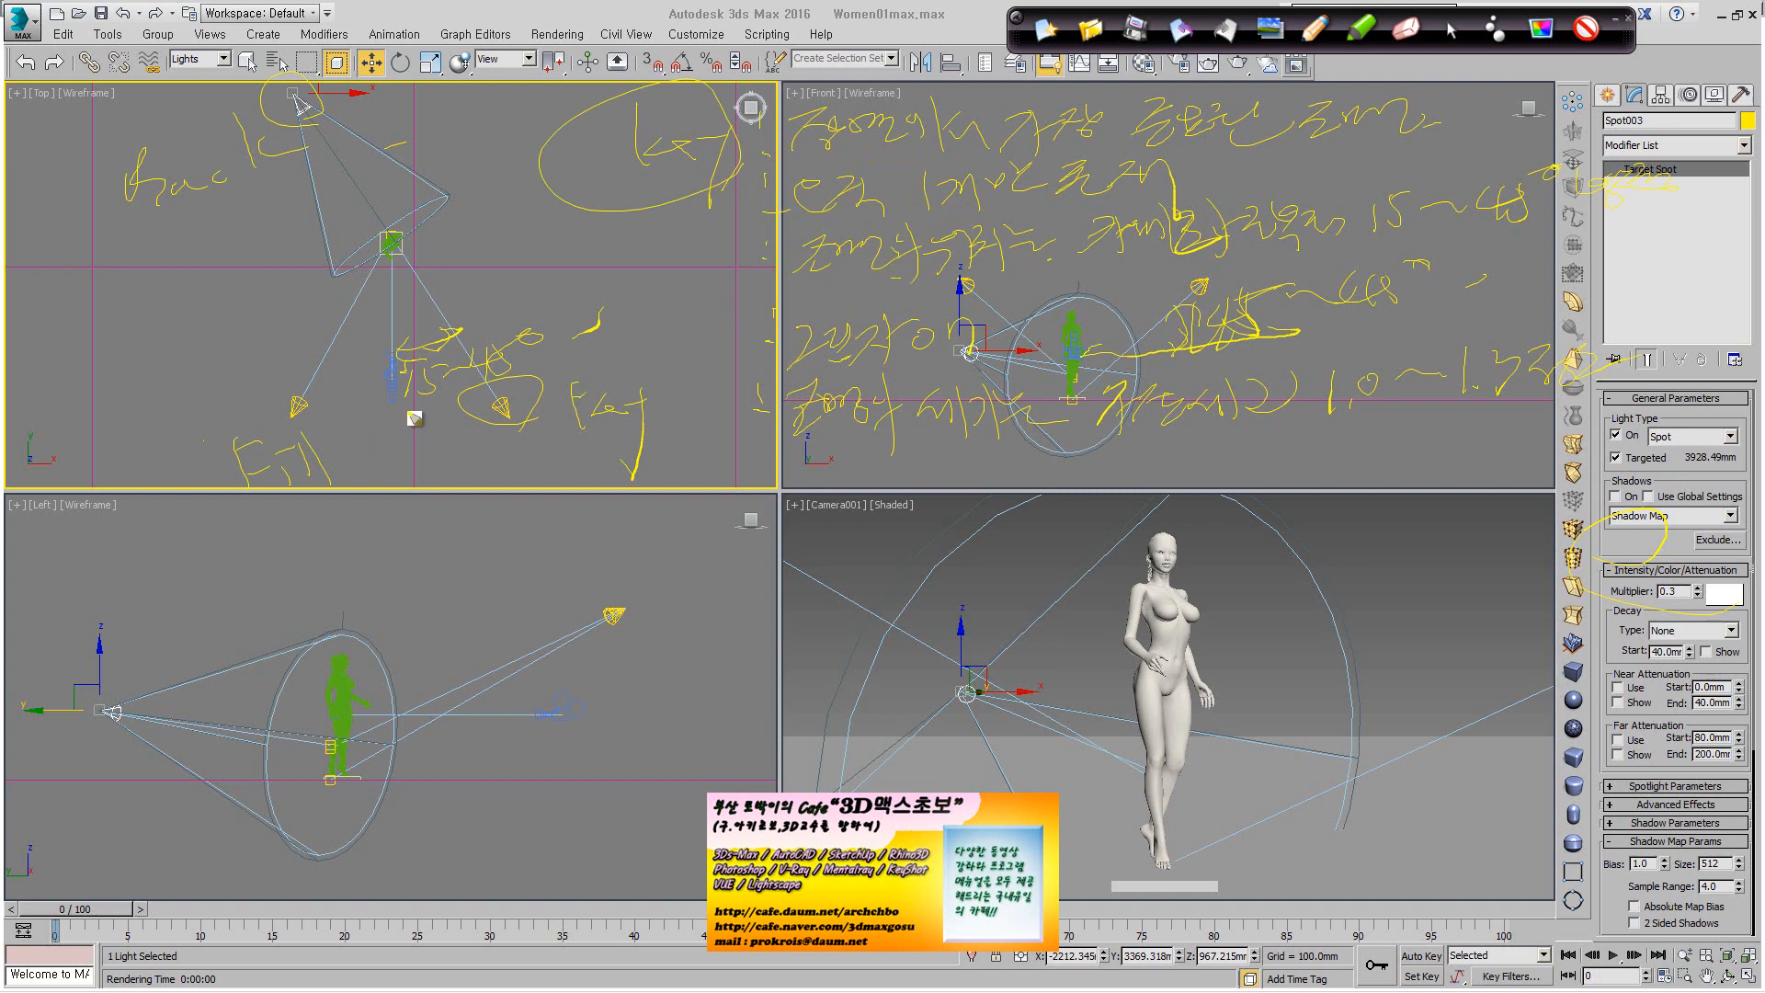
Mark the key light's angle in the Top and Front views and emphasize the shadow and intensity notes.
{"action": "mouse_move", "coordinate": [376, 382]}
{"action": "left_mouse_down"}
{"action": "mouse_move", "coordinate": [284, 376]}
{"action": "mouse_move", "coordinate": [324, 387]}
{"action": "left_mouse_up"}
{"action": "left_click_drag", "start_coordinate": [455, 334], "coordinate": [475, 353]}
{"action": "left_click_drag", "start_coordinate": [418, 428], "coordinate": [556, 378]}
{"action": "left_click_drag", "start_coordinate": [1178, 332], "coordinate": [1143, 269]}
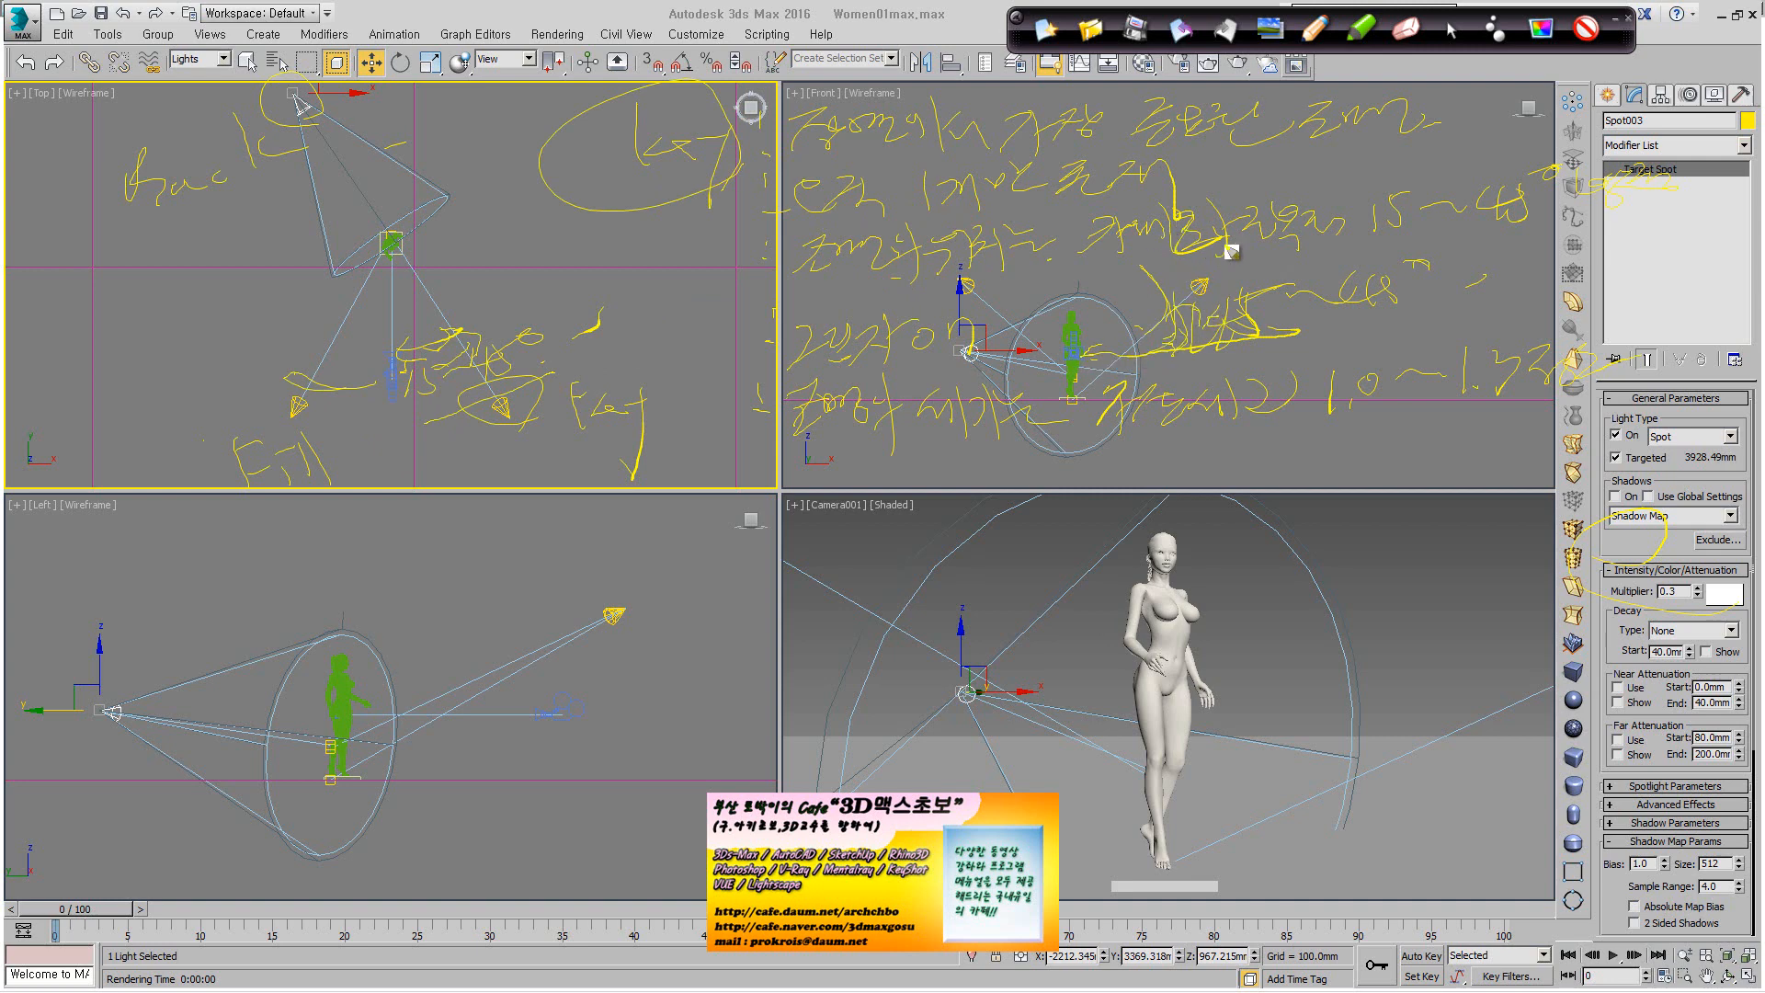
{"action": "mouse_move", "coordinate": [1045, 433]}
{"action": "left_mouse_down"}
{"action": "mouse_move", "coordinate": [993, 392]}
{"action": "mouse_move", "coordinate": [1040, 476]}
{"action": "left_mouse_up"}
{"action": "mouse_move", "coordinate": [1289, 415]}
{"action": "left_mouse_down"}
{"action": "mouse_move", "coordinate": [1108, 375]}
{"action": "mouse_move", "coordinate": [1319, 448]}
{"action": "mouse_move", "coordinate": [1413, 409]}
{"action": "mouse_move", "coordinate": [1641, 364]}
{"action": "left_mouse_up"}
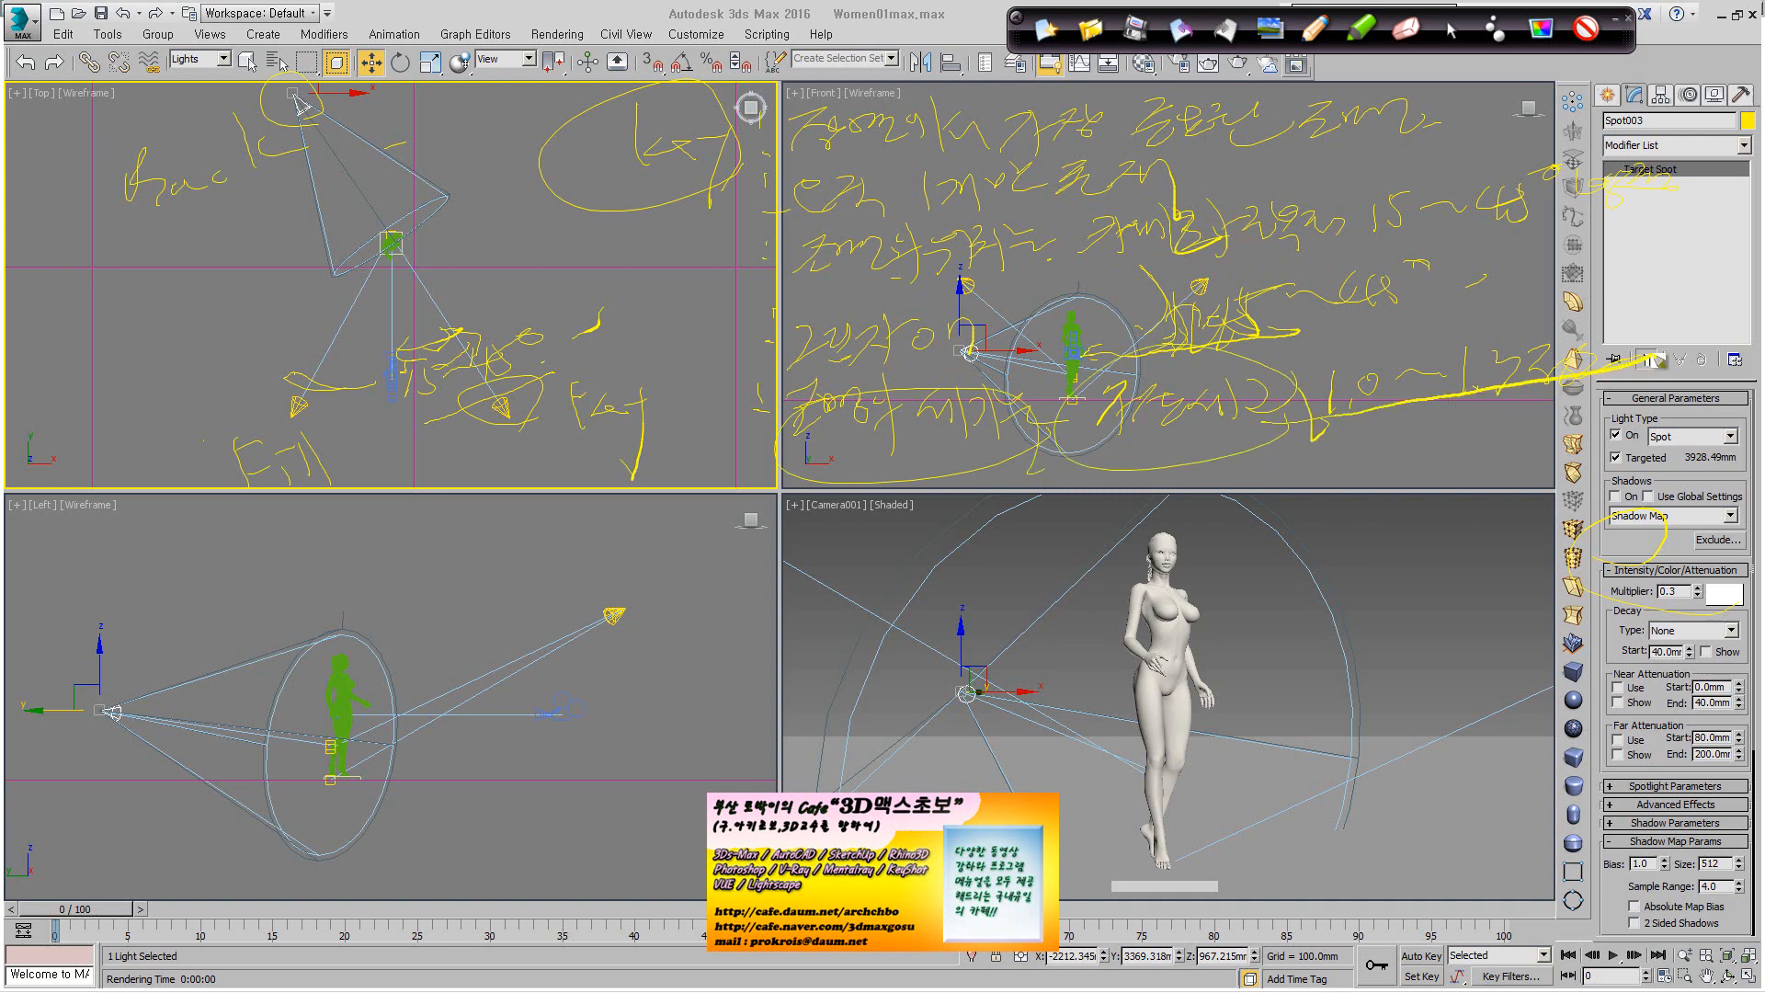
{"action": "left_click_drag", "start_coordinate": [842, 415], "coordinate": [1154, 336]}
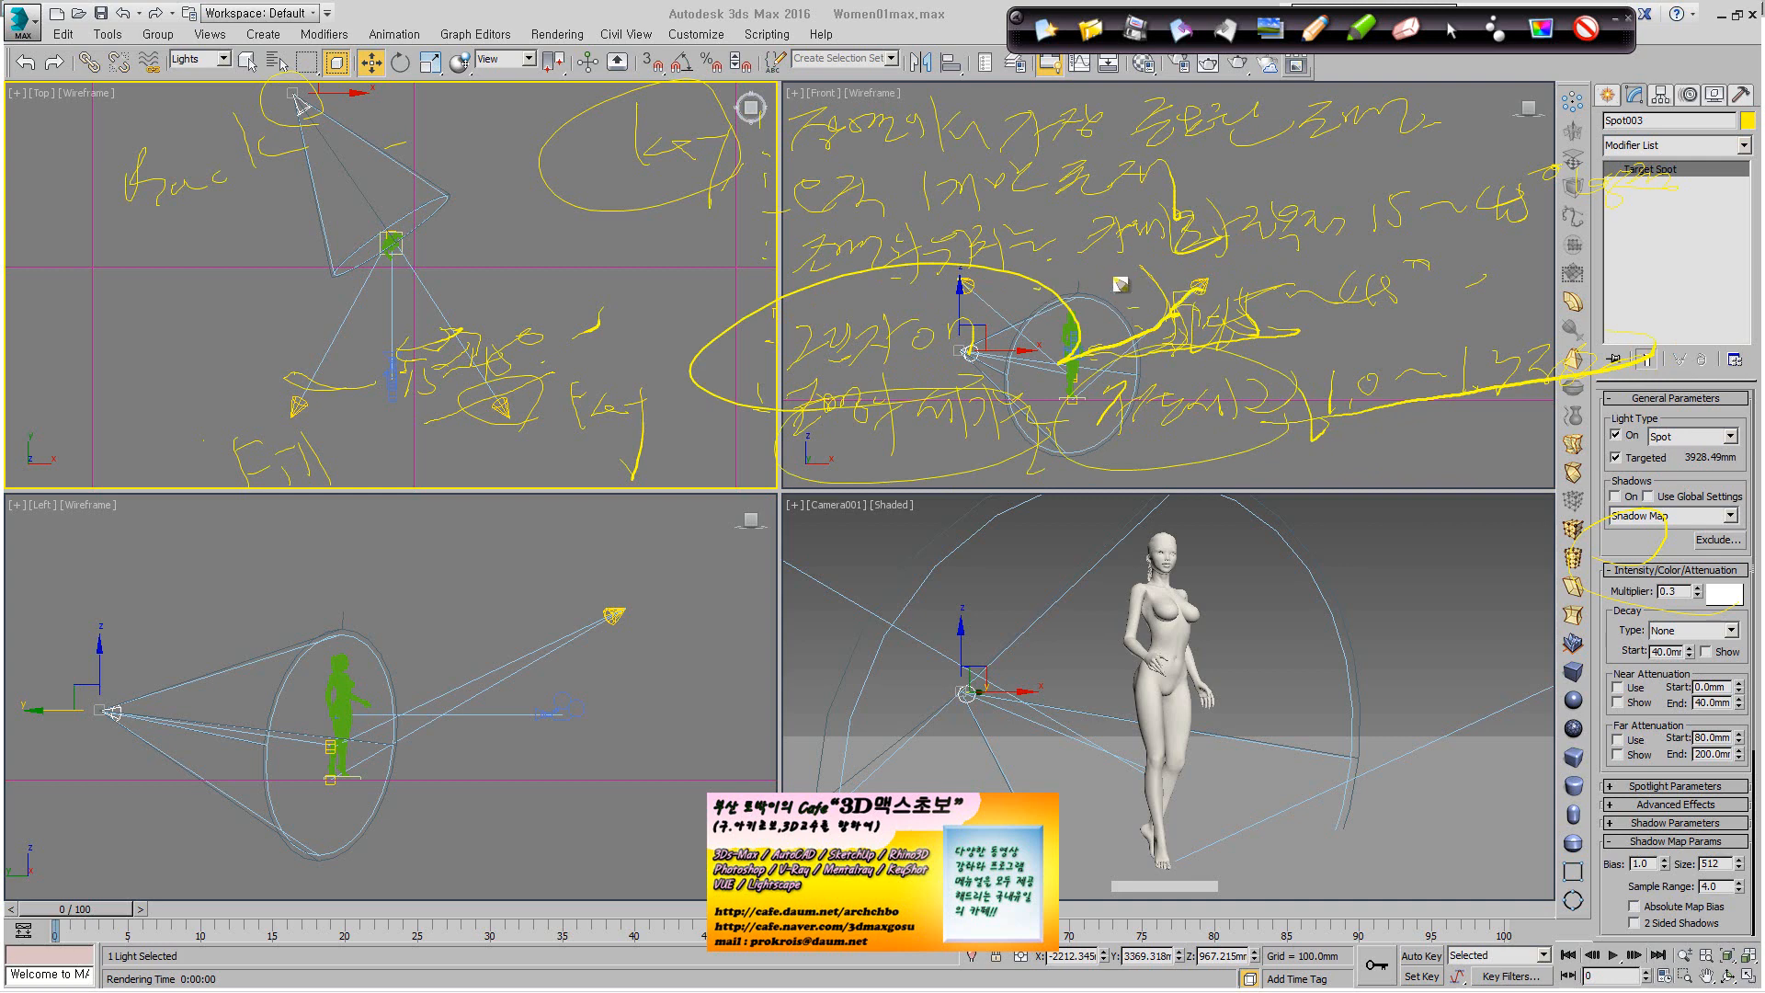
Clear the key light annotations and handwrite the heading Fill Light across the Top and Front views.
{"action": "left_click", "coordinate": [1046, 30]}
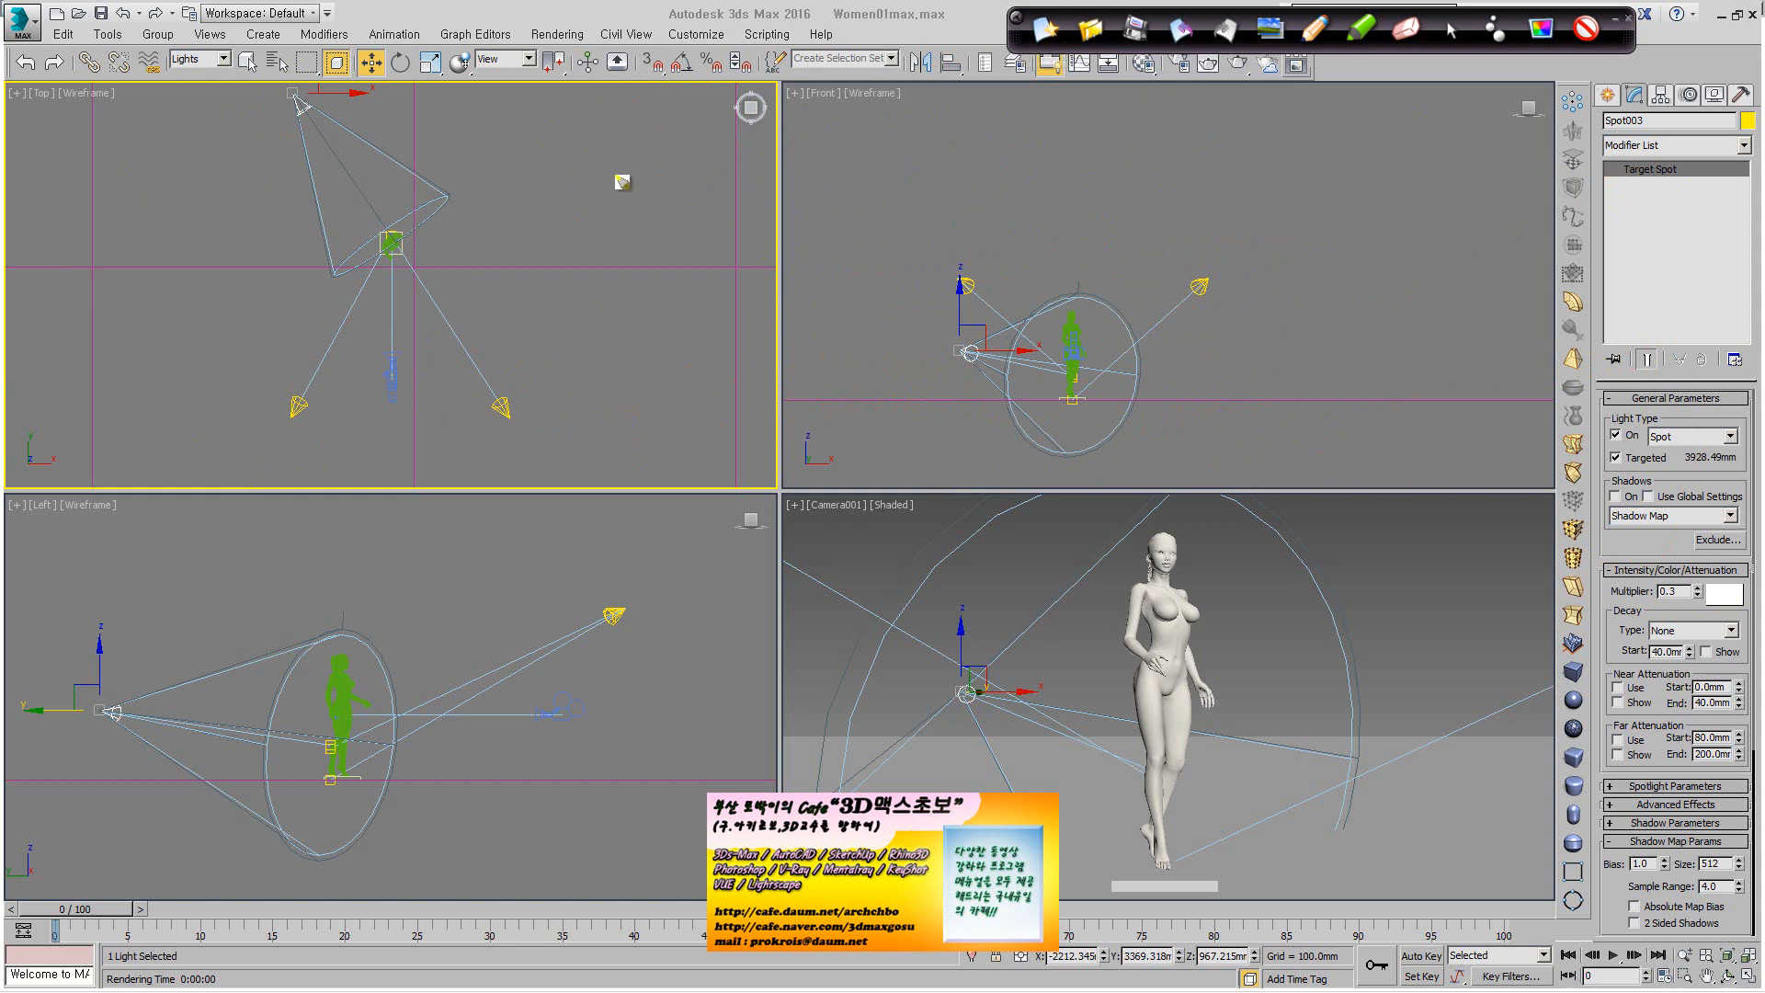
{"action": "left_click_drag", "start_coordinate": [612, 175], "coordinate": [613, 229]}
{"action": "left_click_drag", "start_coordinate": [611, 175], "coordinate": [641, 168]}
{"action": "mouse_move", "coordinate": [621, 205]}
{"action": "left_mouse_down"}
{"action": "mouse_move", "coordinate": [656, 195]}
{"action": "mouse_move", "coordinate": [655, 221]}
{"action": "left_mouse_up"}
{"action": "left_click_drag", "start_coordinate": [669, 128], "coordinate": [681, 222]}
{"action": "mouse_move", "coordinate": [702, 119]}
{"action": "left_mouse_down"}
{"action": "mouse_move", "coordinate": [721, 217]}
{"action": "mouse_move", "coordinate": [778, 174]}
{"action": "mouse_move", "coordinate": [825, 195]}
{"action": "mouse_move", "coordinate": [832, 235]}
{"action": "mouse_move", "coordinate": [911, 161]}
{"action": "left_mouse_up"}
{"action": "mouse_move", "coordinate": [896, 180]}
{"action": "left_mouse_down"}
{"action": "mouse_move", "coordinate": [942, 146]}
{"action": "mouse_move", "coordinate": [832, 235]}
{"action": "left_mouse_up"}
Handwrite a short Korean note beneath the Fill Light heading in the Top view.
{"action": "mouse_move", "coordinate": [595, 244]}
{"action": "left_mouse_down"}
{"action": "mouse_move", "coordinate": [707, 238]}
{"action": "mouse_move", "coordinate": [651, 248]}
{"action": "left_mouse_up"}
{"action": "left_click_drag", "start_coordinate": [589, 295], "coordinate": [598, 335]}
{"action": "left_click_drag", "start_coordinate": [617, 308], "coordinate": [650, 346]}
{"action": "left_click_drag", "start_coordinate": [642, 282], "coordinate": [655, 273]}
{"action": "mouse_move", "coordinate": [648, 314]}
{"action": "left_mouse_down"}
{"action": "mouse_move", "coordinate": [681, 294]}
{"action": "mouse_move", "coordinate": [662, 320]}
{"action": "left_mouse_up"}
{"action": "mouse_move", "coordinate": [707, 285]}
{"action": "left_mouse_down"}
{"action": "mouse_move", "coordinate": [696, 306]}
{"action": "mouse_move", "coordinate": [733, 322]}
{"action": "mouse_move", "coordinate": [851, 347]}
{"action": "left_mouse_up"}
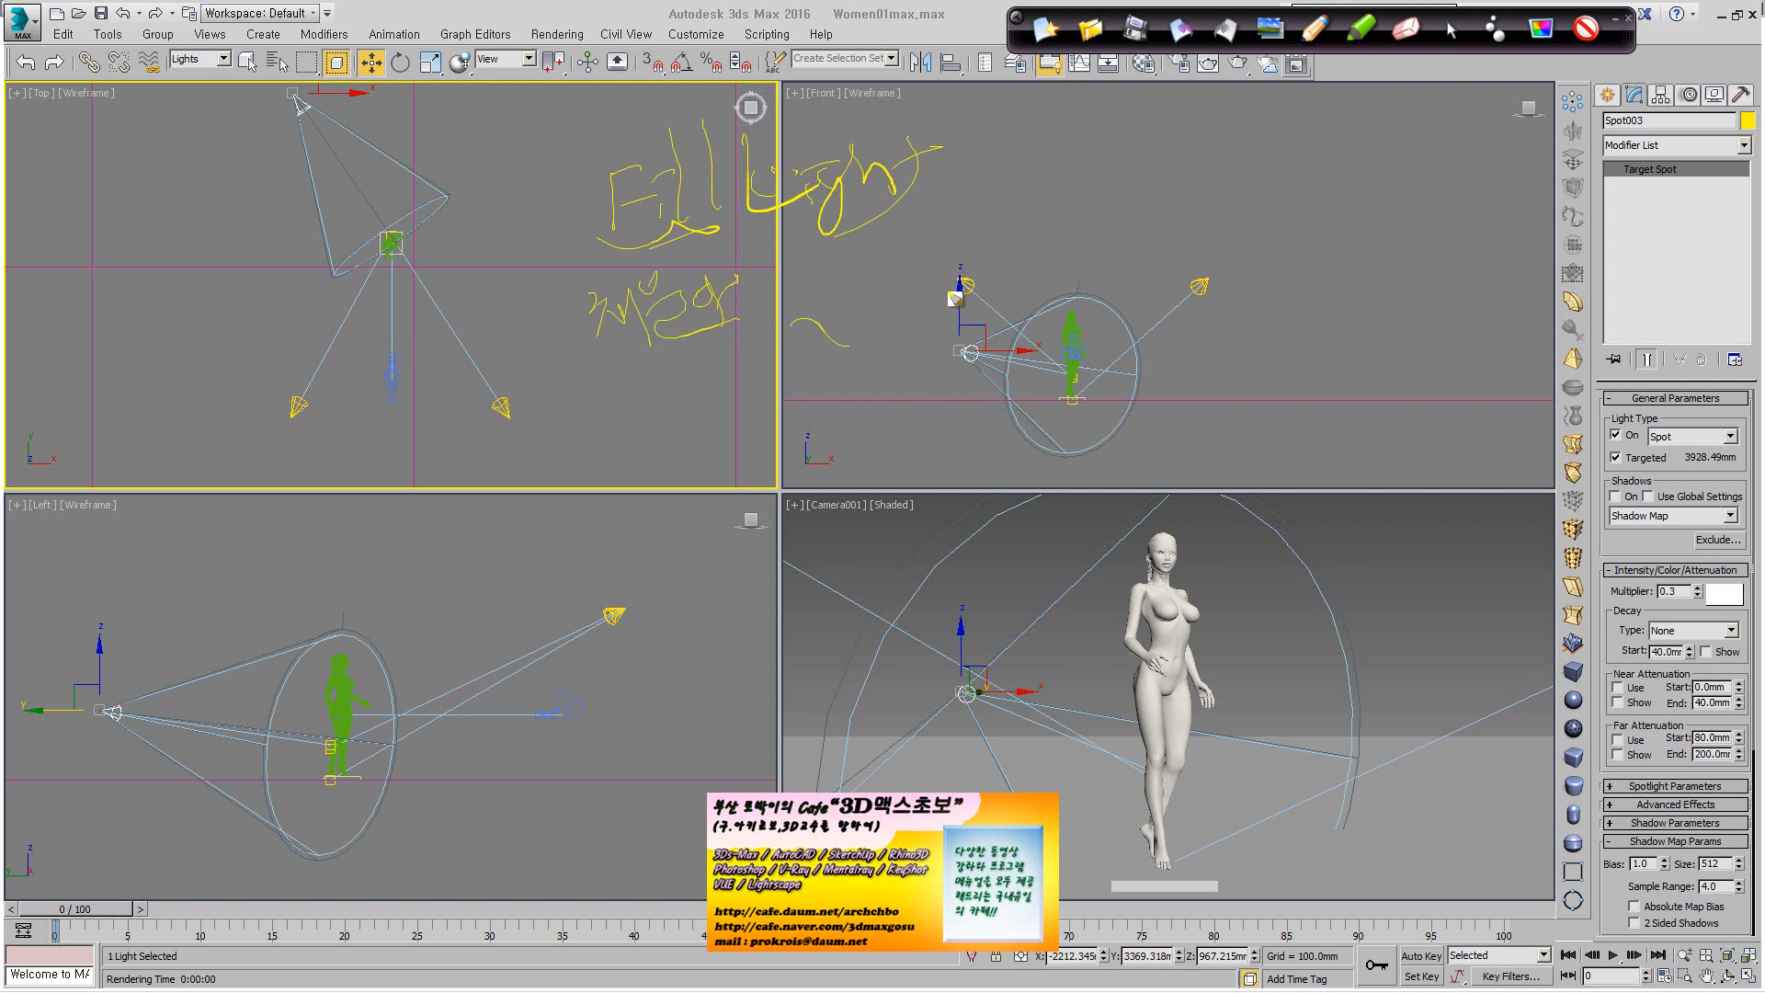
Sketch the light directions on the figure in the Top and camera views and circle the Fill Light heading.
{"action": "mouse_move", "coordinate": [521, 436]}
{"action": "left_mouse_down"}
{"action": "mouse_move", "coordinate": [425, 323]}
{"action": "mouse_move", "coordinate": [386, 240]}
{"action": "mouse_move", "coordinate": [486, 260]}
{"action": "left_mouse_up"}
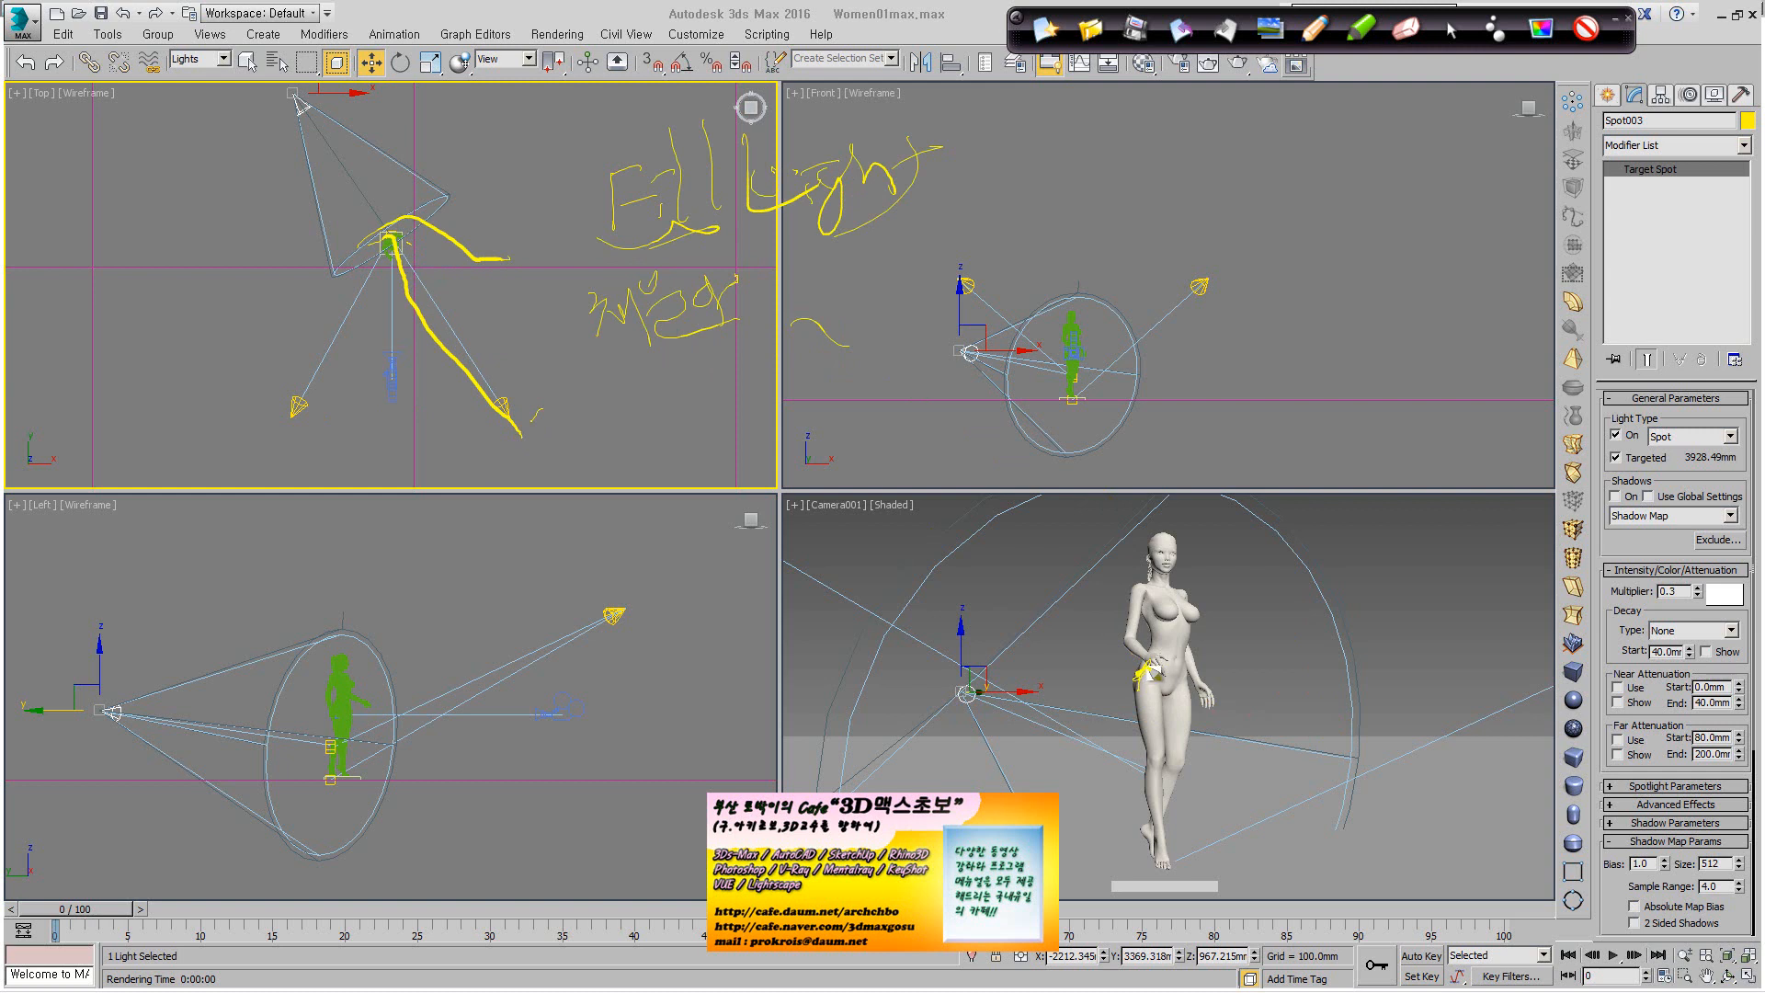
{"action": "left_click_drag", "start_coordinate": [1148, 674], "coordinate": [971, 743]}
{"action": "left_click_drag", "start_coordinate": [1044, 663], "coordinate": [1141, 642]}
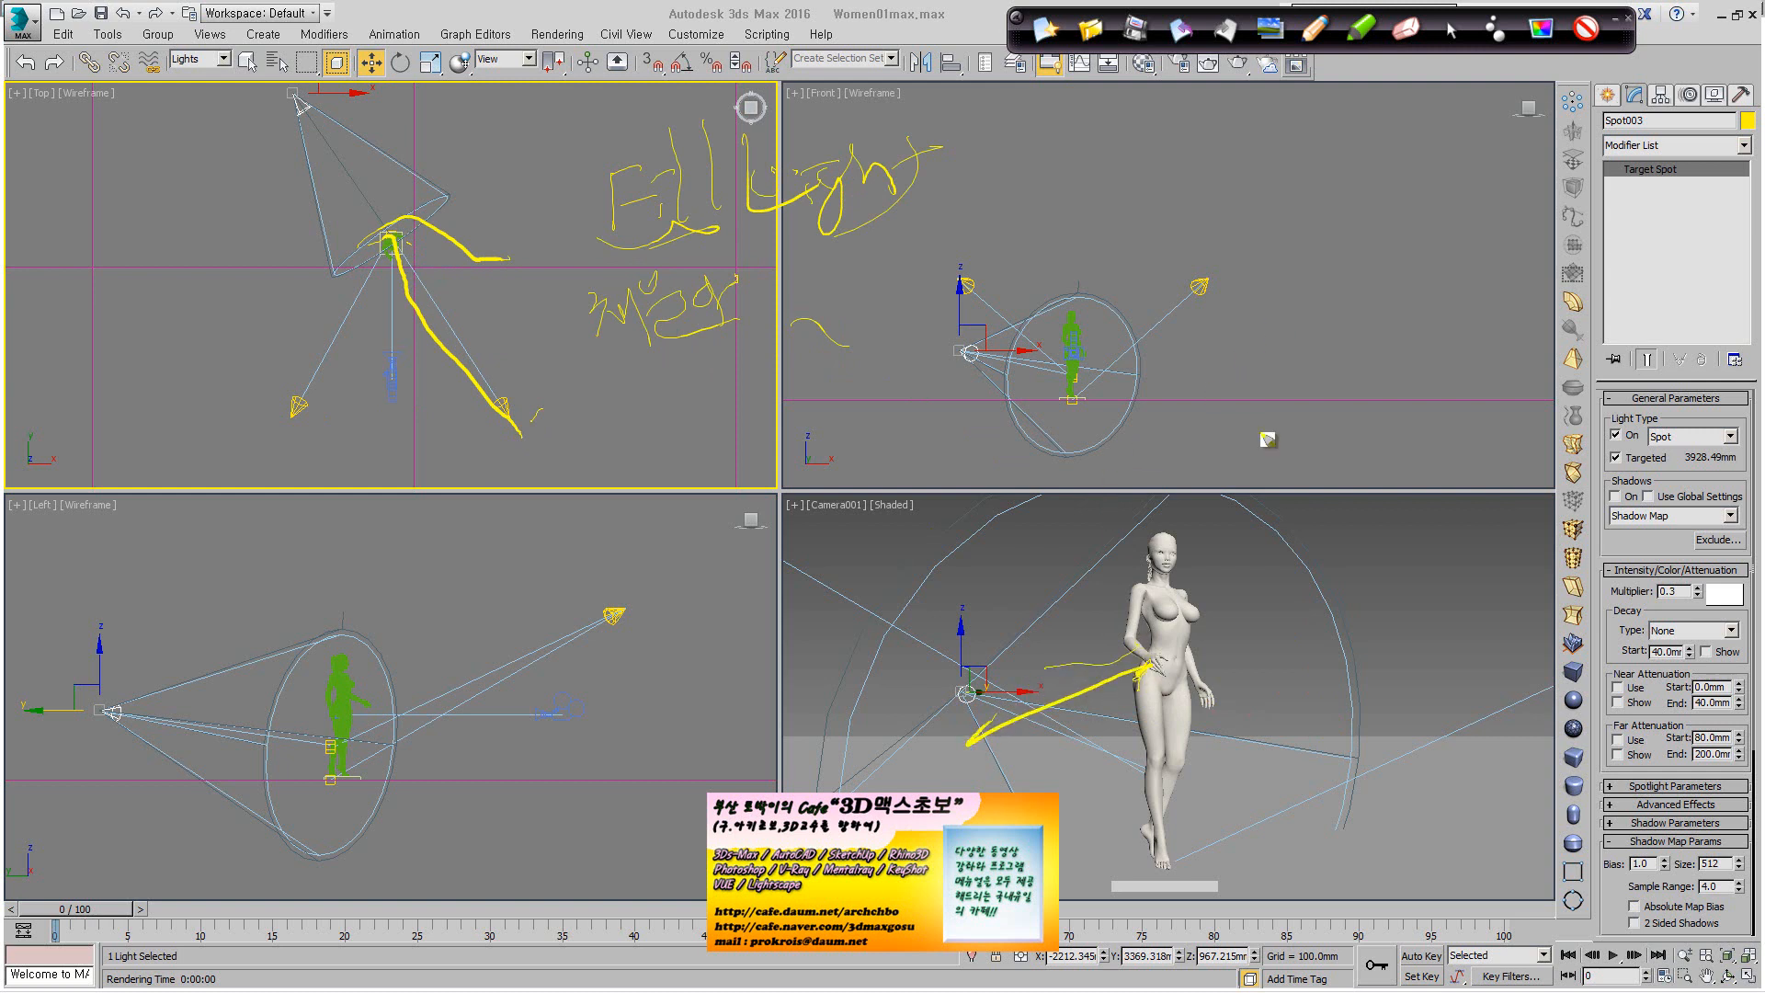
{"action": "mouse_move", "coordinate": [1427, 840]}
{"action": "left_mouse_down"}
{"action": "mouse_move", "coordinate": [1186, 678]}
{"action": "mouse_move", "coordinate": [1235, 685]}
{"action": "mouse_move", "coordinate": [1255, 667]}
{"action": "mouse_move", "coordinate": [1160, 657]}
{"action": "mouse_move", "coordinate": [1143, 798]}
{"action": "mouse_move", "coordinate": [1106, 750]}
{"action": "left_mouse_up"}
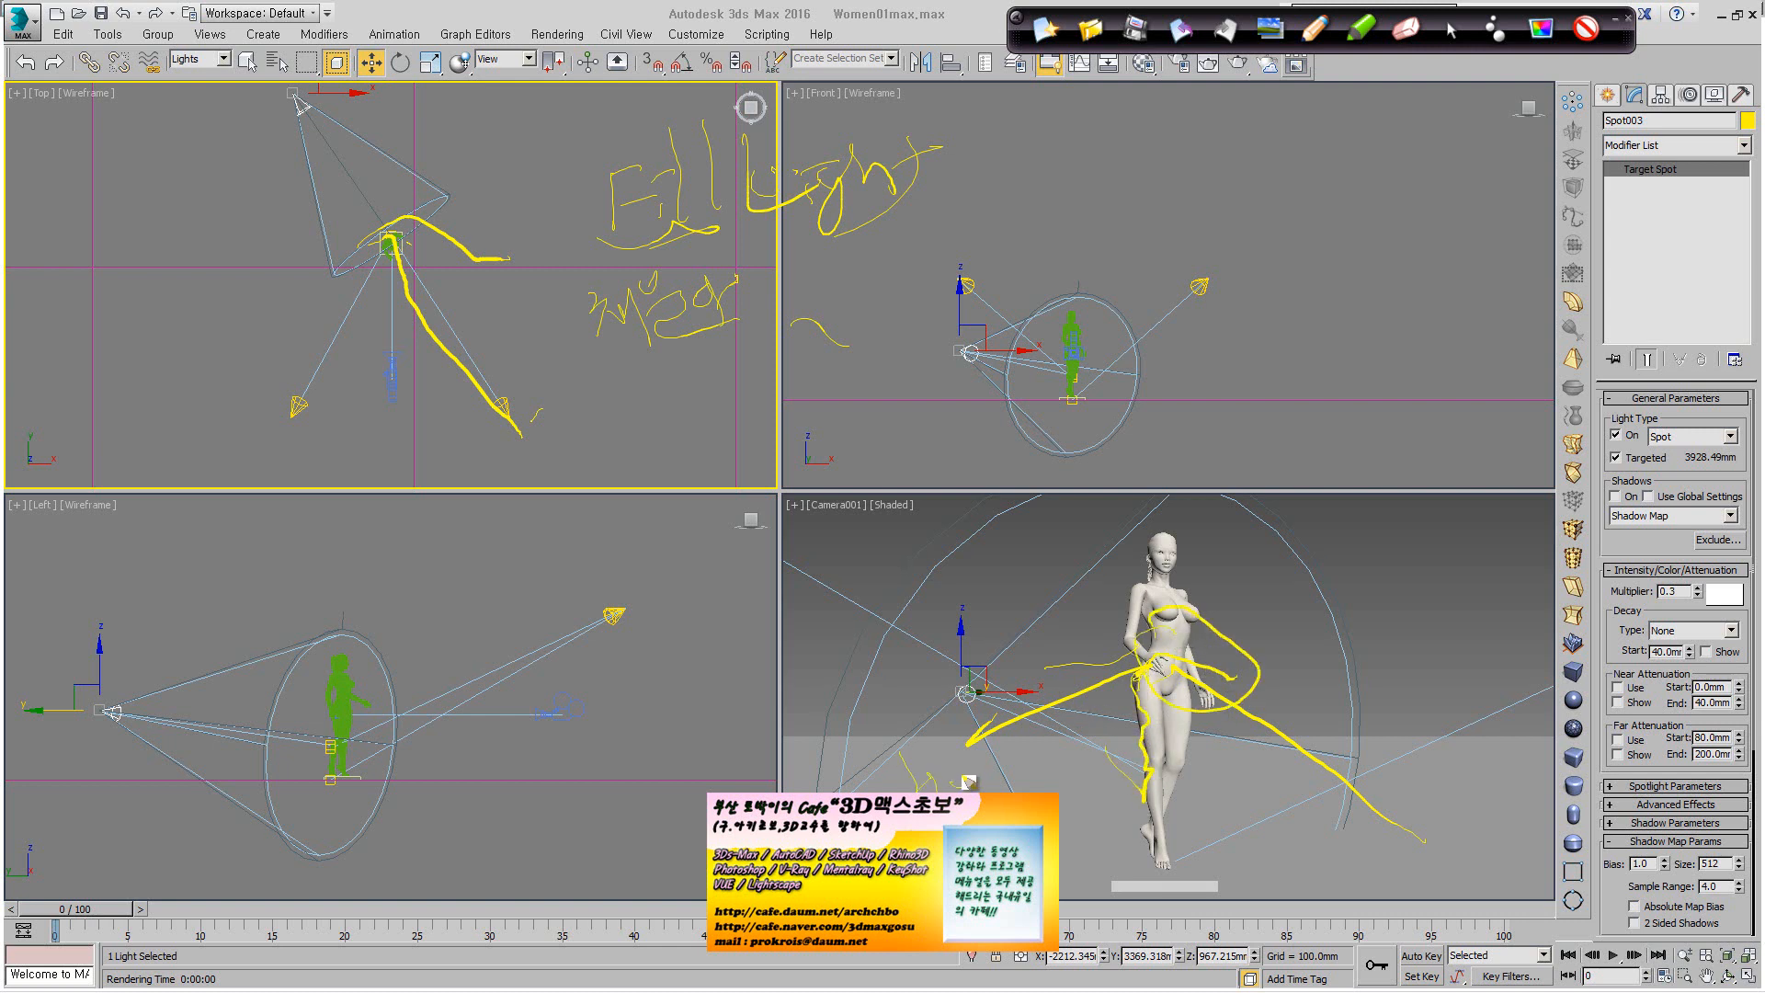
{"action": "mouse_move", "coordinate": [512, 260]}
{"action": "left_mouse_down"}
{"action": "mouse_move", "coordinate": [733, 191]}
{"action": "mouse_move", "coordinate": [722, 228]}
{"action": "left_mouse_up"}
{"action": "mouse_move", "coordinate": [1451, 848]}
{"action": "left_mouse_down"}
{"action": "mouse_move", "coordinate": [1234, 722]}
{"action": "mouse_move", "coordinate": [1173, 646]}
{"action": "left_mouse_up"}
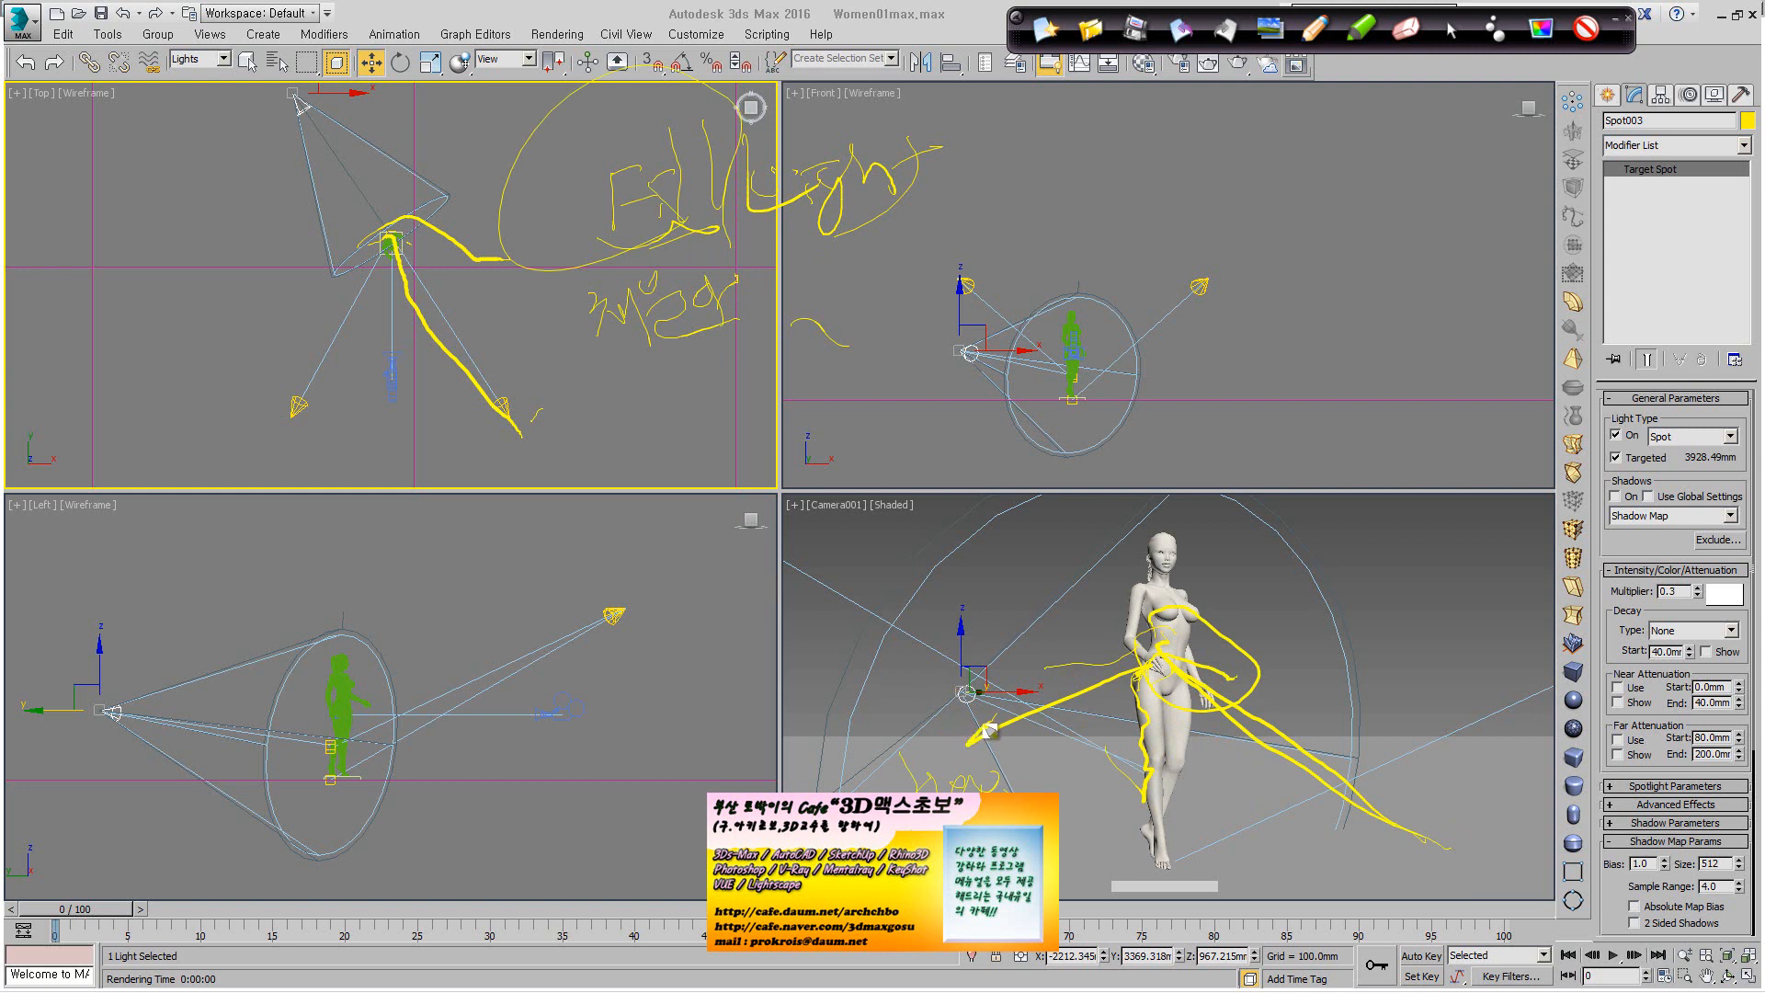
Circle the Fill Light heading again and mark the fill light's angle beside the camera in the Top view.
{"action": "left_click_drag", "start_coordinate": [654, 279], "coordinate": [733, 224]}
{"action": "mouse_move", "coordinate": [333, 360]}
{"action": "left_mouse_down"}
{"action": "mouse_move", "coordinate": [390, 358]}
{"action": "mouse_move", "coordinate": [377, 372]}
{"action": "mouse_move", "coordinate": [343, 355]}
{"action": "left_mouse_up"}
{"action": "left_click_drag", "start_coordinate": [324, 414], "coordinate": [323, 443]}
{"action": "left_click_drag", "start_coordinate": [331, 430], "coordinate": [342, 436]}
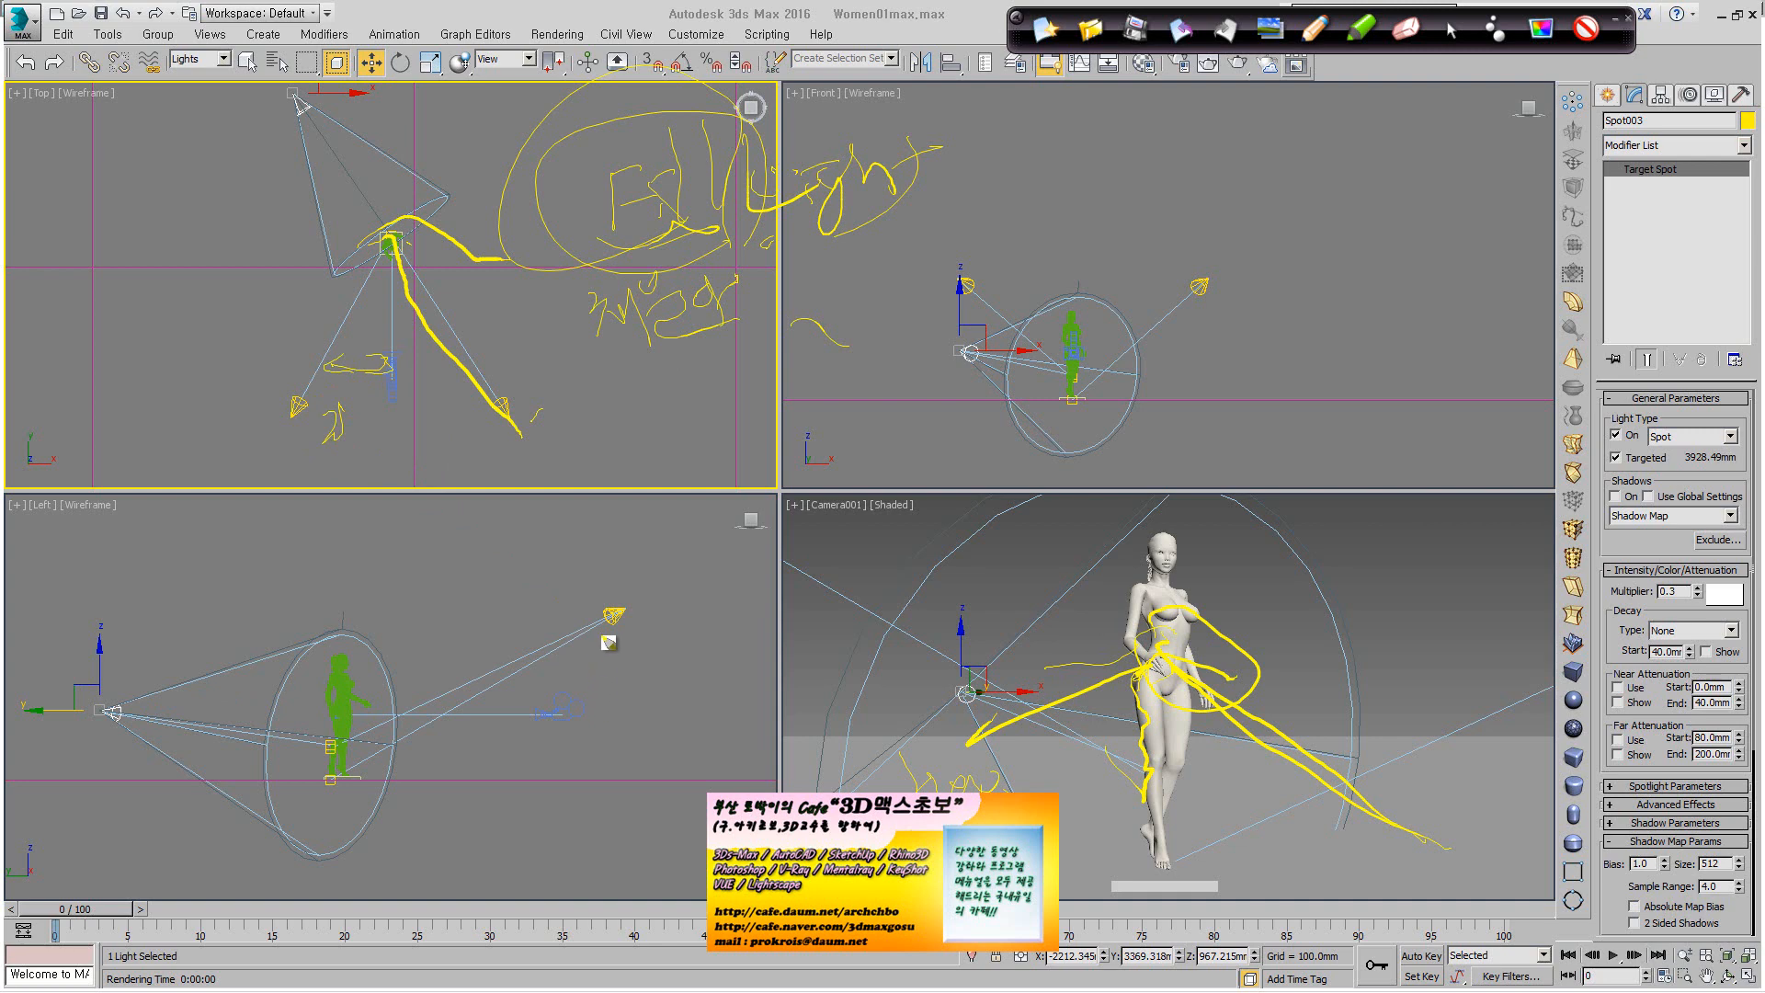
Stop annotating, deselect the back light and clear the fill light annotations.
{"action": "left_click", "coordinate": [1452, 32]}
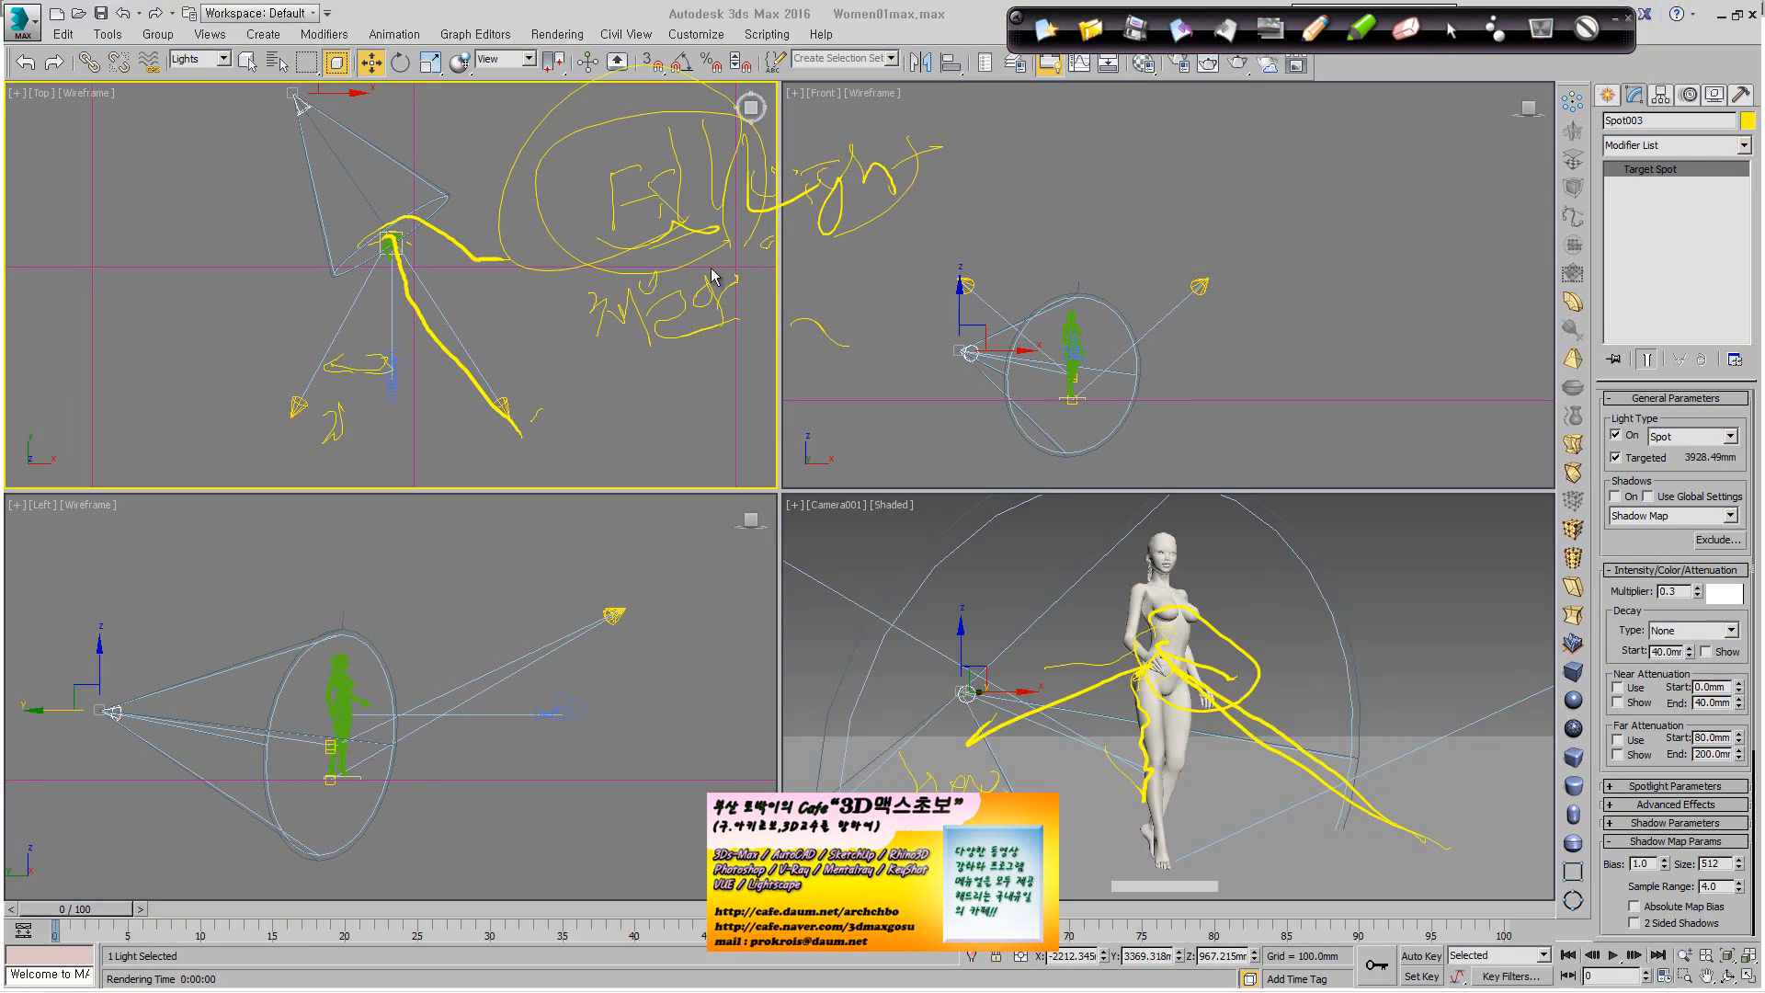
{"action": "left_click", "coordinate": [640, 319]}
{"action": "left_click", "coordinate": [1090, 31]}
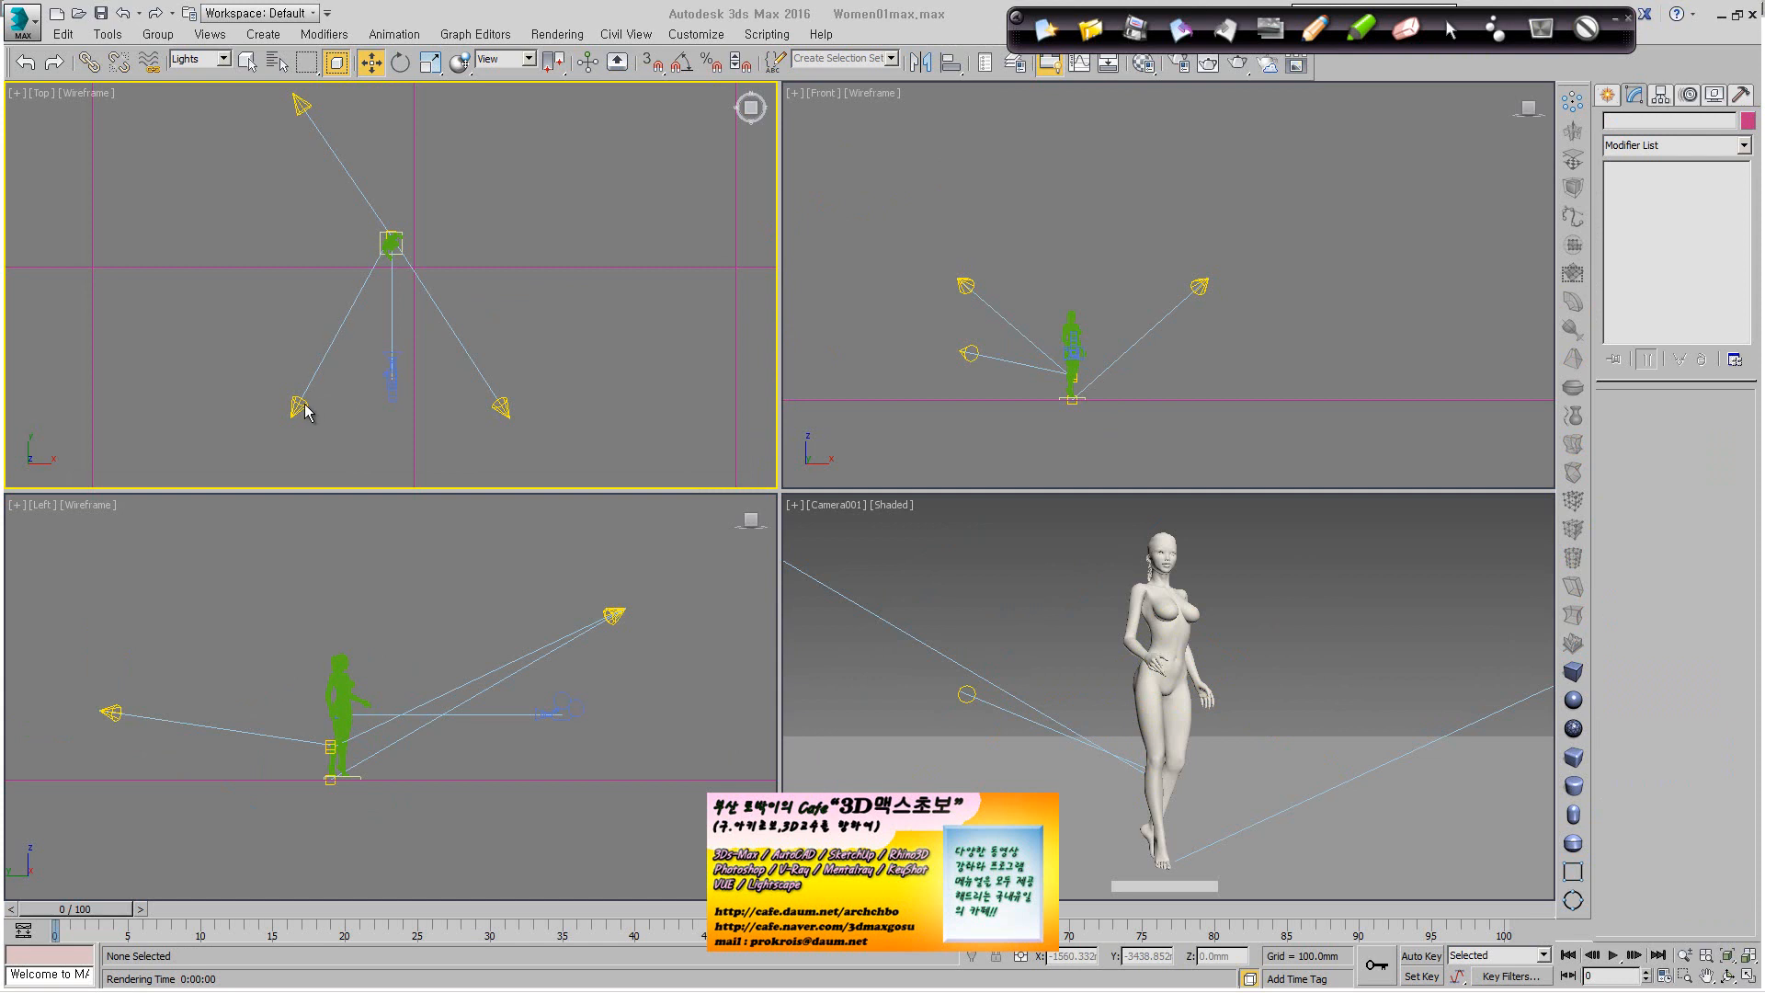
Lower the fill light in the Left view to a height of about 1785 mm and leave it selected.
{"action": "left_click", "coordinate": [298, 407]}
{"action": "middle_click_drag", "start_coordinate": [582, 639], "coordinate": [590, 628]}
{"action": "left_click_drag", "start_coordinate": [633, 580], "coordinate": [628, 624]}
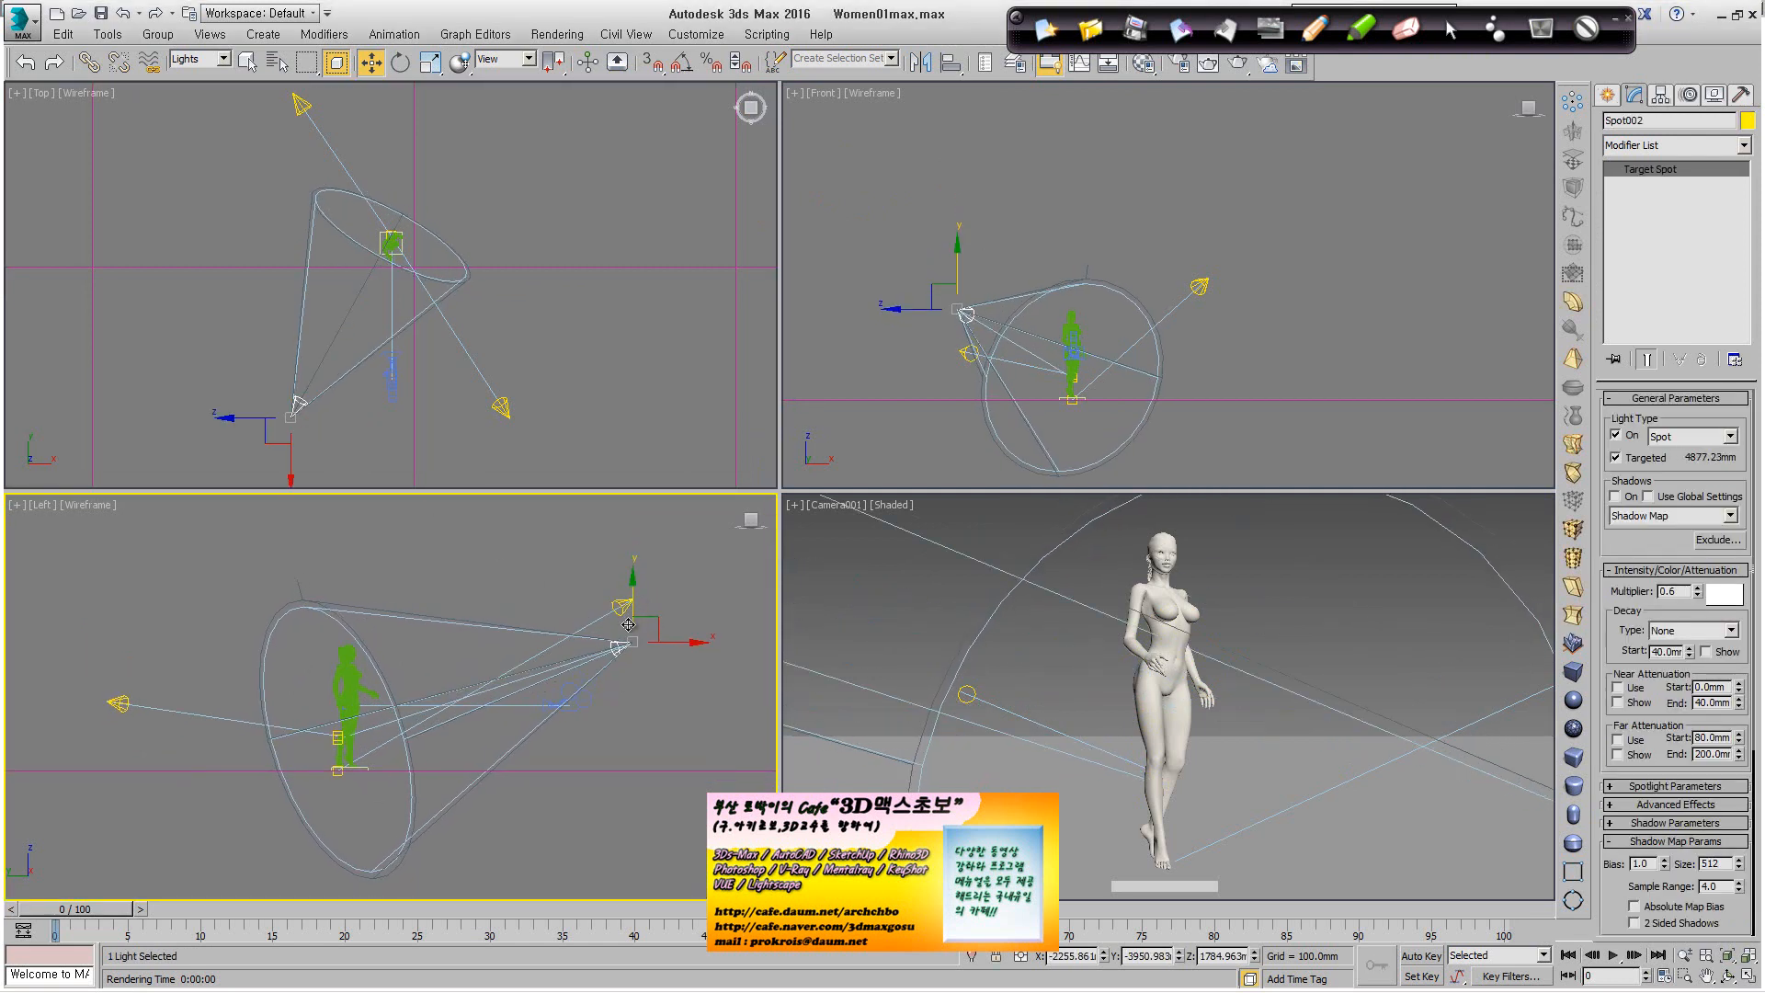
{"action": "left_click", "coordinate": [584, 698]}
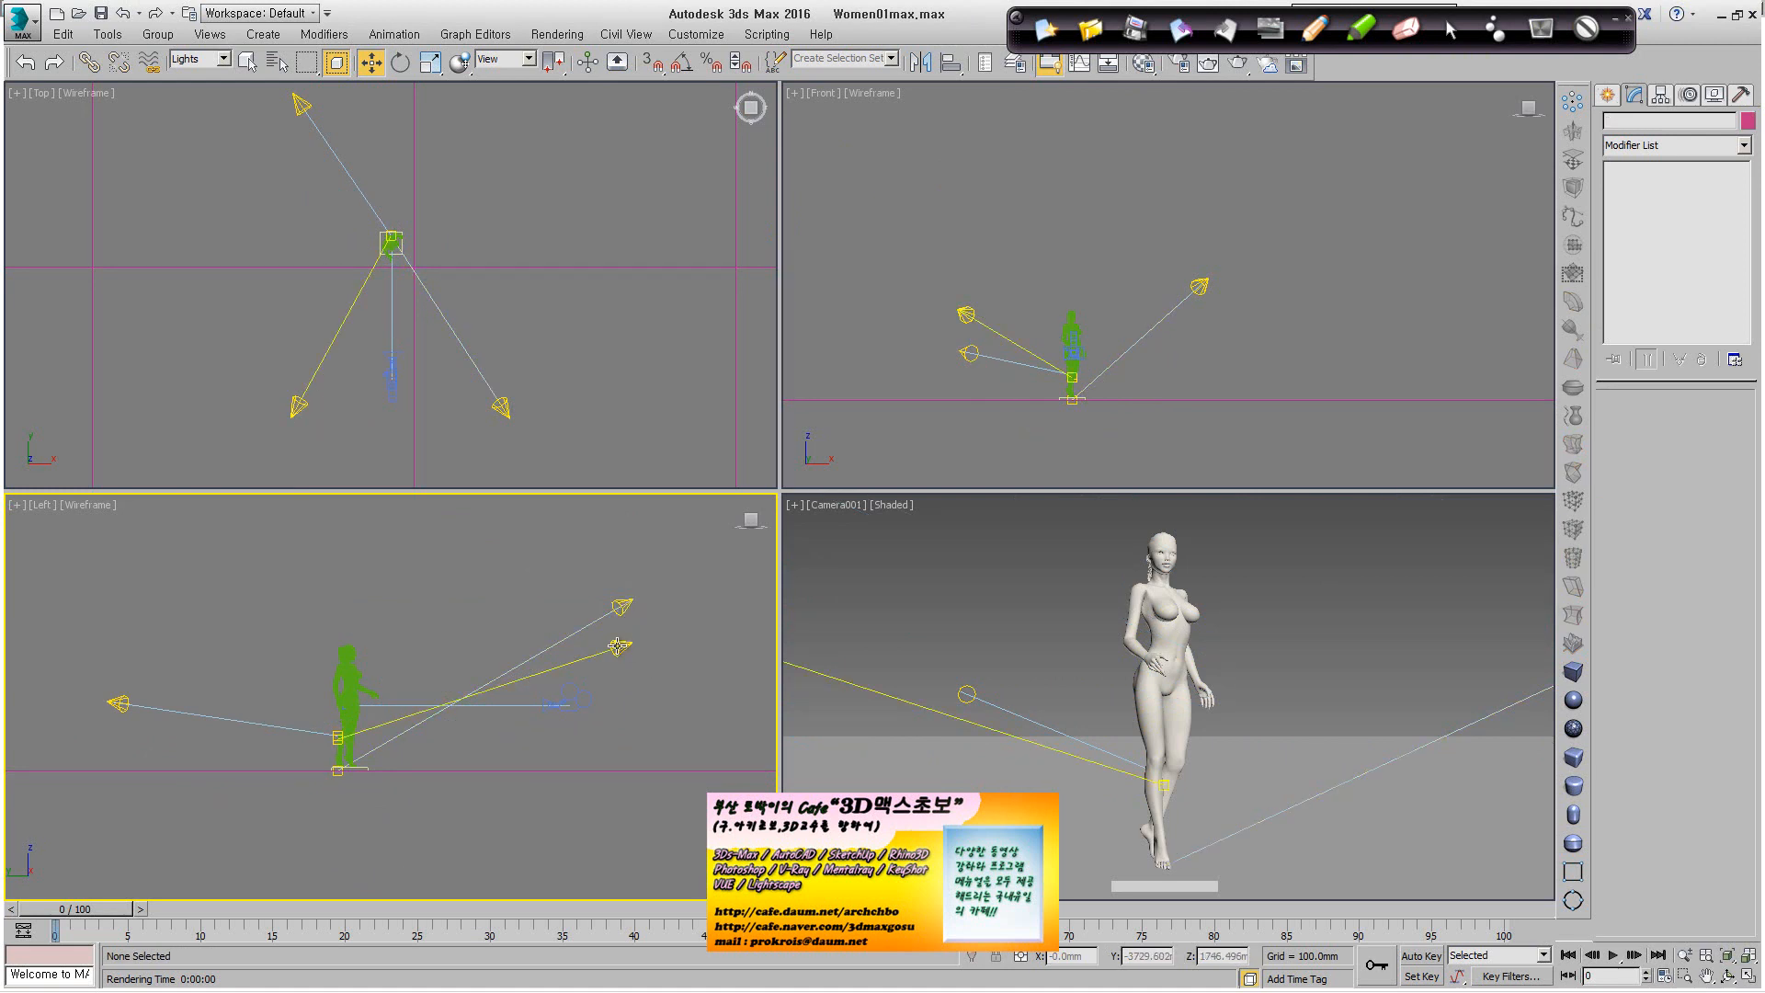
{"action": "left_click", "coordinate": [300, 406]}
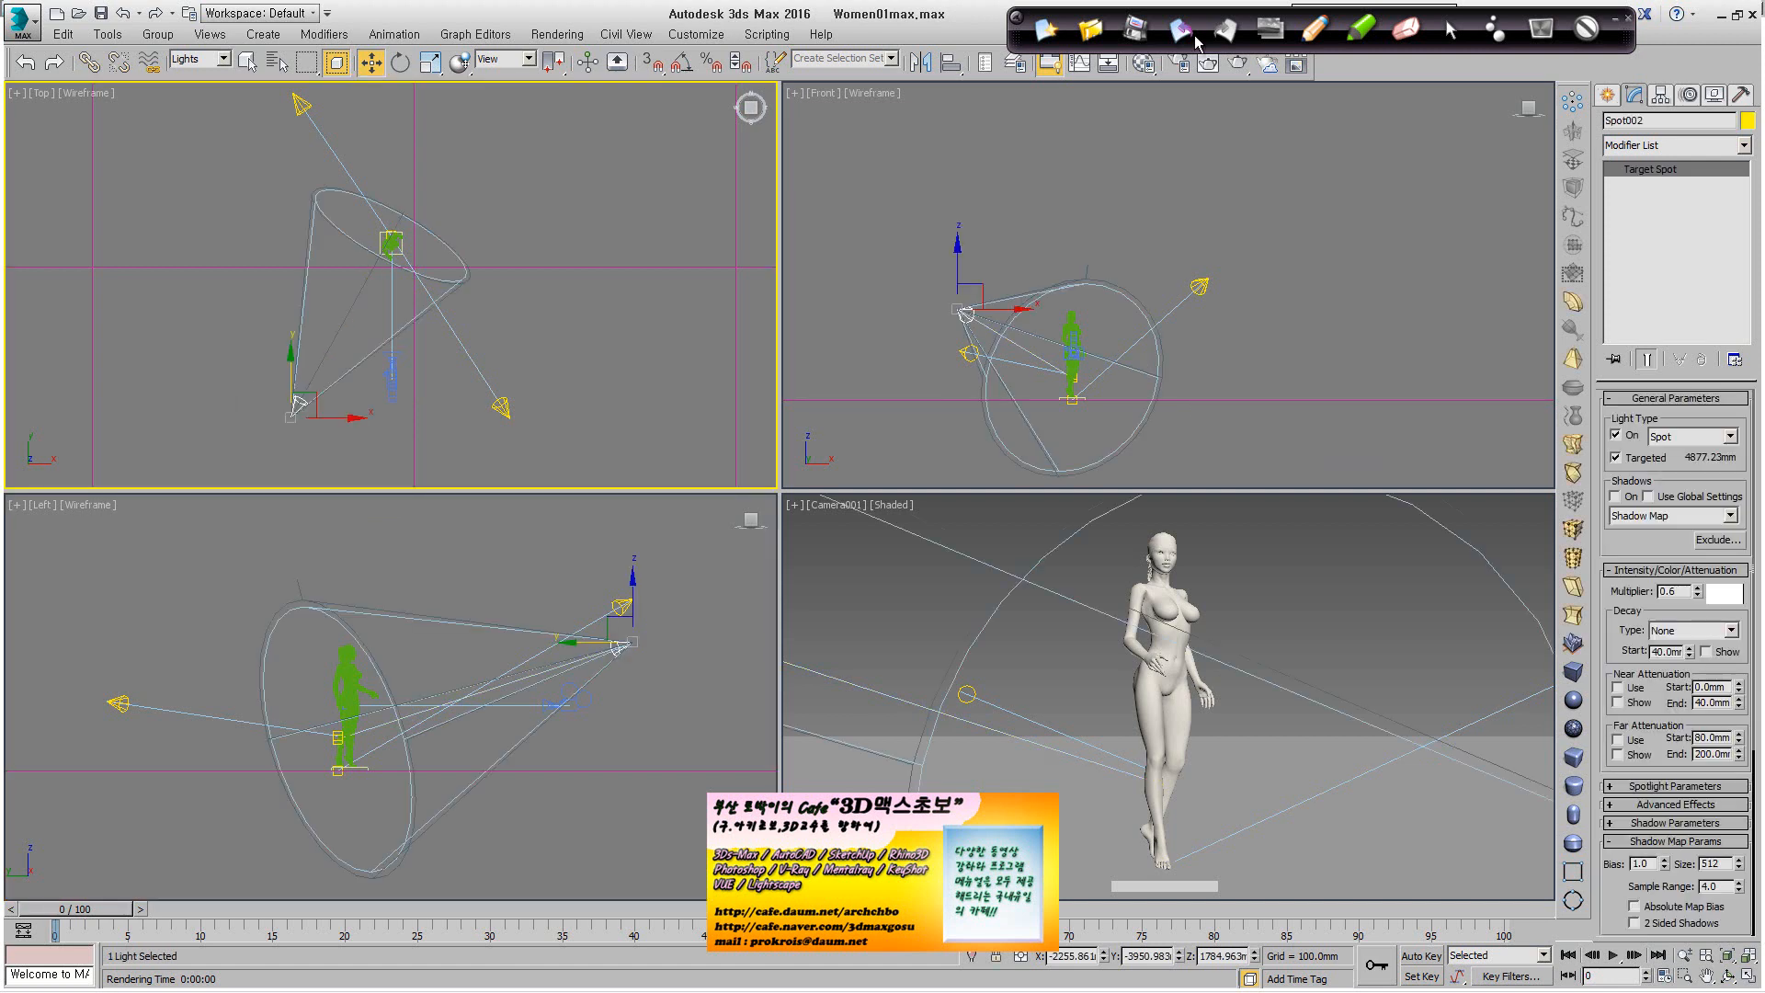
Circle the fill light's multiplier and start a handwritten Fill note about light intensity in the Front view.
{"action": "left_click", "coordinate": [1309, 31]}
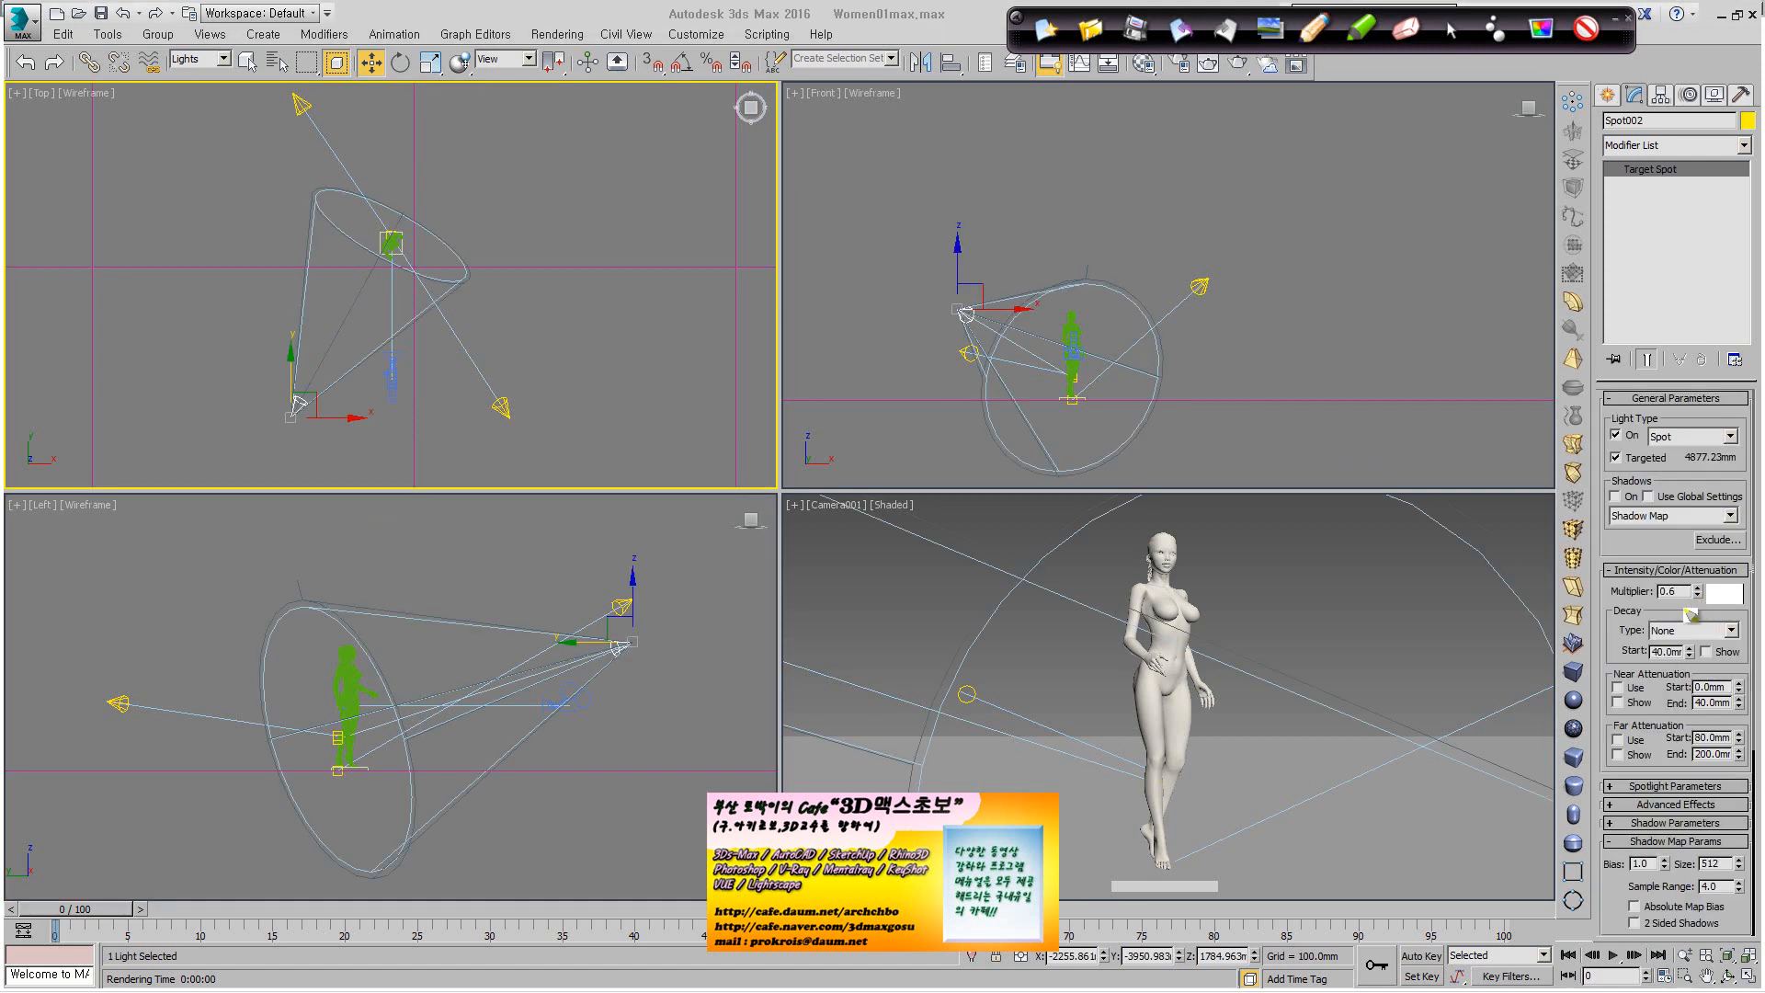
{"action": "left_click_drag", "start_coordinate": [1690, 615], "coordinate": [1639, 600]}
{"action": "mouse_move", "coordinate": [825, 110]}
{"action": "left_mouse_down"}
{"action": "mouse_move", "coordinate": [830, 173]}
{"action": "mouse_move", "coordinate": [858, 110]}
{"action": "left_mouse_up"}
{"action": "mouse_move", "coordinate": [816, 146]}
{"action": "left_mouse_down"}
{"action": "mouse_move", "coordinate": [850, 129]}
{"action": "mouse_move", "coordinate": [857, 154]}
{"action": "left_mouse_up"}
{"action": "mouse_move", "coordinate": [866, 103]}
{"action": "left_mouse_down"}
{"action": "mouse_move", "coordinate": [895, 161]}
{"action": "mouse_move", "coordinate": [1094, 125]}
{"action": "mouse_move", "coordinate": [1113, 147]}
{"action": "mouse_move", "coordinate": [1158, 149]}
{"action": "left_mouse_up"}
Complete the Fill intensity note as a percentage range of the key light's intensity, starting at 60.
{"action": "left_click", "coordinate": [918, 115]}
{"action": "left_click", "coordinate": [1121, 116]}
{"action": "left_click", "coordinate": [1128, 137]}
{"action": "left_click_drag", "start_coordinate": [1178, 120], "coordinate": [1186, 147]}
{"action": "left_click_drag", "start_coordinate": [1186, 138], "coordinate": [1223, 145]}
{"action": "mouse_move", "coordinate": [1230, 124]}
{"action": "left_mouse_down"}
{"action": "mouse_move", "coordinate": [1214, 184]}
{"action": "mouse_move", "coordinate": [1275, 135]}
{"action": "left_mouse_up"}
{"action": "left_click", "coordinate": [1256, 129]}
{"action": "mouse_move", "coordinate": [1280, 94]}
{"action": "left_mouse_down"}
{"action": "mouse_move", "coordinate": [1276, 169]}
{"action": "mouse_move", "coordinate": [1352, 118]}
{"action": "left_mouse_up"}
{"action": "left_click_drag", "start_coordinate": [1374, 129], "coordinate": [1420, 119]}
{"action": "mouse_move", "coordinate": [1434, 98]}
{"action": "left_mouse_down"}
{"action": "mouse_move", "coordinate": [1435, 143]}
{"action": "mouse_move", "coordinate": [1458, 101]}
{"action": "left_mouse_up"}
{"action": "mouse_move", "coordinate": [1502, 81]}
{"action": "left_mouse_down"}
{"action": "mouse_move", "coordinate": [1473, 141]}
{"action": "mouse_move", "coordinate": [1483, 103]}
{"action": "left_mouse_up"}
{"action": "left_click_drag", "start_coordinate": [1497, 112], "coordinate": [1501, 112]}
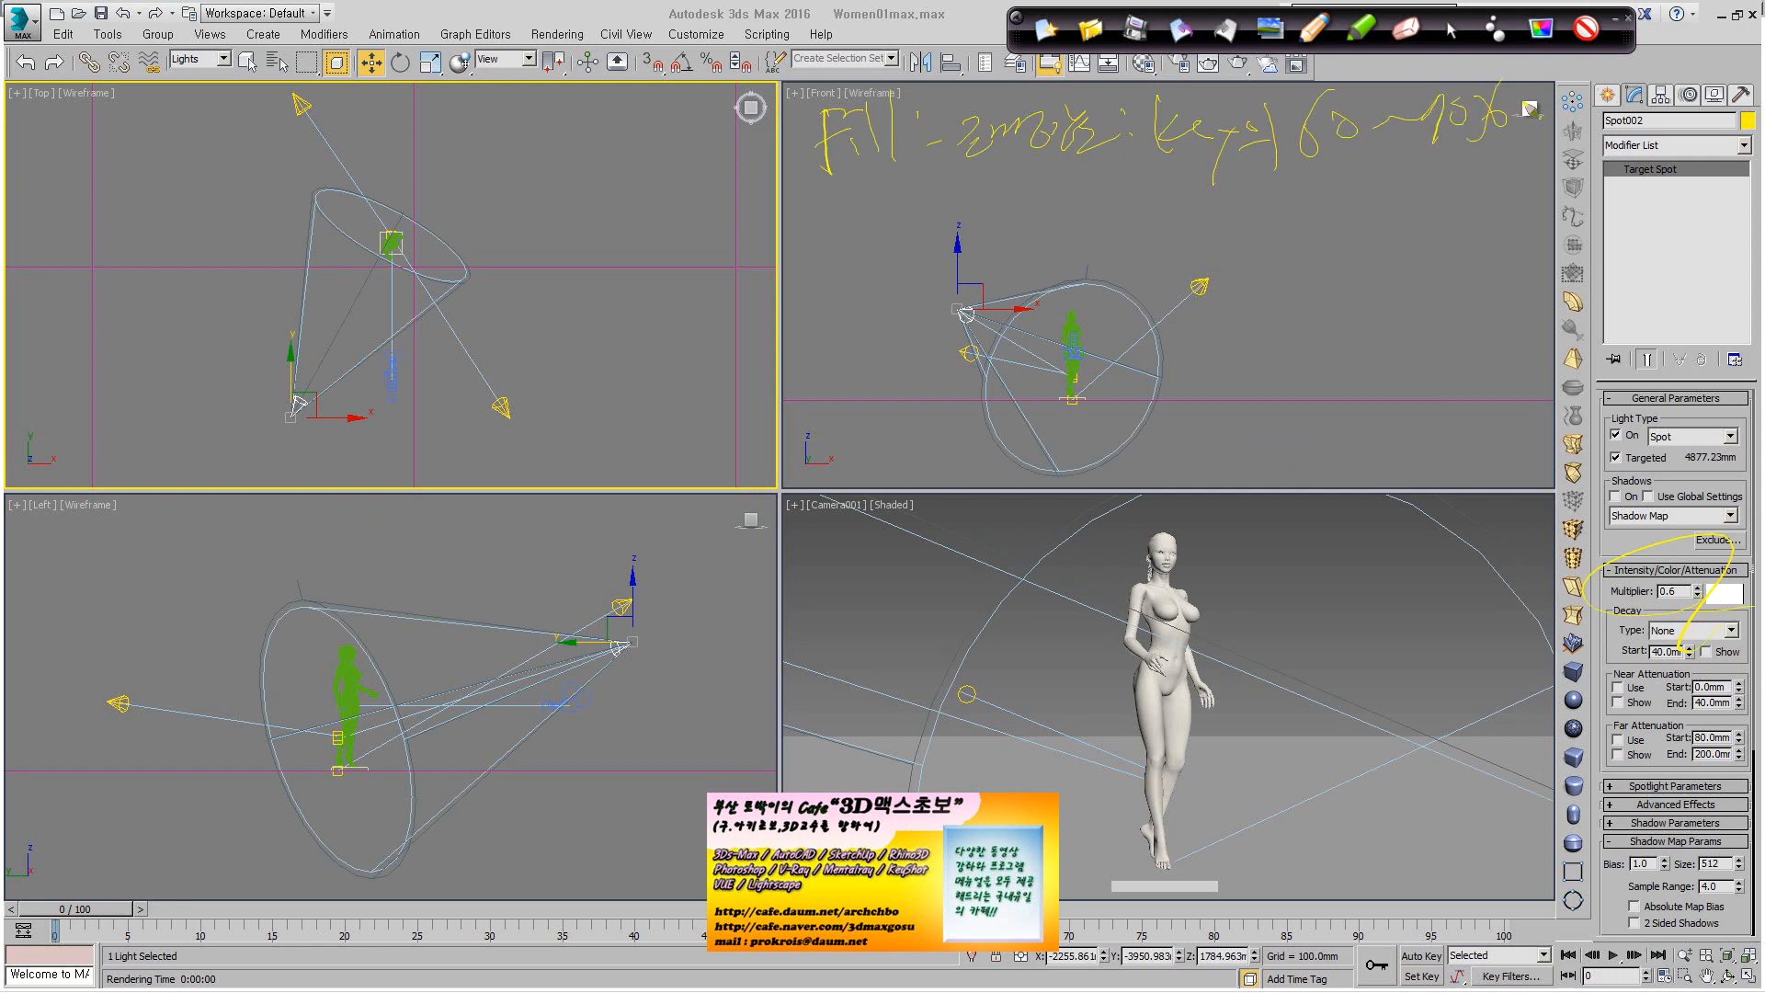
Mark the fill light's multiplier again, add a second note line about its shadow and circle the Fill notes.
{"action": "left_click_drag", "start_coordinate": [1738, 622], "coordinate": [1717, 546]}
{"action": "left_click_drag", "start_coordinate": [941, 180], "coordinate": [944, 189]}
{"action": "left_click_drag", "start_coordinate": [945, 223], "coordinate": [1030, 231]}
{"action": "mouse_move", "coordinate": [1037, 207]}
{"action": "left_mouse_down"}
{"action": "mouse_move", "coordinate": [1048, 230]}
{"action": "mouse_move", "coordinate": [1092, 230]}
{"action": "left_mouse_up"}
{"action": "left_click", "coordinate": [1138, 195]}
{"action": "left_click", "coordinate": [1146, 217]}
{"action": "left_click_drag", "start_coordinate": [1085, 212], "coordinate": [1155, 220]}
{"action": "left_click_drag", "start_coordinate": [1204, 166], "coordinate": [1182, 243]}
{"action": "mouse_move", "coordinate": [1226, 163]}
{"action": "left_mouse_down"}
{"action": "mouse_move", "coordinate": [1221, 234]}
{"action": "mouse_move", "coordinate": [1265, 190]}
{"action": "left_mouse_up"}
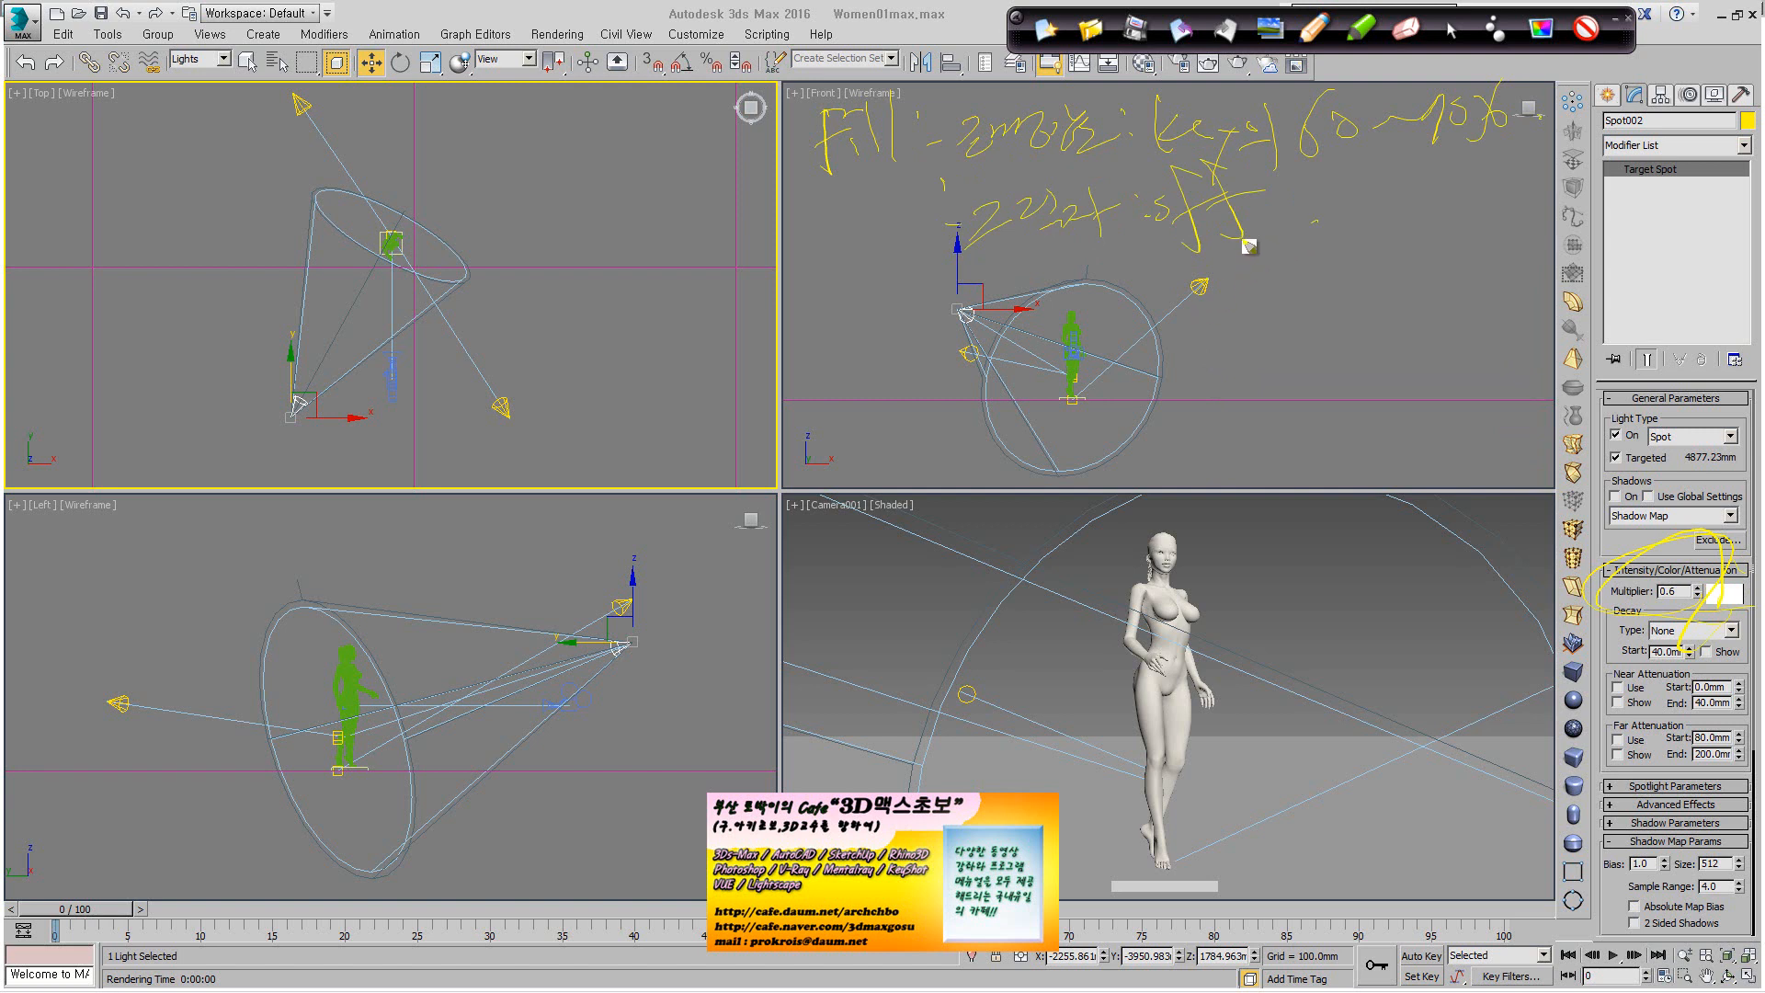
{"action": "left_click_drag", "start_coordinate": [1318, 220], "coordinate": [1440, 212]}
{"action": "left_click", "coordinate": [1523, 190]}
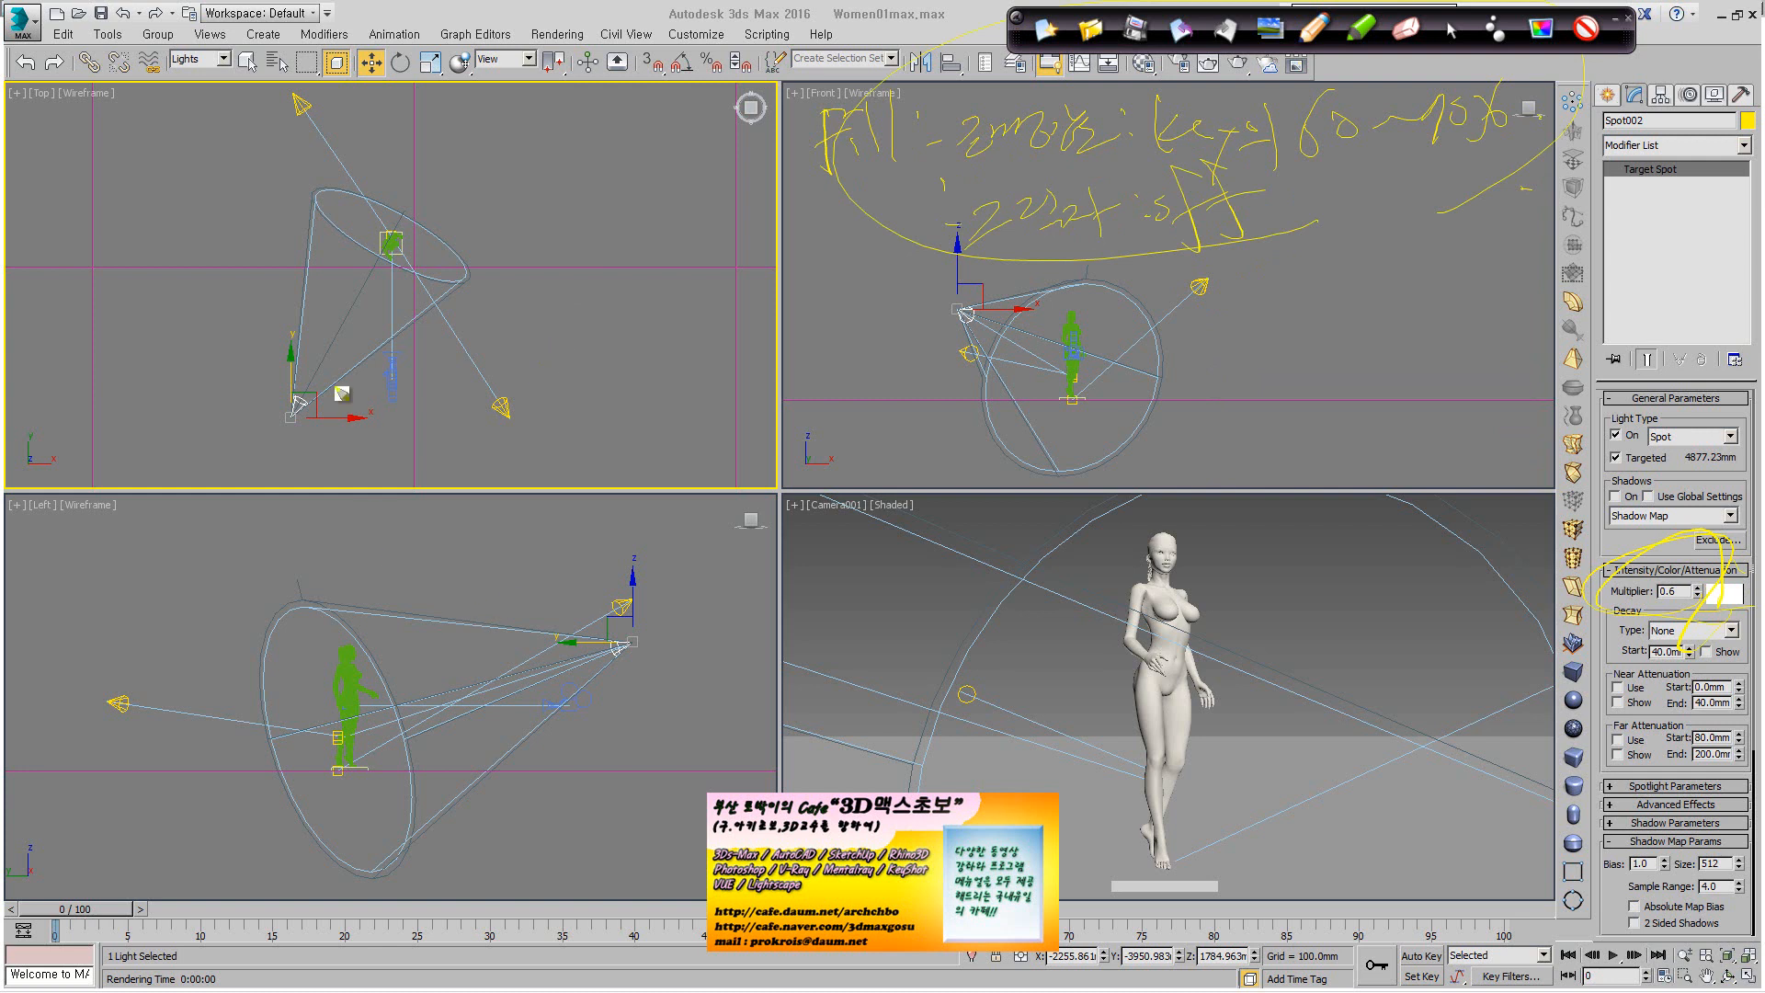
Circle the fill light in the Top view and sketch an additional light aimed at the figure from the side.
{"action": "left_click_drag", "start_coordinate": [323, 421], "coordinate": [304, 412]}
{"action": "left_click_drag", "start_coordinate": [577, 235], "coordinate": [407, 241]}
{"action": "left_click_drag", "start_coordinate": [411, 245], "coordinate": [503, 295]}
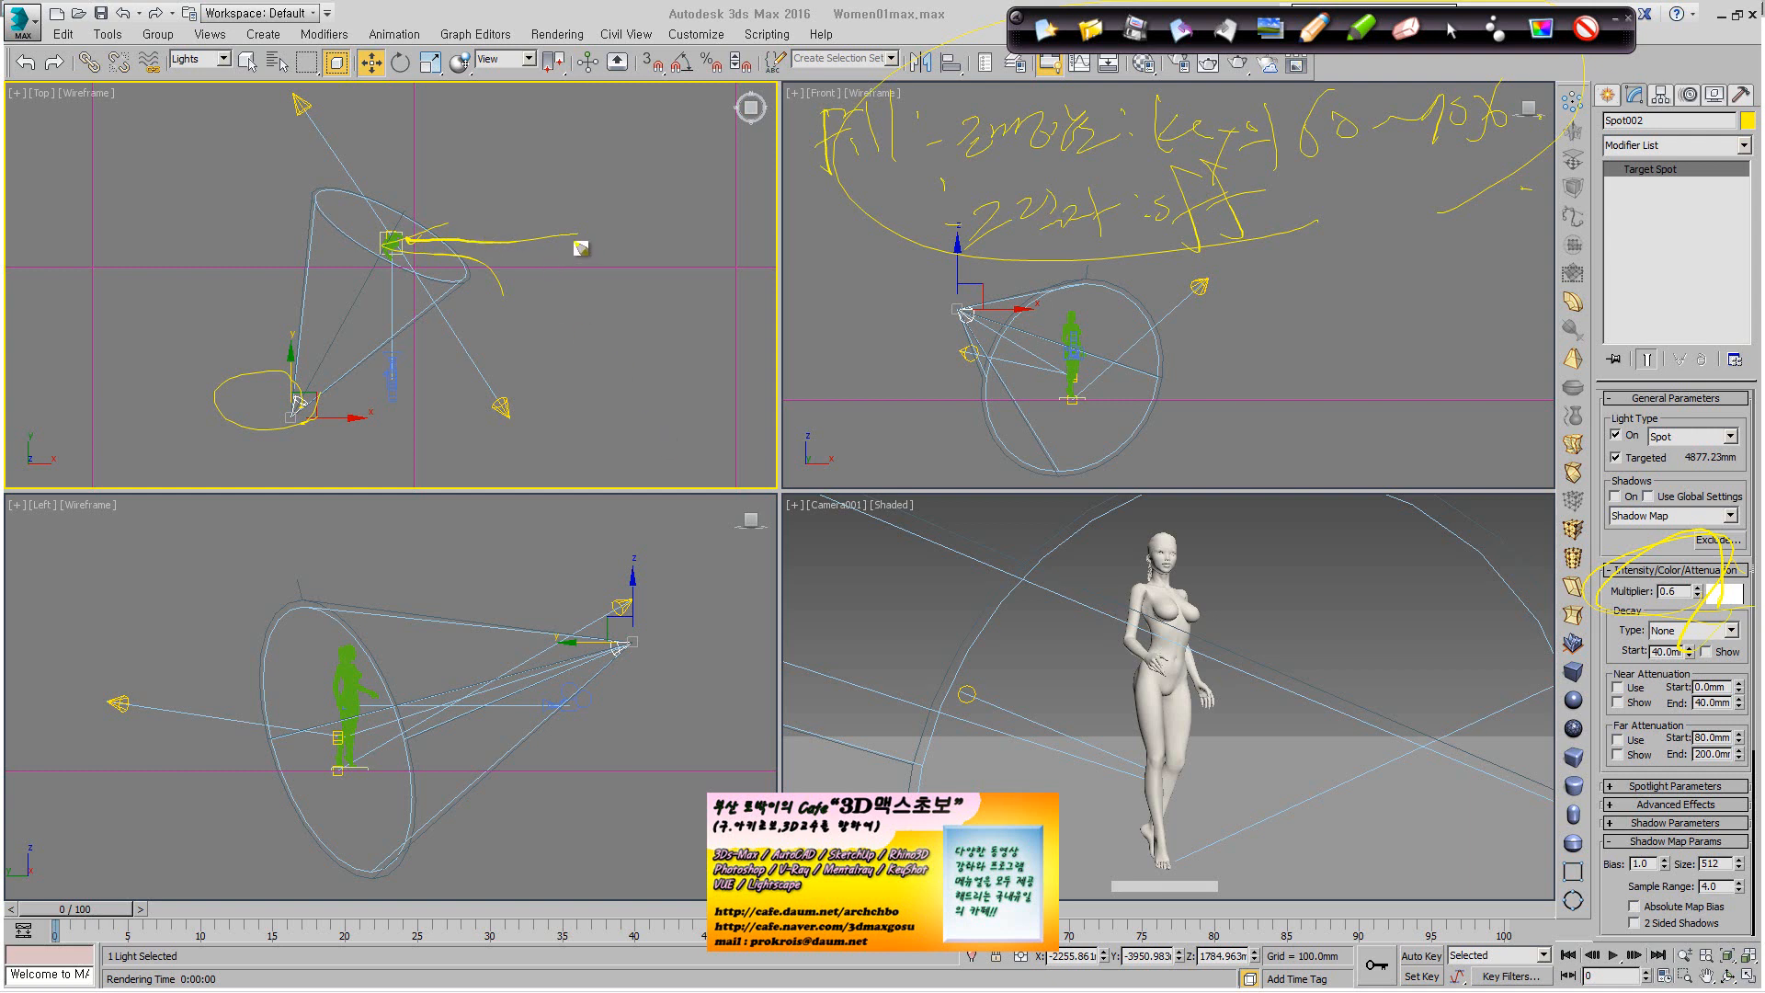
{"action": "left_click_drag", "start_coordinate": [583, 236], "coordinate": [563, 222]}
Circle the key, fill and back lights in the Top view, add a note beside the key and emphasize the extra side light.
{"action": "left_click_drag", "start_coordinate": [538, 416], "coordinate": [455, 406]}
{"action": "left_click_drag", "start_coordinate": [293, 393], "coordinate": [244, 343]}
{"action": "left_click_drag", "start_coordinate": [268, 99], "coordinate": [320, 110]}
{"action": "mouse_move", "coordinate": [601, 407]}
{"action": "left_mouse_down"}
{"action": "mouse_move", "coordinate": [662, 378]}
{"action": "mouse_move", "coordinate": [639, 417]}
{"action": "mouse_move", "coordinate": [674, 386]}
{"action": "mouse_move", "coordinate": [787, 364]}
{"action": "left_mouse_up"}
{"action": "mouse_move", "coordinate": [603, 246]}
{"action": "left_mouse_down"}
{"action": "mouse_move", "coordinate": [394, 245]}
{"action": "mouse_move", "coordinate": [344, 226]}
{"action": "mouse_move", "coordinate": [438, 267]}
{"action": "left_mouse_up"}
{"action": "left_click_drag", "start_coordinate": [326, 405], "coordinate": [309, 422]}
{"action": "left_click_drag", "start_coordinate": [564, 243], "coordinate": [539, 264]}
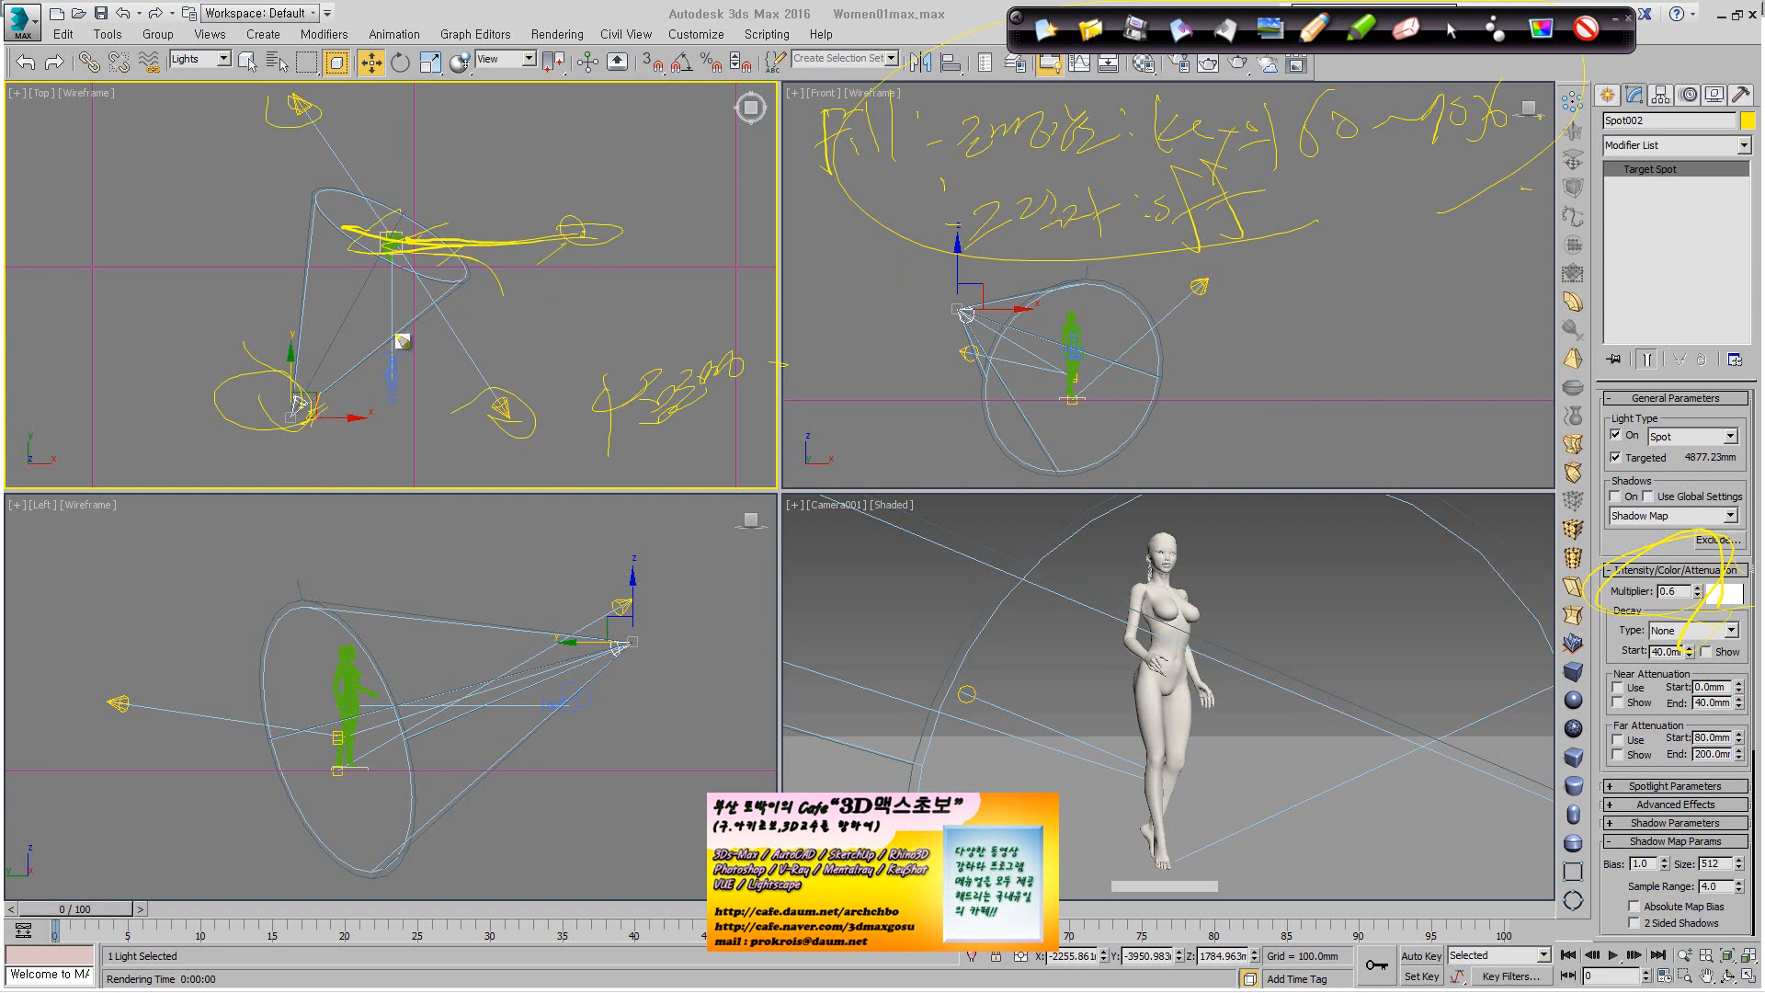
Mark the fill light's shadow and intensity settings, stop annotating and deselect the light.
{"action": "left_click_drag", "start_coordinate": [1637, 599], "coordinate": [1685, 572]}
{"action": "mouse_move", "coordinate": [1648, 531]}
{"action": "left_mouse_down"}
{"action": "mouse_move", "coordinate": [1705, 561]}
{"action": "mouse_move", "coordinate": [1563, 577]}
{"action": "left_mouse_up"}
{"action": "left_click", "coordinate": [1451, 31]}
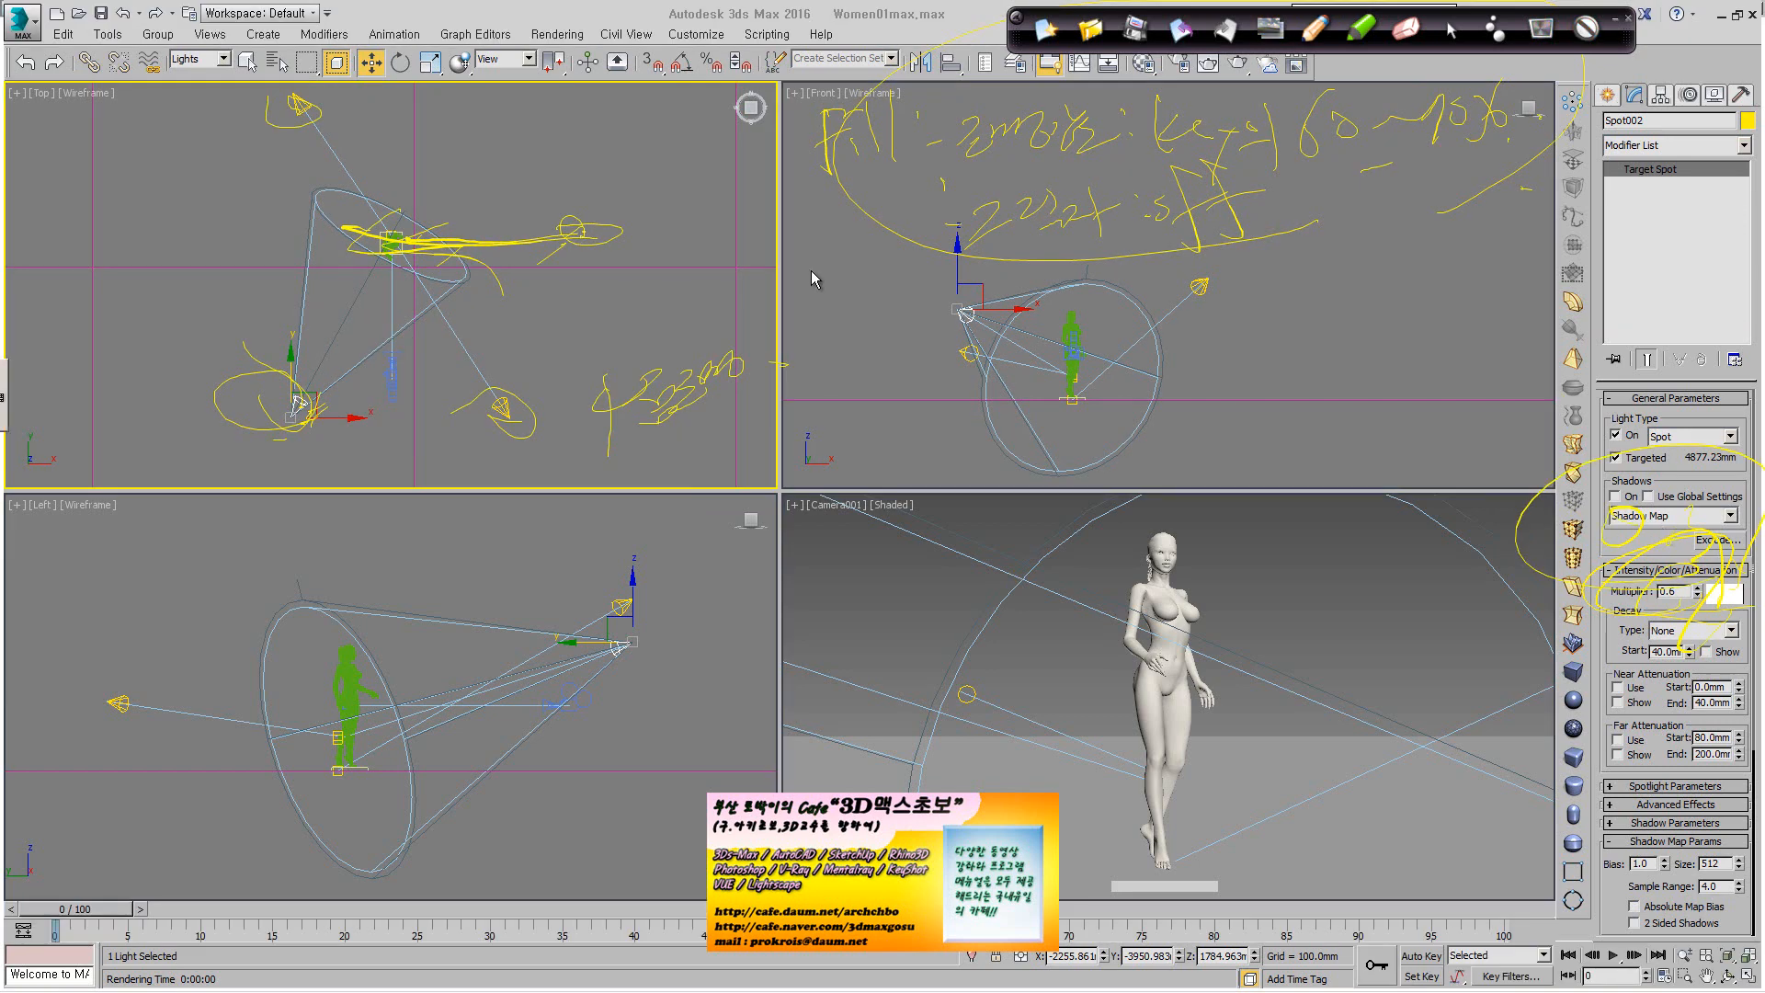
{"action": "left_click", "coordinate": [407, 425]}
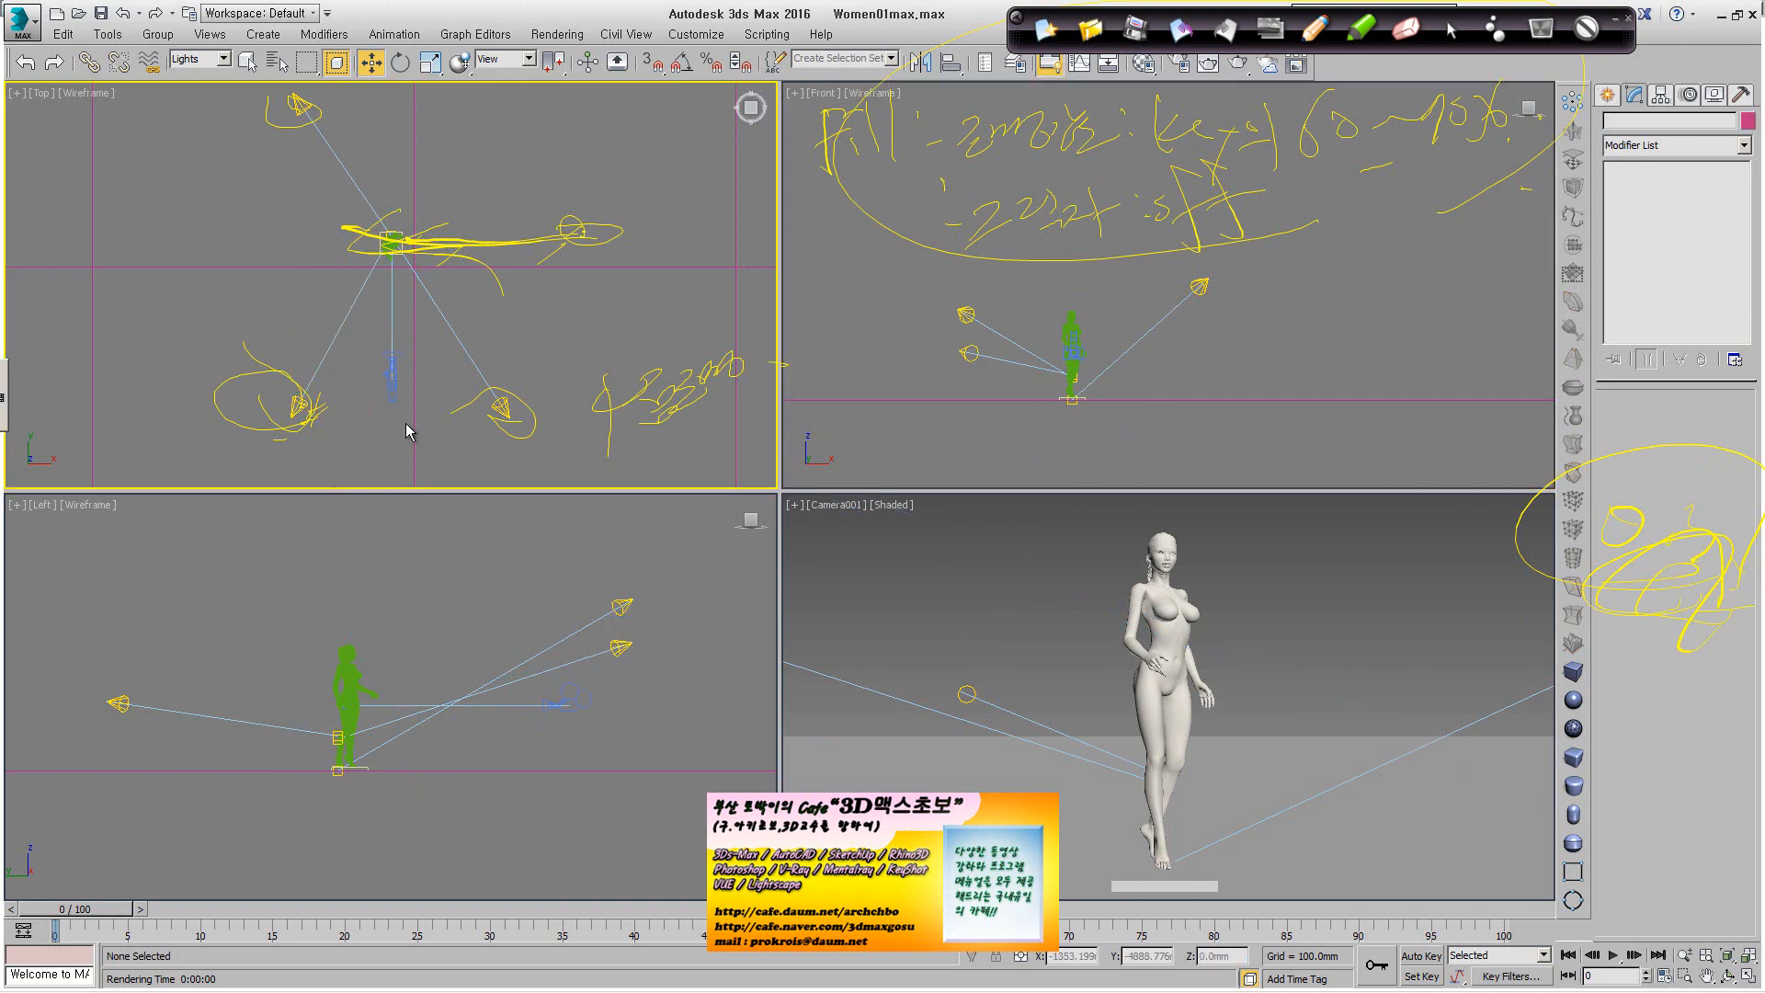
Clear the annotations, write Back Light beside the rear spotlight in the Top view, and sketch light directions onto the figure in the camera view.
{"action": "left_click", "coordinate": [1049, 35]}
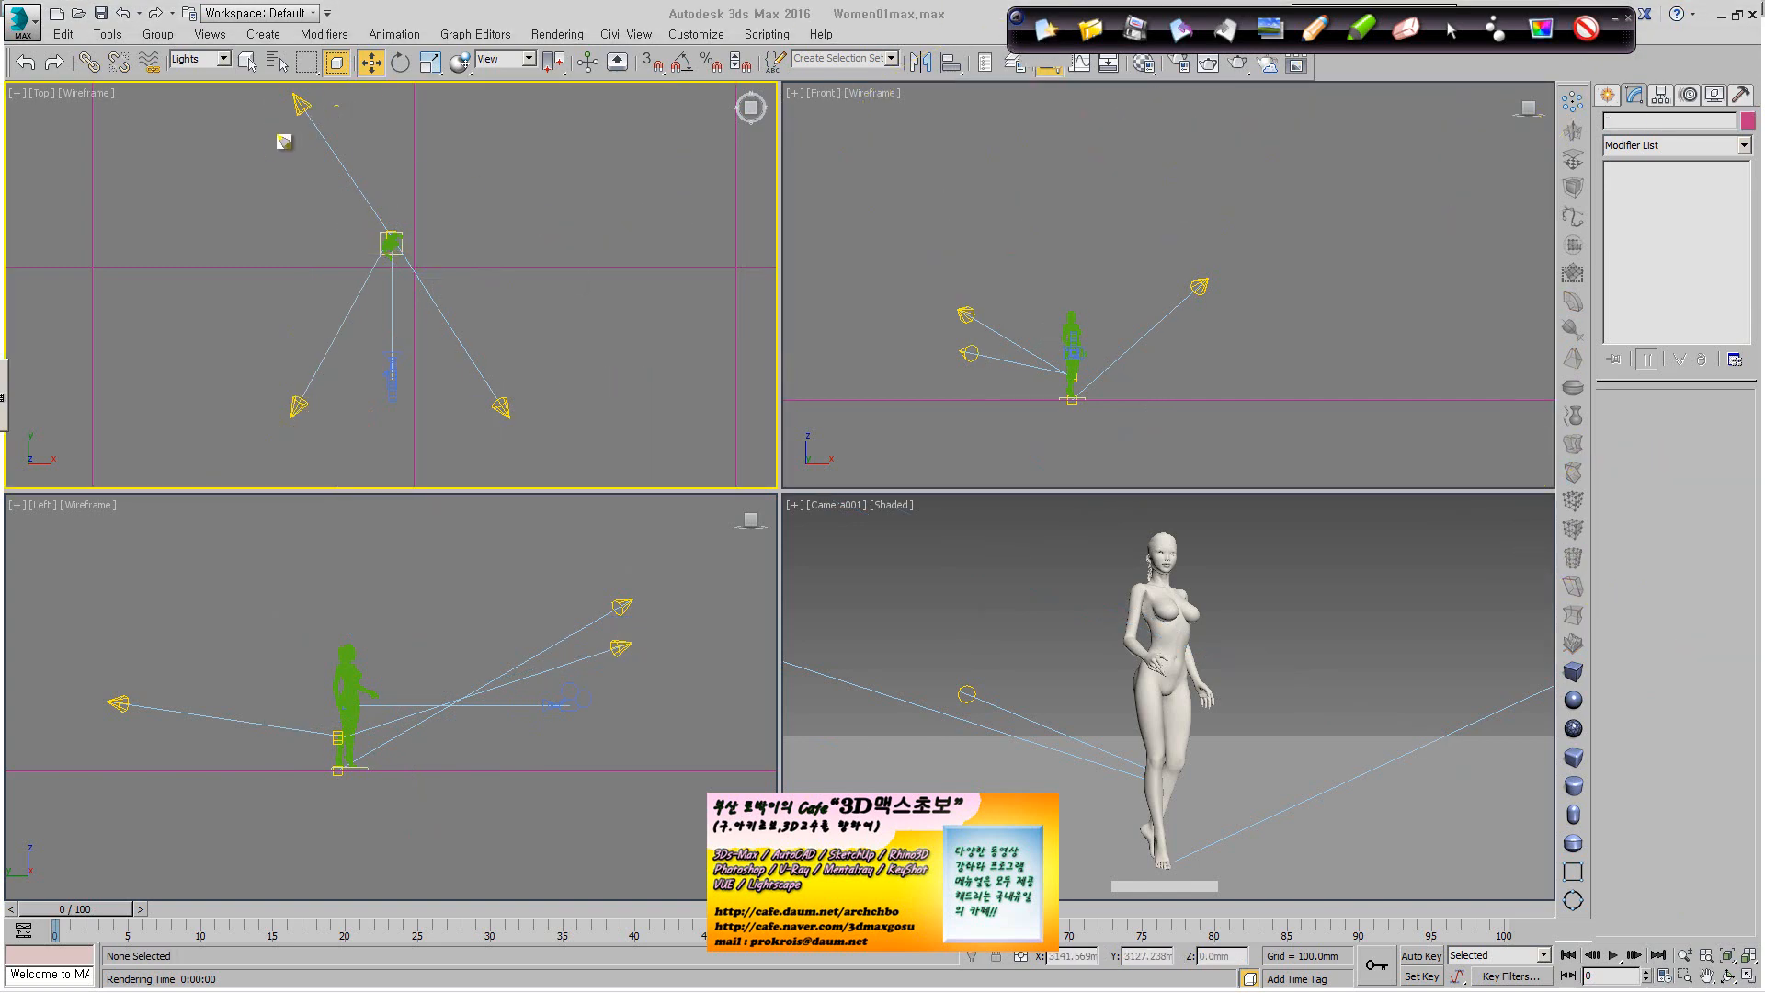
{"action": "mouse_move", "coordinate": [285, 138]}
{"action": "left_mouse_down"}
{"action": "mouse_move", "coordinate": [422, 110]}
{"action": "mouse_move", "coordinate": [449, 141]}
{"action": "mouse_move", "coordinate": [531, 147]}
{"action": "mouse_move", "coordinate": [638, 103]}
{"action": "mouse_move", "coordinate": [686, 132]}
{"action": "mouse_move", "coordinate": [672, 153]}
{"action": "left_mouse_up"}
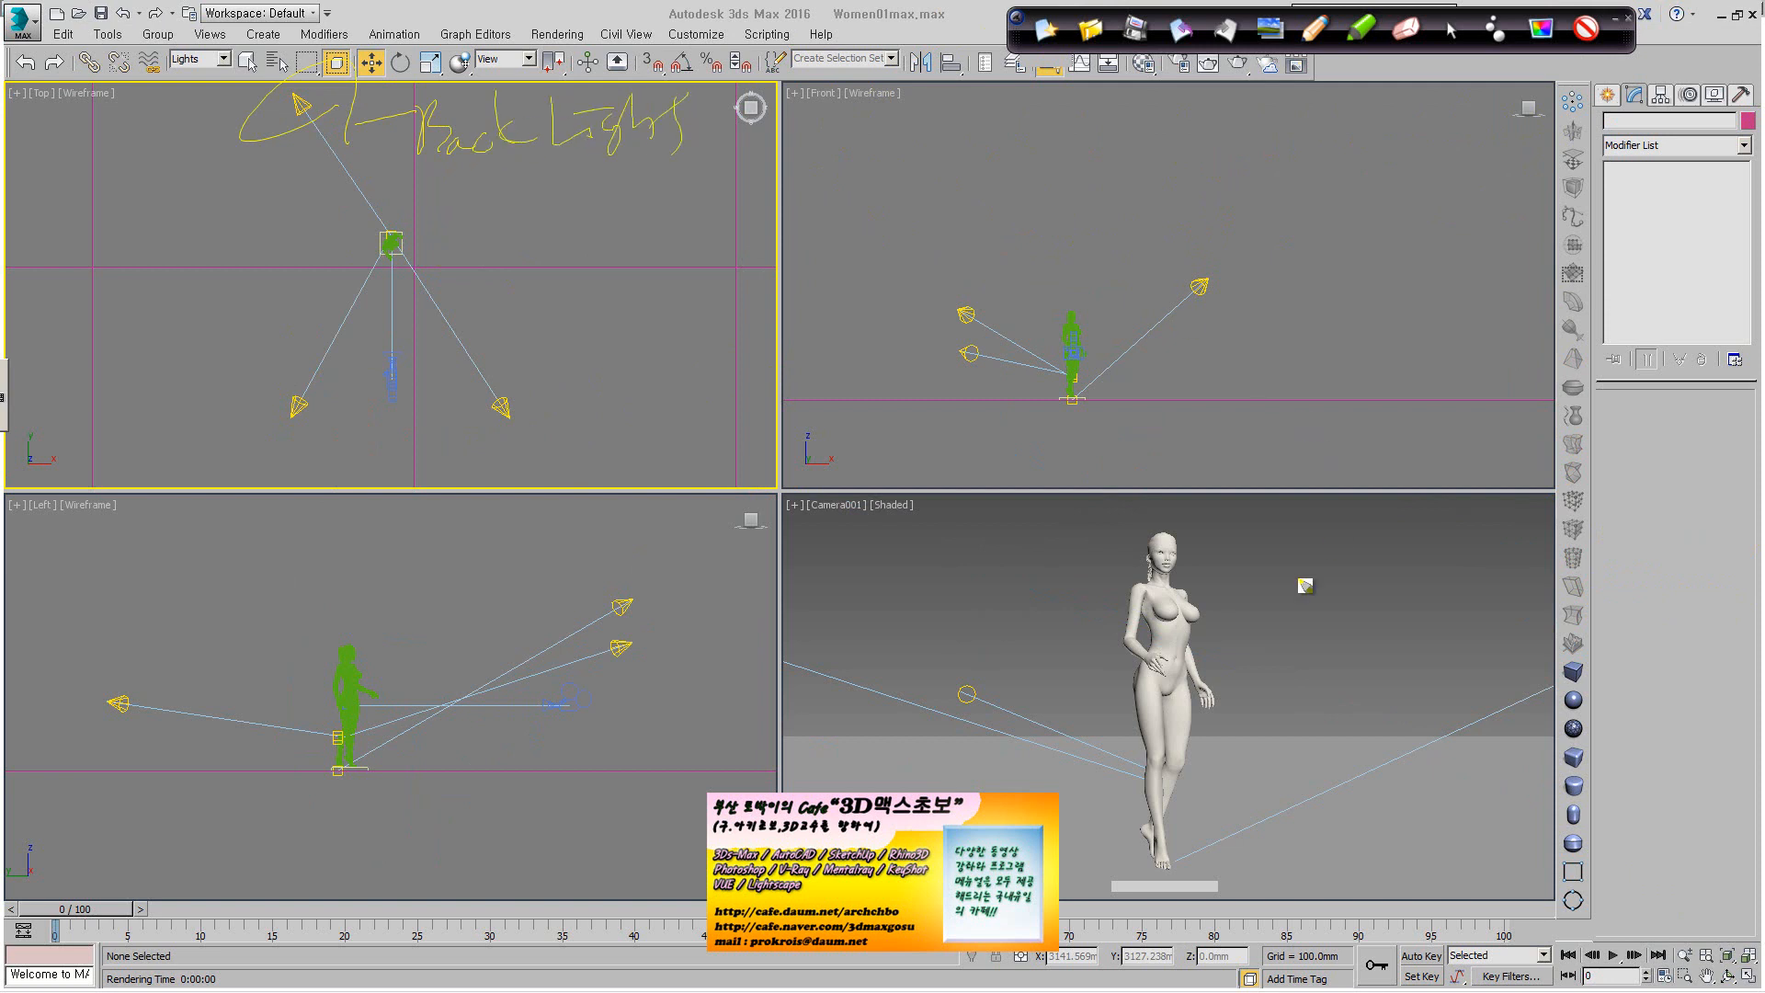
{"action": "mouse_move", "coordinate": [1473, 841]}
{"action": "left_mouse_down"}
{"action": "mouse_move", "coordinate": [1203, 677]}
{"action": "mouse_move", "coordinate": [1197, 710]}
{"action": "left_mouse_up"}
{"action": "left_click_drag", "start_coordinate": [1050, 798], "coordinate": [1155, 726]}
{"action": "left_click_drag", "start_coordinate": [1138, 726], "coordinate": [1193, 752]}
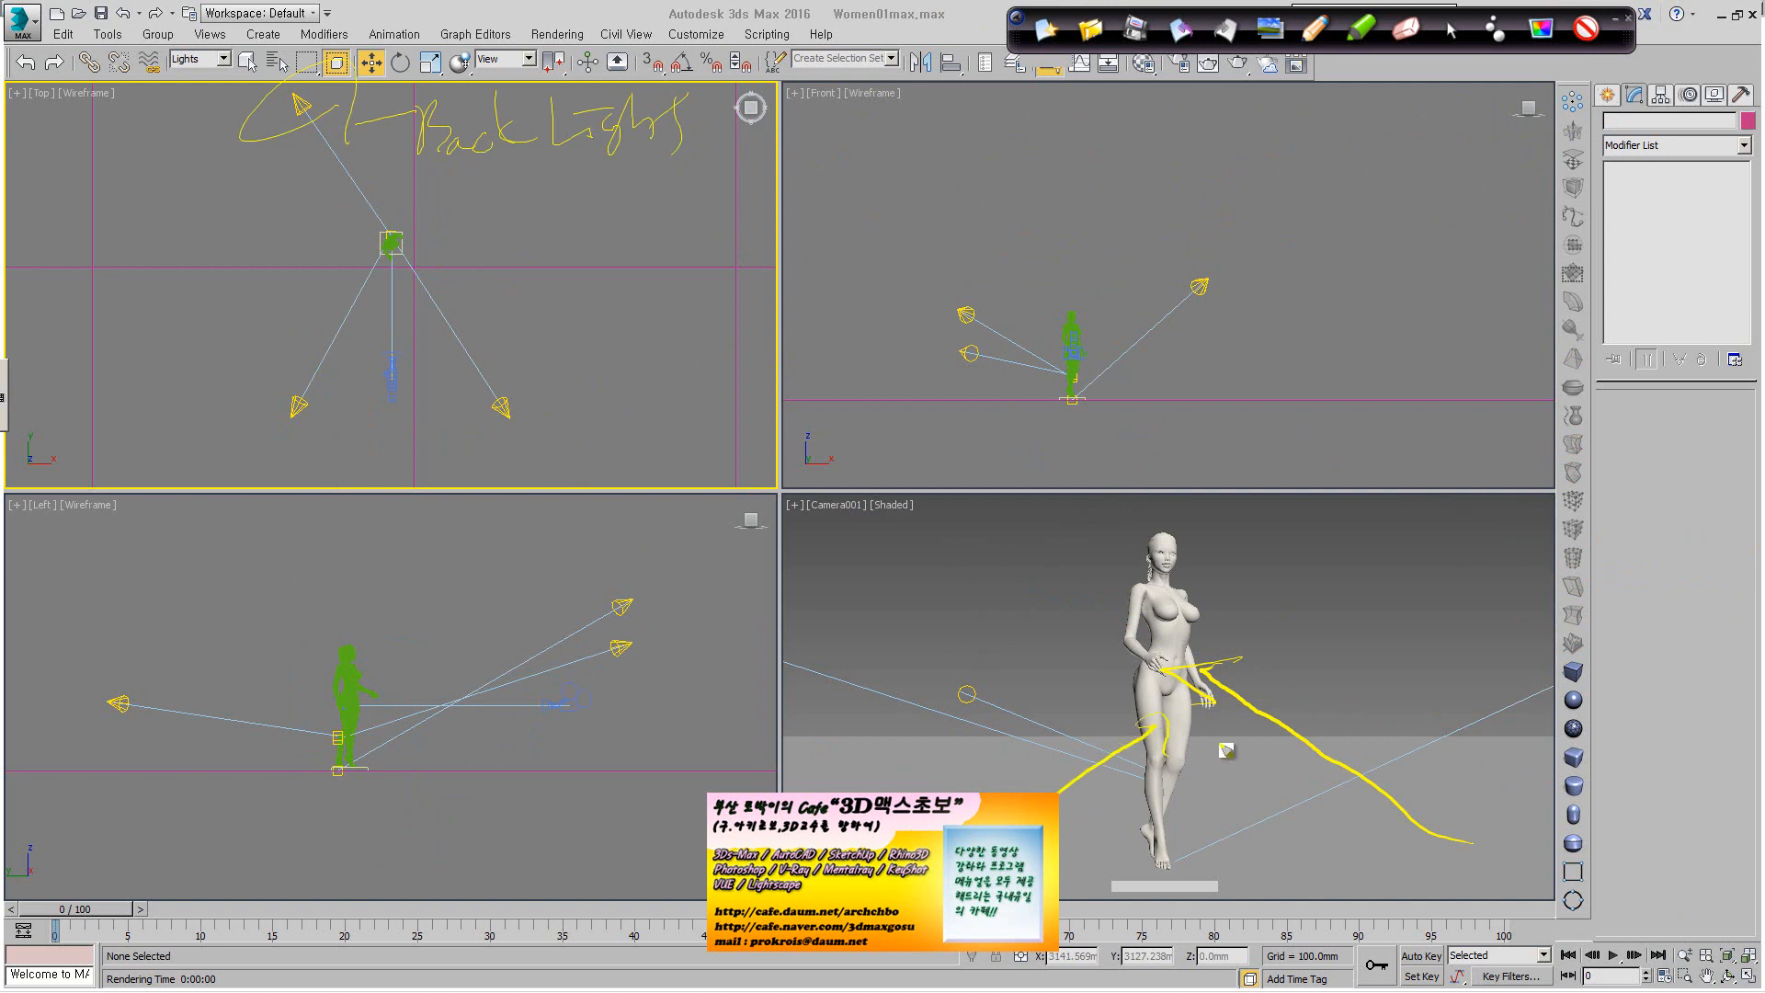
Sketch light directions around the figure in the camera view, circle beside it in the Top view and underline the Back Light note.
{"action": "left_click_drag", "start_coordinate": [1473, 682], "coordinate": [1151, 691]}
{"action": "left_click_drag", "start_coordinate": [1170, 674], "coordinate": [1216, 702]}
{"action": "left_click_drag", "start_coordinate": [982, 564], "coordinate": [1012, 566]}
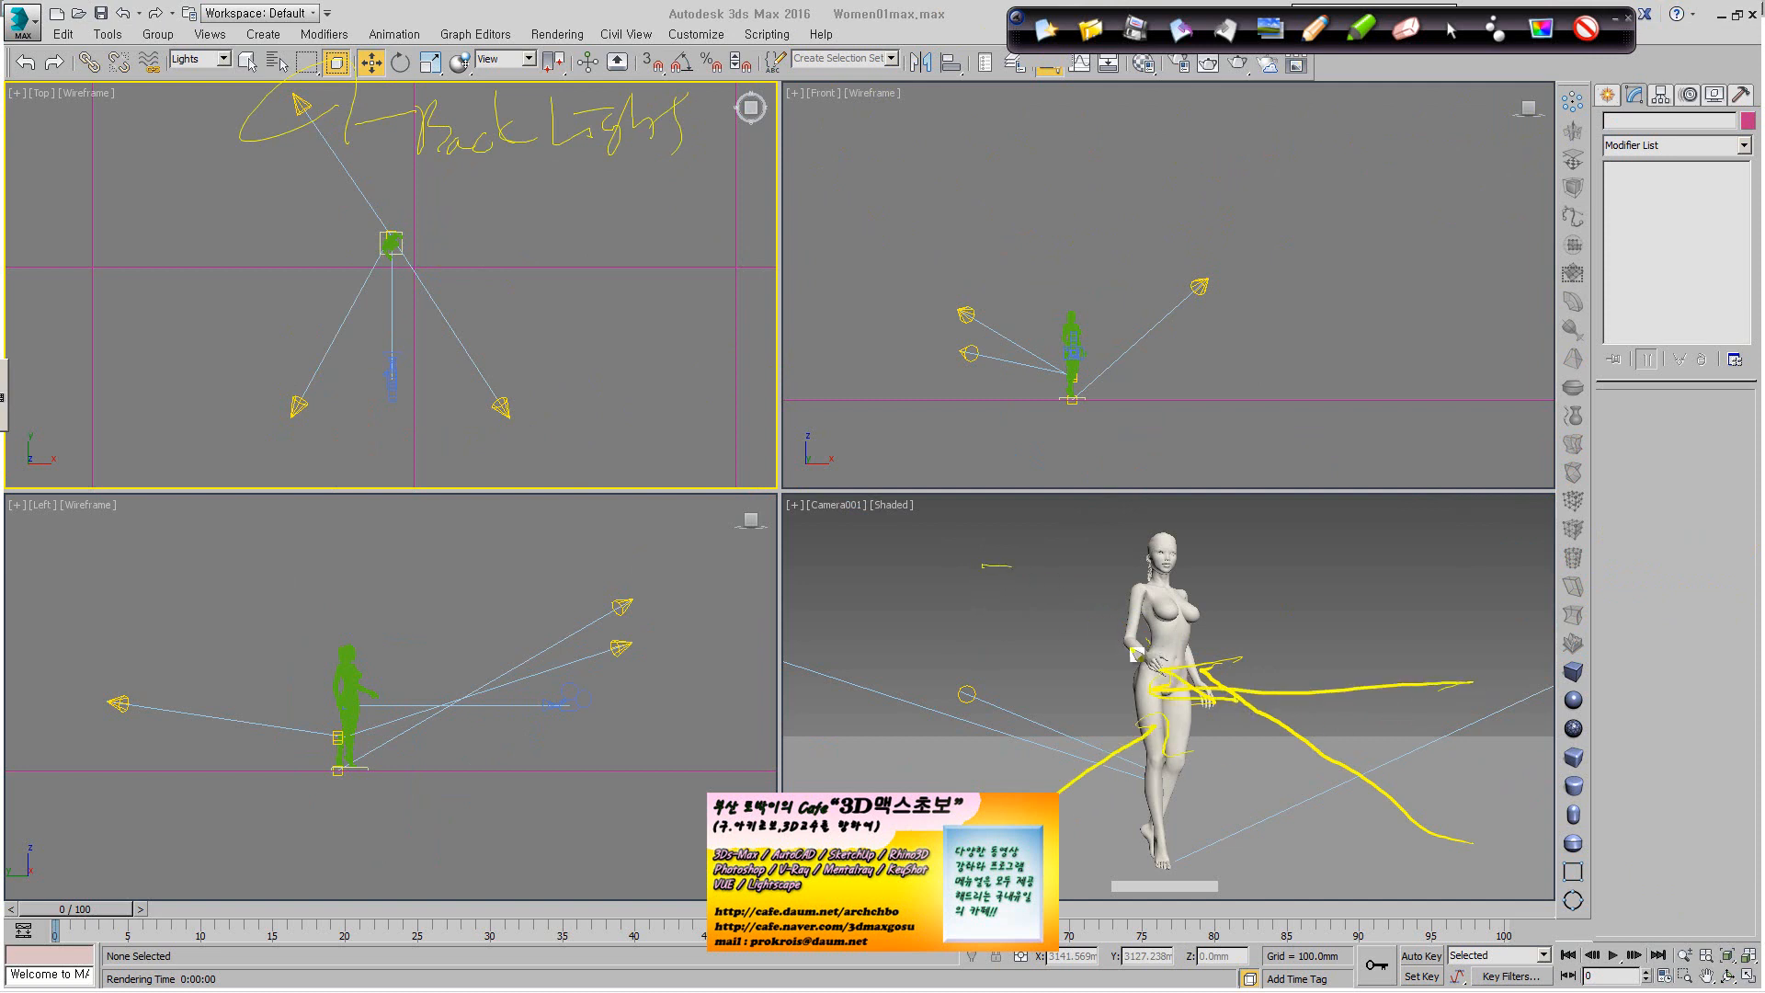
{"action": "mouse_move", "coordinate": [1139, 653]}
{"action": "left_mouse_down"}
{"action": "mouse_move", "coordinate": [1092, 645]}
{"action": "mouse_move", "coordinate": [1098, 620]}
{"action": "left_mouse_up"}
{"action": "left_click_drag", "start_coordinate": [341, 221], "coordinate": [377, 255]}
{"action": "left_click_drag", "start_coordinate": [405, 173], "coordinate": [606, 158]}
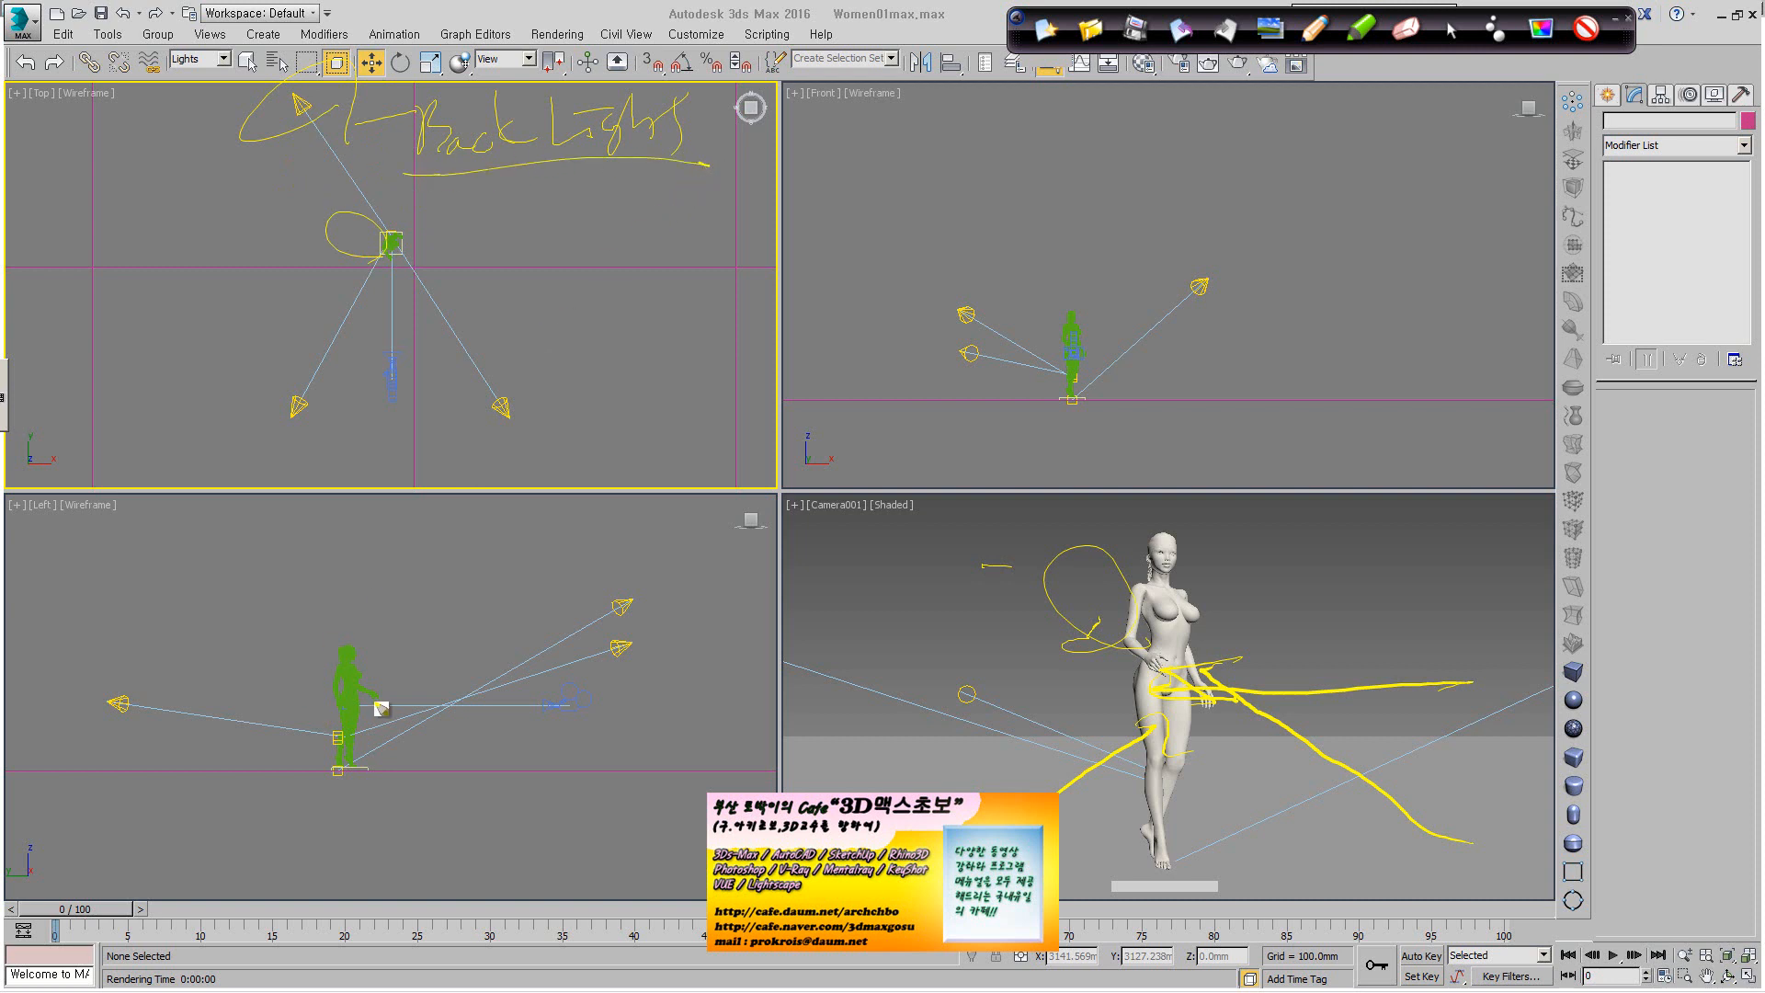
Circle the back light in the Left view, sketch a low position aimed at the figure, and link it to the key light in the Top view.
{"action": "left_click_drag", "start_coordinate": [138, 741], "coordinate": [158, 708]}
{"action": "mouse_move", "coordinate": [504, 420]}
{"action": "left_mouse_down"}
{"action": "mouse_move", "coordinate": [401, 299]}
{"action": "mouse_move", "coordinate": [301, 112]}
{"action": "mouse_move", "coordinate": [362, 152]}
{"action": "left_mouse_up"}
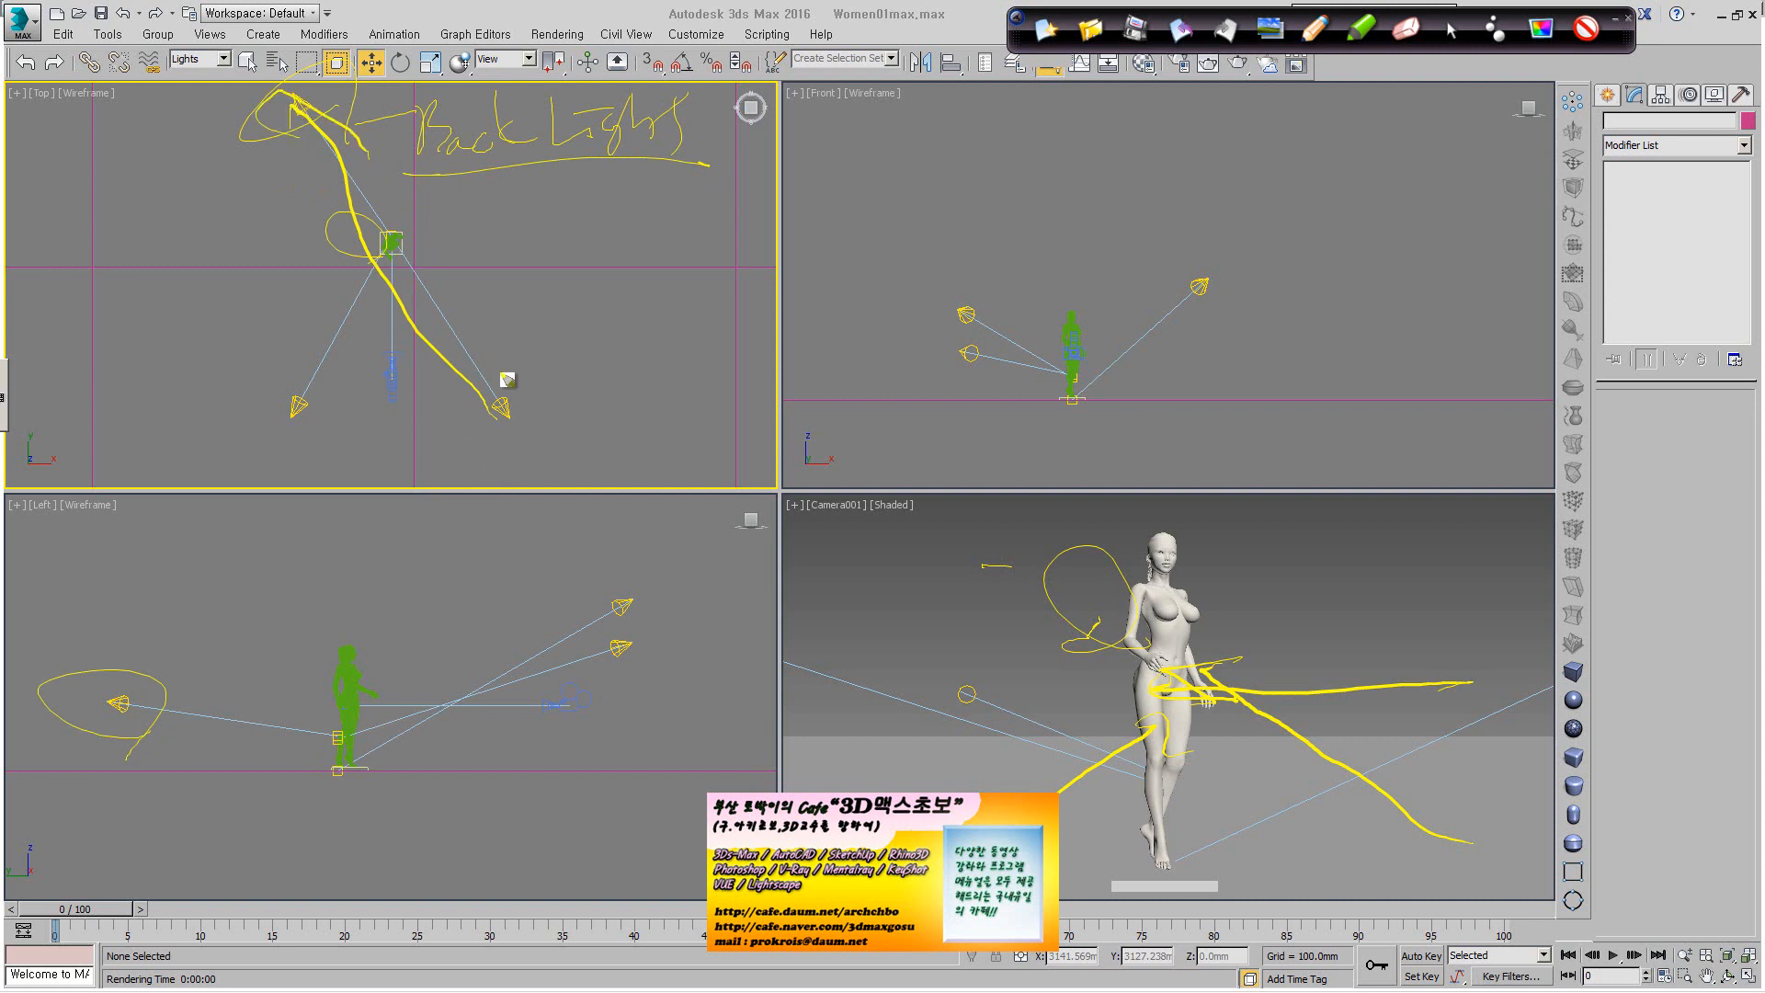
{"action": "left_click_drag", "start_coordinate": [503, 377], "coordinate": [470, 446]}
{"action": "mouse_move", "coordinate": [157, 725]}
{"action": "left_mouse_down"}
{"action": "mouse_move", "coordinate": [145, 694]}
{"action": "mouse_move", "coordinate": [138, 789]}
{"action": "mouse_move", "coordinate": [134, 763]}
{"action": "mouse_move", "coordinate": [114, 820]}
{"action": "mouse_move", "coordinate": [313, 722]}
{"action": "mouse_move", "coordinate": [329, 772]}
{"action": "left_mouse_up"}
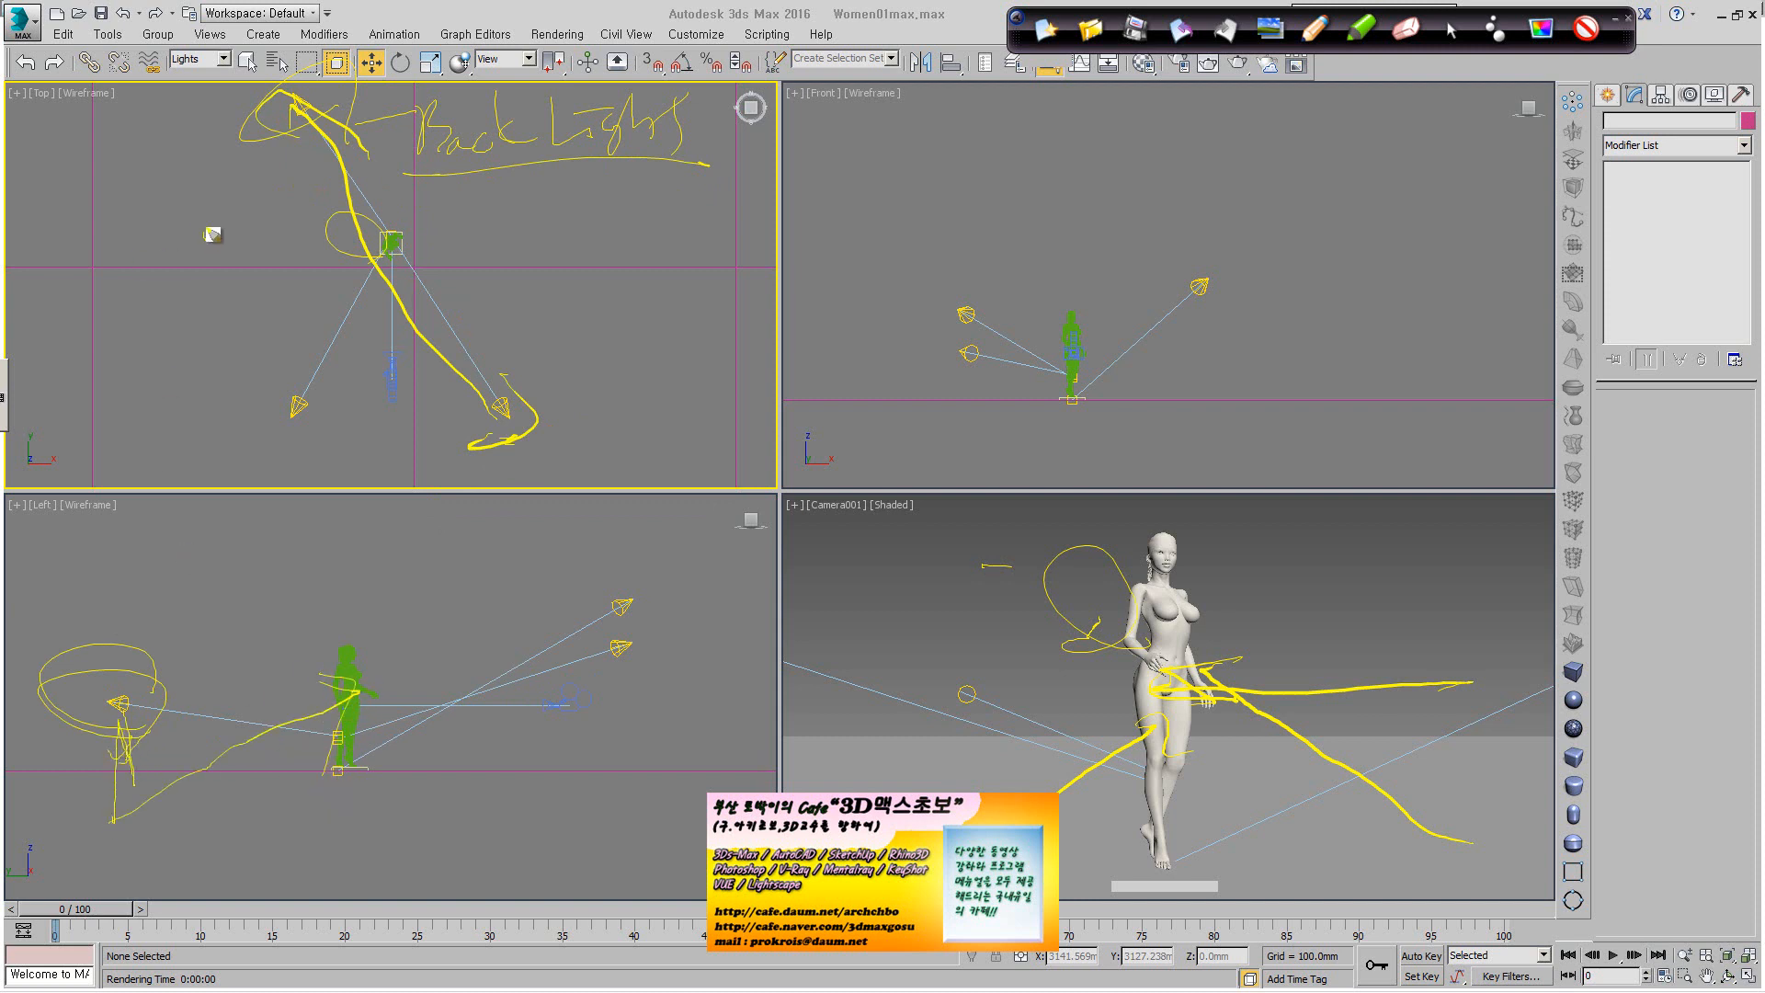
Handwrite a note containing the word key across the upper part of the Front view, extending from the Back Light label.
{"action": "mouse_move", "coordinate": [829, 147]}
{"action": "left_mouse_down"}
{"action": "mouse_move", "coordinate": [834, 174]}
{"action": "mouse_move", "coordinate": [872, 153]}
{"action": "mouse_move", "coordinate": [878, 170]}
{"action": "left_mouse_up"}
{"action": "left_click_drag", "start_coordinate": [689, 161], "coordinate": [799, 156]}
{"action": "left_click_drag", "start_coordinate": [769, 133], "coordinate": [784, 171]}
{"action": "left_click_drag", "start_coordinate": [908, 124], "coordinate": [916, 128]}
{"action": "mouse_move", "coordinate": [915, 155]}
{"action": "left_mouse_down"}
{"action": "mouse_move", "coordinate": [959, 169]}
{"action": "mouse_move", "coordinate": [990, 154]}
{"action": "left_mouse_up"}
{"action": "left_click_drag", "start_coordinate": [993, 147], "coordinate": [1033, 152]}
{"action": "left_click_drag", "start_coordinate": [1046, 138], "coordinate": [1025, 202]}
{"action": "left_click_drag", "start_coordinate": [1054, 144], "coordinate": [1065, 184]}
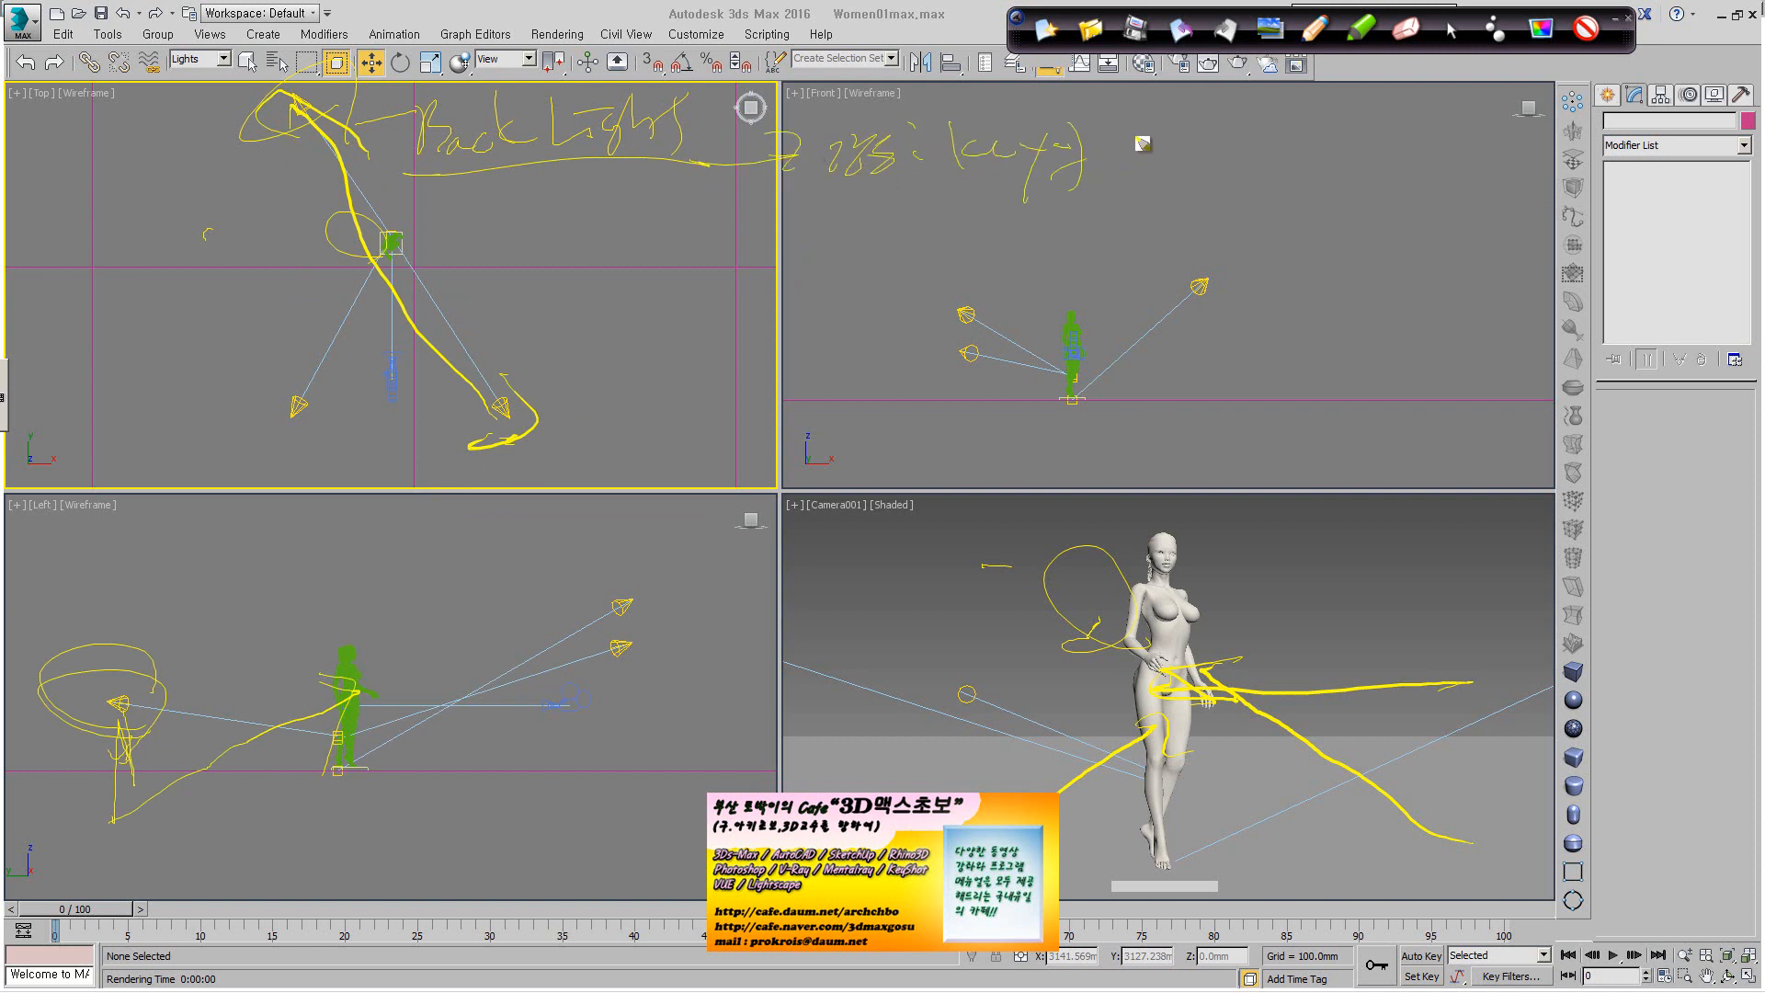
{"action": "mouse_move", "coordinate": [1180, 131]}
{"action": "left_mouse_down"}
{"action": "mouse_move", "coordinate": [1188, 157]}
{"action": "mouse_move", "coordinate": [1273, 135]}
{"action": "left_mouse_up"}
{"action": "mouse_move", "coordinate": [1289, 120]}
{"action": "left_mouse_down"}
{"action": "mouse_move", "coordinate": [1390, 140]}
{"action": "mouse_move", "coordinate": [1432, 88]}
{"action": "left_mouse_up"}
{"action": "left_click", "coordinate": [1316, 142]}
{"action": "left_click_drag", "start_coordinate": [1126, 134], "coordinate": [1136, 180]}
{"action": "left_click_drag", "start_coordinate": [1186, 125], "coordinate": [1183, 148]}
{"action": "left_click_drag", "start_coordinate": [1184, 126], "coordinate": [1219, 116]}
{"action": "mouse_move", "coordinate": [1283, 91]}
{"action": "left_mouse_down"}
{"action": "mouse_move", "coordinate": [1226, 191]}
{"action": "mouse_move", "coordinate": [1209, 158]}
{"action": "left_mouse_up"}
{"action": "mouse_move", "coordinate": [1292, 139]}
{"action": "left_mouse_down"}
{"action": "mouse_move", "coordinate": [1254, 138]}
{"action": "mouse_move", "coordinate": [1514, 120]}
{"action": "left_mouse_up"}
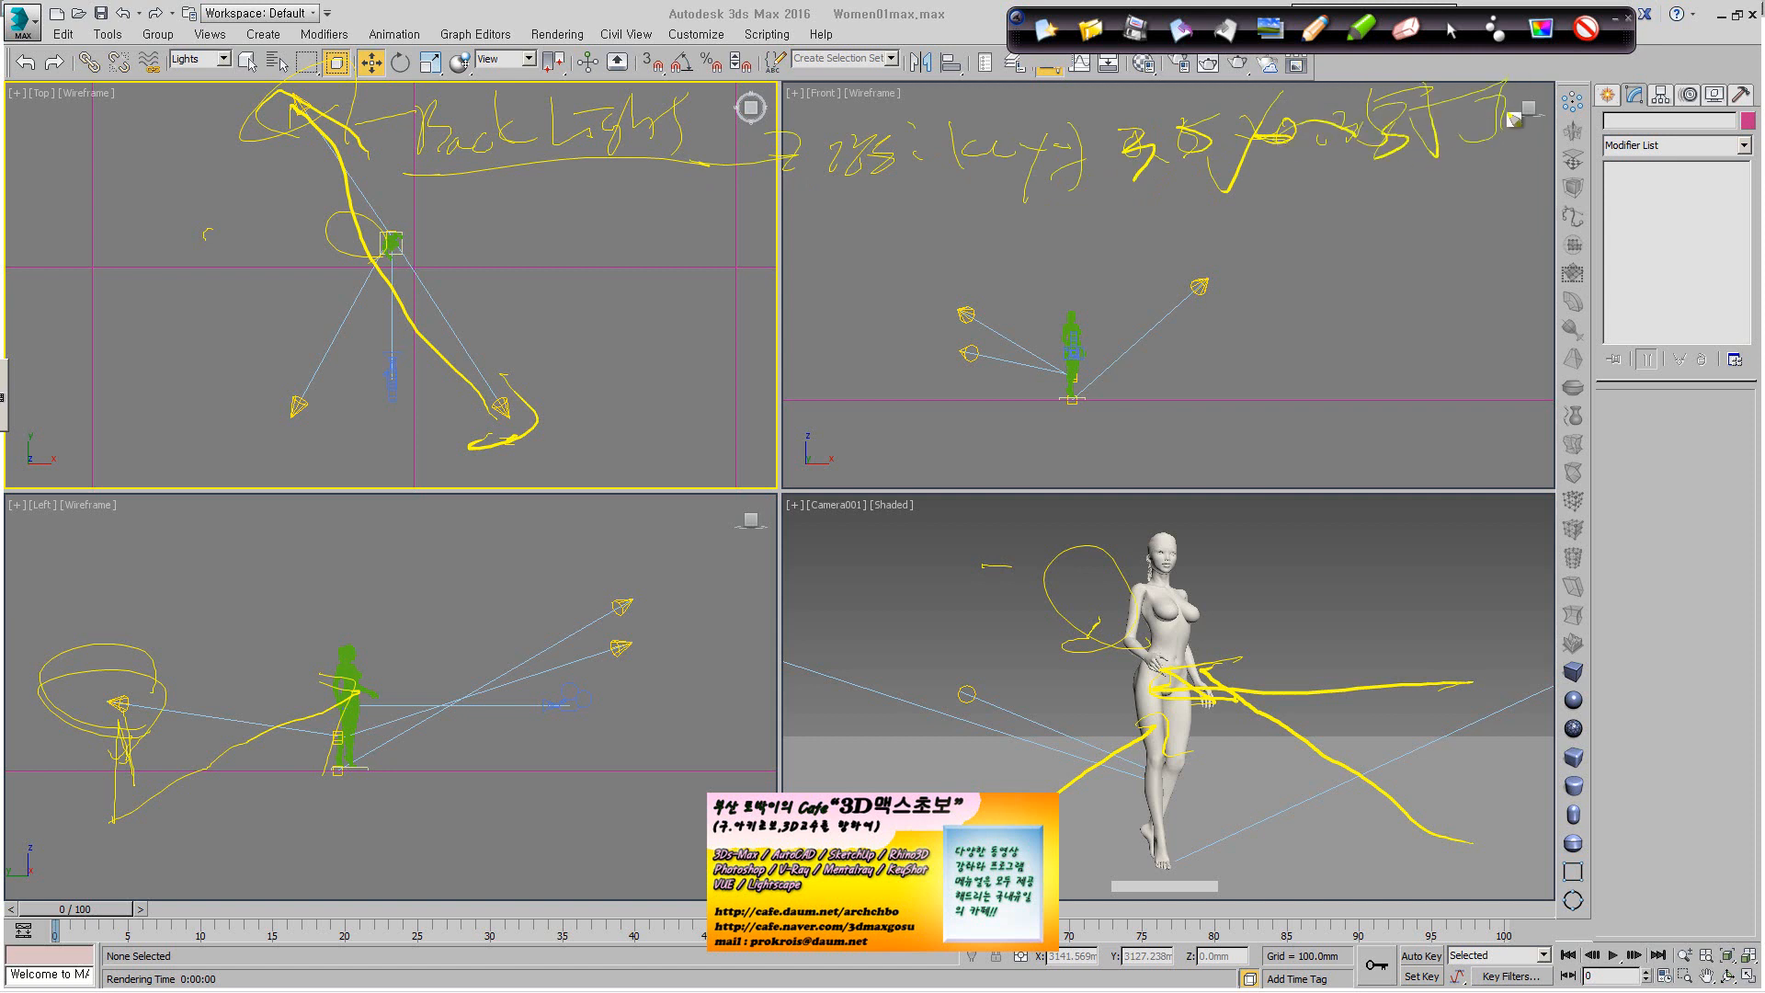
Handwrite a second note line beneath the first in the Front view, clear all annotations and stop annotating.
{"action": "left_click_drag", "start_coordinate": [830, 246], "coordinate": [868, 261]}
{"action": "mouse_move", "coordinate": [870, 240]}
{"action": "left_mouse_down"}
{"action": "mouse_move", "coordinate": [897, 267]}
{"action": "mouse_move", "coordinate": [974, 232]}
{"action": "mouse_move", "coordinate": [1076, 221]}
{"action": "mouse_move", "coordinate": [1160, 272]}
{"action": "mouse_move", "coordinate": [1245, 205]}
{"action": "left_mouse_up"}
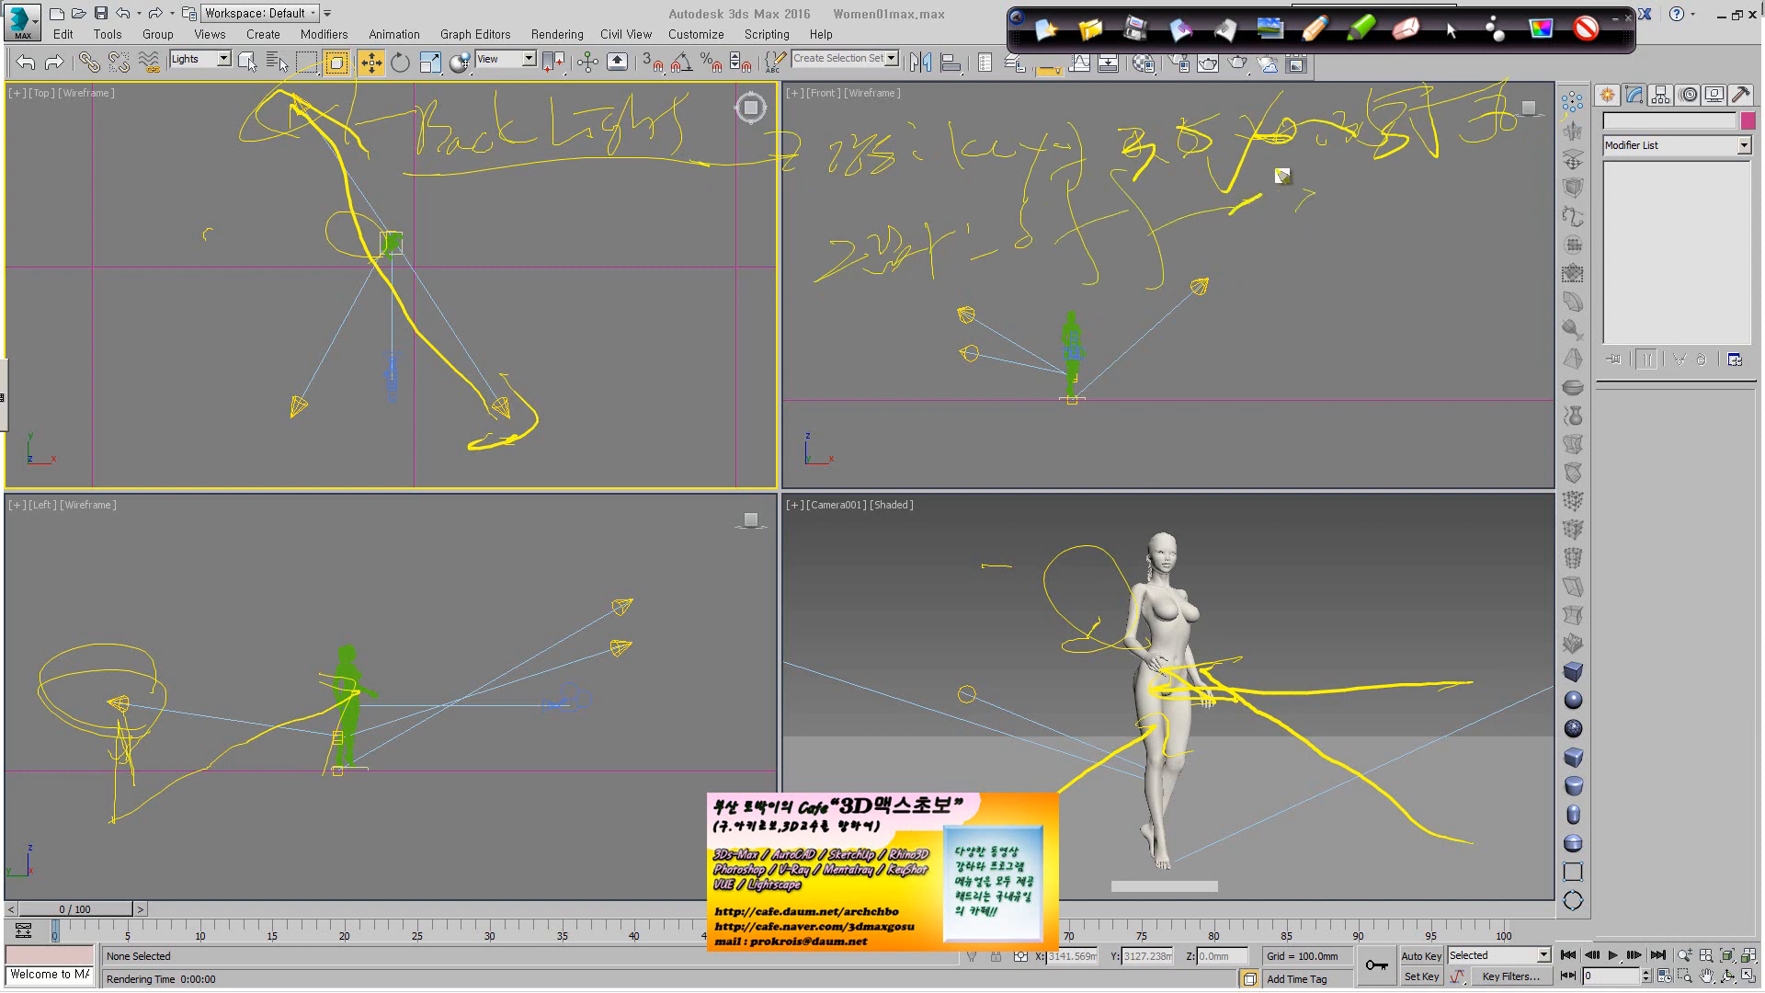
{"action": "left_click", "coordinate": [1046, 30]}
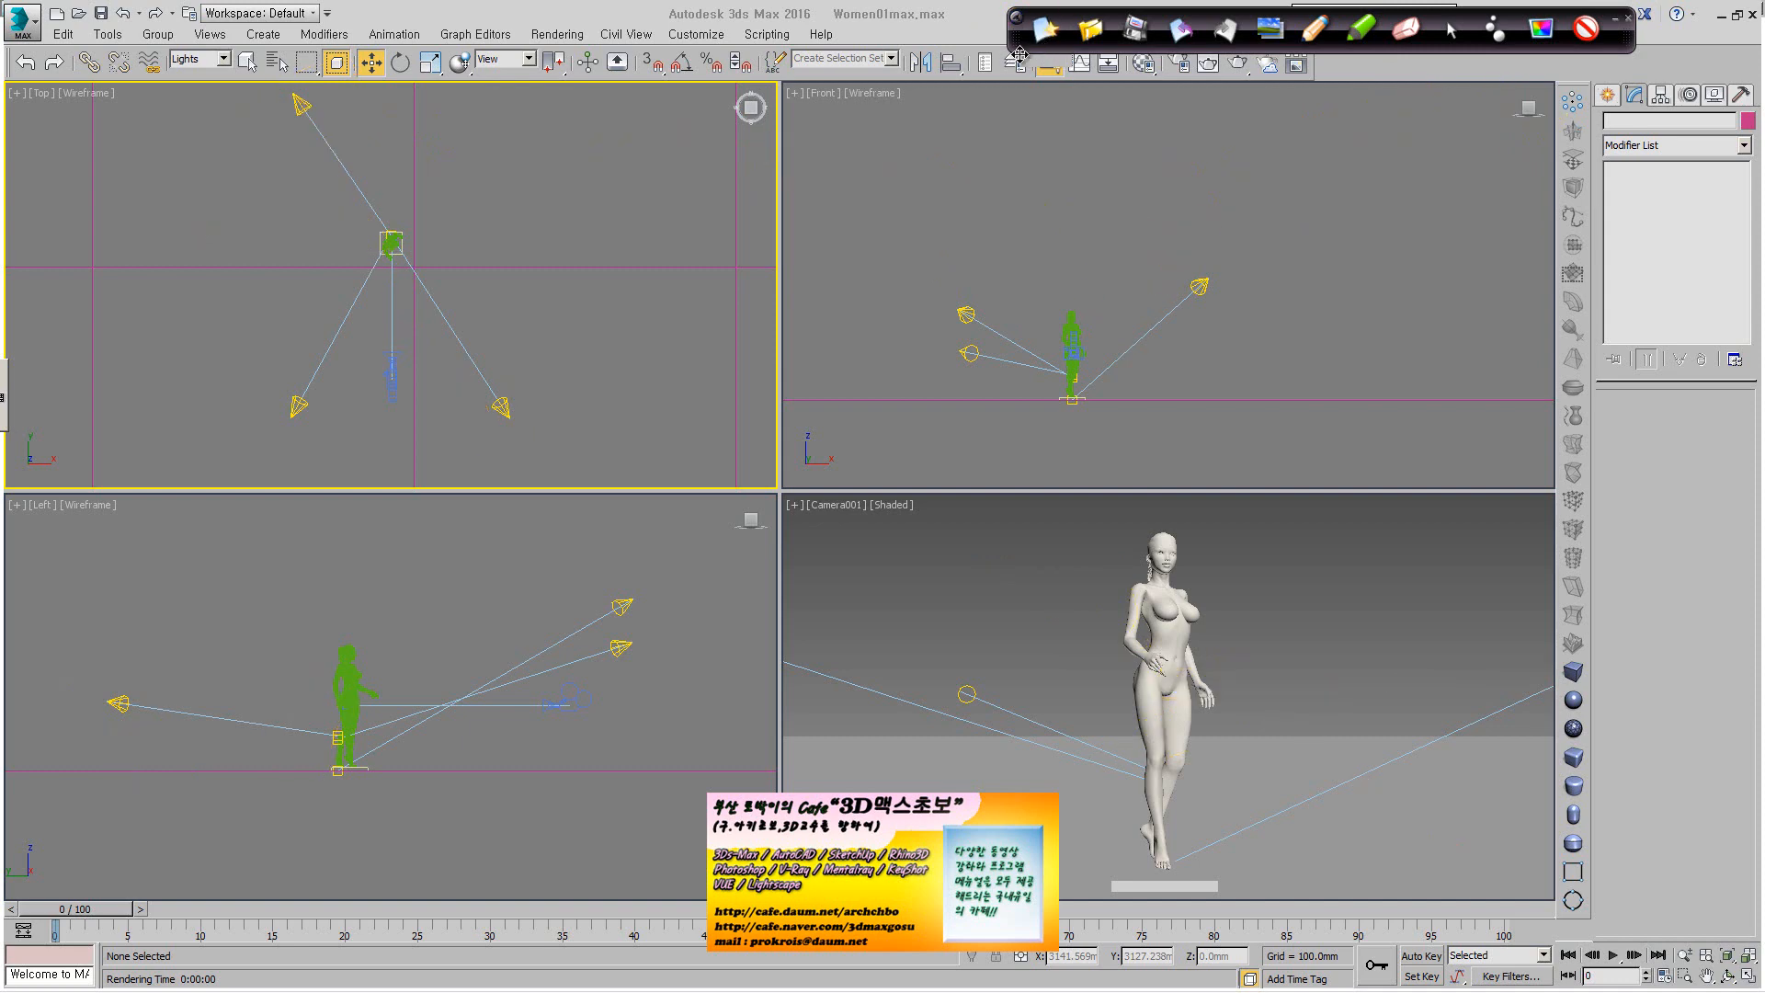
{"action": "left_click", "coordinate": [1448, 31]}
Lower the back light below the floor line in the Left view and render the camera view.
{"action": "left_click", "coordinate": [117, 704]}
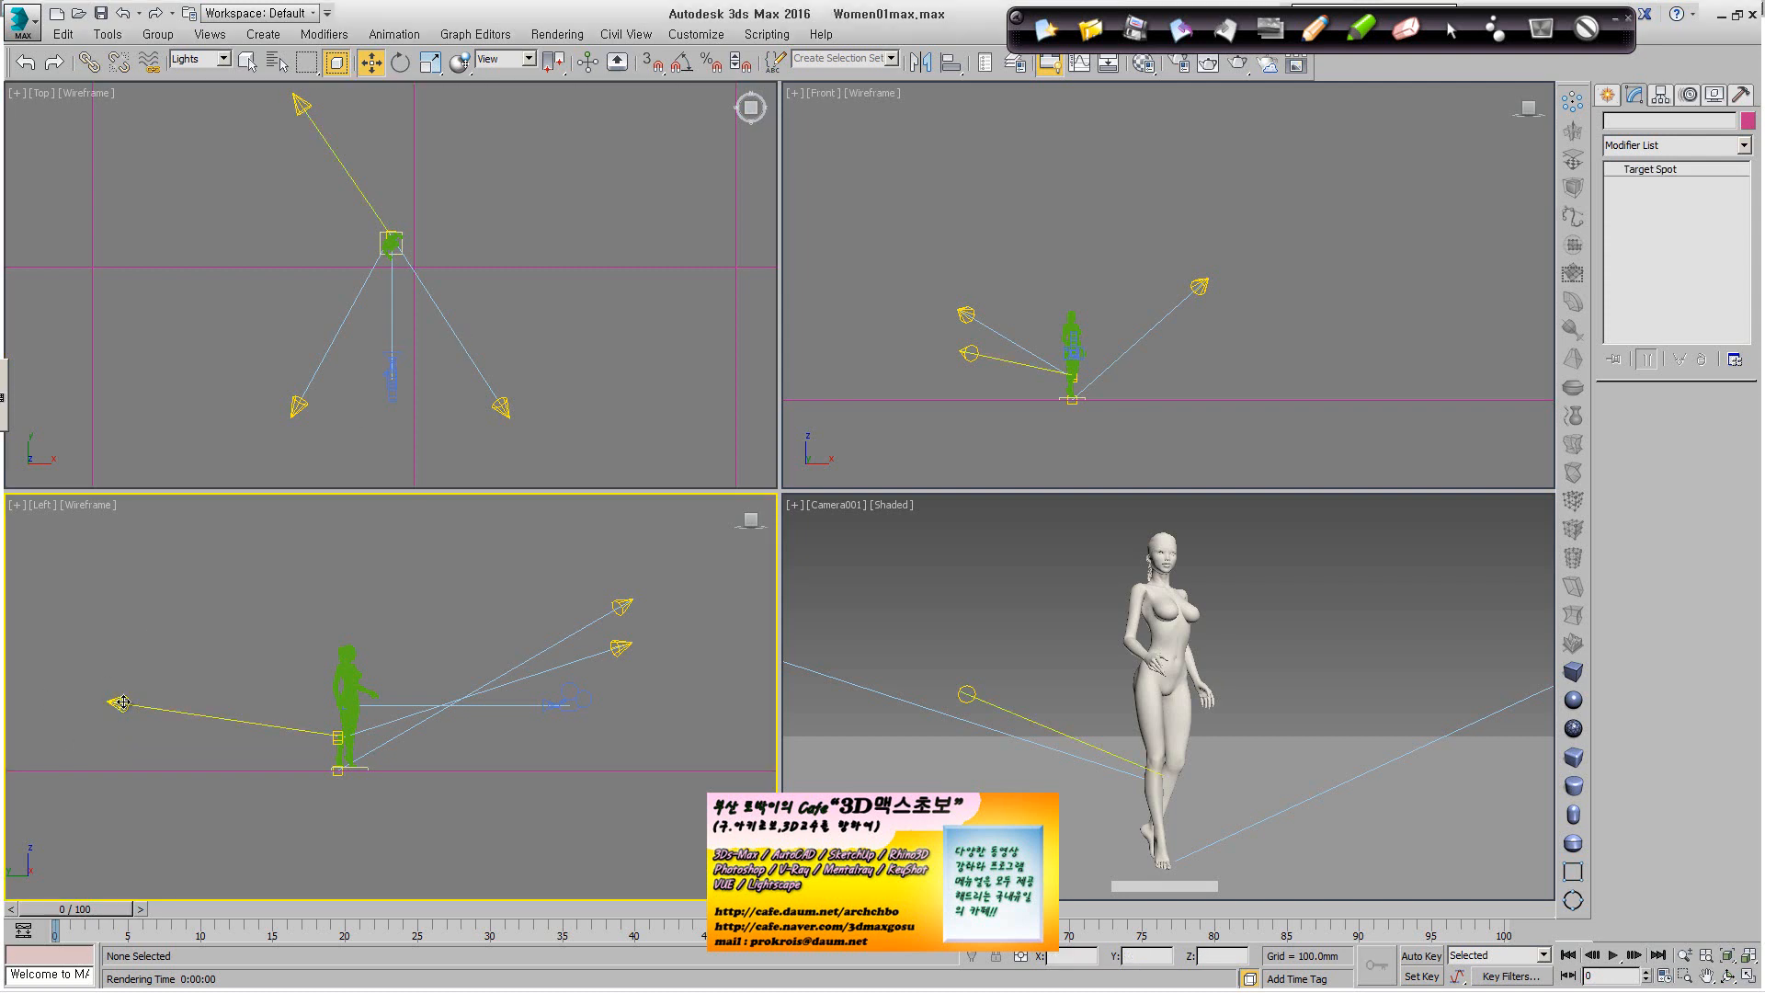
{"action": "left_click_drag", "start_coordinate": [106, 665], "coordinate": [117, 790]}
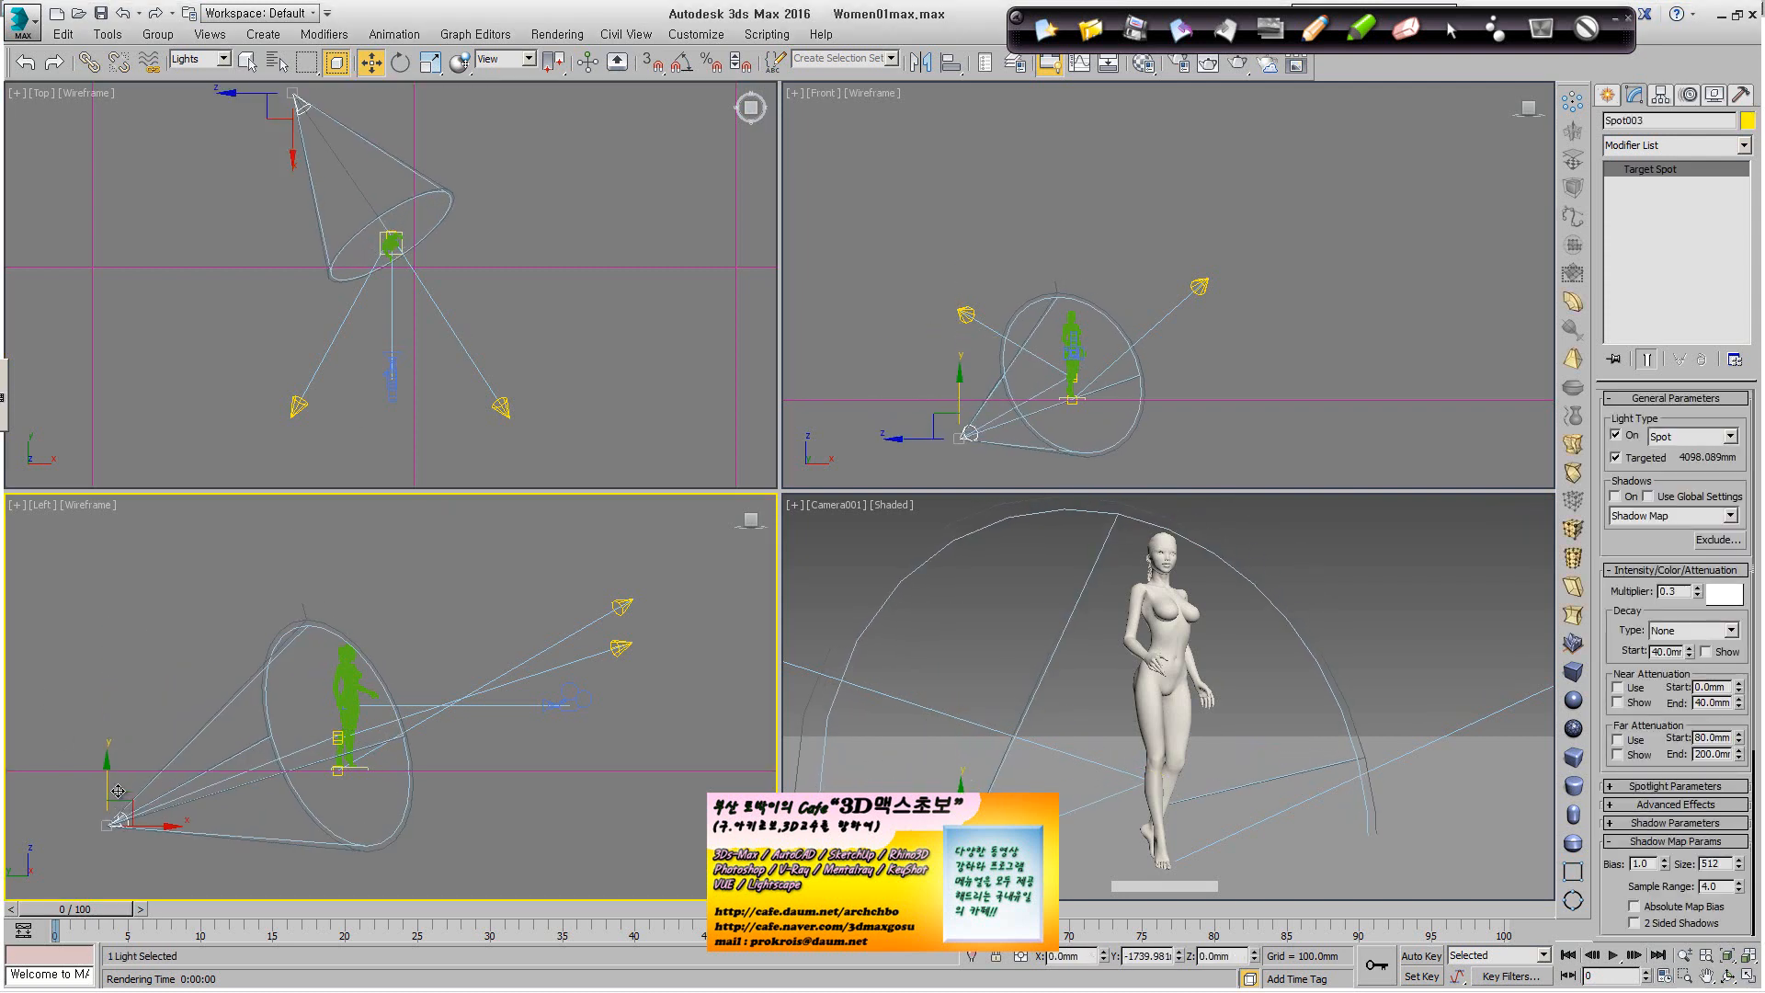
{"action": "right_click", "coordinate": [831, 779]}
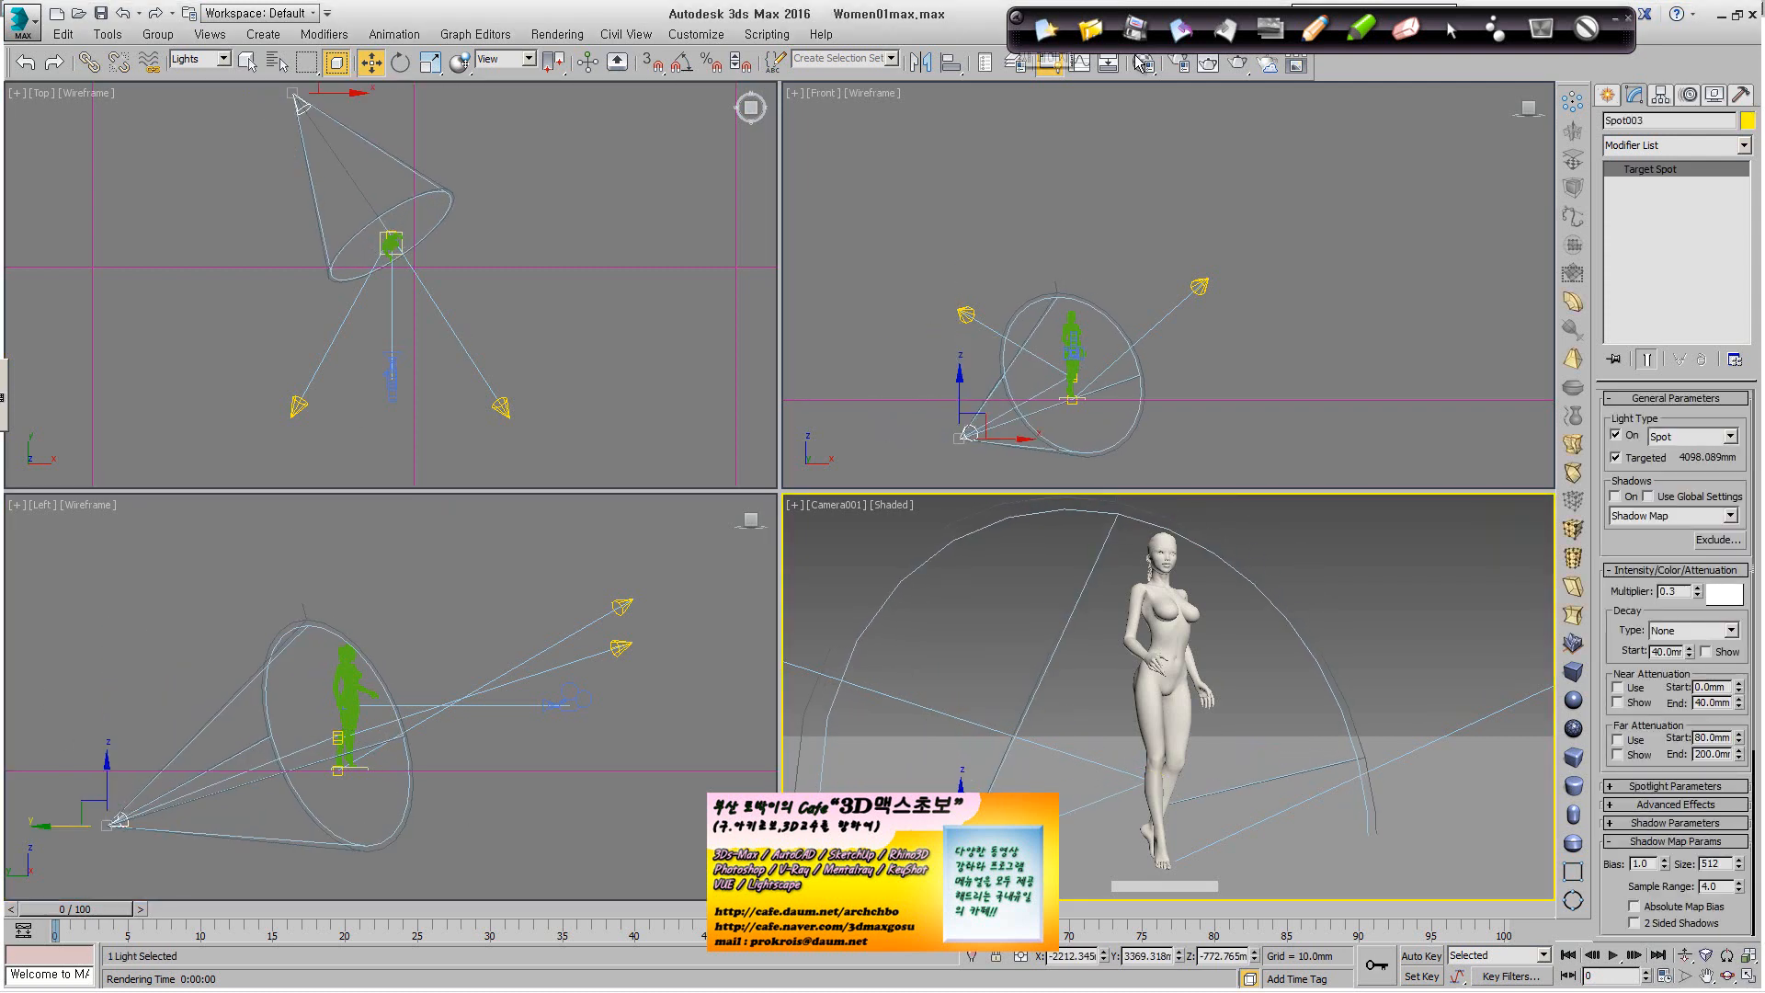
{"action": "left_click", "coordinate": [1241, 64]}
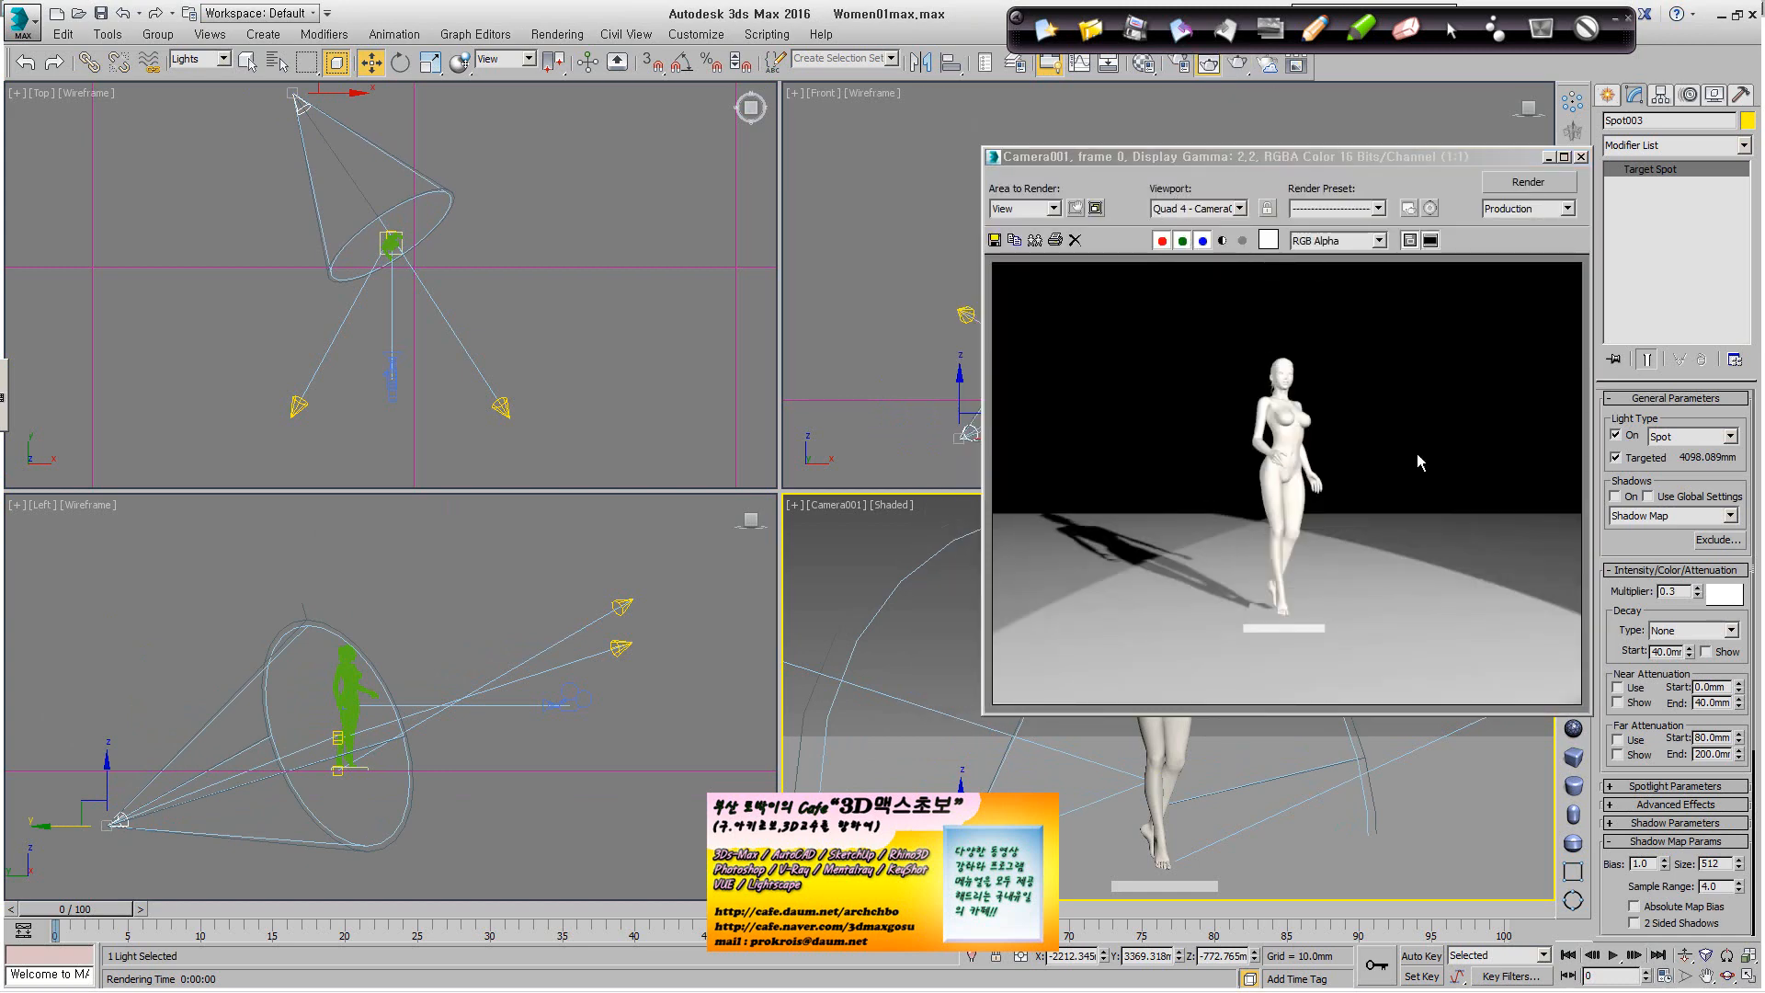
Raise the back light high above and behind the figure in the Left view and render the camera view again.
{"action": "right_click", "coordinate": [302, 714]}
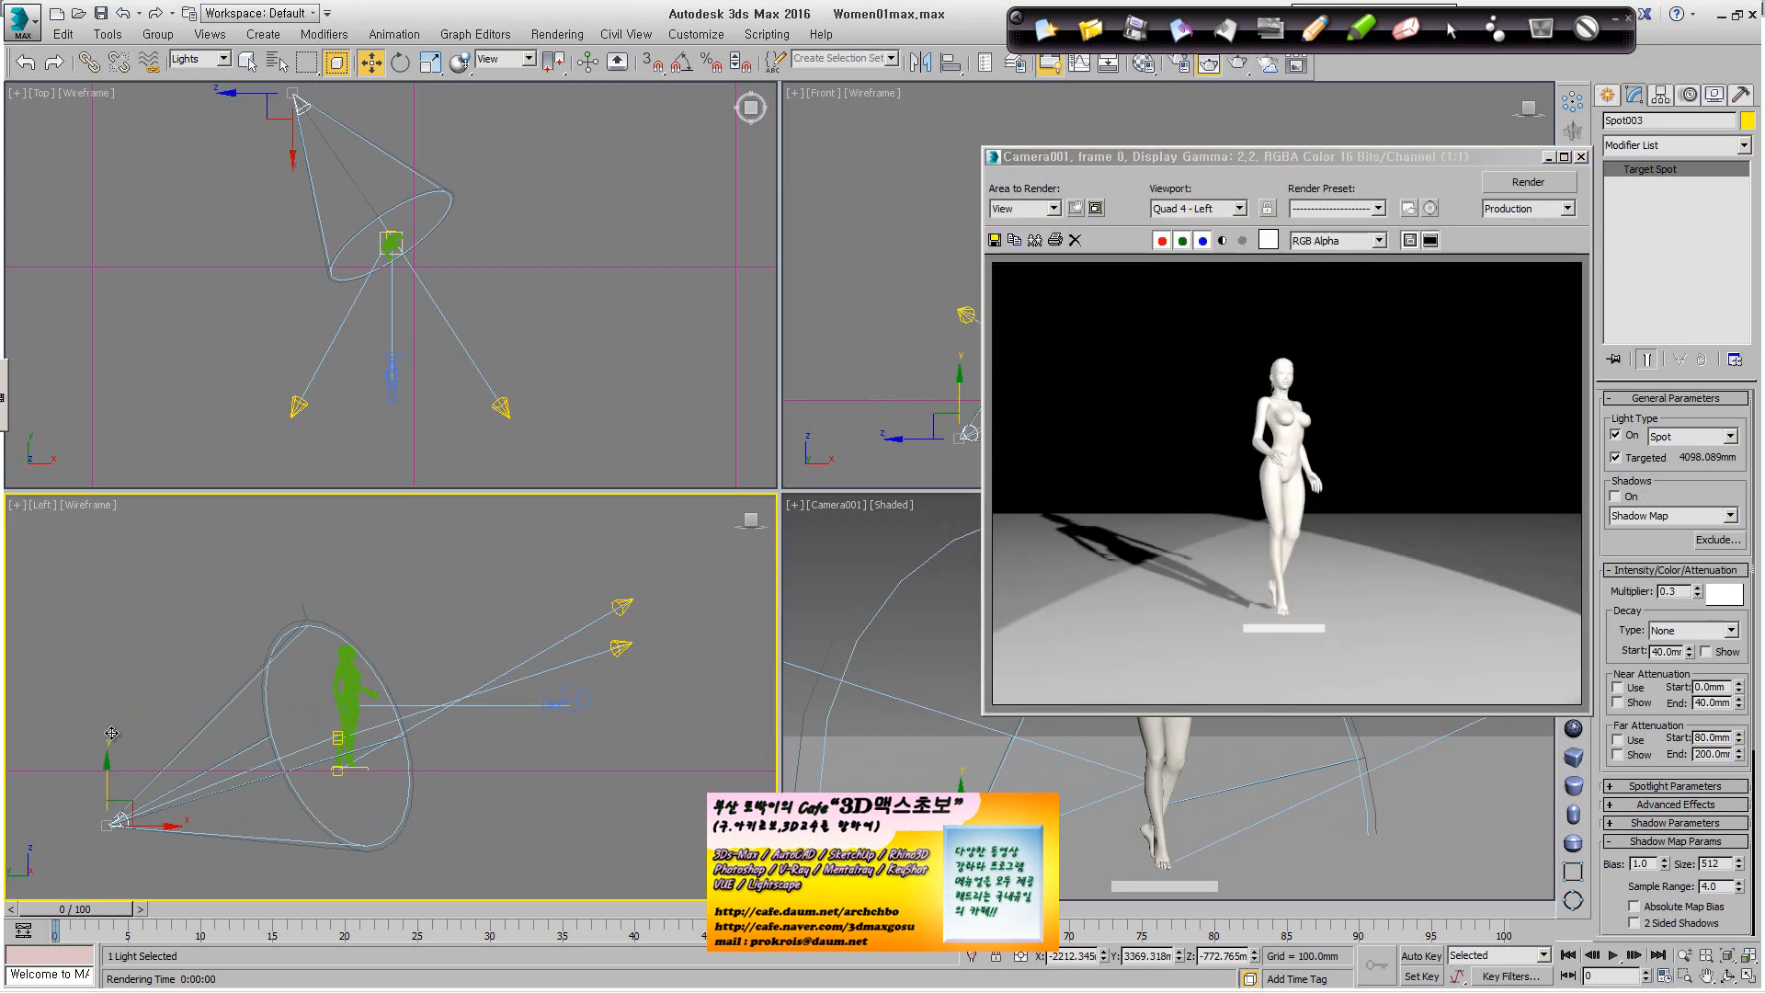
{"action": "left_click_drag", "start_coordinate": [109, 772], "coordinate": [108, 410]}
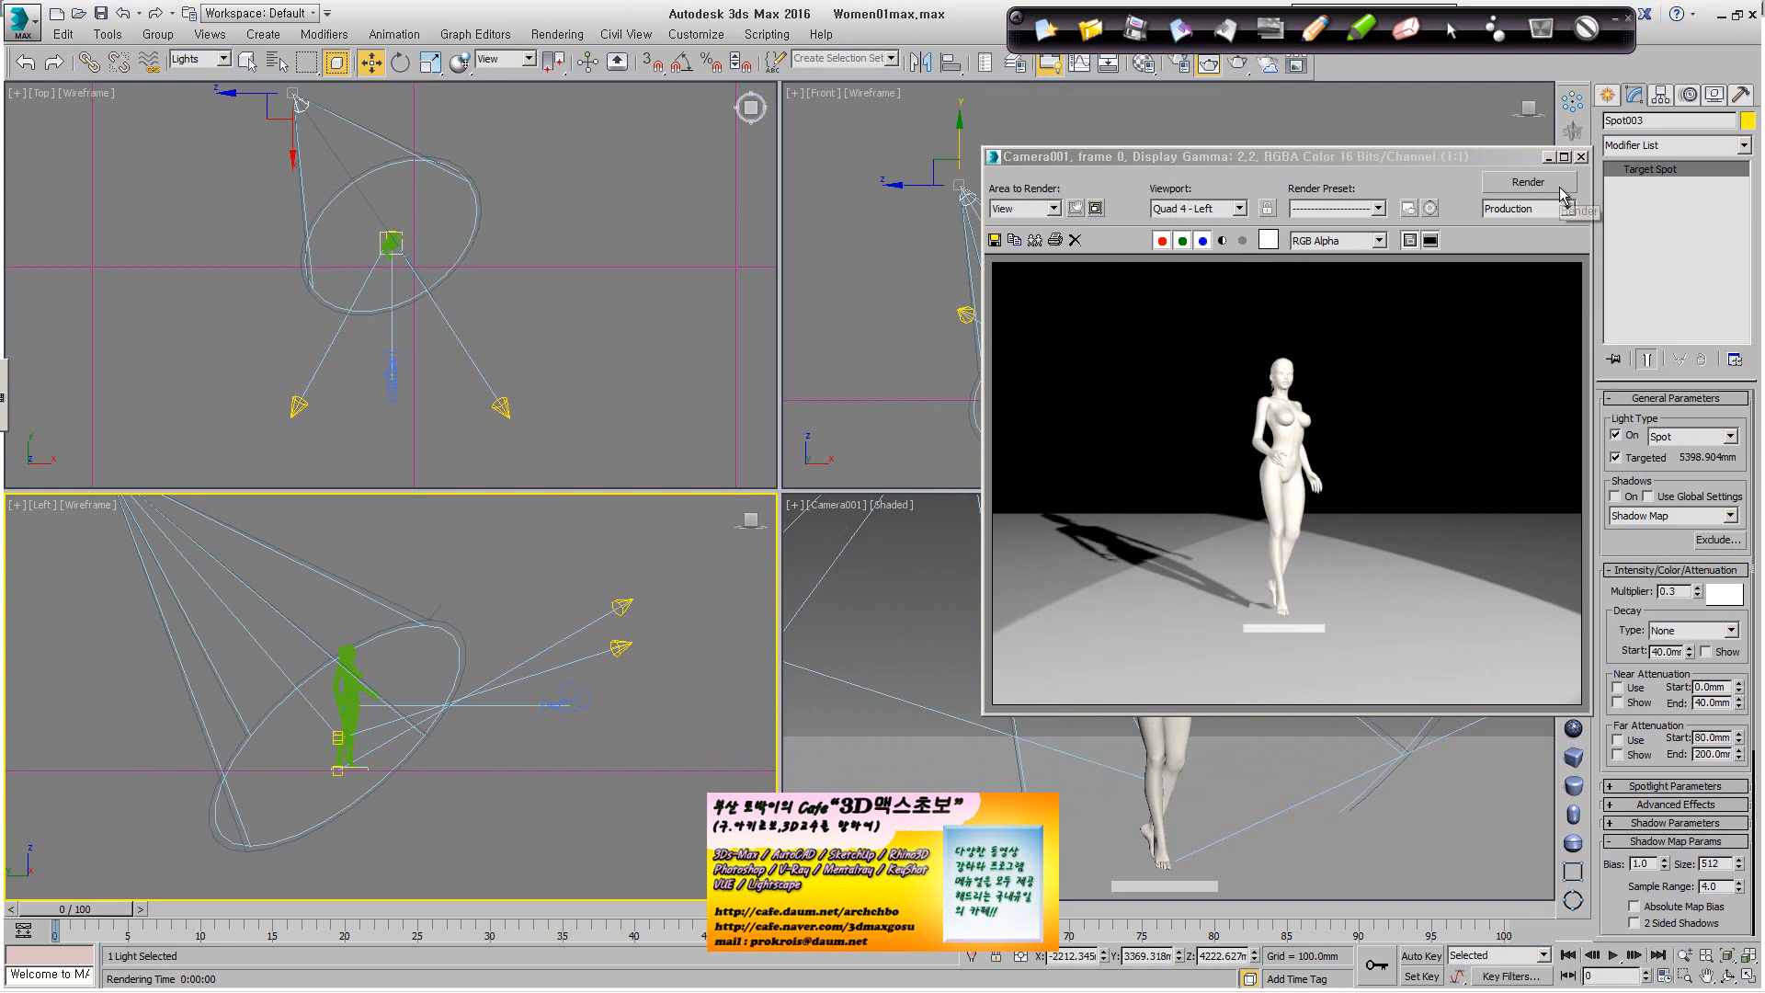
{"action": "right_click", "coordinate": [881, 593]}
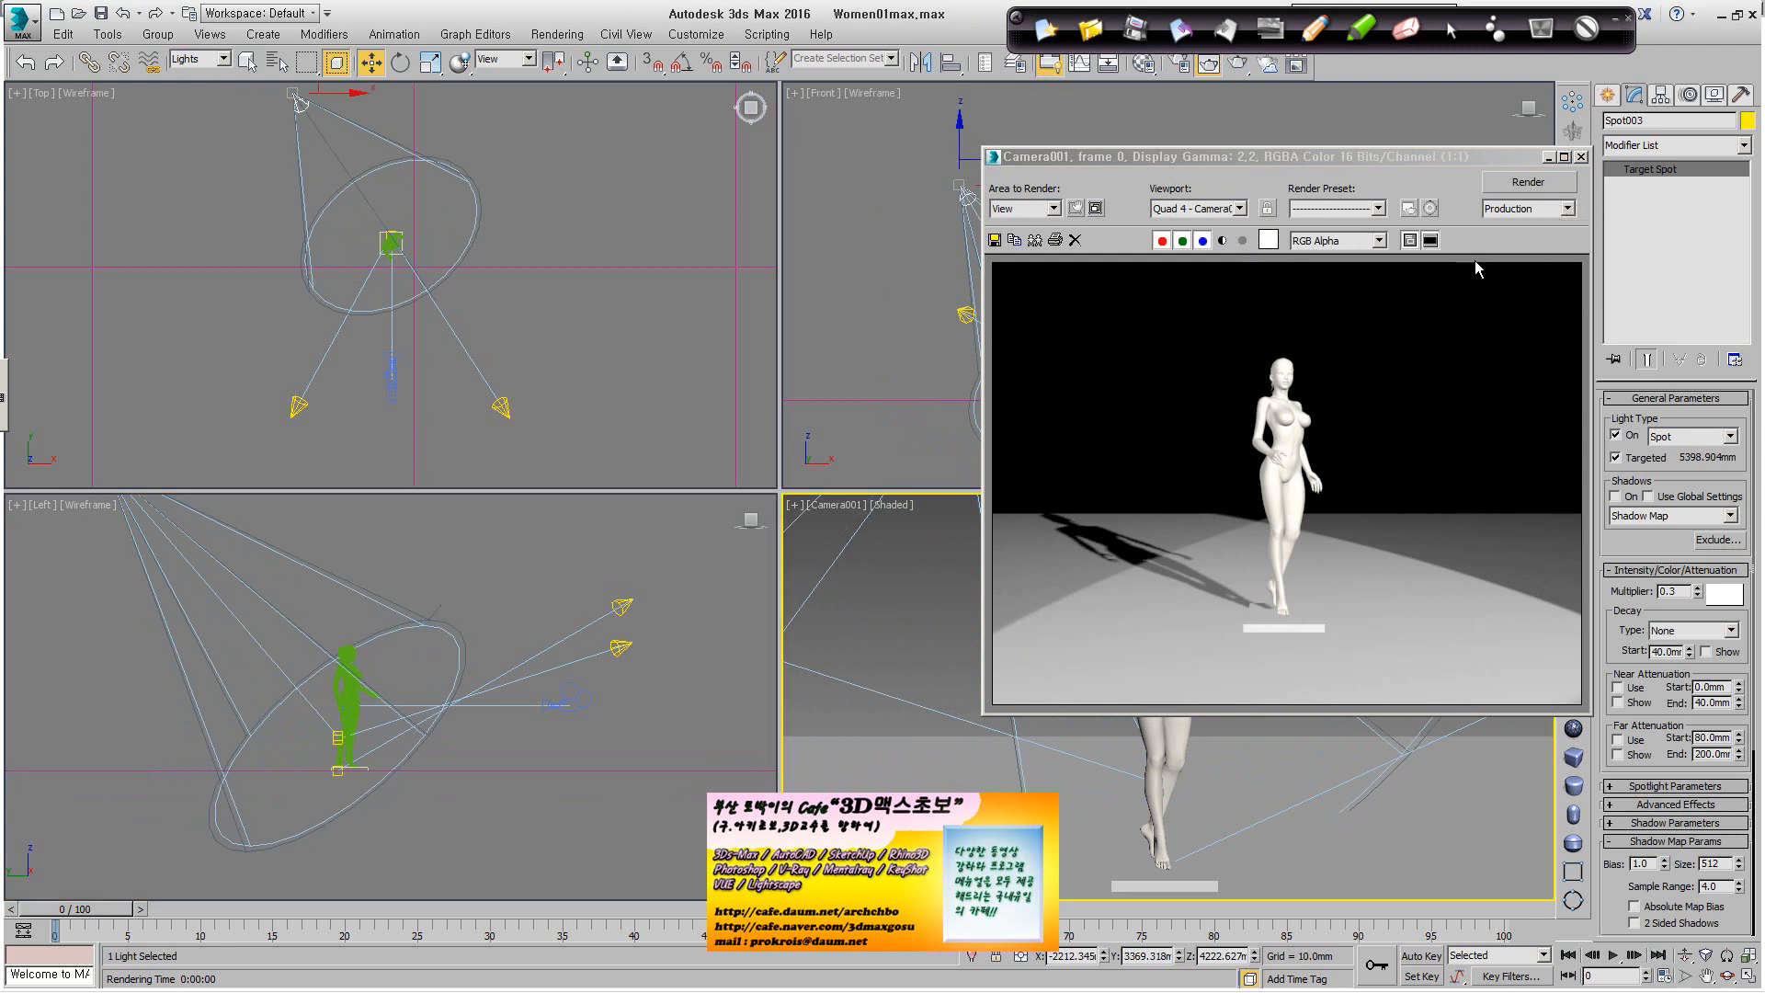
{"action": "left_click", "coordinate": [1536, 185]}
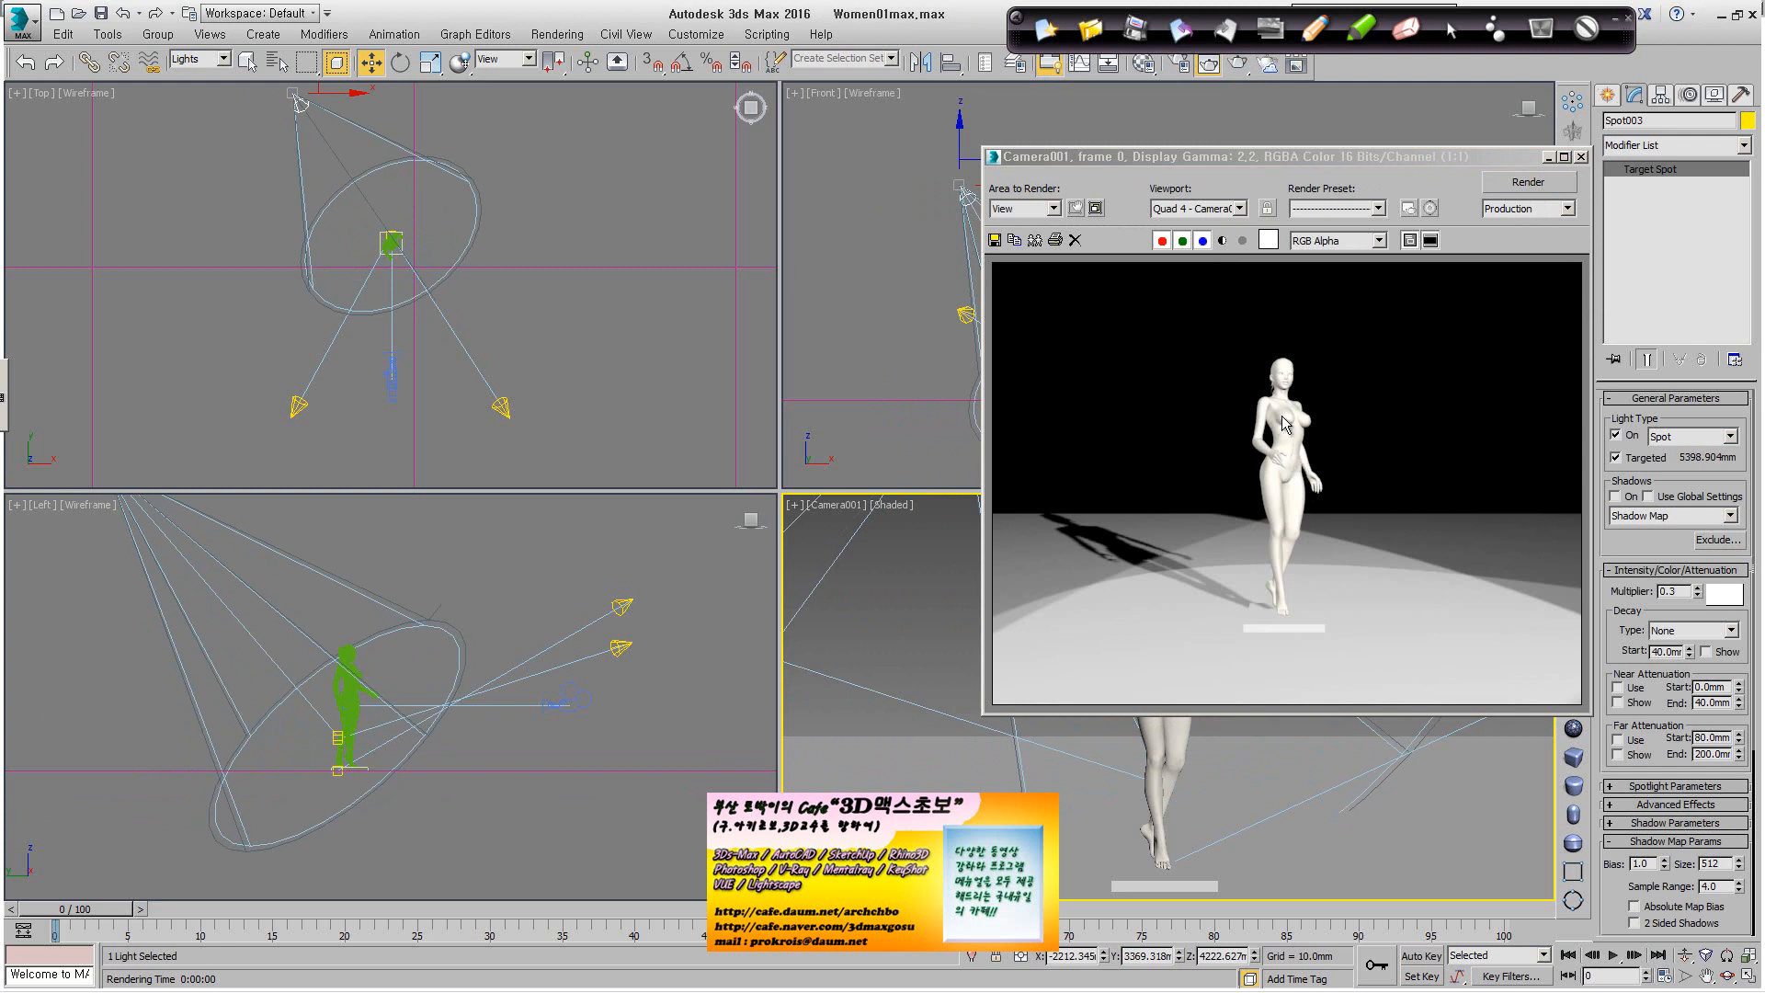
Enlarge the render window, zoom the rendered image to 2:1 and centre the figure to examine its lighting.
{"action": "left_click", "coordinate": [1298, 474]}
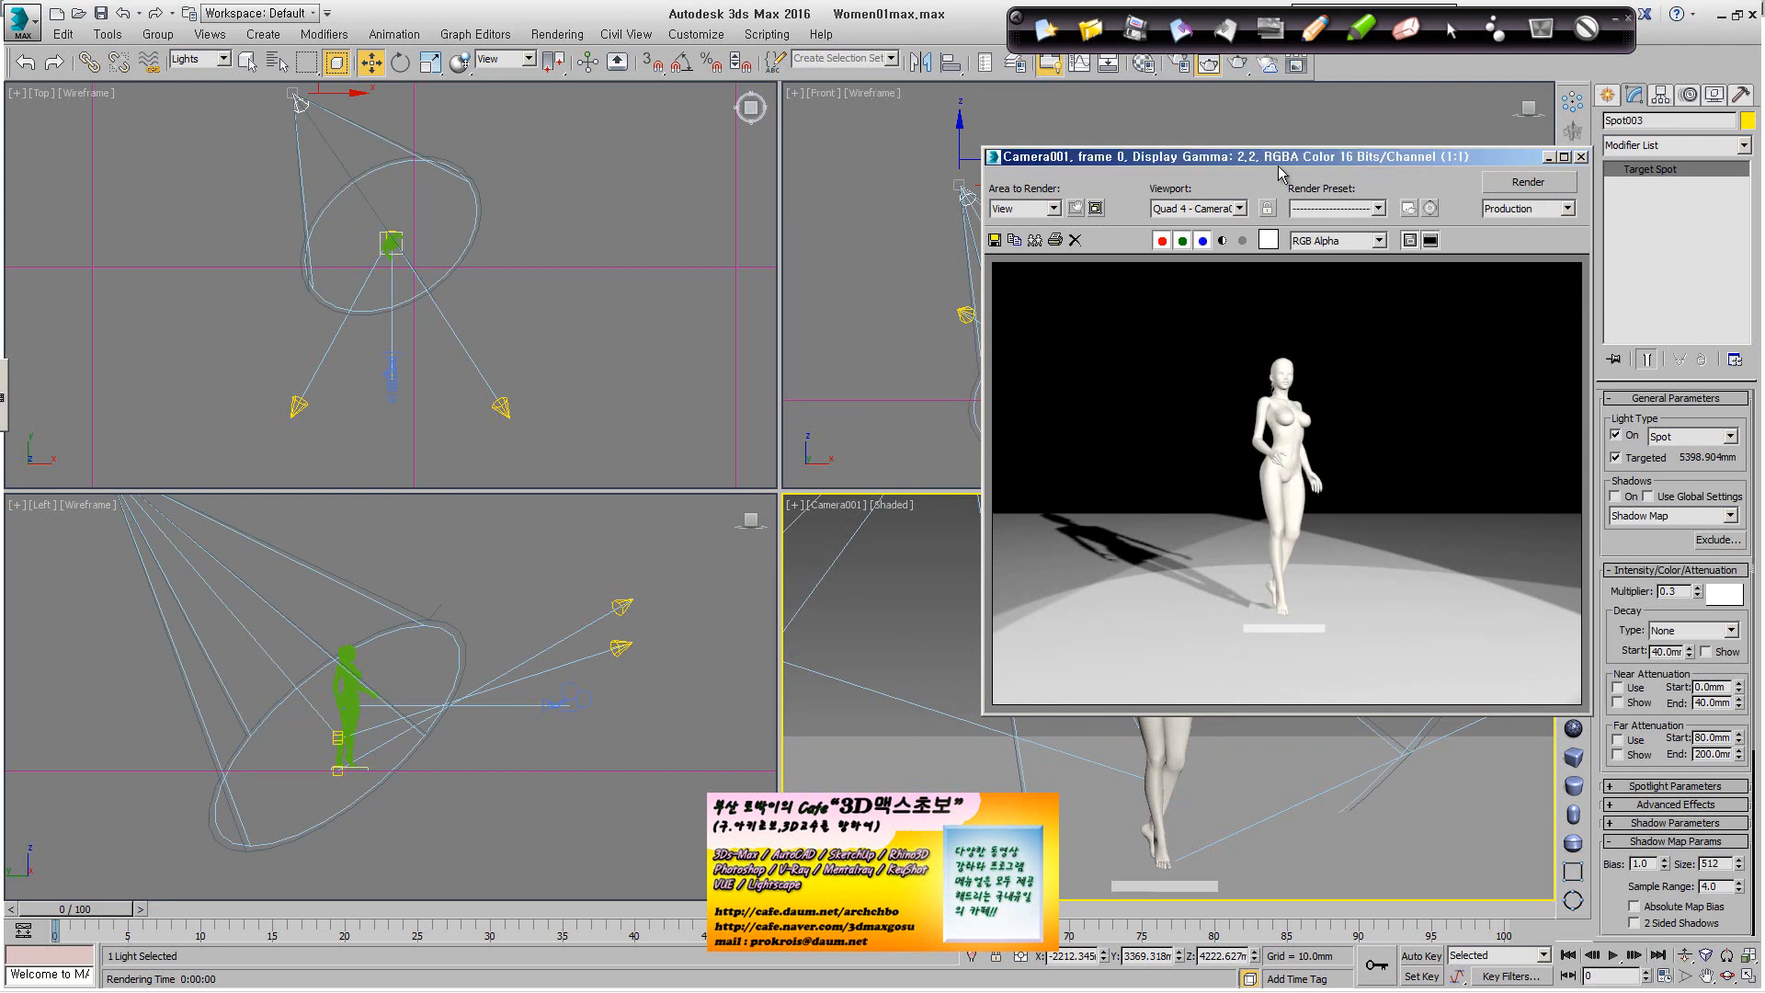
{"action": "left_click_drag", "start_coordinate": [1279, 163], "coordinate": [463, 144]}
{"action": "scroll", "coordinate": [460, 449], "scroll_direction": "up", "scroll_amount": 2}
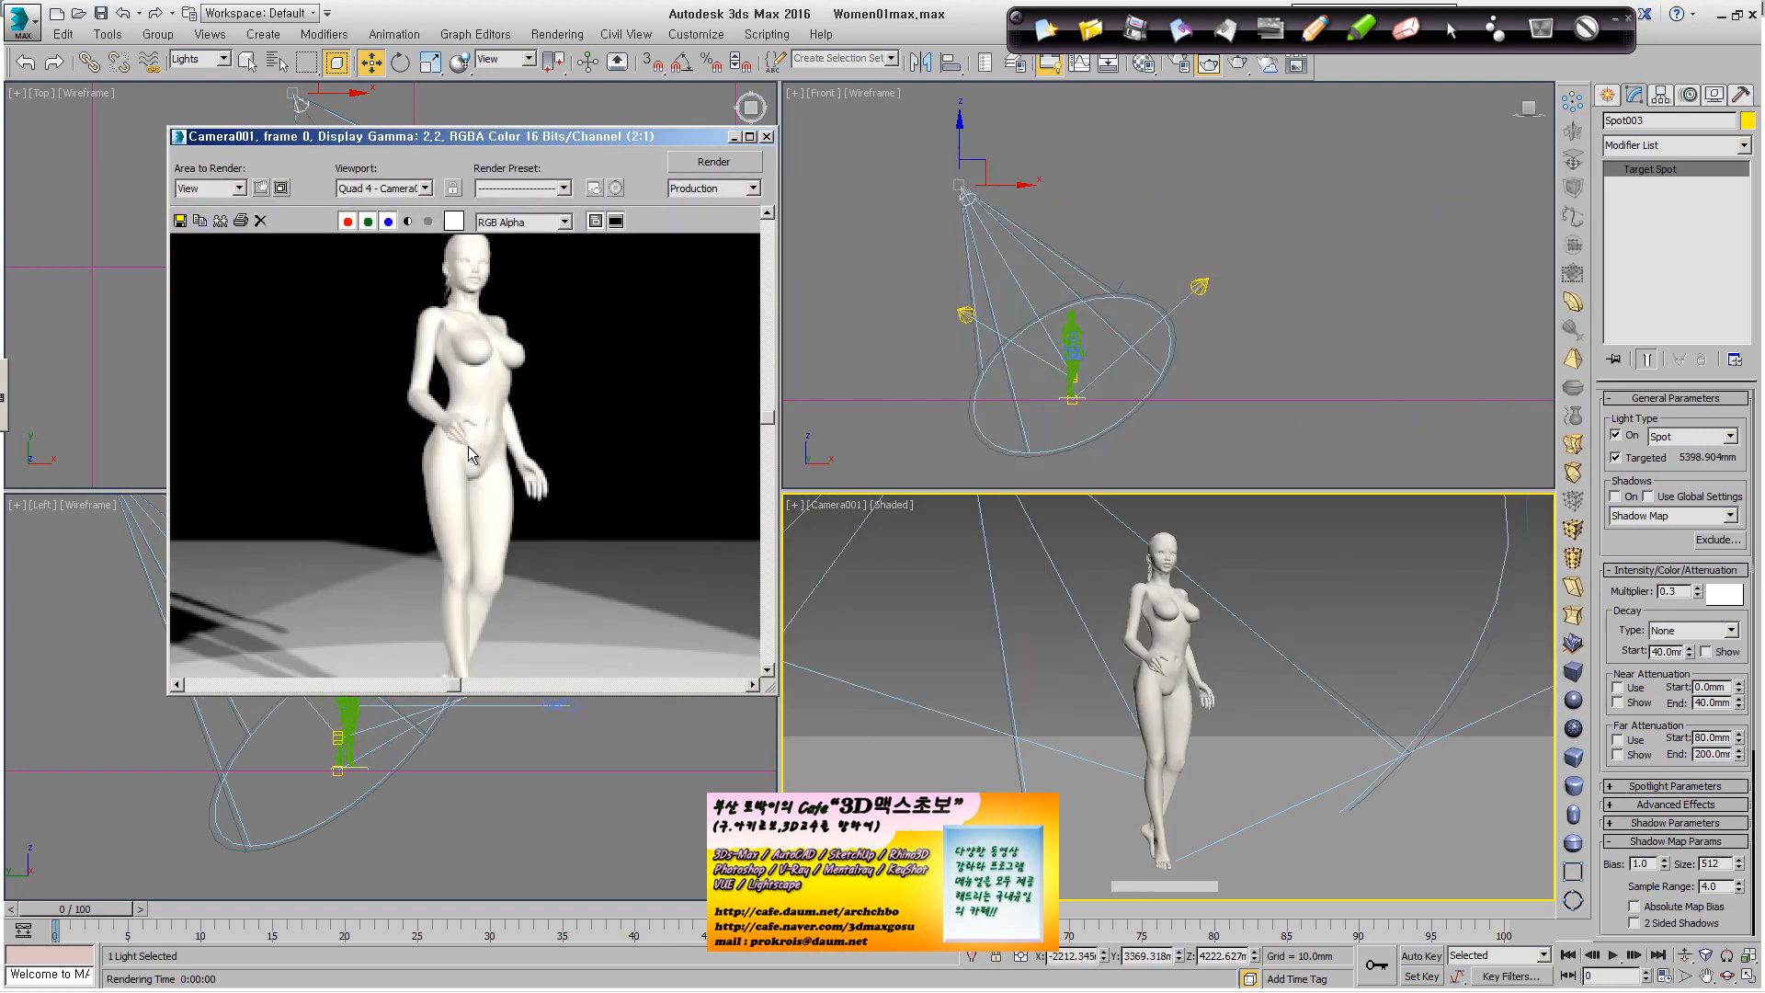
{"action": "mouse_move", "coordinate": [519, 425]}
{"action": "middle_mouse_down"}
{"action": "mouse_move", "coordinate": [535, 462]}
{"action": "mouse_move", "coordinate": [519, 445]}
{"action": "middle_mouse_up"}
{"action": "left_click_drag", "start_coordinate": [773, 696], "coordinate": [1150, 887]}
{"action": "middle_click_drag", "start_coordinate": [653, 596], "coordinate": [592, 527]}
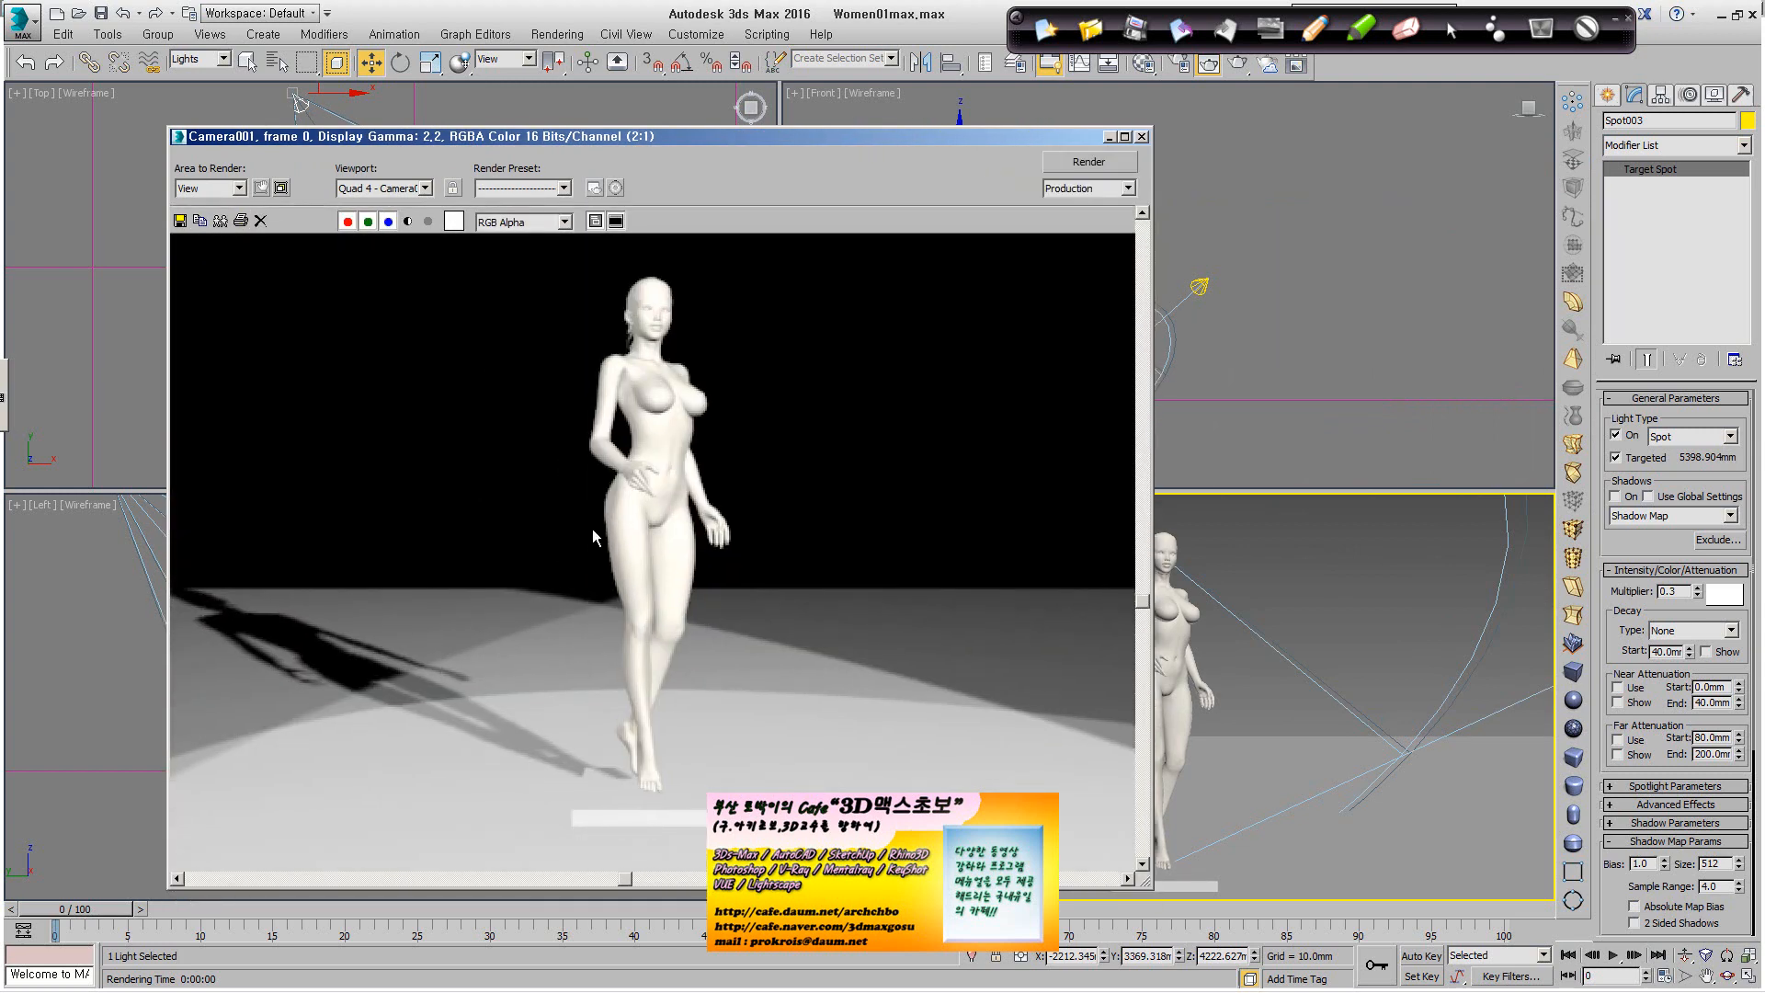
Set the annotation pen to orange, draw an arrow to the figure's thigh on the render and label it Key Light.
{"action": "left_click", "coordinate": [1317, 20]}
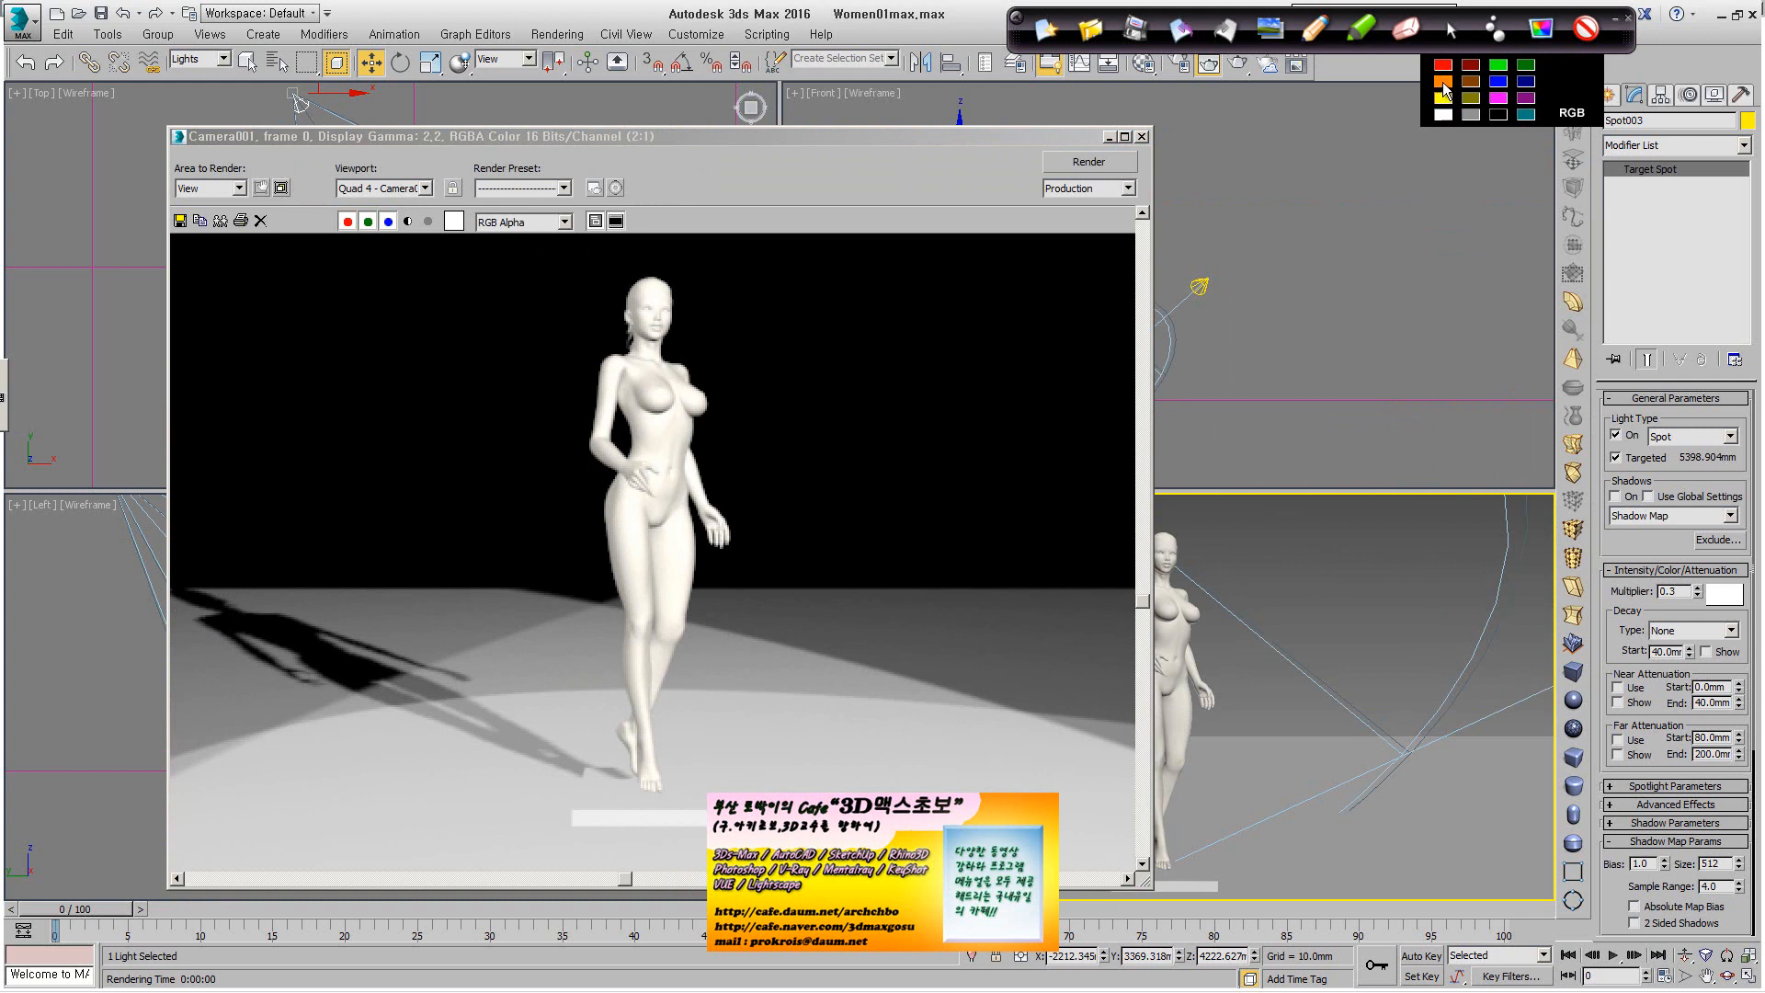
{"action": "left_click", "coordinate": [1443, 84]}
{"action": "mouse_move", "coordinate": [883, 653]}
{"action": "left_mouse_down"}
{"action": "mouse_move", "coordinate": [631, 519]}
{"action": "mouse_move", "coordinate": [668, 561]}
{"action": "left_mouse_up"}
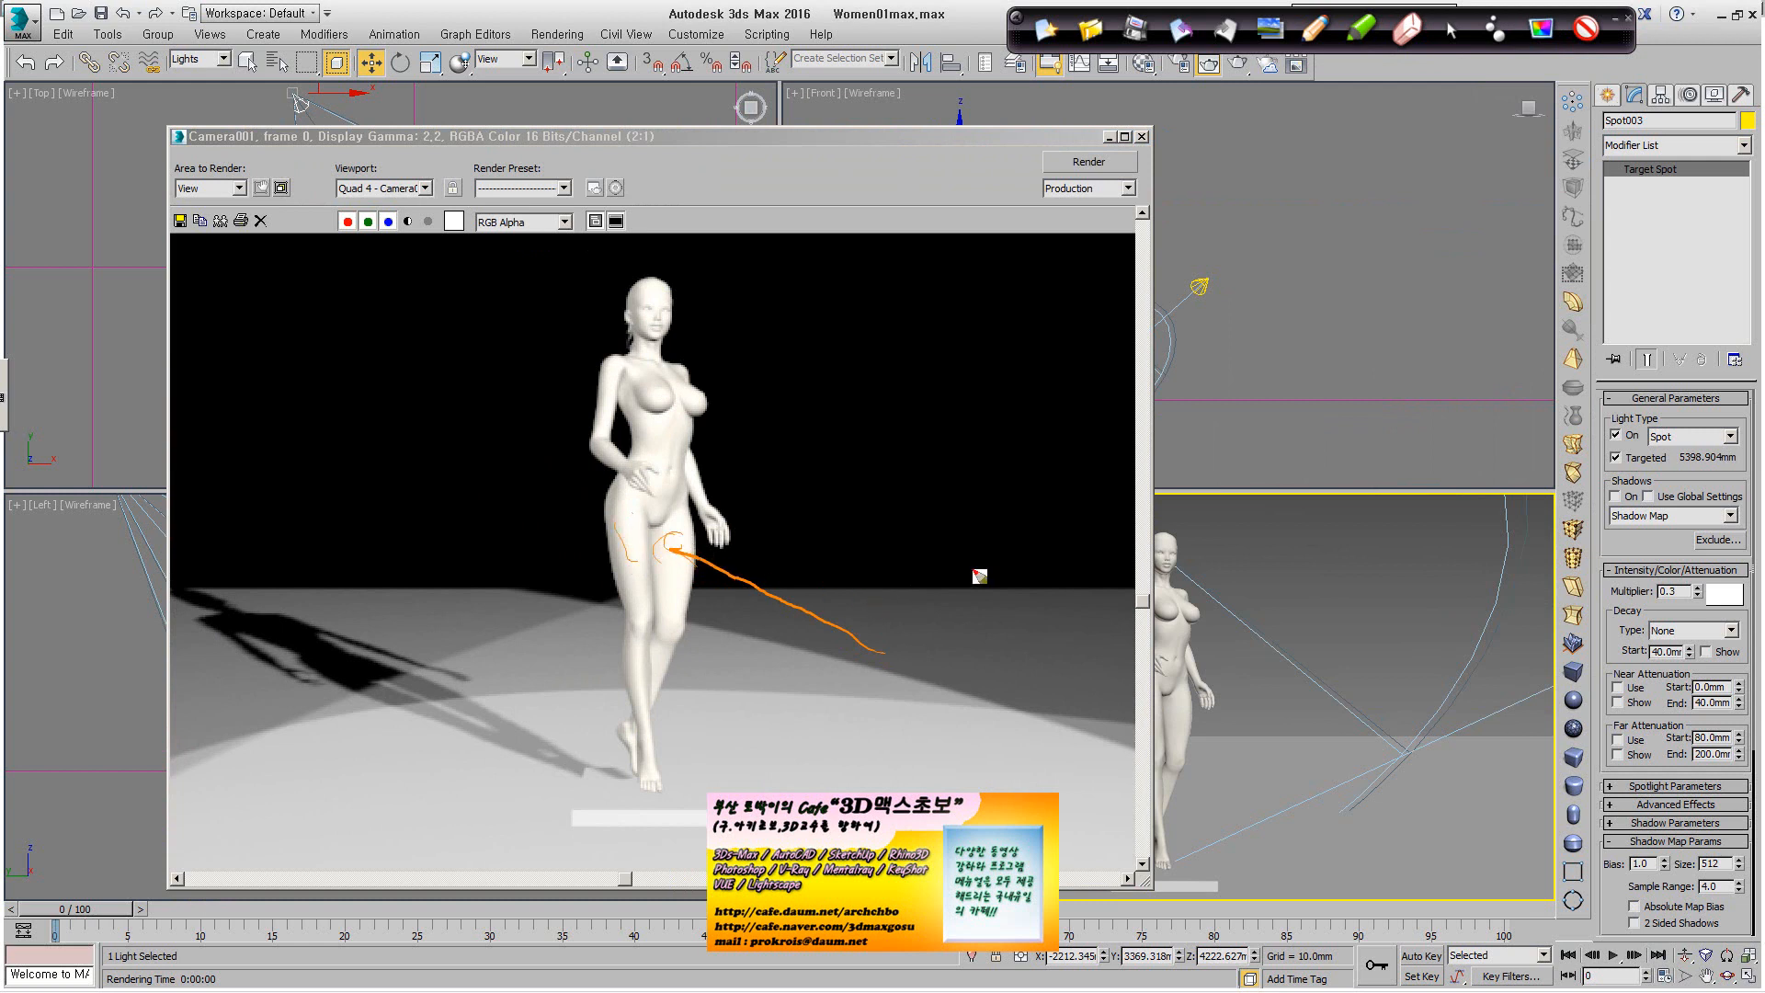
{"action": "mouse_move", "coordinate": [875, 610]}
{"action": "left_mouse_down"}
{"action": "mouse_move", "coordinate": [887, 675]}
{"action": "mouse_move", "coordinate": [999, 586]}
{"action": "mouse_move", "coordinate": [1056, 611]}
{"action": "mouse_move", "coordinate": [1100, 603]}
{"action": "mouse_move", "coordinate": [1118, 573]}
{"action": "mouse_move", "coordinate": [1123, 602]}
{"action": "left_mouse_up"}
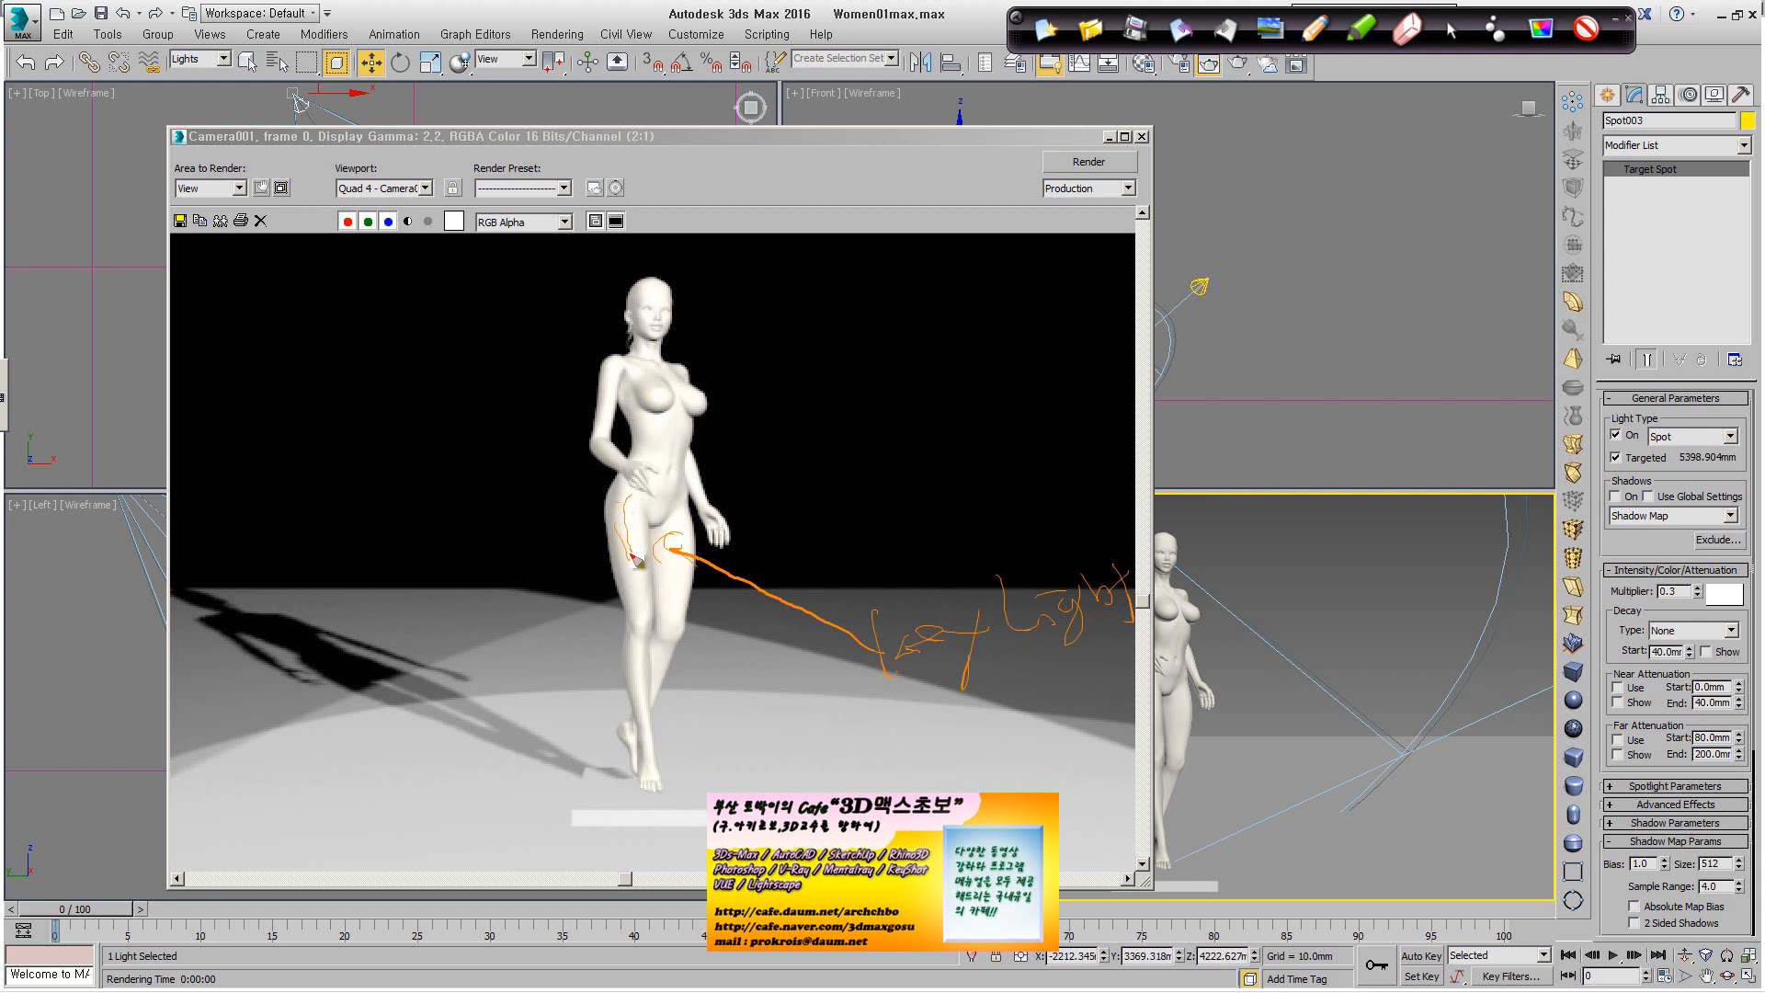
Mark the outer edge of the other thigh, draw an arrow to the lower leg and write Key Light beneath it.
{"action": "mouse_move", "coordinate": [634, 560]}
{"action": "left_mouse_down"}
{"action": "mouse_move", "coordinate": [616, 524]}
{"action": "mouse_move", "coordinate": [626, 486]}
{"action": "left_mouse_up"}
{"action": "mouse_move", "coordinate": [619, 645]}
{"action": "left_mouse_down"}
{"action": "mouse_move", "coordinate": [626, 633]}
{"action": "mouse_move", "coordinate": [592, 734]}
{"action": "mouse_move", "coordinate": [414, 815]}
{"action": "mouse_move", "coordinate": [461, 836]}
{"action": "mouse_move", "coordinate": [474, 885]}
{"action": "left_mouse_up"}
{"action": "mouse_move", "coordinate": [510, 793]}
{"action": "left_mouse_down"}
{"action": "mouse_move", "coordinate": [543, 816]}
{"action": "mouse_move", "coordinate": [621, 801]}
{"action": "left_mouse_up"}
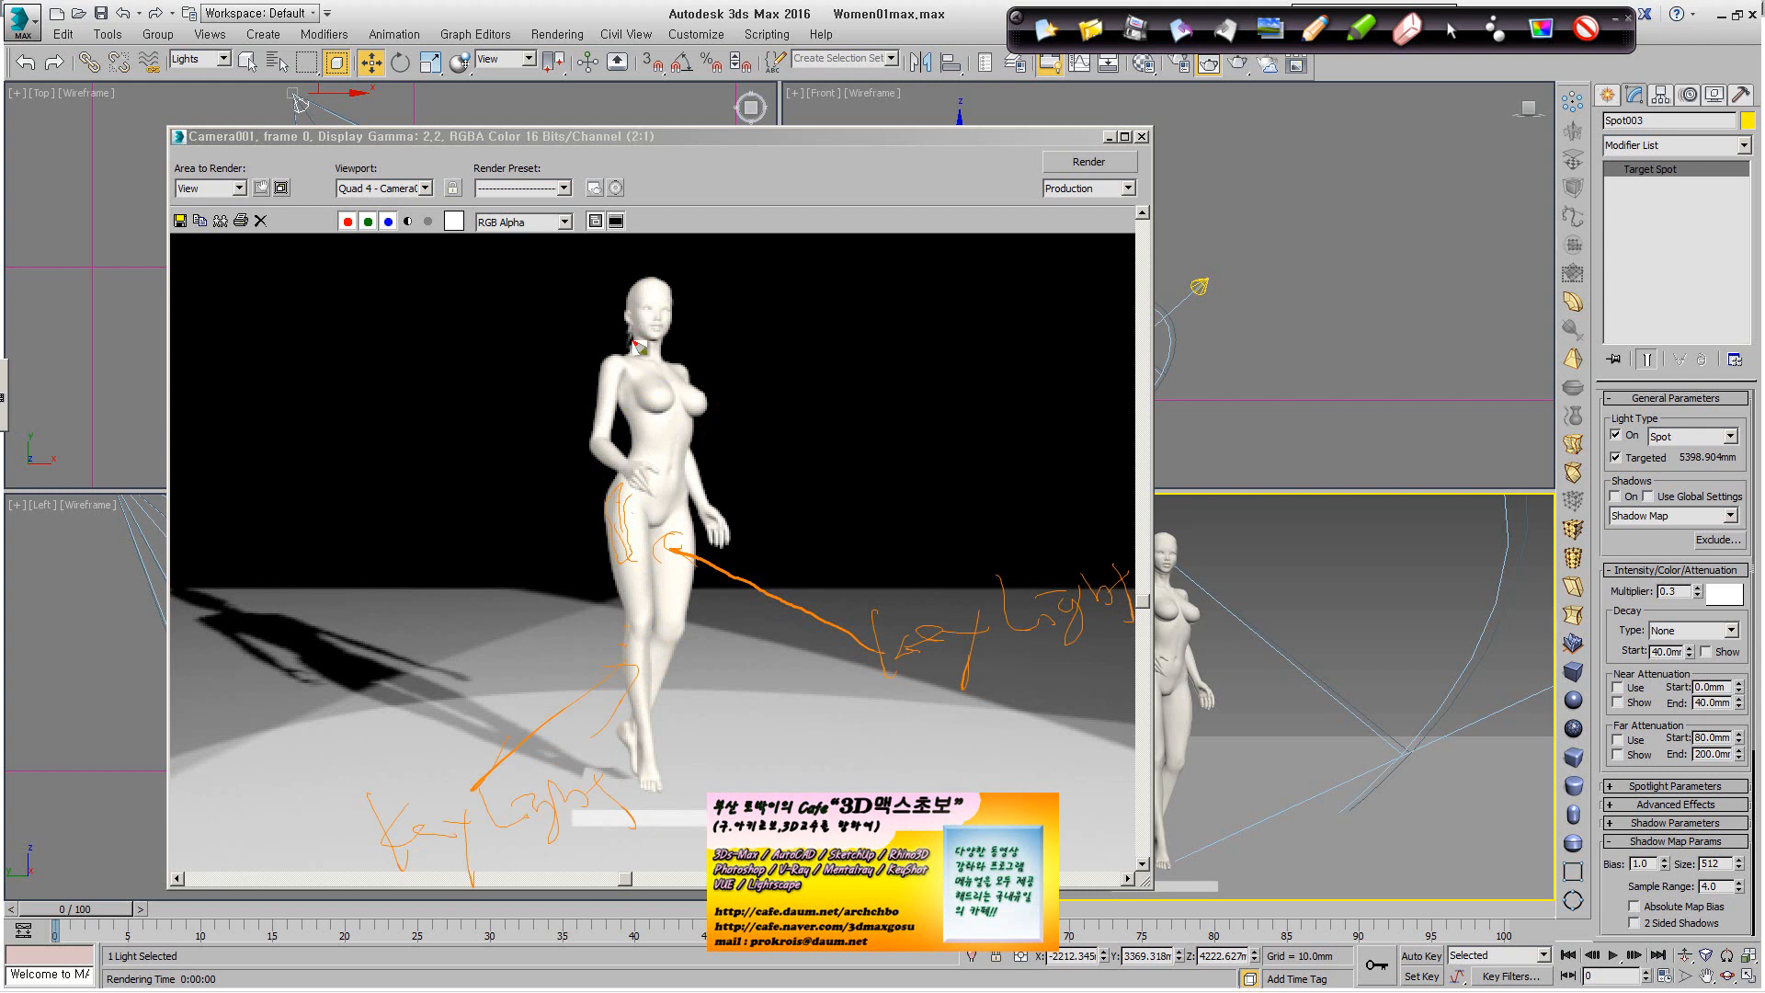
Draw an arrow to the figure's neck, label it Back Light above the head and add strokes beside the opposite shoulder.
{"action": "left_click_drag", "start_coordinate": [559, 309], "coordinate": [635, 348]}
{"action": "mouse_move", "coordinate": [483, 276]}
{"action": "left_mouse_down"}
{"action": "mouse_move", "coordinate": [515, 303]}
{"action": "mouse_move", "coordinate": [554, 304]}
{"action": "mouse_move", "coordinate": [698, 230]}
{"action": "mouse_move", "coordinate": [753, 268]}
{"action": "mouse_move", "coordinate": [846, 265]}
{"action": "left_mouse_up"}
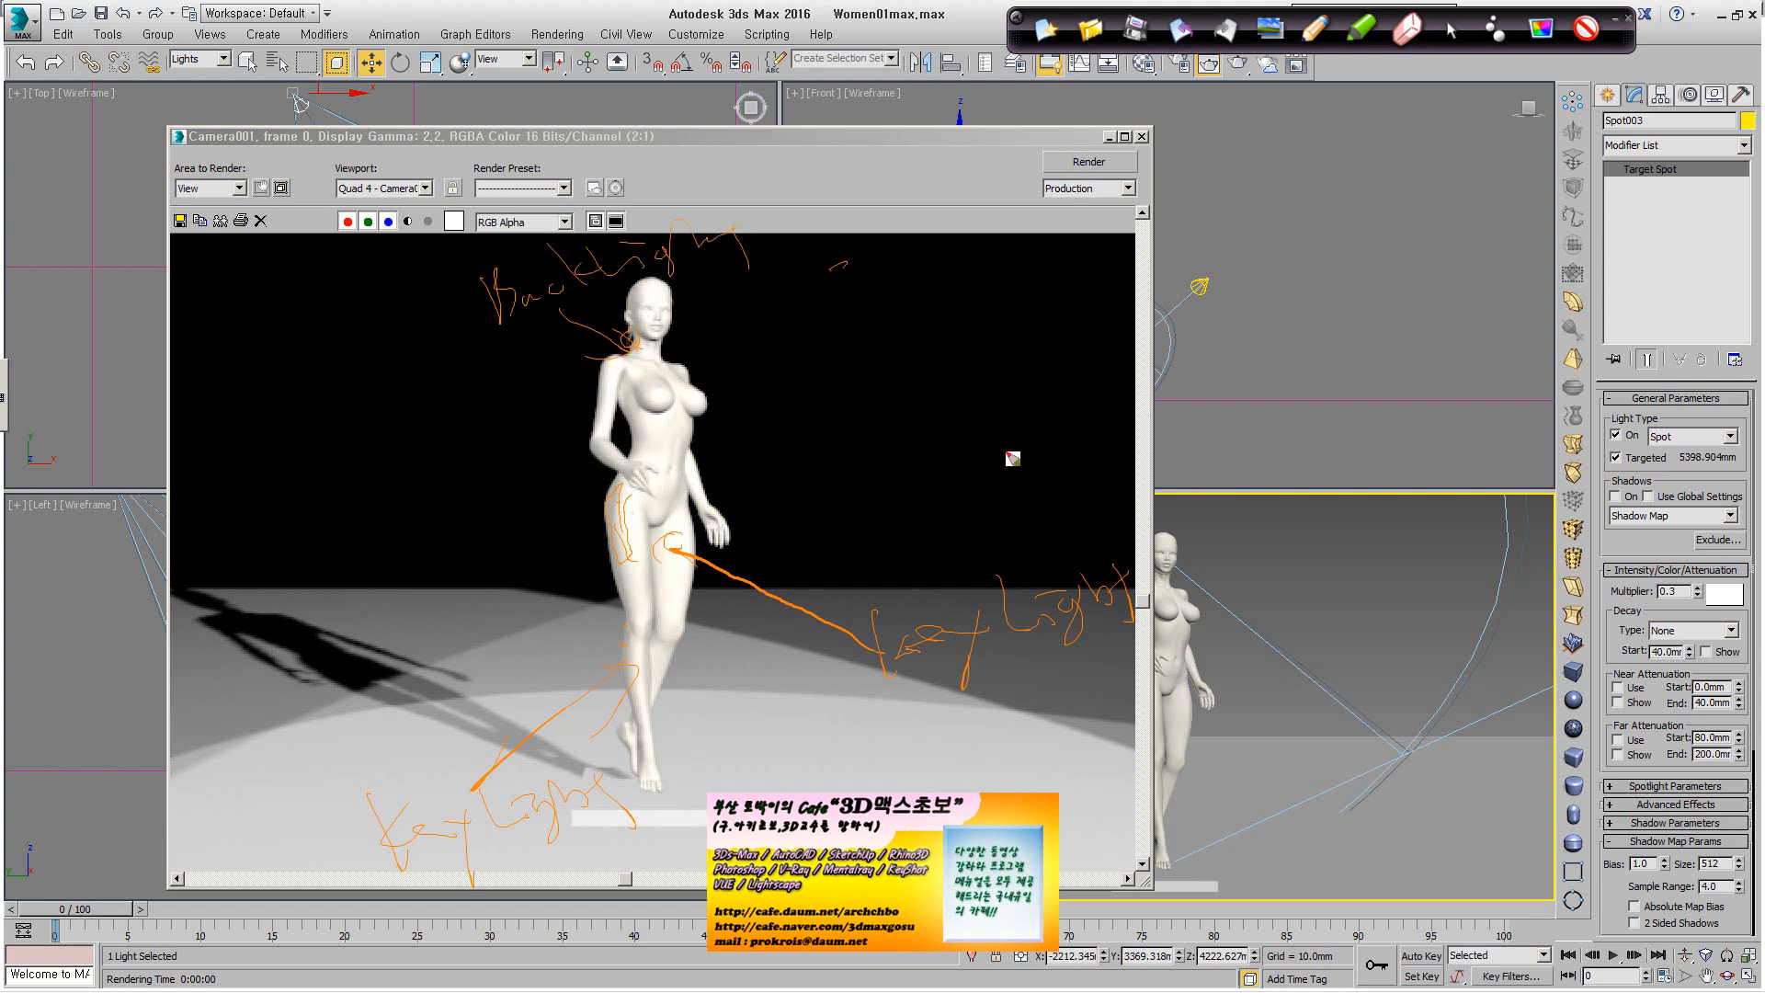
{"action": "left_click_drag", "start_coordinate": [689, 376], "coordinate": [784, 269]}
{"action": "left_click_drag", "start_coordinate": [704, 315], "coordinate": [719, 322]}
{"action": "left_click_drag", "start_coordinate": [790, 387], "coordinate": [798, 387]}
Stop annotating, close the render window and clear the orange annotations from the viewports.
{"action": "left_click", "coordinate": [1450, 32]}
{"action": "left_click", "coordinate": [1142, 138]}
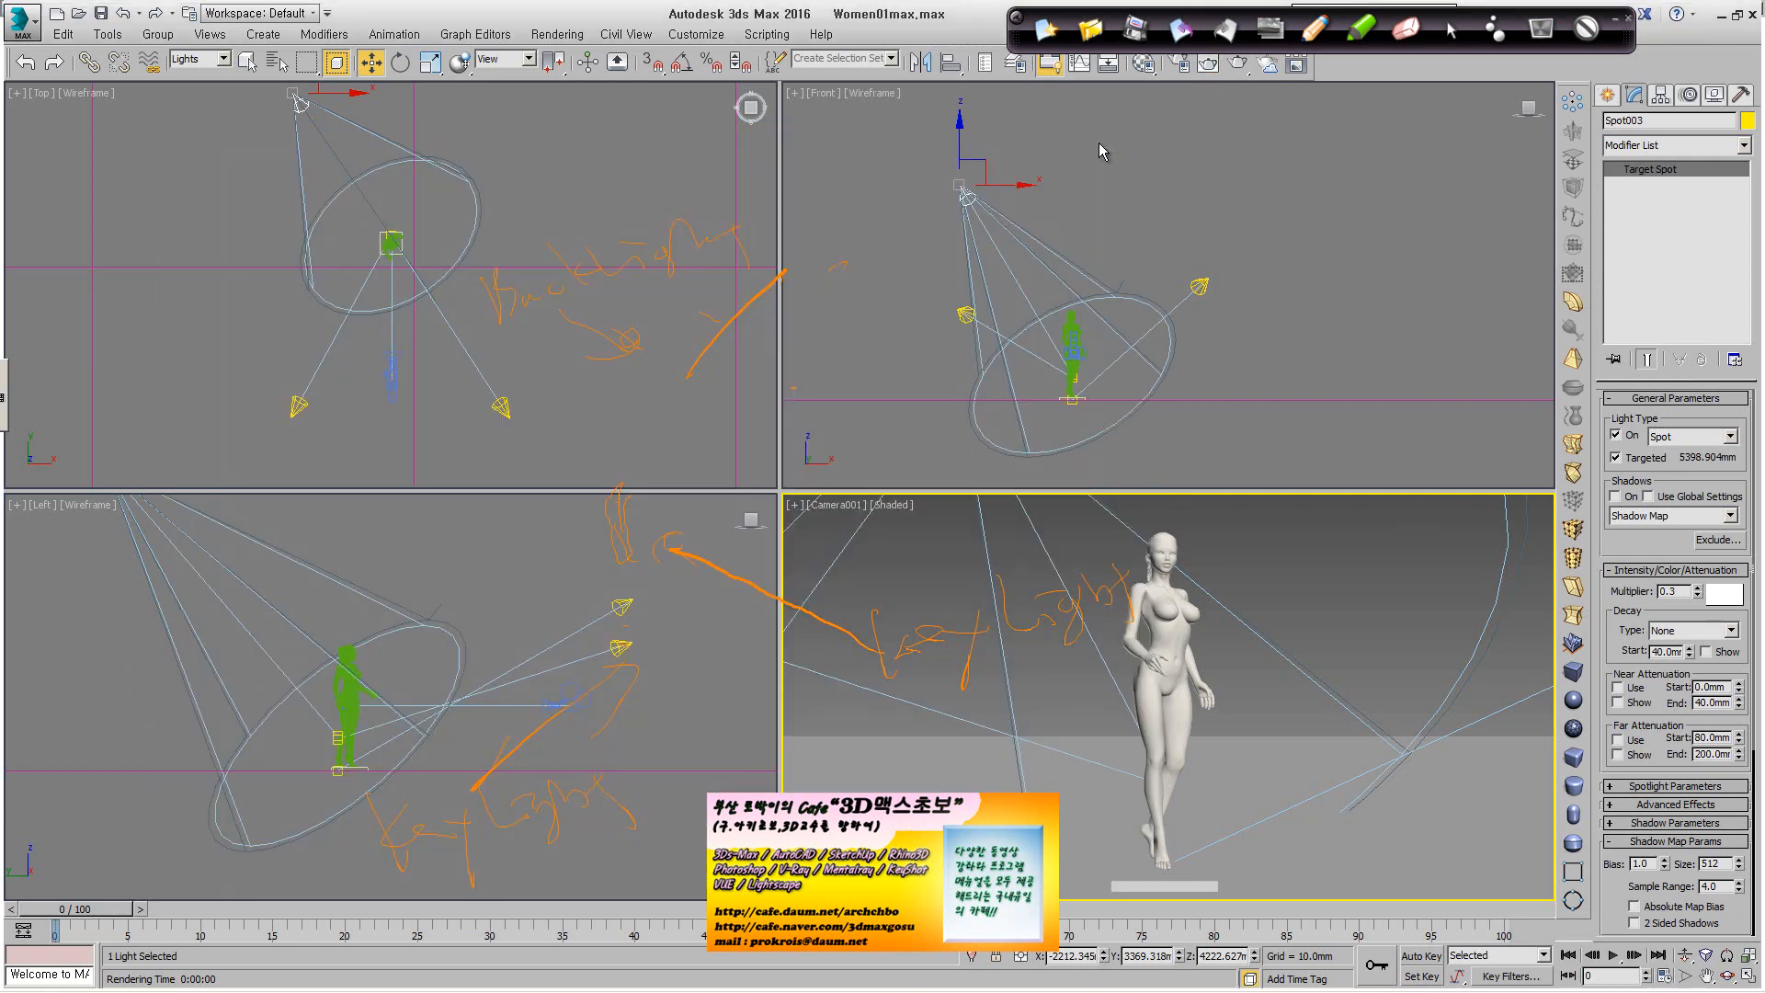
{"action": "left_click", "coordinate": [1049, 34]}
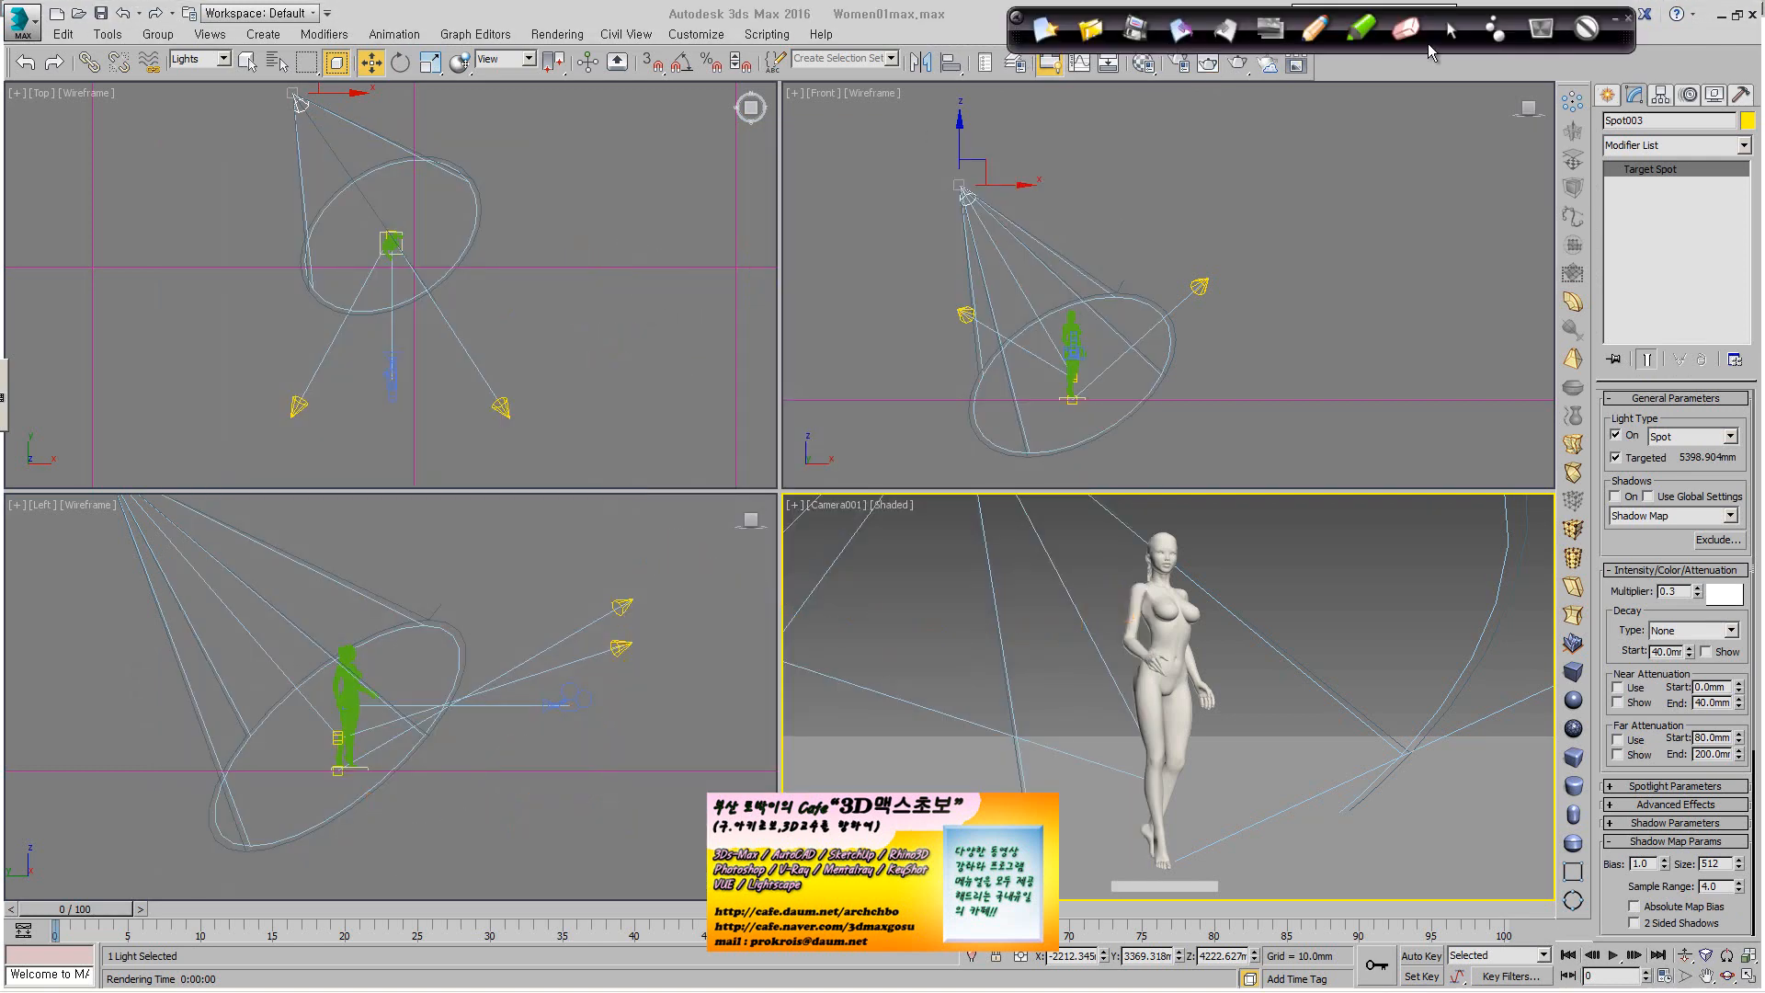
{"action": "left_click", "coordinate": [1460, 37]}
Turn off the fill light and the back light, selecting each in the Top view.
{"action": "middle_click", "coordinate": [529, 236]}
{"action": "scroll", "coordinate": [417, 235], "scroll_direction": "down", "scroll_amount": 5}
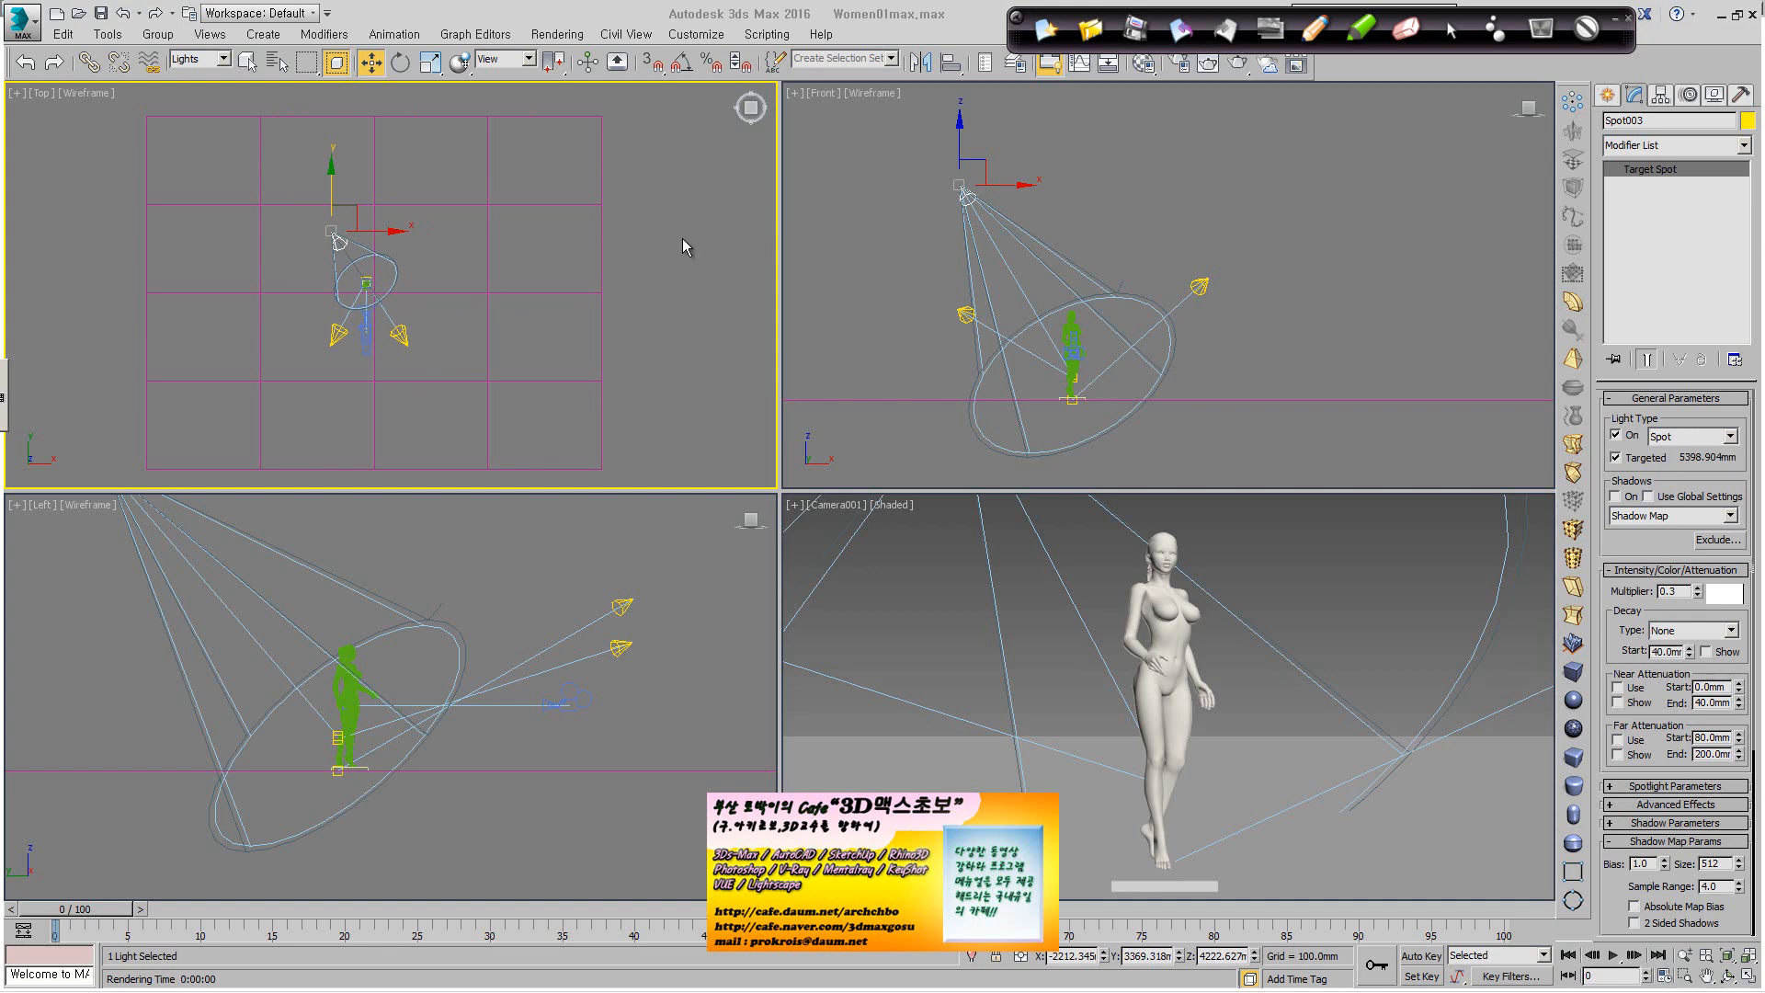
{"action": "left_click", "coordinate": [339, 334]}
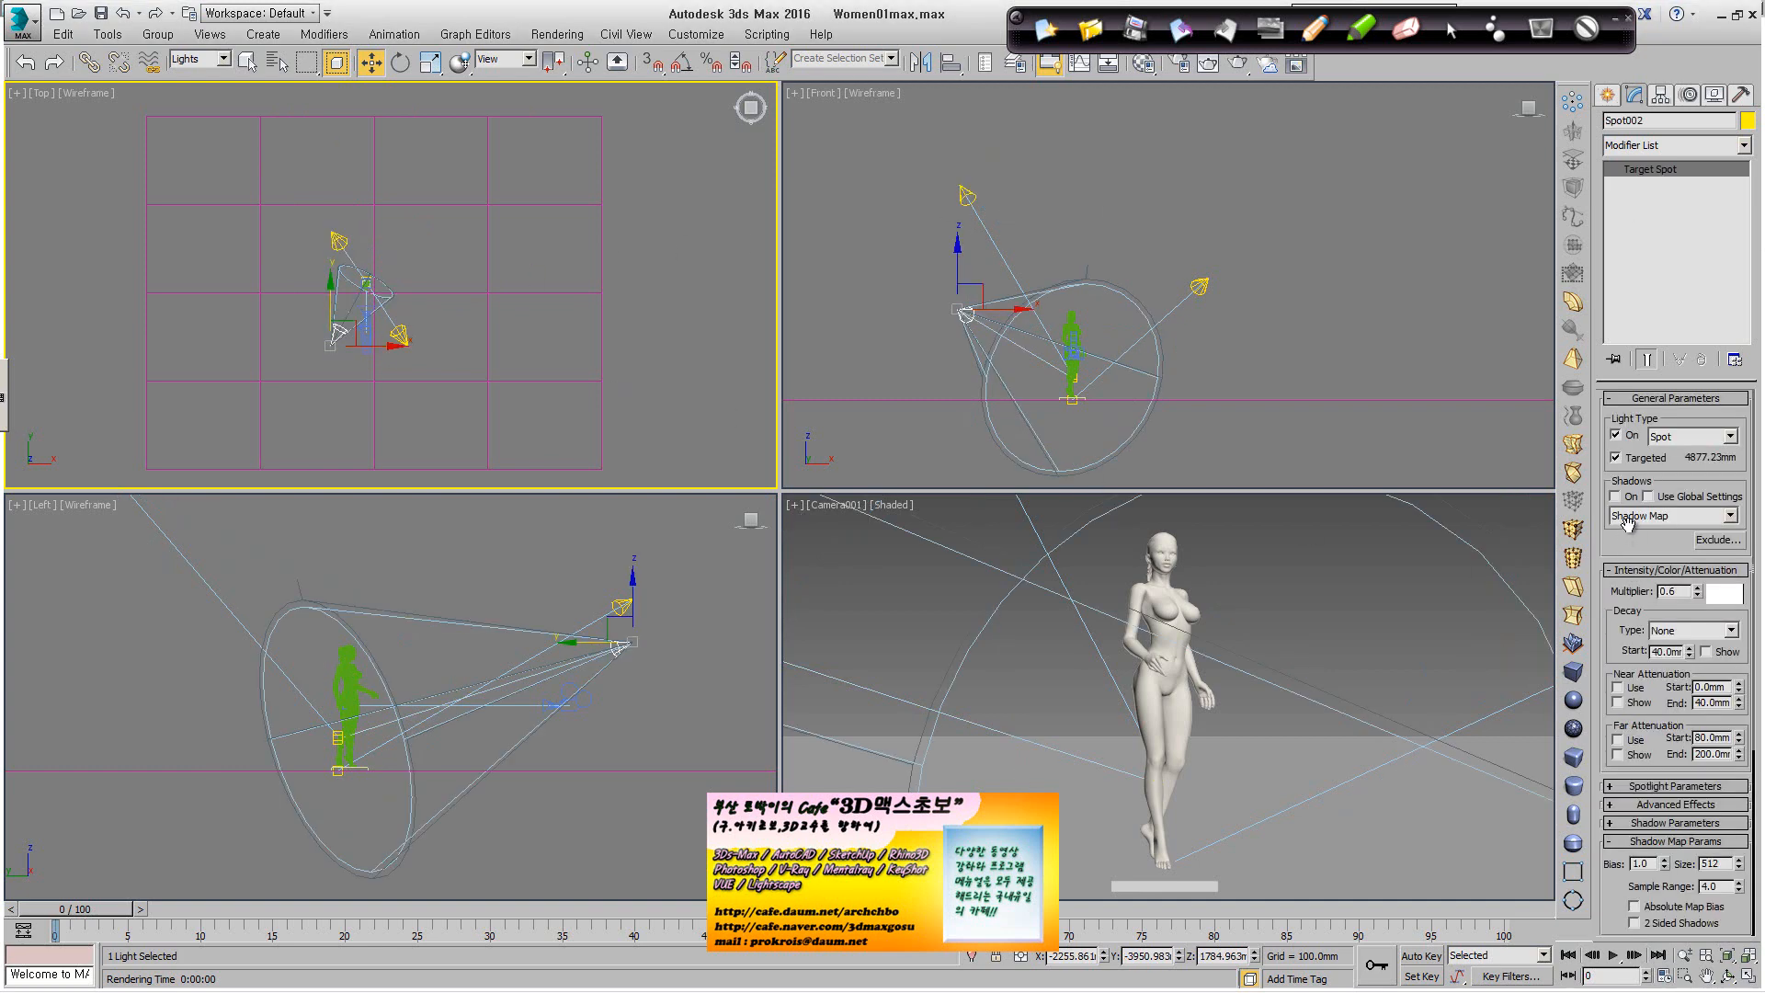
{"action": "left_click", "coordinate": [1615, 435]}
{"action": "left_click", "coordinate": [340, 242]}
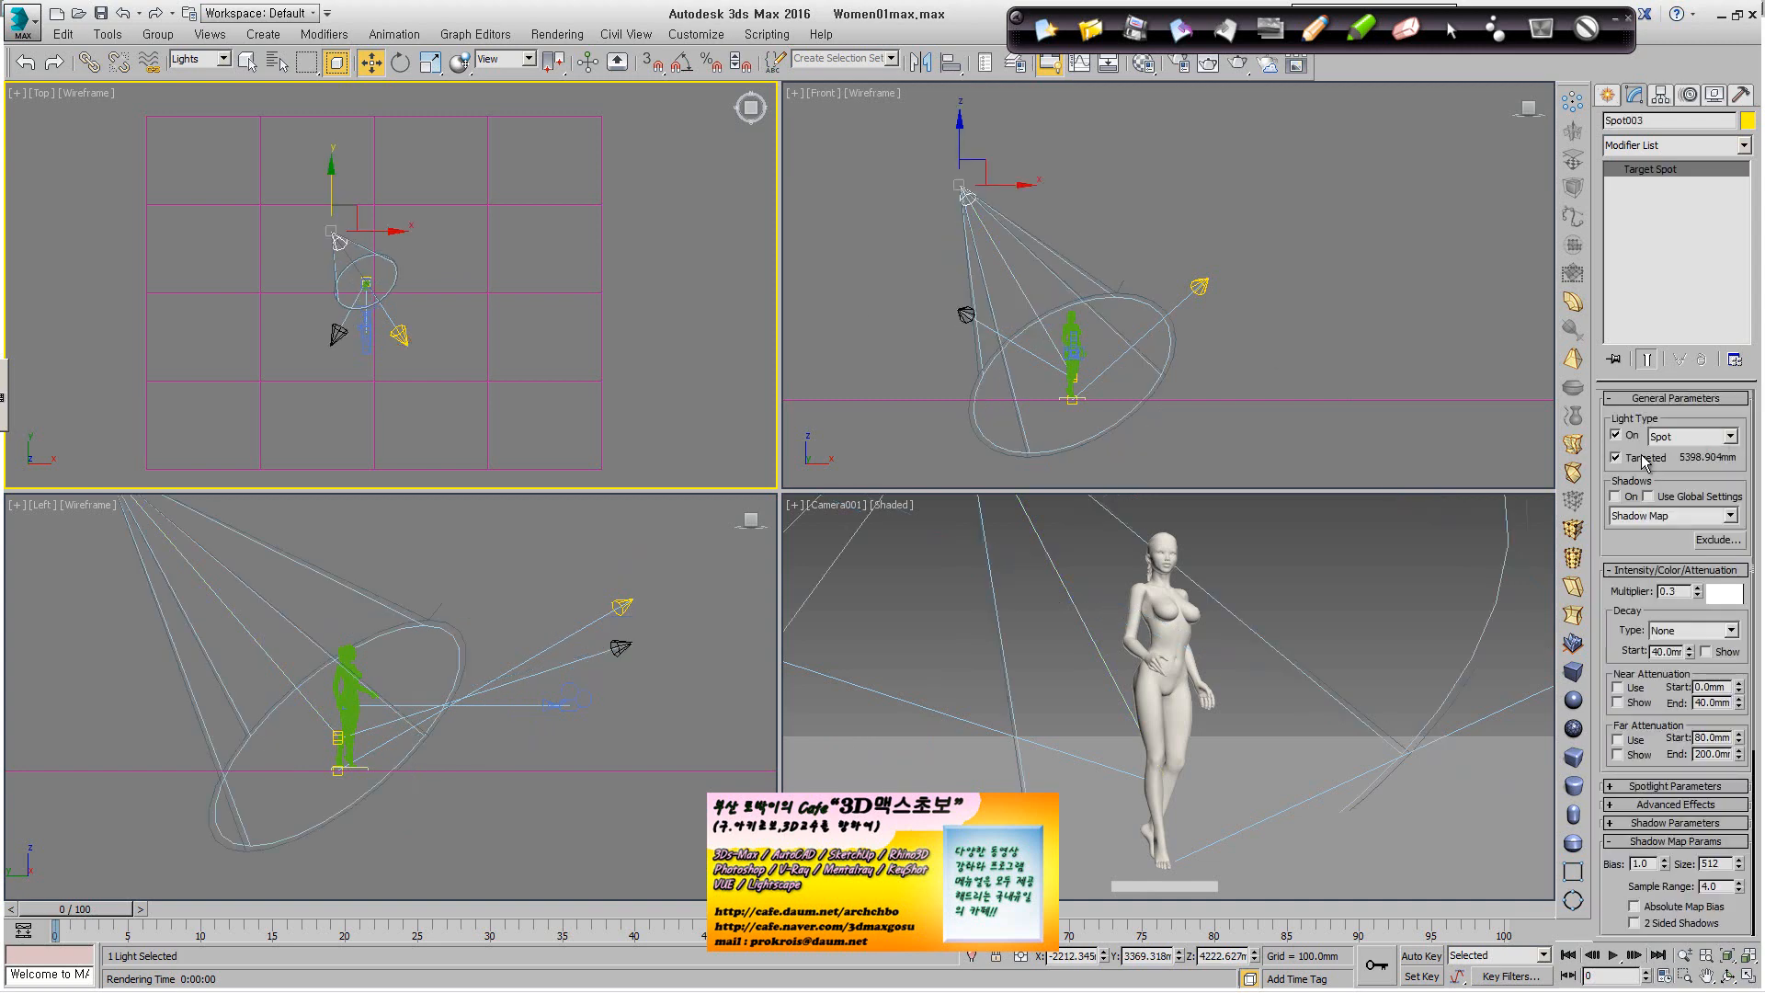
{"action": "left_click", "coordinate": [1616, 435]}
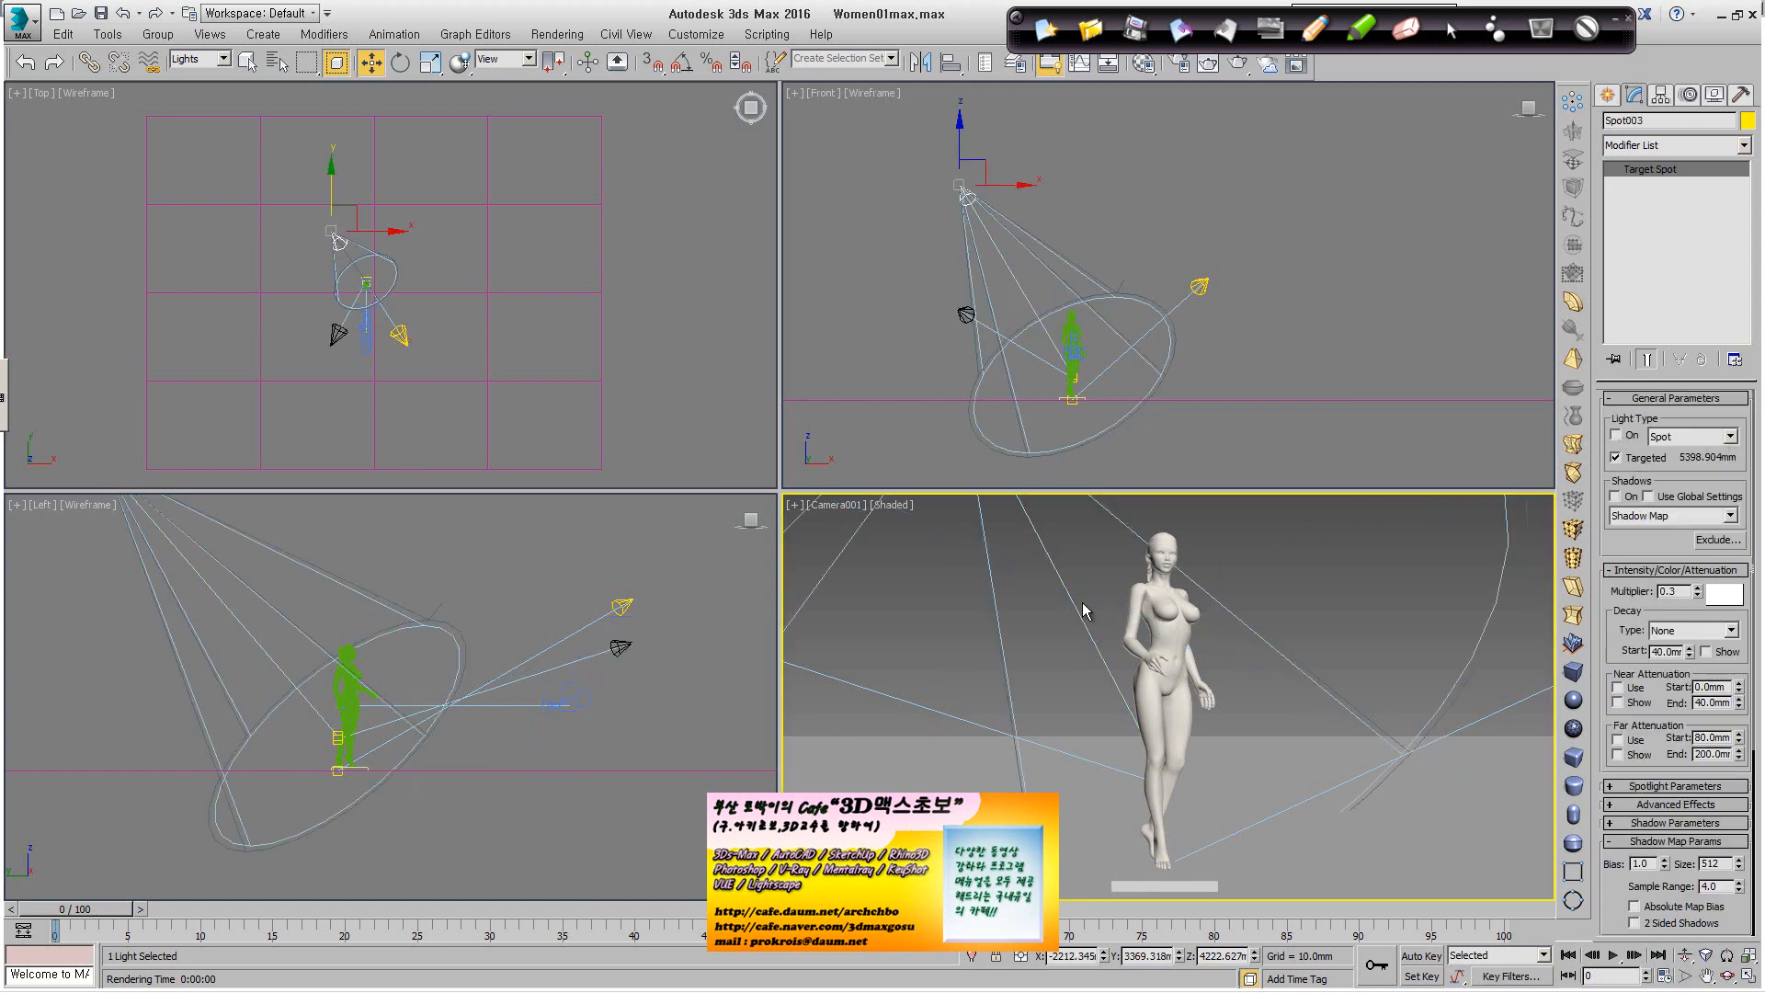
Select the key light in the Top view and render the camera view with the other two lights off.
{"action": "left_click", "coordinate": [397, 334]}
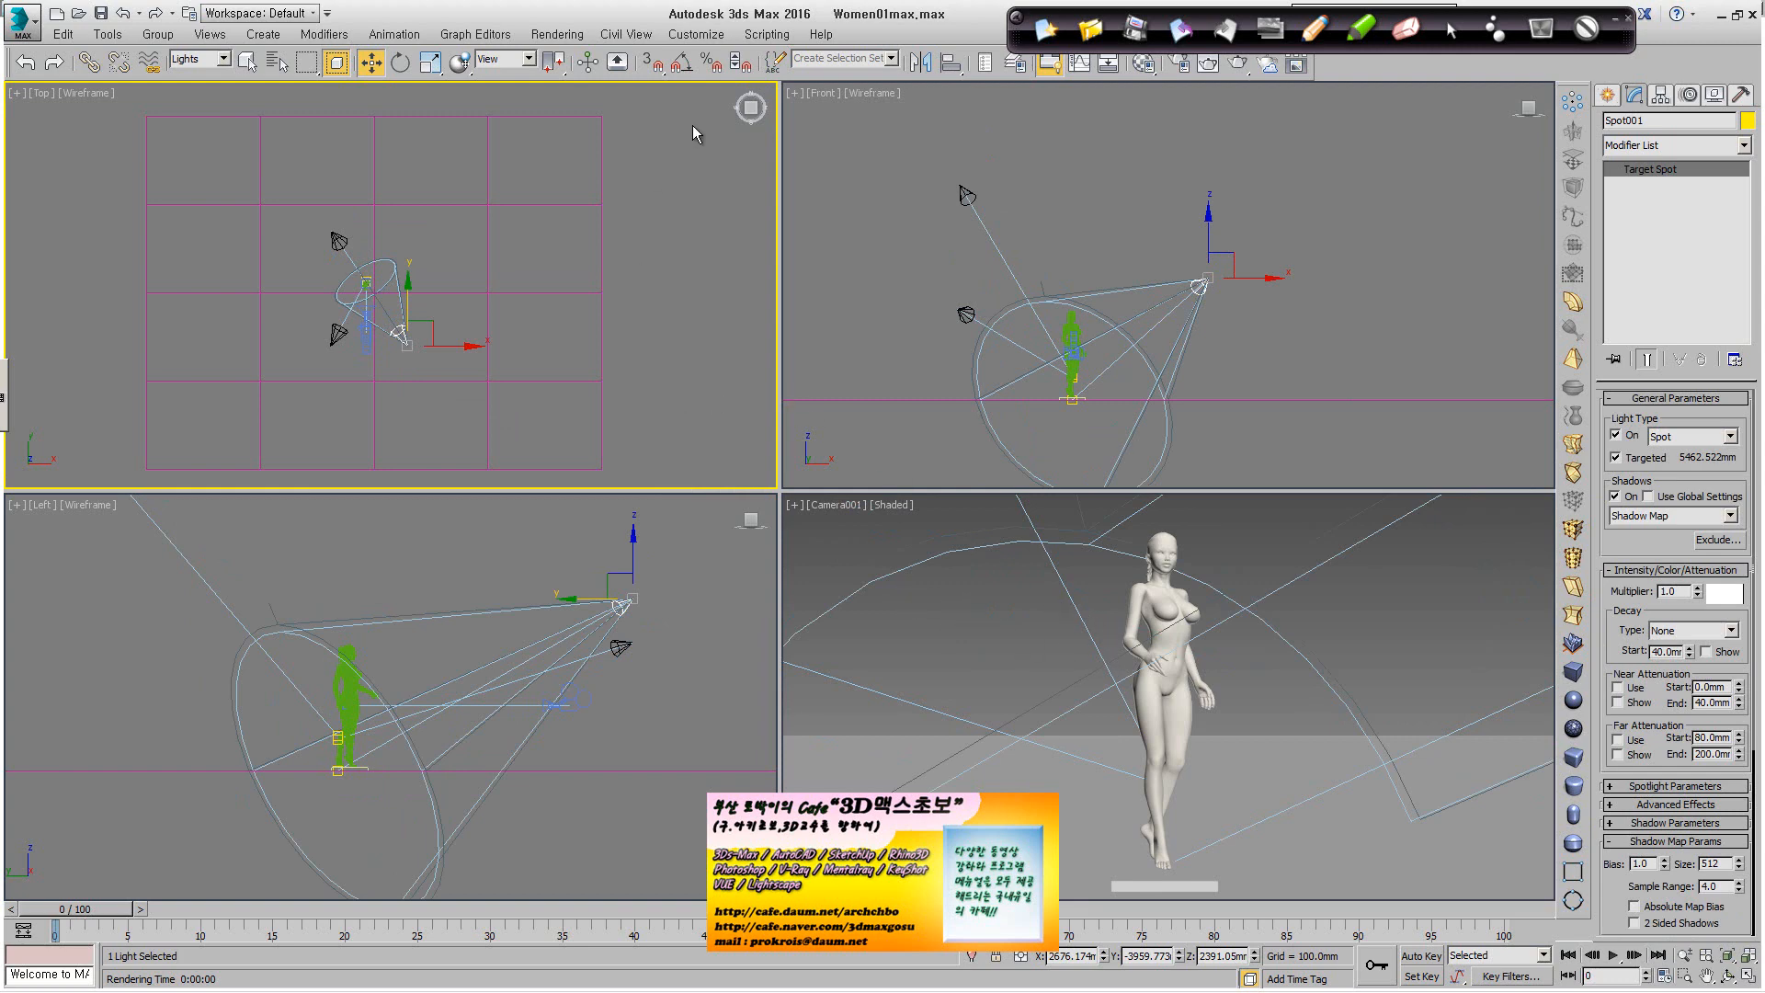
{"action": "right_click", "coordinate": [1011, 554]}
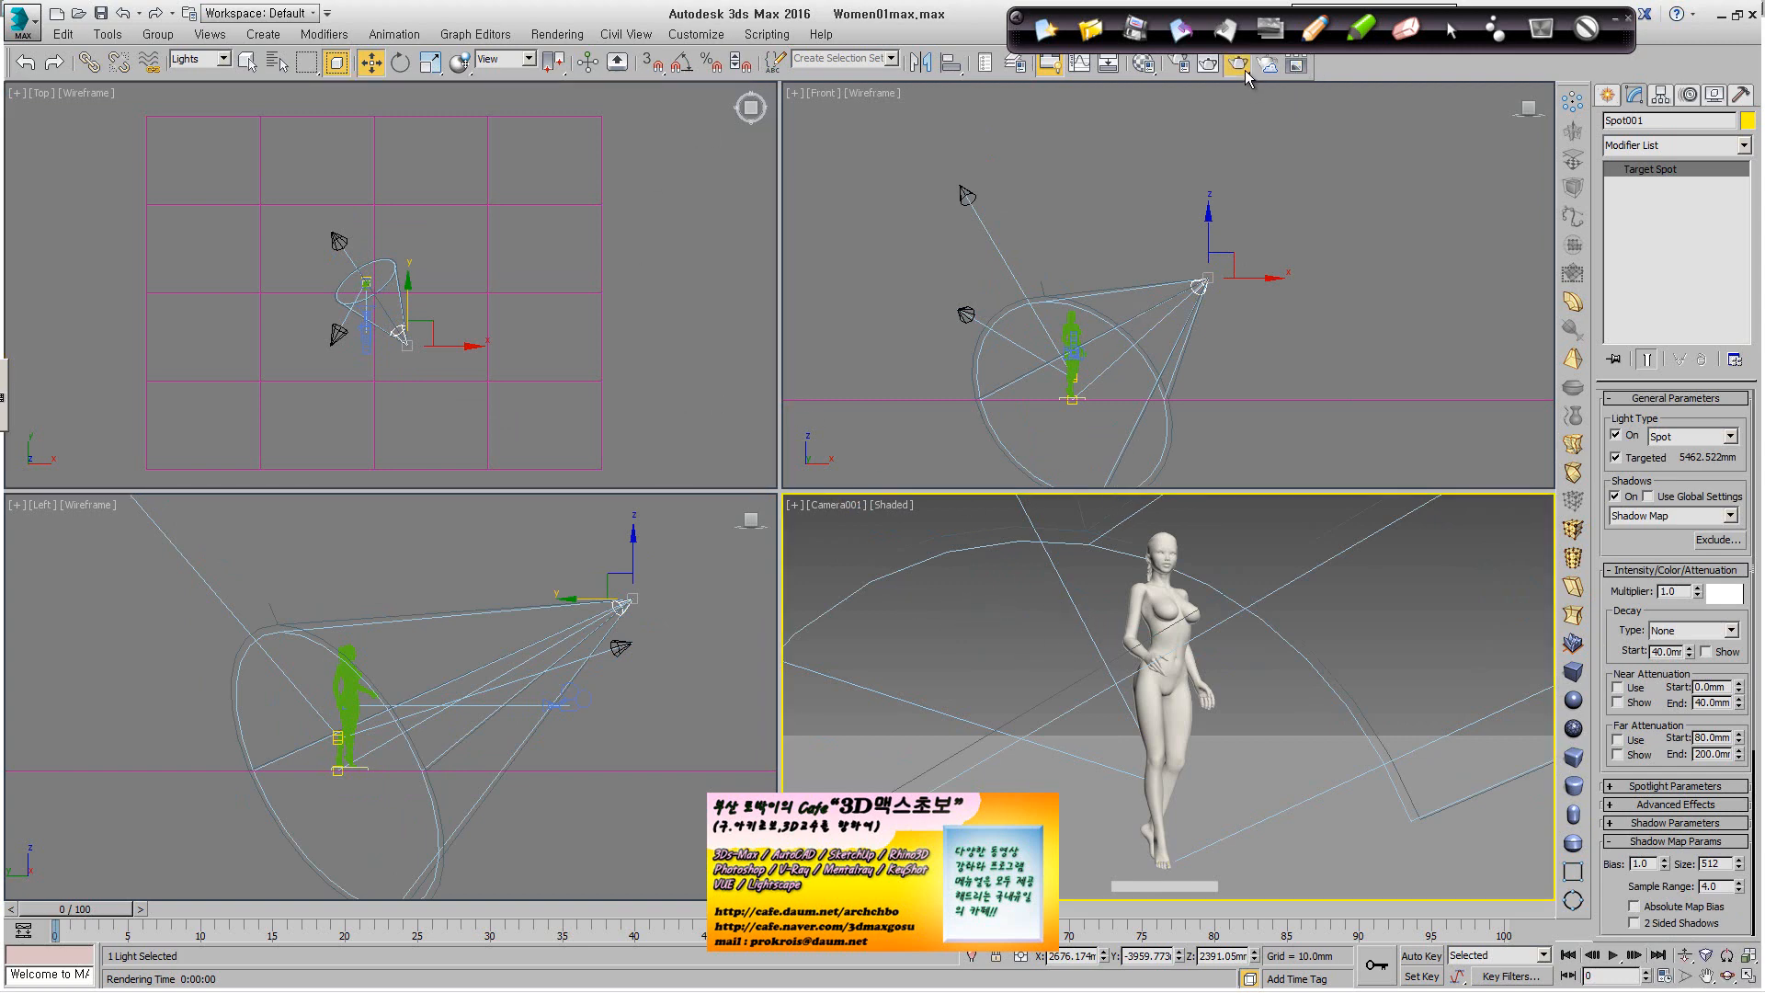
{"action": "left_click", "coordinate": [1238, 62]}
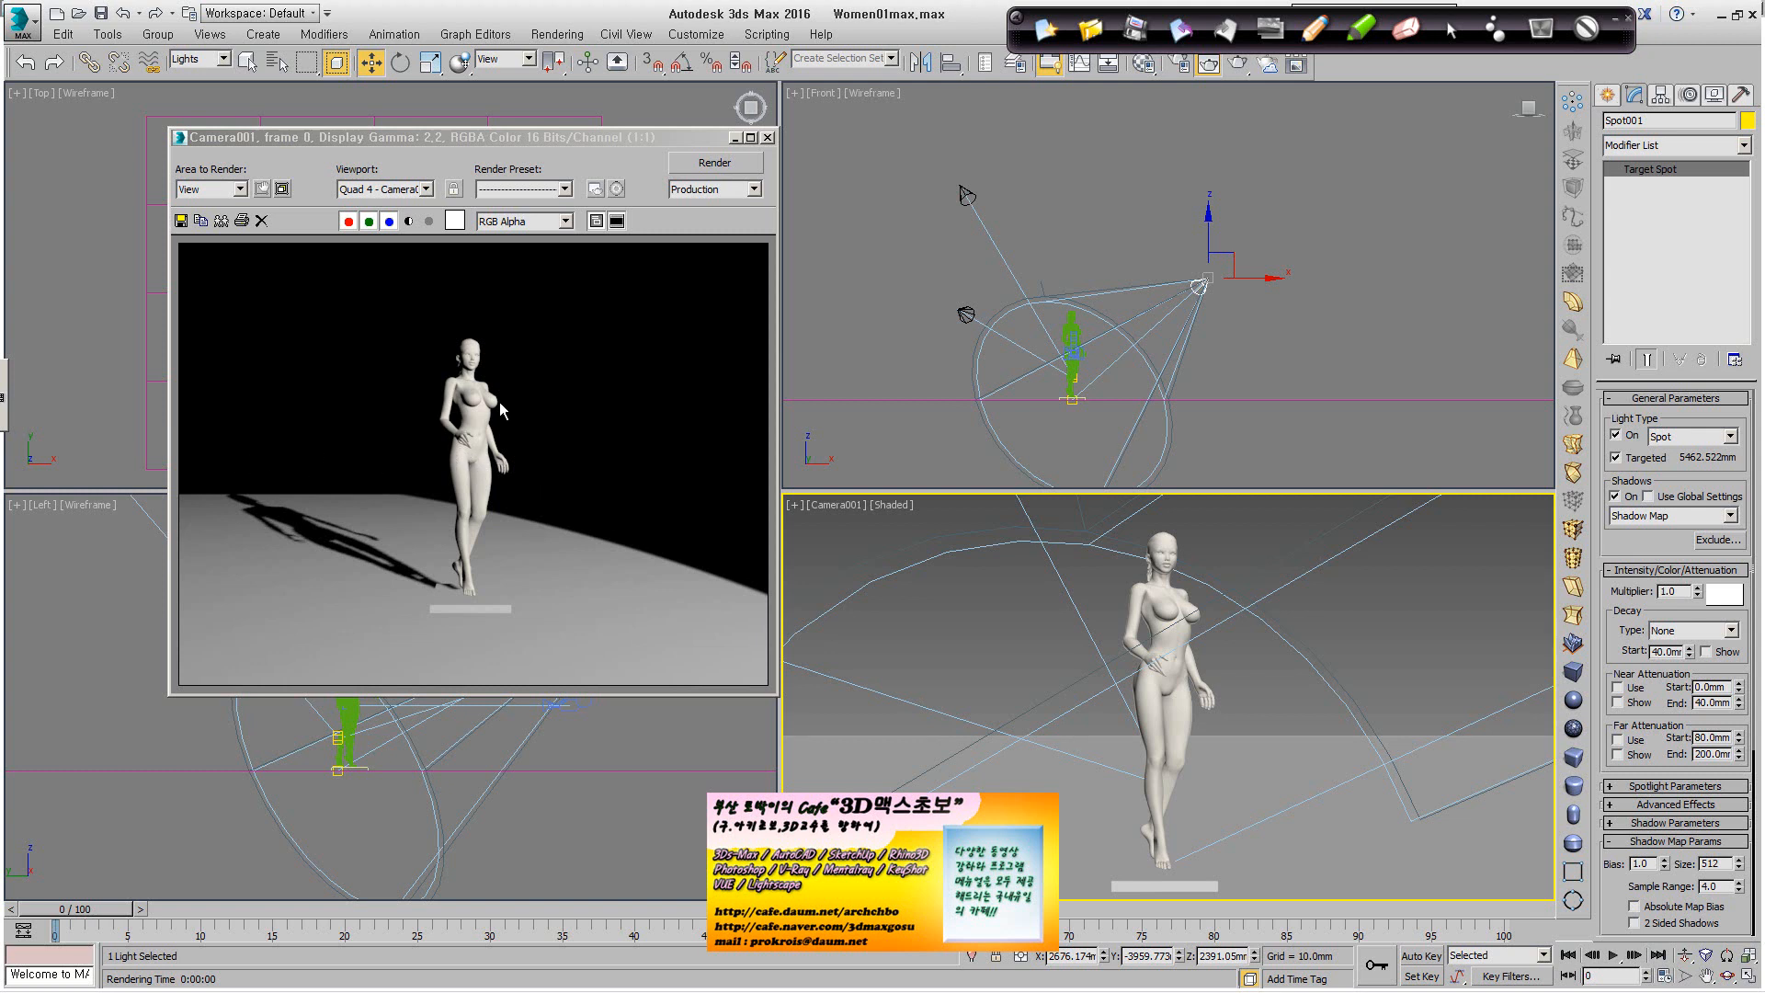
Move the render window aside and shift the key light in the Top view across to the fill light's position.
{"action": "left_click_drag", "start_coordinate": [664, 135], "coordinate": [1440, 134]}
{"action": "scroll", "coordinate": [465, 371], "scroll_direction": "down", "scroll_amount": 3}
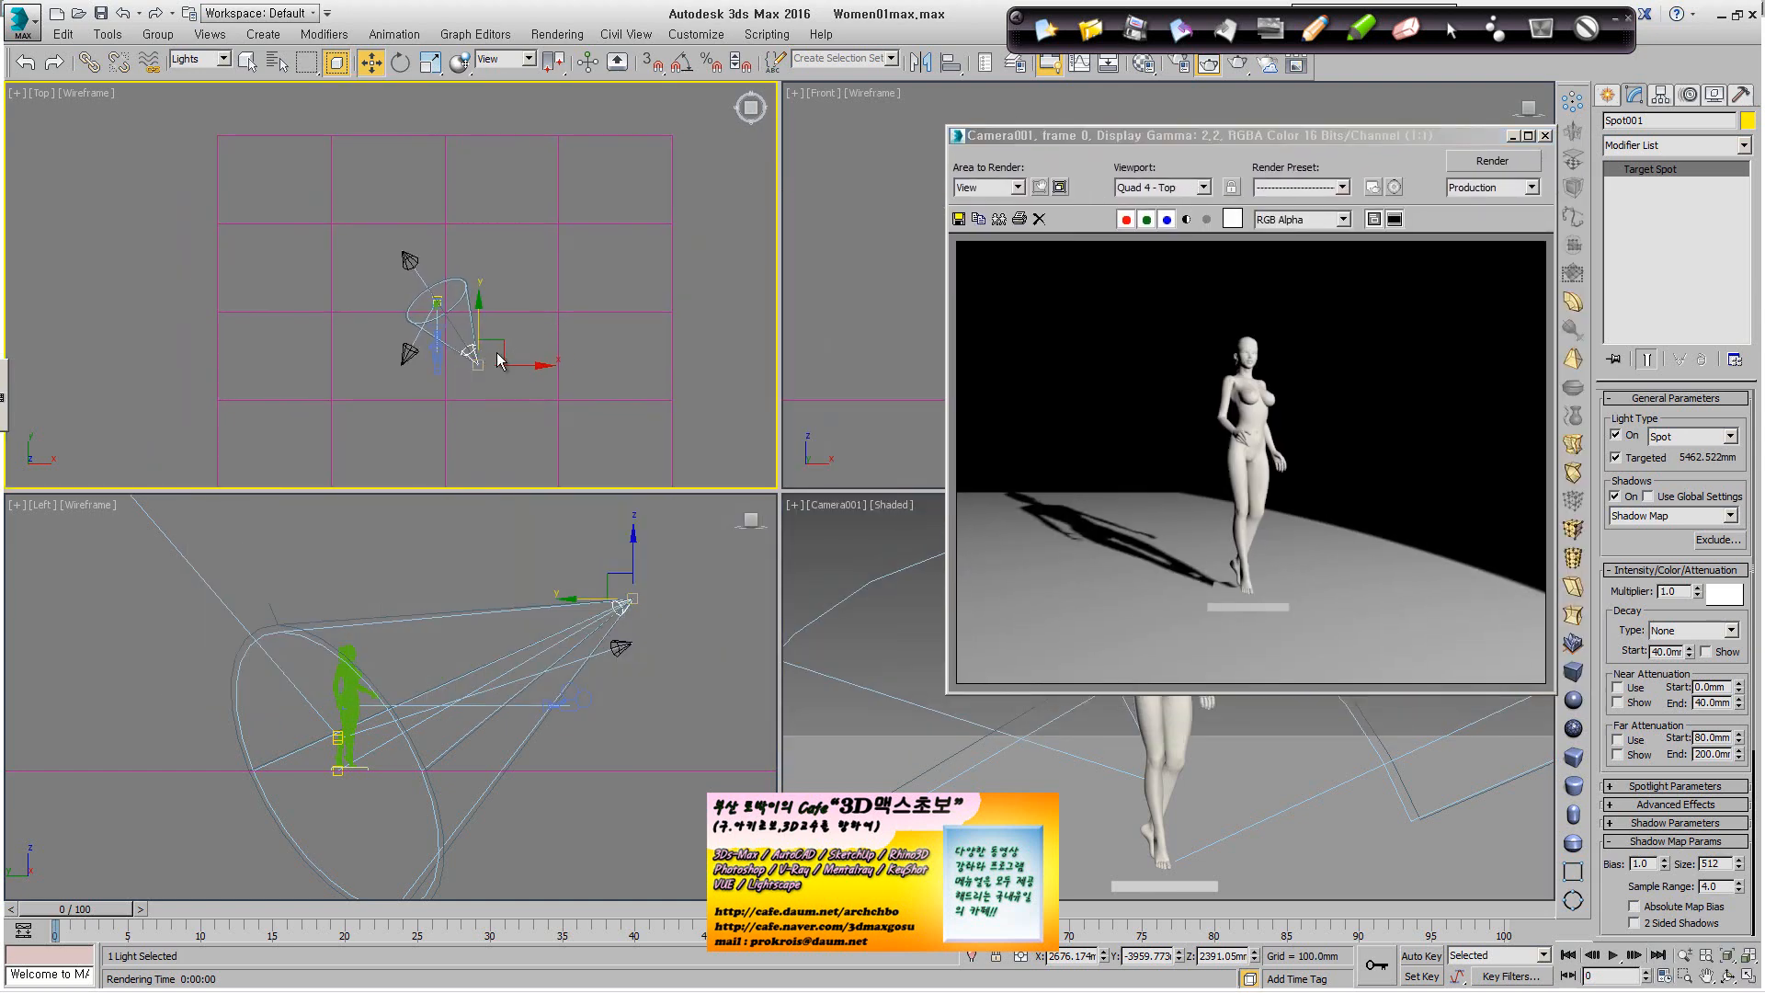
{"action": "left_click_drag", "start_coordinate": [501, 352], "coordinate": [398, 350]}
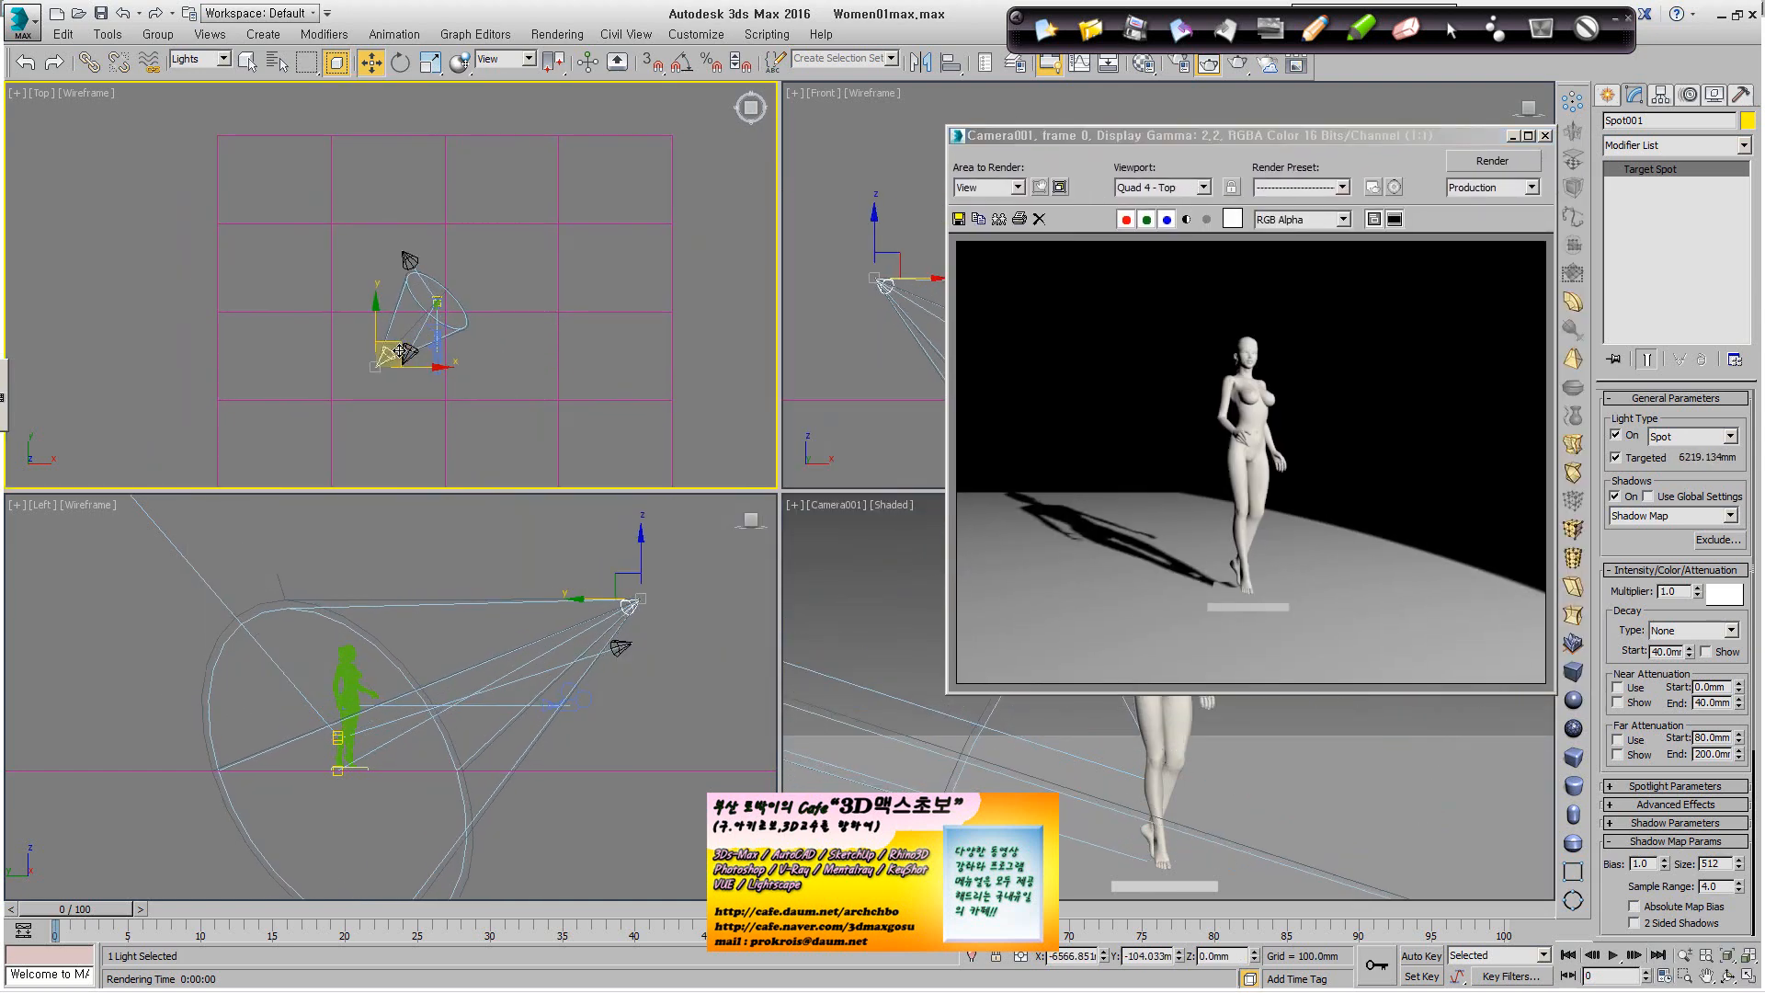
Render the camera view with only the relocated key light on and inspect the figure up close.
{"action": "right_click", "coordinate": [919, 576]}
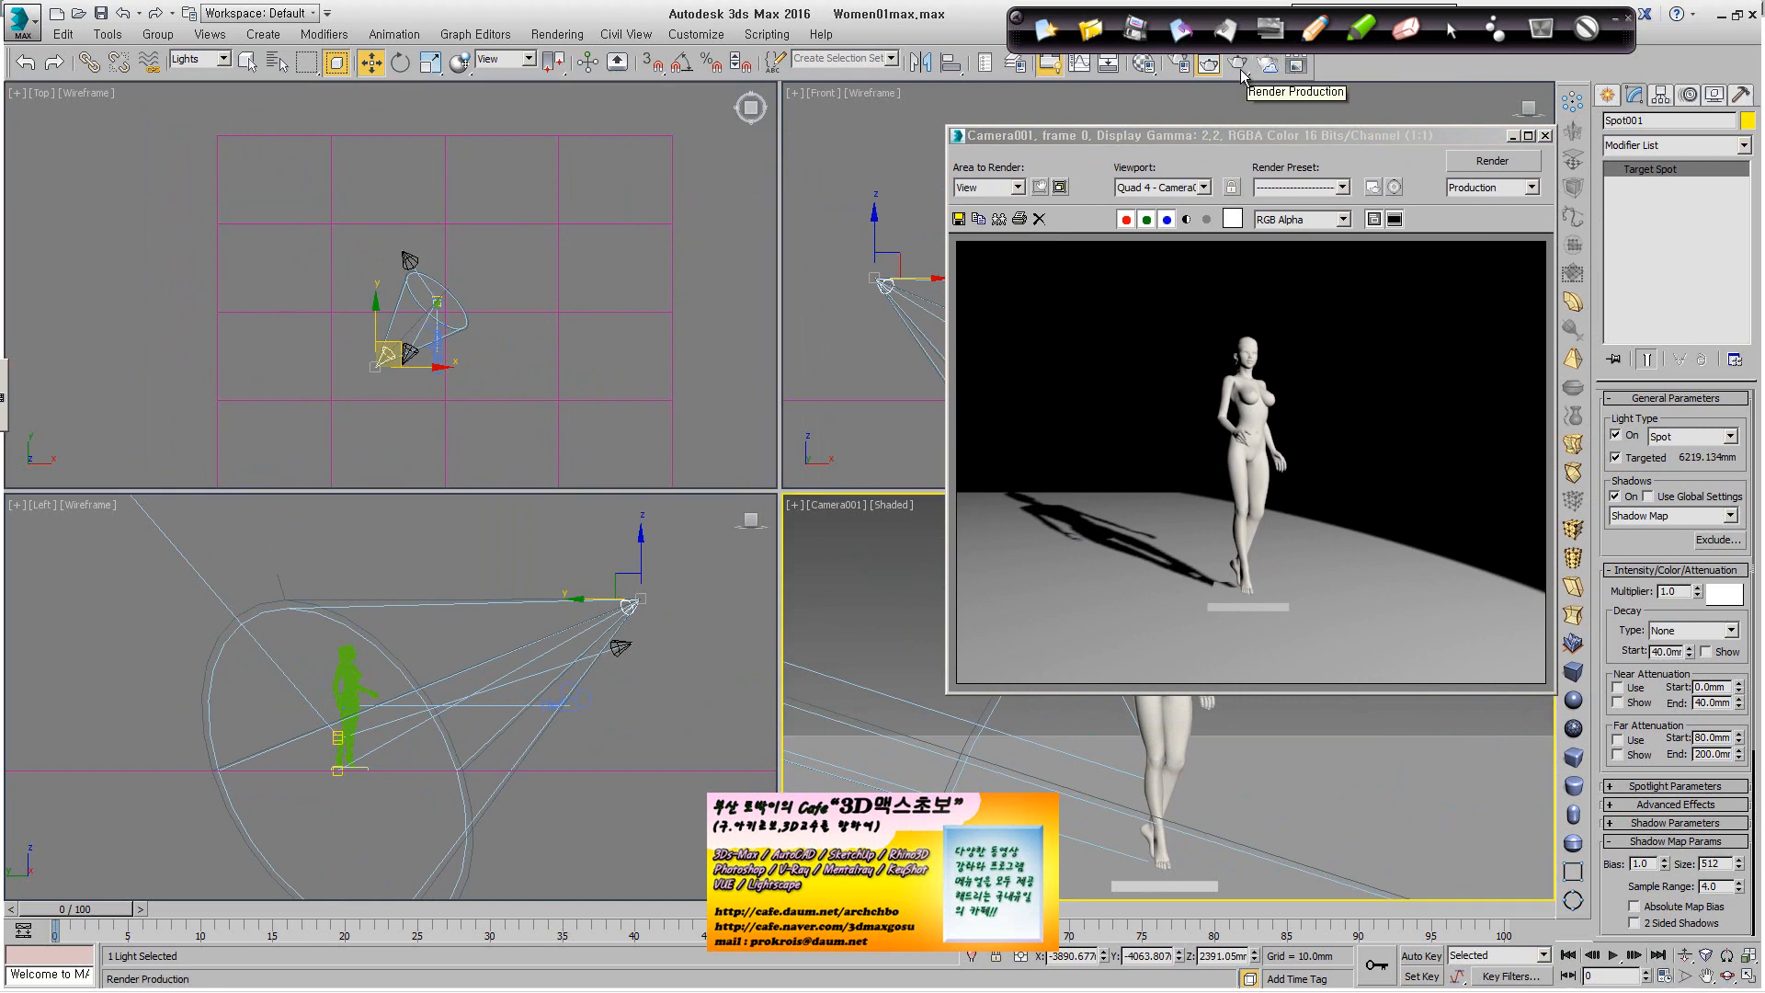
{"action": "left_click", "coordinate": [1241, 74]}
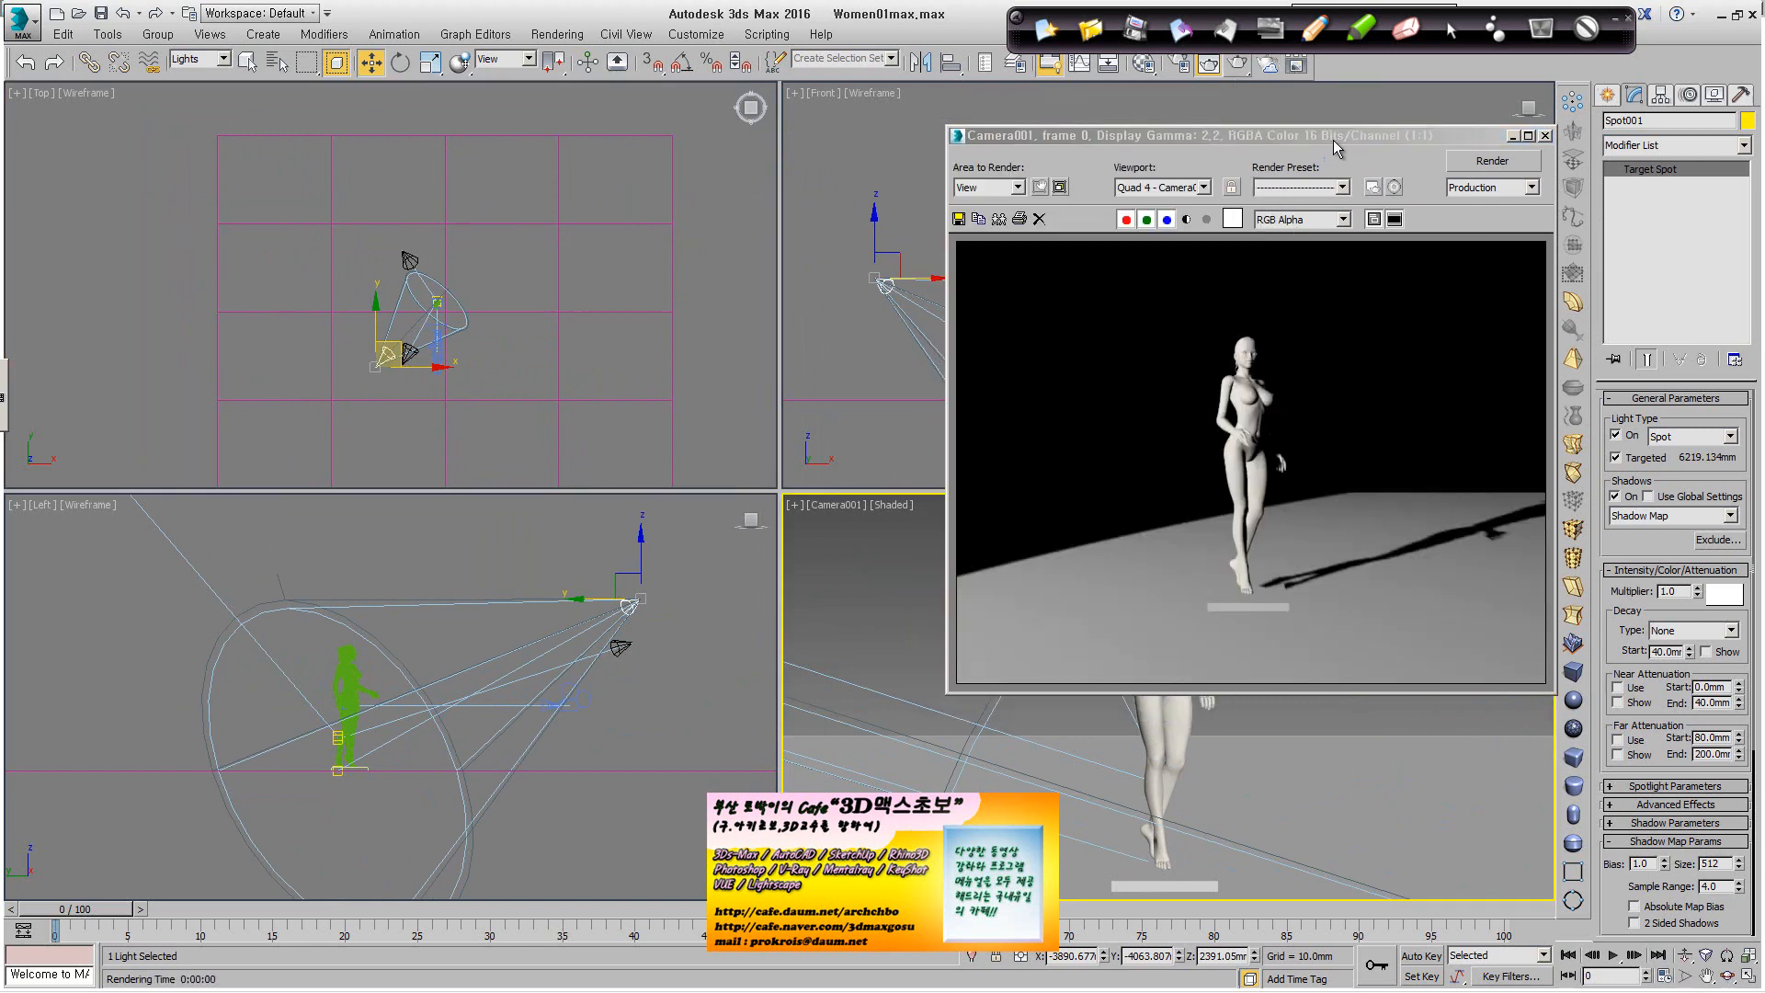
{"action": "left_click_drag", "start_coordinate": [1333, 140], "coordinate": [883, 133]}
{"action": "scroll", "coordinate": [819, 488], "scroll_direction": "up", "scroll_amount": 1}
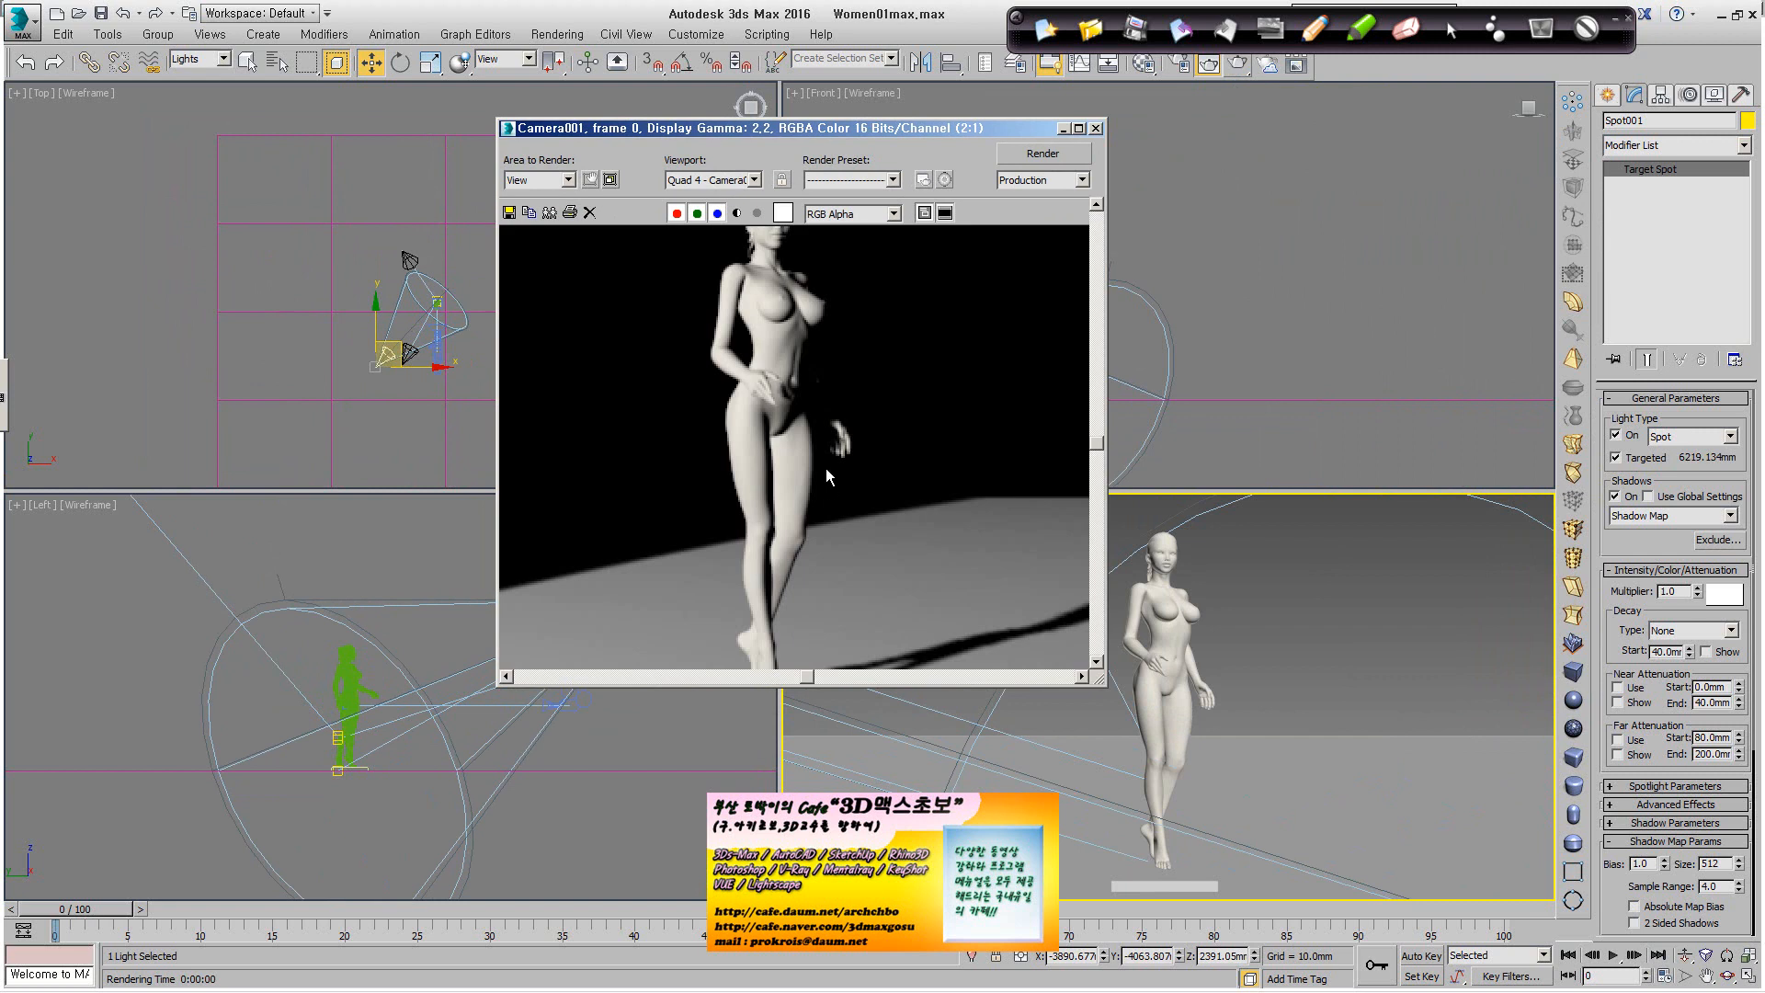
{"action": "scroll", "coordinate": [825, 477], "scroll_direction": "down", "scroll_amount": 1}
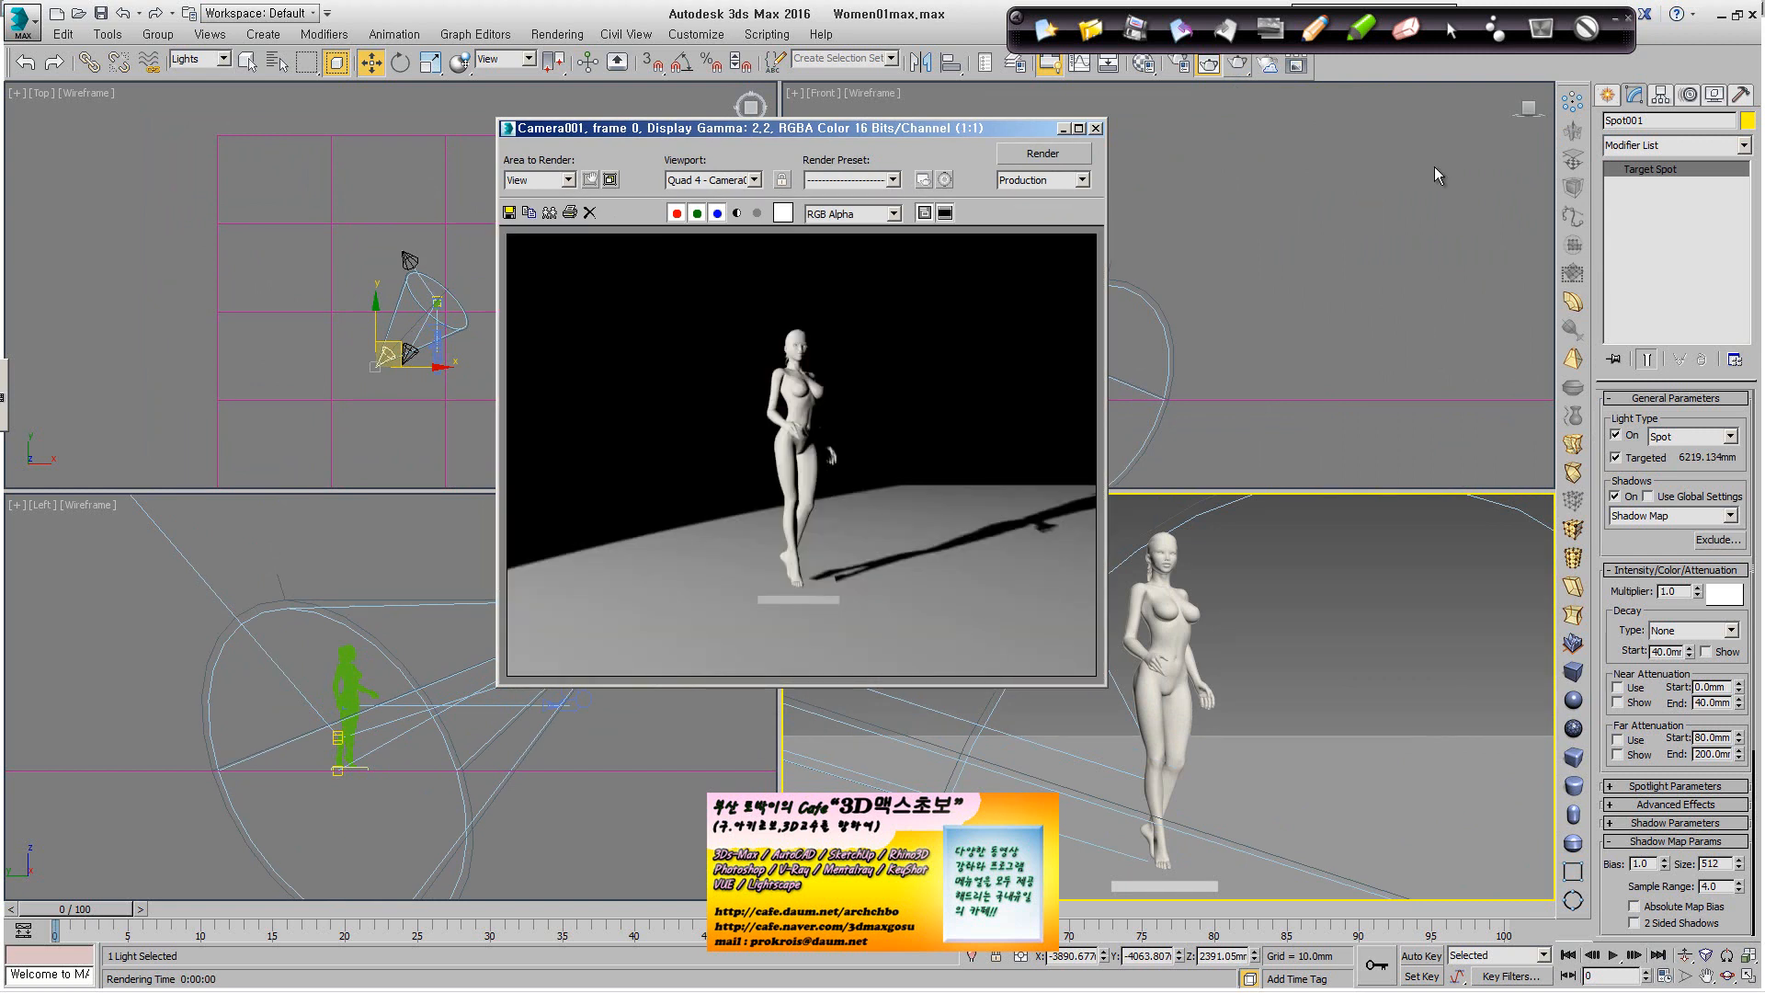
Outline the figure's shaded side in orange, write a Korean note beside it, mark the lights in the Top view, and clear the annotations.
{"action": "left_click", "coordinate": [1315, 25]}
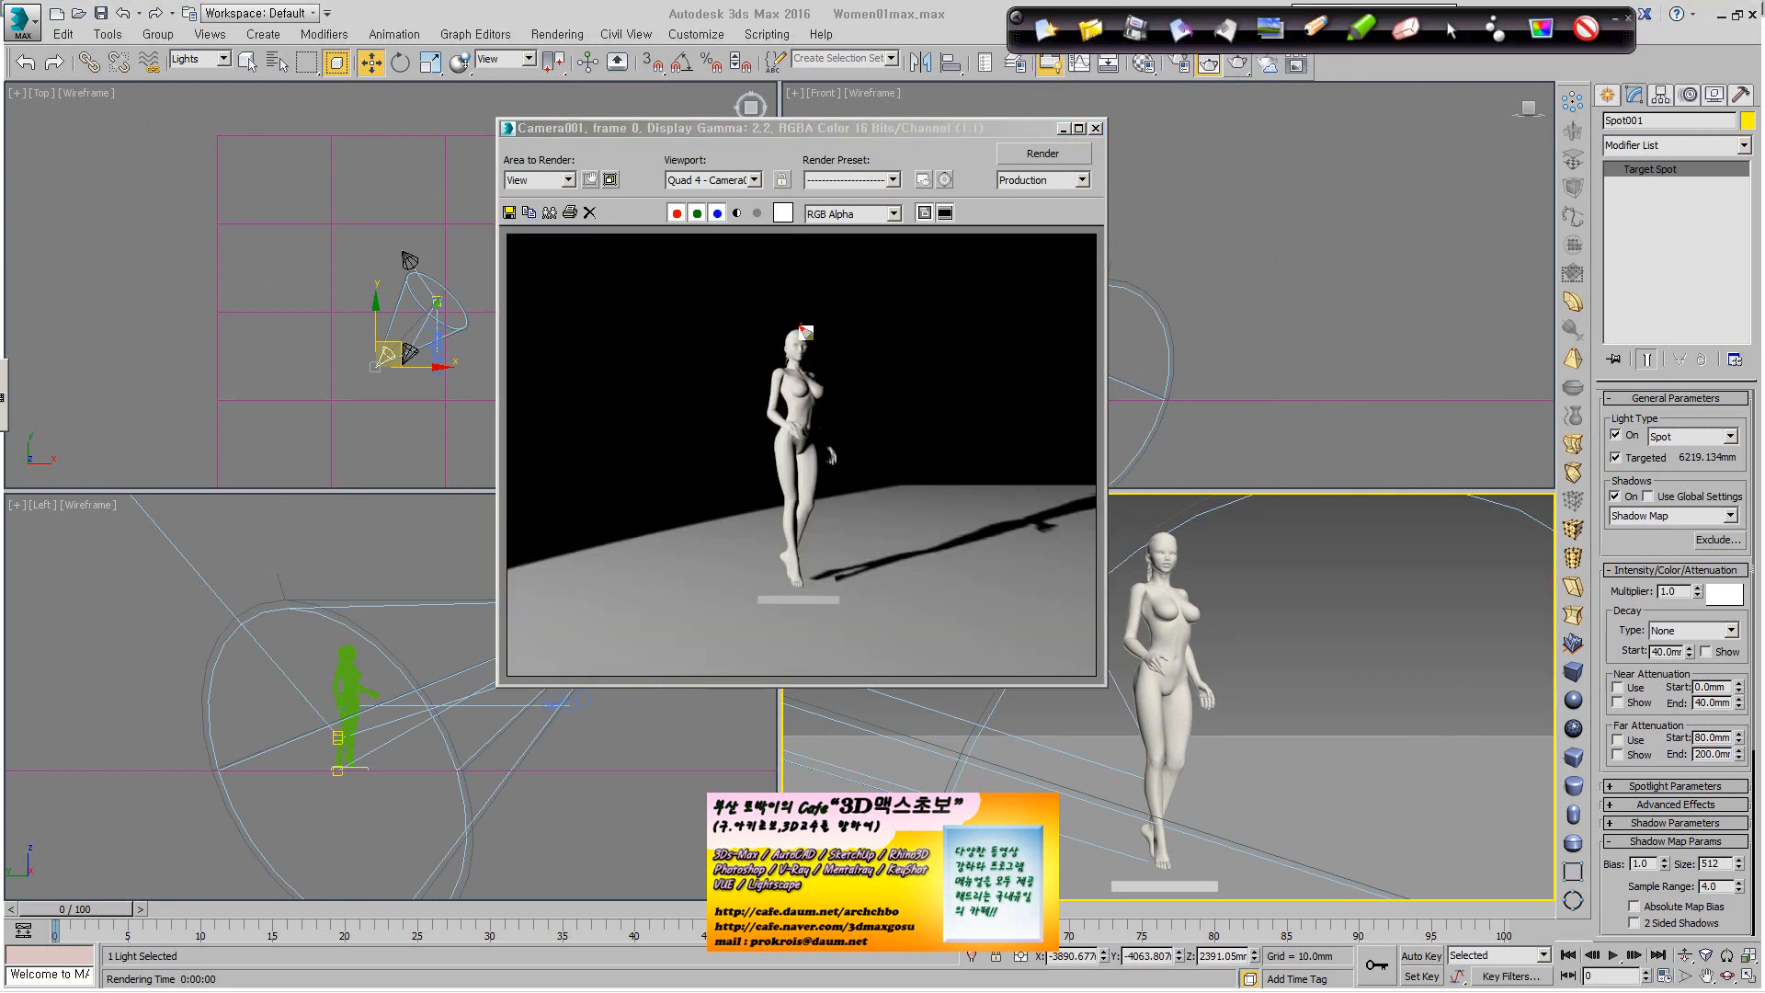
{"action": "mouse_move", "coordinate": [800, 327]}
{"action": "left_mouse_down"}
{"action": "mouse_move", "coordinate": [811, 464]}
{"action": "mouse_move", "coordinate": [788, 556]}
{"action": "left_mouse_up"}
{"action": "mouse_move", "coordinate": [789, 325]}
{"action": "left_mouse_down"}
{"action": "mouse_move", "coordinate": [830, 351]}
{"action": "mouse_move", "coordinate": [835, 458]}
{"action": "mouse_move", "coordinate": [806, 563]}
{"action": "left_mouse_up"}
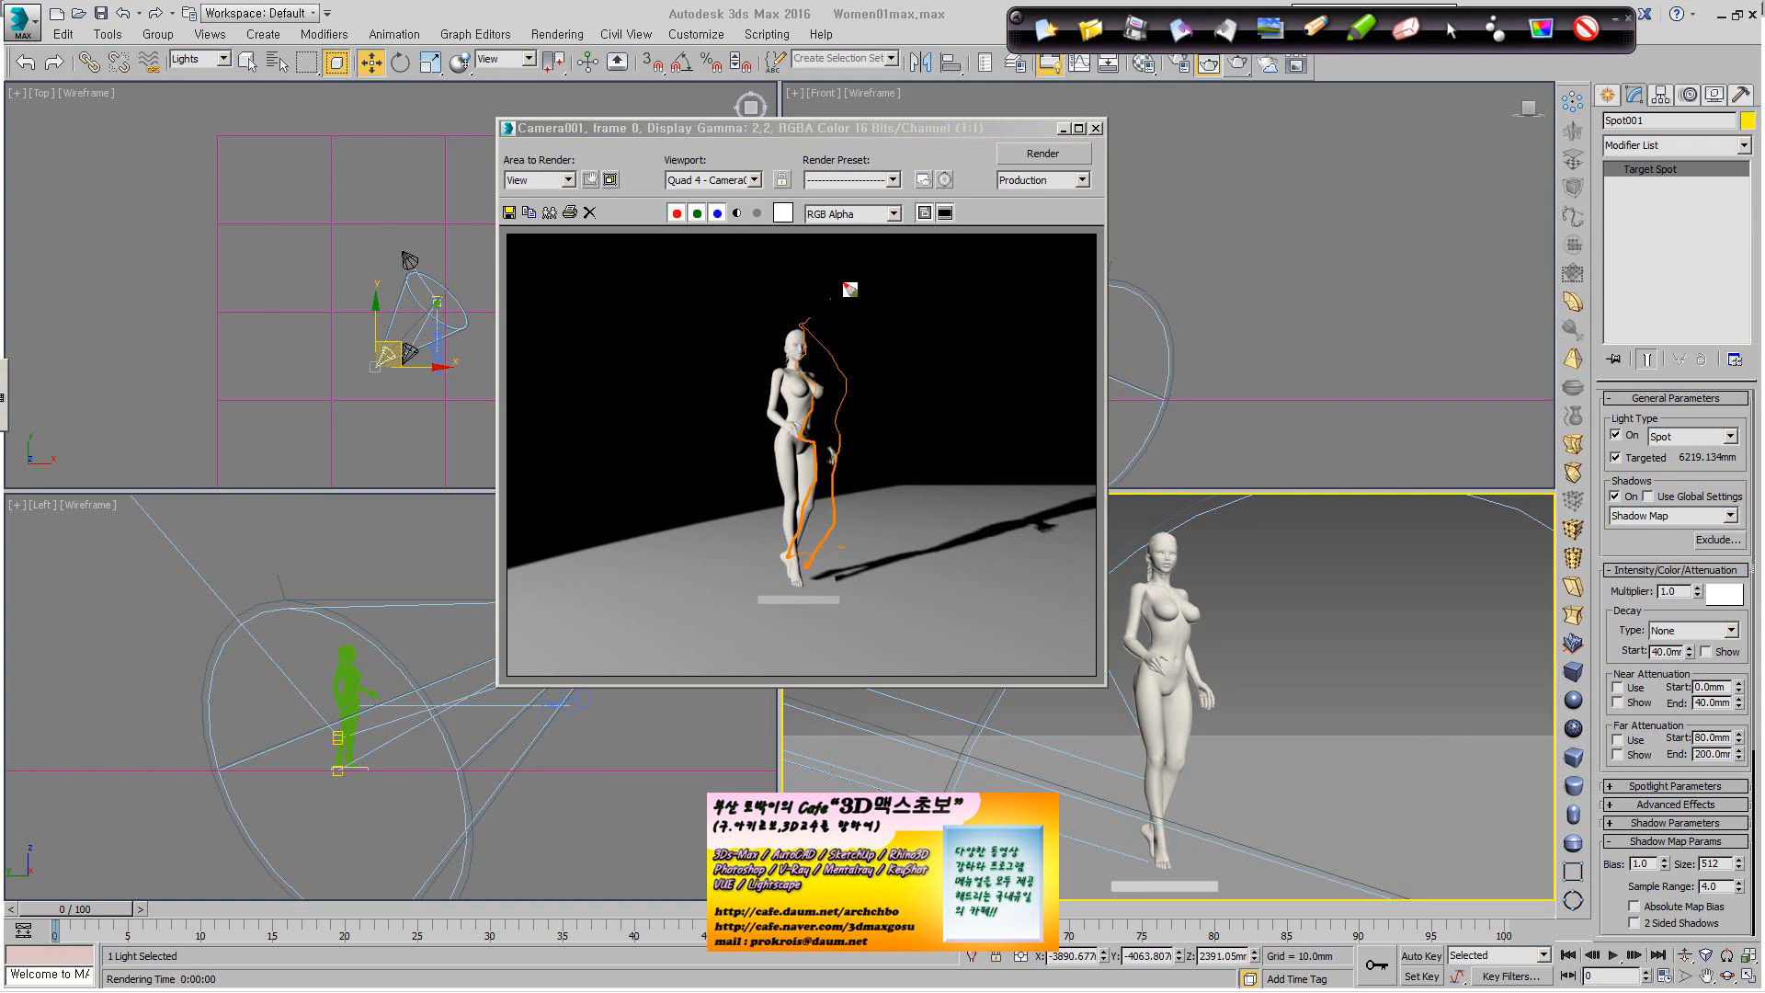
{"action": "left_click_drag", "start_coordinate": [844, 286], "coordinate": [1061, 288]}
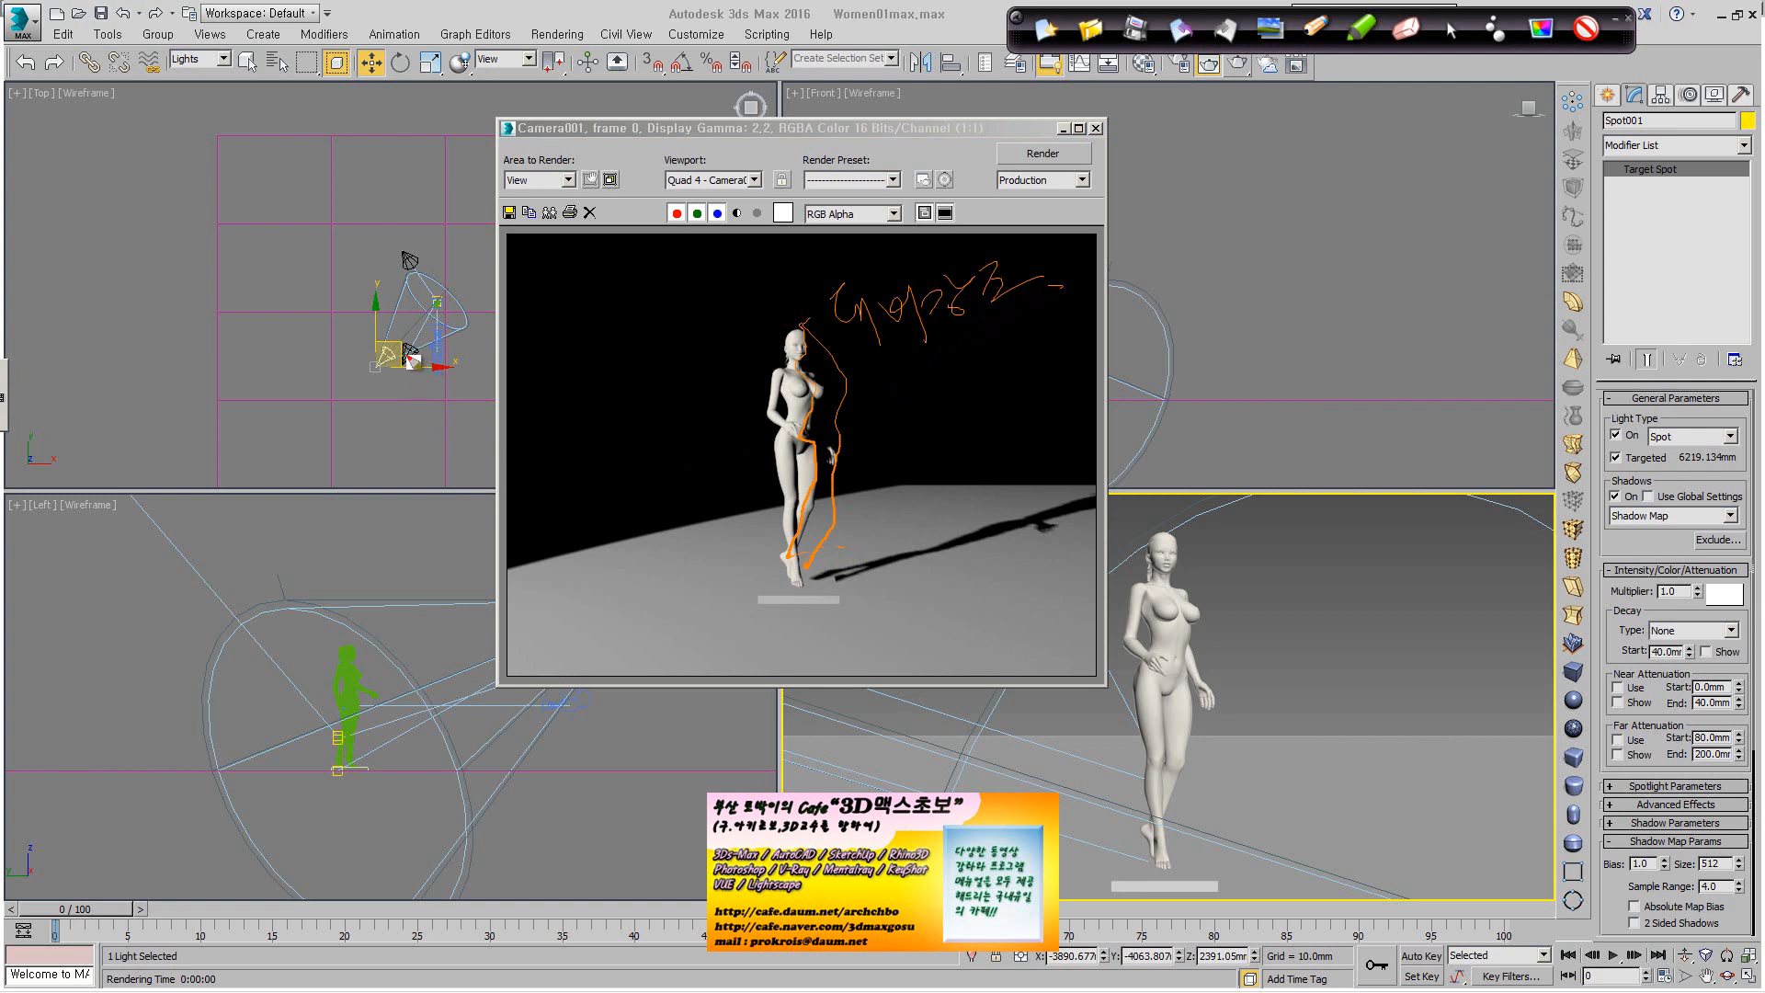
{"action": "mouse_move", "coordinate": [386, 336]}
{"action": "left_mouse_down"}
{"action": "mouse_move", "coordinate": [324, 361]}
{"action": "mouse_move", "coordinate": [381, 402]}
{"action": "left_mouse_up"}
{"action": "left_click", "coordinate": [1046, 31]}
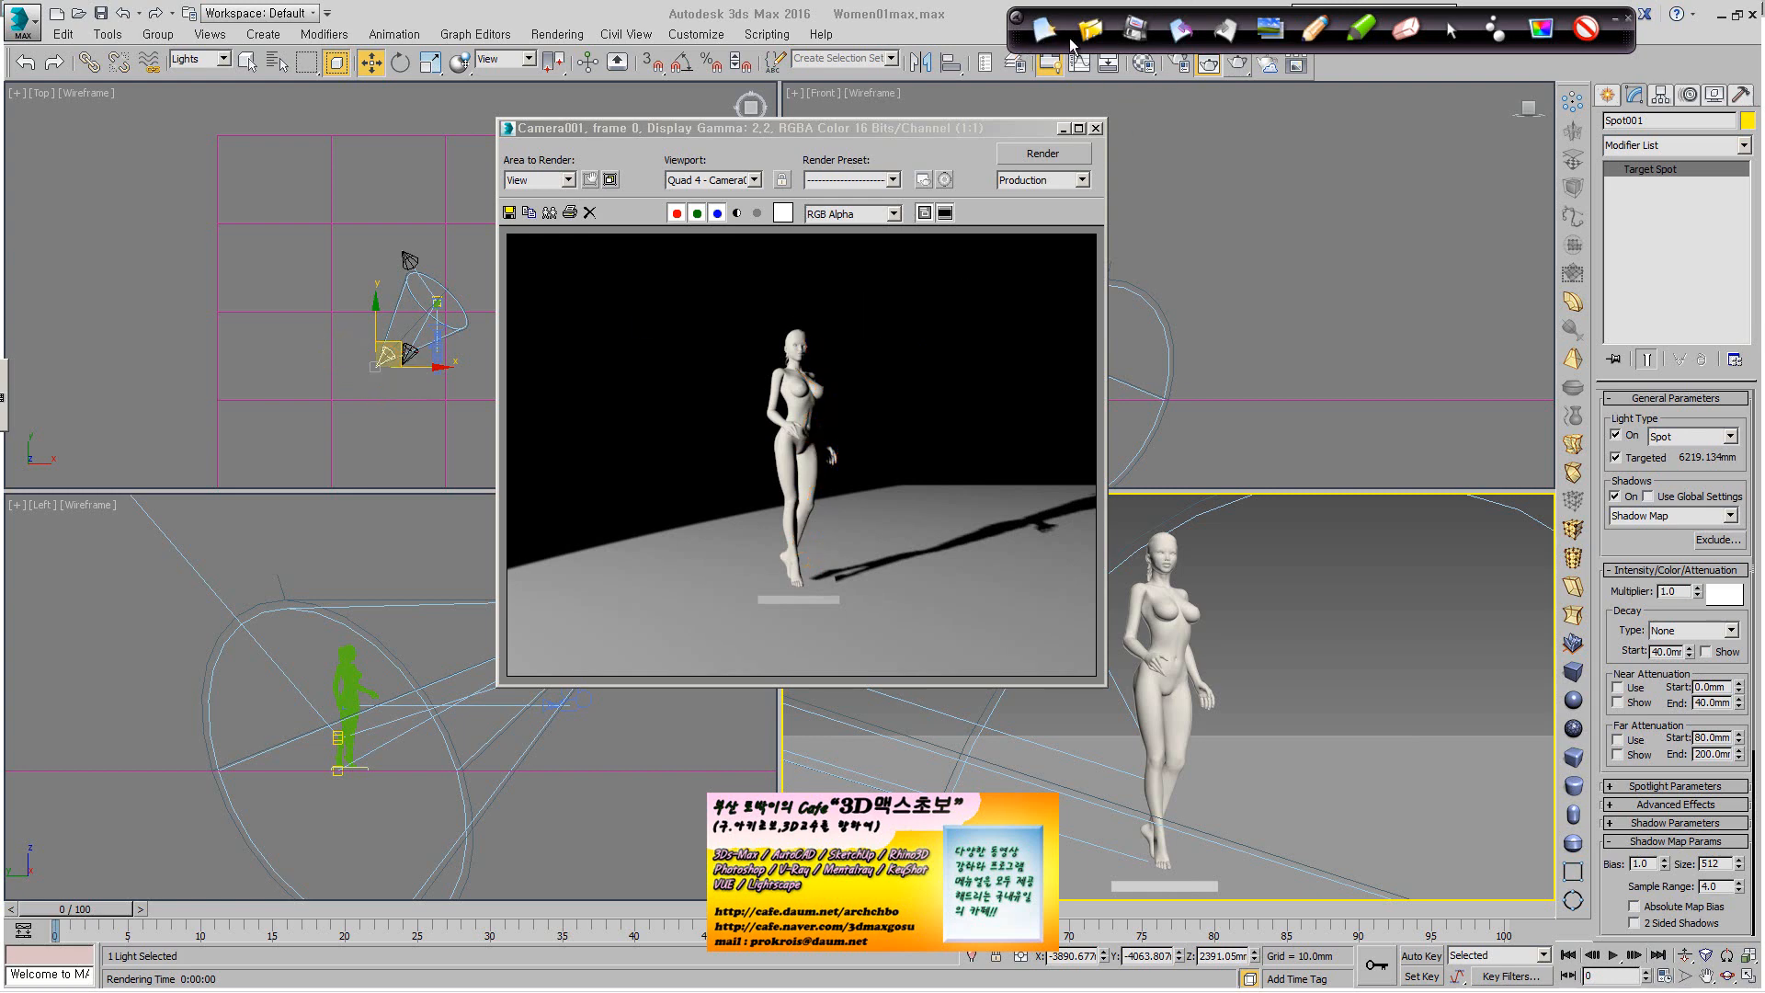
Move the fill light in the Top view across to the opposite side of the figure from the key light and turn it on.
{"action": "left_click", "coordinate": [410, 352]}
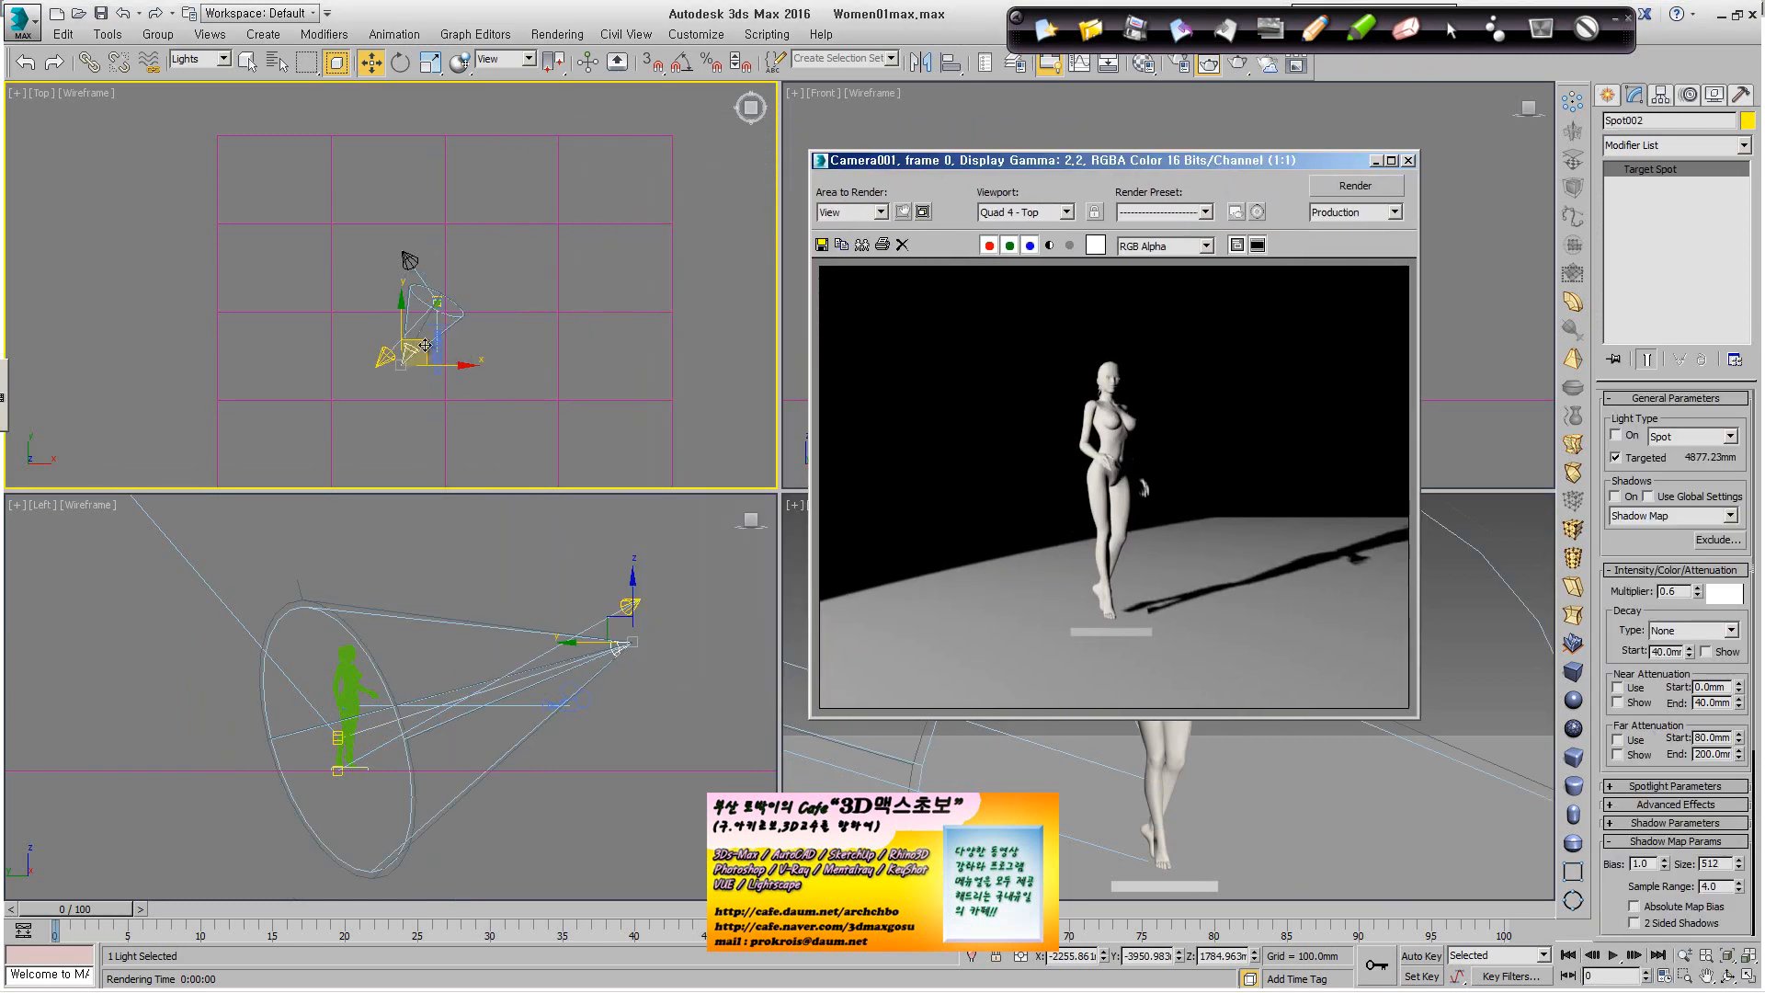
{"action": "left_click_drag", "start_coordinate": [426, 345], "coordinate": [527, 337]}
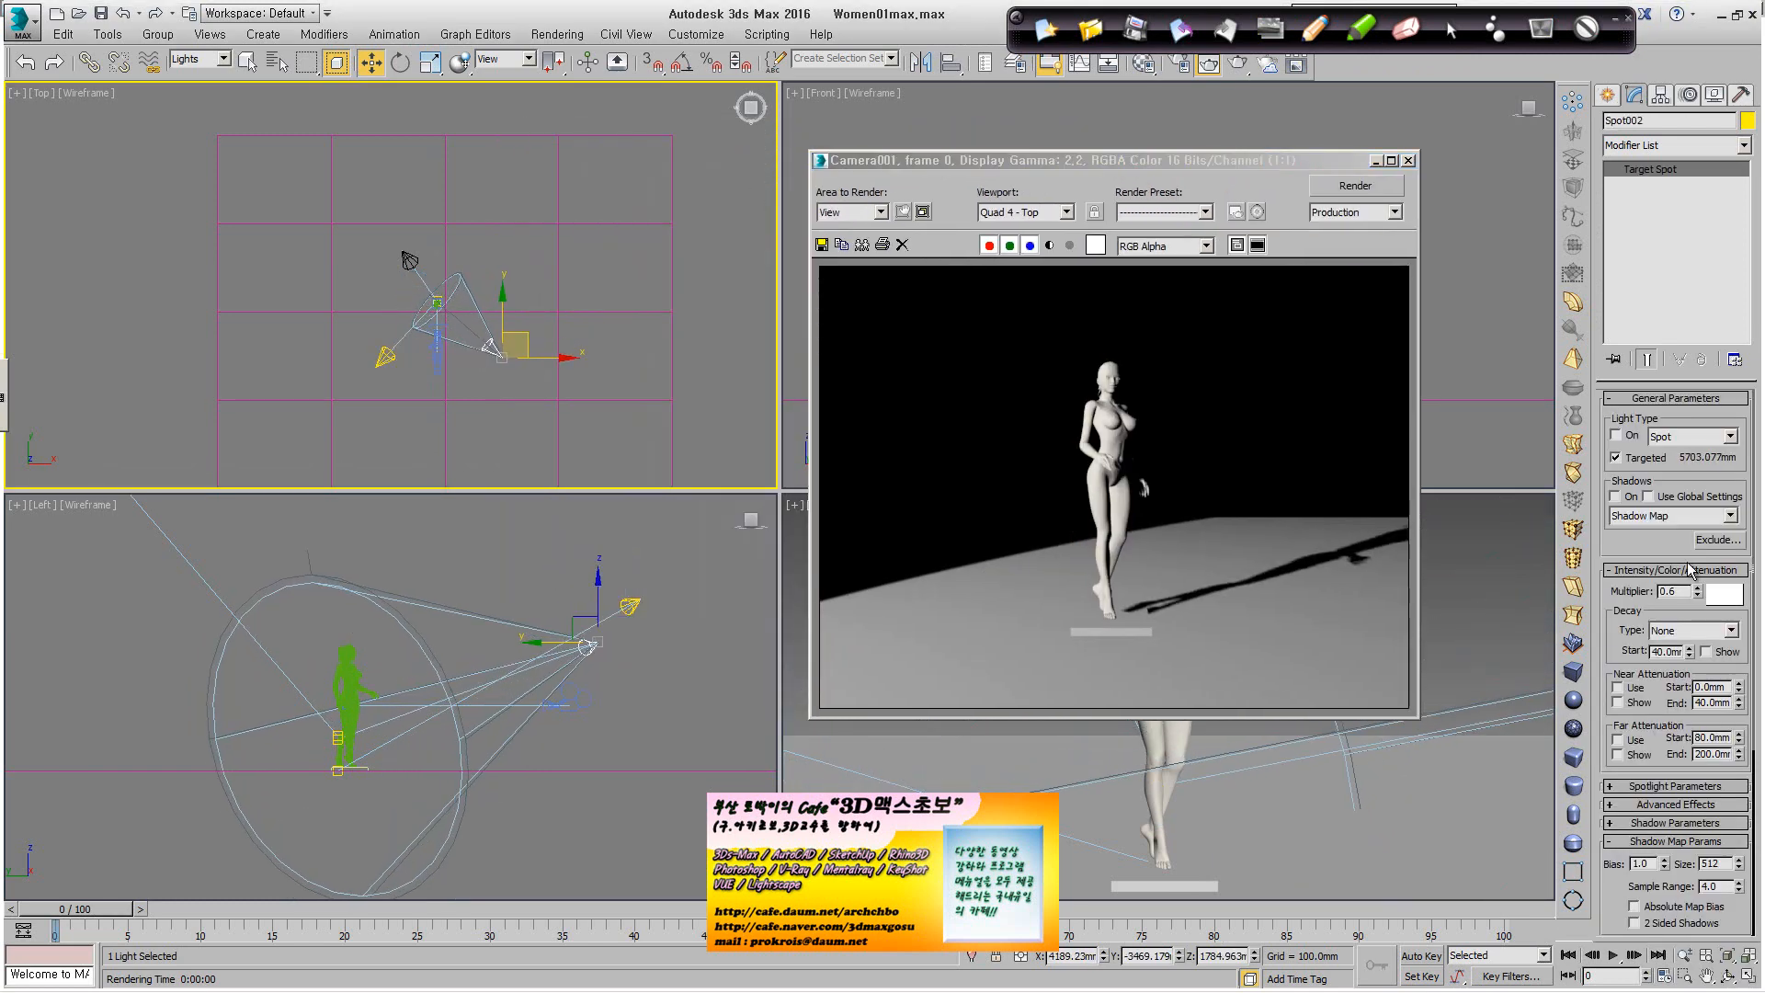
Clone the key-light-only frame, render the camera view with the fill light on for comparison, and close both render windows.
{"action": "left_click", "coordinate": [862, 245]}
{"action": "left_click_drag", "start_coordinate": [1427, 277], "coordinate": [512, 179]}
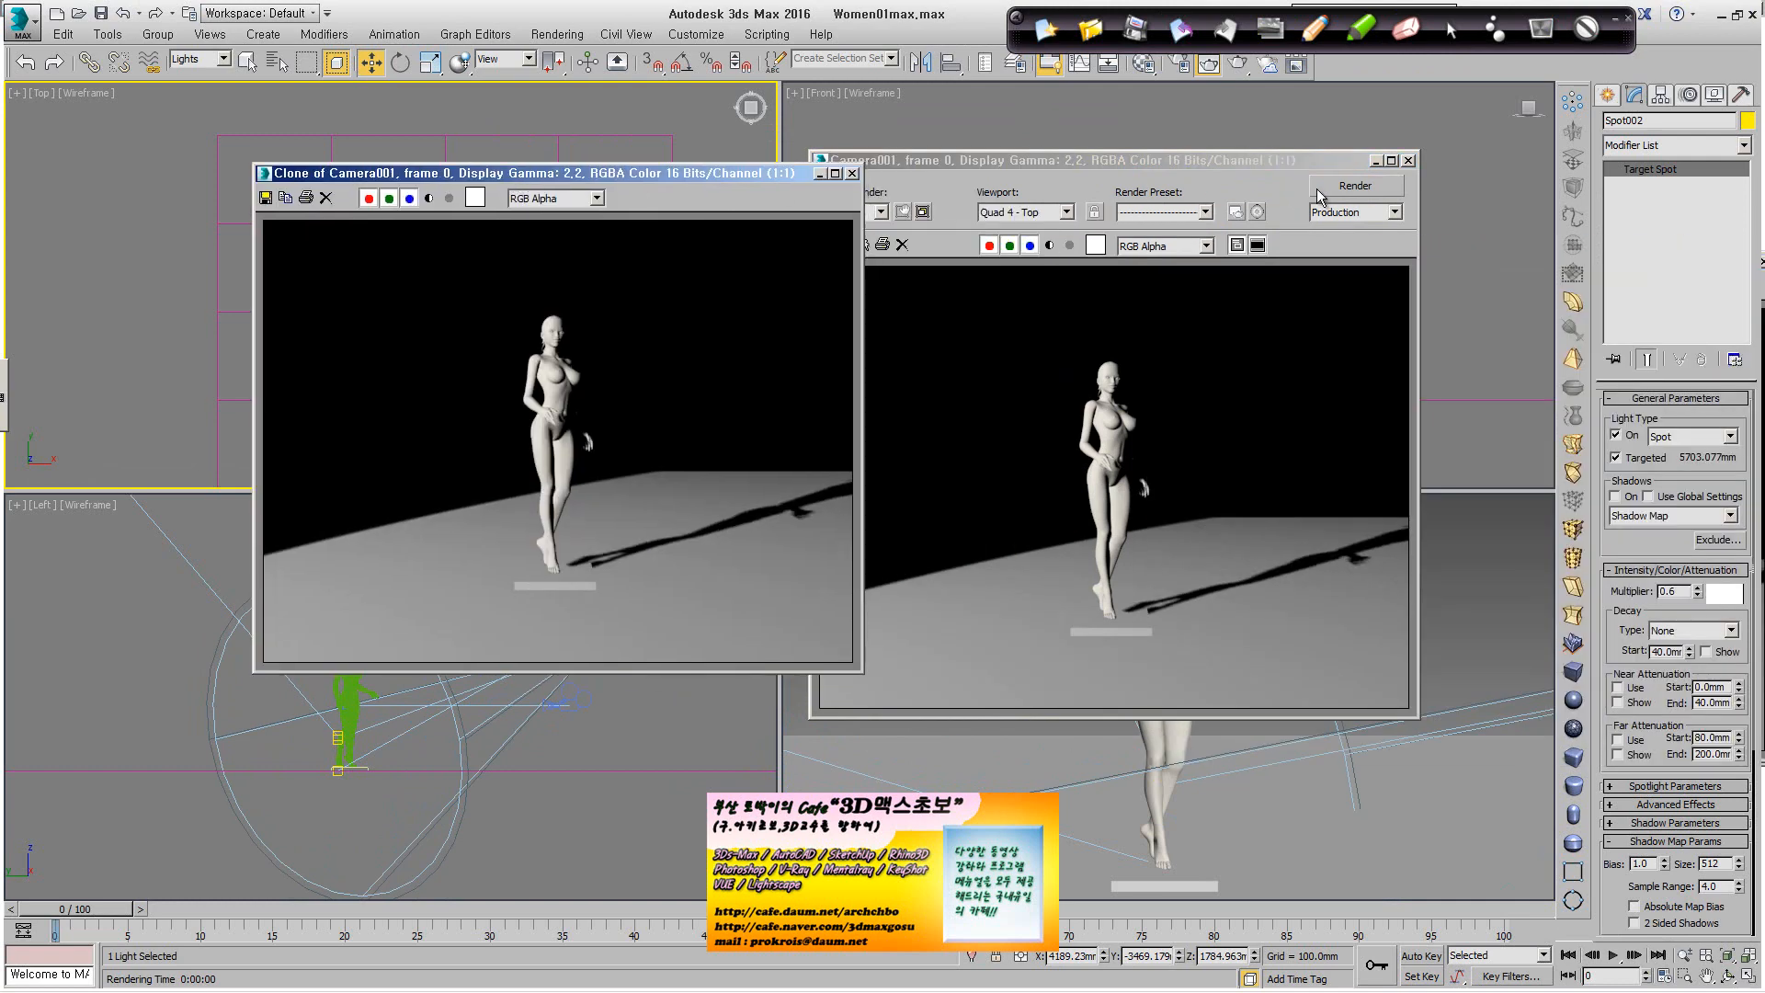
{"action": "right_click", "coordinate": [1525, 583]}
{"action": "left_click", "coordinate": [1361, 186]}
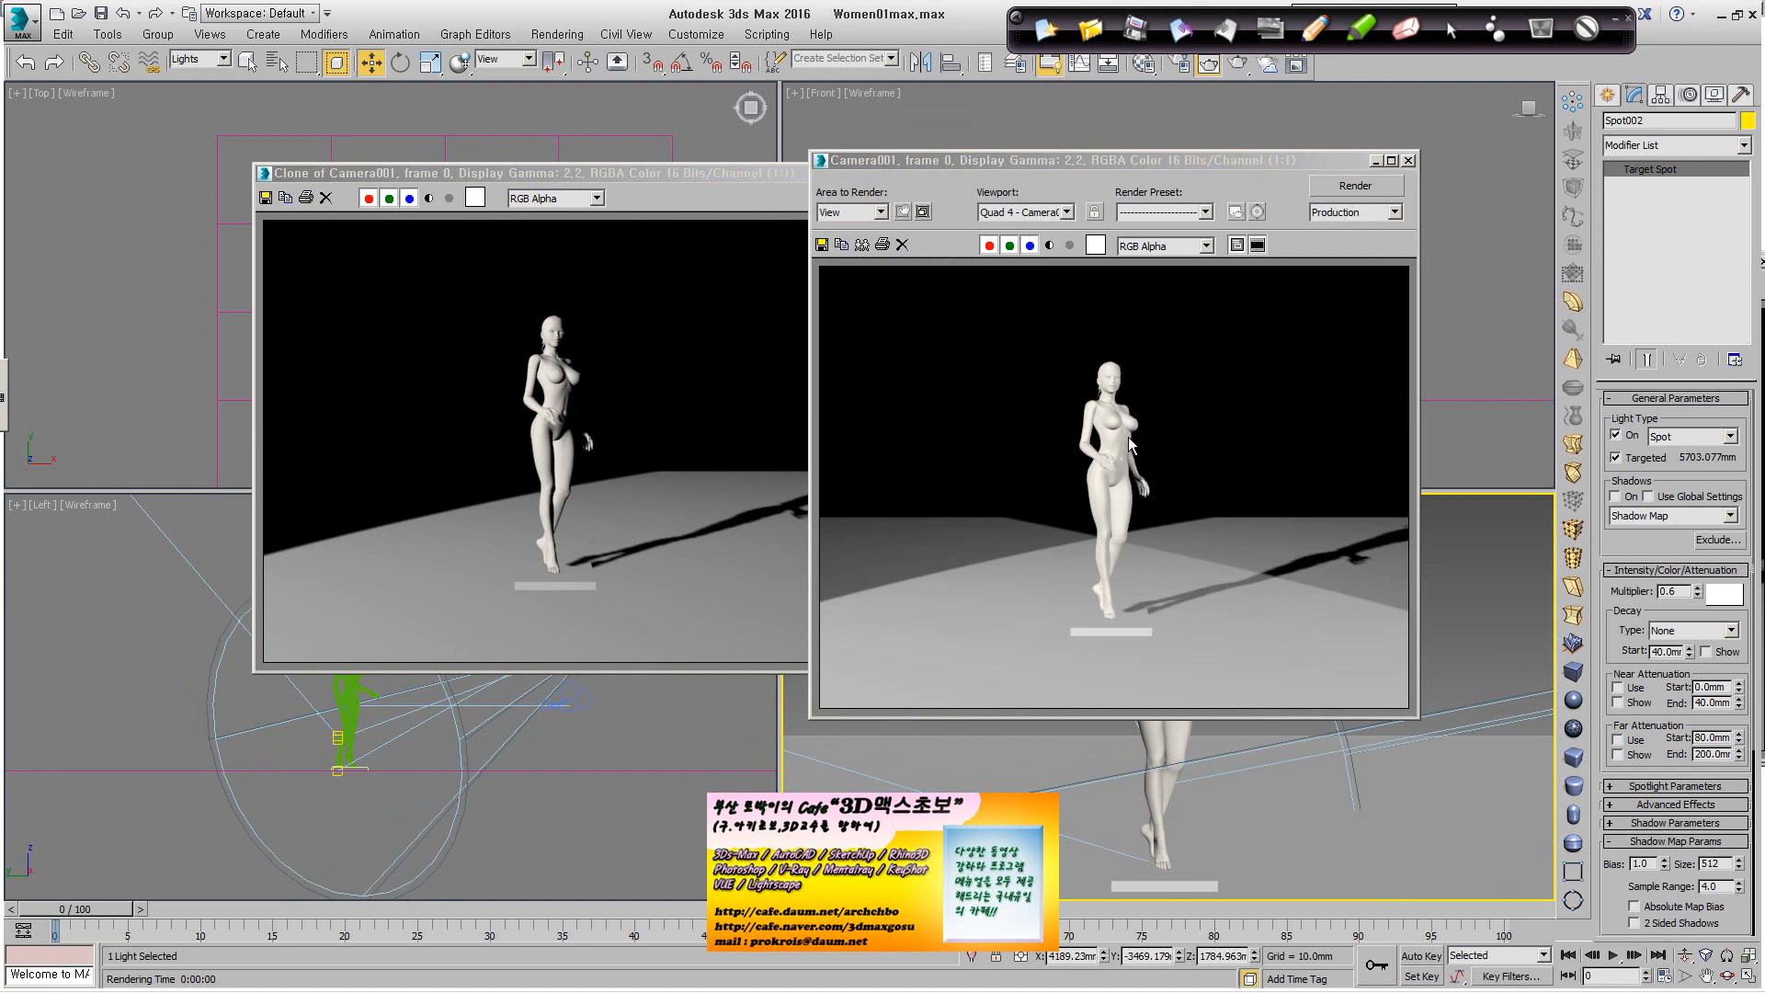
{"action": "left_click", "coordinate": [623, 428]}
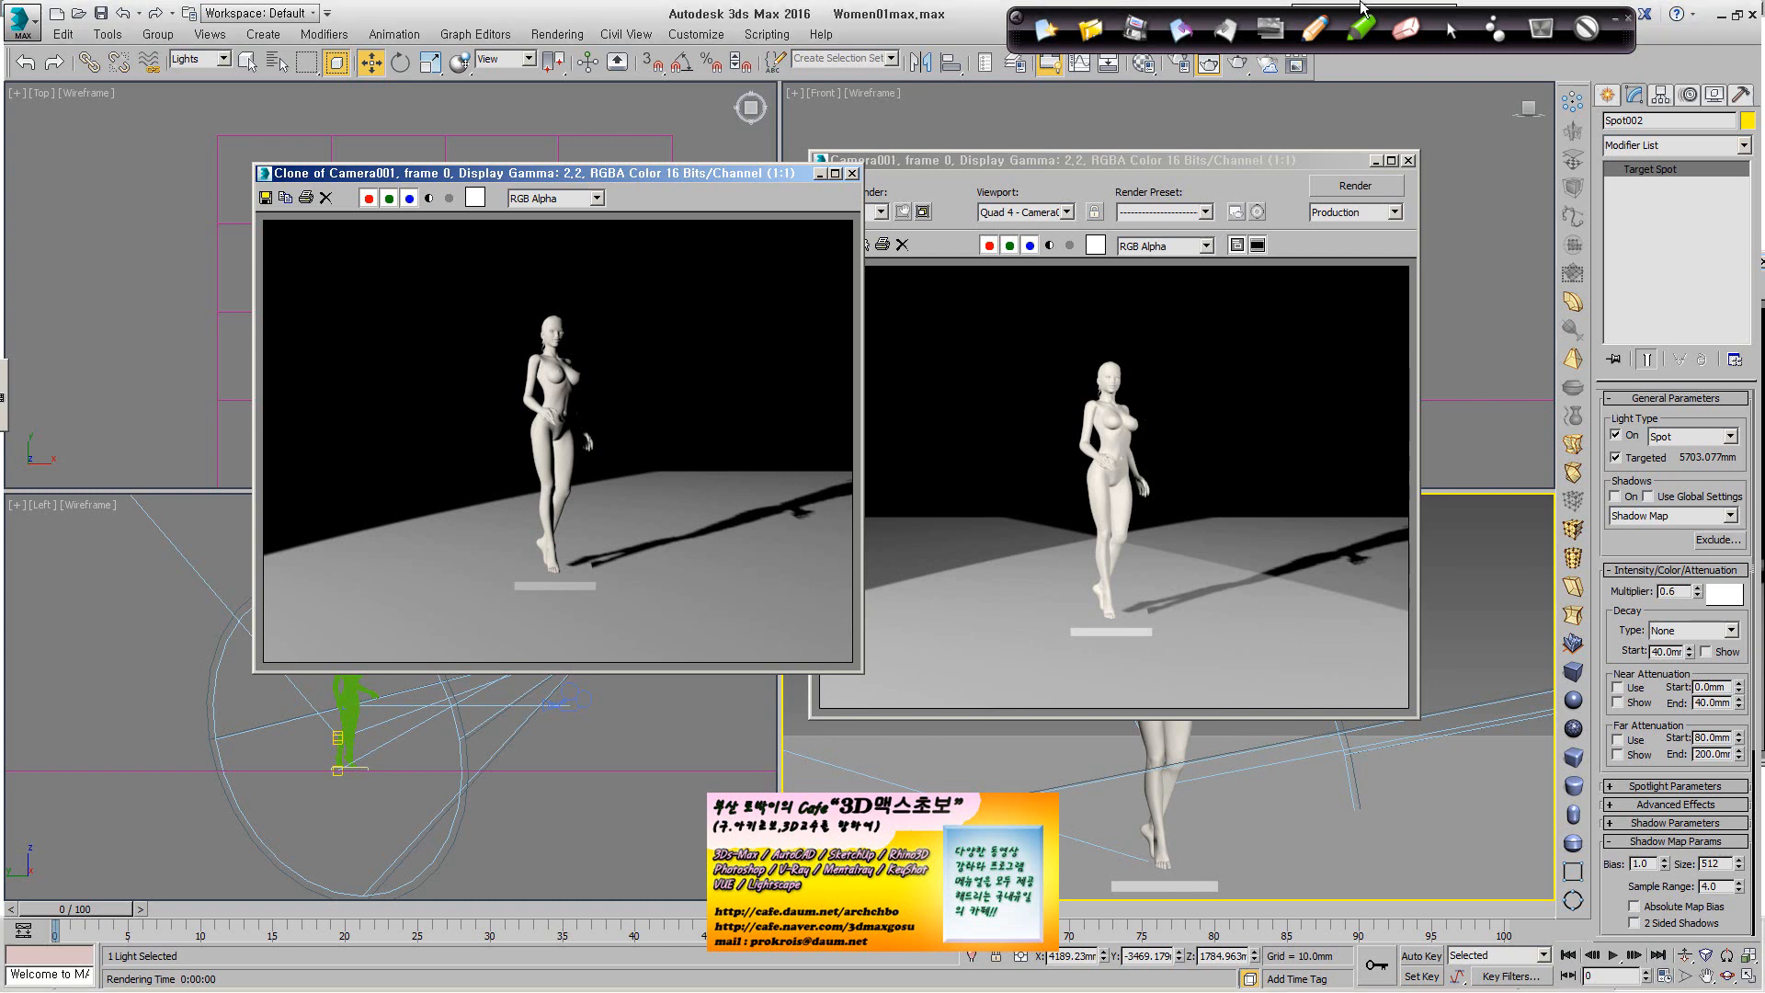
{"action": "left_click", "coordinate": [1408, 160]}
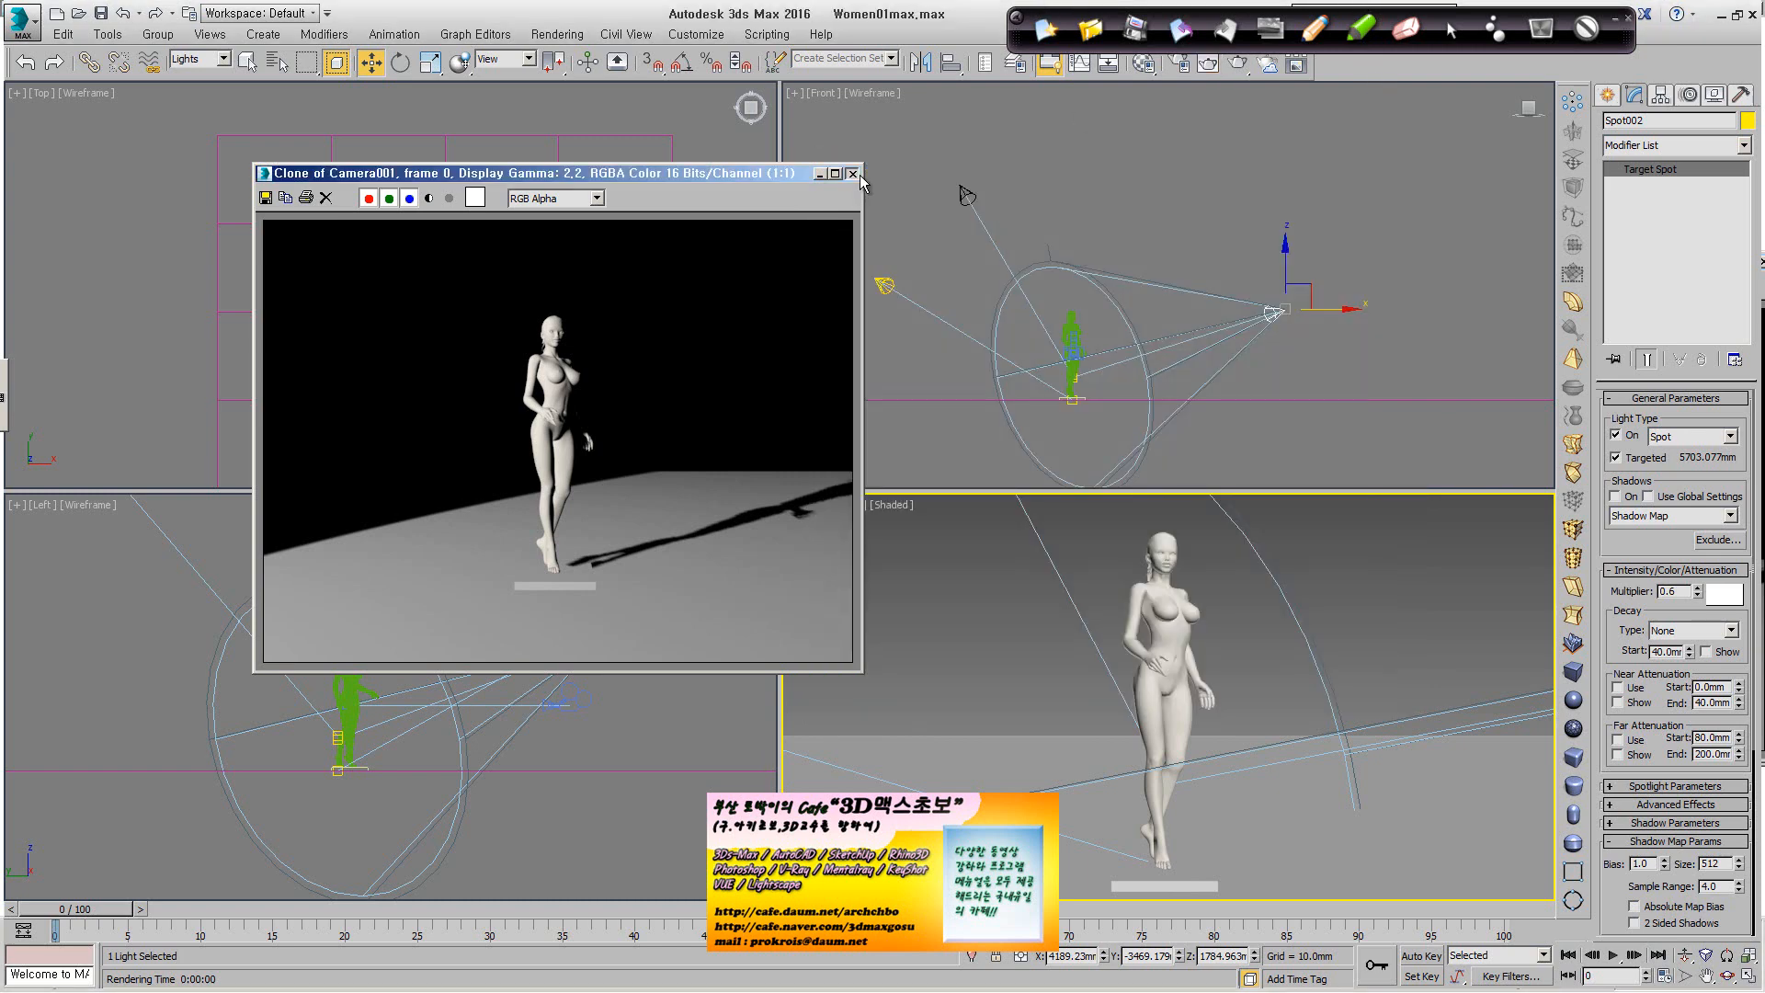
{"action": "left_click", "coordinate": [852, 173]}
Turn on the back light behind the figure, render the camera view with all three lights, and inspect the figure.
{"action": "left_click", "coordinate": [410, 261]}
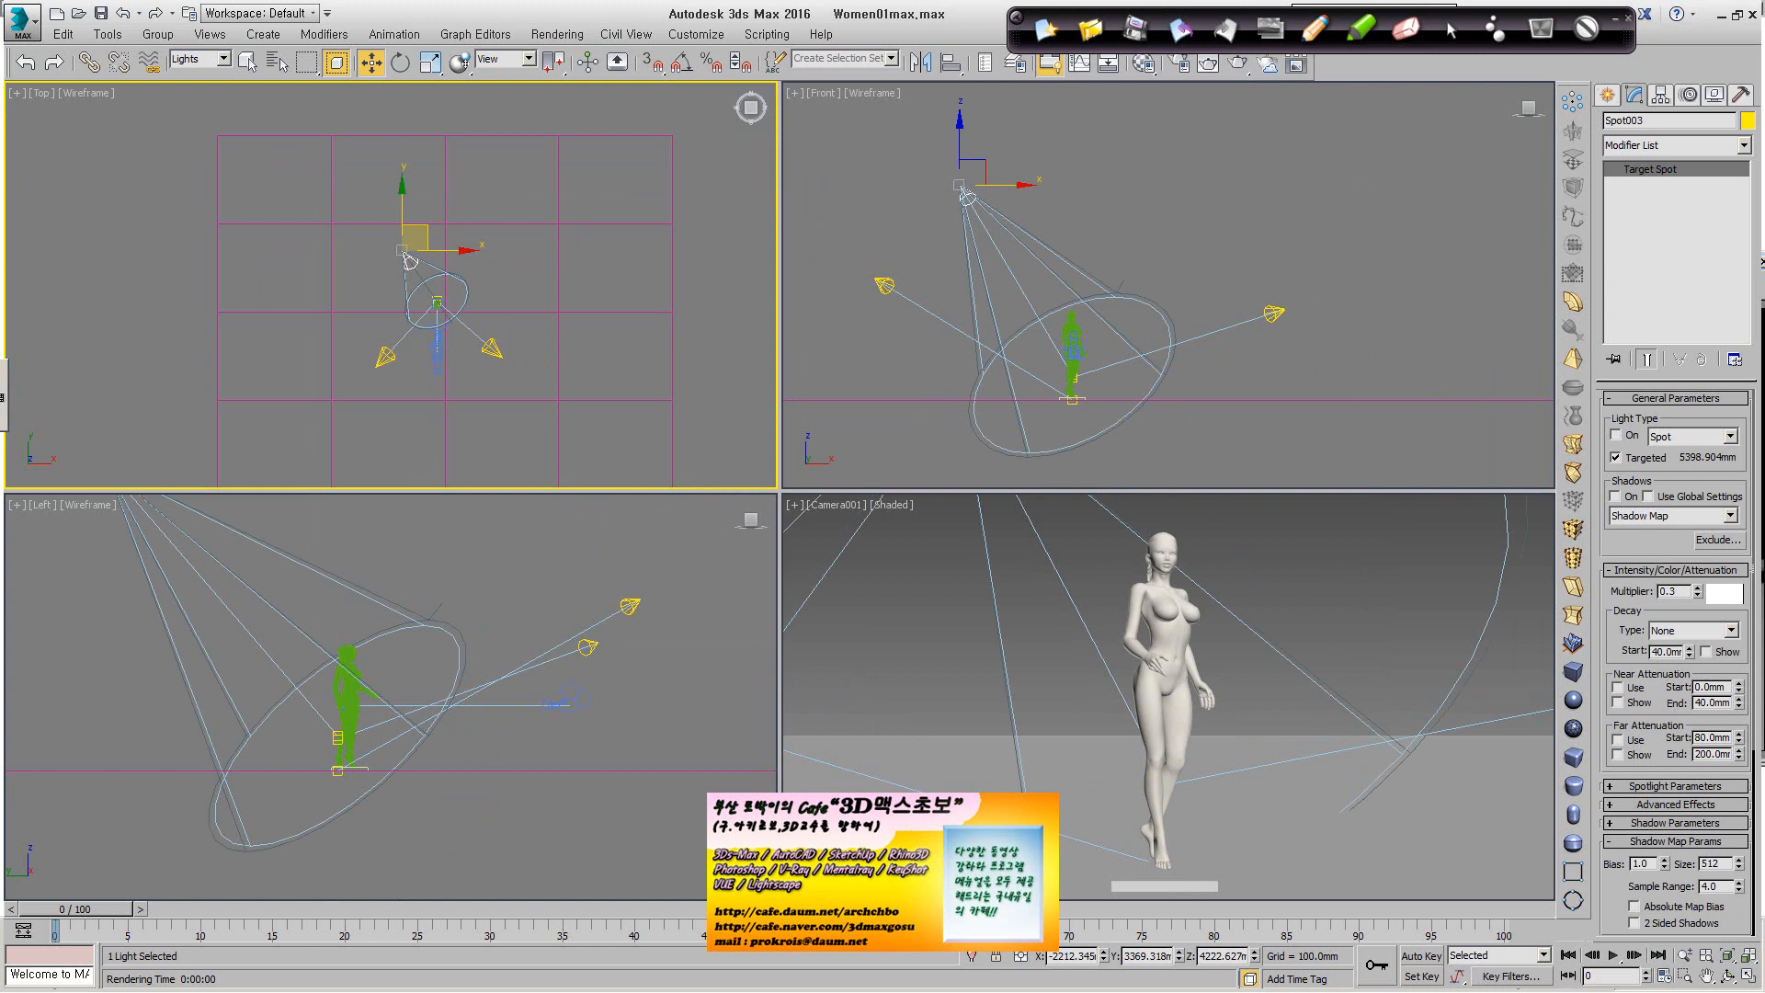
{"action": "right_click", "coordinate": [1331, 552]}
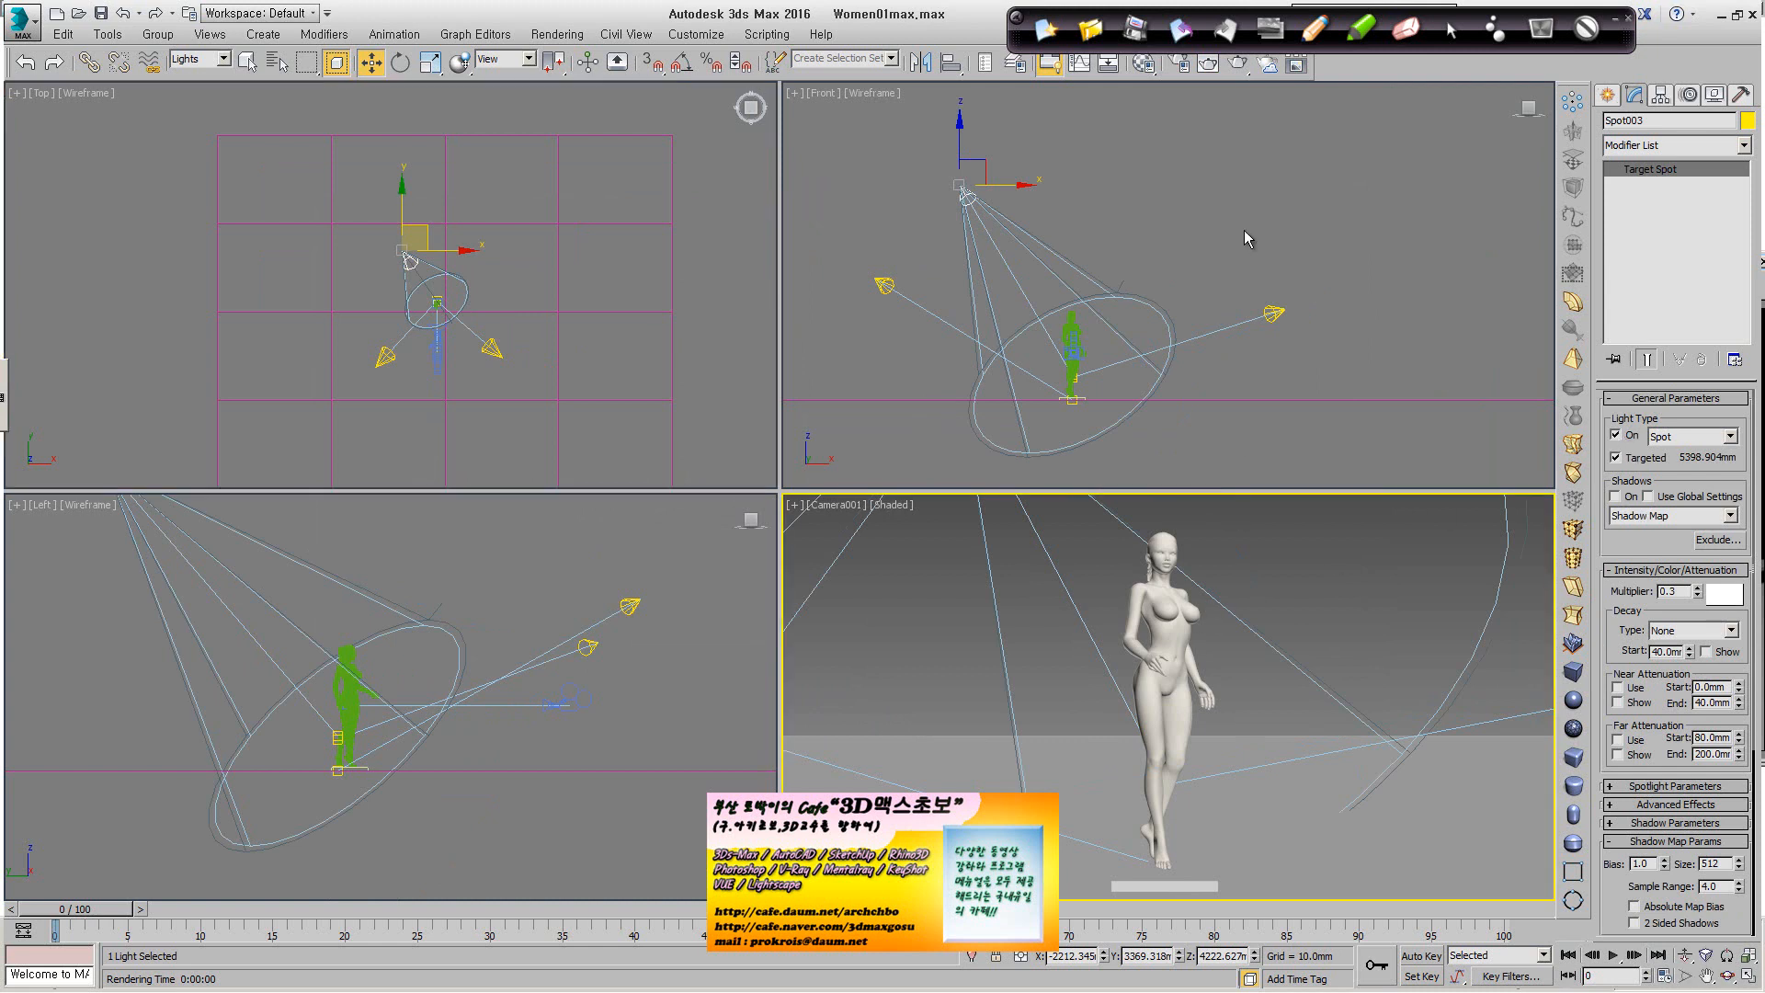
{"action": "left_click", "coordinate": [1230, 70]}
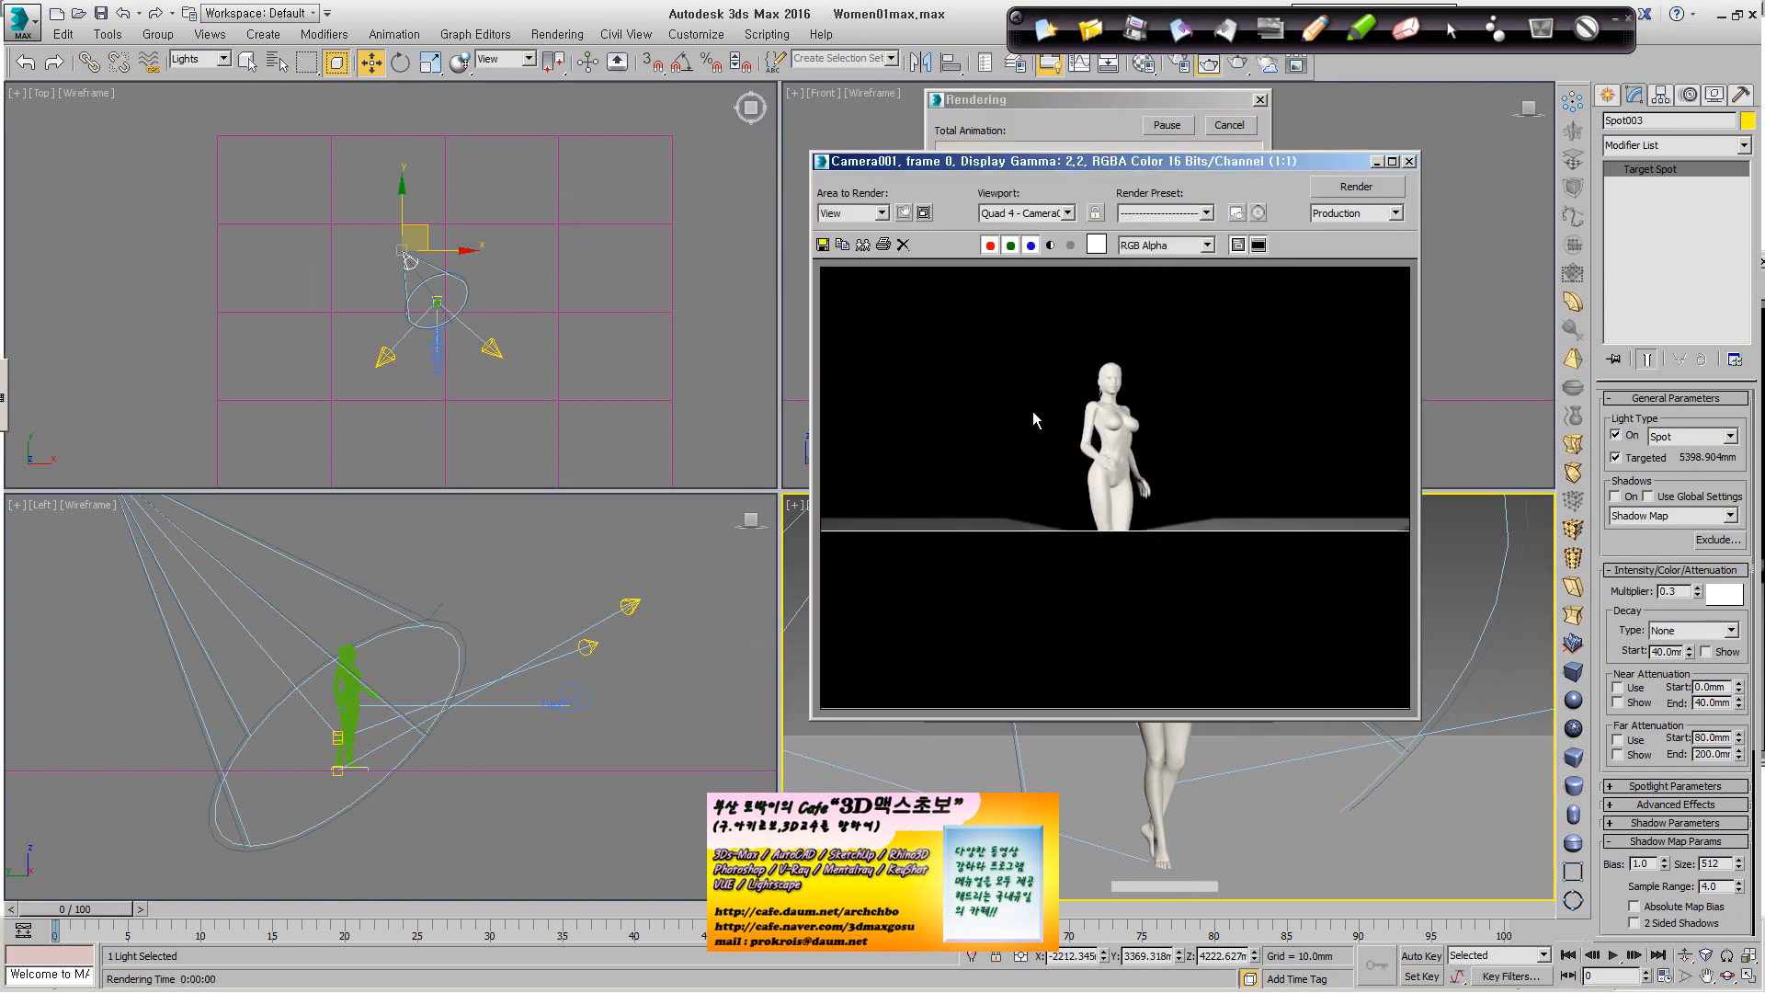
{"action": "left_click_drag", "start_coordinate": [1172, 163], "coordinate": [683, 180]}
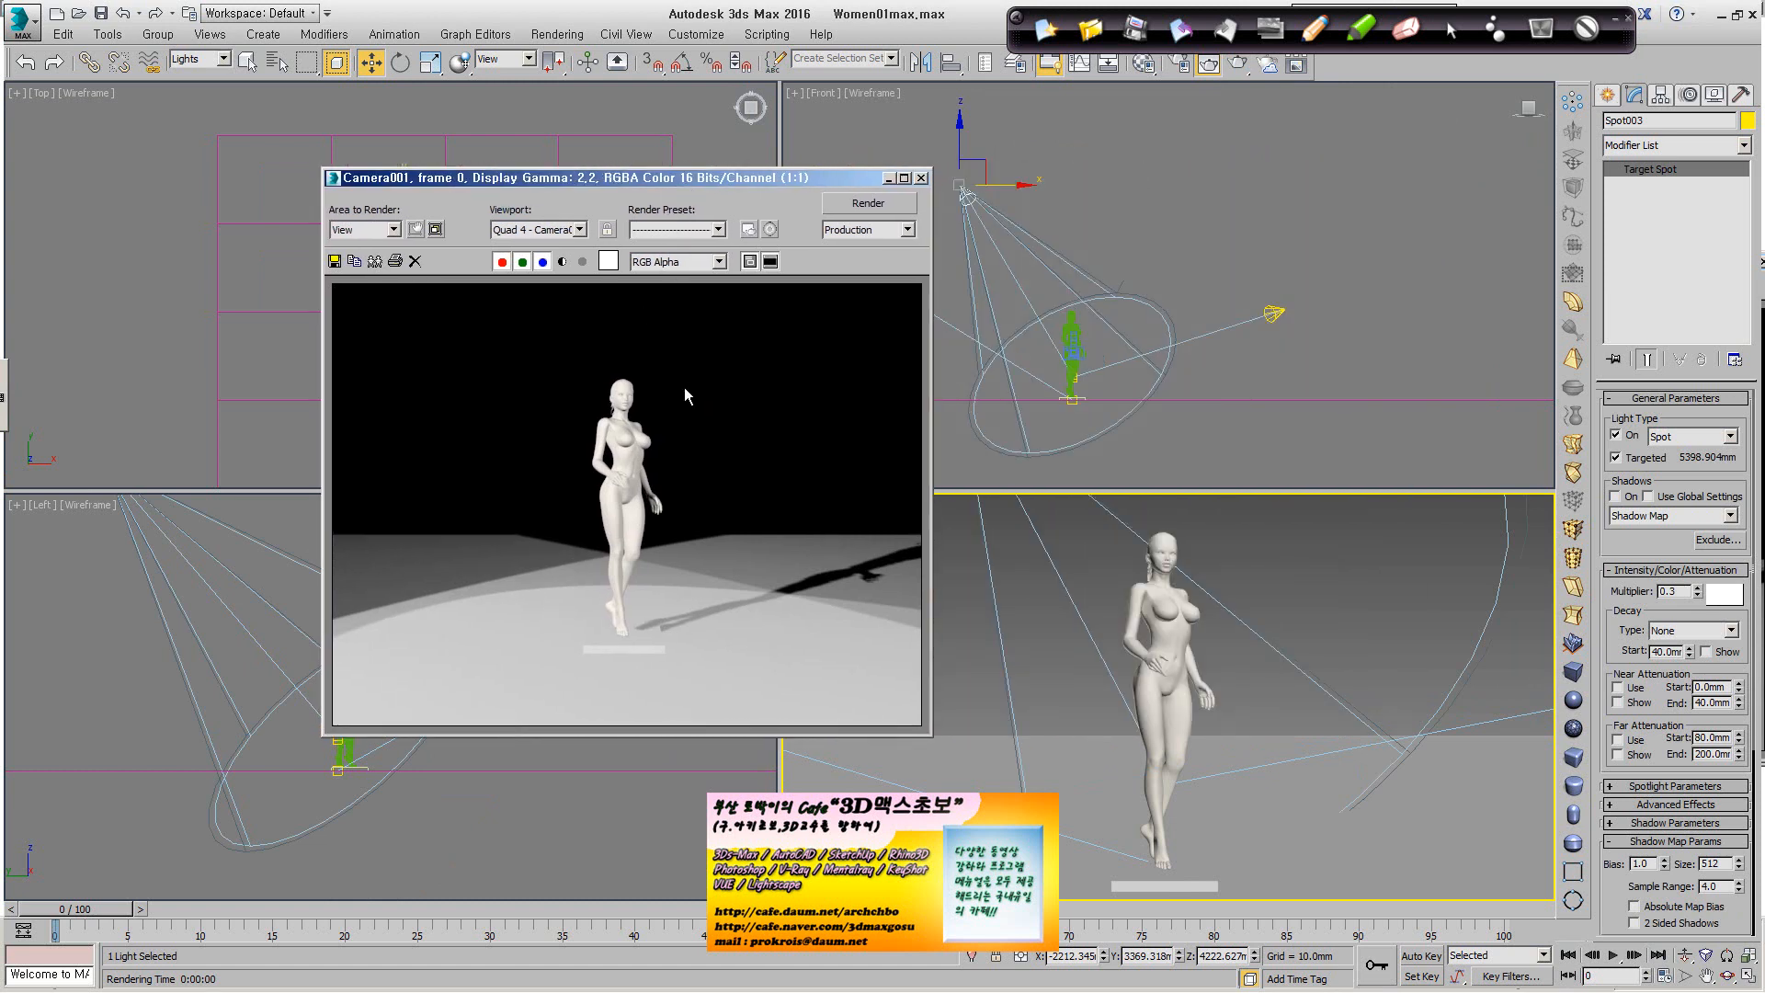
{"action": "scroll", "coordinate": [611, 421], "scroll_direction": "up", "scroll_amount": 1}
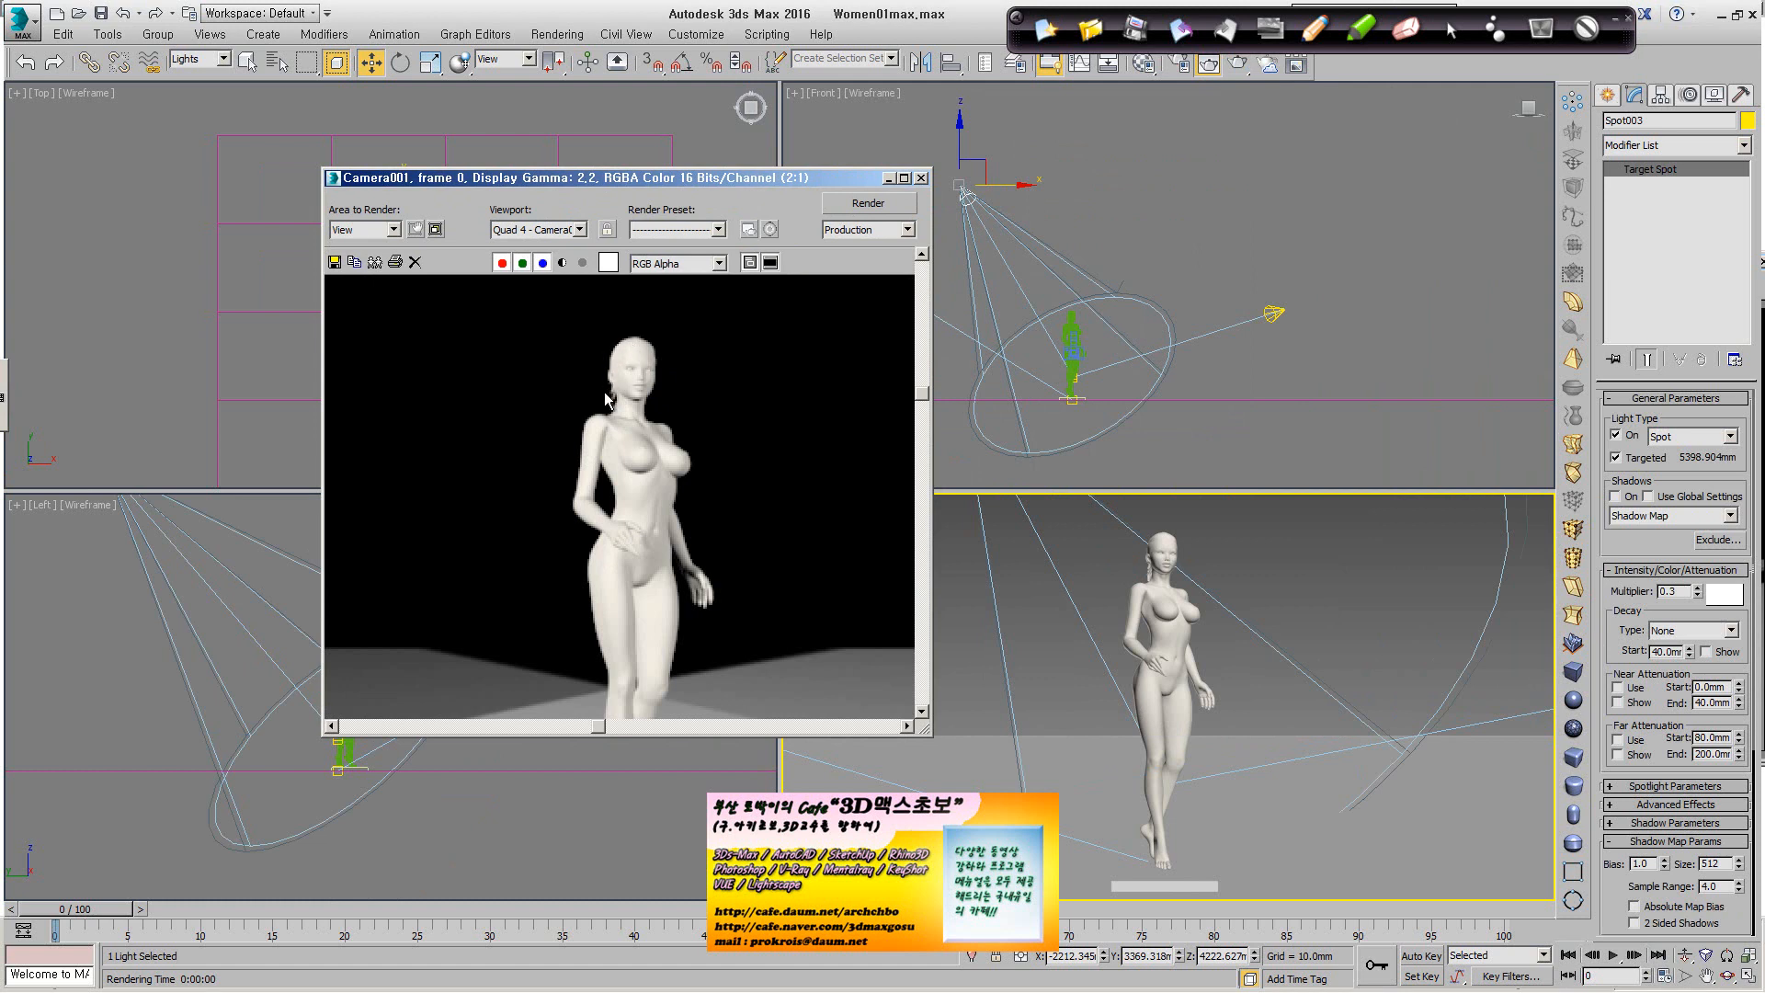
{"action": "scroll", "coordinate": [587, 474], "scroll_direction": "down", "scroll_amount": 1}
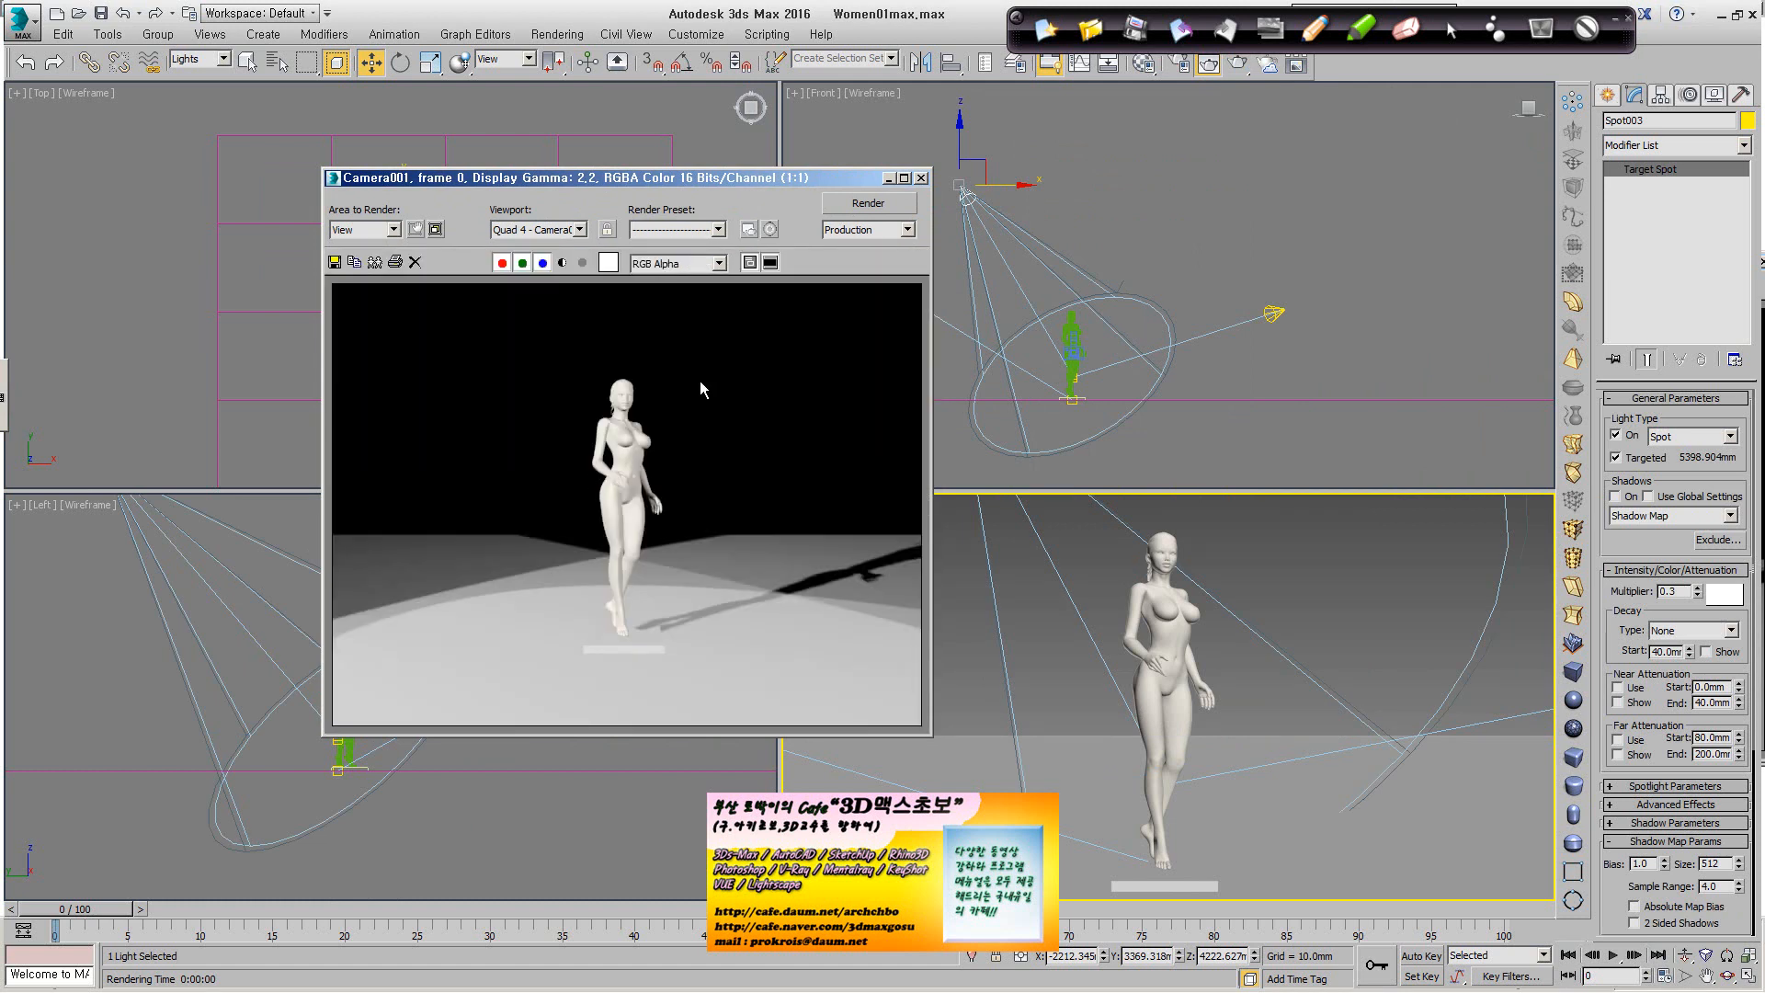
Set the render output size to 800x600, re-render the camera view, and enlarge the rendered figure.
{"action": "left_click", "coordinate": [1238, 64]}
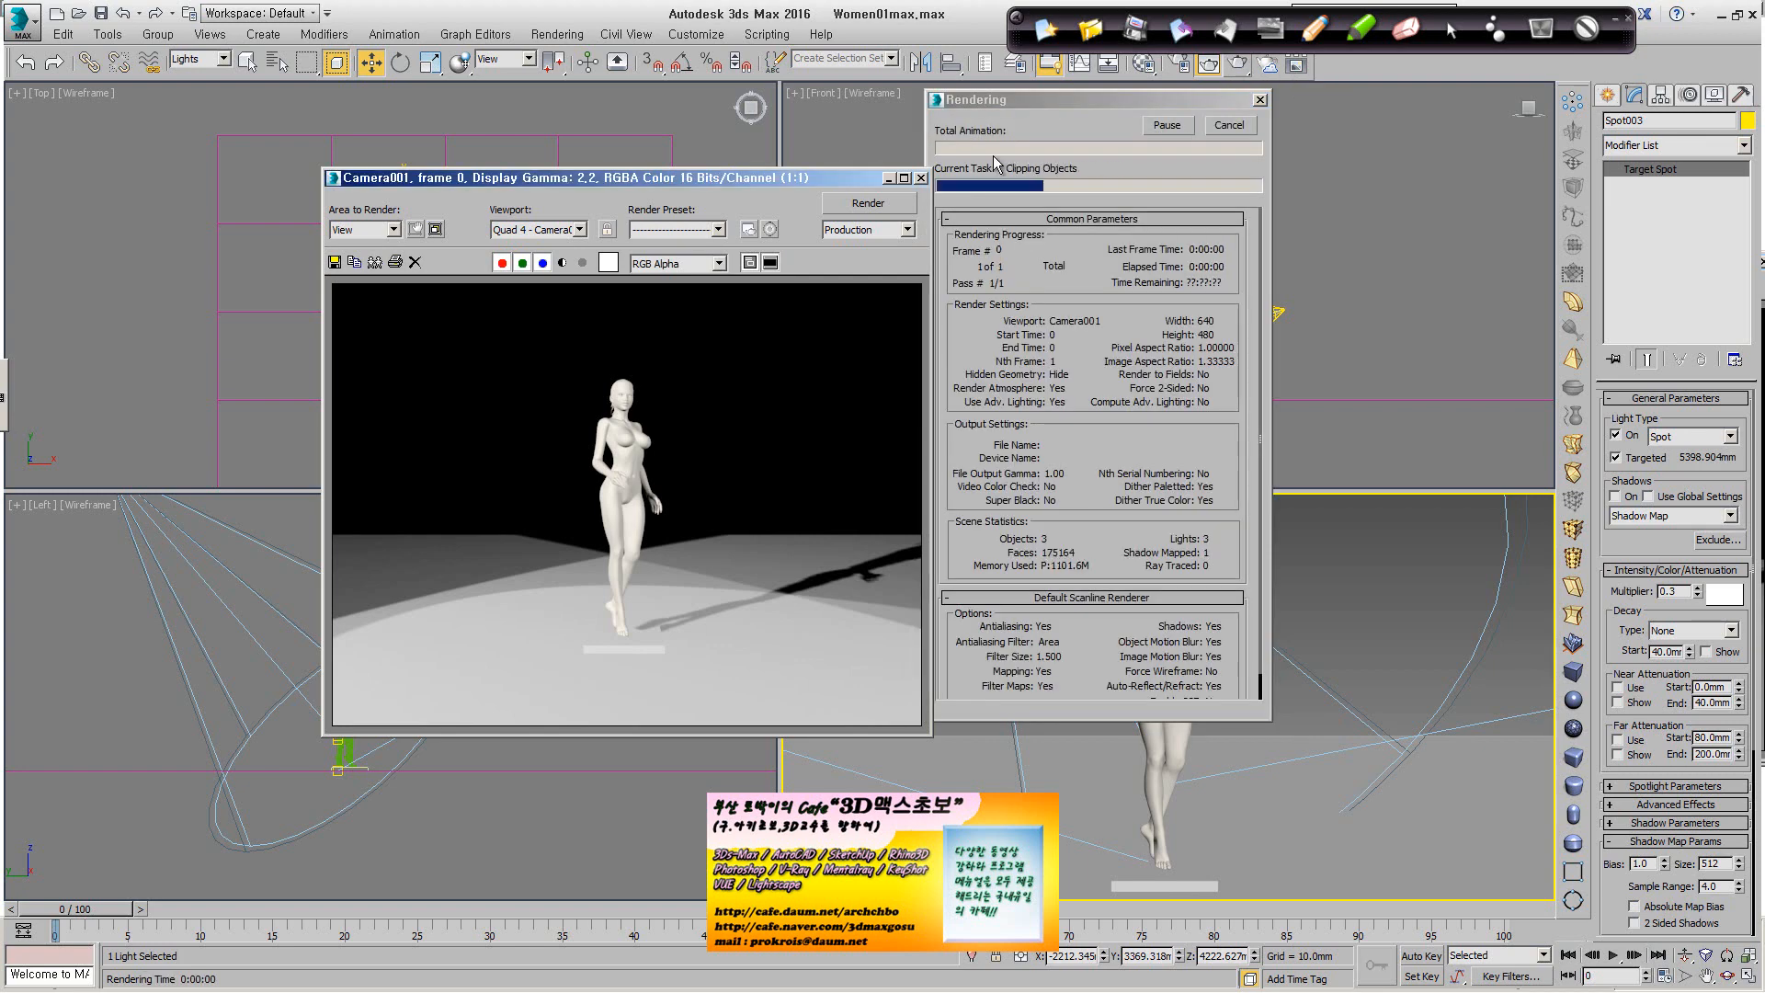
{"action": "left_click", "coordinate": [1180, 64]}
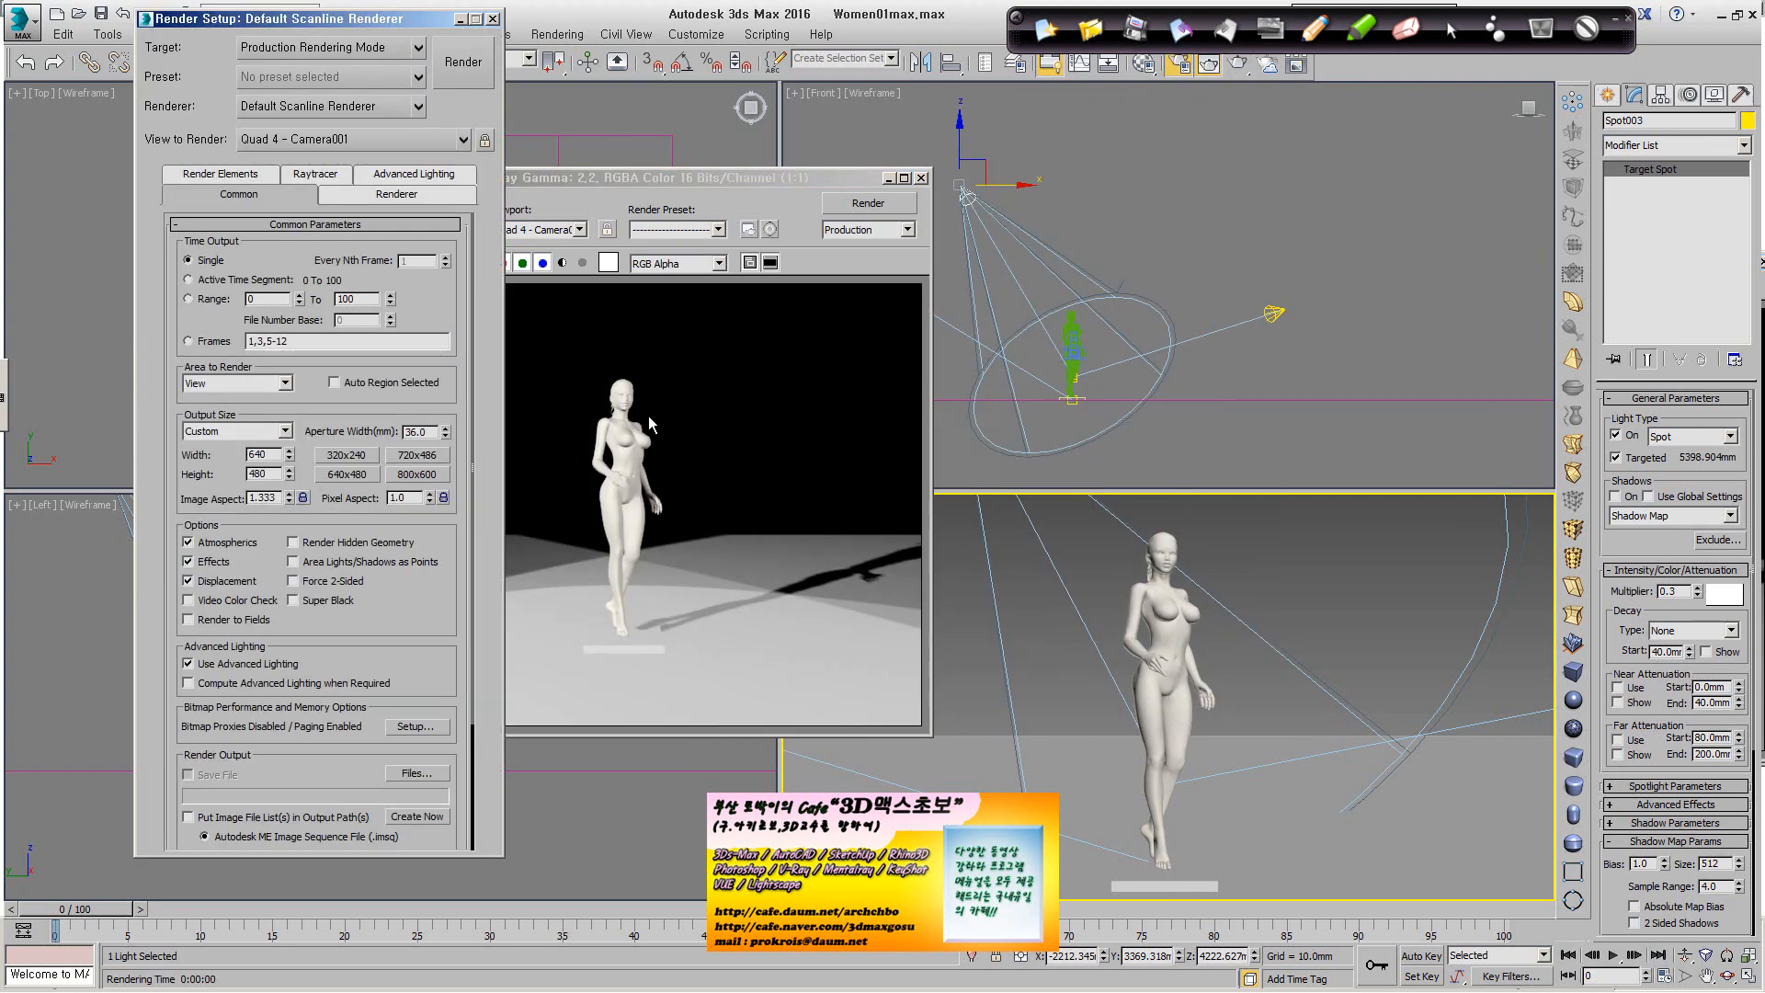
{"action": "left_click", "coordinate": [419, 475]}
{"action": "left_click", "coordinate": [1238, 63]}
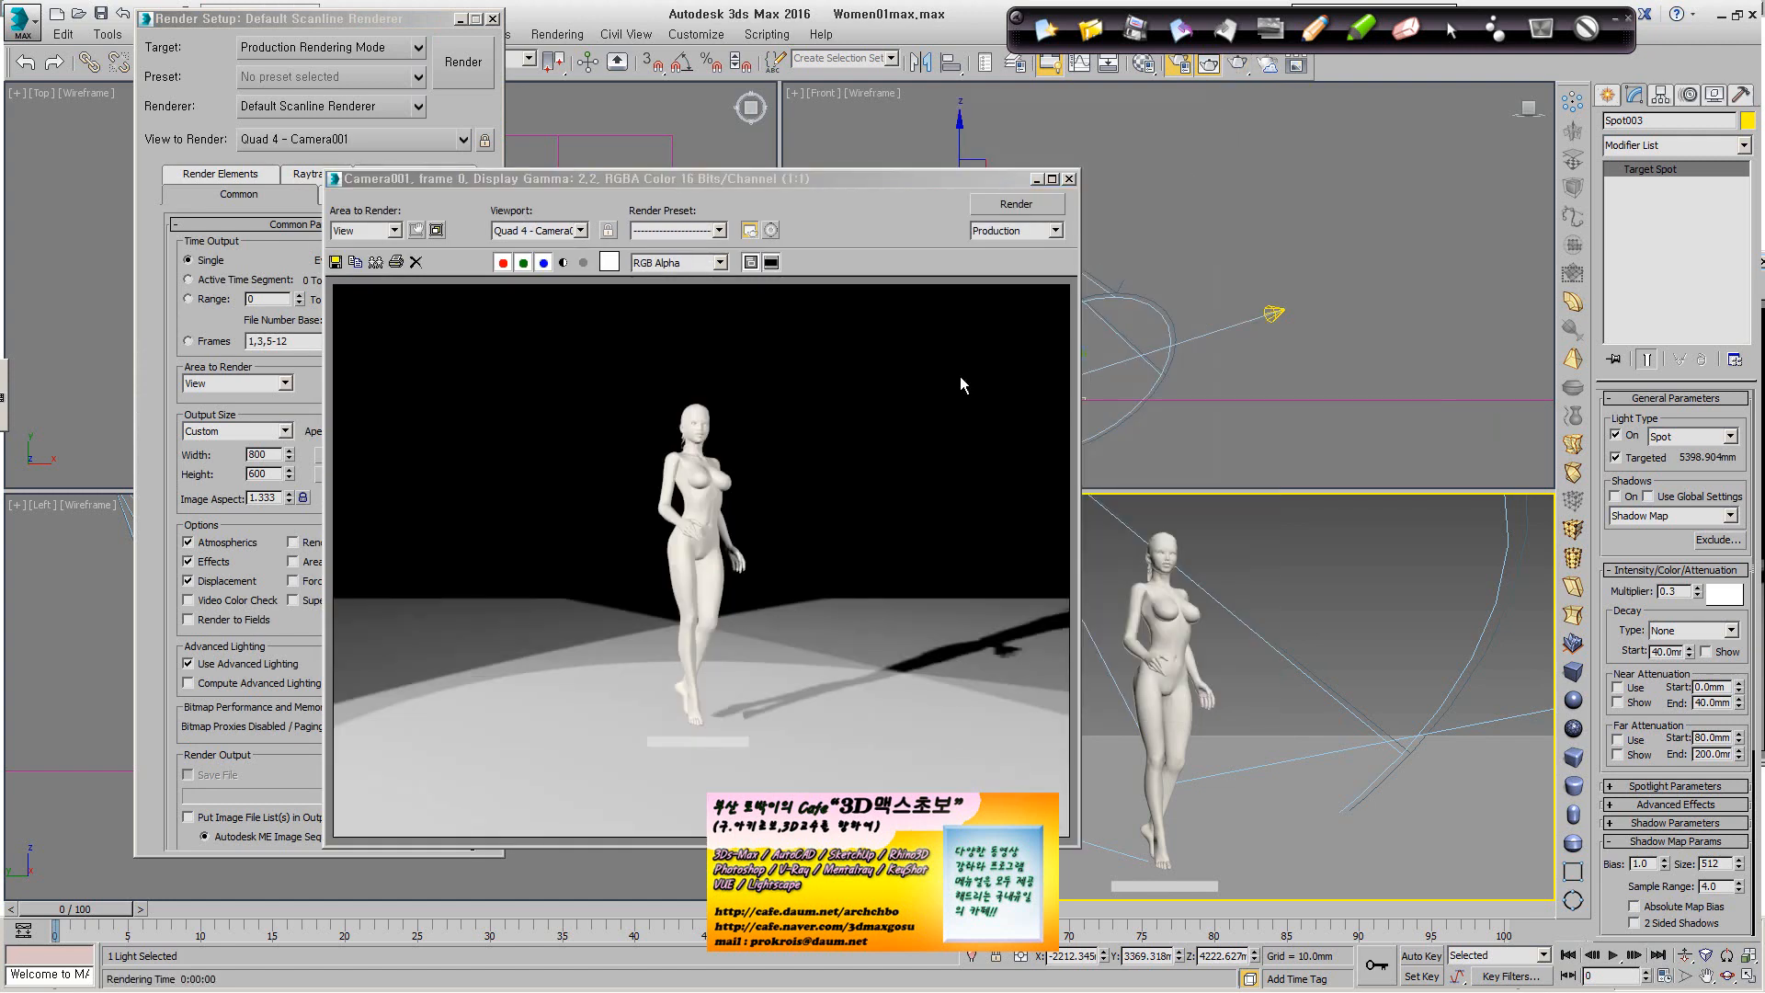
{"action": "left_click", "coordinate": [688, 521]}
{"action": "scroll", "coordinate": [686, 519], "scroll_direction": "up", "scroll_amount": 2}
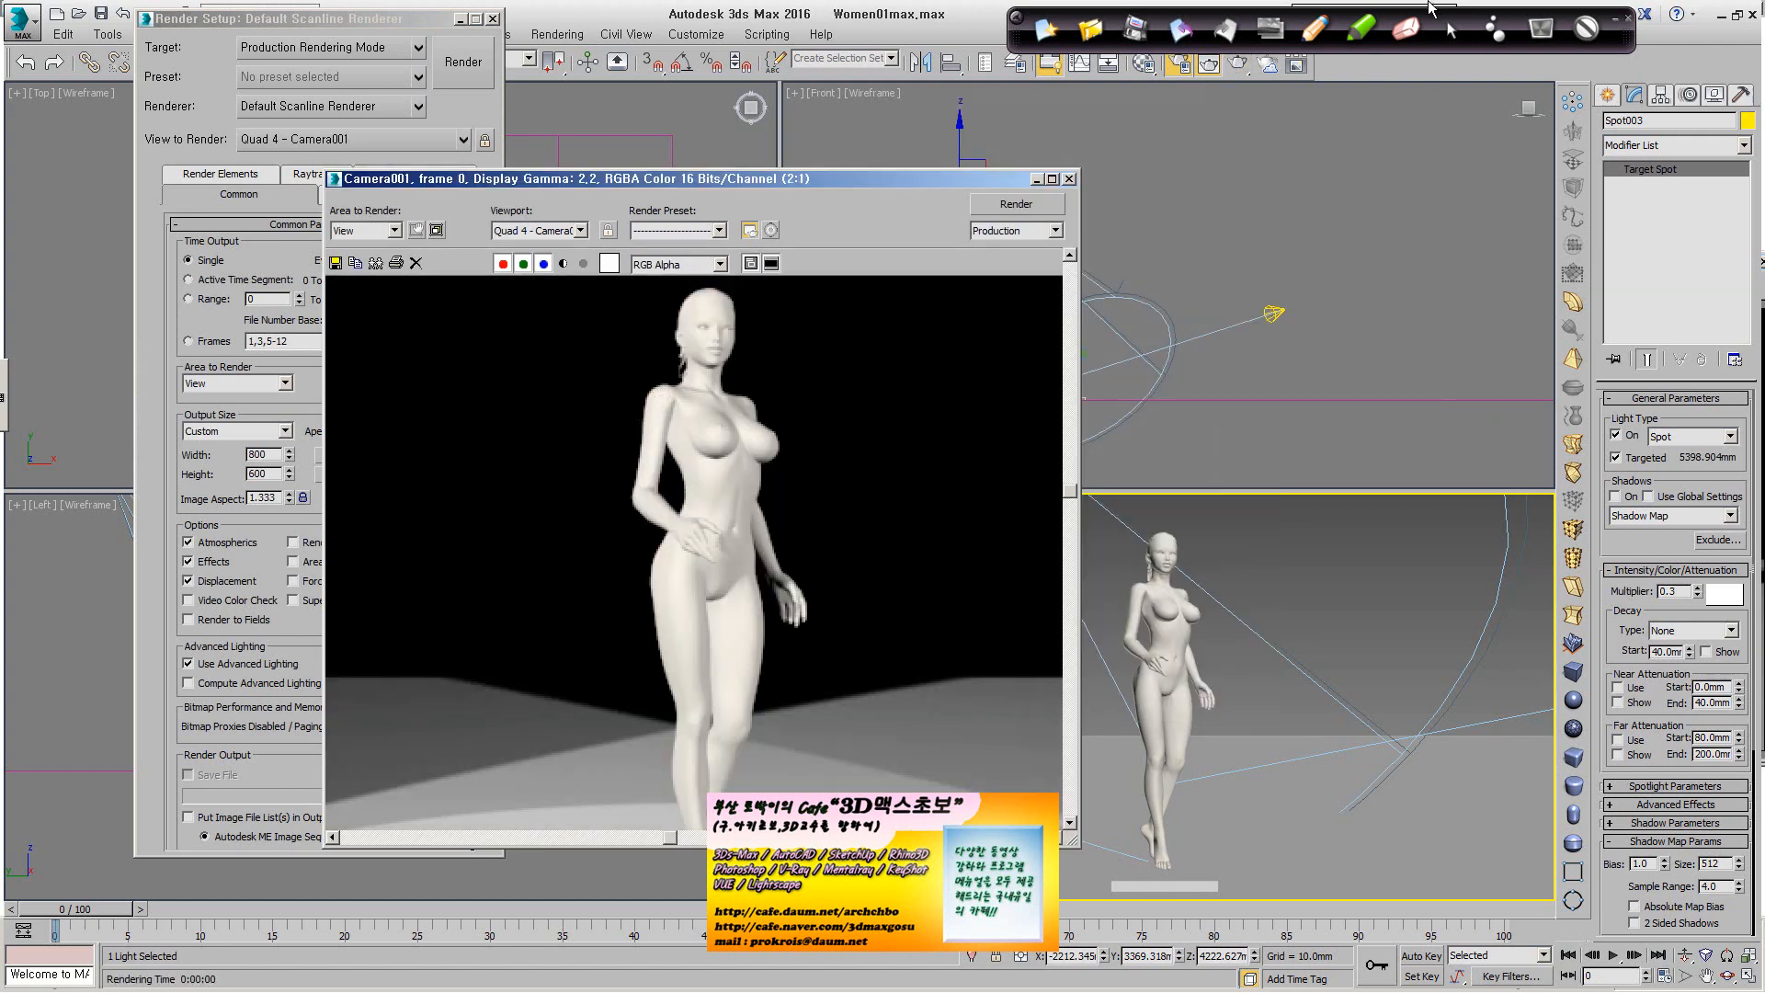
Annotate the render in orange with "Back Light", a Korean note and "Rim Light", with arrows and a line along the figure's lit edge.
{"action": "left_click", "coordinate": [1318, 33]}
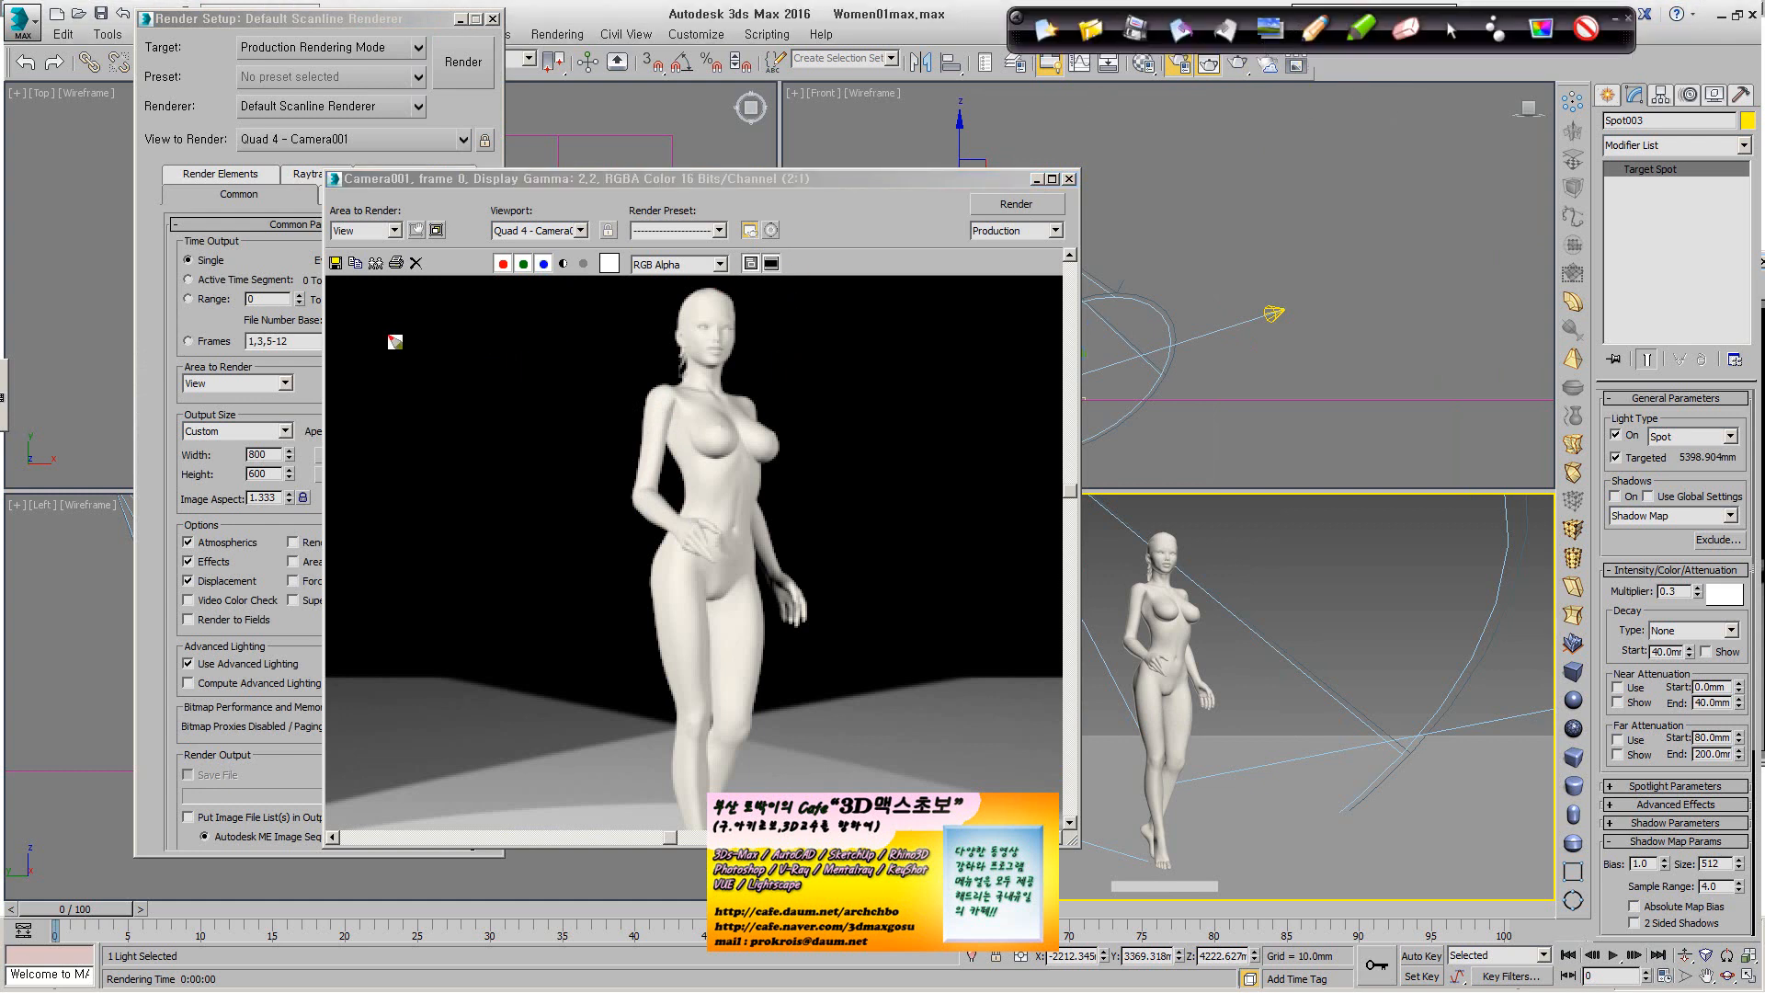
{"action": "mouse_move", "coordinate": [384, 327]}
{"action": "left_mouse_down"}
{"action": "mouse_move", "coordinate": [414, 341]}
{"action": "mouse_move", "coordinate": [535, 320]}
{"action": "mouse_move", "coordinate": [549, 340]}
{"action": "mouse_move", "coordinate": [590, 298]}
{"action": "mouse_move", "coordinate": [552, 318]}
{"action": "mouse_move", "coordinate": [685, 360]}
{"action": "left_mouse_up"}
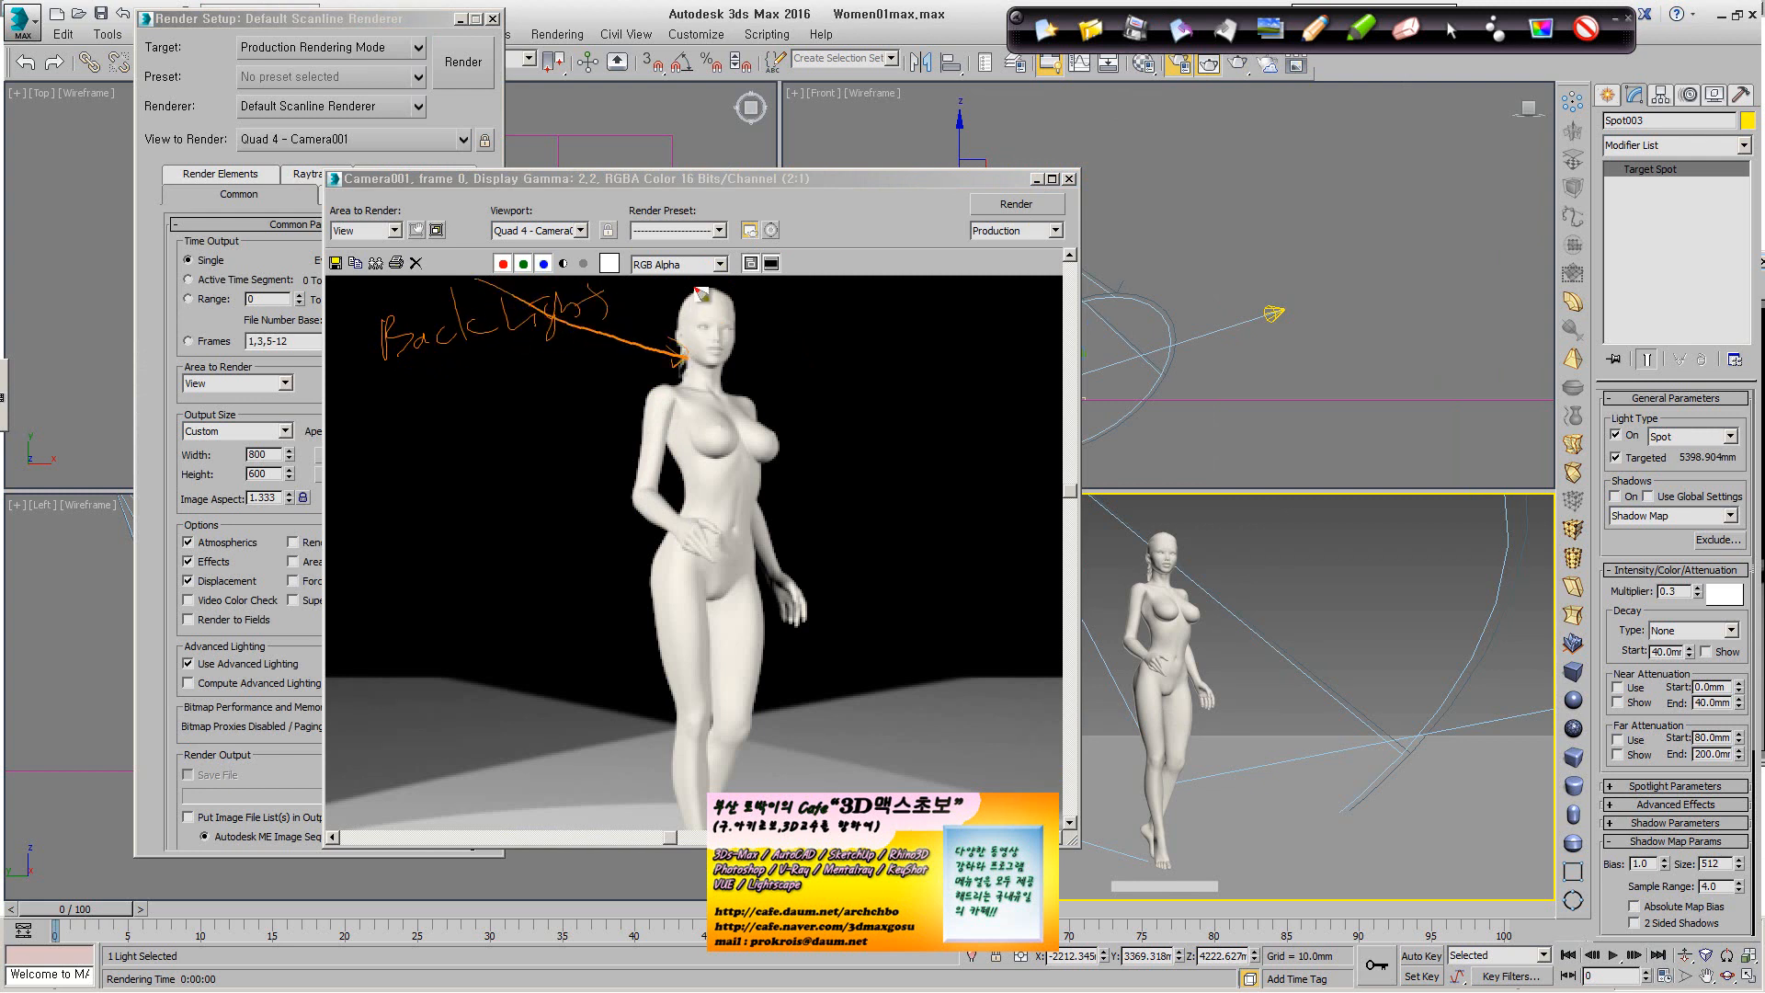
{"action": "mouse_move", "coordinate": [704, 294]}
{"action": "left_mouse_down"}
{"action": "mouse_move", "coordinate": [676, 323]}
{"action": "mouse_move", "coordinate": [688, 375]}
{"action": "mouse_move", "coordinate": [555, 397]}
{"action": "left_mouse_up"}
{"action": "mouse_move", "coordinate": [414, 433]}
{"action": "left_mouse_down"}
{"action": "mouse_move", "coordinate": [469, 477]}
{"action": "mouse_move", "coordinate": [570, 437]}
{"action": "left_mouse_up"}
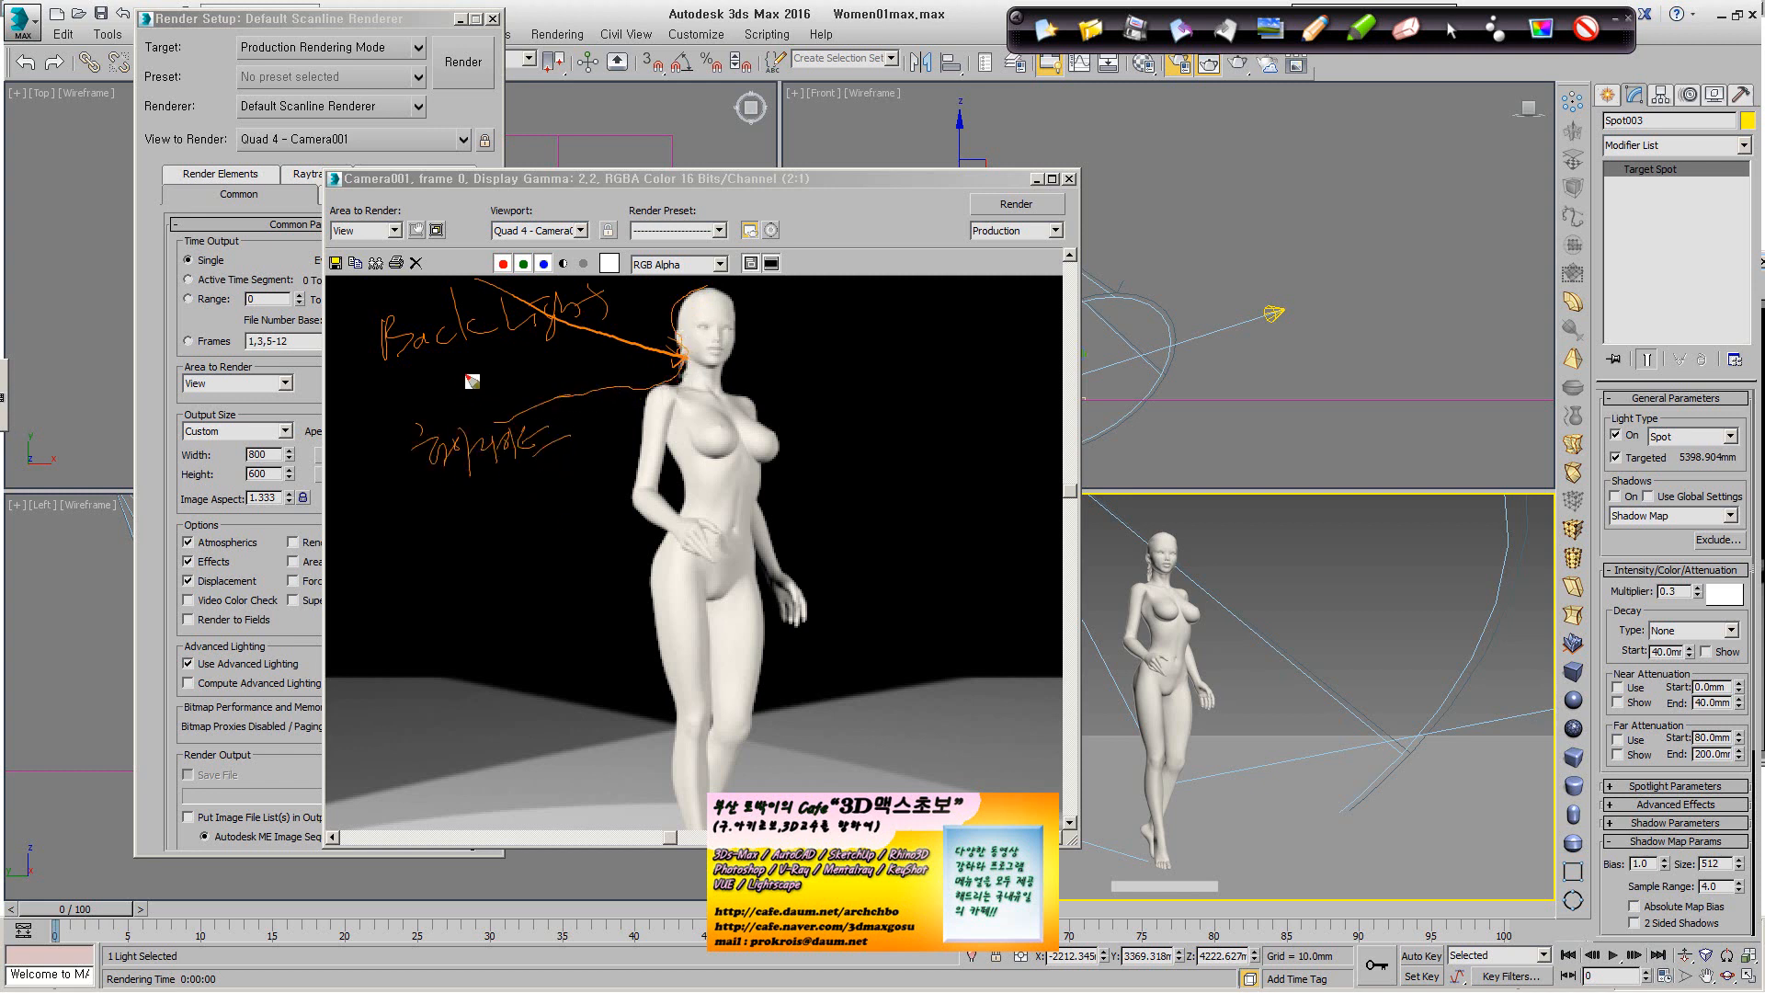
{"action": "mouse_move", "coordinate": [421, 364]}
{"action": "left_mouse_down"}
{"action": "mouse_move", "coordinate": [401, 415]}
{"action": "mouse_move", "coordinate": [437, 500]}
{"action": "mouse_move", "coordinate": [421, 511]}
{"action": "mouse_move", "coordinate": [465, 505]}
{"action": "left_mouse_up"}
{"action": "mouse_move", "coordinate": [434, 532]}
{"action": "left_mouse_down"}
{"action": "mouse_move", "coordinate": [439, 575]}
{"action": "mouse_move", "coordinate": [583, 539]}
{"action": "mouse_move", "coordinate": [618, 549]}
{"action": "mouse_move", "coordinate": [648, 501]}
{"action": "mouse_move", "coordinate": [640, 529]}
{"action": "left_mouse_up"}
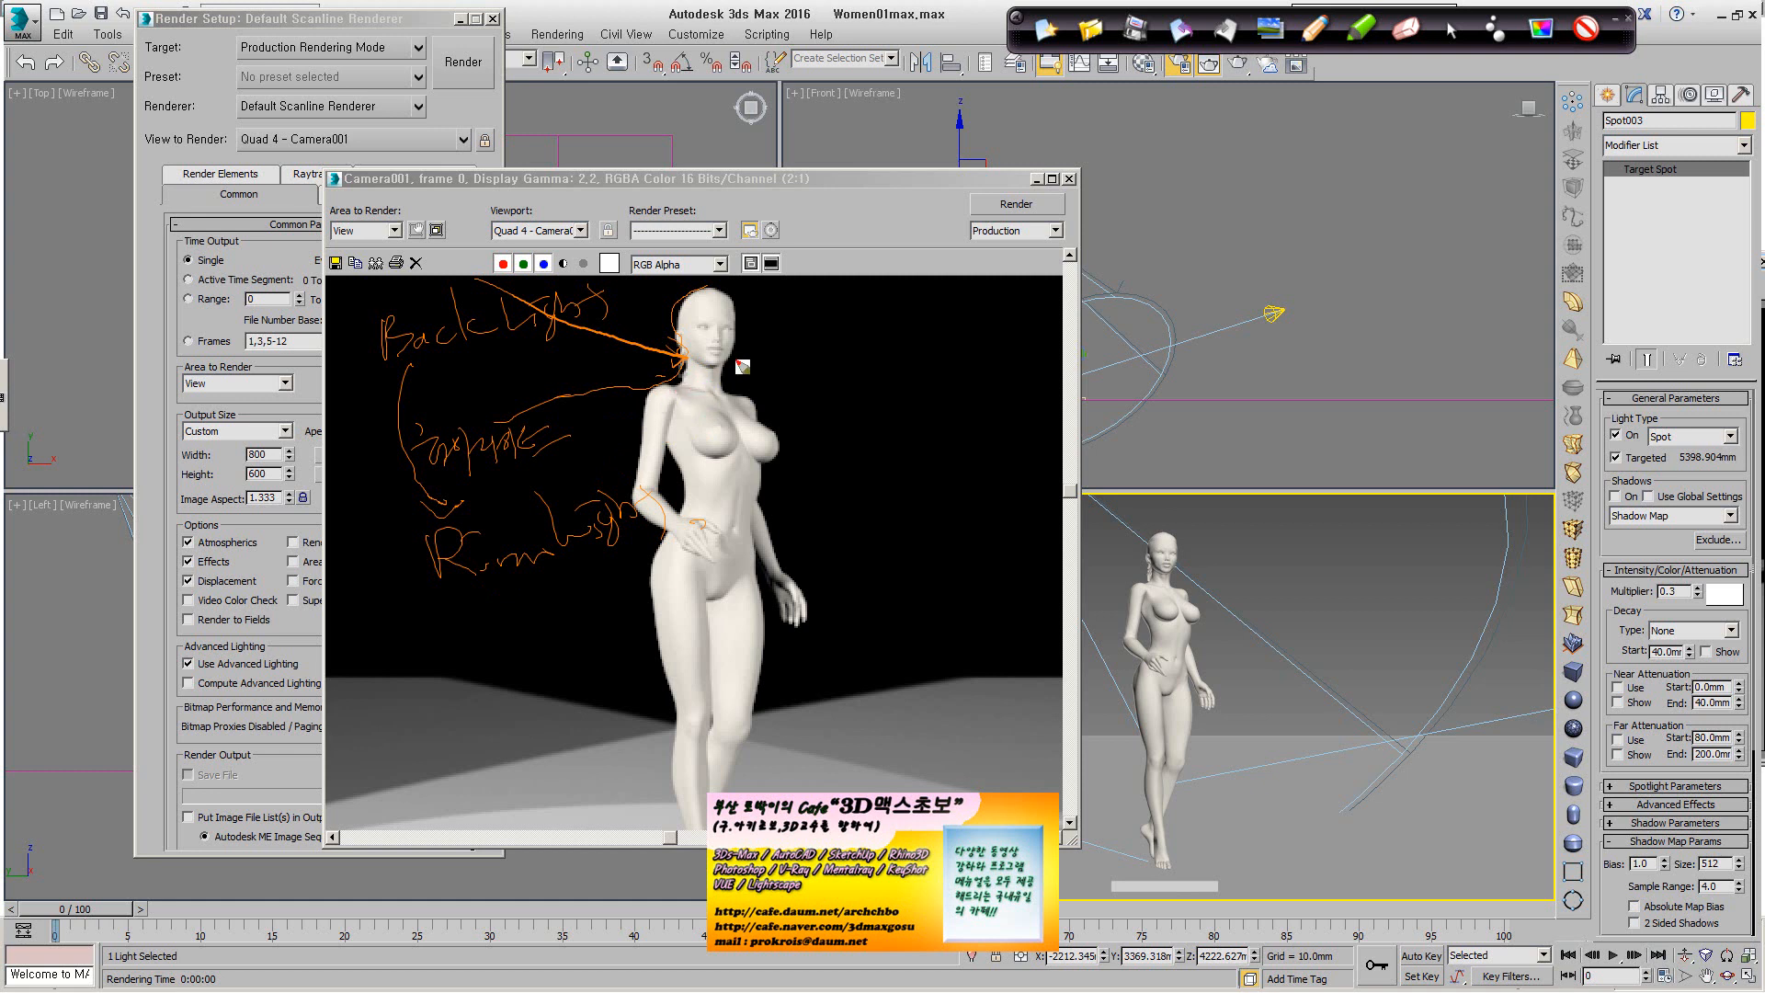
Draw an arrow from the head to Korean notes on the back light's effects, add and circle the word "Silhouette", and stop annotating.
{"action": "mouse_move", "coordinate": [679, 322]}
{"action": "left_mouse_down"}
{"action": "mouse_move", "coordinate": [854, 315]}
{"action": "mouse_move", "coordinate": [864, 338]}
{"action": "left_mouse_up"}
{"action": "mouse_move", "coordinate": [850, 348]}
{"action": "left_mouse_down"}
{"action": "mouse_move", "coordinate": [899, 378]}
{"action": "mouse_move", "coordinate": [1037, 309]}
{"action": "mouse_move", "coordinate": [1028, 364]}
{"action": "mouse_move", "coordinate": [895, 467]}
{"action": "mouse_move", "coordinate": [917, 487]}
{"action": "mouse_move", "coordinate": [952, 458]}
{"action": "mouse_move", "coordinate": [960, 498]}
{"action": "mouse_move", "coordinate": [1007, 482]}
{"action": "left_mouse_up"}
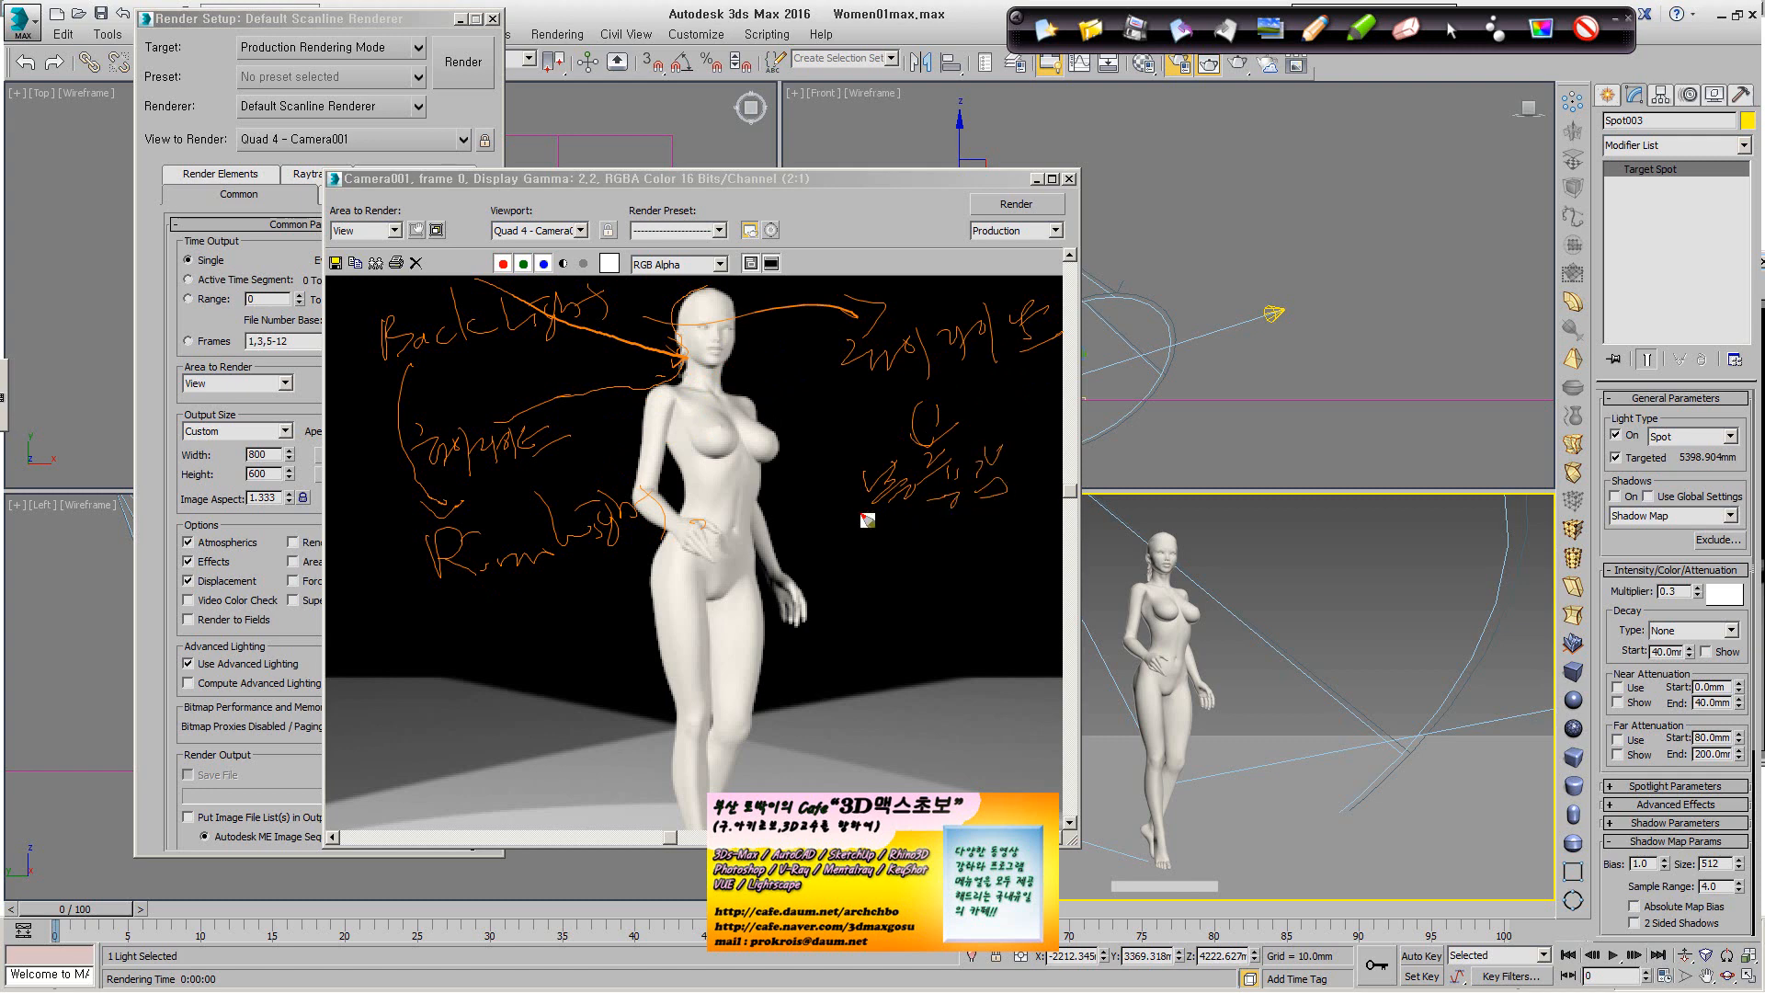
{"action": "left_click_drag", "start_coordinate": [929, 522], "coordinate": [925, 548]}
{"action": "left_click_drag", "start_coordinate": [949, 516], "coordinate": [944, 542]}
{"action": "mouse_move", "coordinate": [870, 587]}
{"action": "left_mouse_down"}
{"action": "mouse_move", "coordinate": [882, 611]}
{"action": "mouse_move", "coordinate": [965, 584]}
{"action": "mouse_move", "coordinate": [997, 606]}
{"action": "mouse_move", "coordinate": [1082, 558]}
{"action": "mouse_move", "coordinate": [1144, 569]}
{"action": "left_mouse_up"}
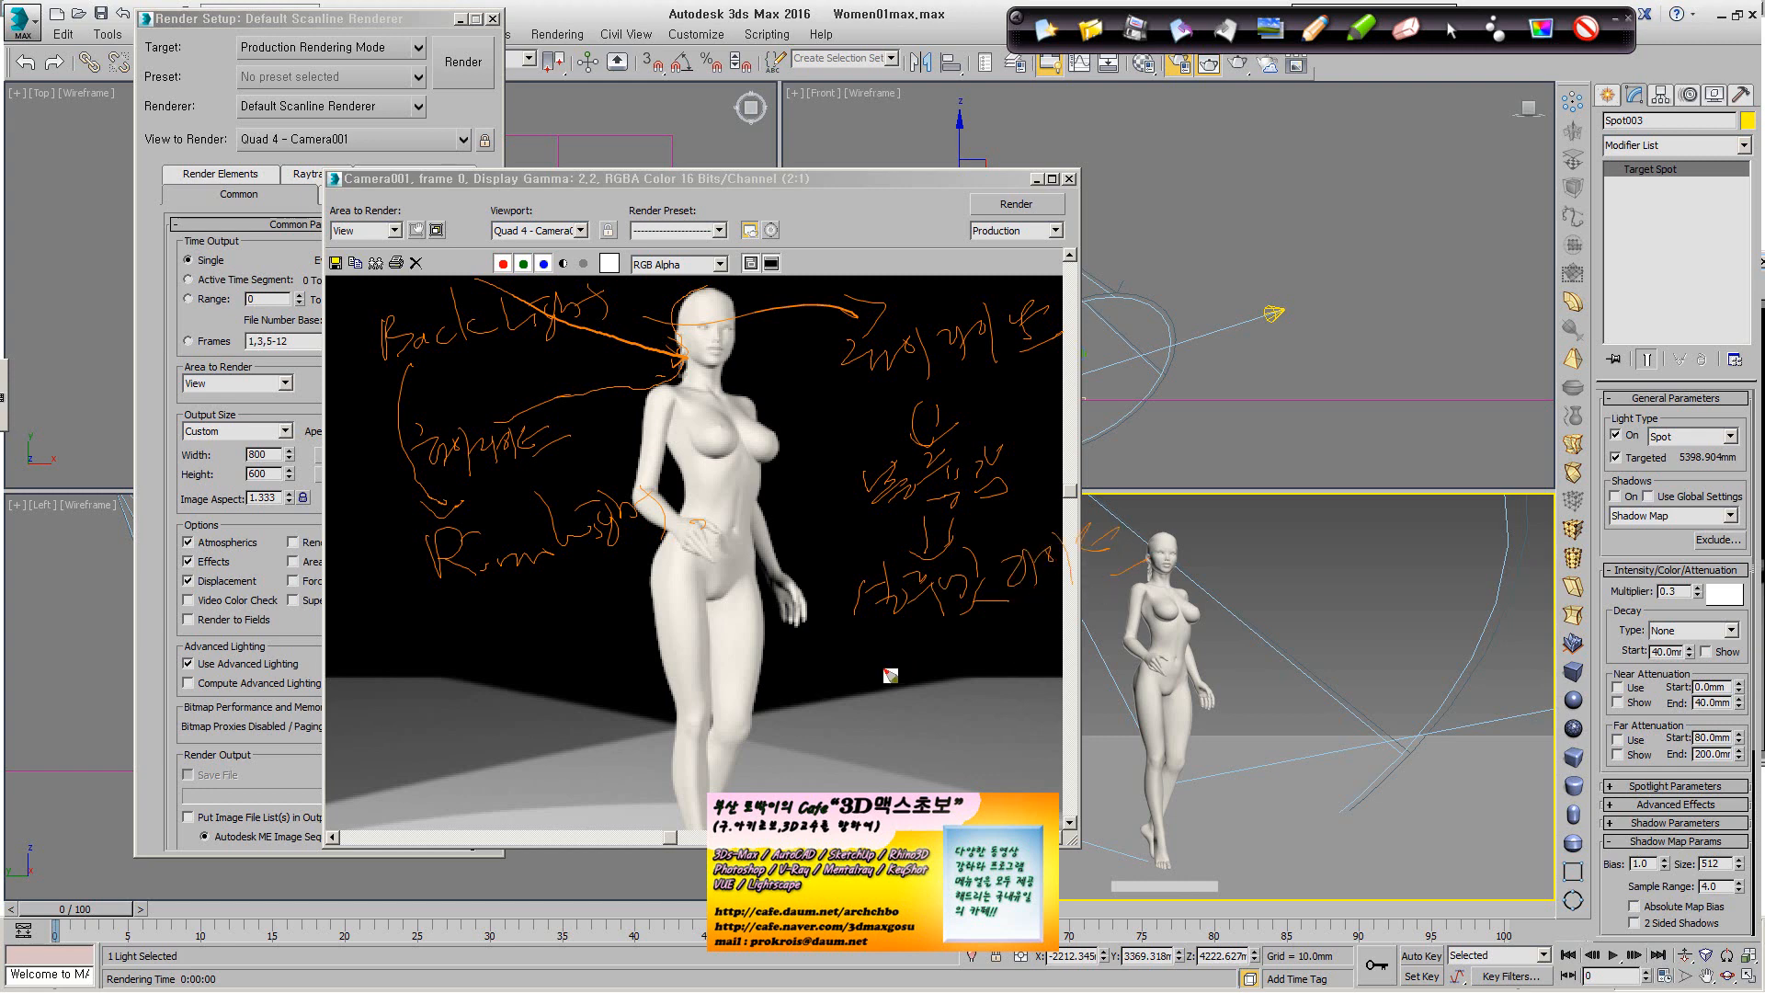
{"action": "mouse_move", "coordinate": [888, 651]}
{"action": "left_mouse_down"}
{"action": "mouse_move", "coordinate": [896, 708]}
{"action": "mouse_move", "coordinate": [946, 664]}
{"action": "mouse_move", "coordinate": [1002, 685]}
{"action": "mouse_move", "coordinate": [1057, 675]}
{"action": "mouse_move", "coordinate": [1131, 616]}
{"action": "mouse_move", "coordinate": [1248, 613]}
{"action": "left_mouse_up"}
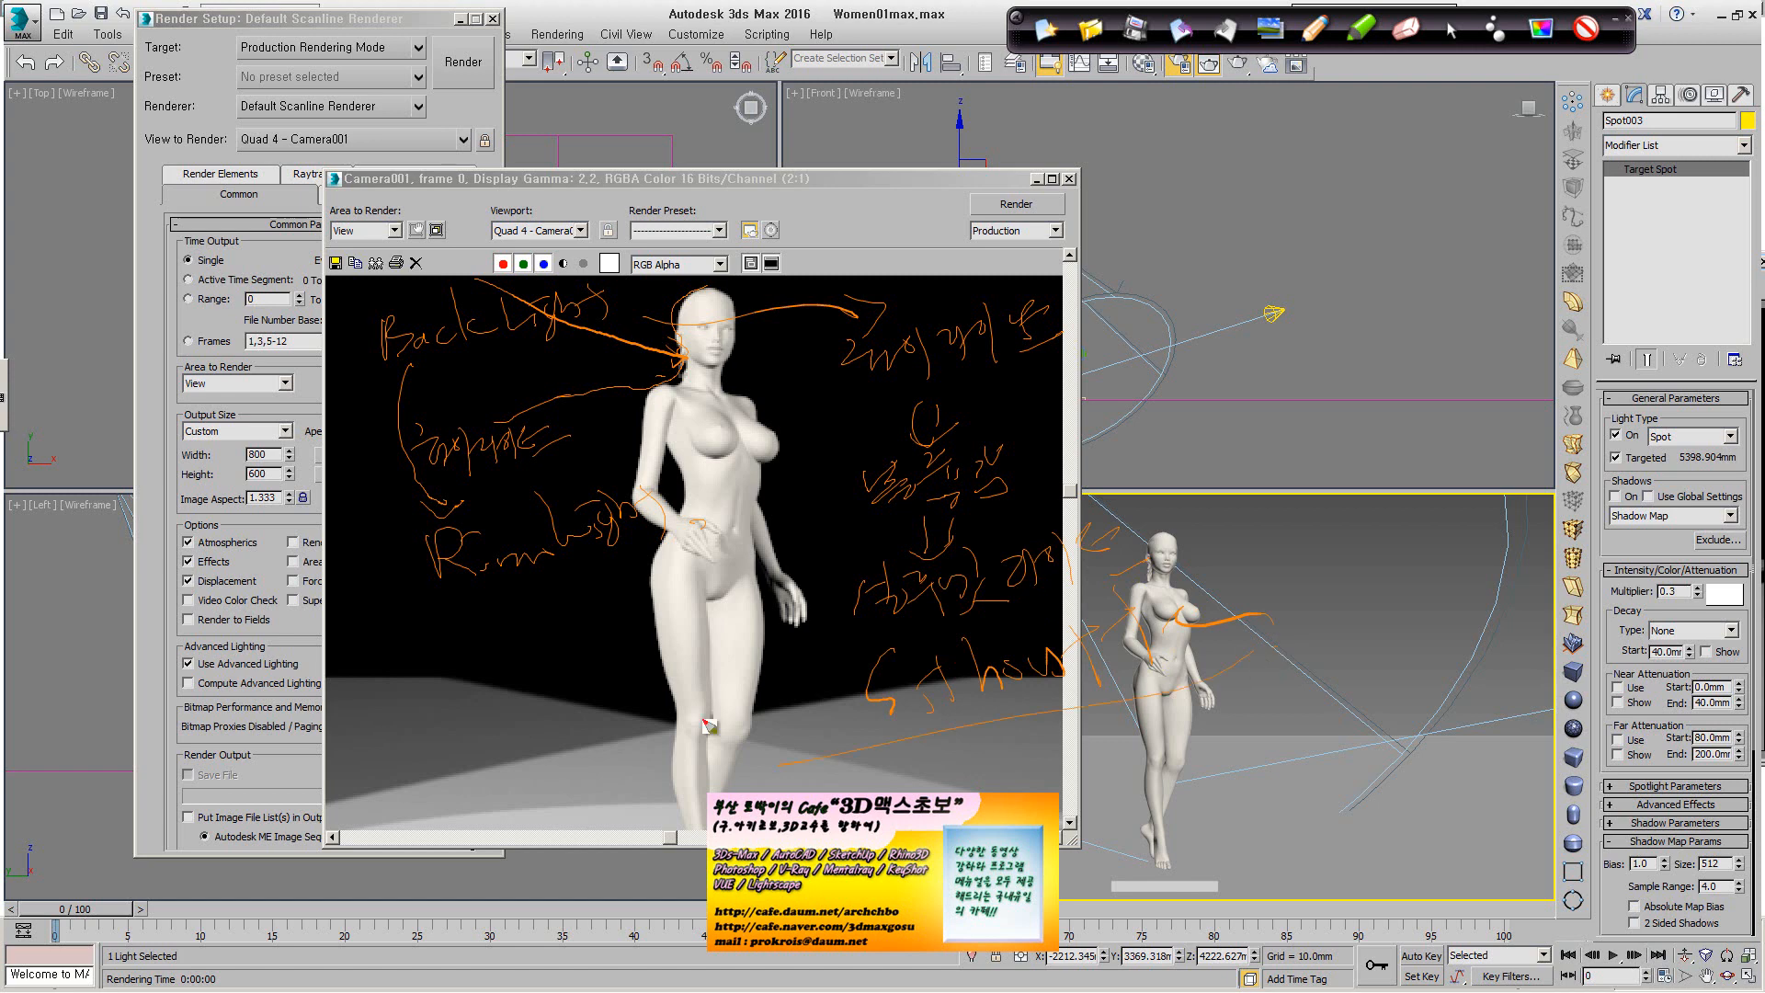
{"action": "left_click_drag", "start_coordinate": [708, 741], "coordinate": [1255, 694]}
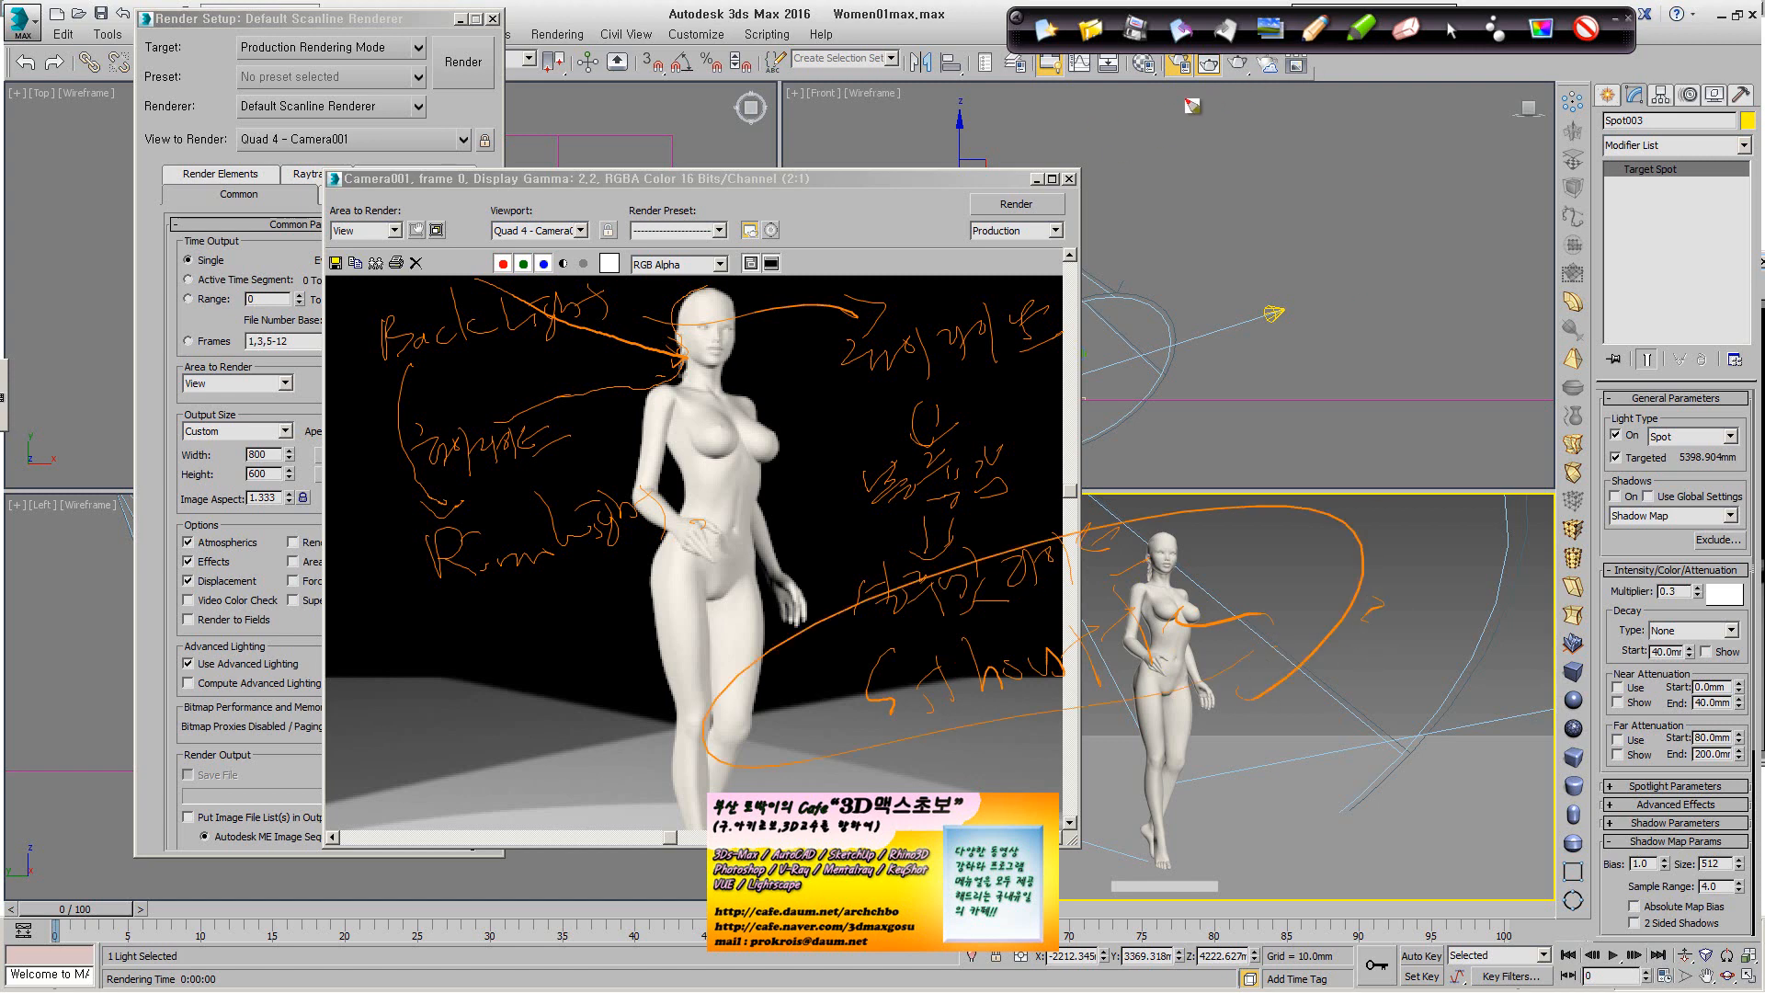
{"action": "left_click", "coordinate": [1459, 33]}
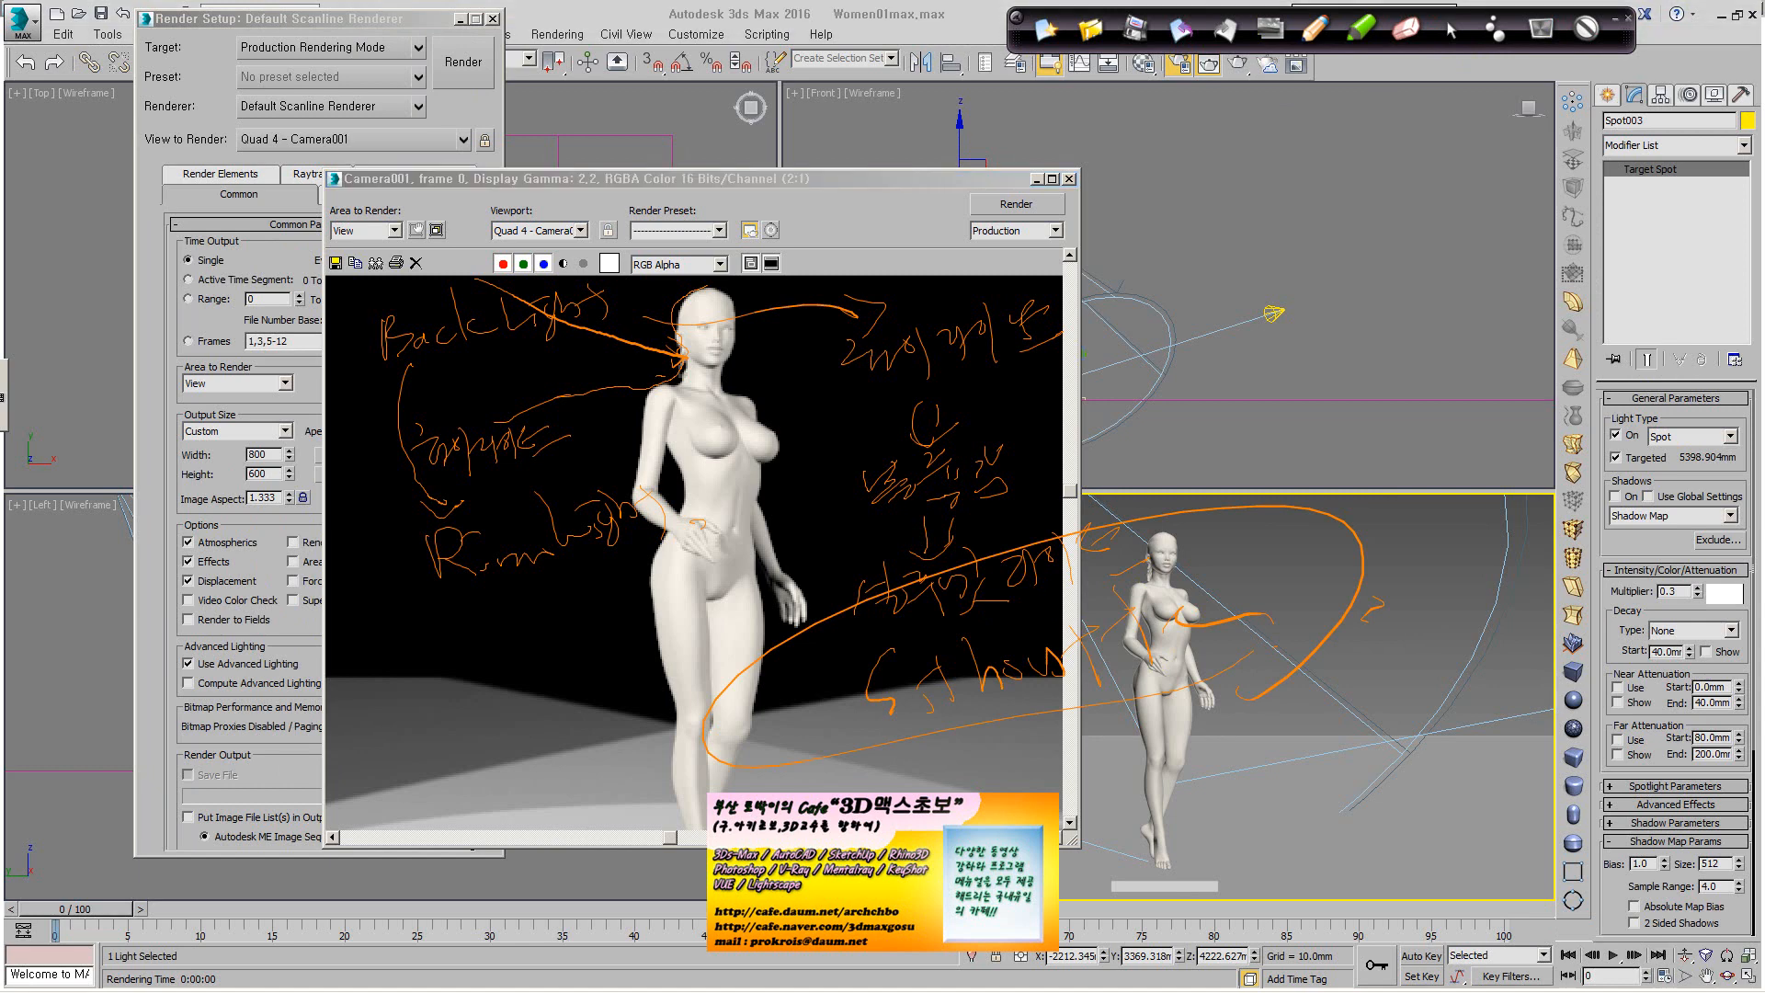
{"action": "left_click", "coordinate": [786, 404]}
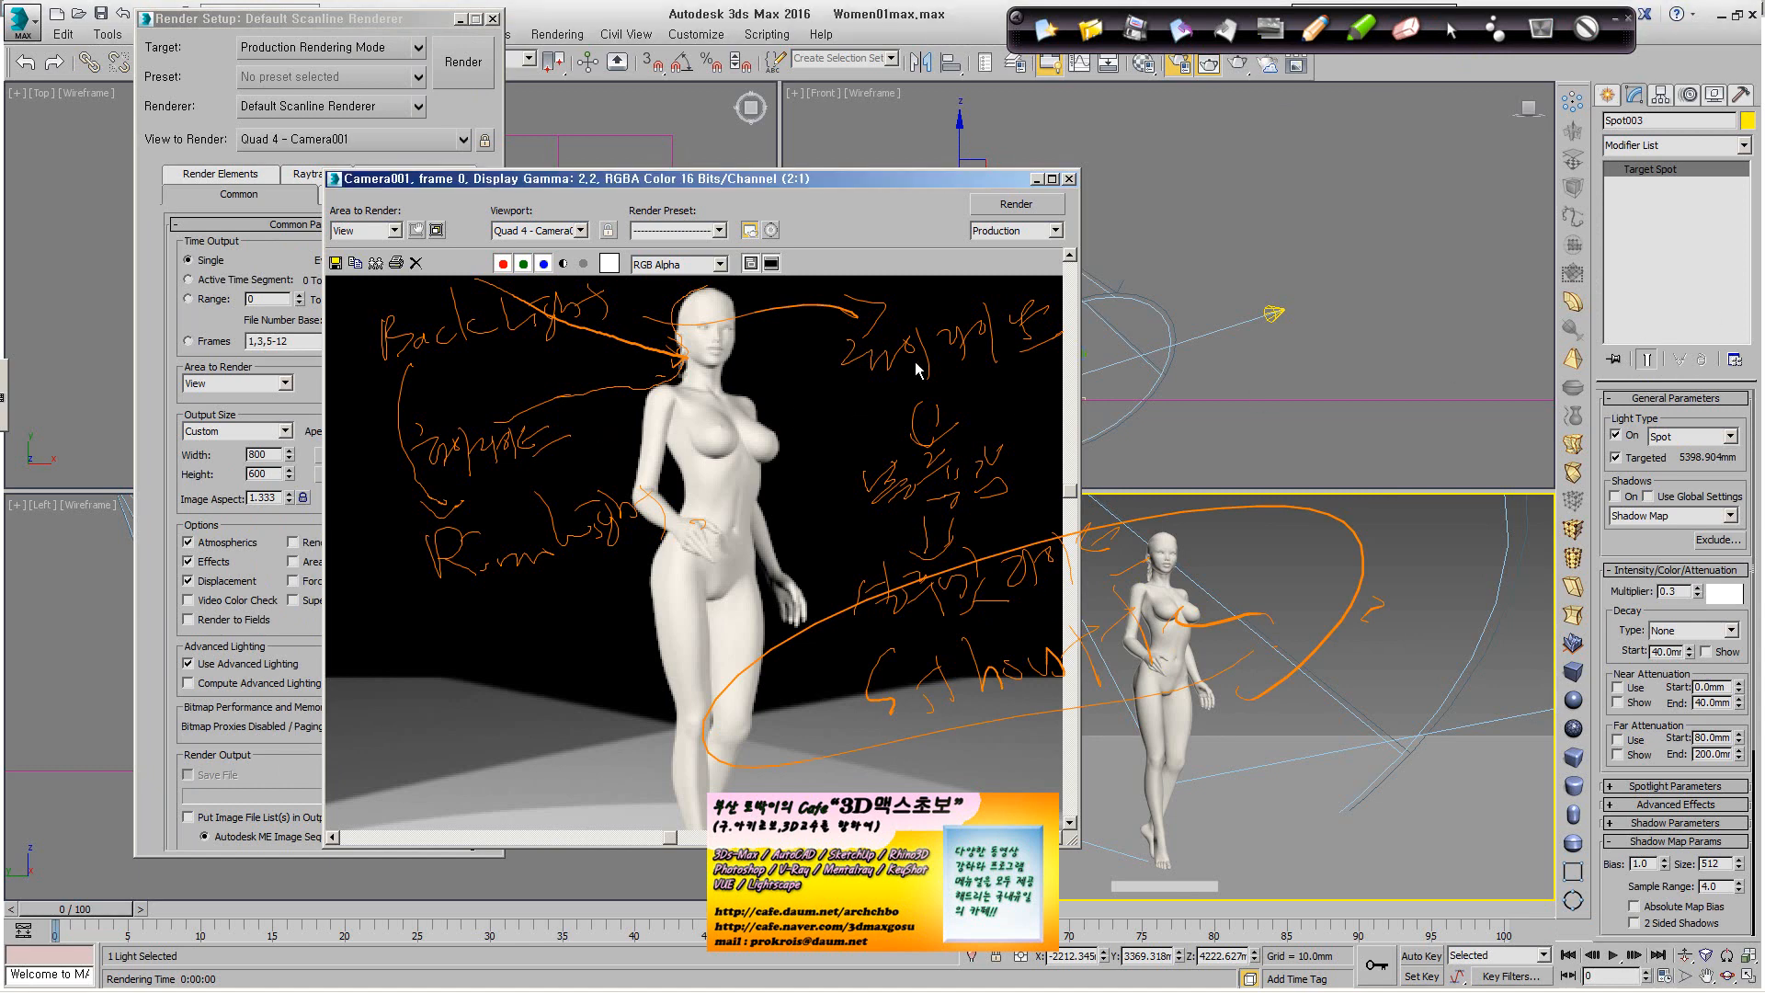